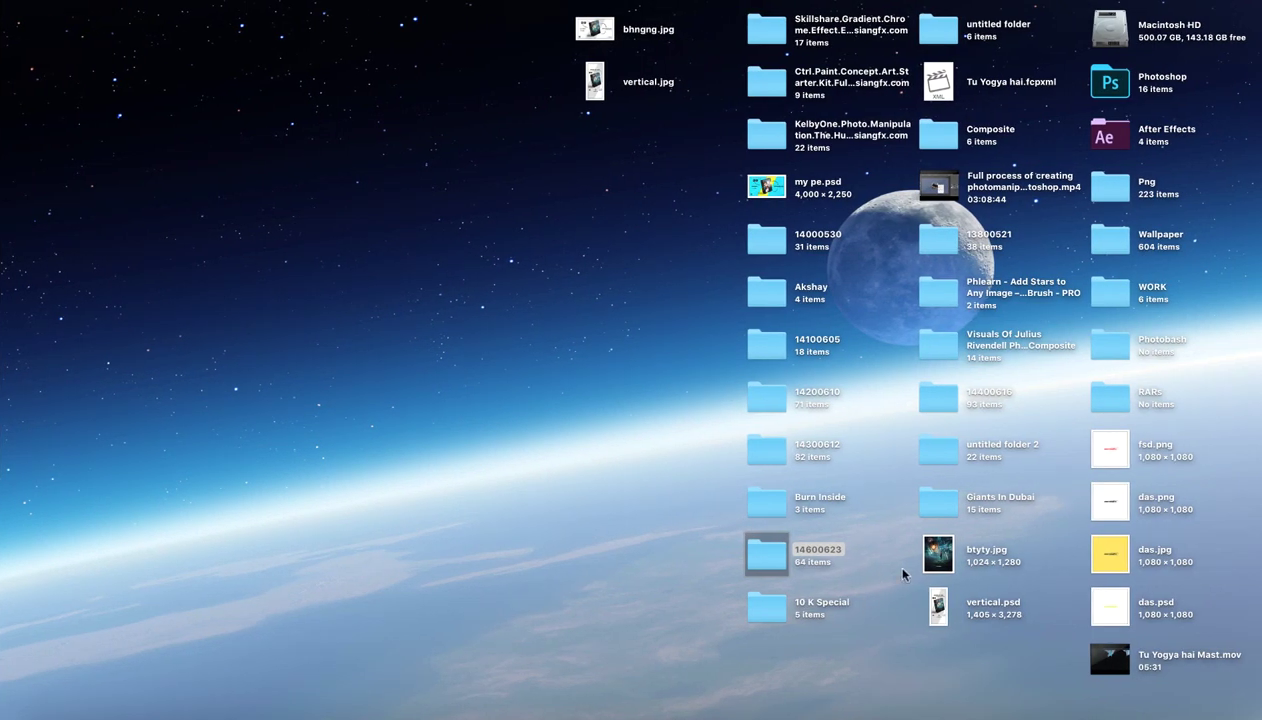
# Step: Preview the finished composite btyty.jpg in Quick Look, then close the preview
pyautogui.click(940, 556)
pyautogui.press('space')
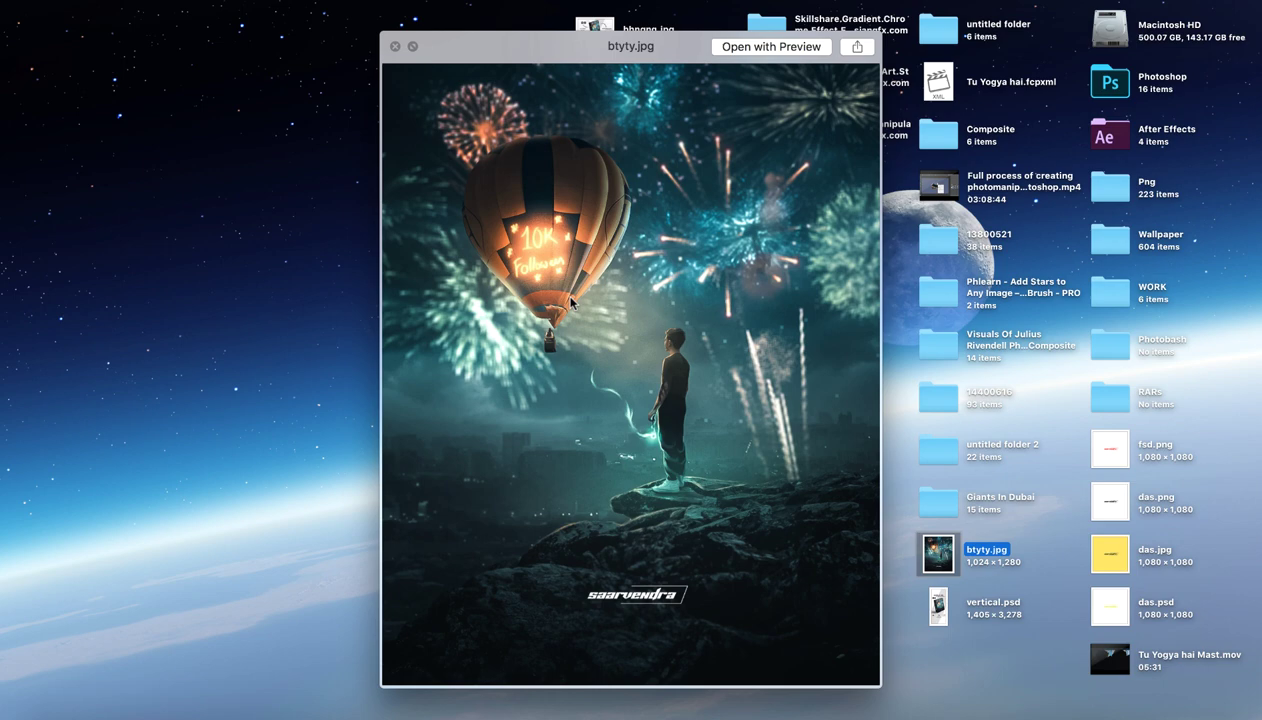
pyautogui.press('space')
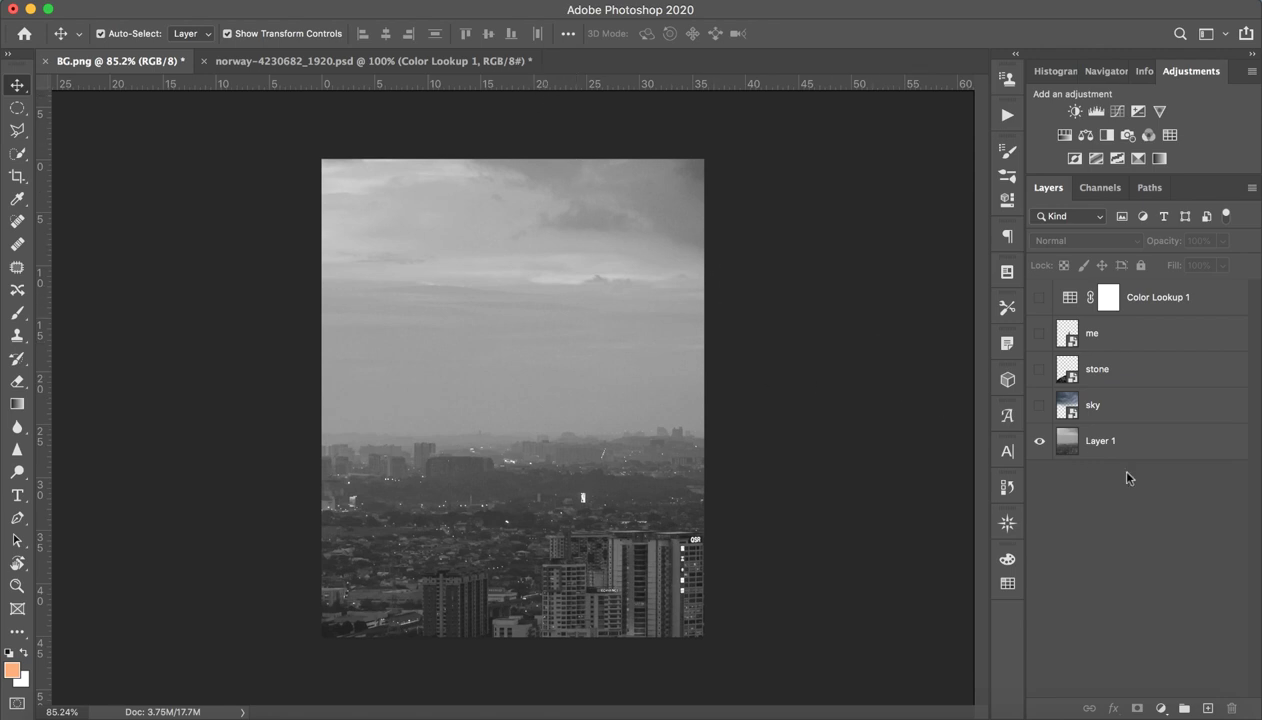
# Step: Glance at the 10 K Special folder on the desktop, then return to Photoshop
pyautogui.click(1114, 440)
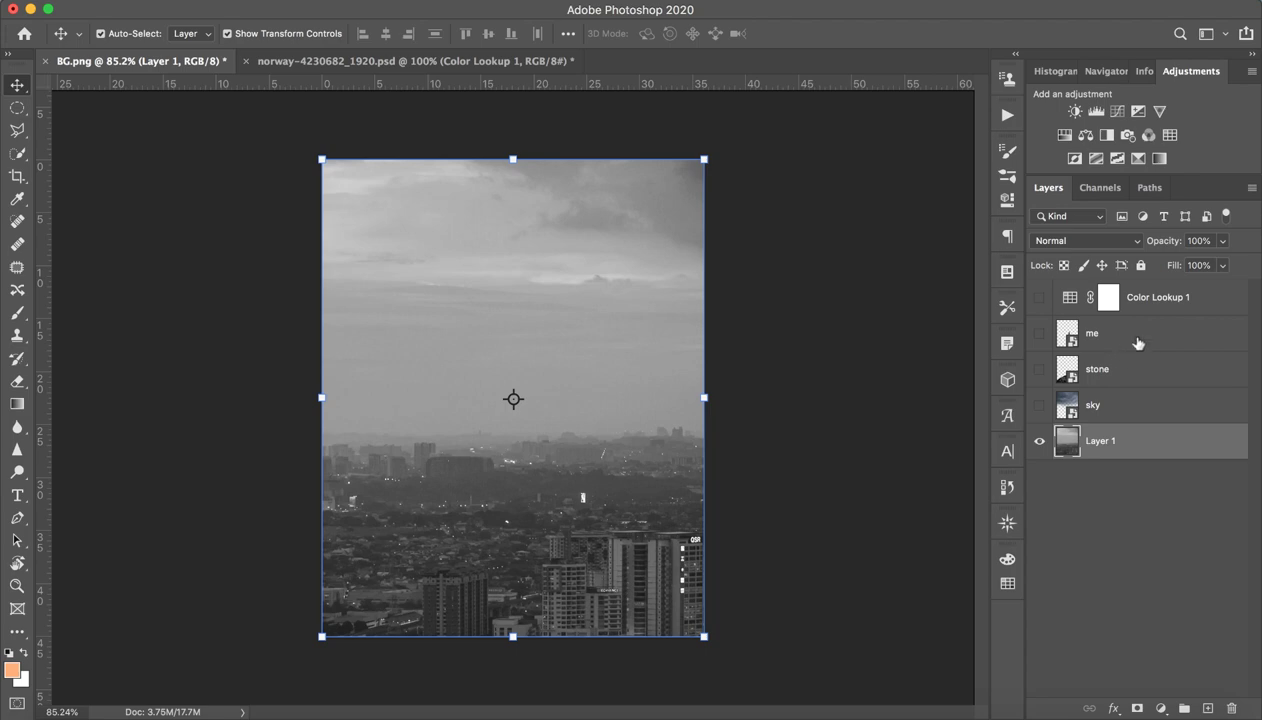
pyautogui.hotkey('ctrl', 'Right')
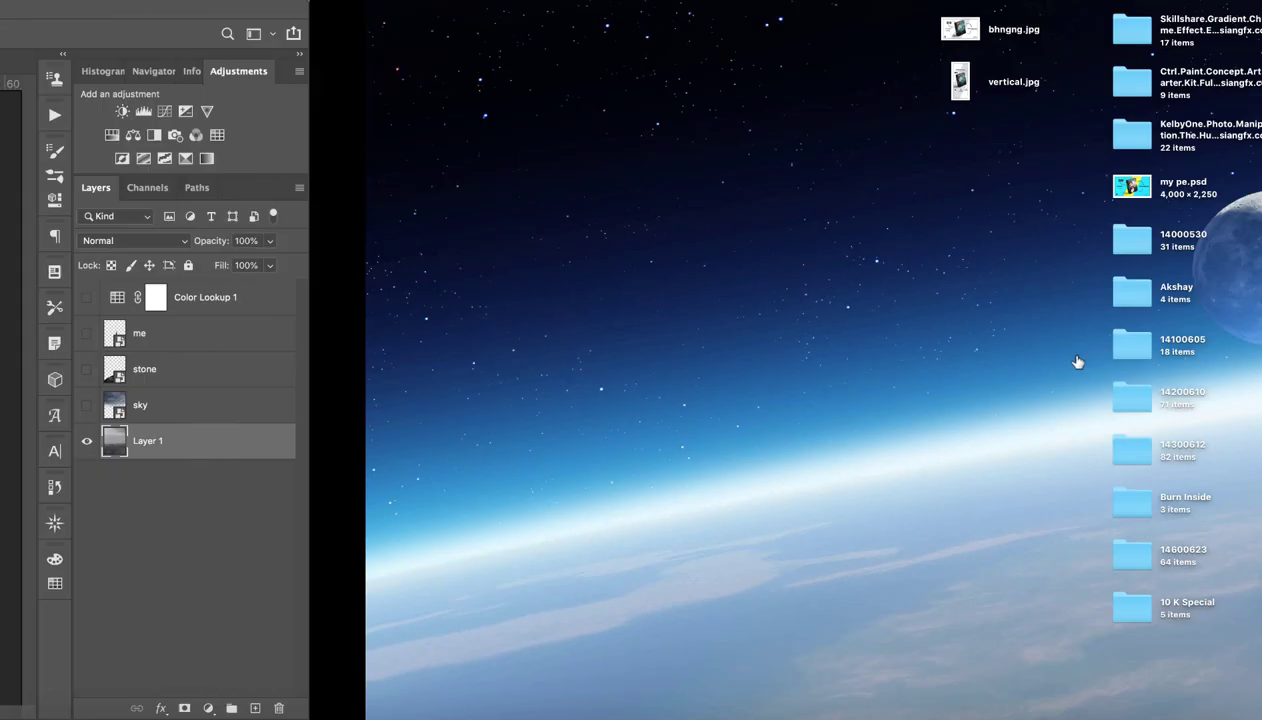
pyautogui.click(767, 603)
pyautogui.press('space')
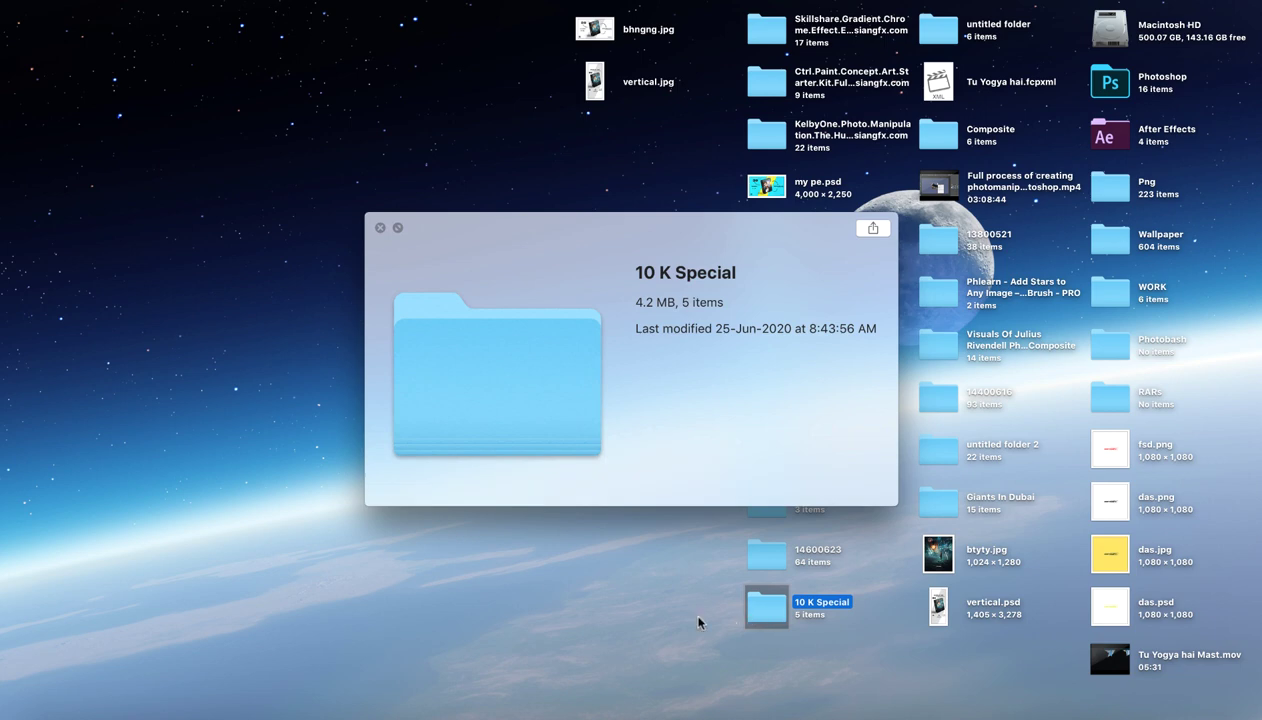
pyautogui.press('space')
pyautogui.hotkey('ctrl', 'Left')
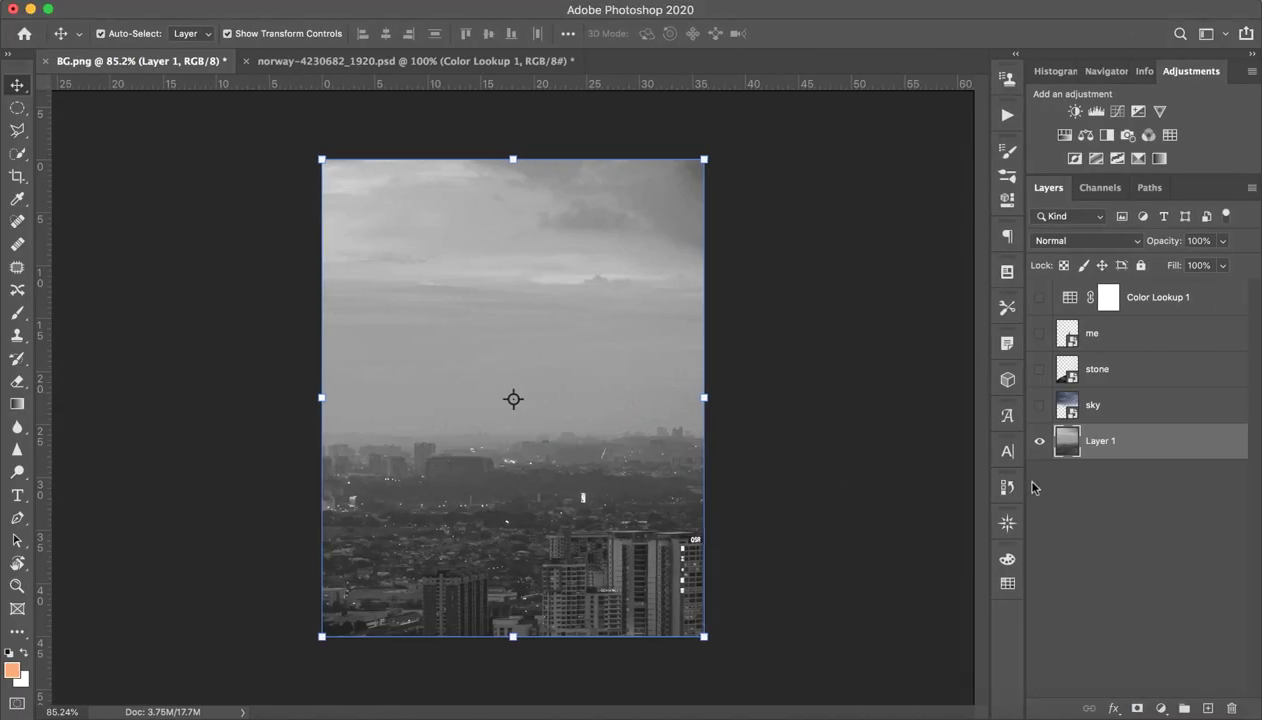
pyautogui.click(1098, 537)
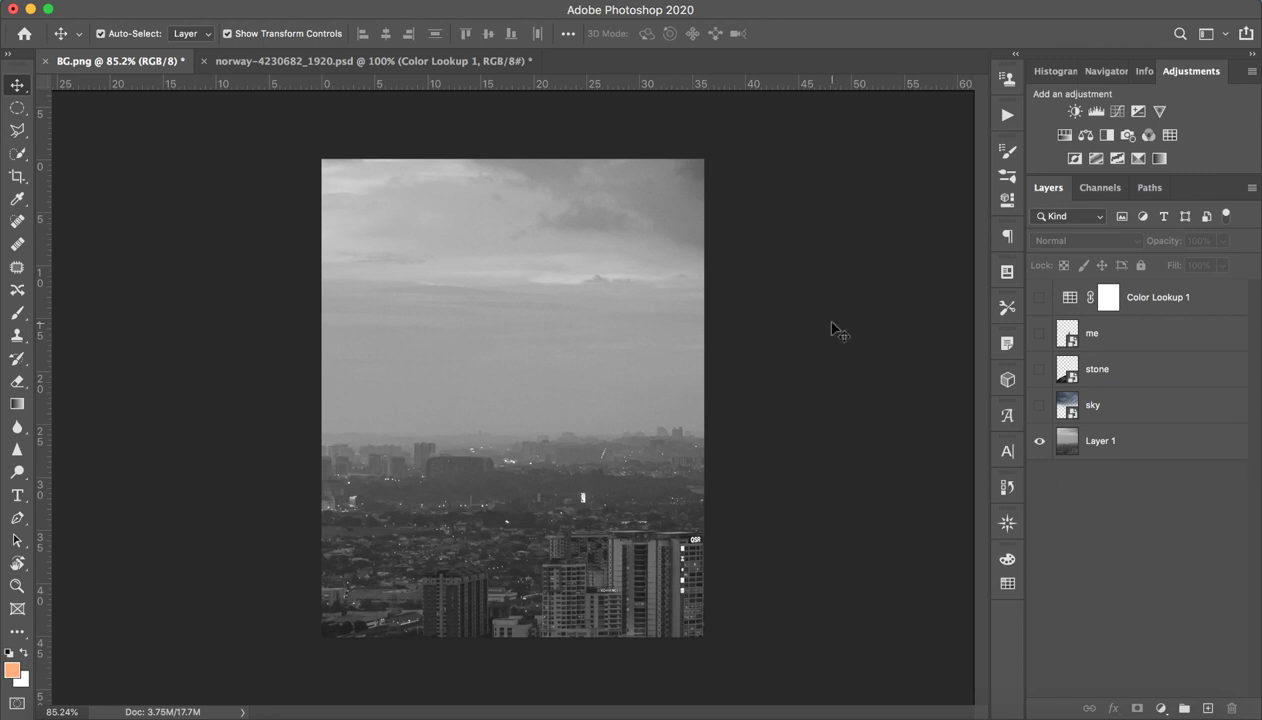
# Step: In the norway composite, toggle Sky-40 and show rock Layers 2, 3 and 7
pyautogui.click(470, 61)
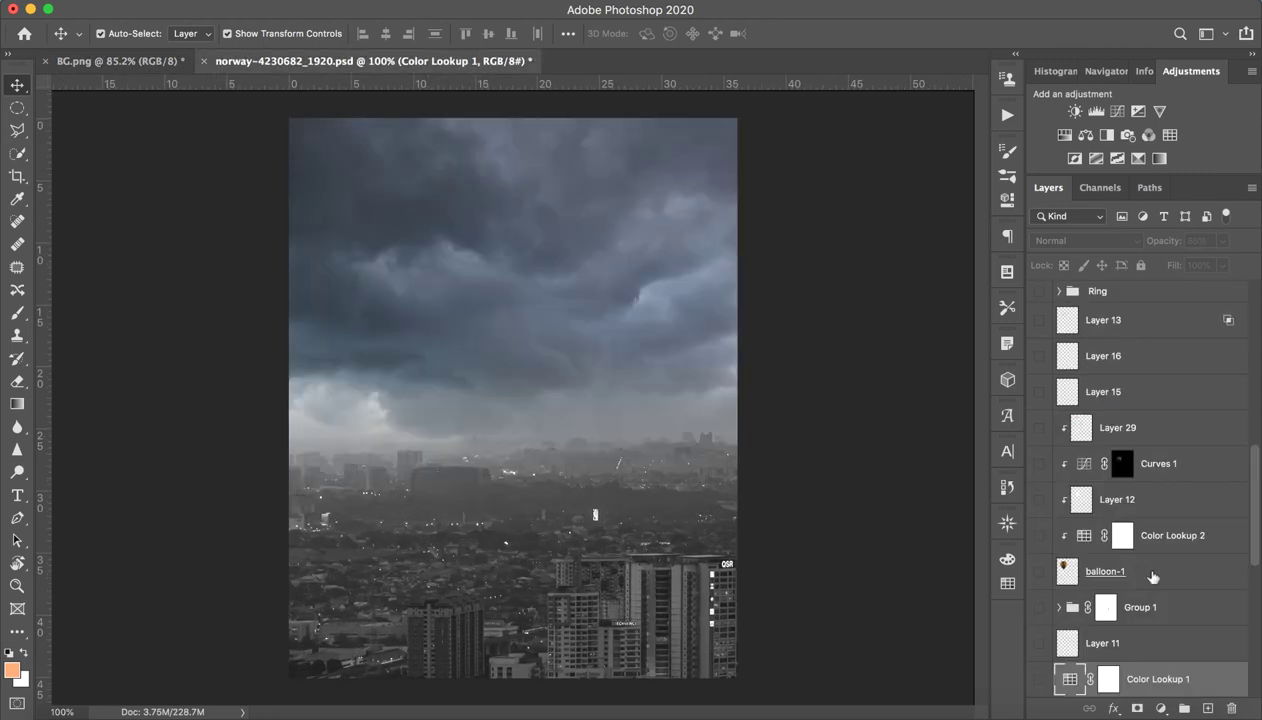
pyautogui.scroll(-5, 1140, 600)
pyautogui.scroll(-2, 1092, 566)
pyautogui.scroll(-5, 1110, 572)
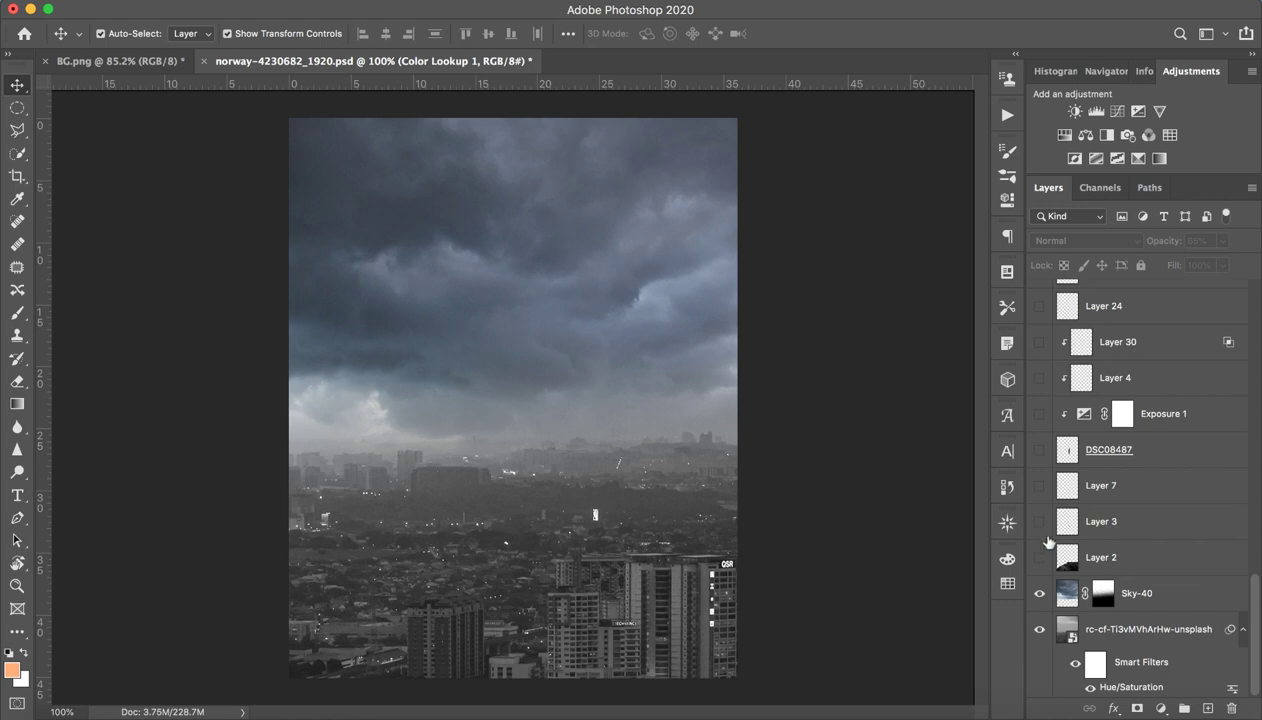
pyautogui.click(1039, 593)
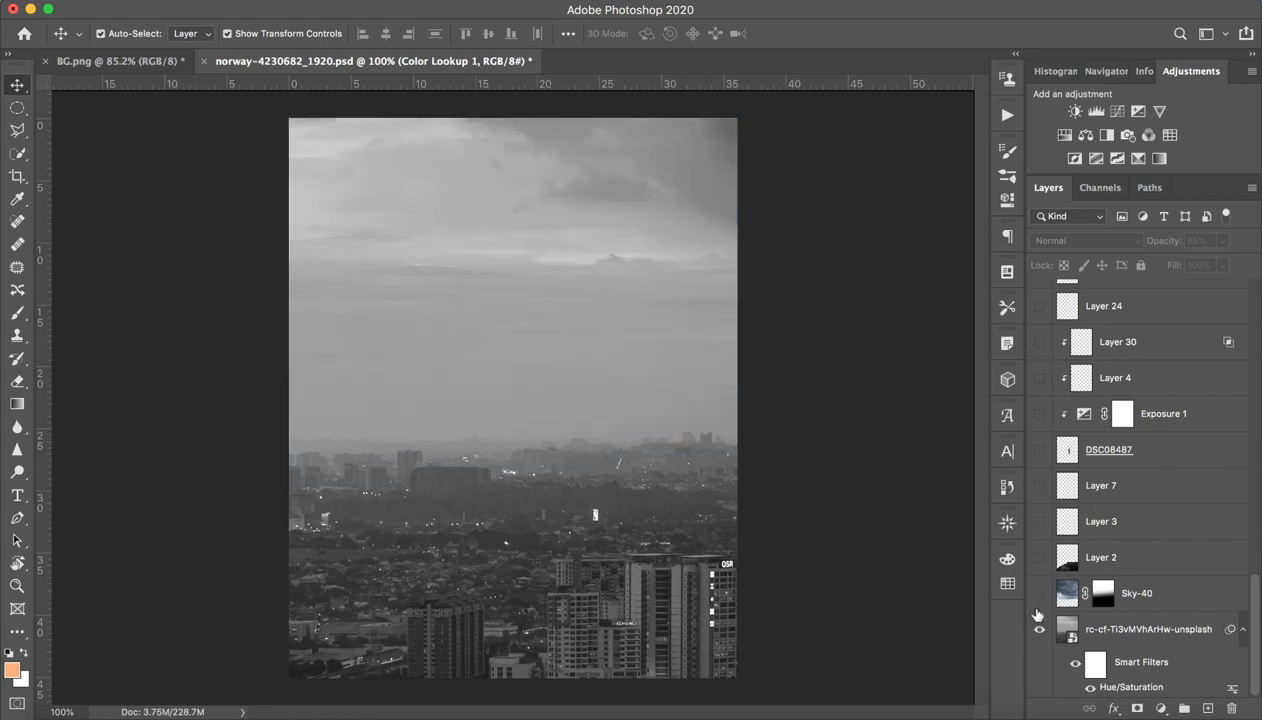
pyautogui.click(1039, 593)
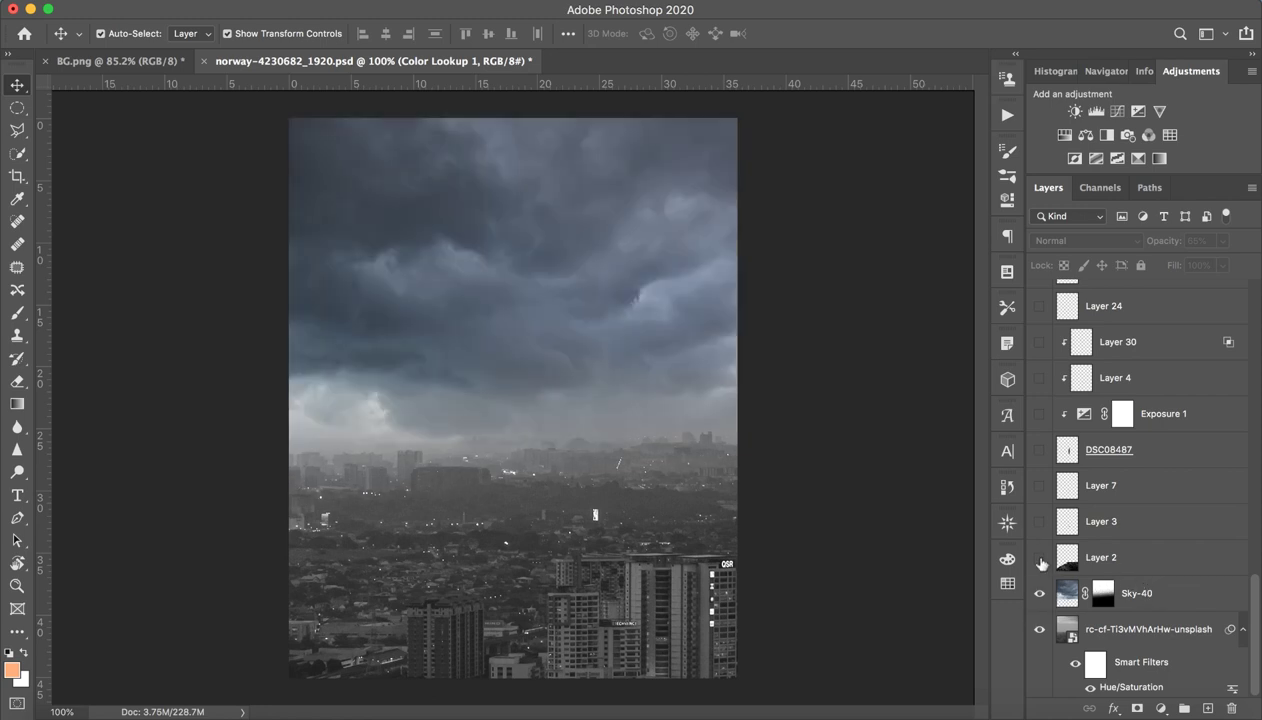
pyautogui.moveTo(1039, 557); pyautogui.dragTo(1039, 450)
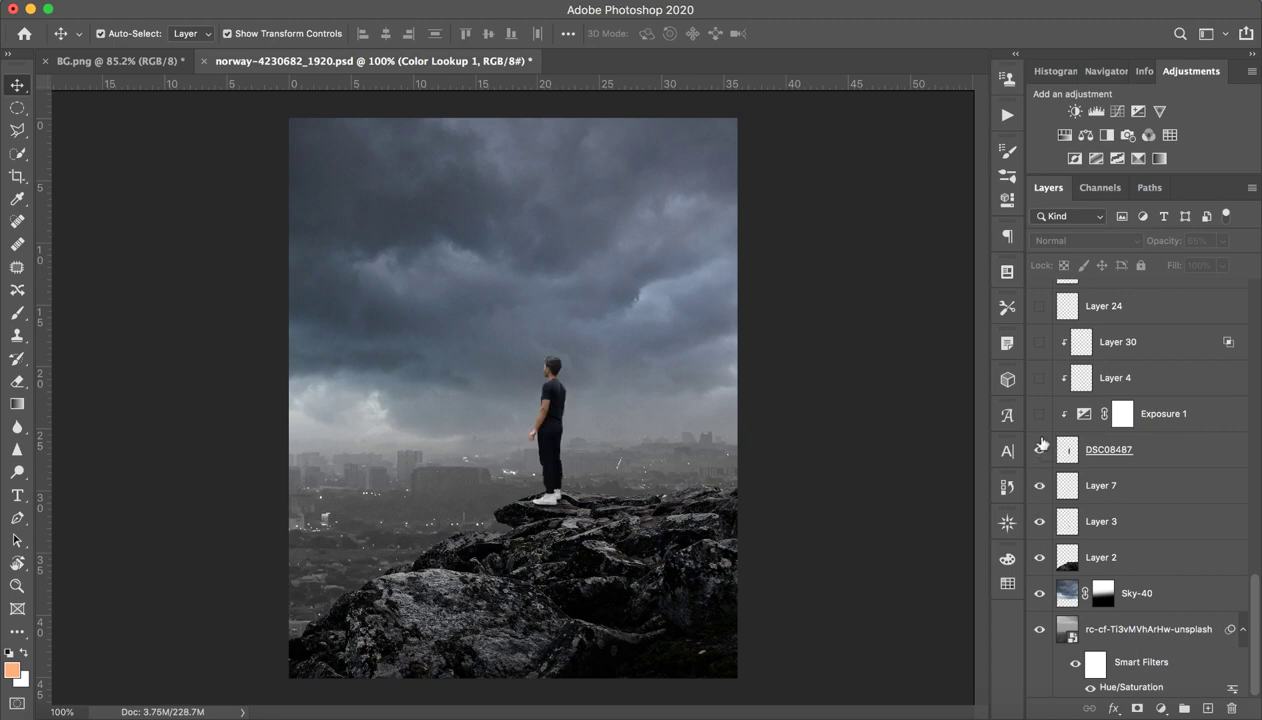
# Step: In BG.png, show the cloudy sky layer and move it over the upper canvas
pyautogui.click(140, 62)
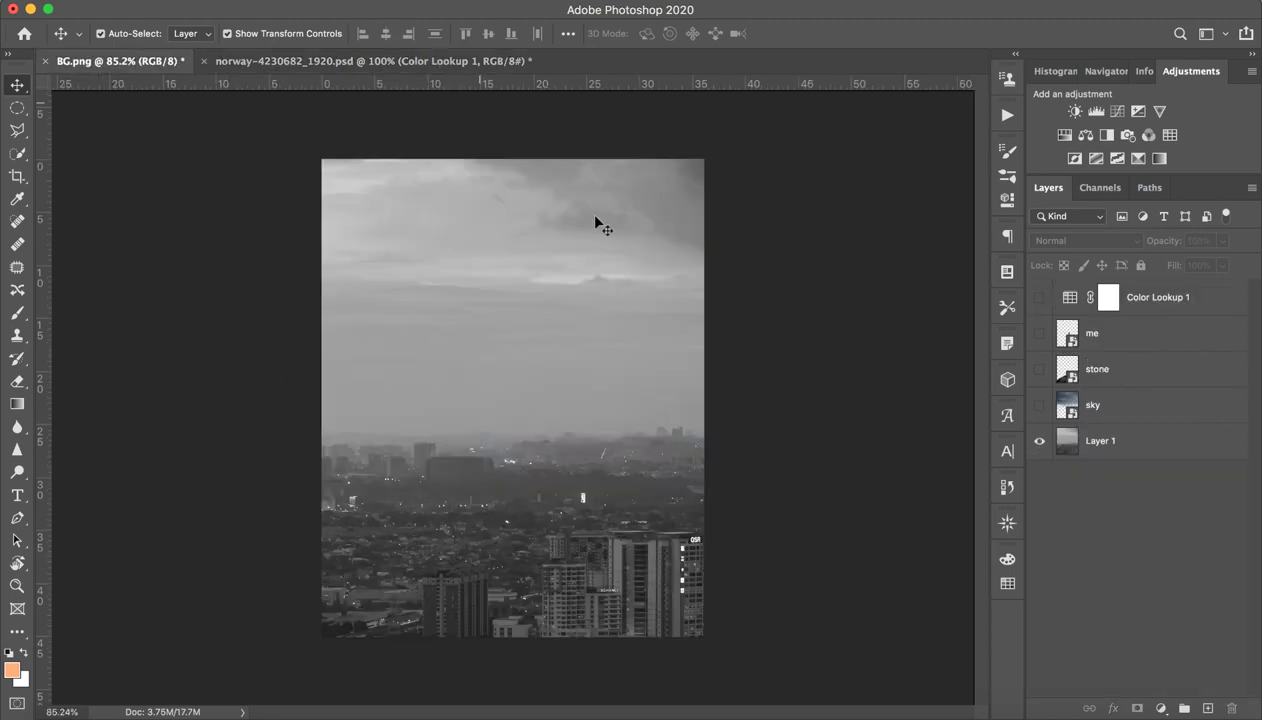
pyautogui.click(1039, 405)
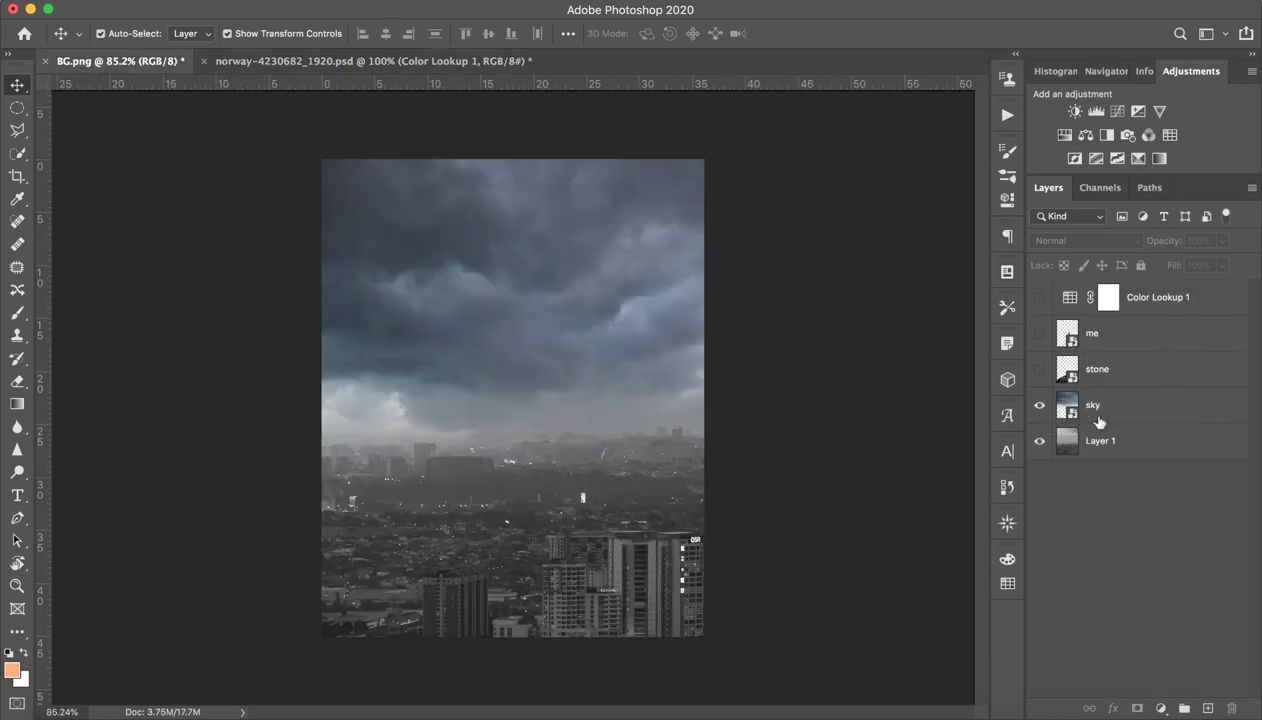
pyautogui.click(1113, 415)
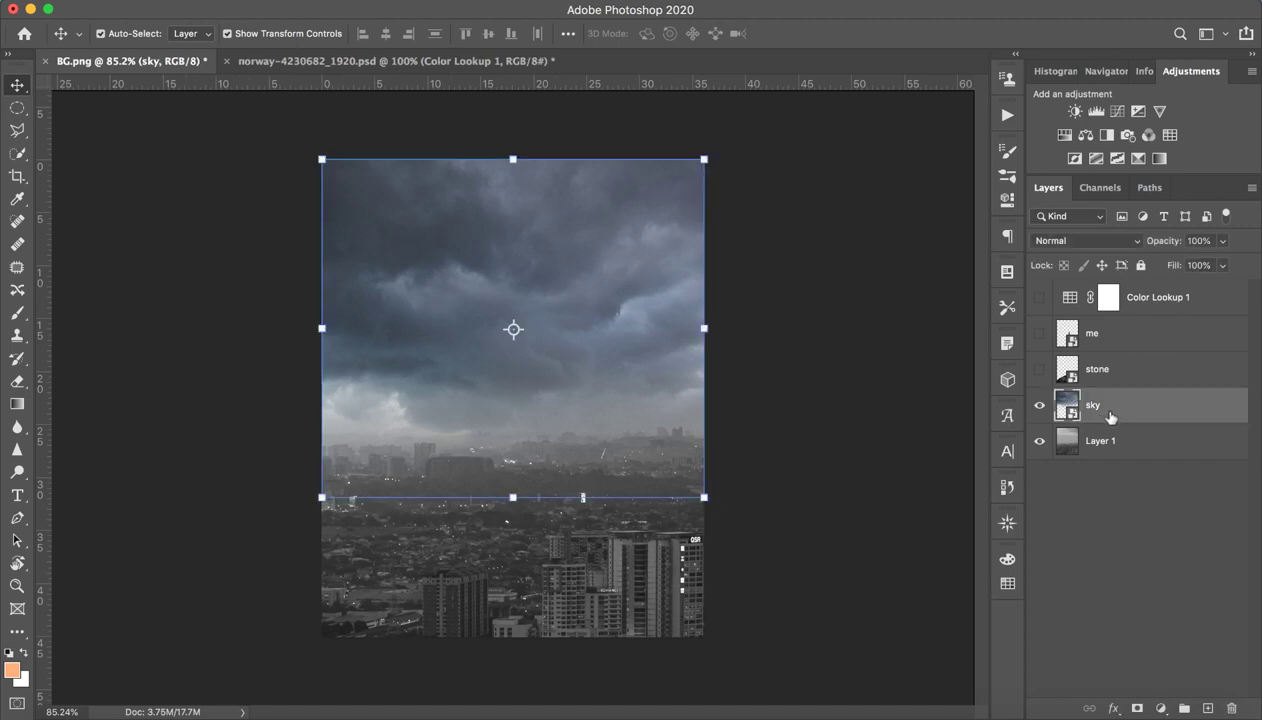
pyautogui.click(1039, 405)
pyautogui.moveTo(593, 346)
pyautogui.mouseDown()
pyautogui.moveTo(506, 222)
pyautogui.moveTo(727, 135)
pyautogui.mouseUp()
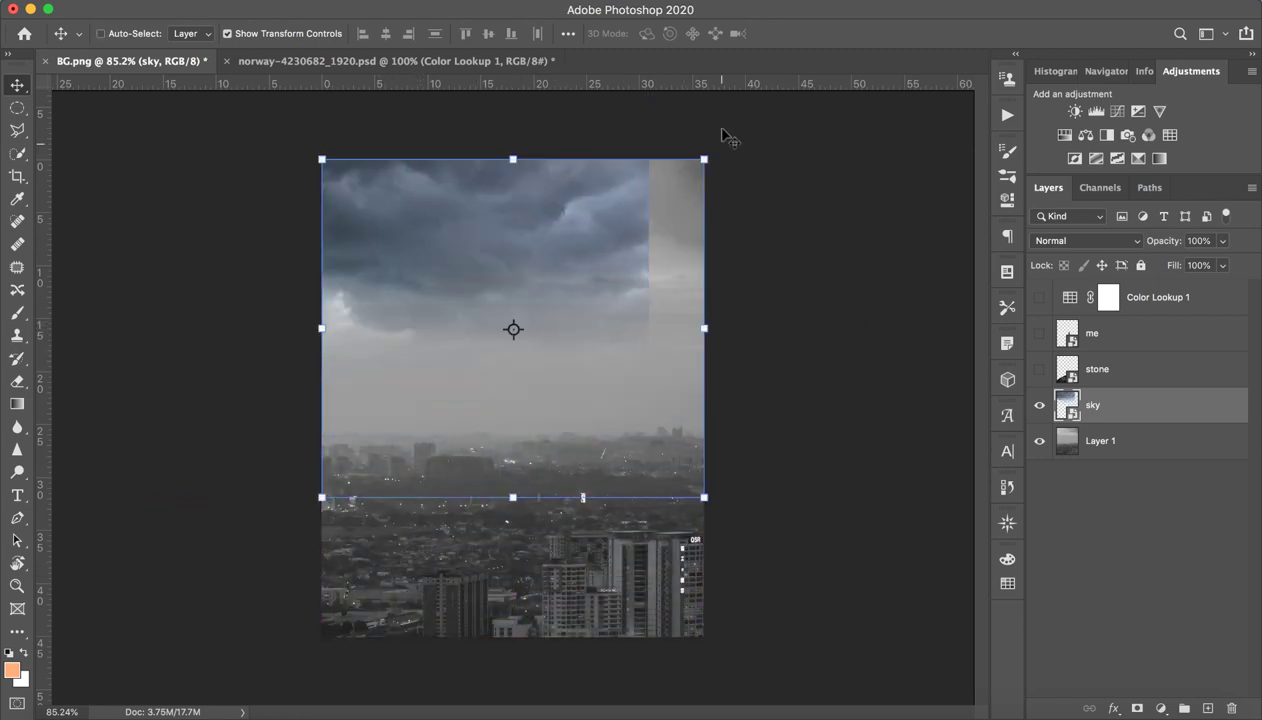
# Step: Show the stone layer and settle the rock along the canvas bottom beneath the man
pyautogui.click(1154, 378)
pyautogui.click(1039, 369)
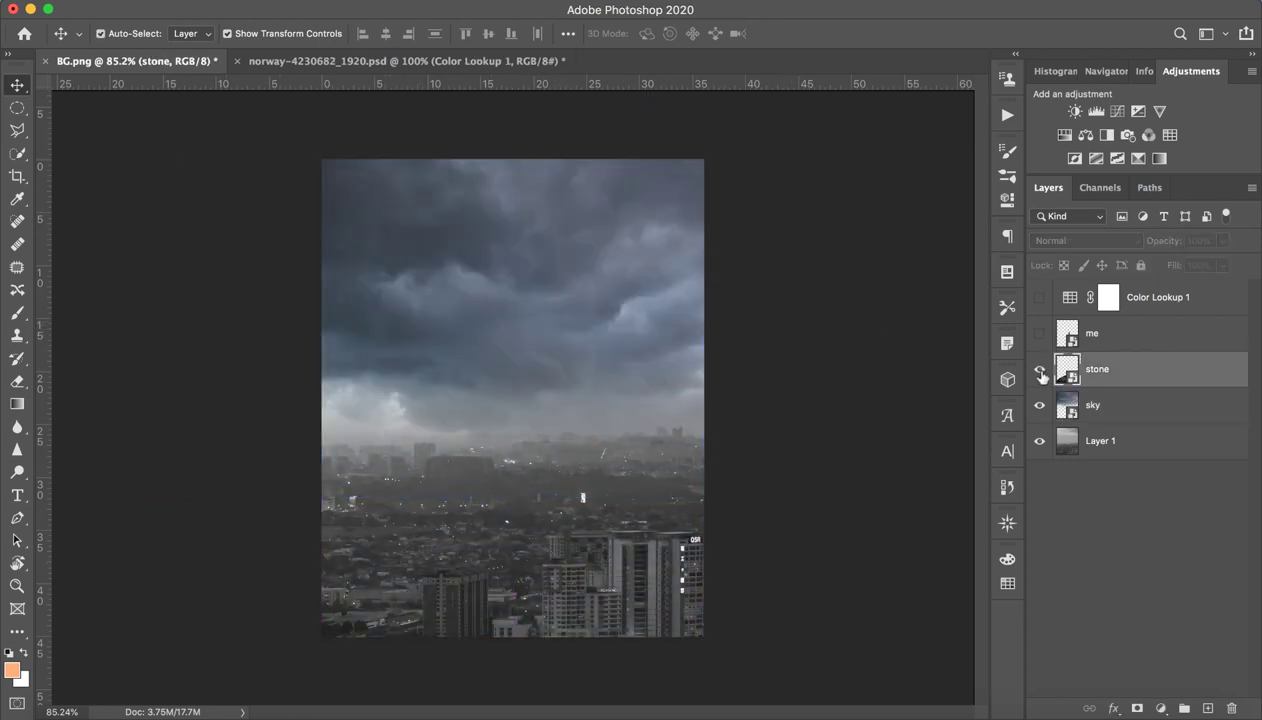
pyautogui.moveTo(523, 514)
pyautogui.mouseDown()
pyautogui.moveTo(425, 467)
pyautogui.moveTo(509, 521)
pyautogui.mouseUp()
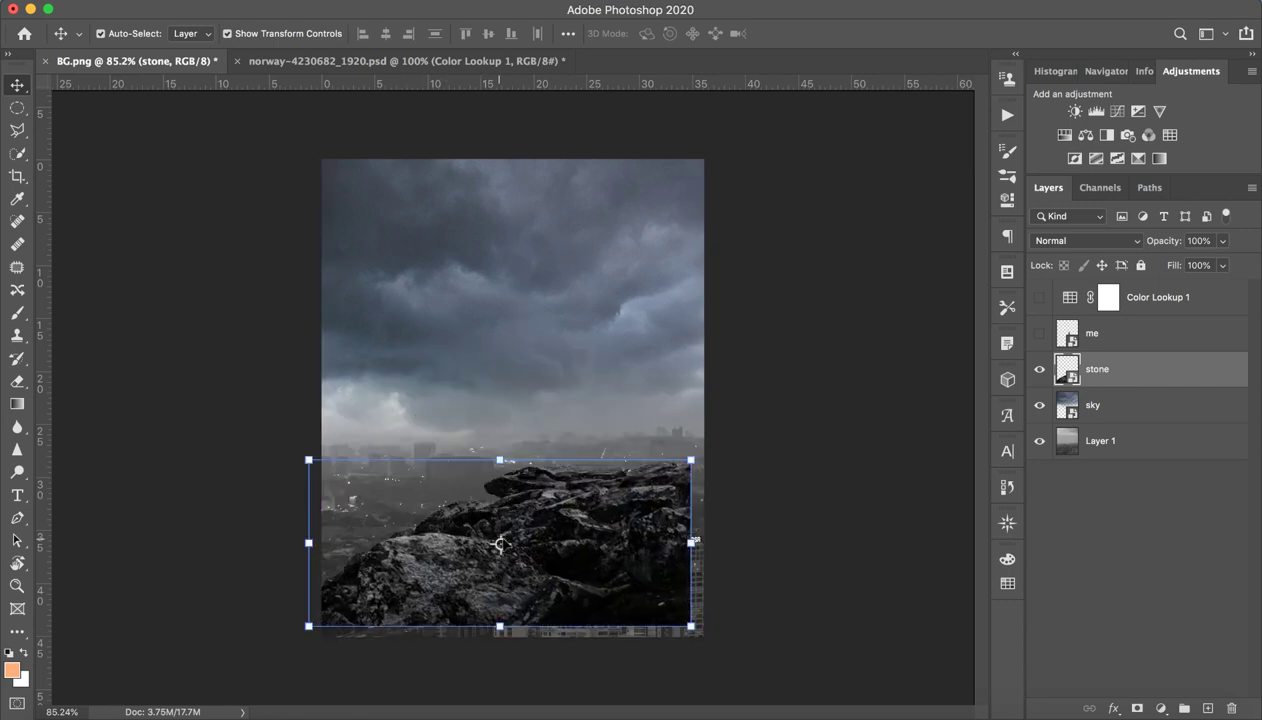
pyautogui.moveTo(640, 515); pyautogui.dragTo(651, 528)
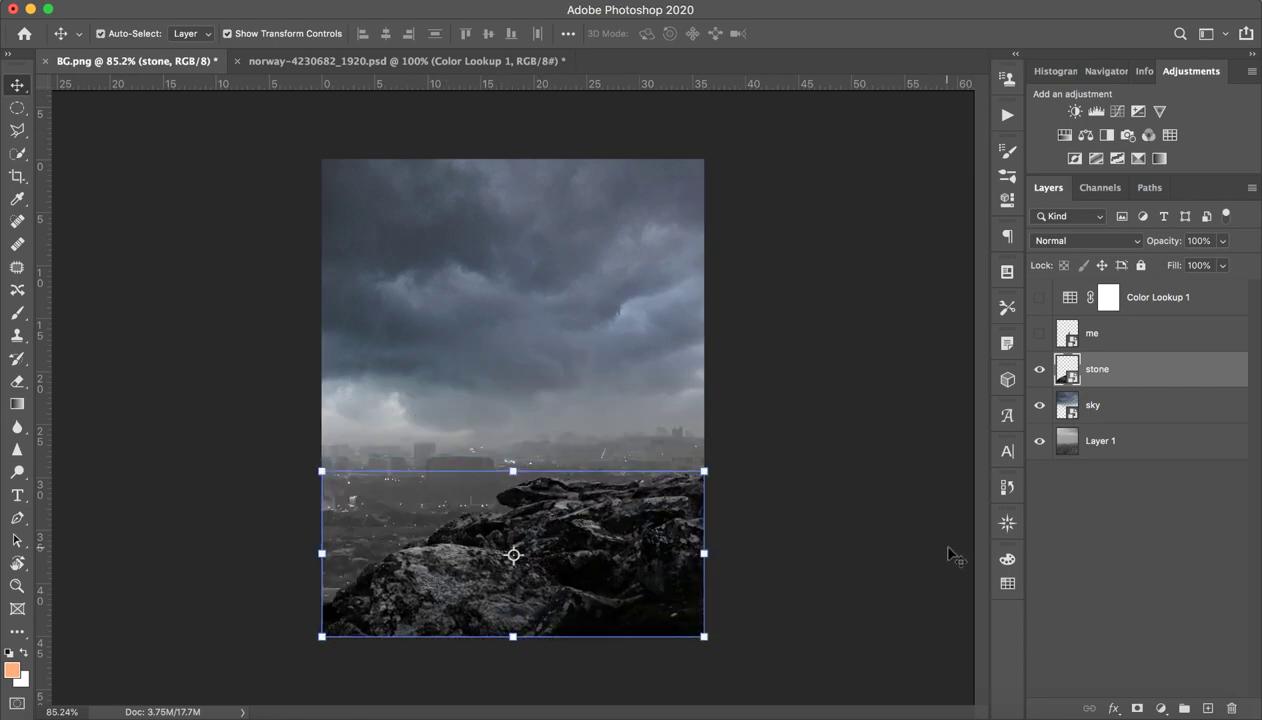
pyautogui.click(1066, 337)
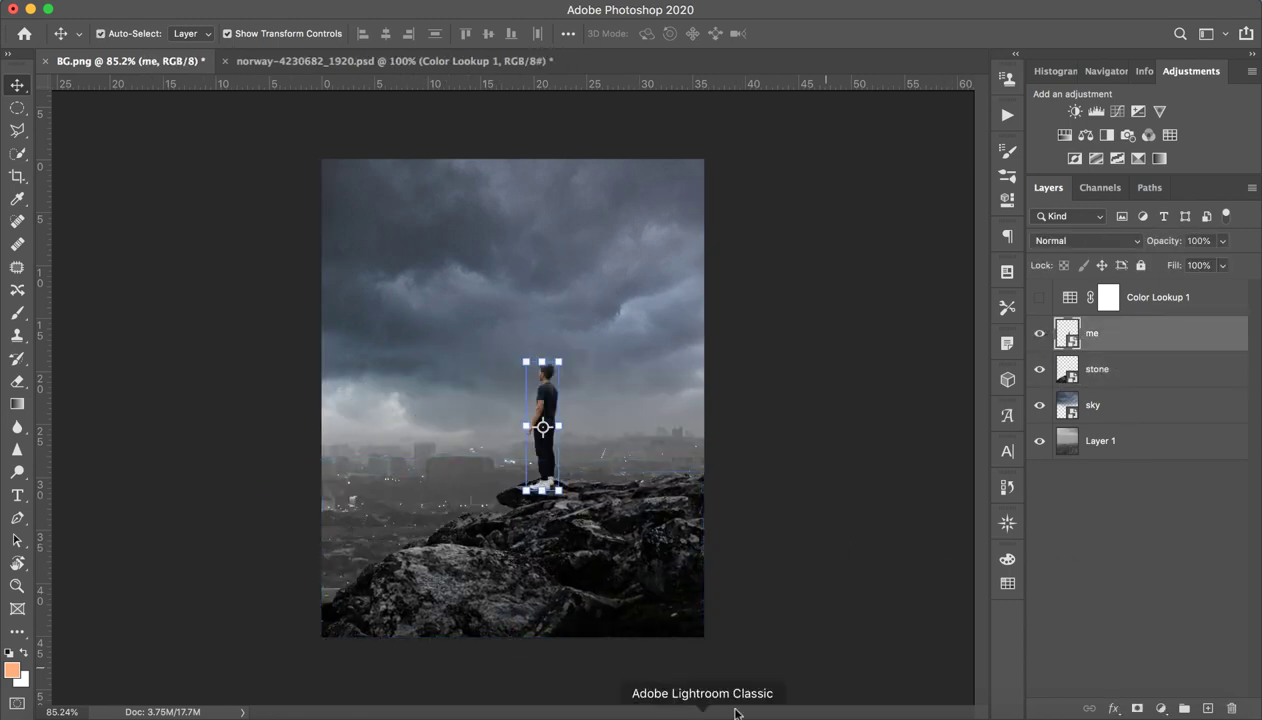
pyautogui.click(1120, 530)
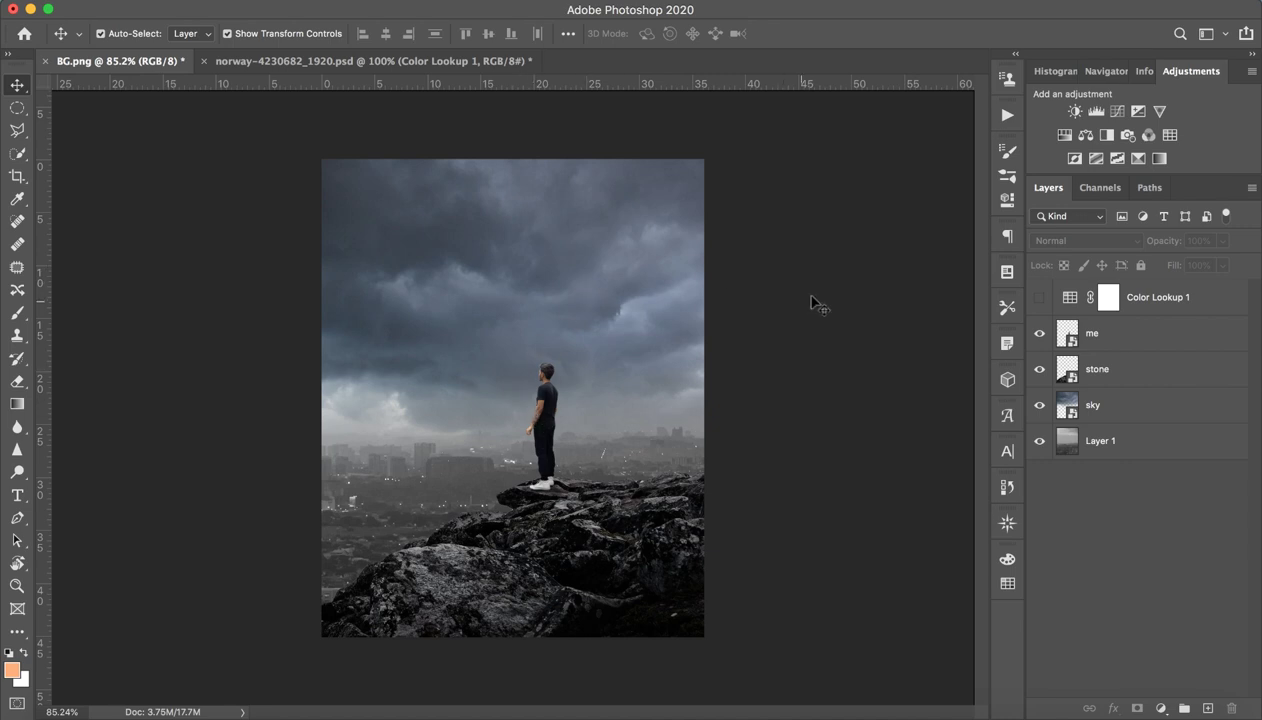
# Step: Delete the existing Color Lookup 1 layer and browse the workspace list without changing it
pyautogui.click(1162, 298)
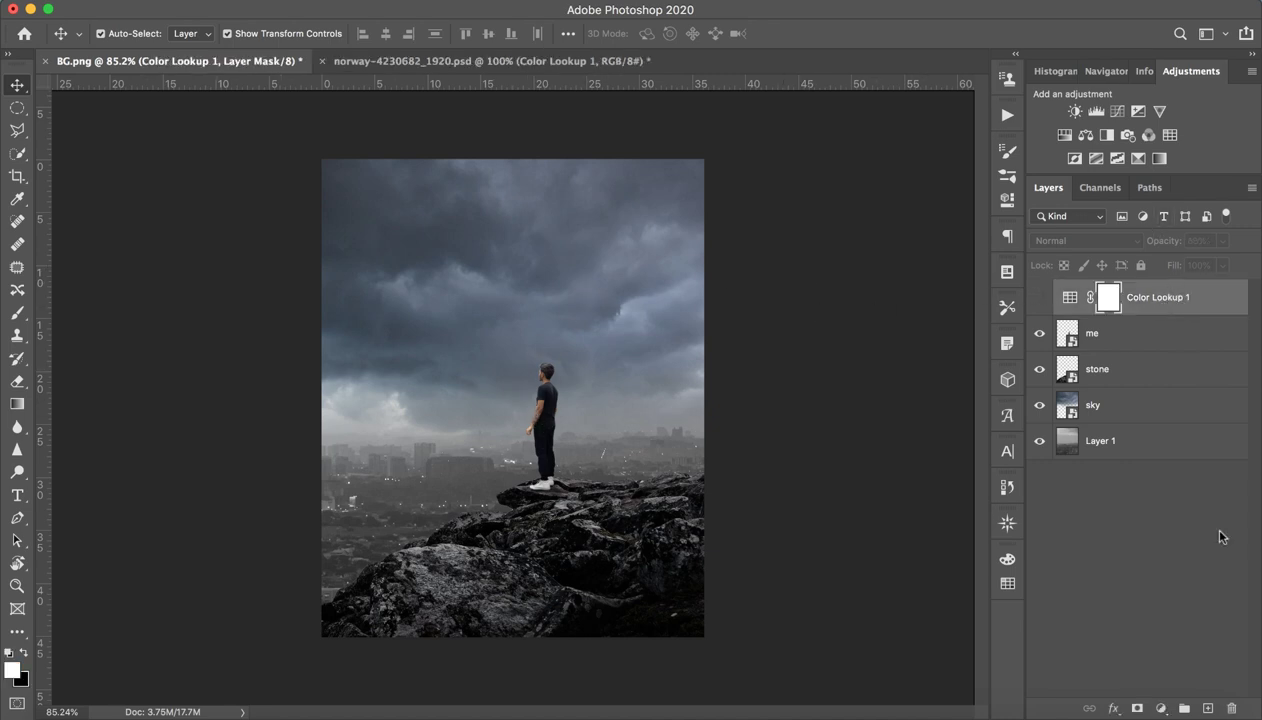
pyautogui.click(1230, 707)
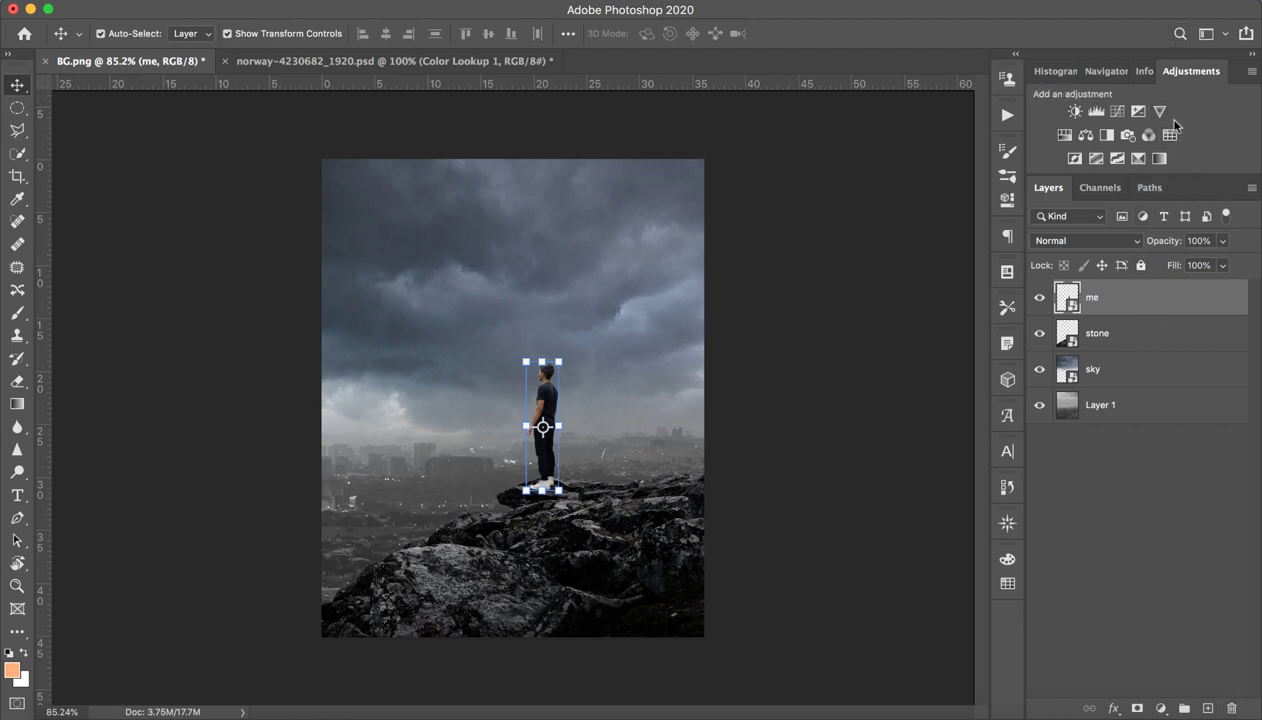
pyautogui.click(1222, 38)
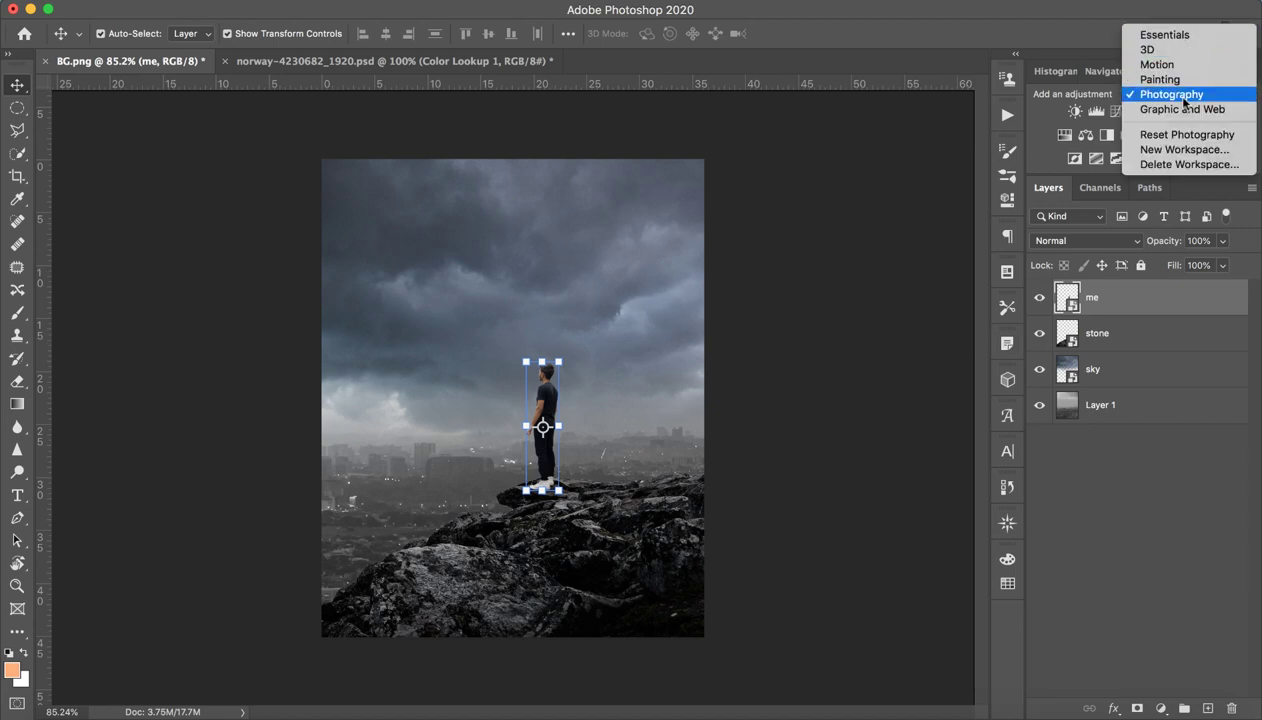
pyautogui.click(1078, 360)
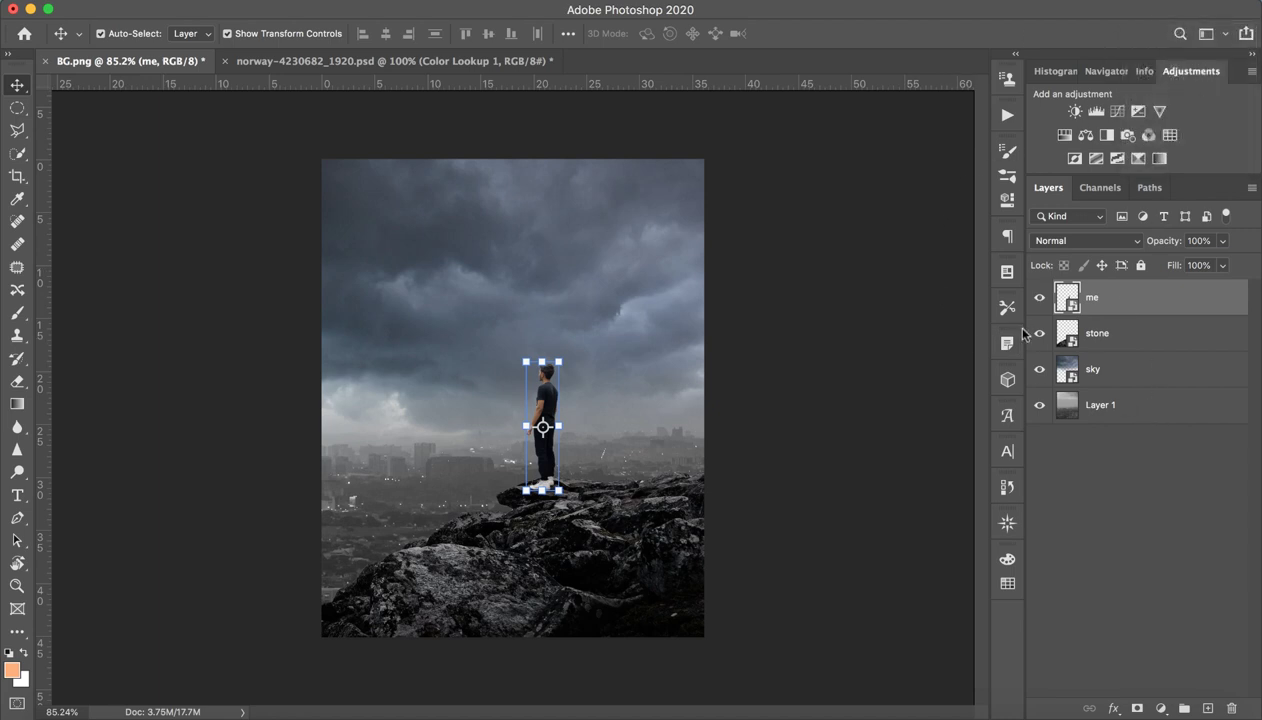
pyautogui.click(1220, 38)
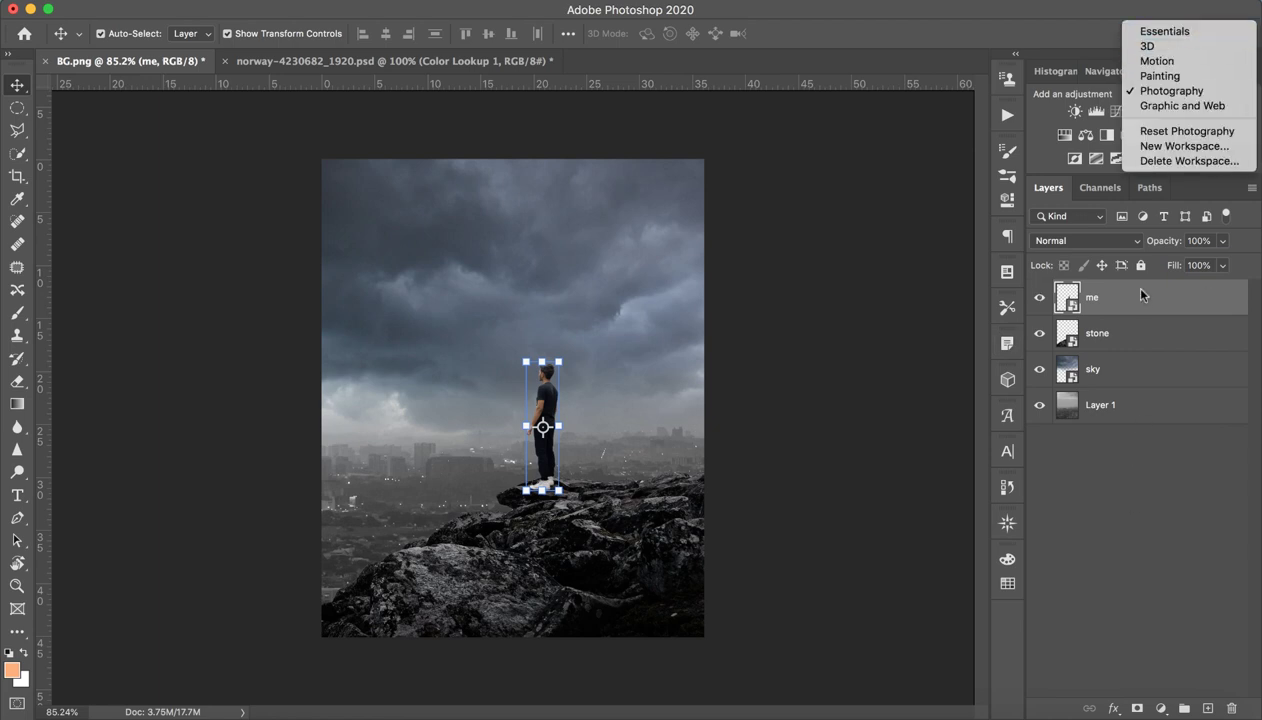
pyautogui.click(1172, 535)
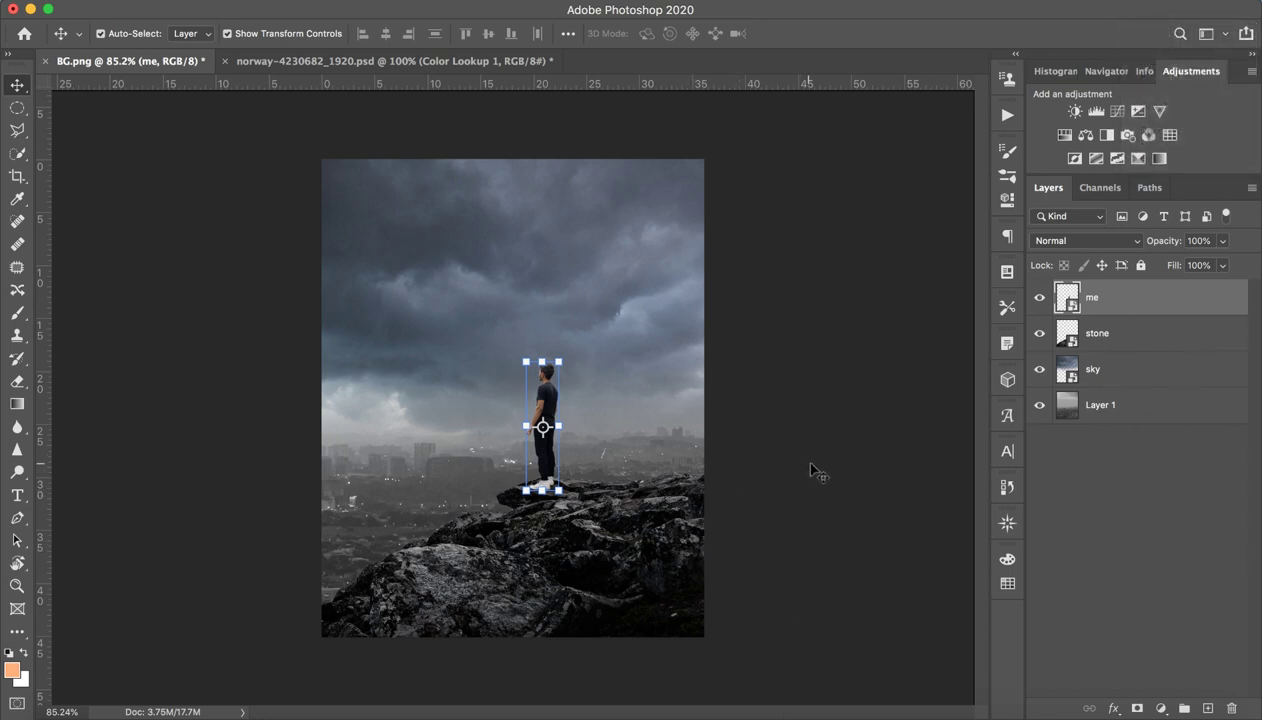
pyautogui.click(1097, 595)
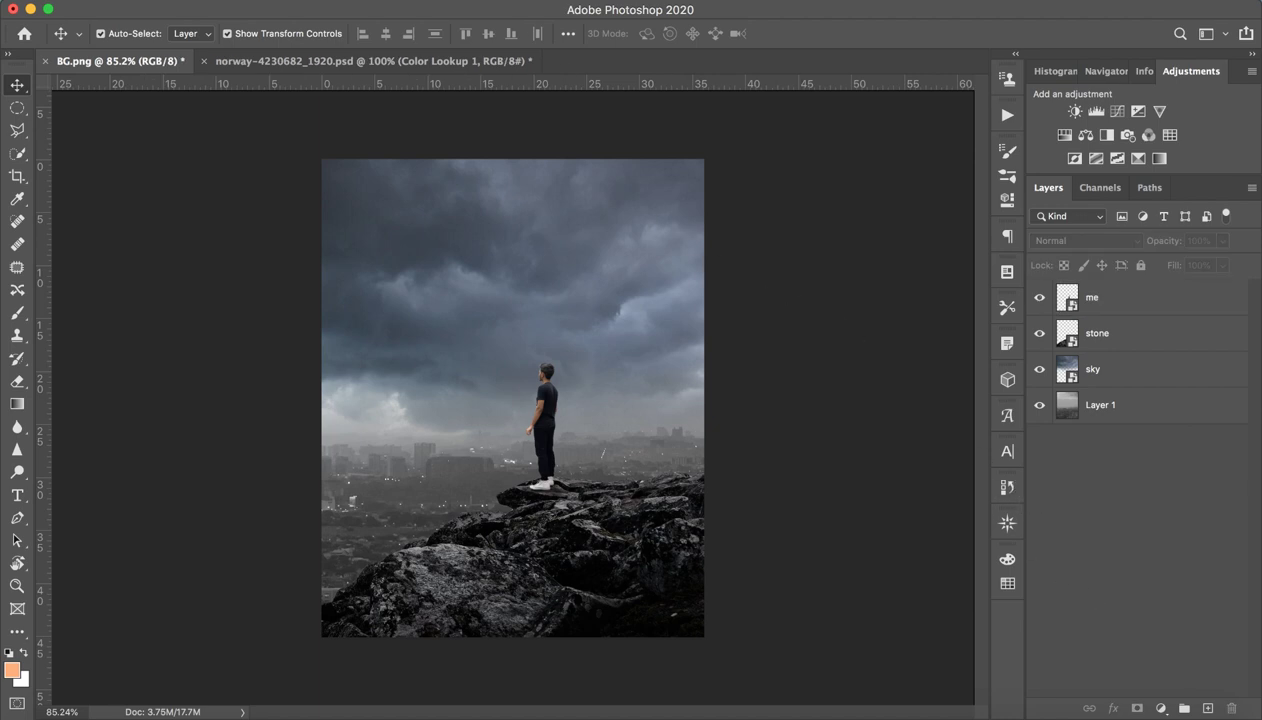
pyautogui.click(345, 0)
# Step: Add a NightFromDay.CUBE Color Lookup above the man at 50% opacity
pyautogui.click(1169, 136)
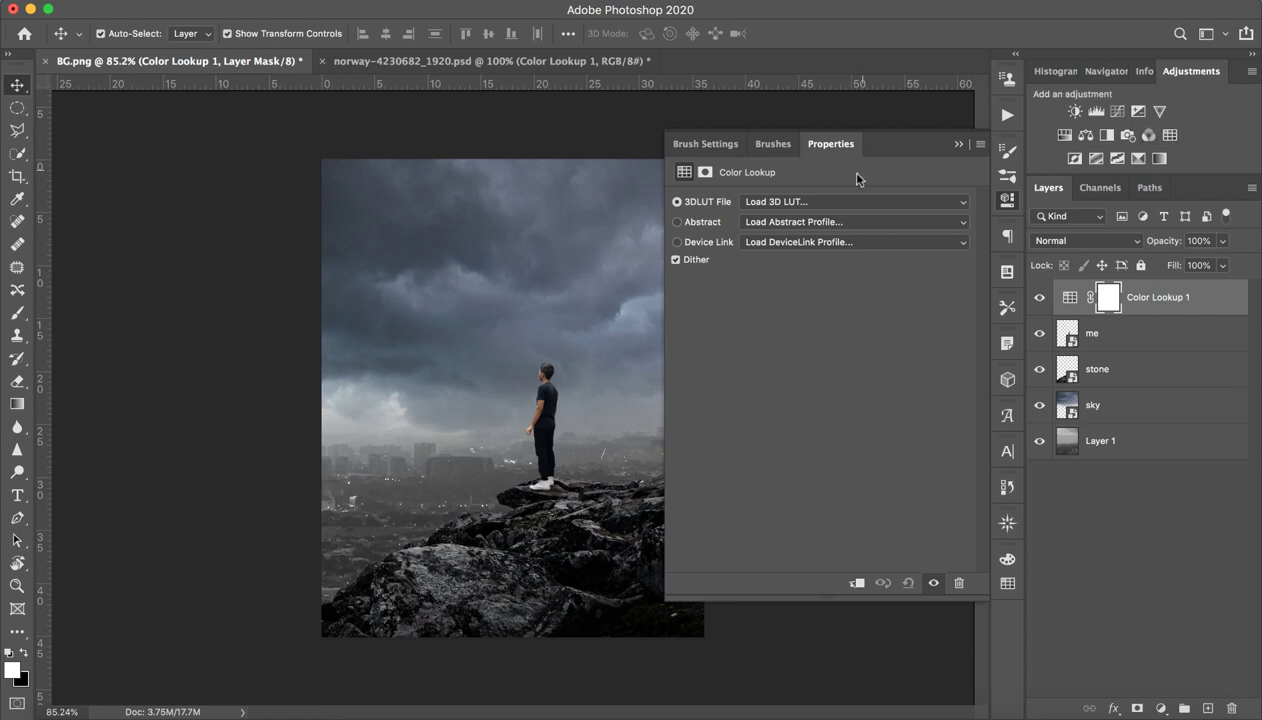
pyautogui.click(814, 201)
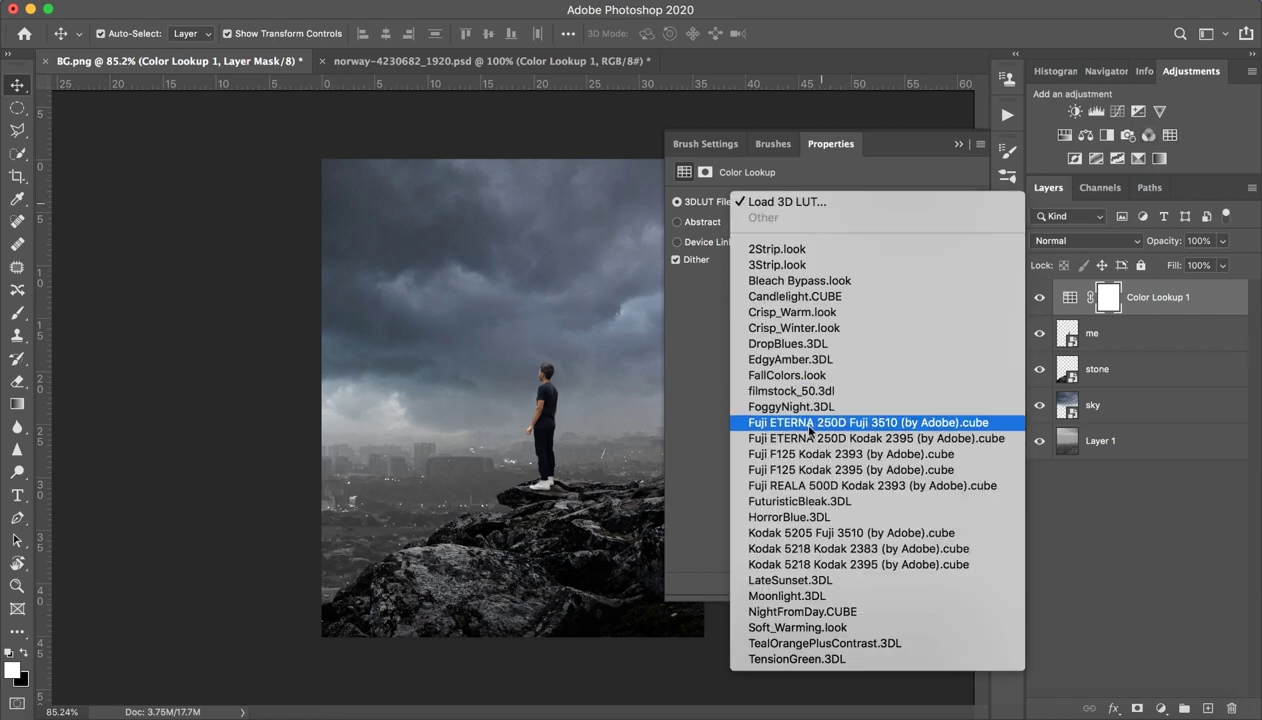
pyautogui.click(815, 604)
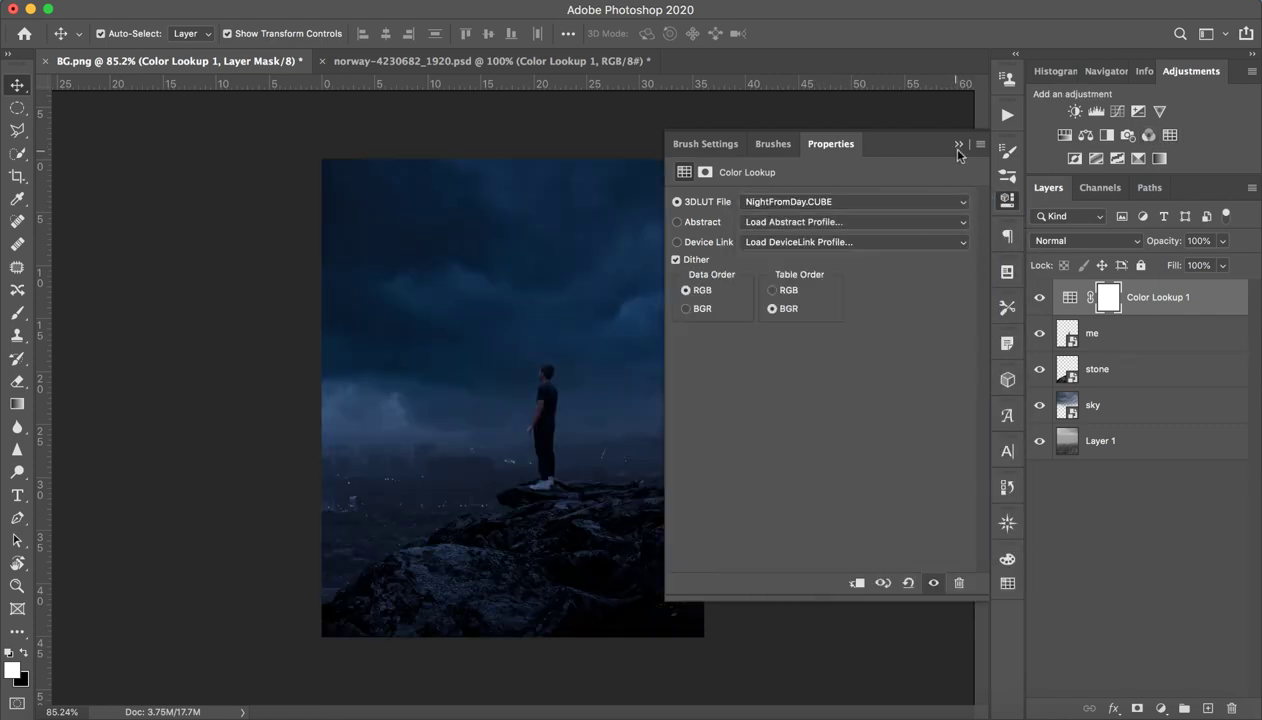
pyautogui.click(958, 145)
pyautogui.click(1190, 240)
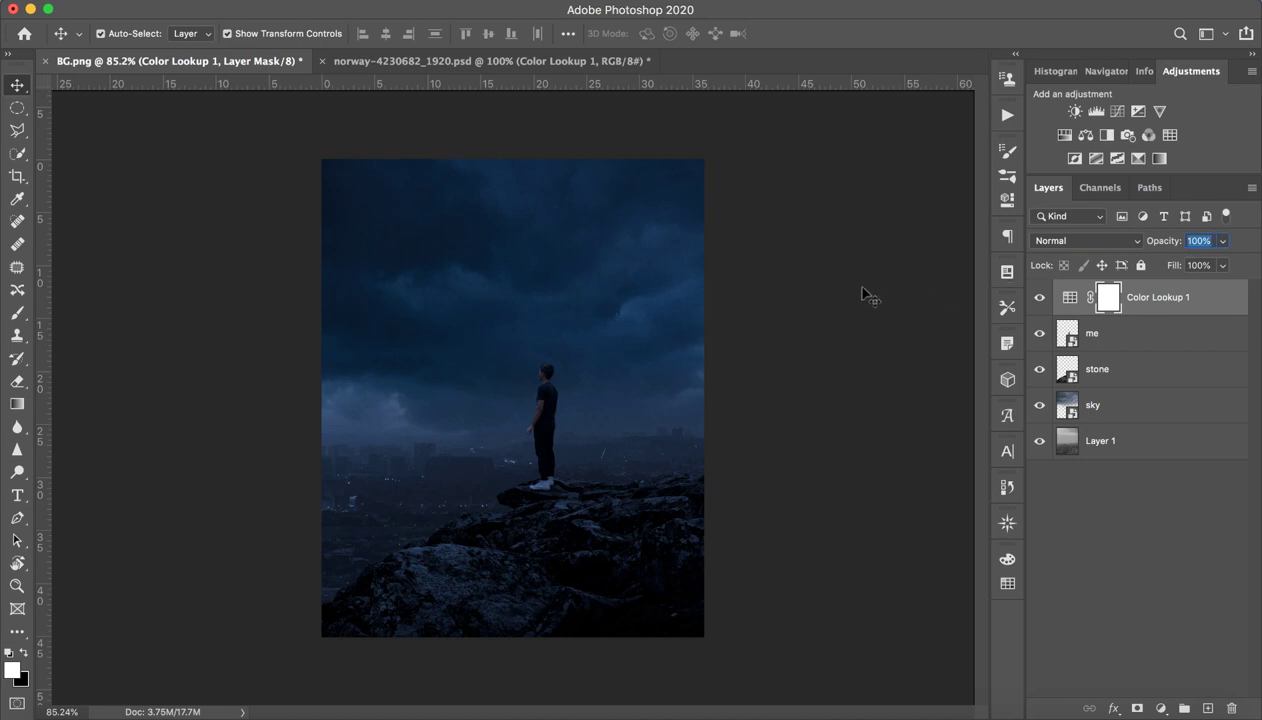
pyautogui.write('50')
pyautogui.click(1045, 560)
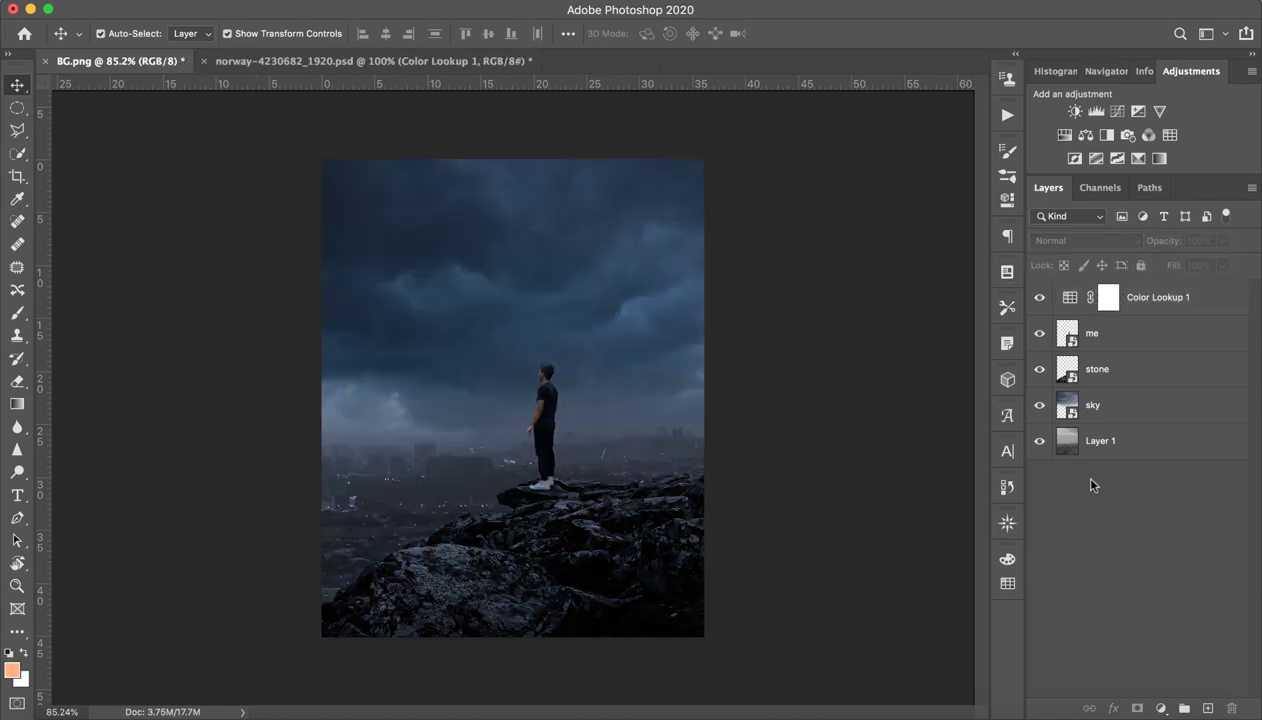
# Step: In the norway reference, scroll the Layers panel down to the Exposure 1 adjustment
pyautogui.click(417, 62)
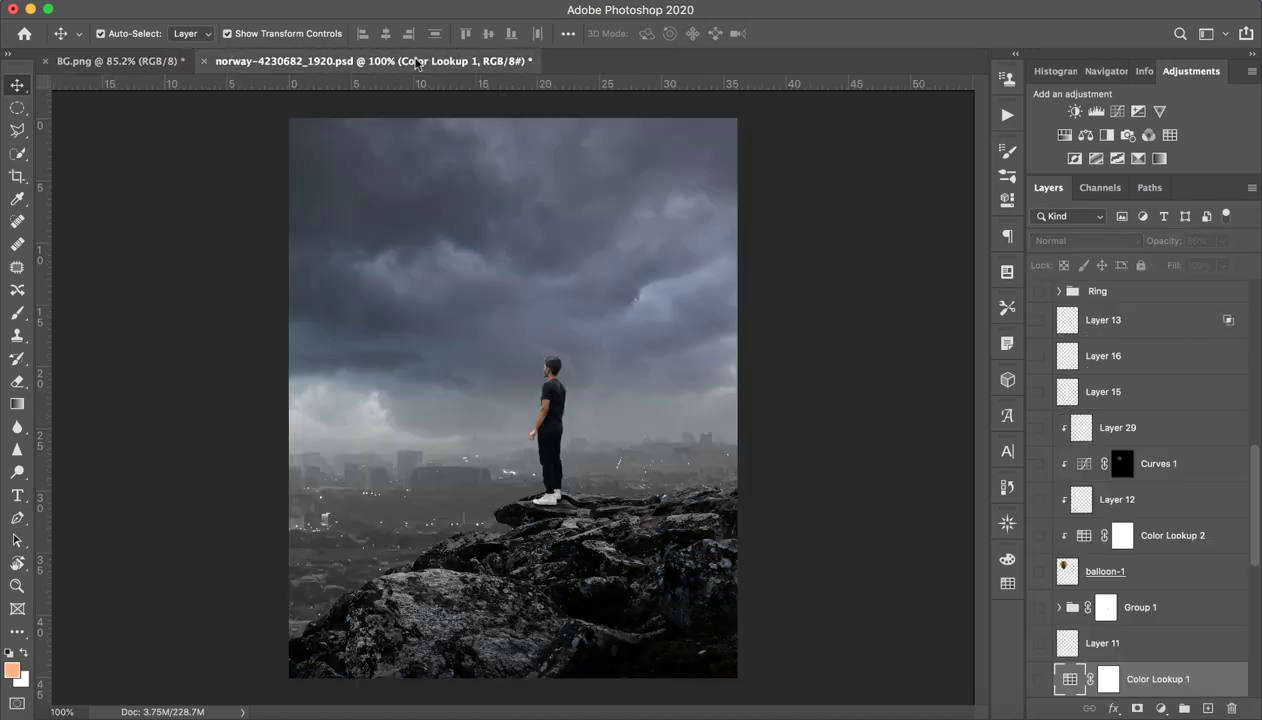
pyautogui.scroll(-5, 1062, 462)
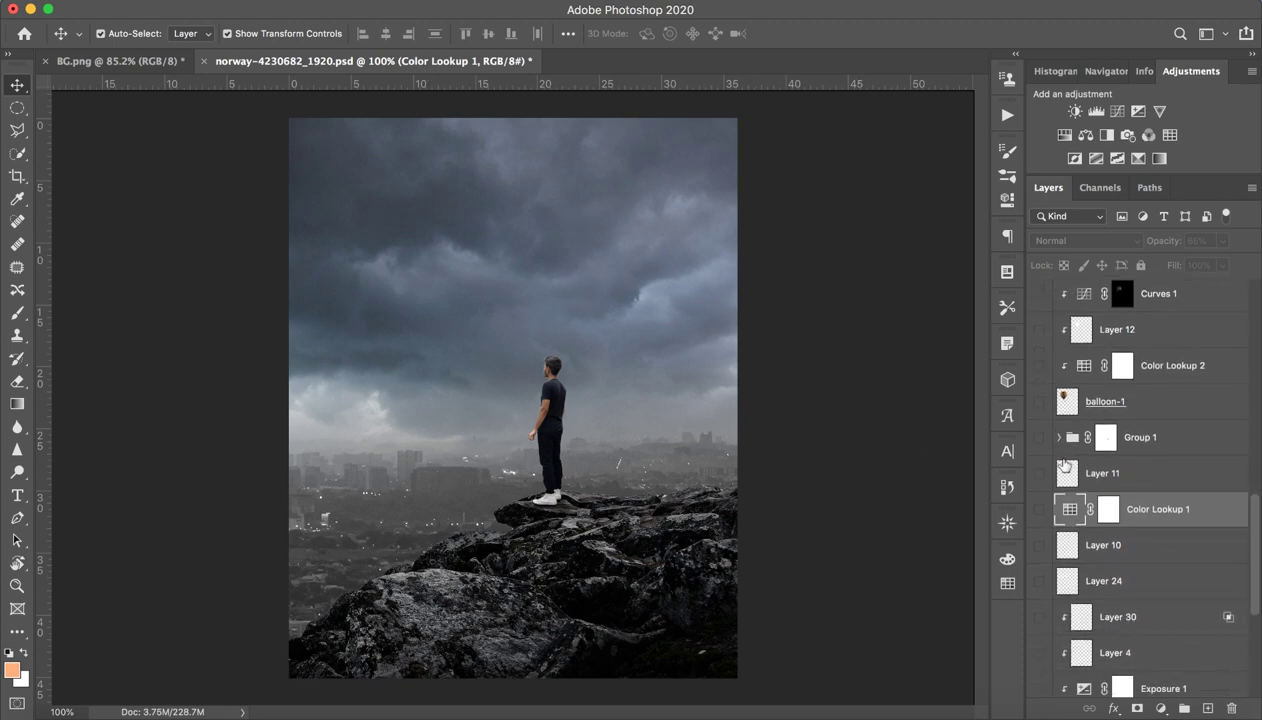
pyautogui.scroll(-3, 1045, 585)
pyautogui.scroll(-2, 1050, 560)
pyautogui.scroll(-2, 1052, 553)
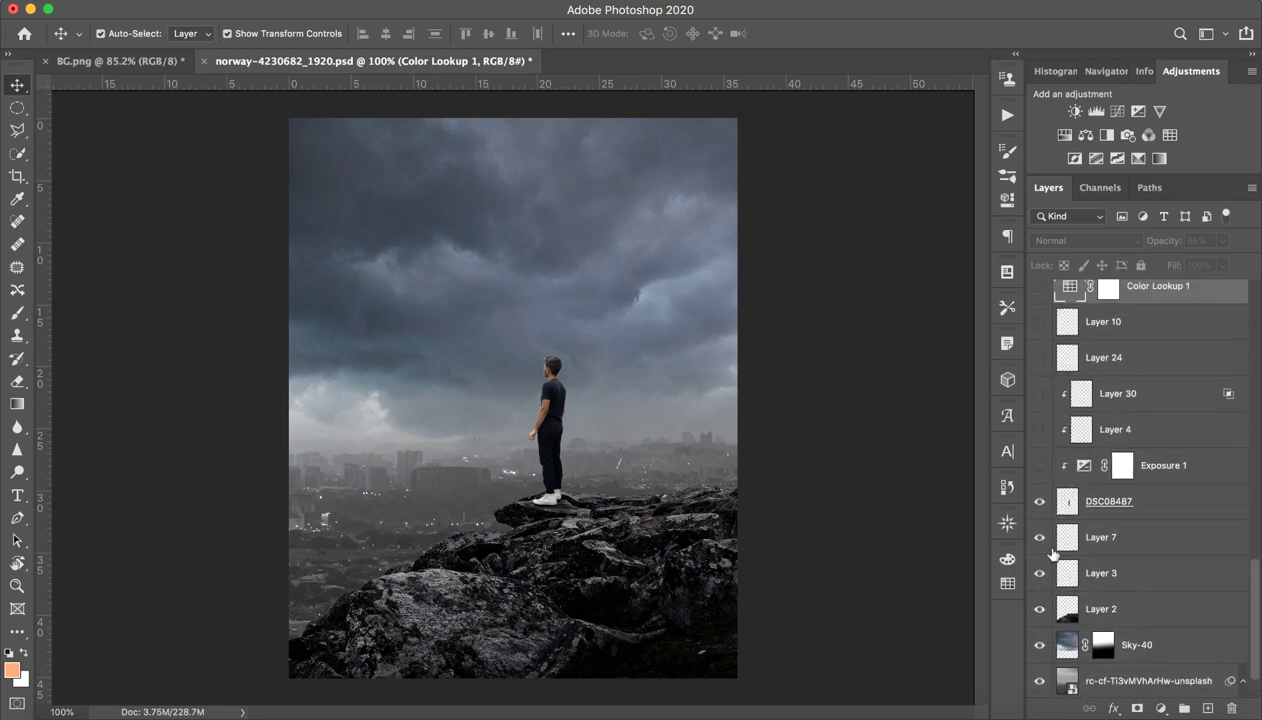
pyautogui.scroll(6, 1052, 553)
pyautogui.moveTo(1039, 494); pyautogui.dragTo(1040, 680)
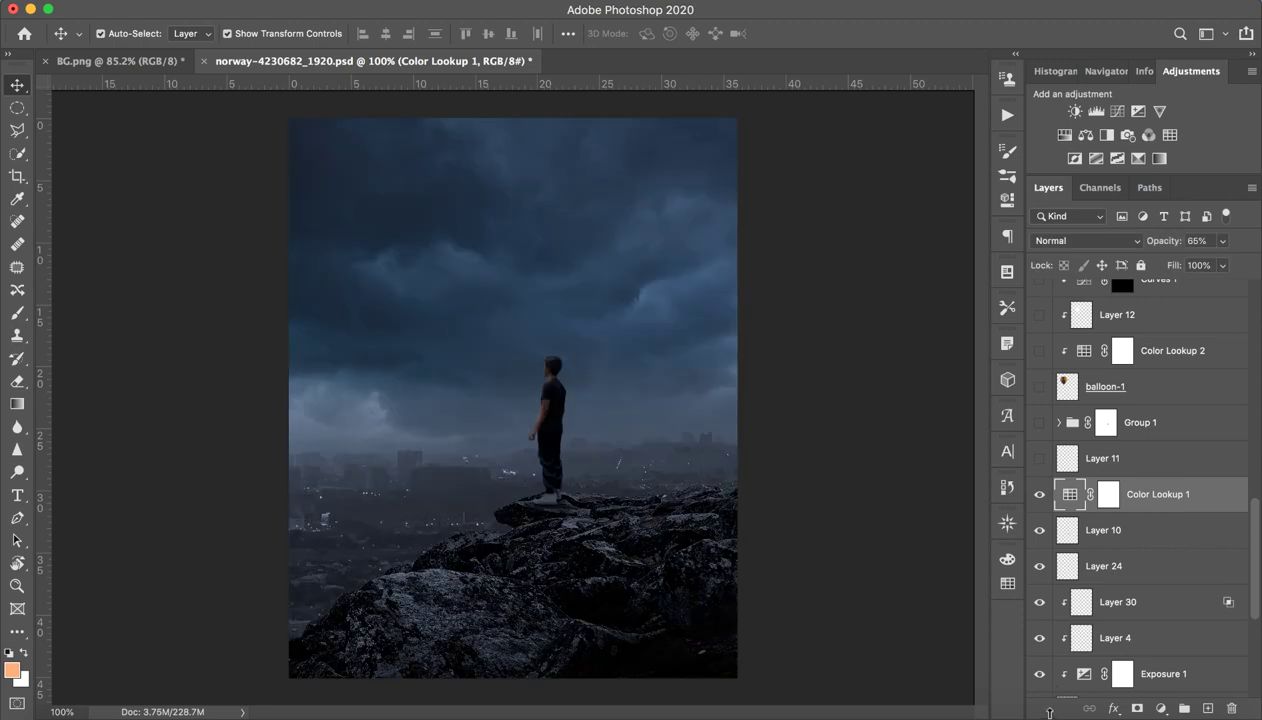
pyautogui.scroll(-4, 1060, 600)
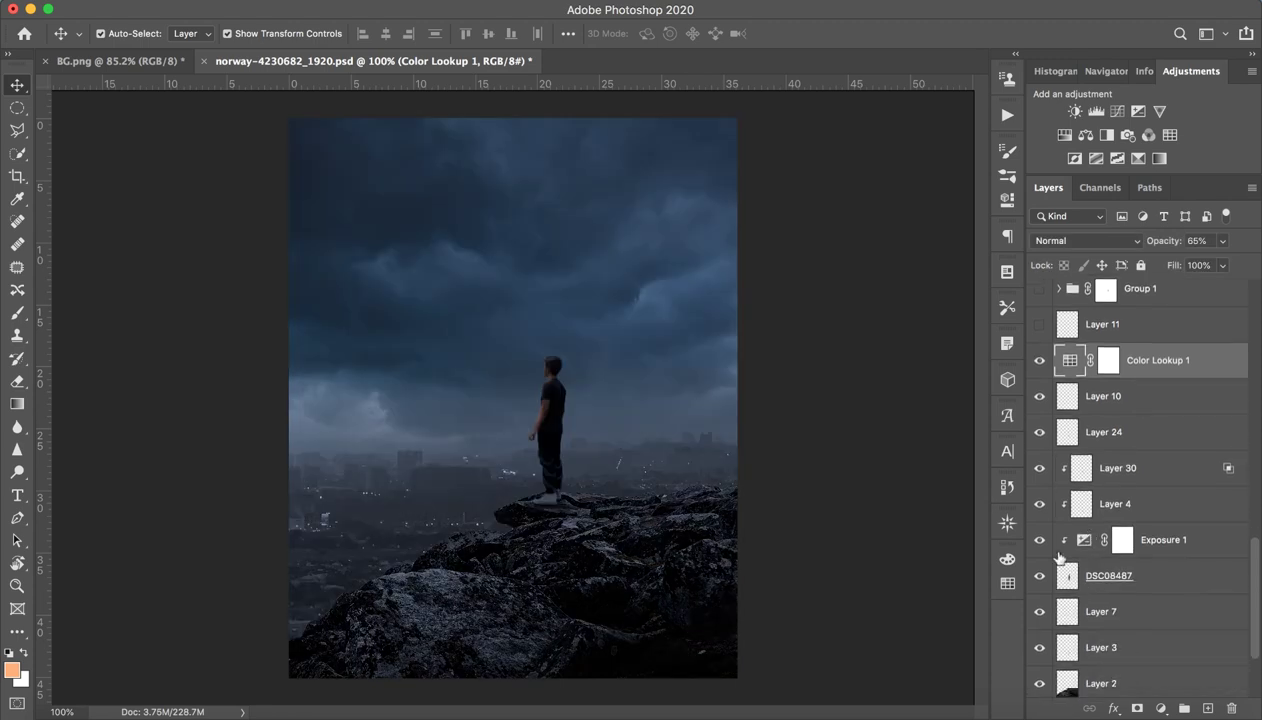
pyautogui.scroll(2, 1058, 557)
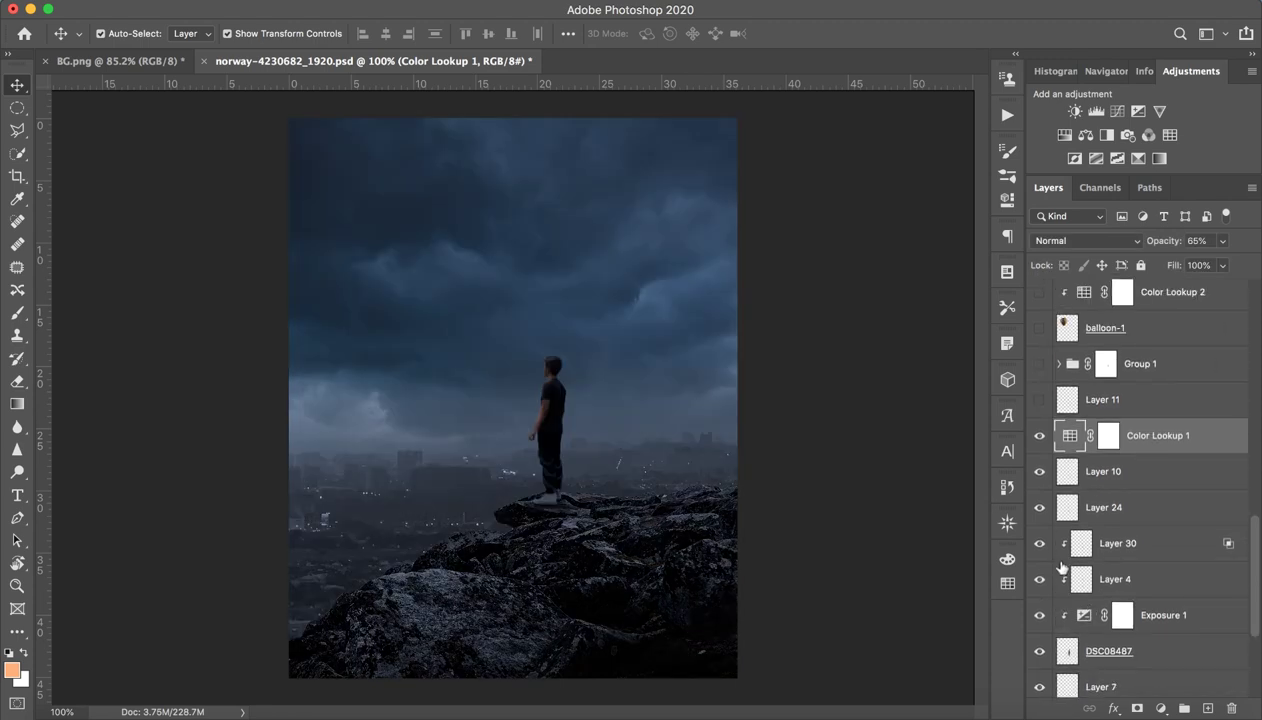
# Step: Compare Exposure 1 on and off and check its settings (exposure −1.03, gamma 0.85)
pyautogui.click(1040, 628)
pyautogui.click(1041, 627)
pyautogui.click(1042, 624)
pyautogui.doubleClick(1066, 614)
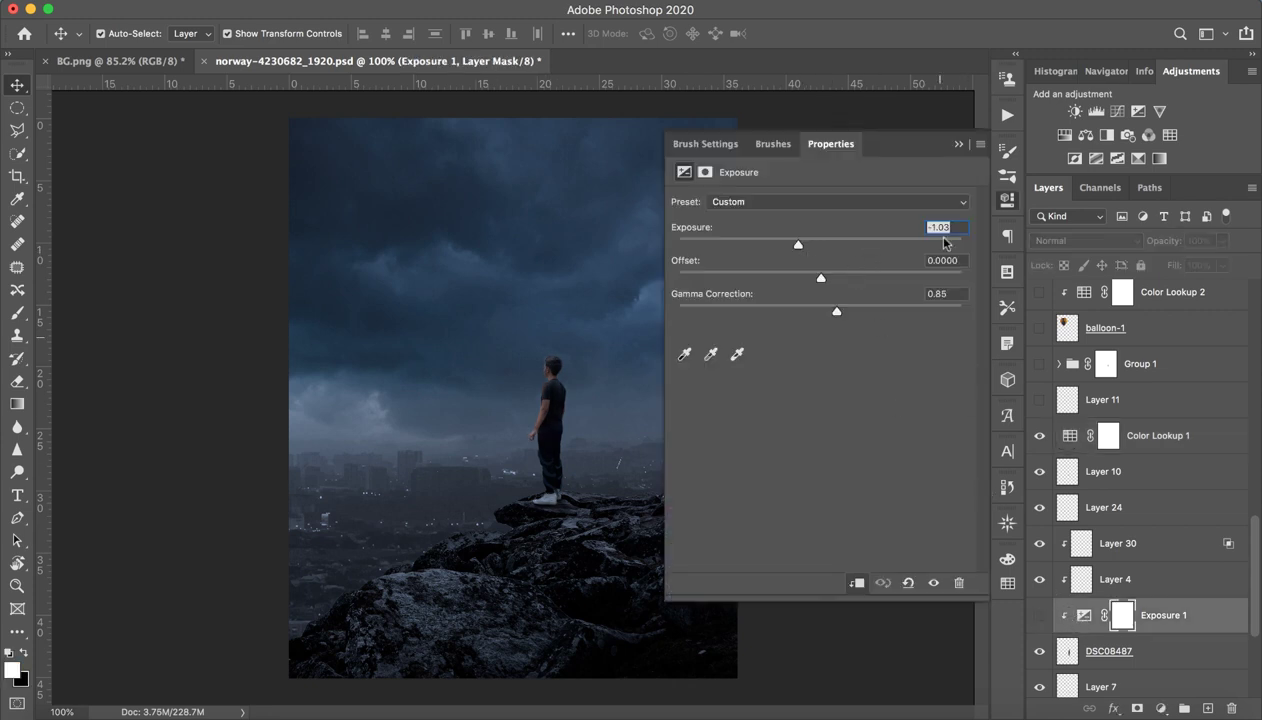
pyautogui.click(957, 145)
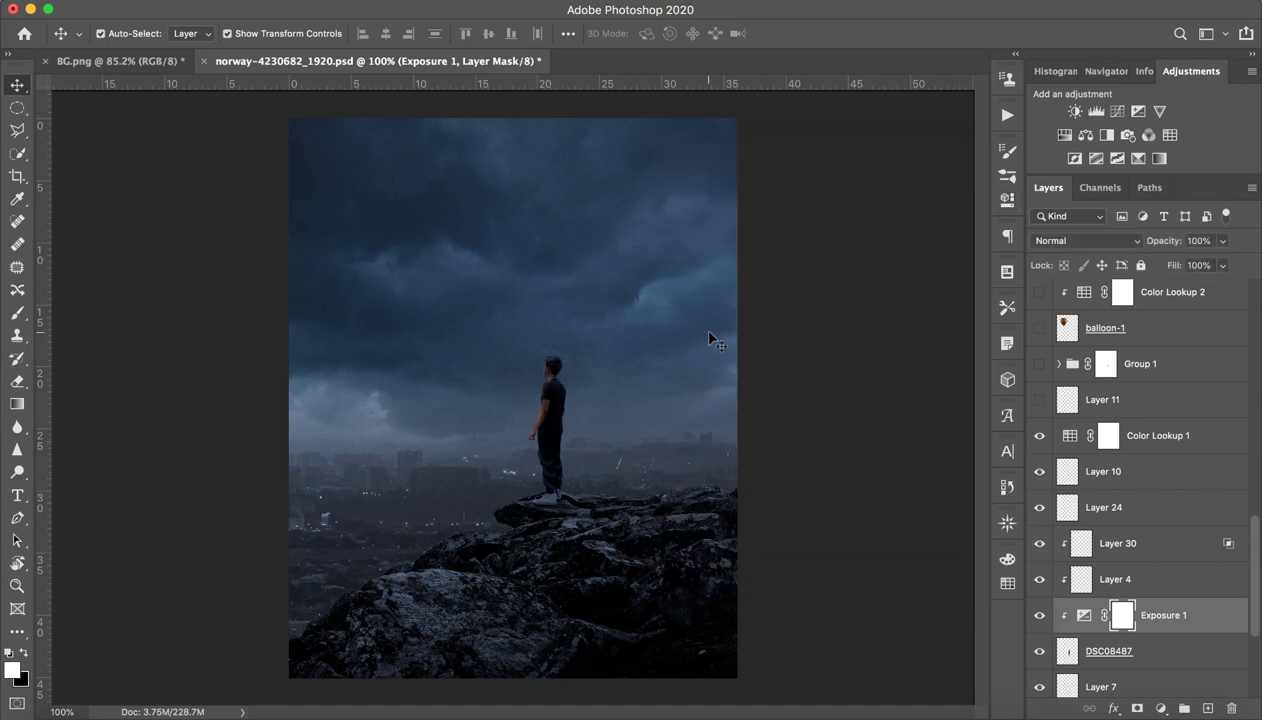
pyautogui.click(130, 61)
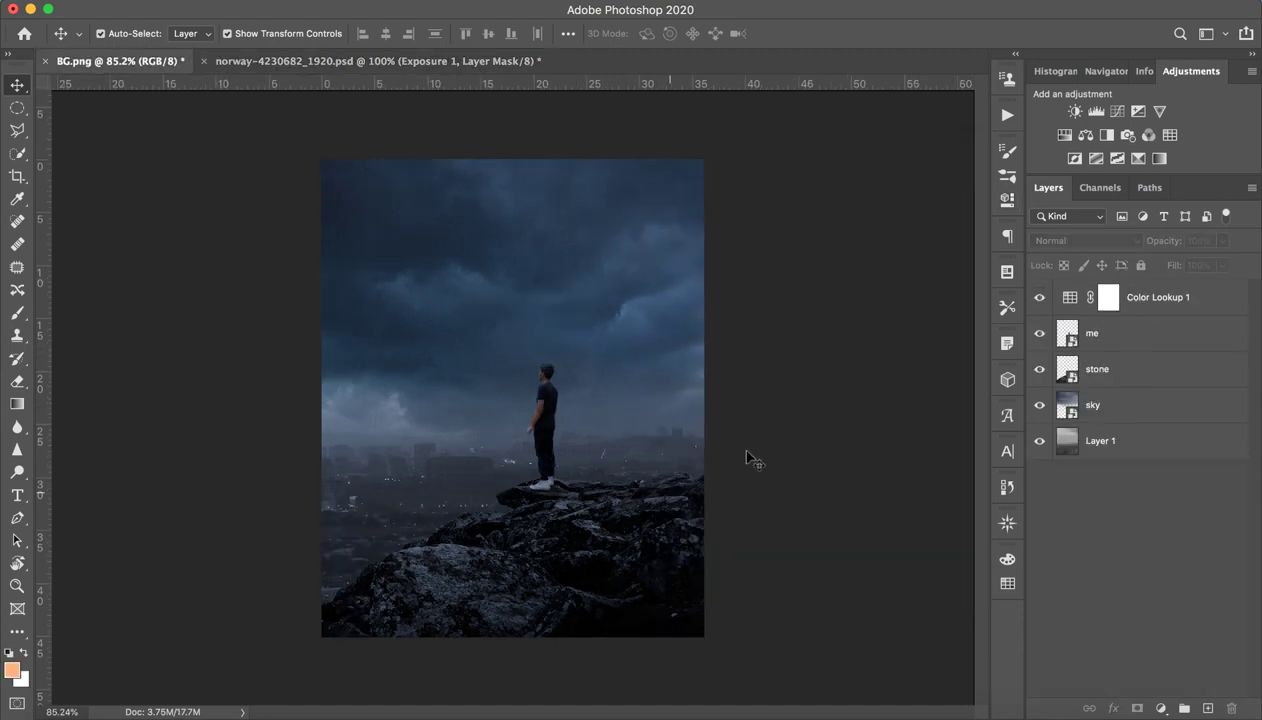
# Step: Select the man's me layer and add an Exposure adjustment clipped to it
pyautogui.press('z')
pyautogui.moveTo(560, 405); pyautogui.dragTo(630, 416)
pyautogui.press('v')
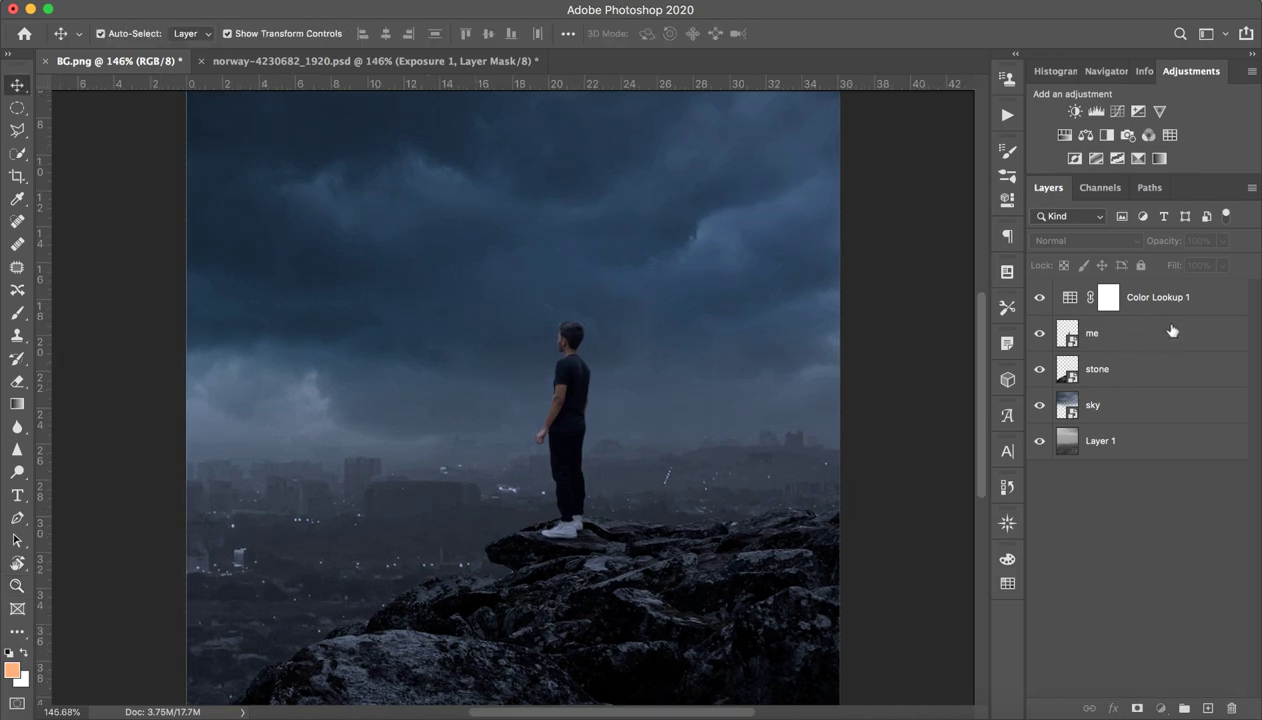
pyautogui.click(563, 430)
pyautogui.click(1137, 111)
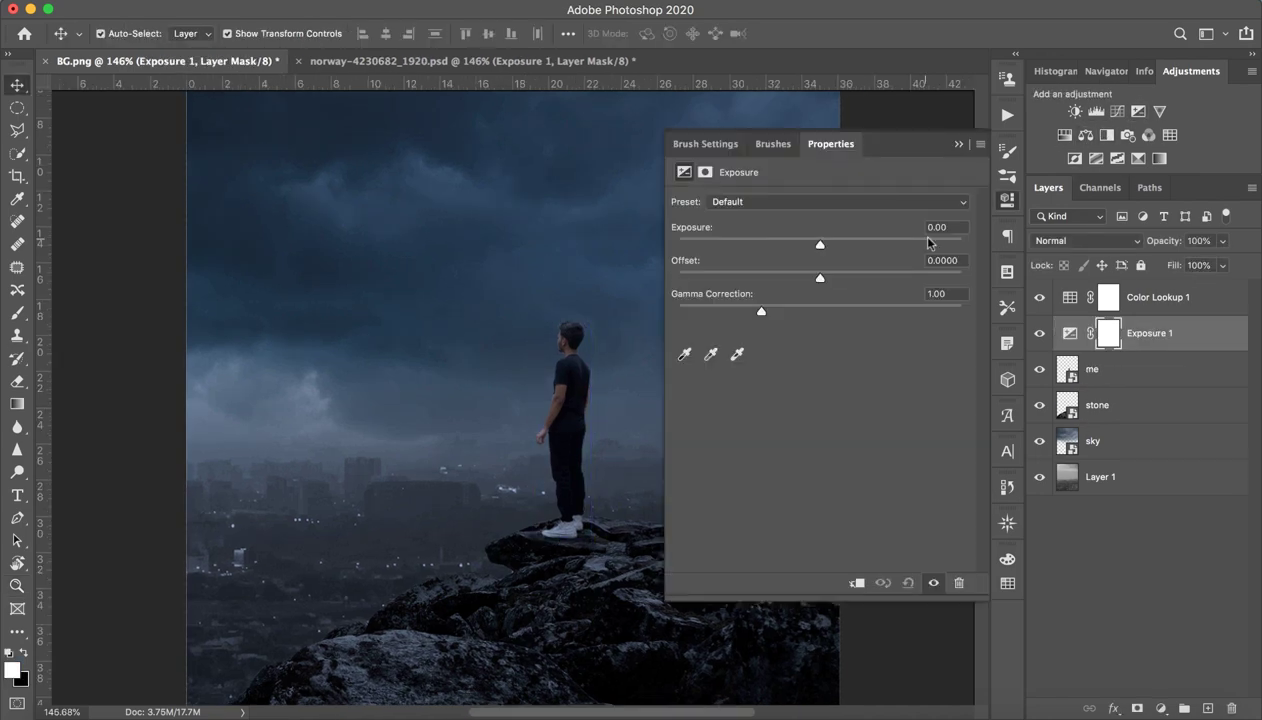
pyautogui.hotkey('ctrl', 'alt', 'g')
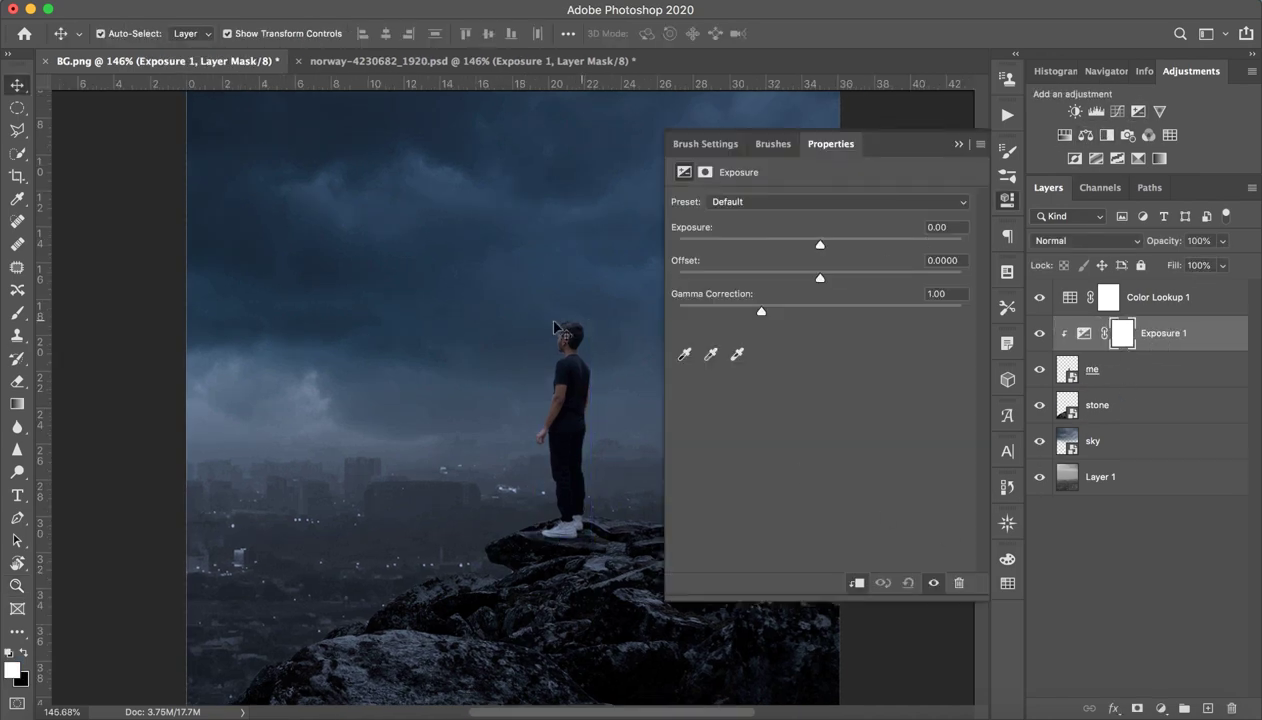
pyautogui.press('z')
pyautogui.moveTo(577, 417)
pyautogui.mouseDown()
pyautogui.moveTo(535, 422)
pyautogui.moveTo(501, 450)
pyautogui.mouseUp()
pyautogui.press('v')
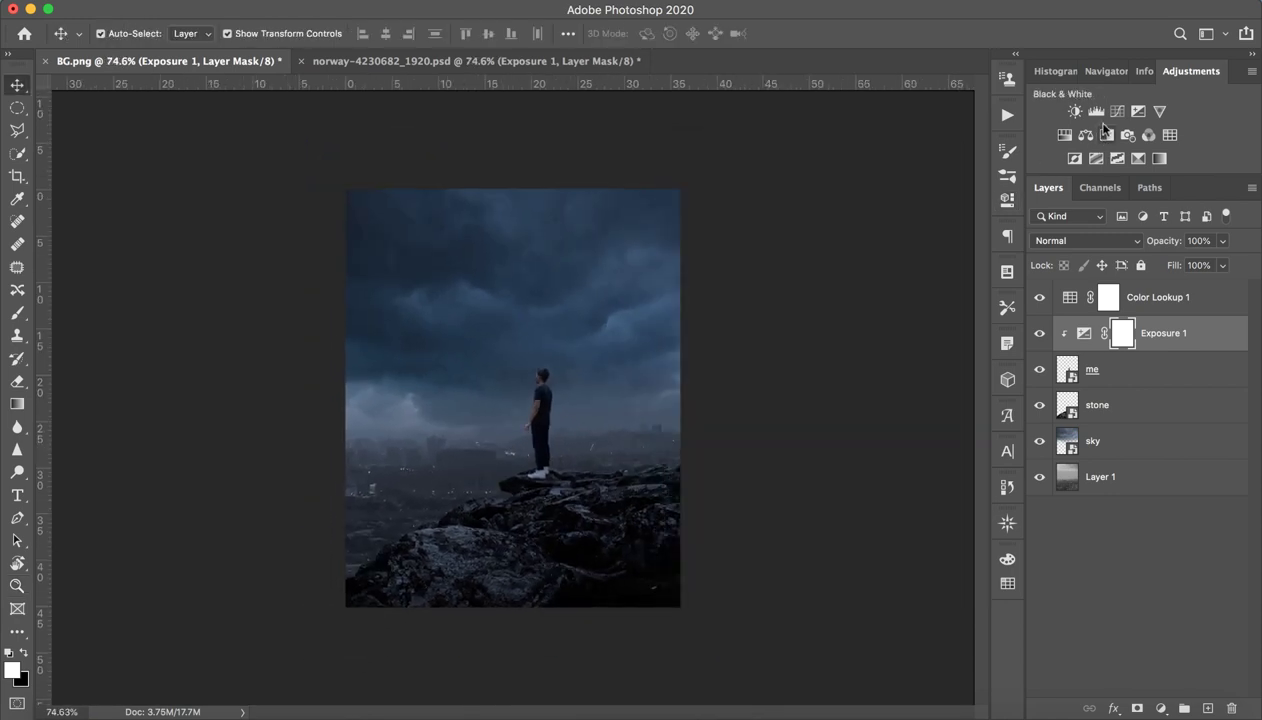
# Step: Try a Black & White adjustment above Color Lookup 1, then zoom to fit the image
pyautogui.click(1096, 141)
pyautogui.scroll(3, 605, 432)
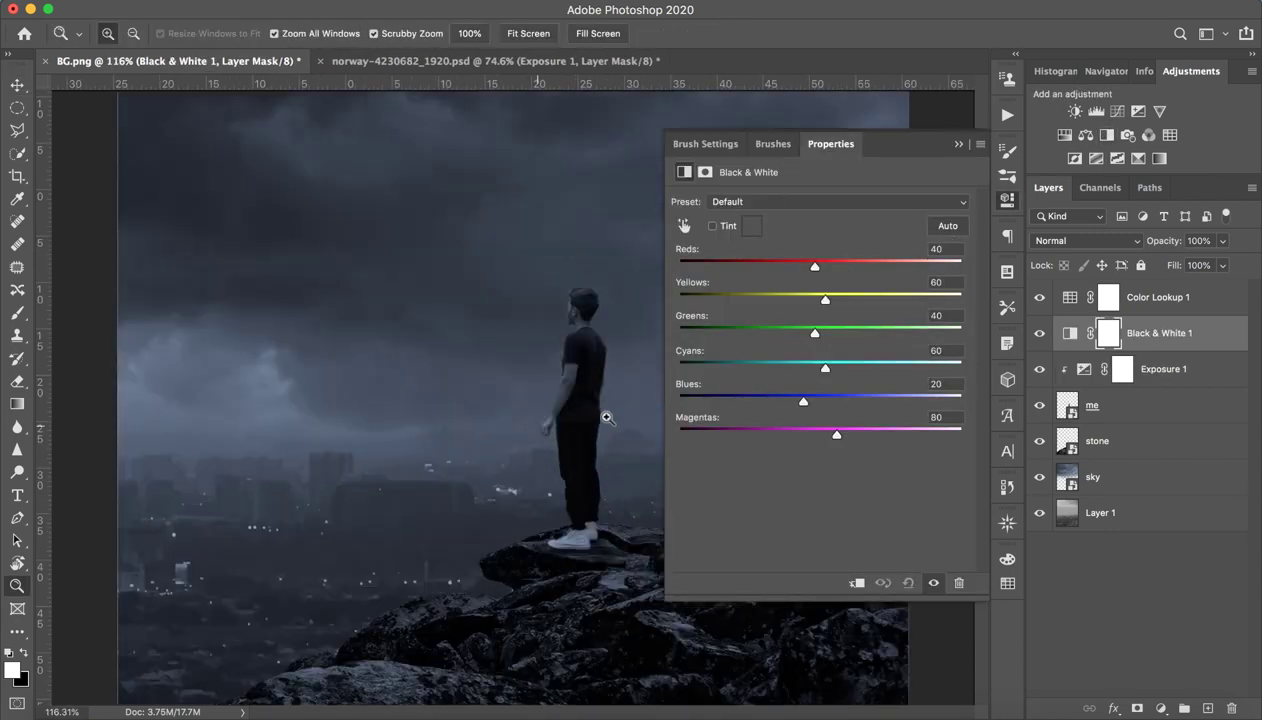
pyautogui.scroll(3, 606, 417)
pyautogui.scroll(-2, 625, 414)
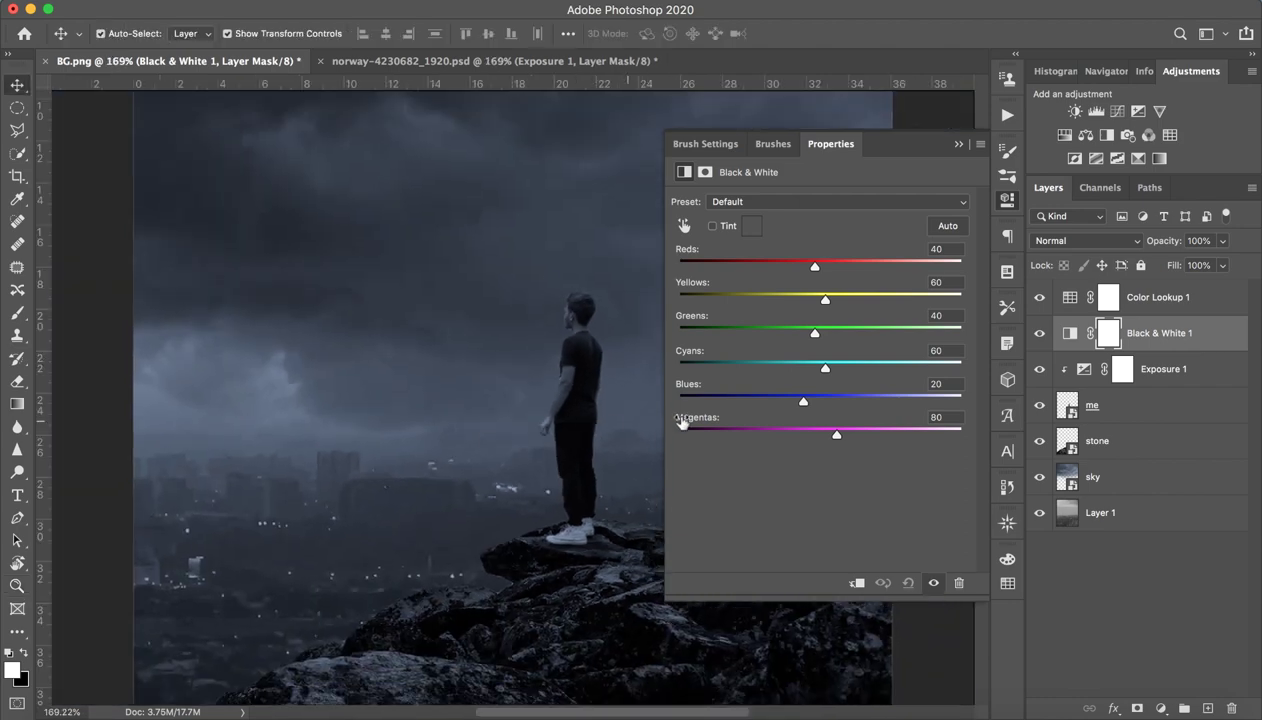
pyautogui.moveTo(1171, 340); pyautogui.dragTo(1160, 290)
pyautogui.press('z')
pyautogui.scroll(-4, 482, 394)
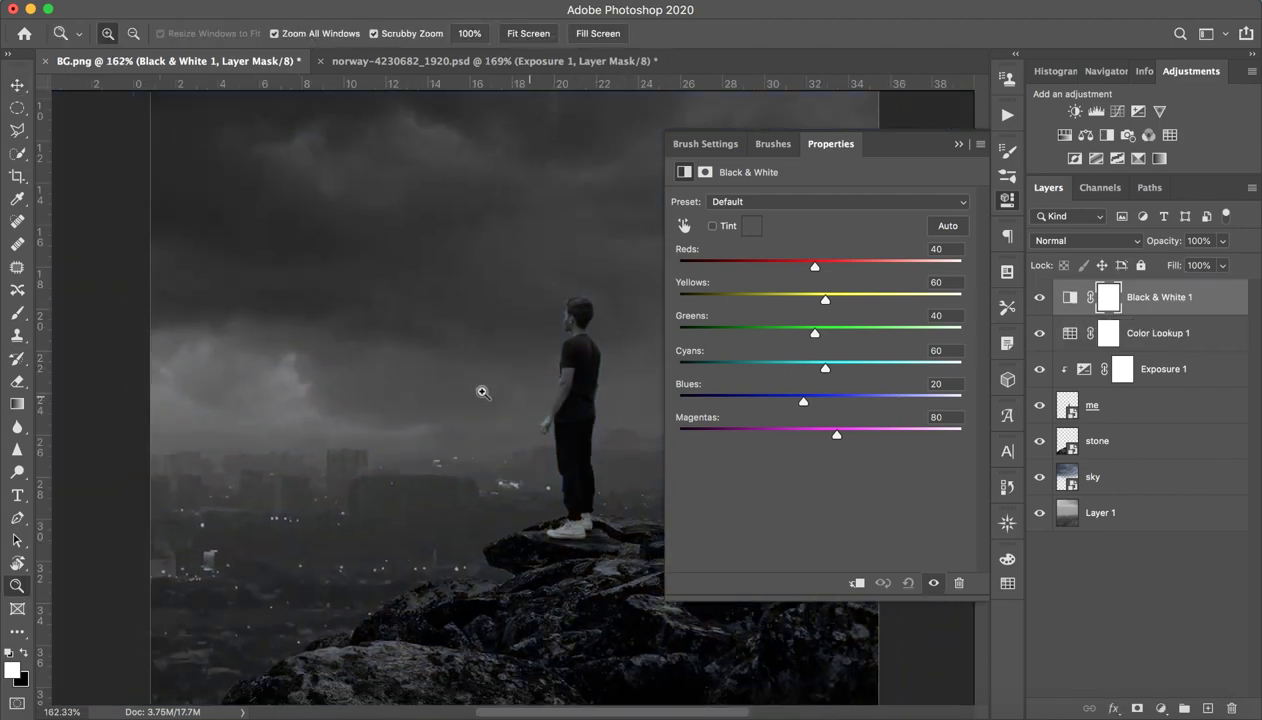
pyautogui.press('v')
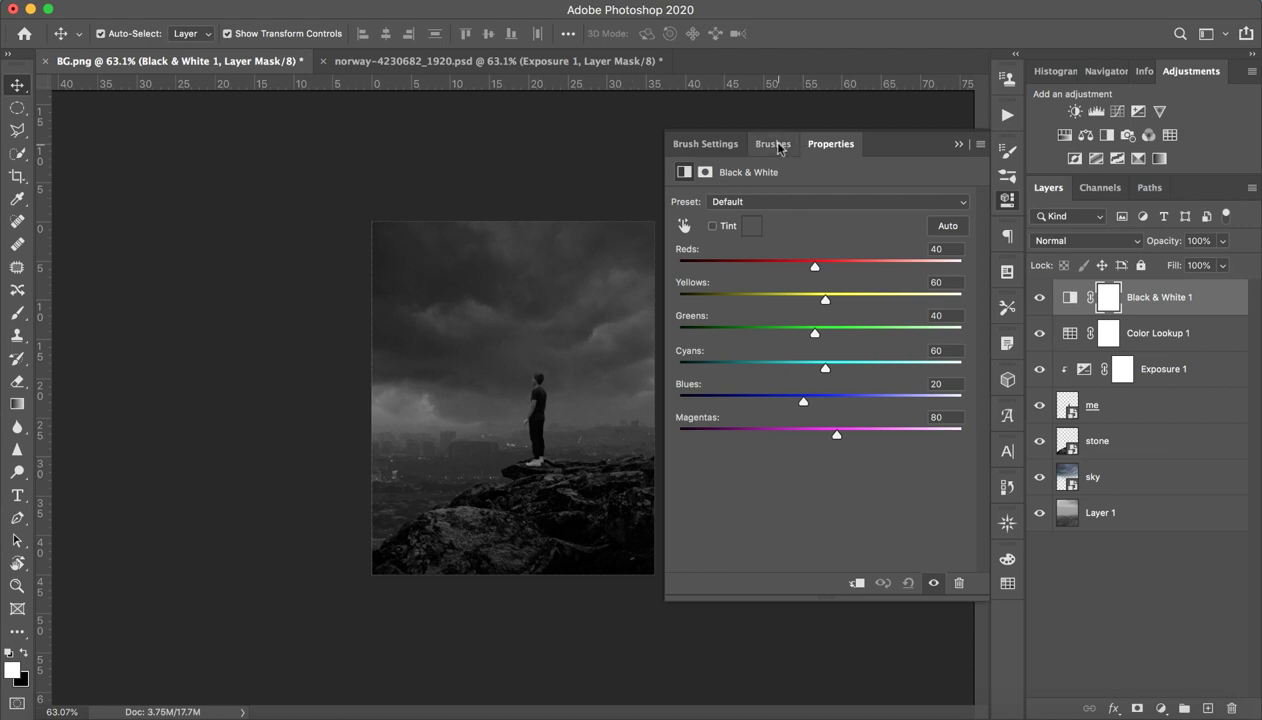
pyautogui.click(958, 144)
pyautogui.press('z')
pyautogui.scroll(3, 569, 430)
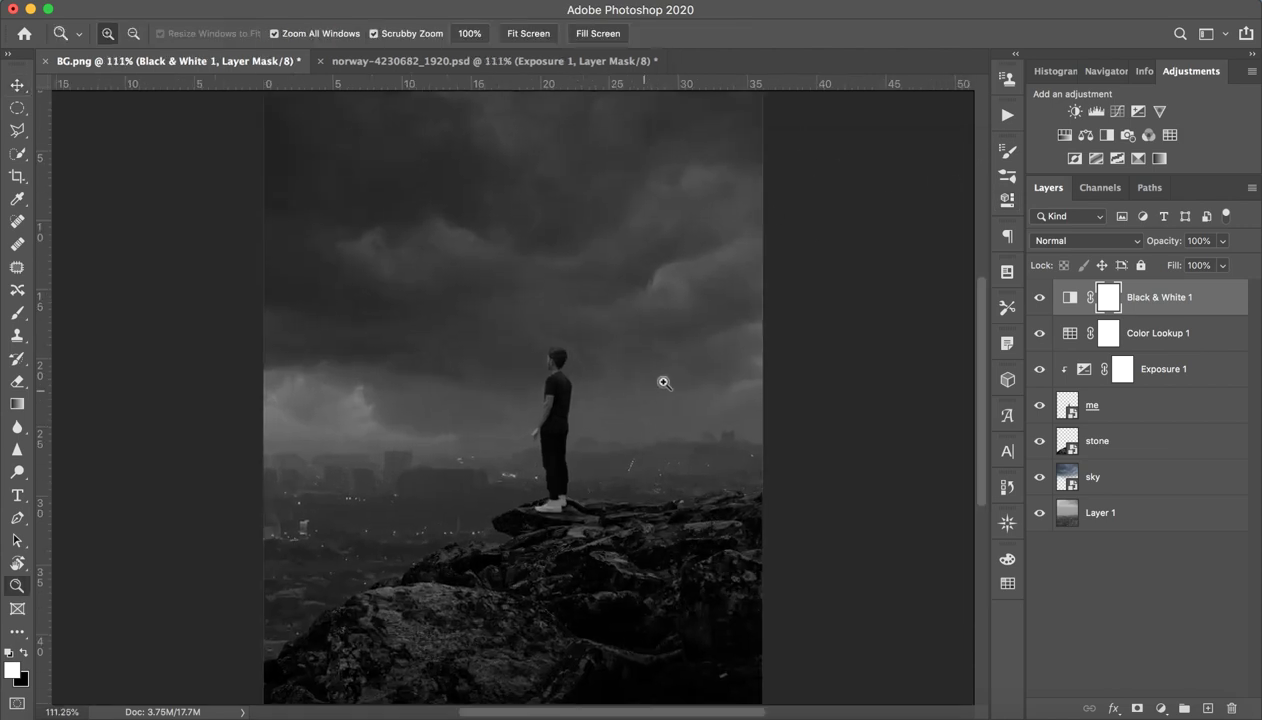
pyautogui.press('v')
pyautogui.press('z')
pyautogui.moveTo(631, 363); pyautogui.dragTo(600, 374)
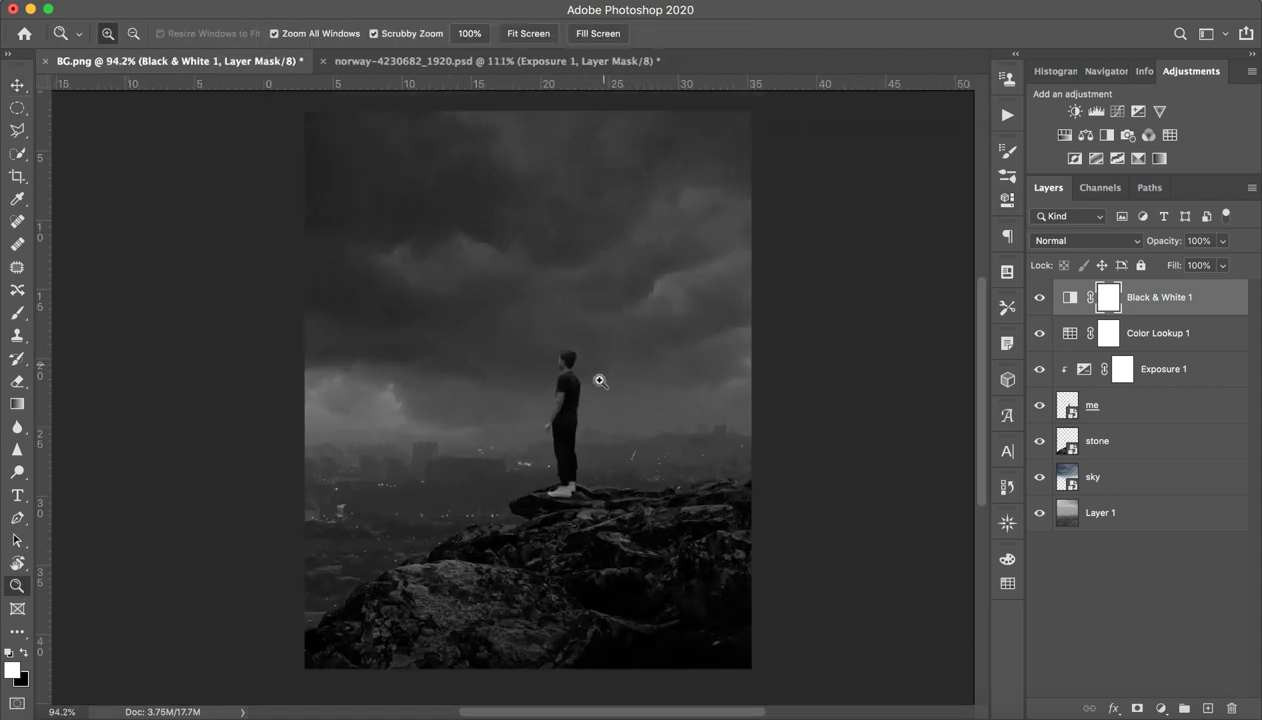
# Step: Delete Black & White 1 and set the man's Exposure 1 to about -0.86 with 0 offset
pyautogui.press('v')
pyautogui.click(1231, 705)
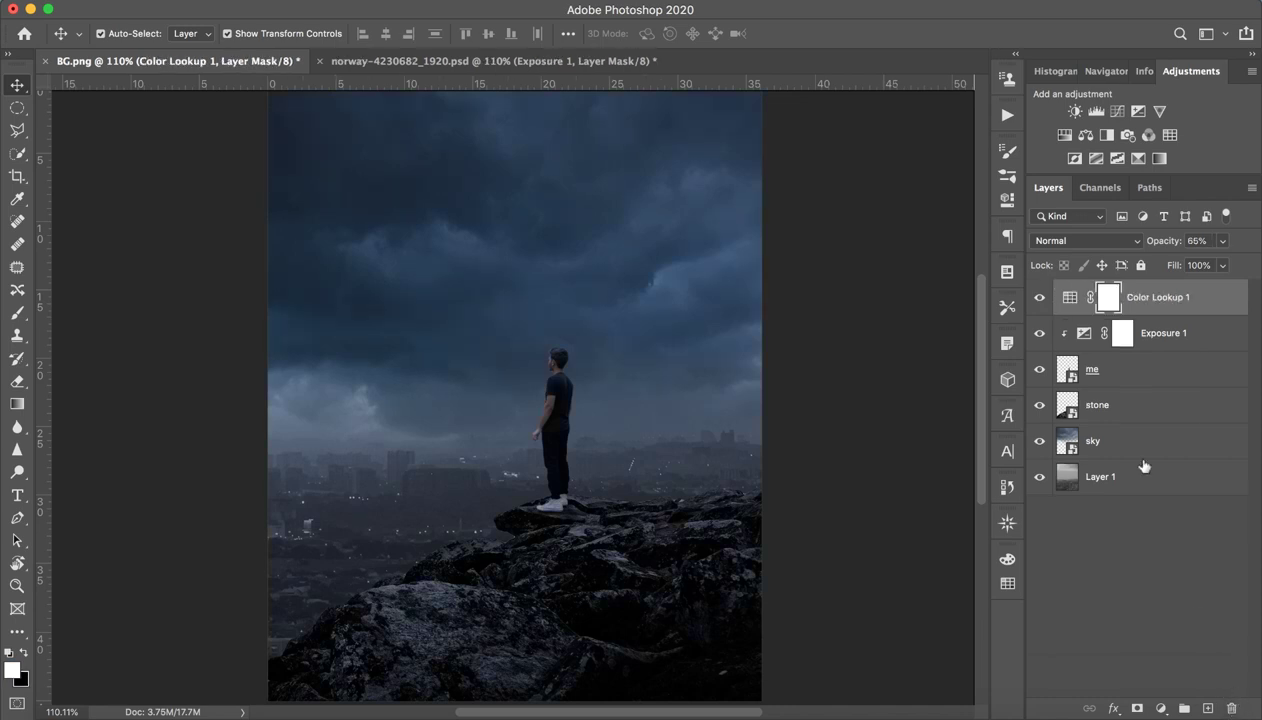
pyautogui.click(1167, 335)
pyautogui.doubleClick(1084, 333)
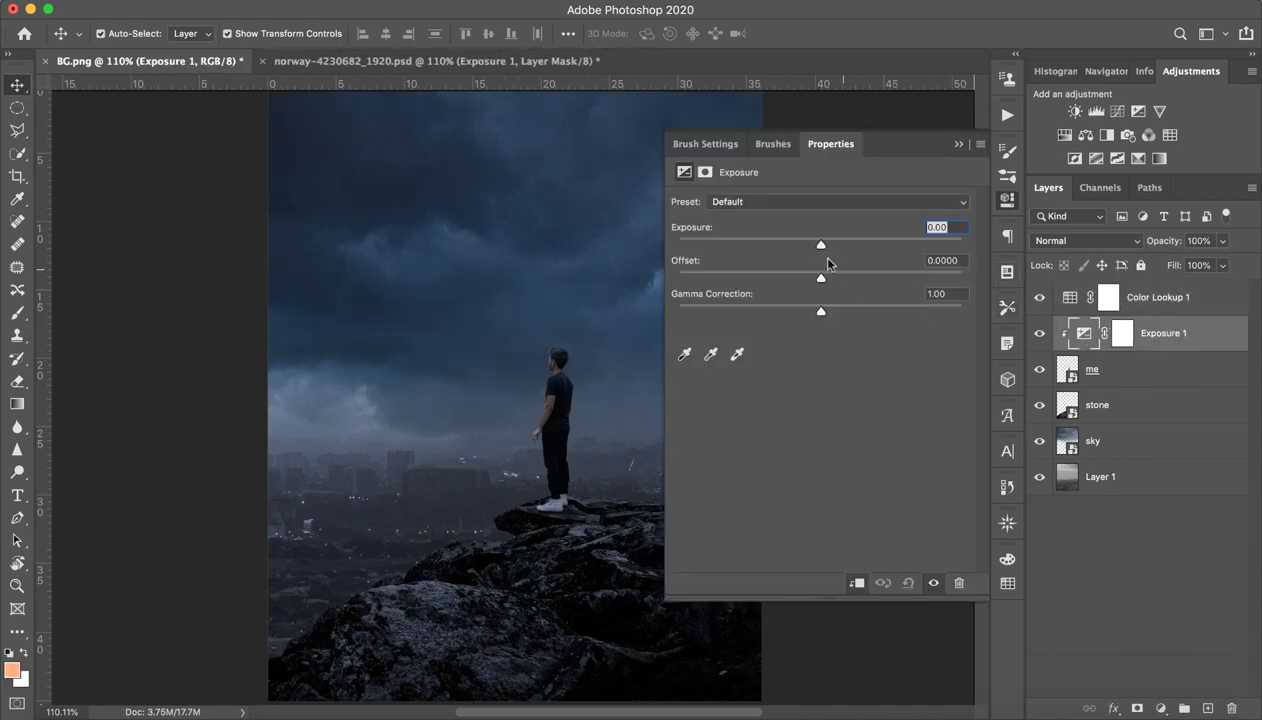
pyautogui.moveTo(821, 244)
pyautogui.mouseDown()
pyautogui.moveTo(796, 252)
pyautogui.moveTo(807, 248)
pyautogui.moveTo(820, 314)
pyautogui.mouseUp()
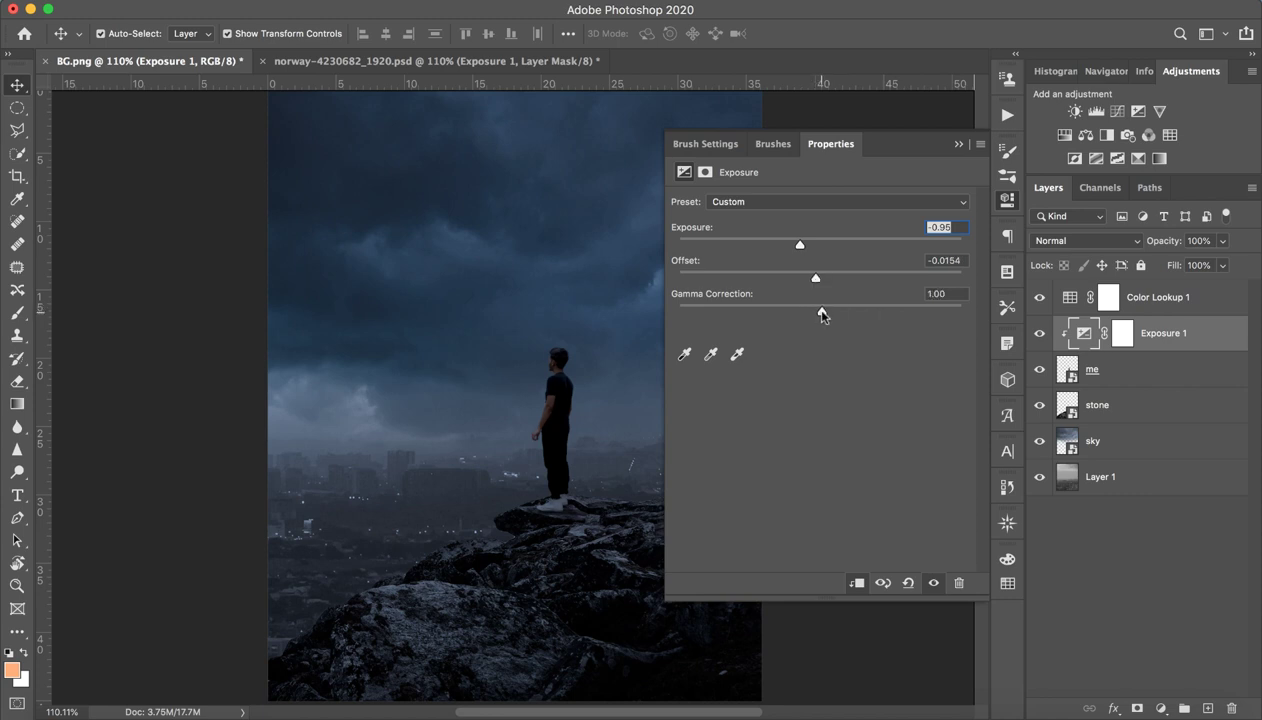
pyautogui.moveTo(815, 285); pyautogui.dragTo(815, 289)
pyautogui.moveTo(800, 245); pyautogui.dragTo(803, 252)
pyautogui.click(959, 145)
# Step: Toggle Exposure 1 to compare the man's brightness, zooming in on his feet on the rock
pyautogui.press('z')
pyautogui.scroll(-3, 589, 465)
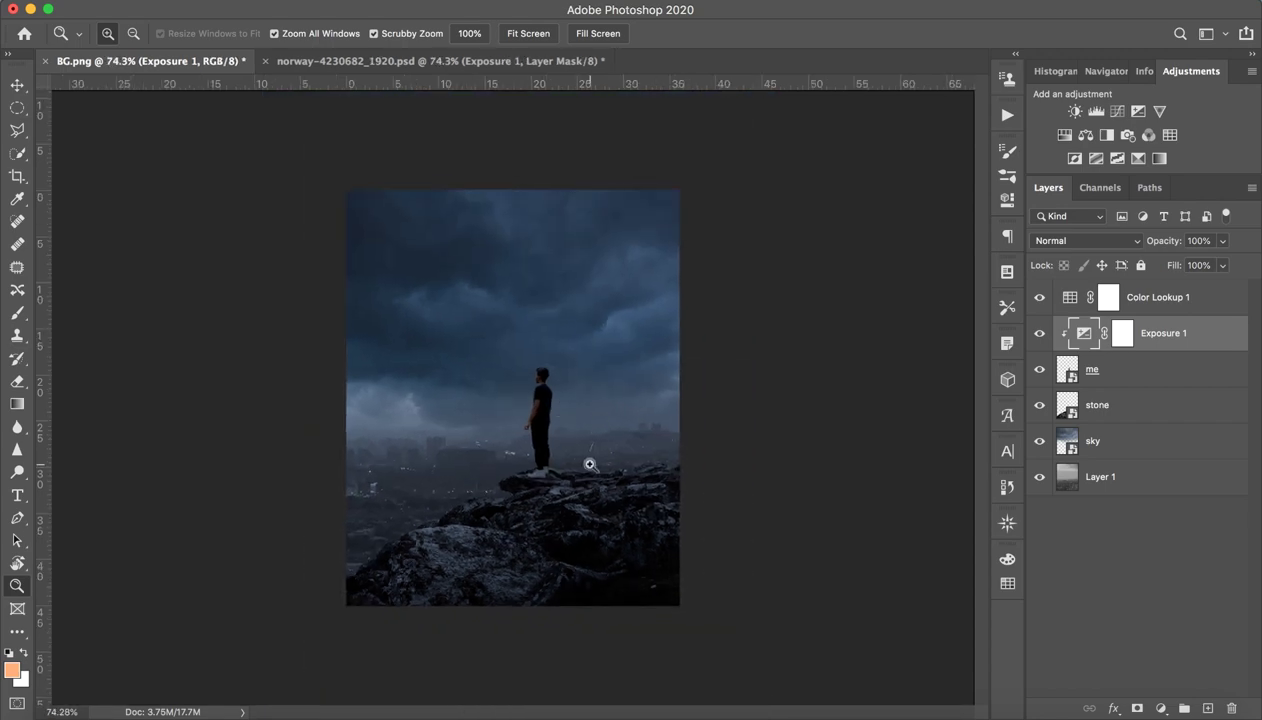
pyautogui.scroll(5, 611, 455)
pyautogui.scroll(3, 611, 455)
pyautogui.press('v')
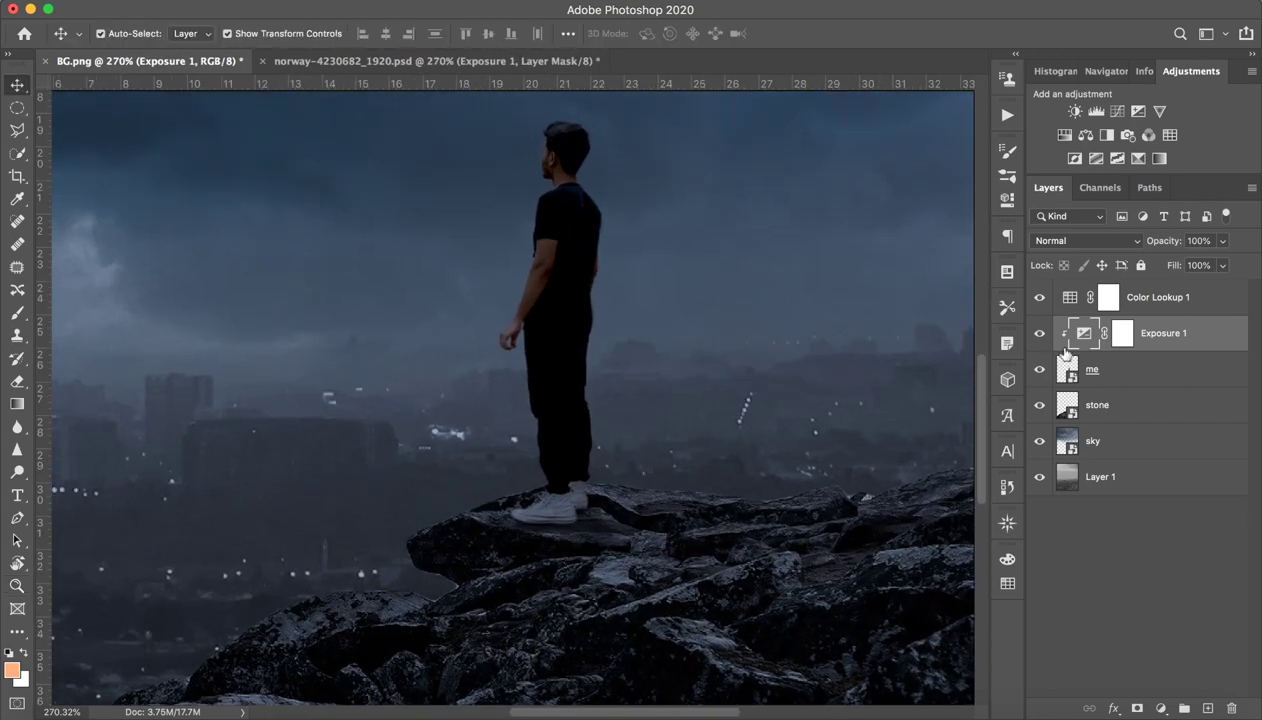
pyautogui.click(1039, 333)
pyautogui.click(1039, 333)
pyautogui.click(1039, 333)
pyautogui.click(1040, 334)
pyautogui.moveTo(577, 577); pyautogui.dragTo(696, 523)
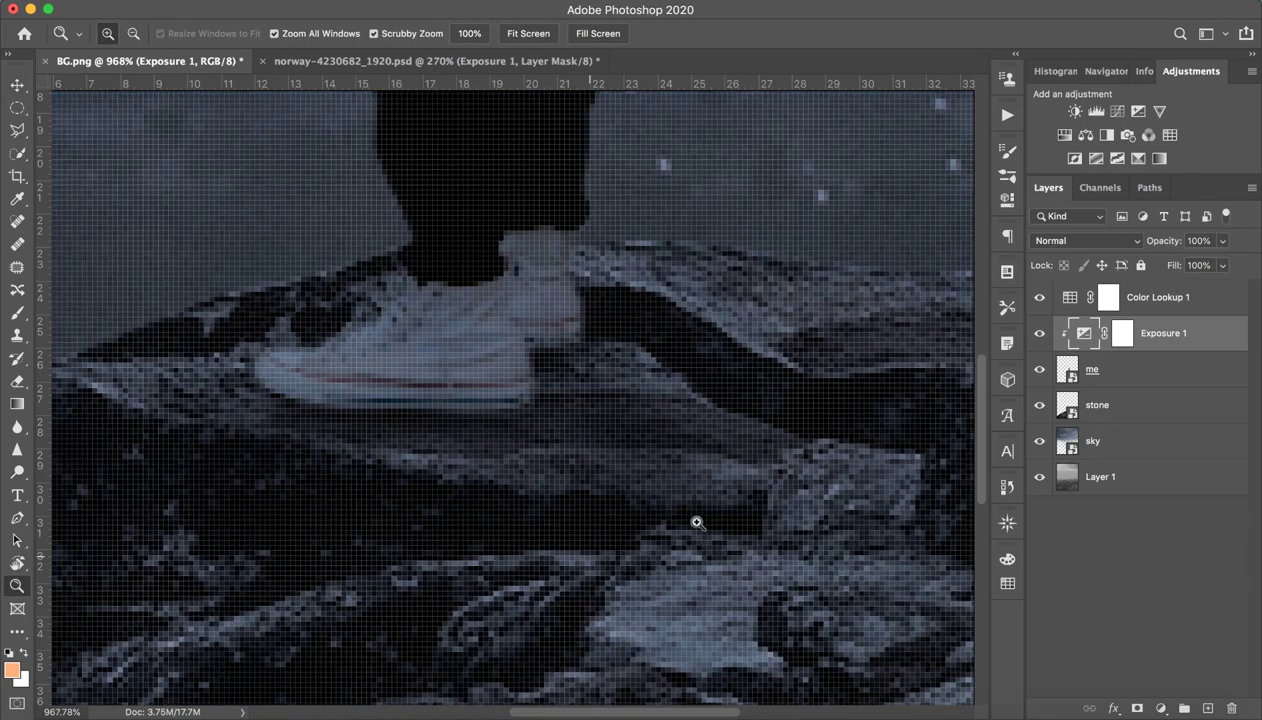
pyautogui.moveTo(476, 402); pyautogui.dragTo(470, 441)
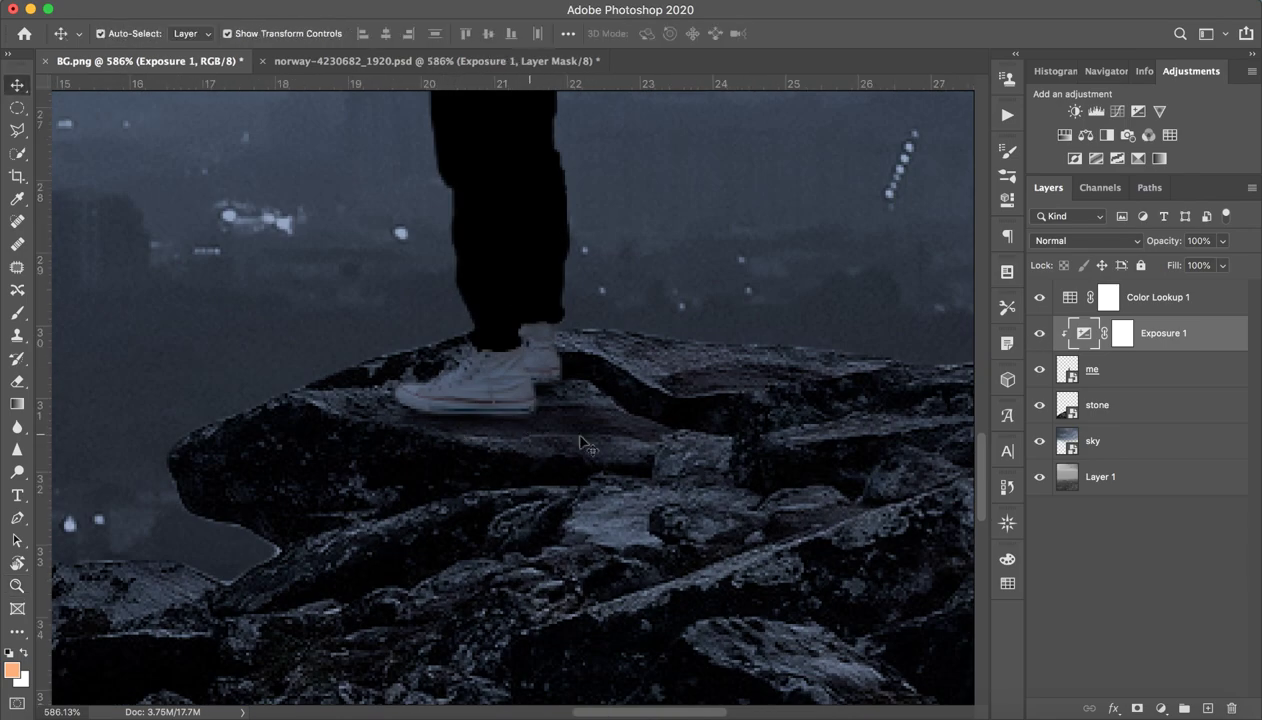
# Step: Compare the exposure adjustment again, leave it on, and zoom out to the full image
pyautogui.click(1040, 334)
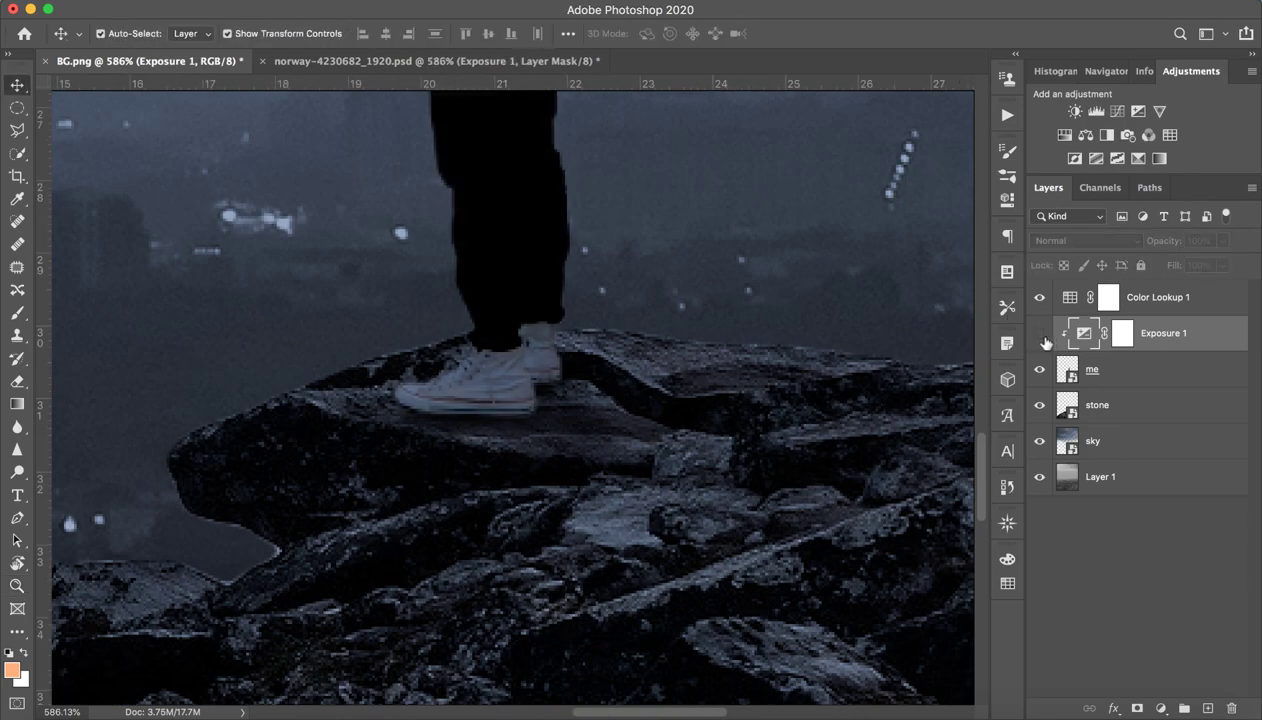
pyautogui.click(1040, 334)
pyautogui.click(1040, 334)
pyautogui.scroll(-5, 790, 364)
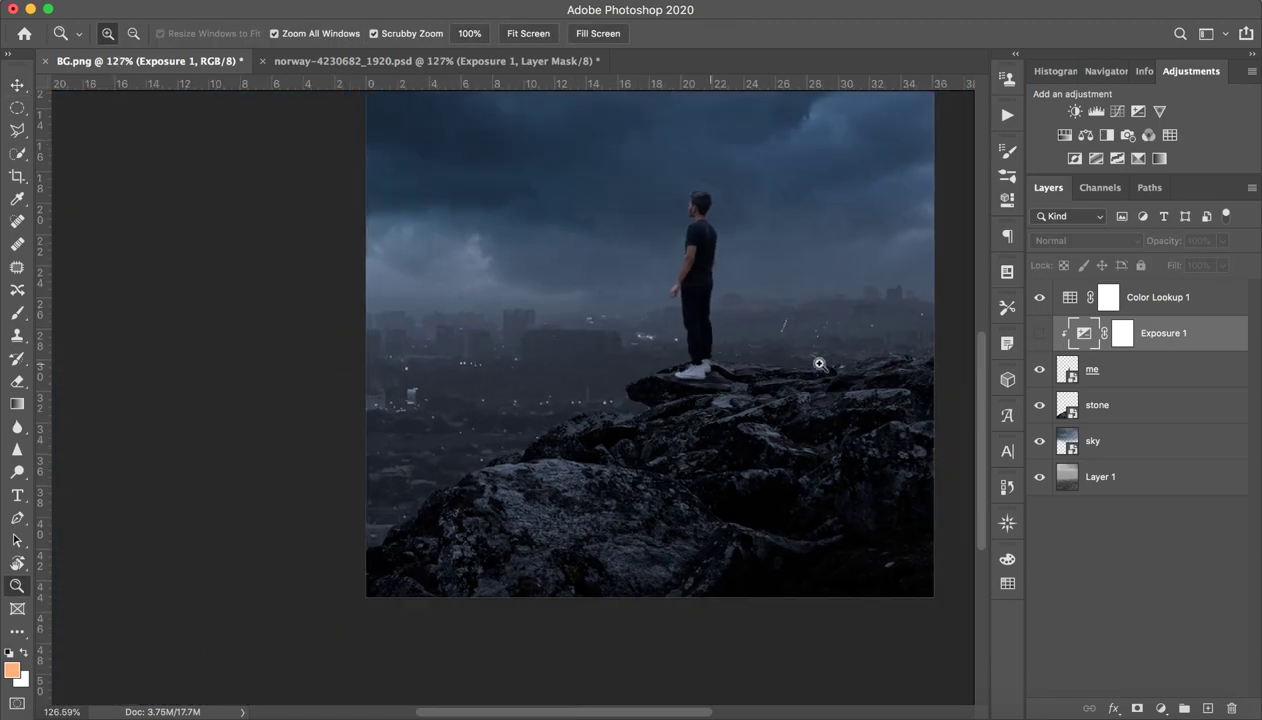
pyautogui.click(1040, 334)
pyautogui.press('z')
pyautogui.scroll(-3, 752, 360)
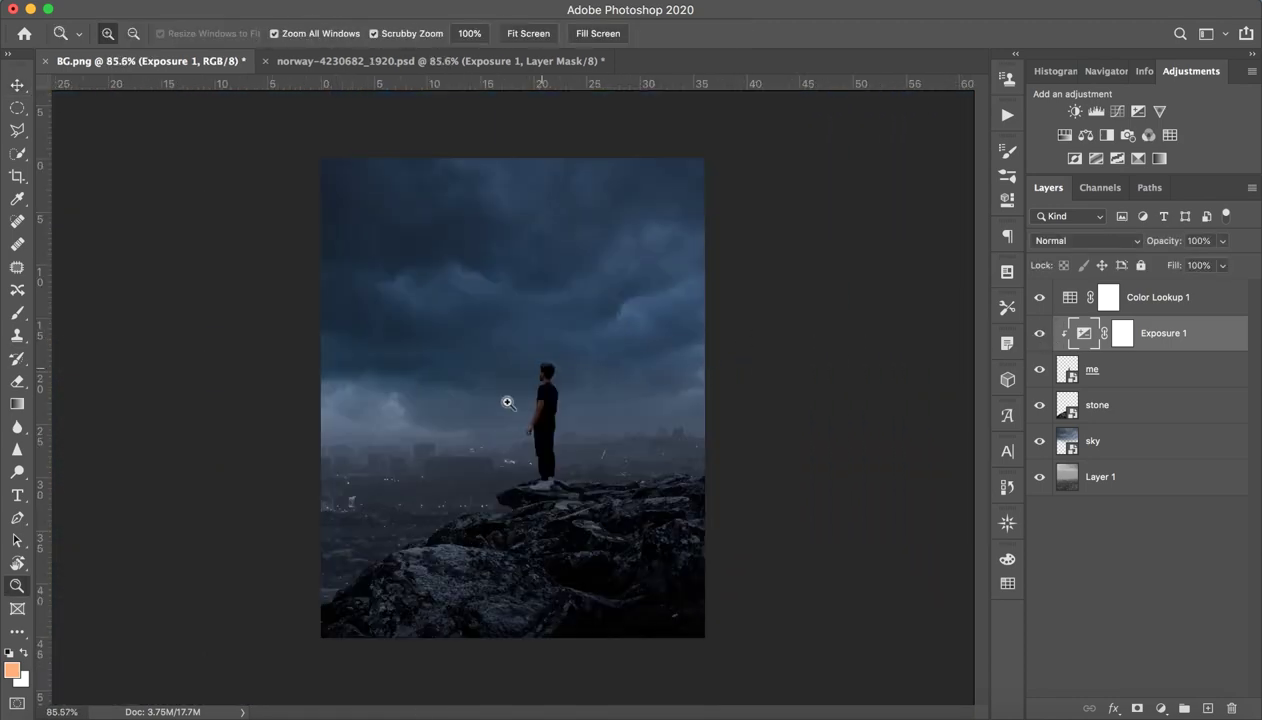
pyautogui.moveTo(504, 403); pyautogui.dragTo(556, 338)
pyautogui.press('v')
pyautogui.click(324, 64)
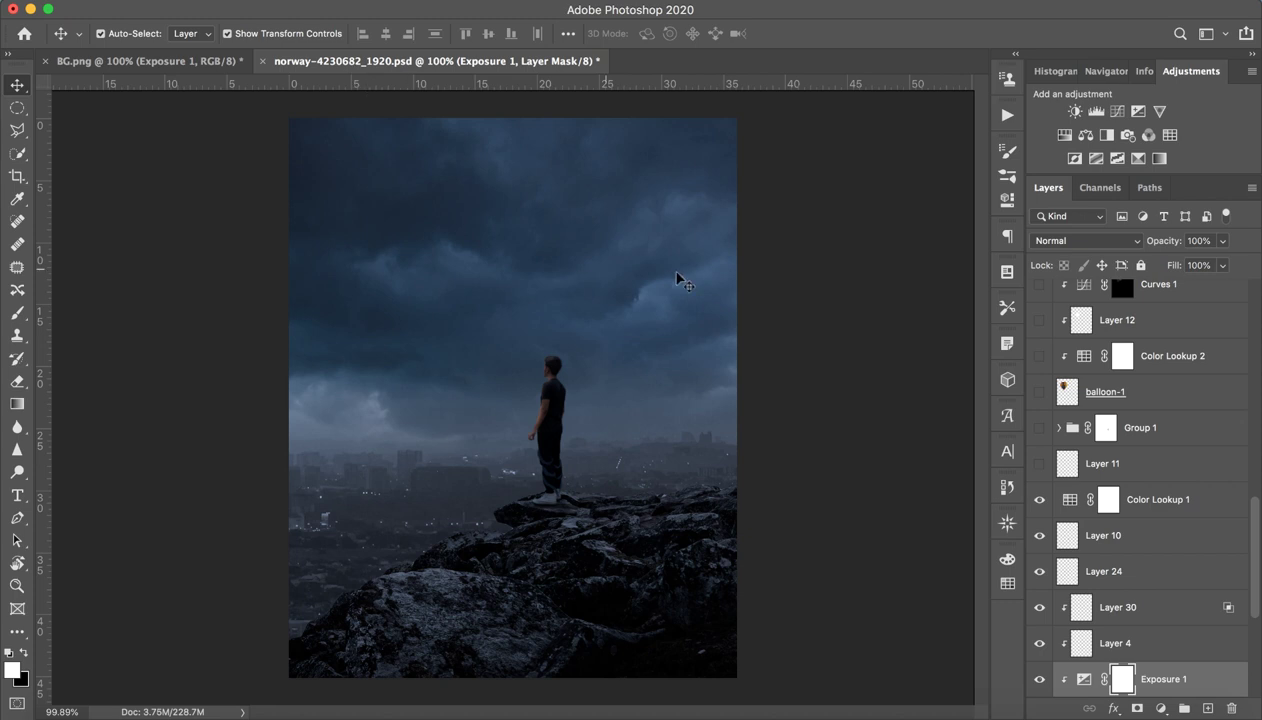
# Step: Select and show Layer 11 in the norway document
pyautogui.scroll(-1, 1083, 584)
pyautogui.scroll(2, 1100, 472)
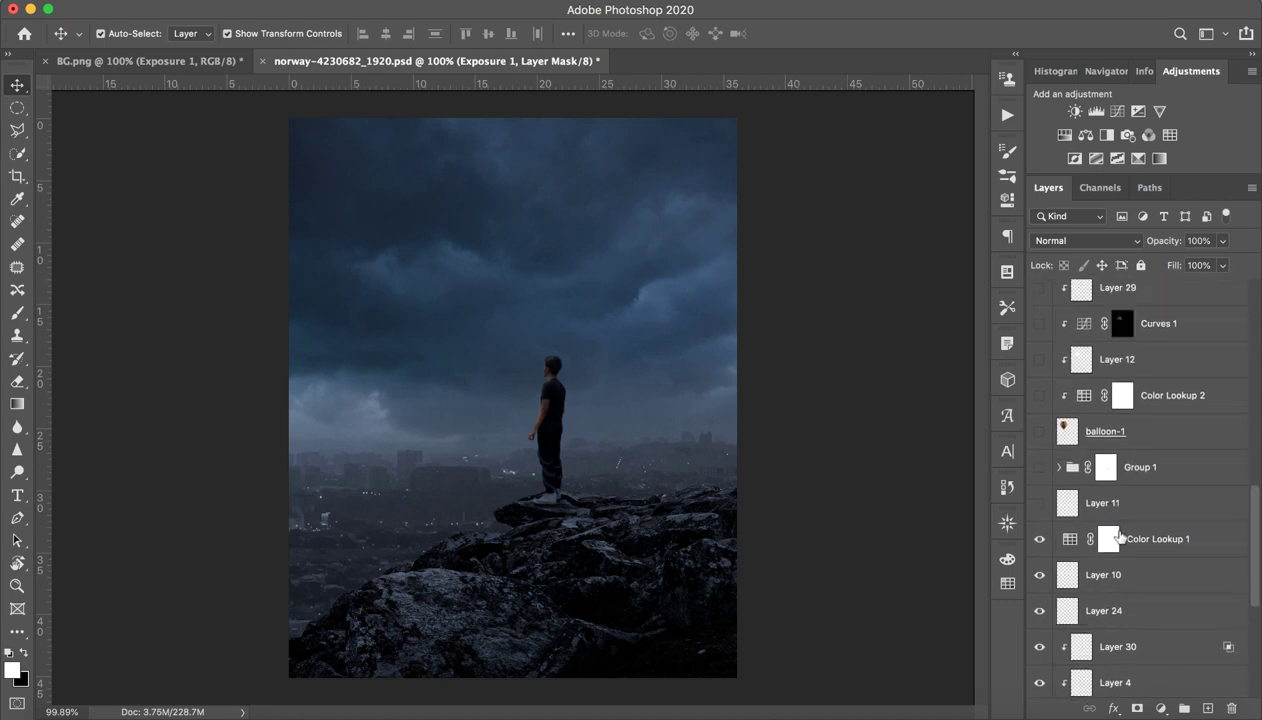
pyautogui.click(1122, 508)
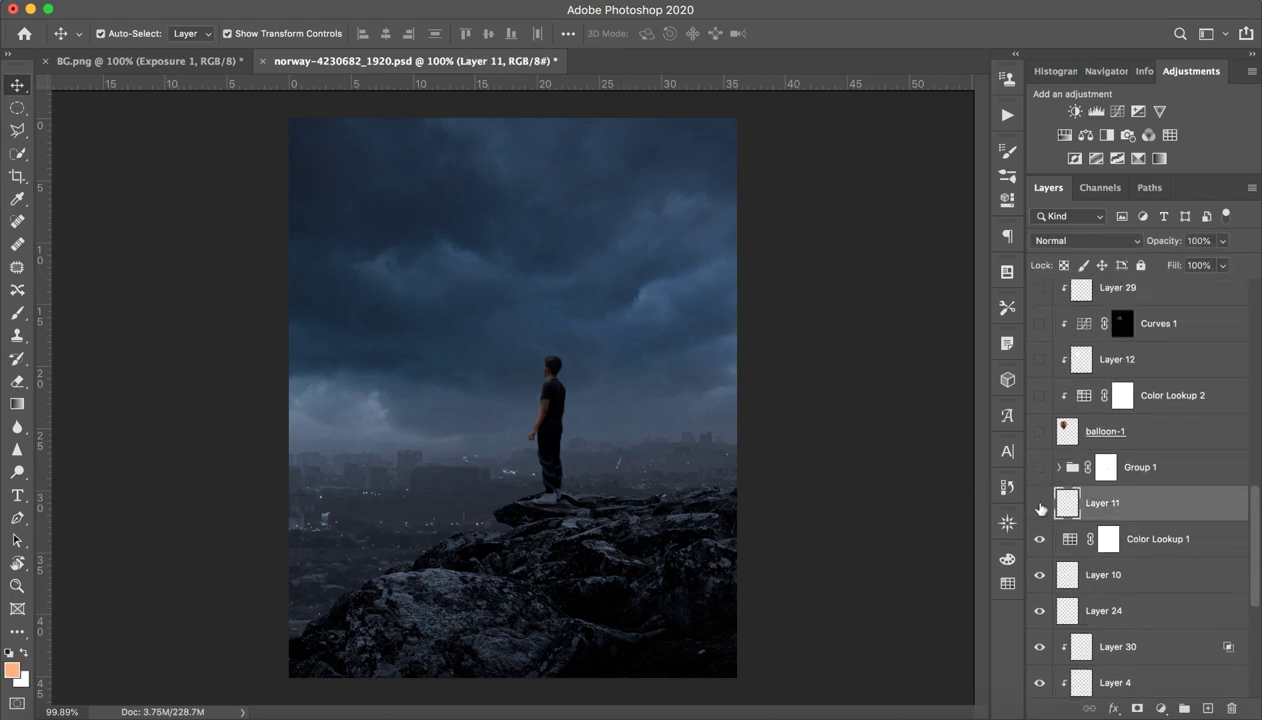
pyautogui.click(1040, 505)
pyautogui.scroll(-3, 1045, 500)
pyautogui.scroll(4, 1068, 557)
# Step: Show the fireworks Group 1 and drag it toward the BG.png document tab
pyautogui.click(1039, 482)
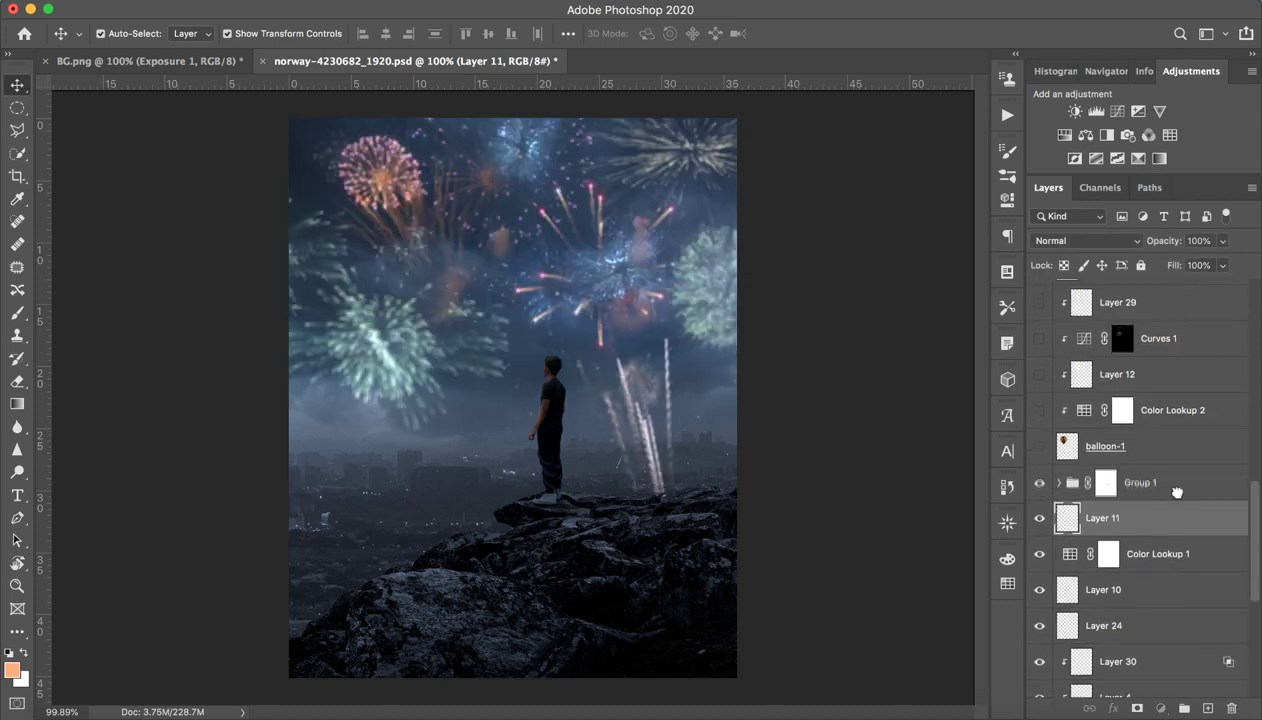
pyautogui.click(1106, 482)
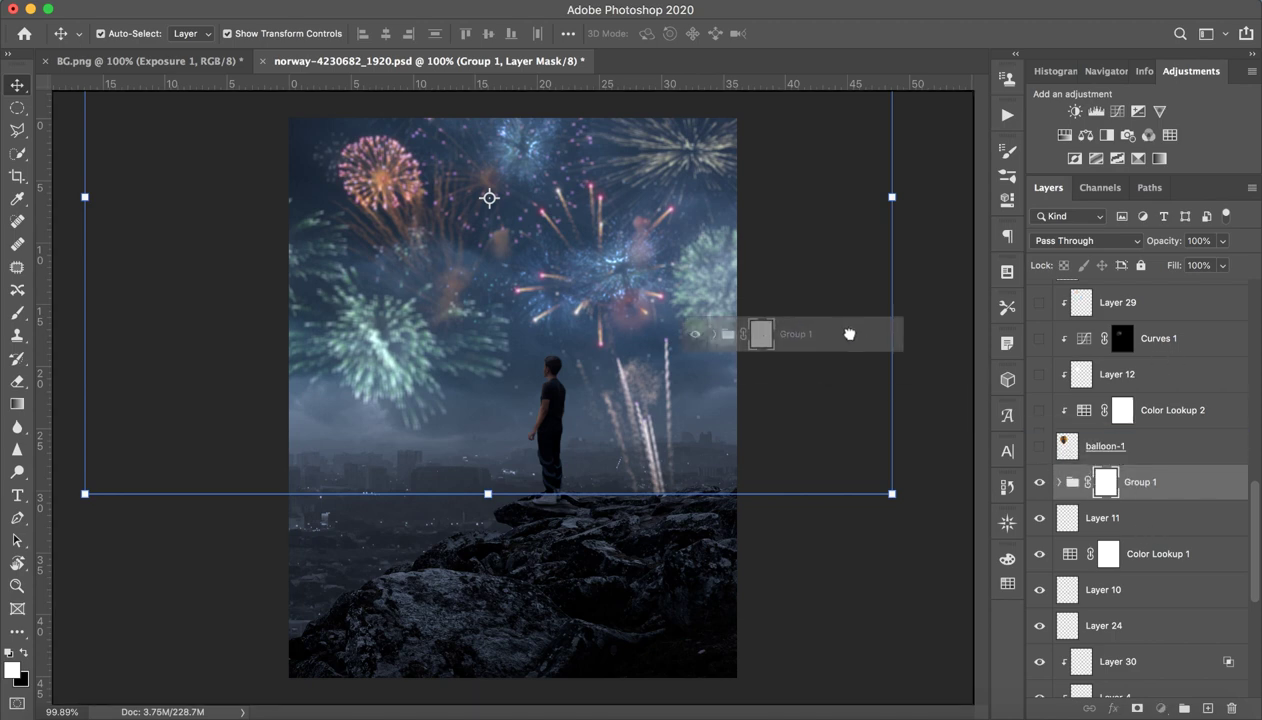
pyautogui.moveTo(1198, 490); pyautogui.dragTo(485, 158)
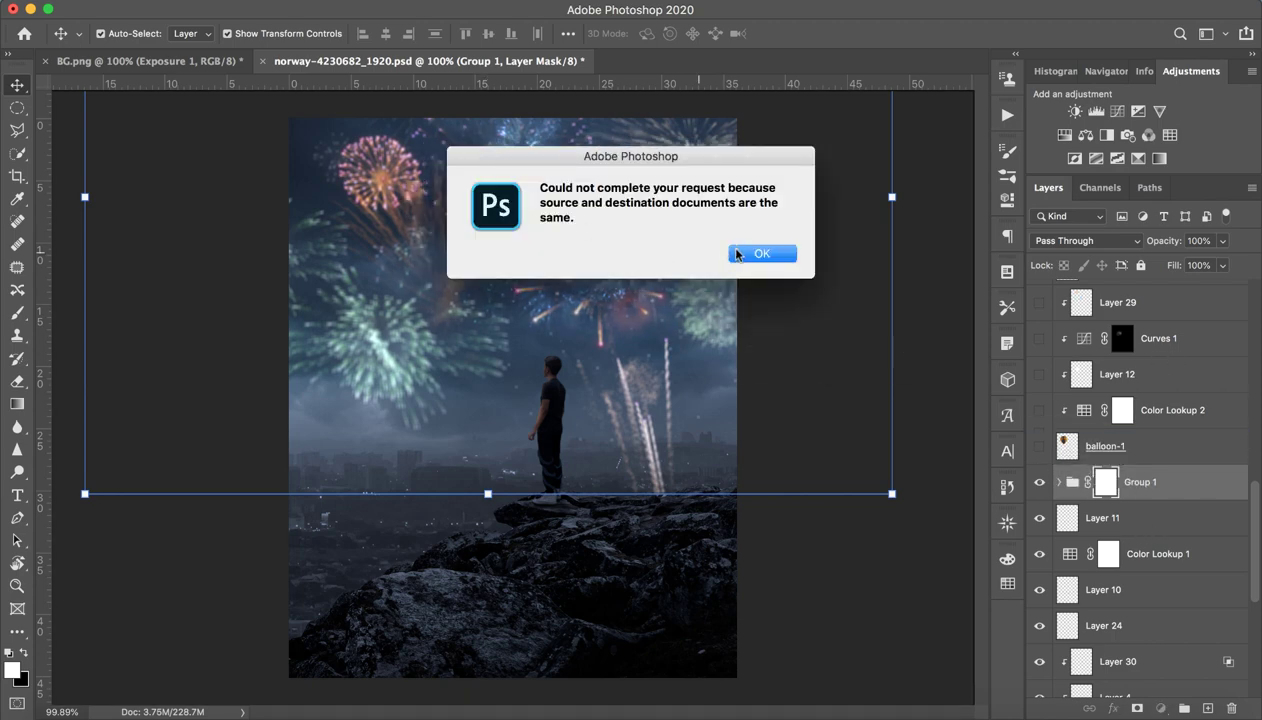
pyautogui.click(737, 254)
pyautogui.moveTo(1162, 474); pyautogui.dragTo(223, 65)
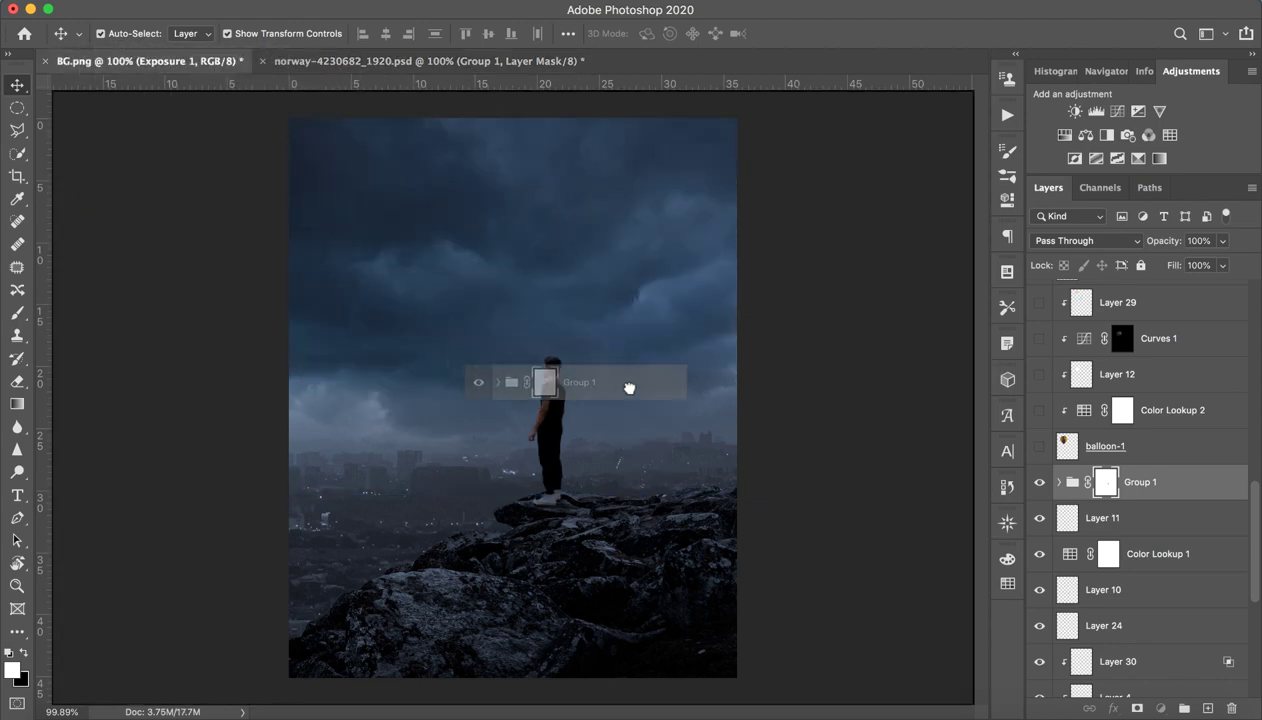
# Step: Drop fireworks Group 1 into BG.png above Color Lookup 1 and transform it up into the sky
pyautogui.moveTo(223, 65); pyautogui.dragTo(694, 433)
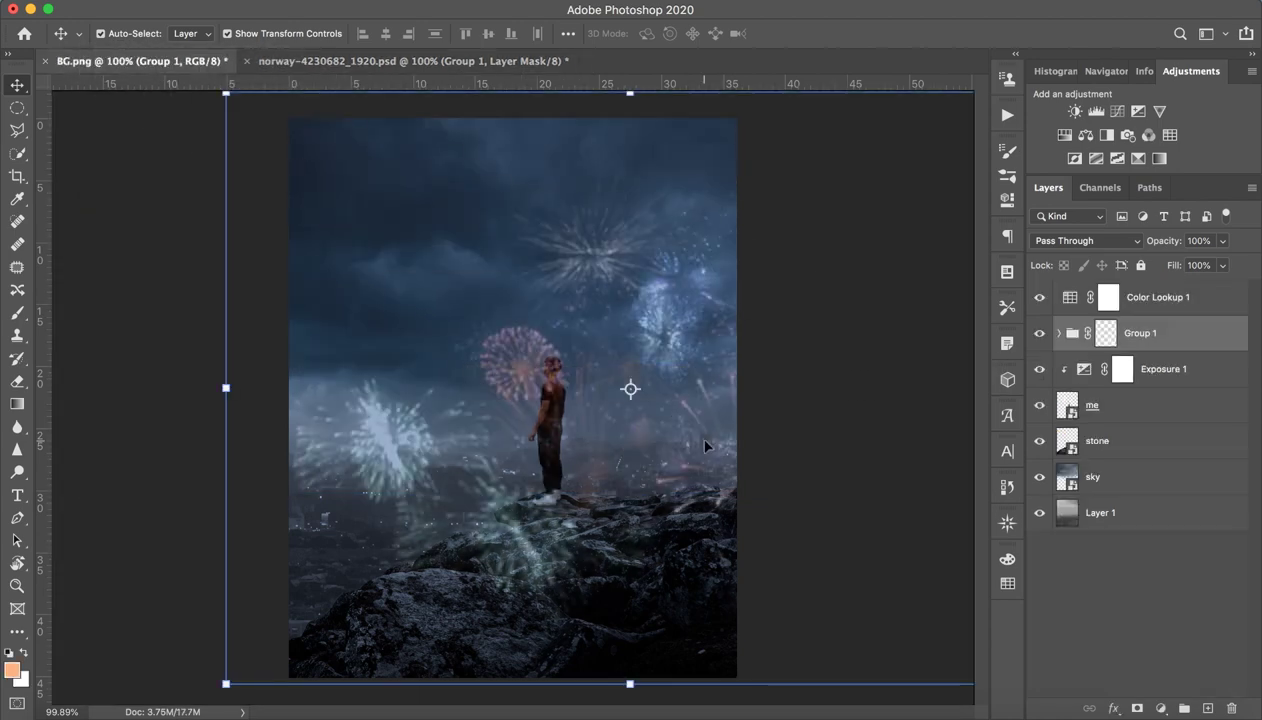
pyautogui.moveTo(690, 522); pyautogui.dragTo(630, 350)
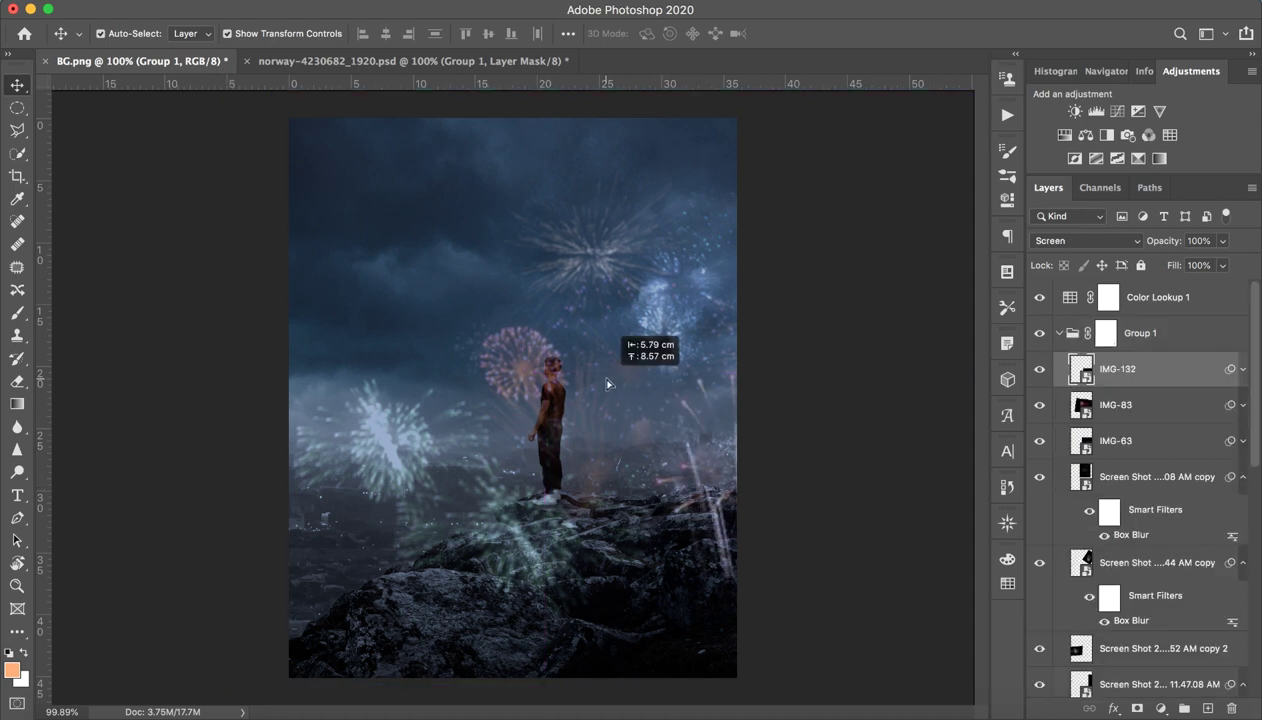
pyautogui.click(1059, 333)
pyautogui.moveTo(1148, 336); pyautogui.dragTo(1150, 282)
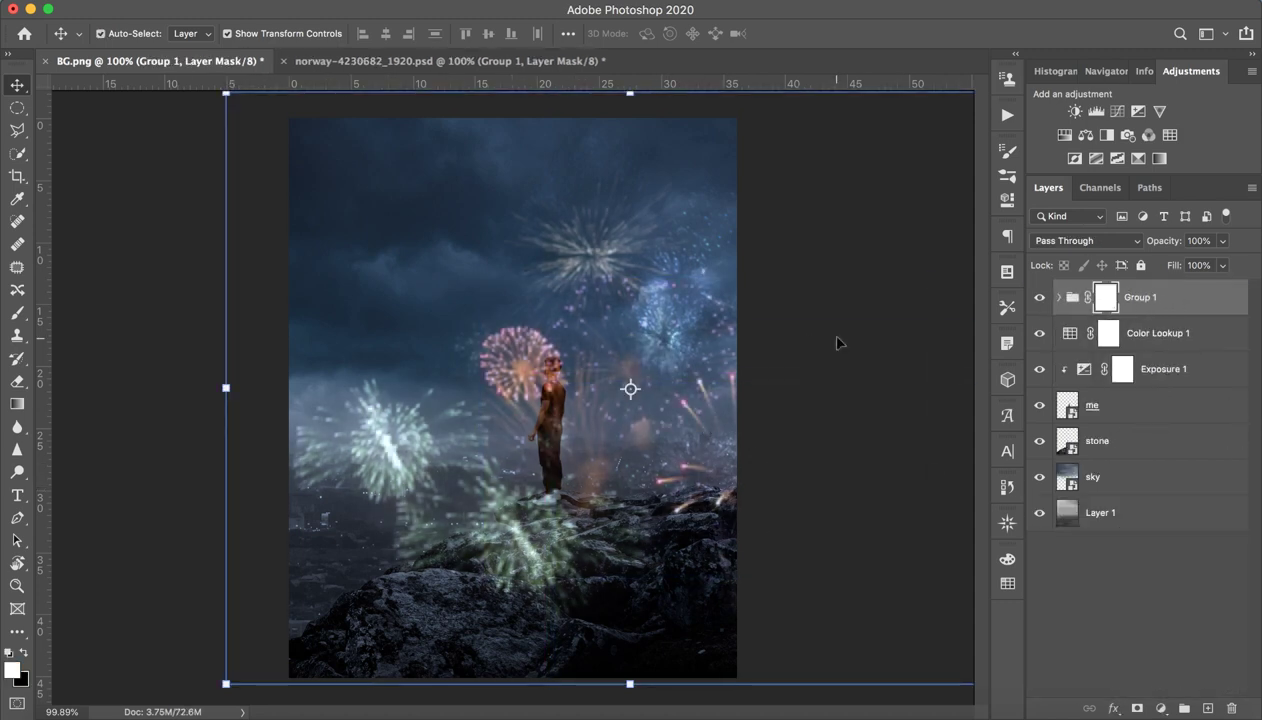
pyautogui.click(630, 96)
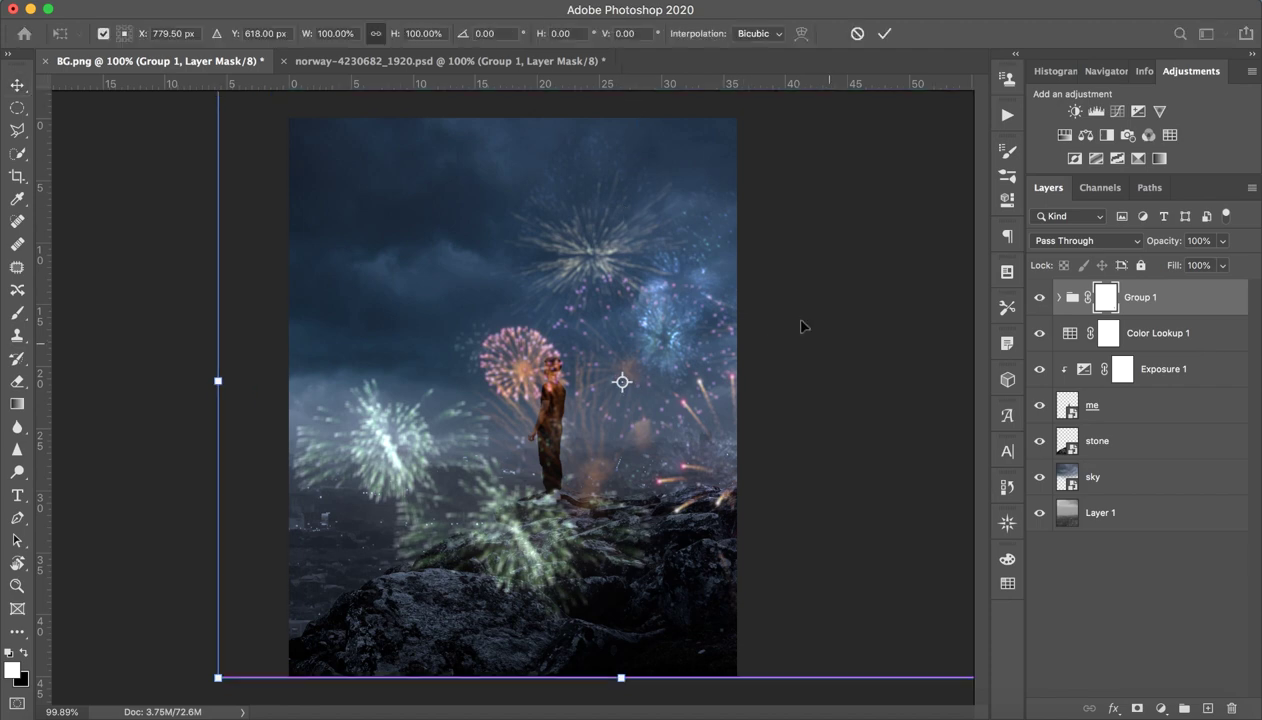
pyautogui.moveTo(835, 355)
pyautogui.mouseDown()
pyautogui.moveTo(681, 241)
pyautogui.moveTo(685, 161)
pyautogui.mouseUp()
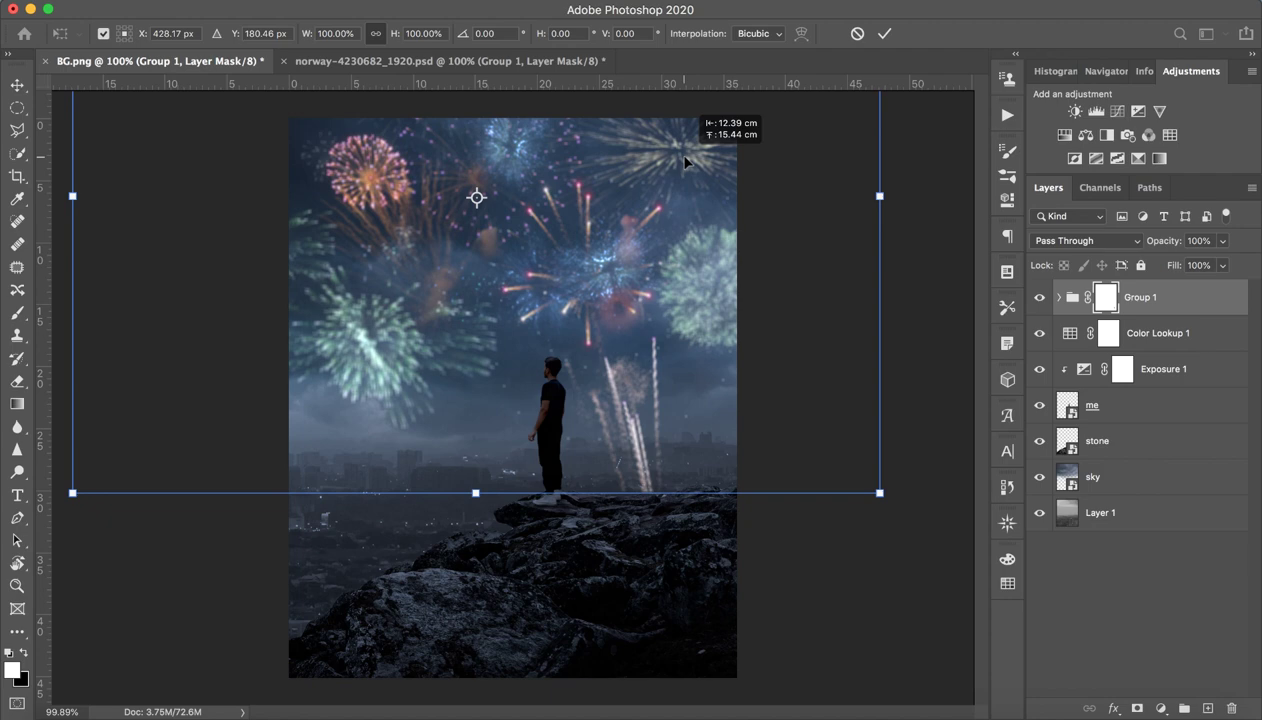
pyautogui.click(885, 34)
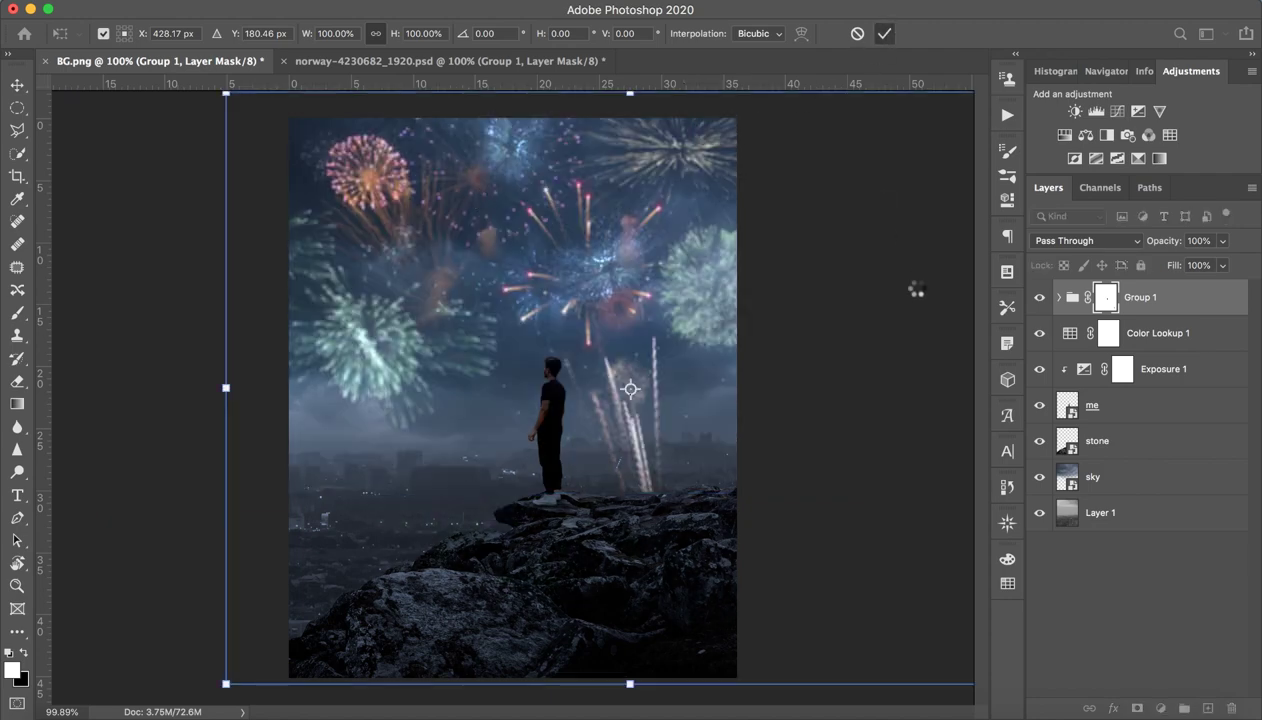
pyautogui.click(1162, 650)
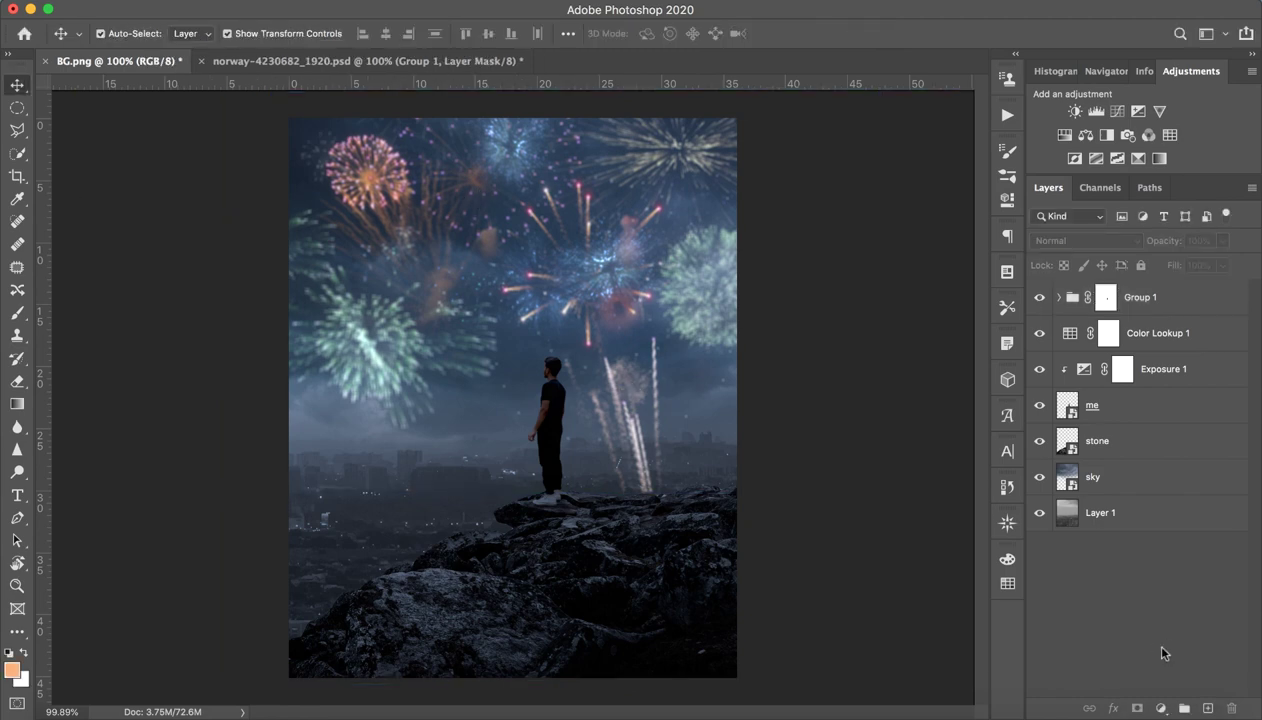
pyautogui.click(1222, 303)
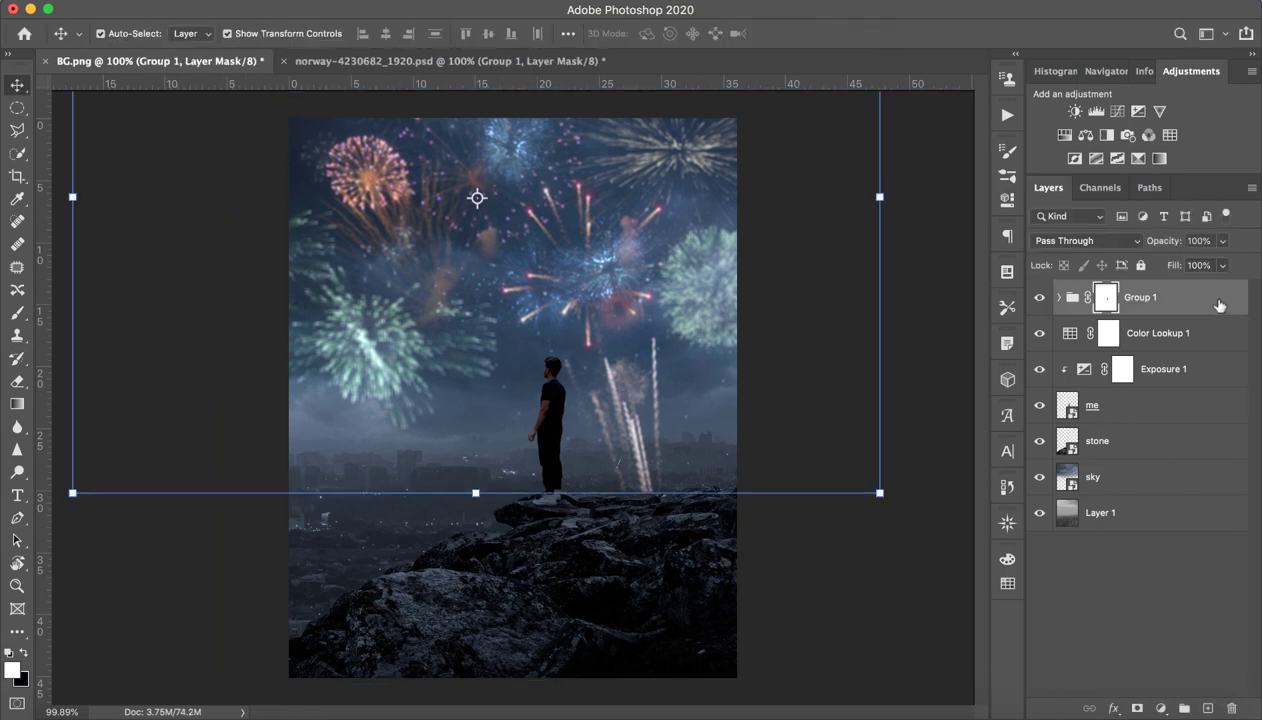
# Step: Nudge the fireworks Group 1 slightly lower and zoom the view out a little
pyautogui.press('Down')
pyautogui.press('Down')
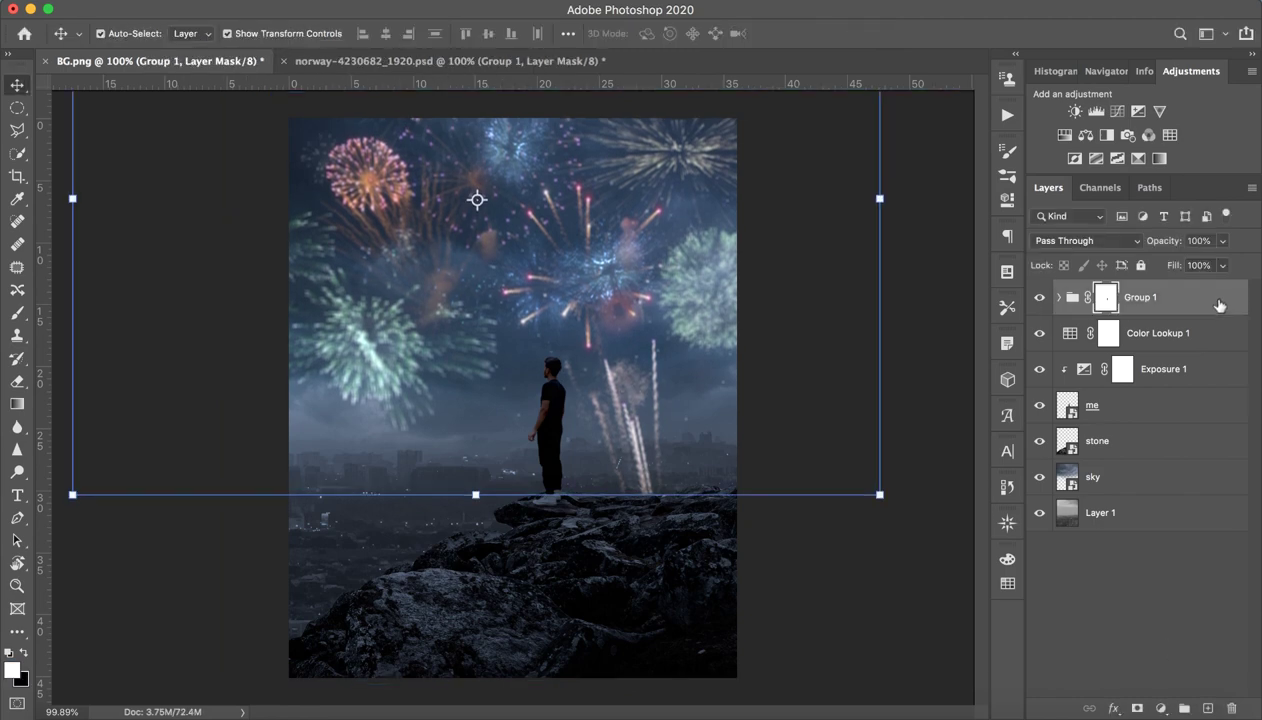
pyautogui.click(1192, 605)
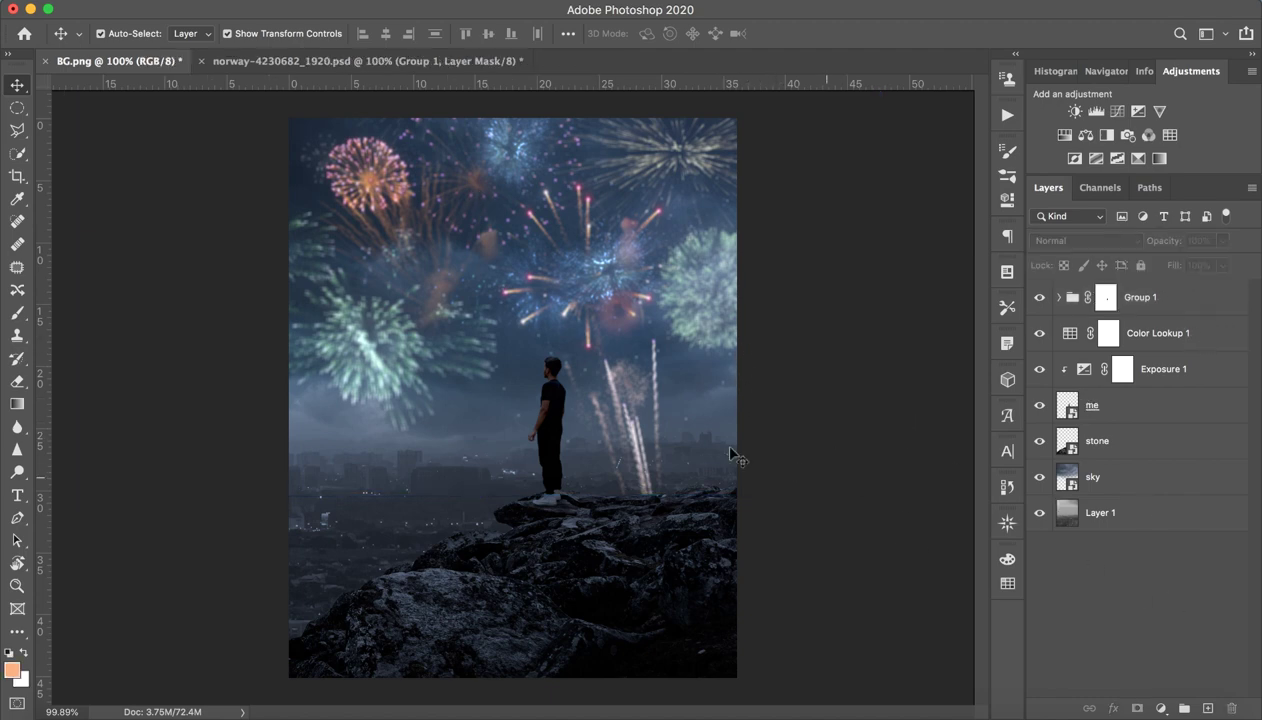
pyautogui.press('z')
pyautogui.moveTo(728, 451)
pyautogui.mouseDown()
pyautogui.moveTo(637, 437)
pyautogui.moveTo(652, 387)
pyautogui.mouseUp()
pyautogui.press('v')
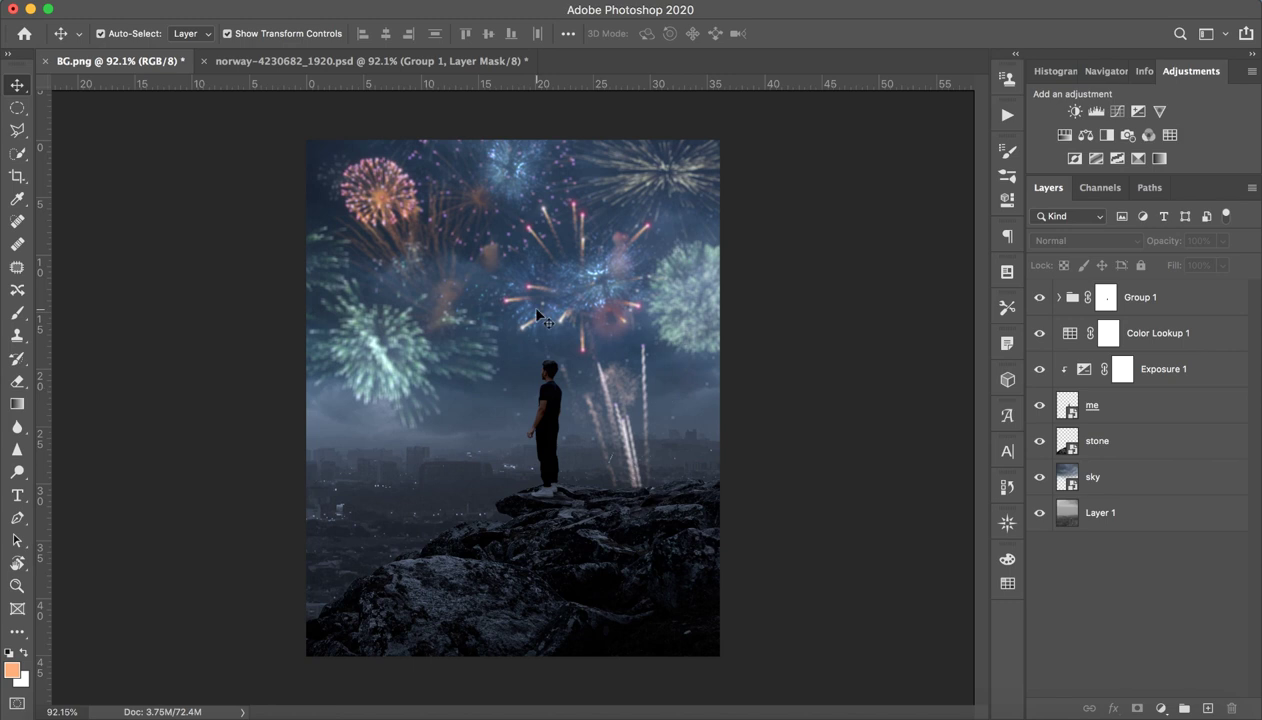
# Step: Expand Group 1, toggle IMG-132 and IMG-83 to compare, and select the IMG-132 and IMG-63 layers
pyautogui.click(1058, 297)
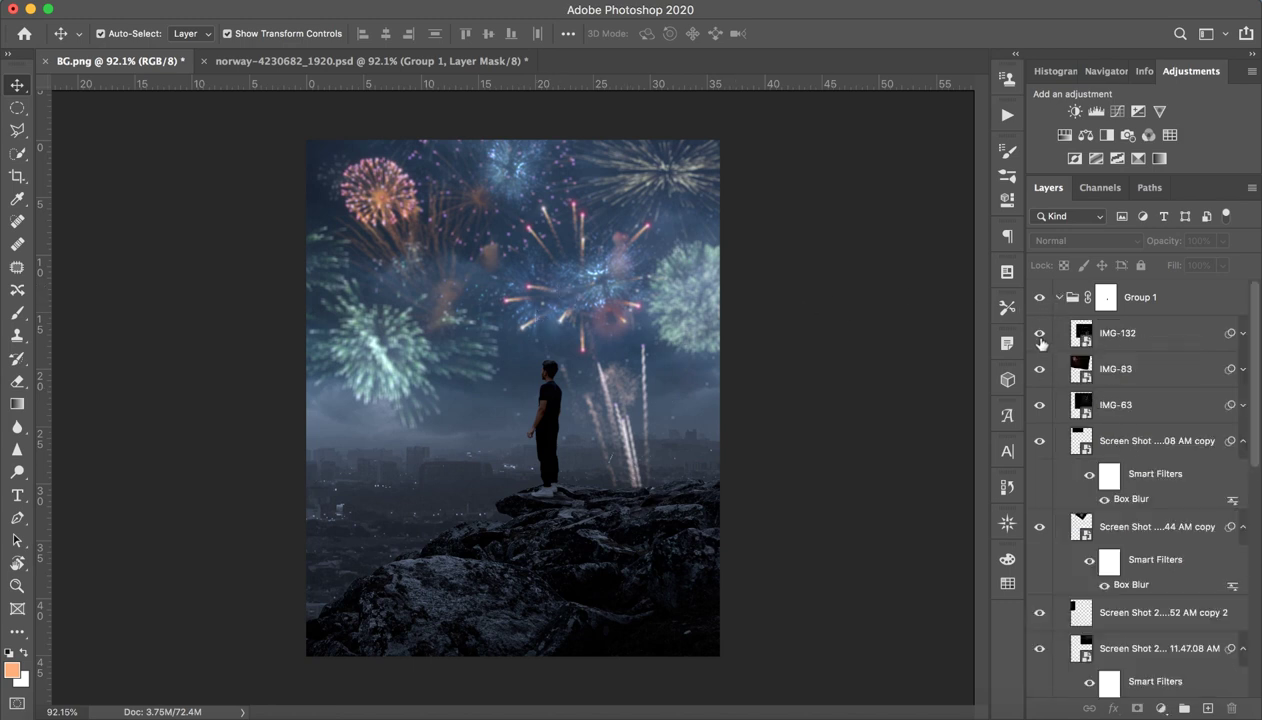
pyautogui.click(1039, 333)
pyautogui.click(1039, 369)
pyautogui.click(1039, 369)
pyautogui.click(1124, 320)
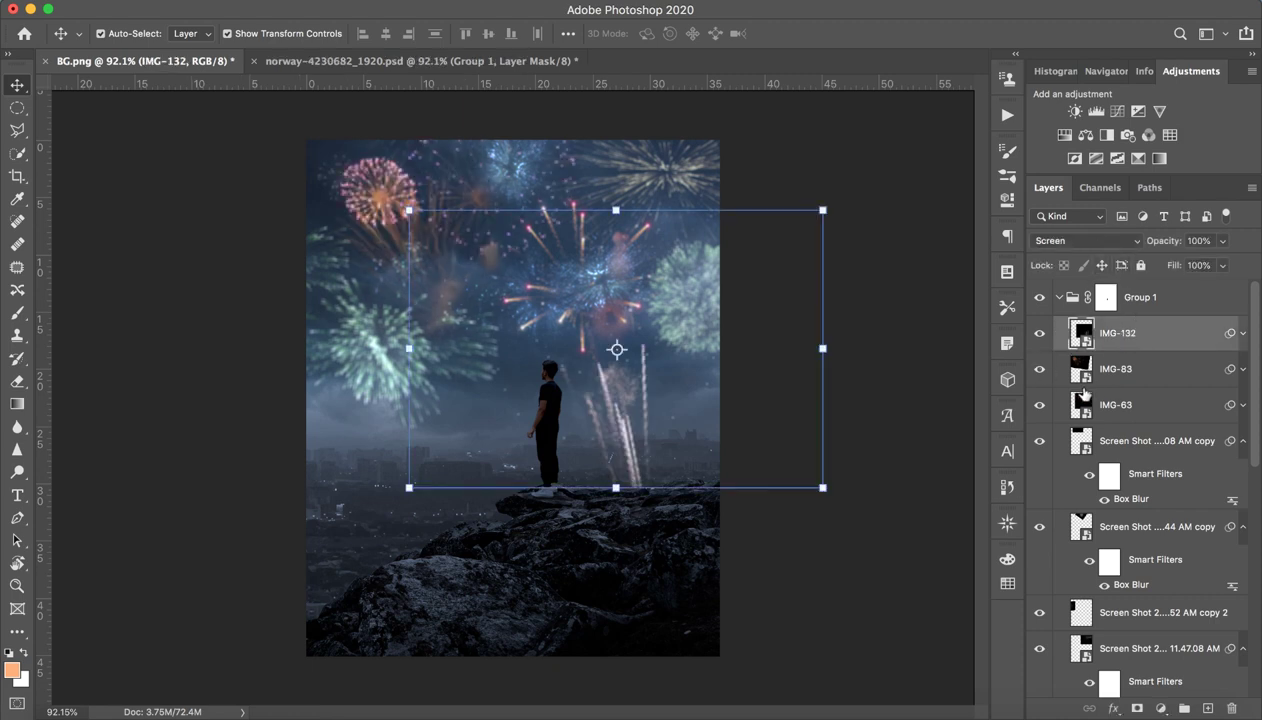
pyautogui.click(1120, 404)
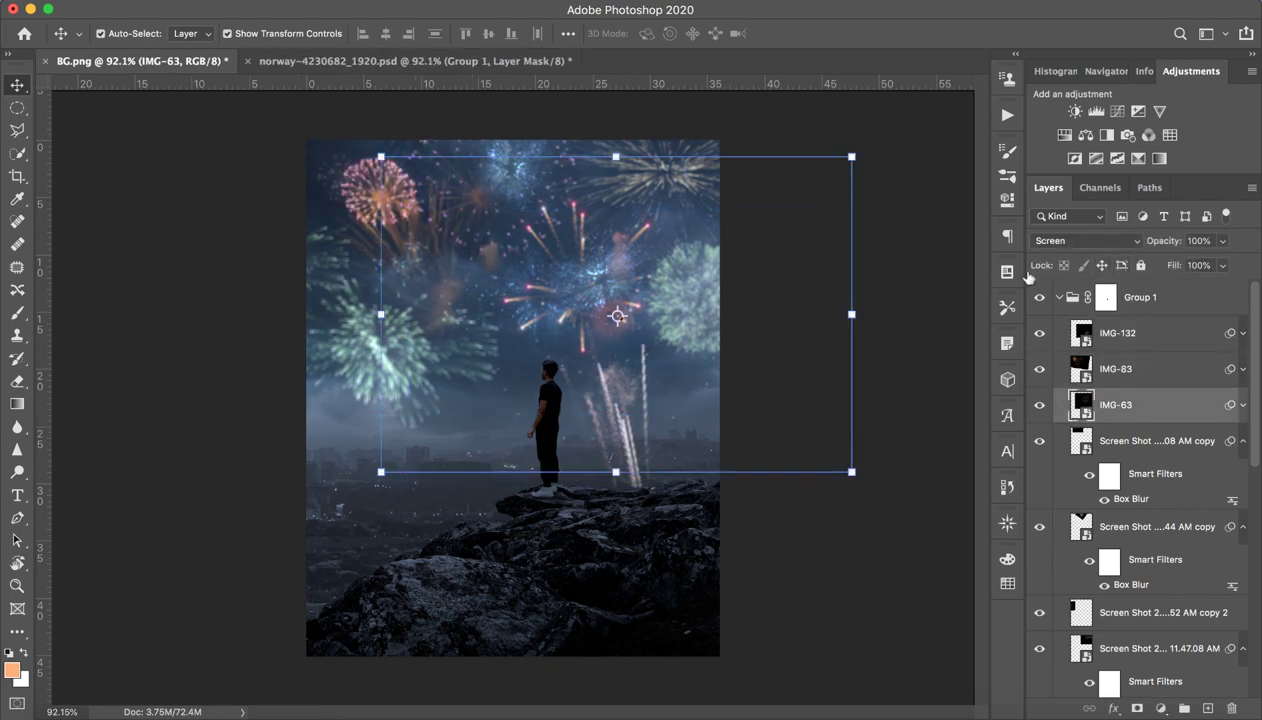
# Step: Step through the 11.47.08, 11.46.15 and 11.44.44 AM screenshot layers, then collapse the group
pyautogui.scroll(-5, 1115, 527)
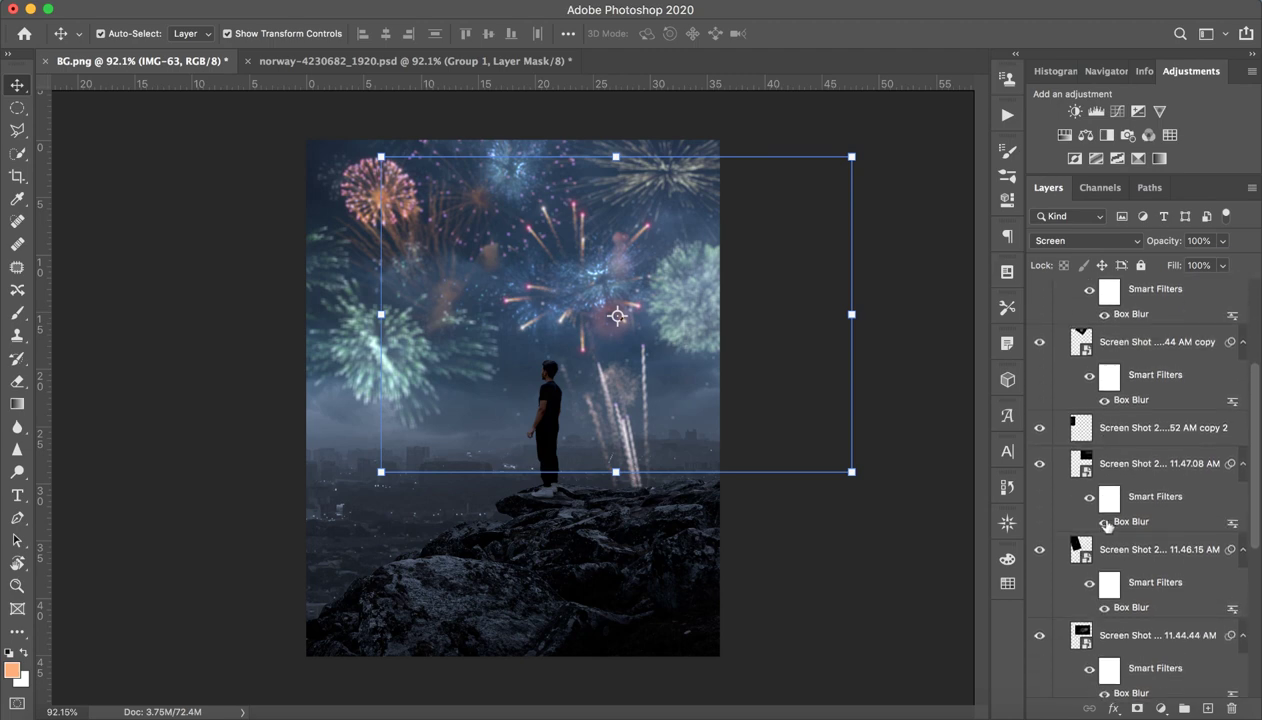
pyautogui.click(1115, 463)
pyautogui.click(1143, 428)
pyautogui.click(1117, 549)
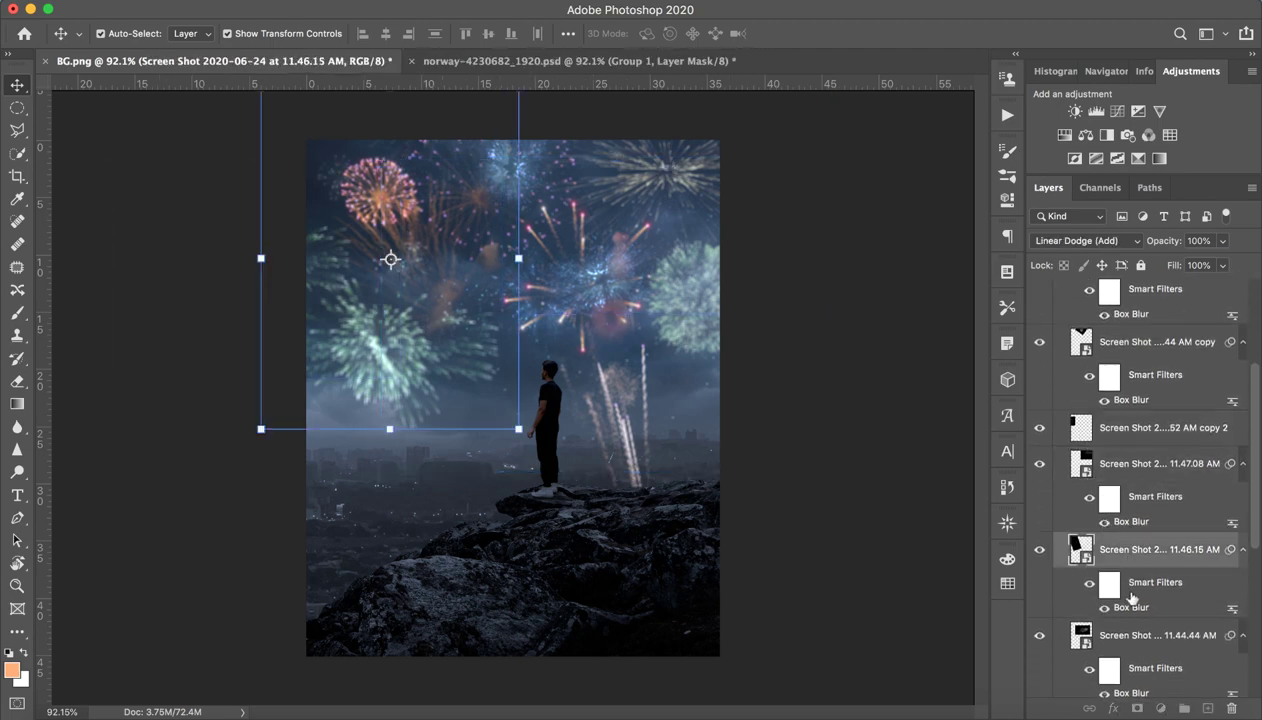
pyautogui.click(1119, 635)
pyautogui.scroll(2, 1120, 590)
pyautogui.scroll(3, 1108, 533)
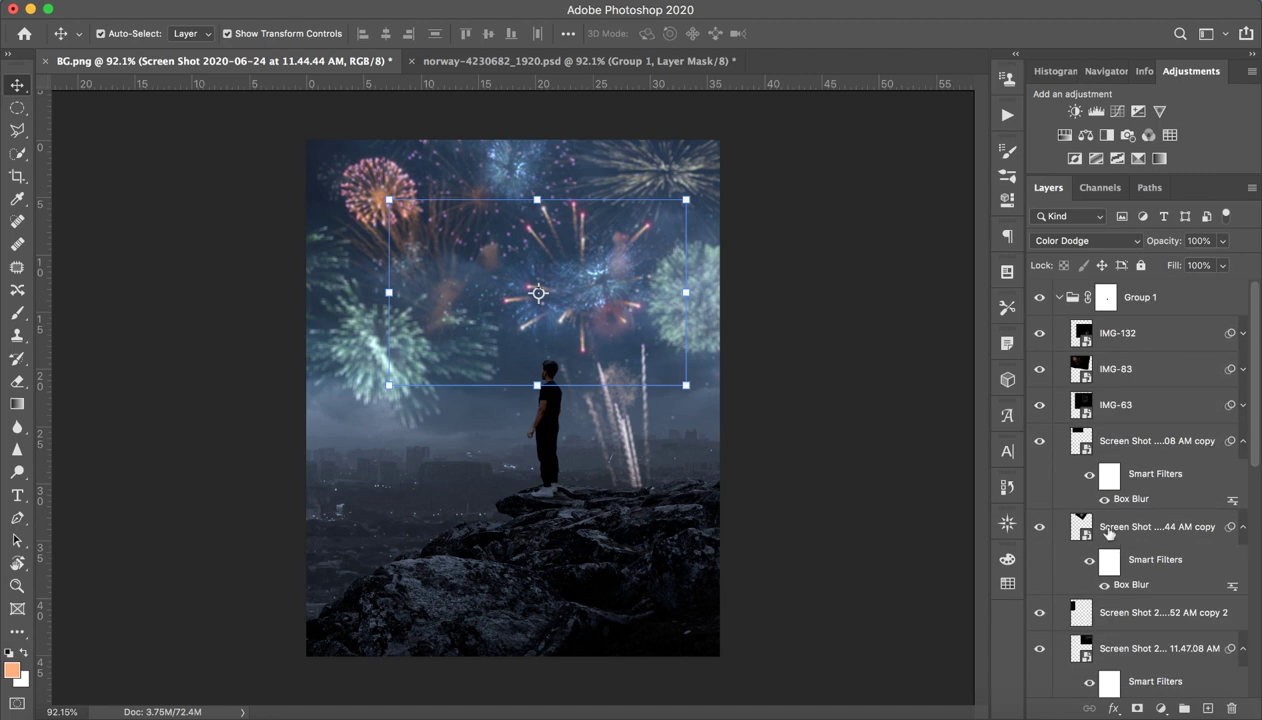
pyautogui.click(1064, 304)
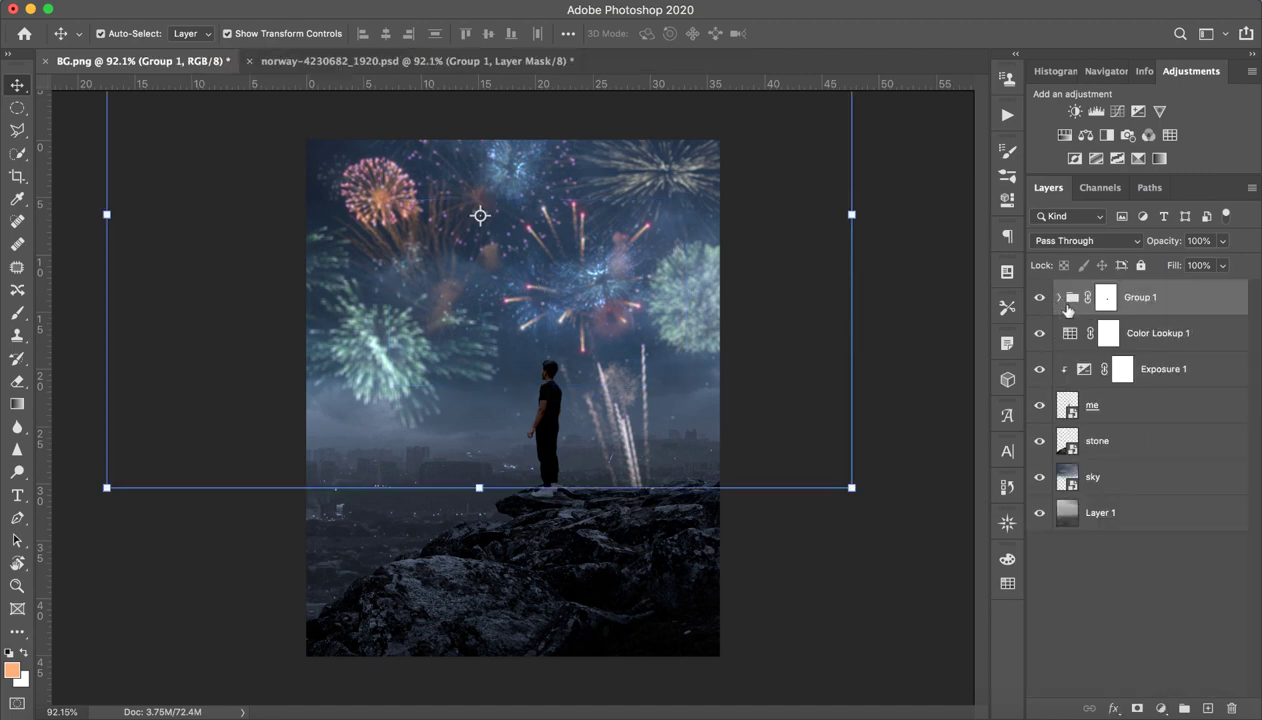
# Step: Rename the fireworks group to 'Fireworks' and the Color Lookup 1 layer to 'Black'
pyautogui.click(1040, 299)
pyautogui.write('Fireworks')
pyautogui.press('Return')
pyautogui.doubleClick(1190, 333)
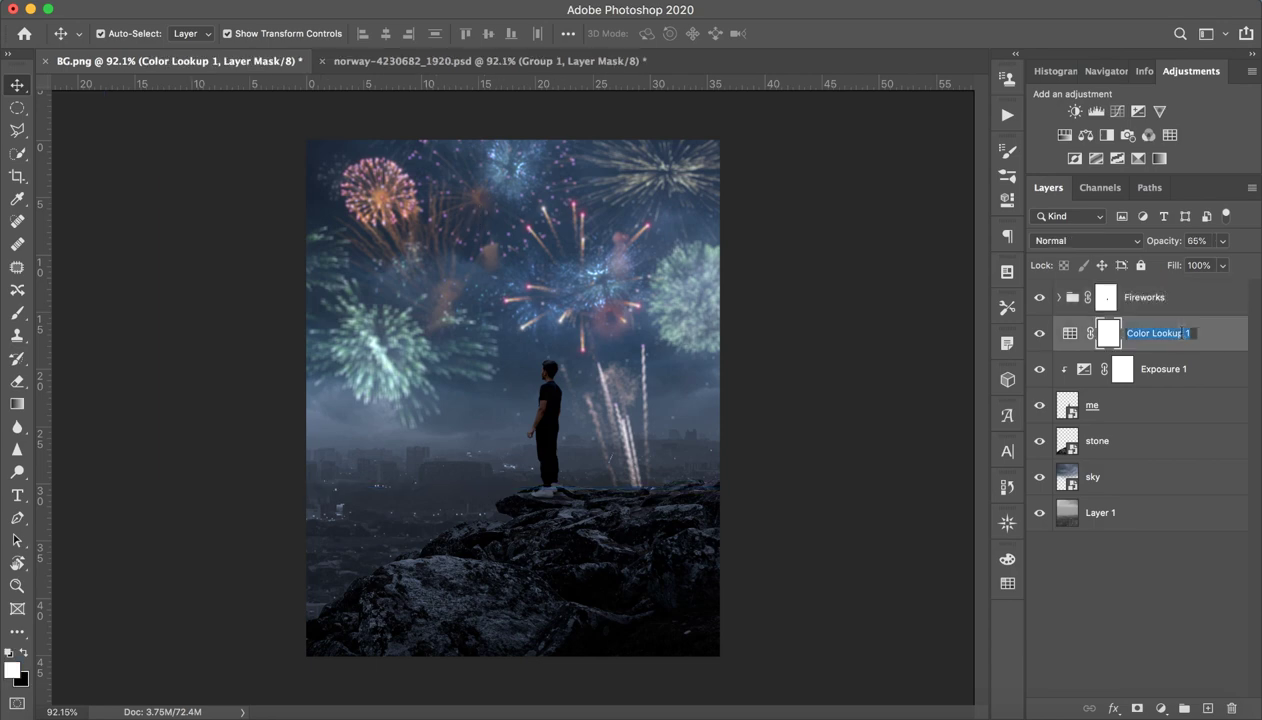
pyautogui.write('G')
pyautogui.press('Return')
# Step: Rename the Exposure 1 layer to 'model expo' and clear the layer selection
pyautogui.doubleClick(1170, 362)
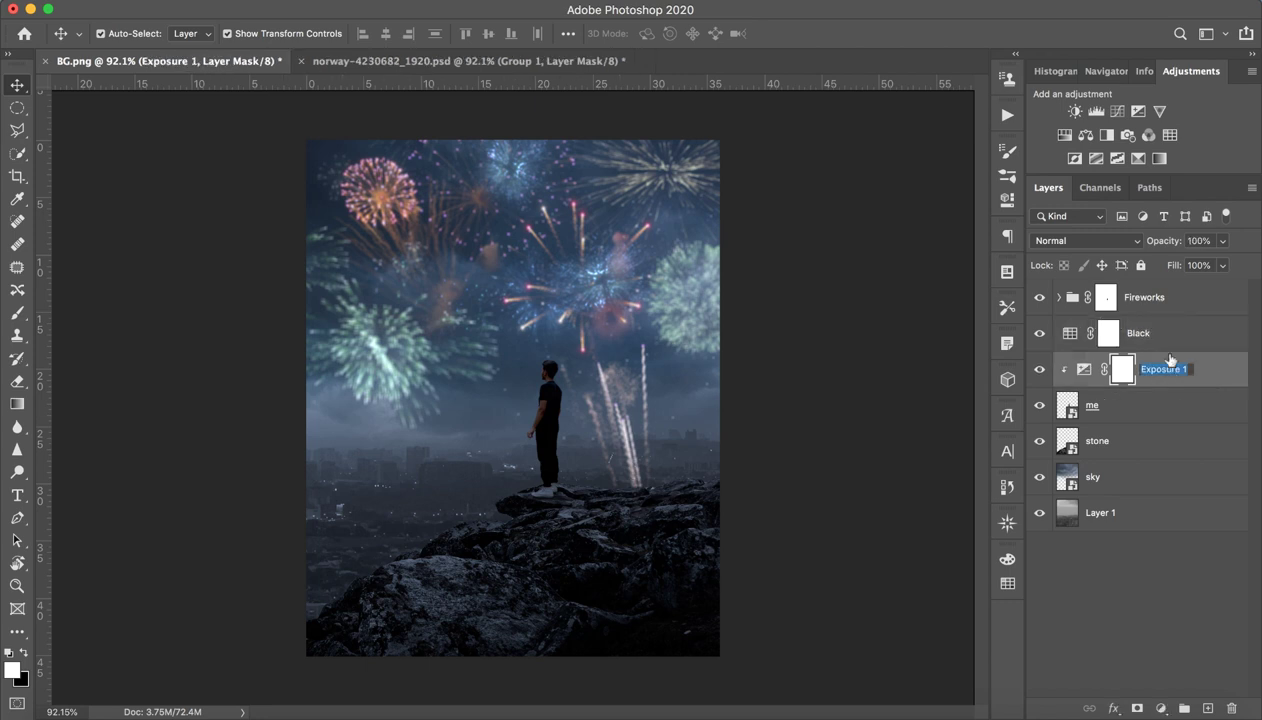
pyautogui.write('model expo')
pyautogui.press('Return')
pyautogui.click(1130, 565)
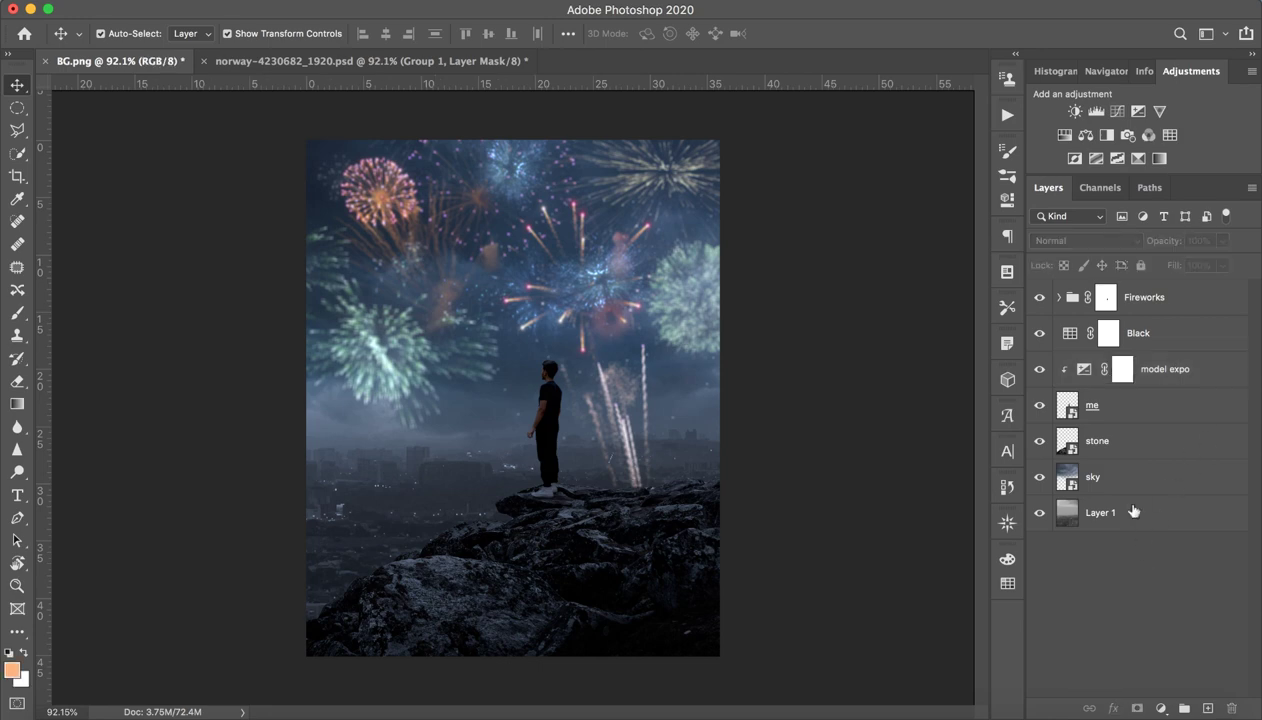
pyautogui.click(1180, 310)
pyautogui.click(1138, 605)
# Step: Place balloon-1.png from Downloads, scale it down into the upper-left sky, and commit the transform
pyautogui.click(1127, 712)
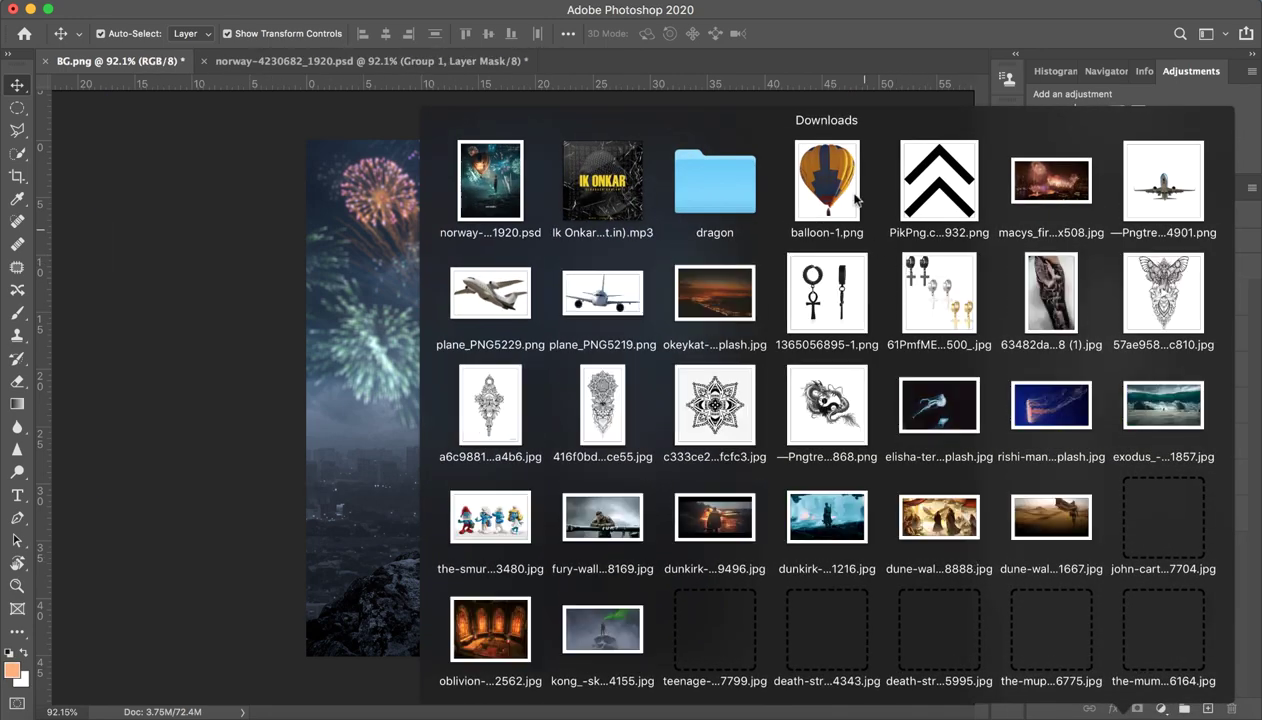
pyautogui.moveTo(827, 180); pyautogui.dragTo(643, 410)
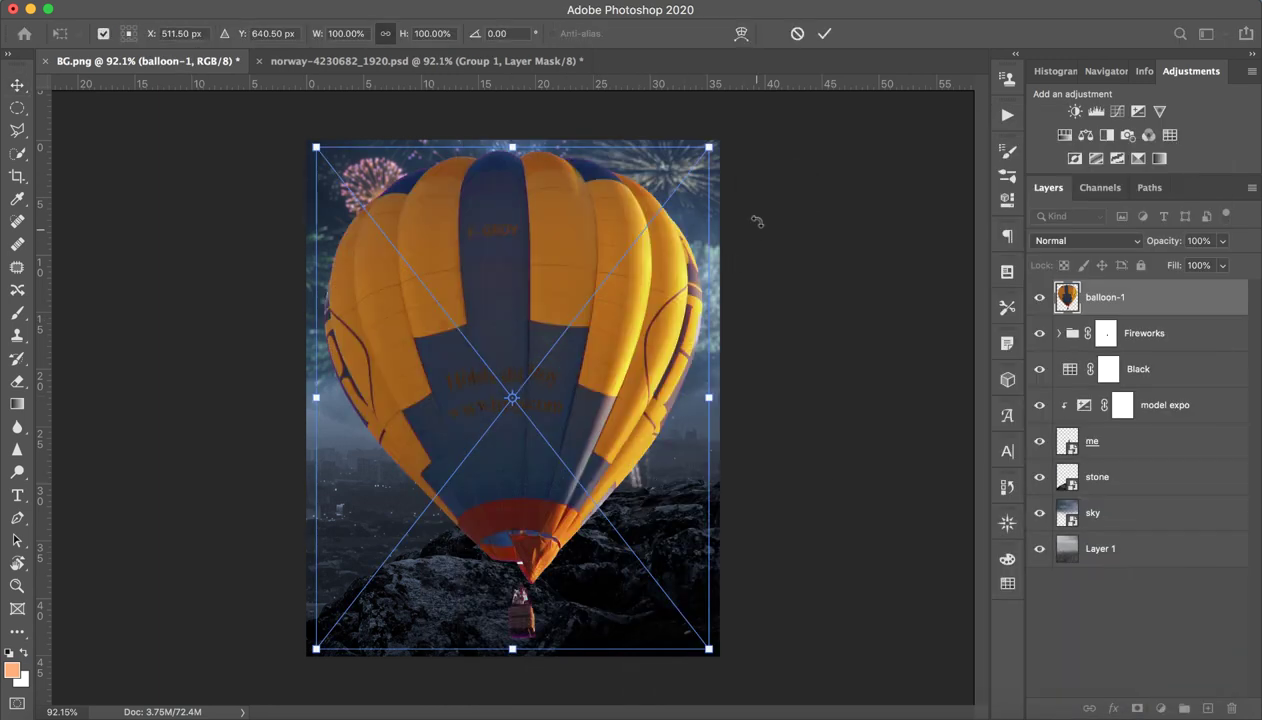
pyautogui.moveTo(709, 147)
pyautogui.mouseDown()
pyautogui.moveTo(594, 341)
pyautogui.moveTo(603, 323)
pyautogui.mouseUp()
pyautogui.moveTo(545, 450)
pyautogui.mouseDown()
pyautogui.moveTo(474, 319)
pyautogui.moveTo(460, 353)
pyautogui.mouseUp()
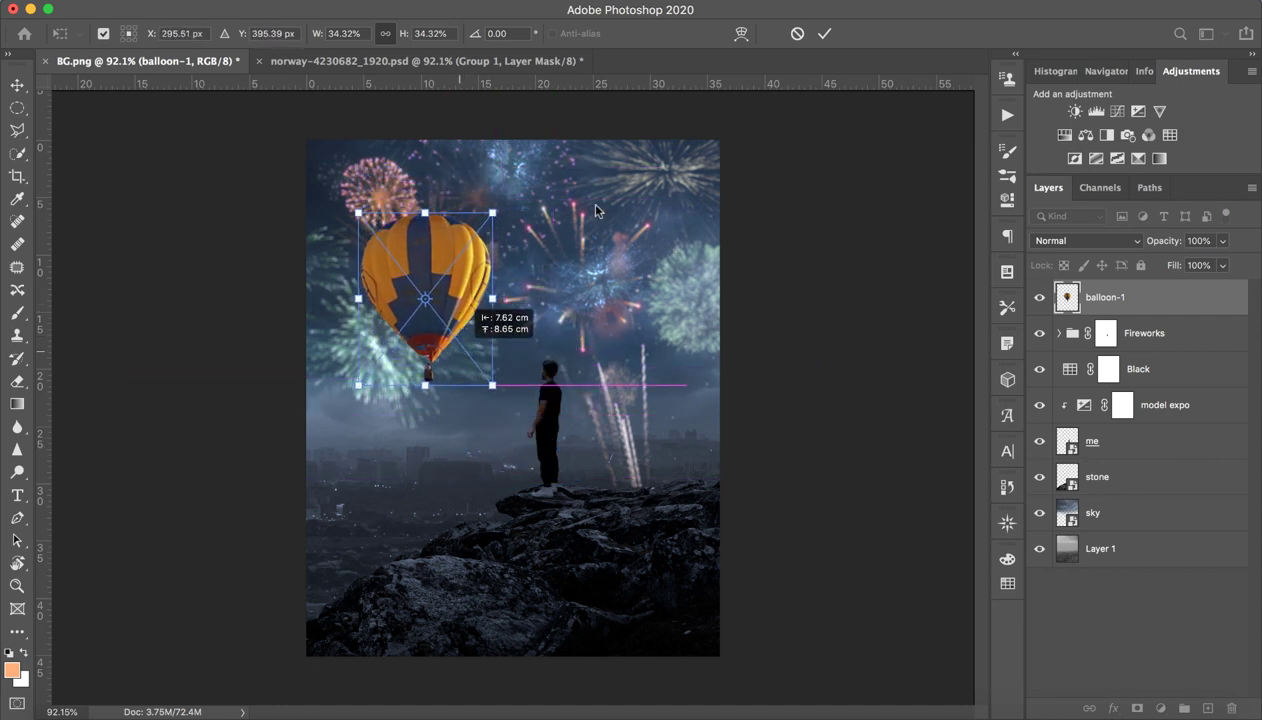
pyautogui.click(824, 33)
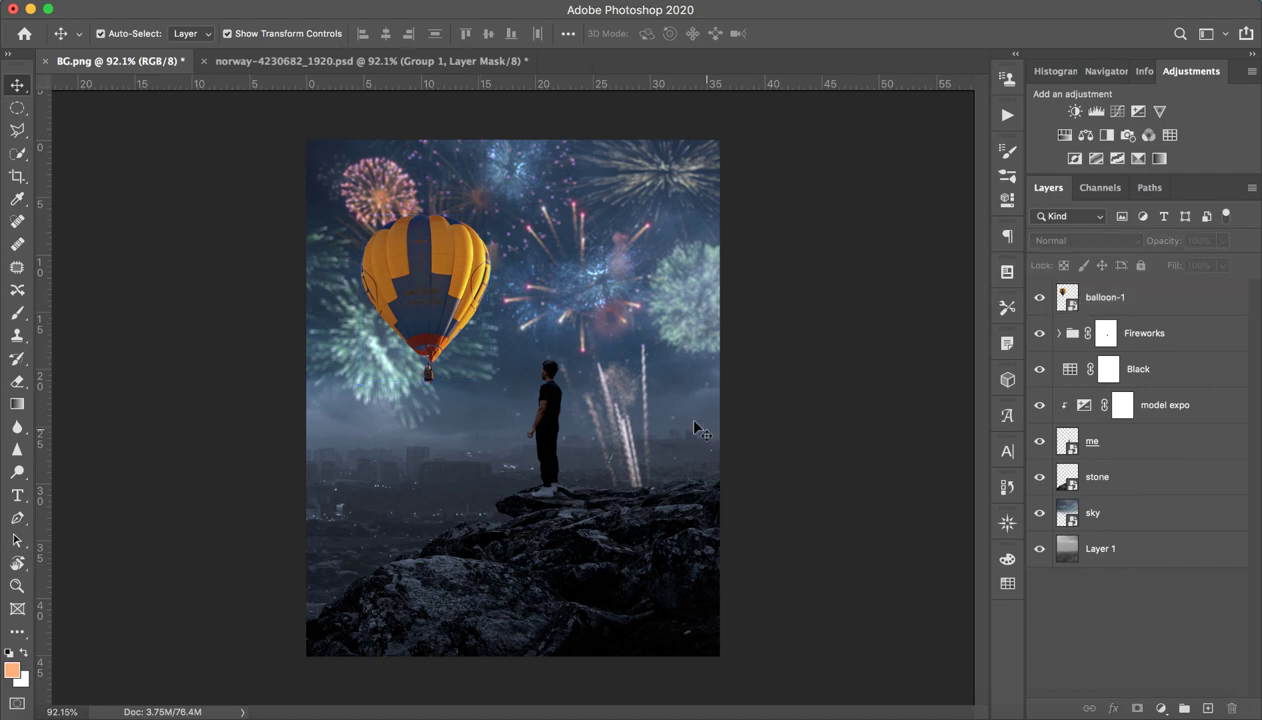
# Step: Zoom in on the balloon's lettering and choose the Clone Stamp tool
pyautogui.press('z')
pyautogui.moveTo(430, 290); pyautogui.dragTo(530, 276)
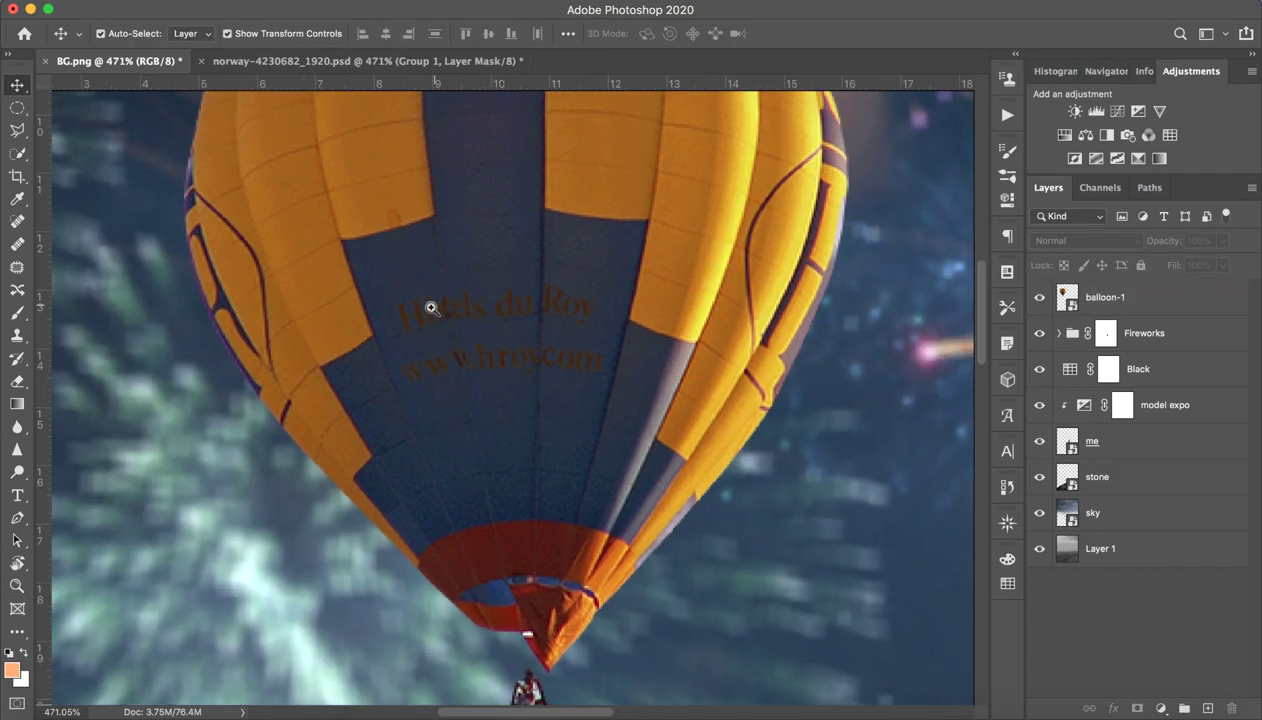
pyautogui.moveTo(431, 308); pyautogui.dragTo(449, 288)
pyautogui.press('x')
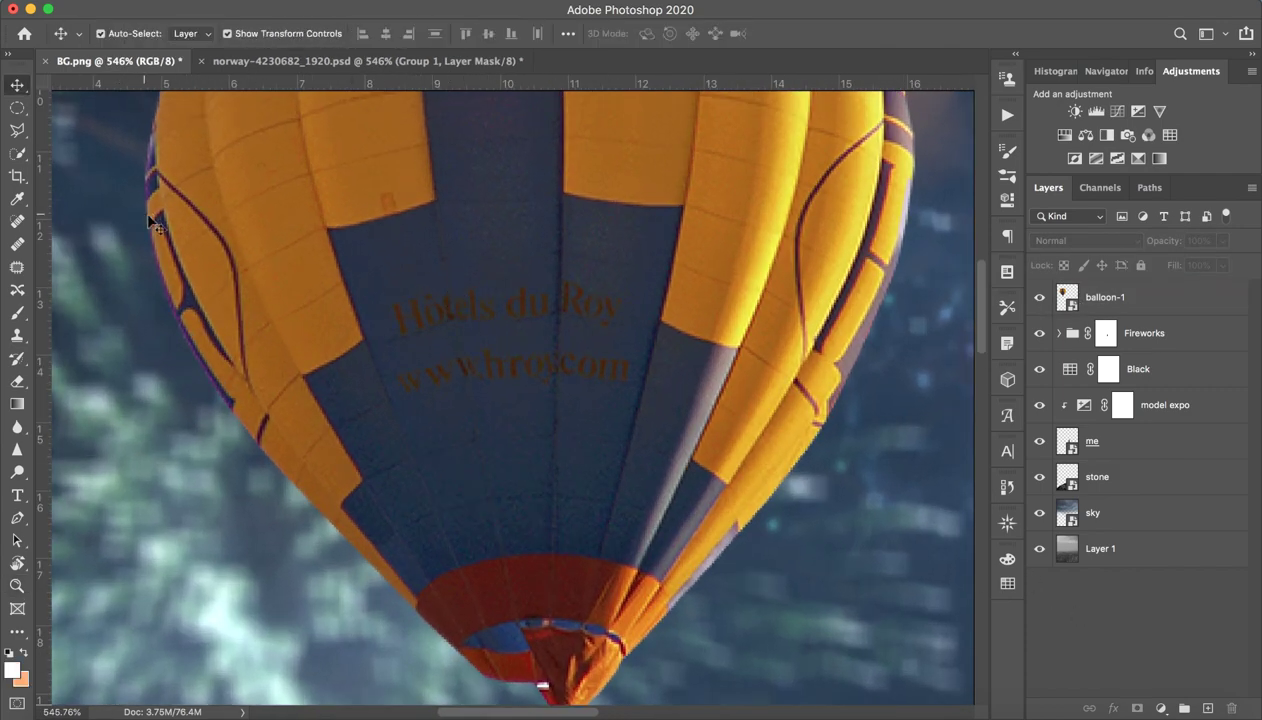
pyautogui.click(17, 335)
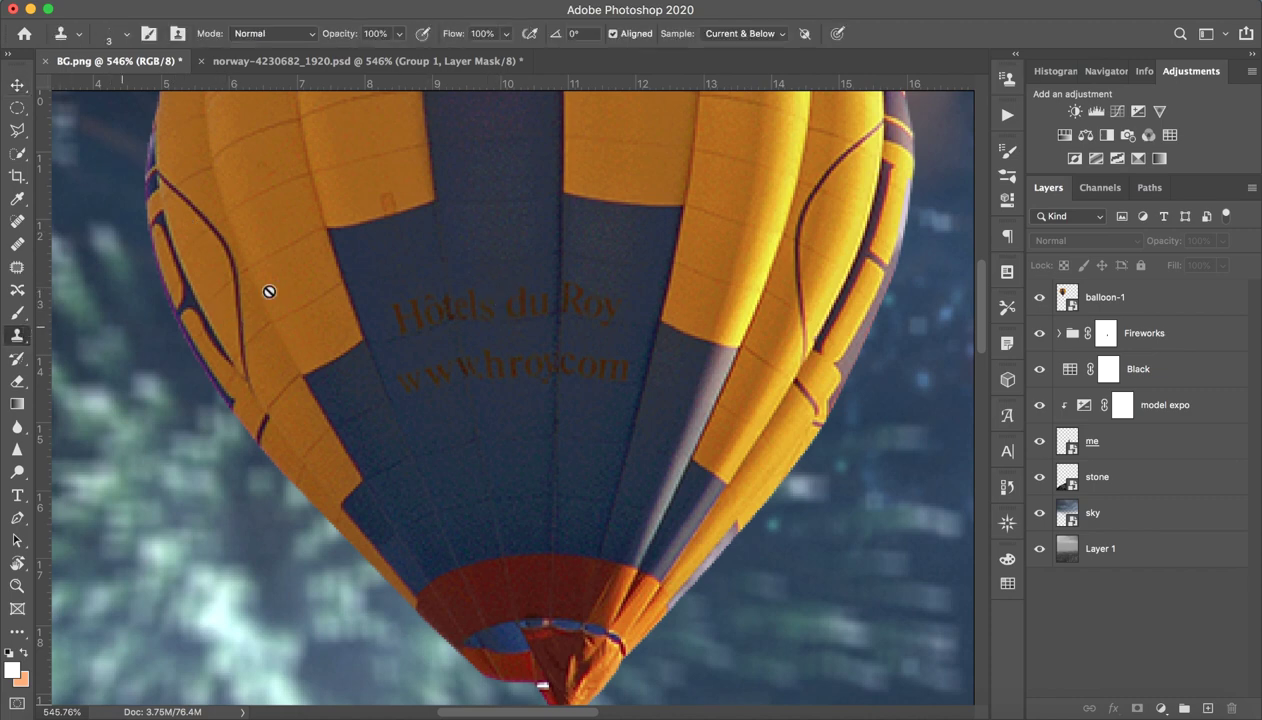
pyautogui.click(17, 221)
pyautogui.click(17, 335)
pyautogui.click(691, 312)
pyautogui.press('Return')
# Step: Select the balloon-1 layer and rasterize the smart object so it can be painted
pyautogui.press('b')
pyautogui.click(647, 278)
pyautogui.click(768, 258)
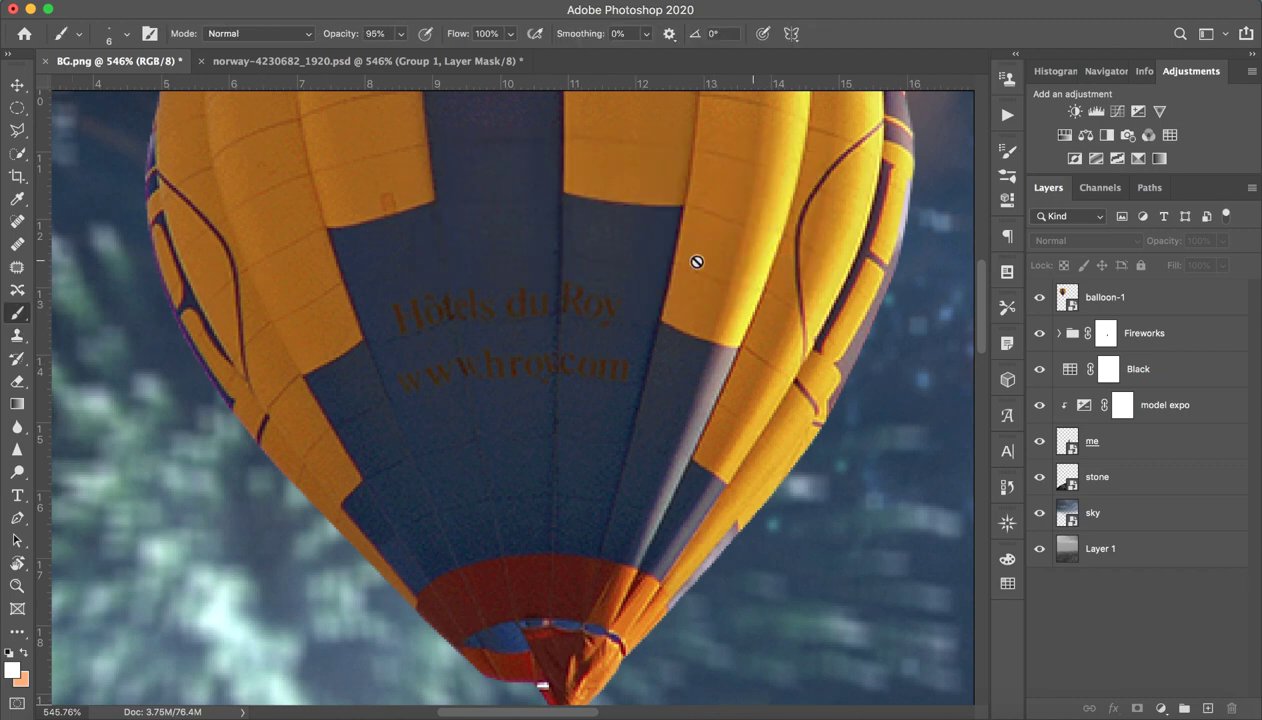
pyautogui.click(472, 342)
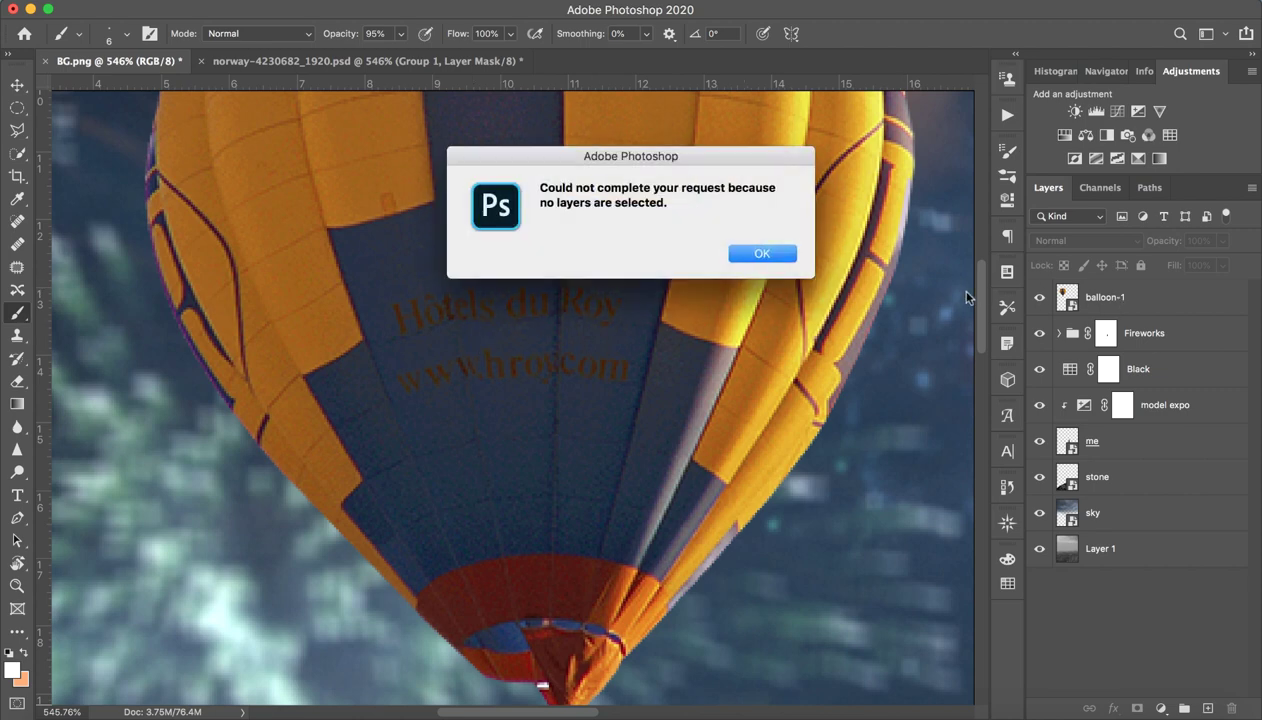
pyautogui.click(778, 254)
pyautogui.click(1084, 297)
pyautogui.click(595, 301)
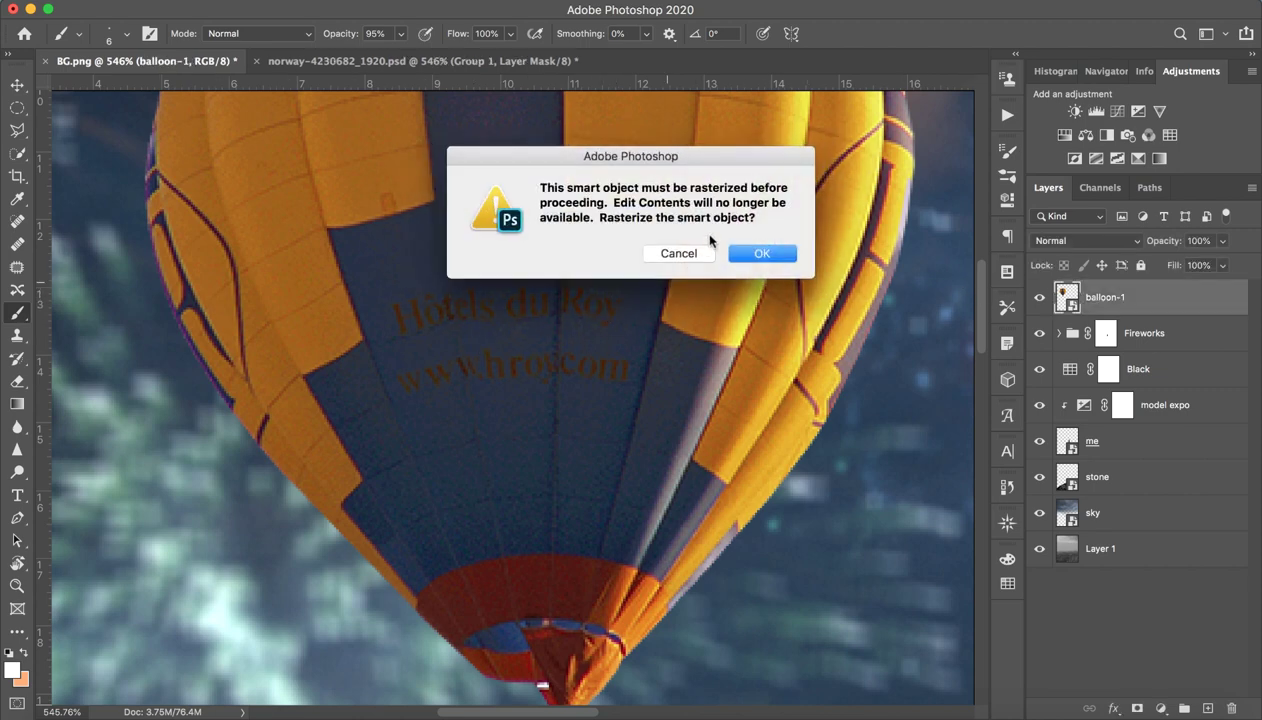
pyautogui.click(758, 256)
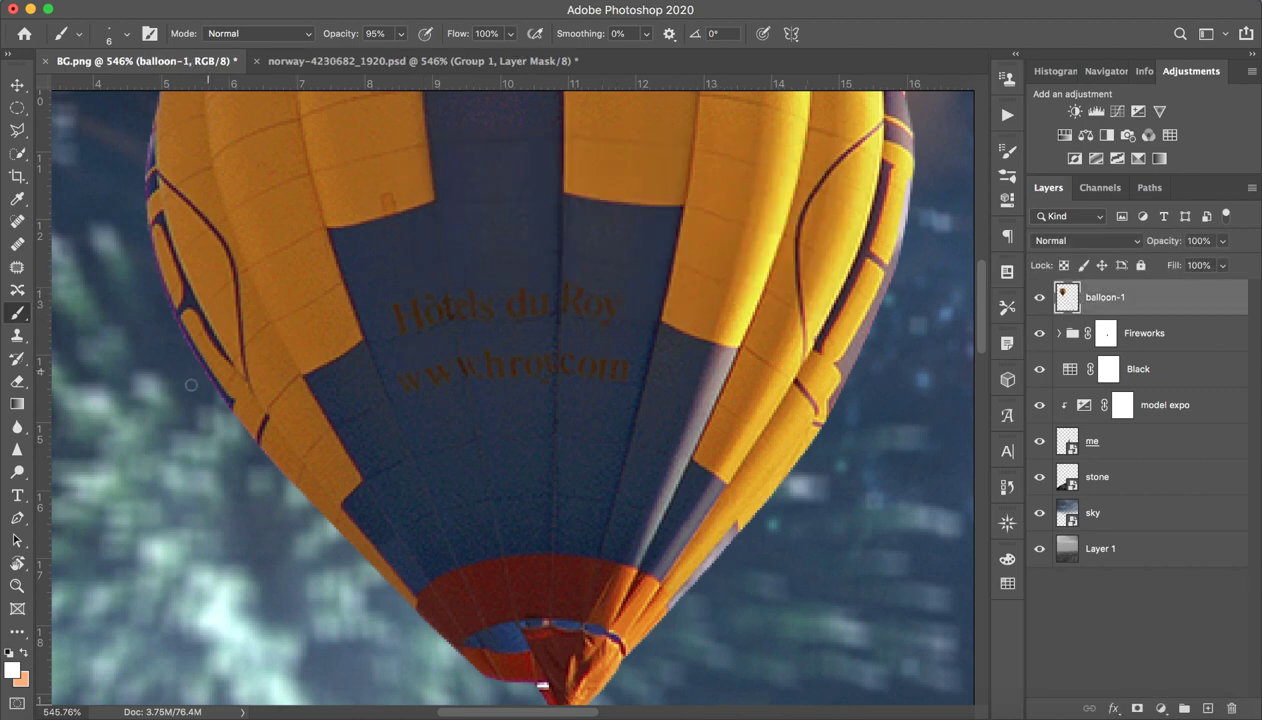
pyautogui.click(17, 335)
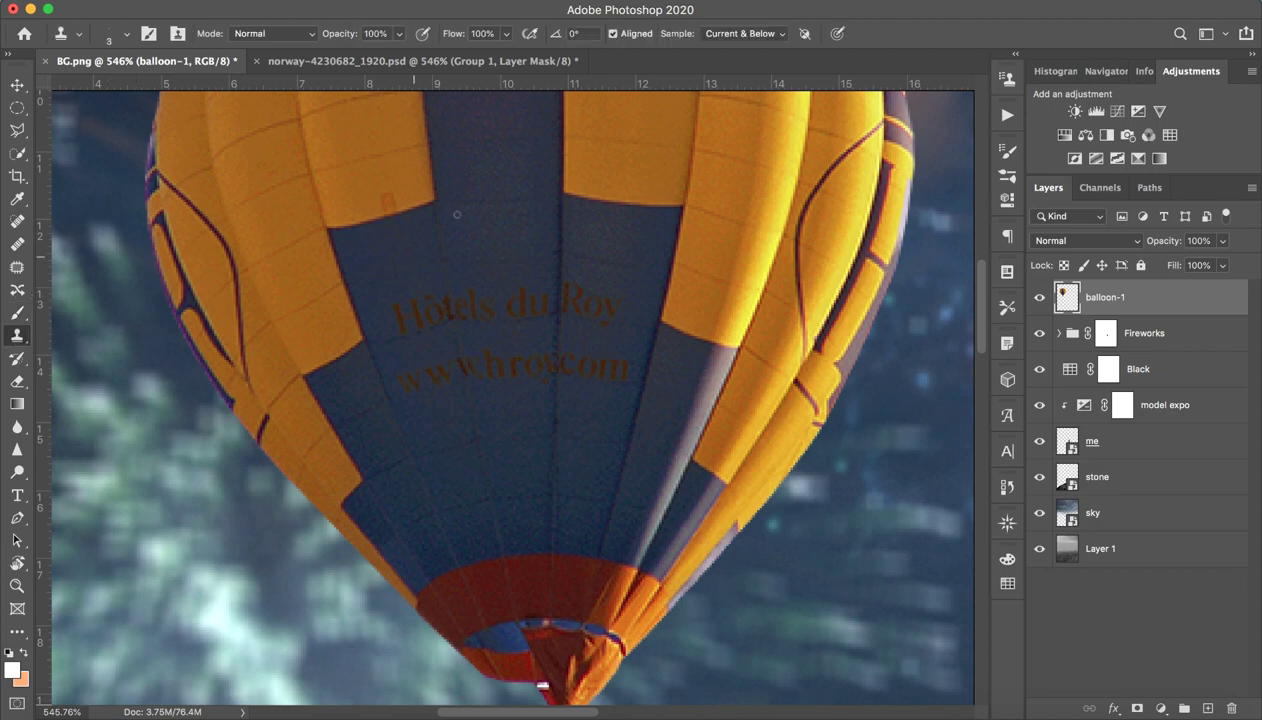
pyautogui.keyDown('alt'); pyautogui.click(378, 270); pyautogui.keyUp('alt')
pyautogui.moveTo(397, 312); pyautogui.dragTo(446, 378)
pyautogui.keyDown('alt'); pyautogui.click(383, 292); pyautogui.keyUp('alt')
pyautogui.keyDown('alt'); pyautogui.click(482, 214); pyautogui.keyUp('alt')
pyautogui.moveTo(468, 293)
pyautogui.mouseDown()
pyautogui.moveTo(494, 345)
pyautogui.moveTo(527, 317)
pyautogui.moveTo(473, 358)
pyautogui.moveTo(535, 362)
pyautogui.mouseUp()
pyautogui.keyDown('alt'); pyautogui.click(481, 286); pyautogui.keyUp('alt')
pyautogui.keyDown('alt'); pyautogui.click(581, 225); pyautogui.keyUp('alt')
pyautogui.moveTo(568, 292)
pyautogui.mouseDown()
pyautogui.moveTo(613, 327)
pyautogui.moveTo(606, 400)
pyautogui.mouseUp()
# Step: Clone away the 'F-' and 'GROY' lettering at the balloon's top, then fit the composite in view
pyautogui.press('z')
pyautogui.moveTo(639, 214); pyautogui.dragTo(539, 265)
pyautogui.moveTo(570, 285)
pyautogui.mouseDown()
pyautogui.moveTo(645, 214)
pyautogui.moveTo(566, 220)
pyautogui.mouseUp()
pyautogui.press('alt')
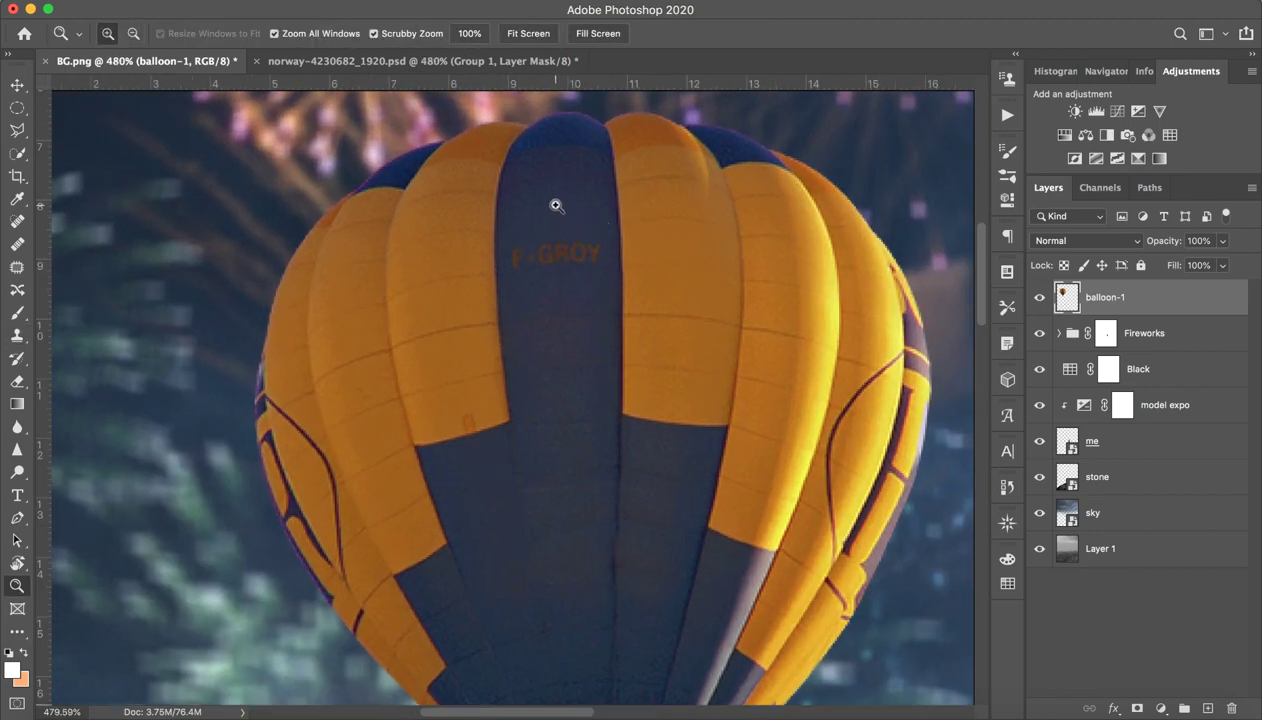
pyautogui.press('s')
pyautogui.keyDown('alt'); pyautogui.click(524, 209); pyautogui.keyUp('alt')
pyautogui.moveTo(514, 252)
pyautogui.mouseDown()
pyautogui.moveTo(520, 287)
pyautogui.moveTo(536, 250)
pyautogui.moveTo(586, 248)
pyautogui.moveTo(553, 259)
pyautogui.moveTo(579, 217)
pyautogui.moveTo(594, 262)
pyautogui.moveTo(554, 252)
pyautogui.moveTo(566, 276)
pyautogui.moveTo(550, 300)
pyautogui.mouseUp()
pyautogui.hotkey('ctrl', 'z')
pyautogui.keyDown('alt'); pyautogui.click(544, 195); pyautogui.keyUp('alt')
pyautogui.press('z')
pyautogui.moveTo(589, 245); pyautogui.dragTo(459, 281)
pyautogui.moveTo(409, 327); pyautogui.dragTo(510, 335)
# Step: Quick Export the balloon-1 layer as 'hot air balloon.png' in the 10 K Special folder
pyautogui.press('s')
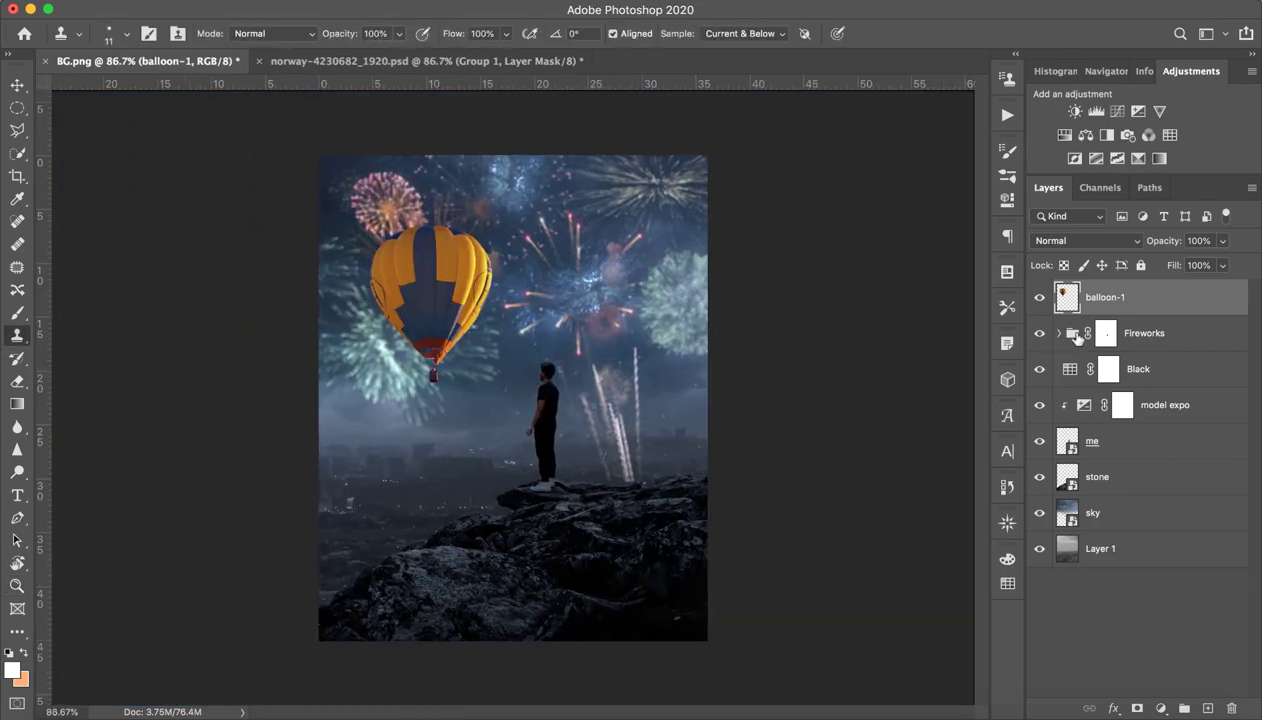
pyautogui.rightClick(1157, 300)
pyautogui.click(840, 350)
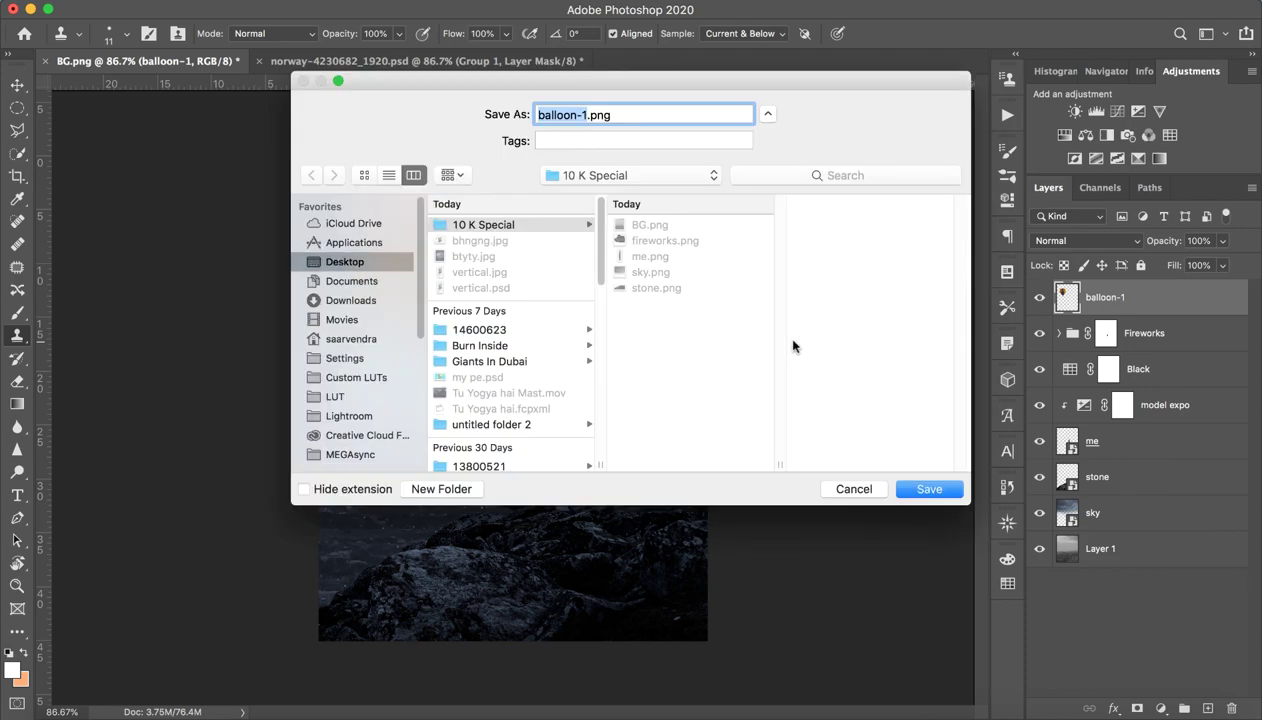
pyautogui.write('hot air ')
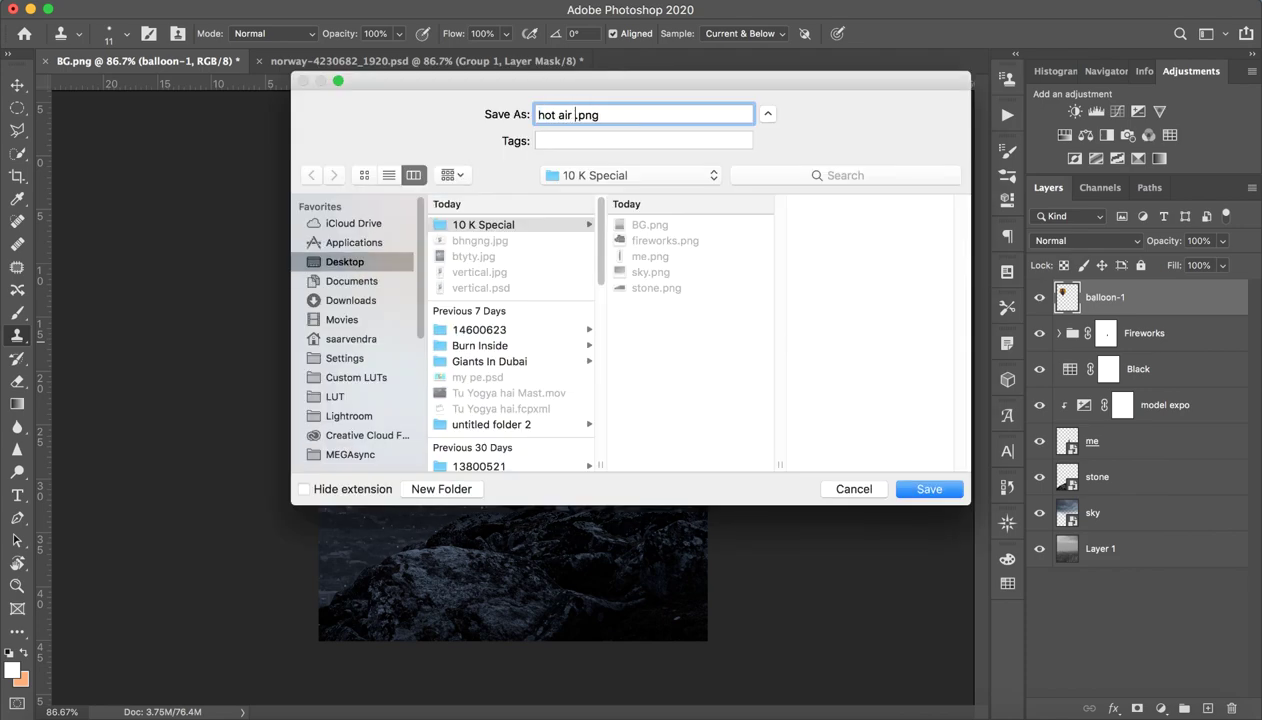
pyautogui.write('balloon')
pyautogui.press('Return')
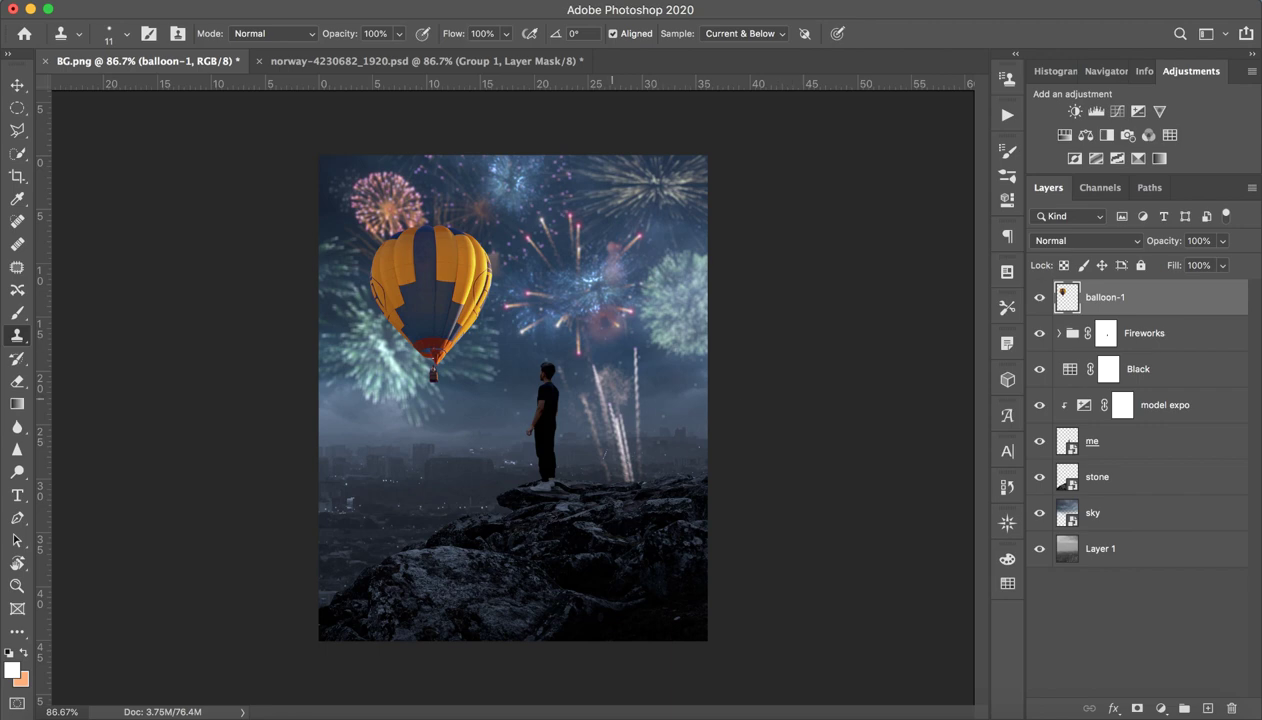
# Step: Duplicate the Black adjustment above balloon-1, clip it to the balloon, and toggle it to compare
pyautogui.press('z')
pyautogui.moveTo(469, 299); pyautogui.dragTo(495, 329)
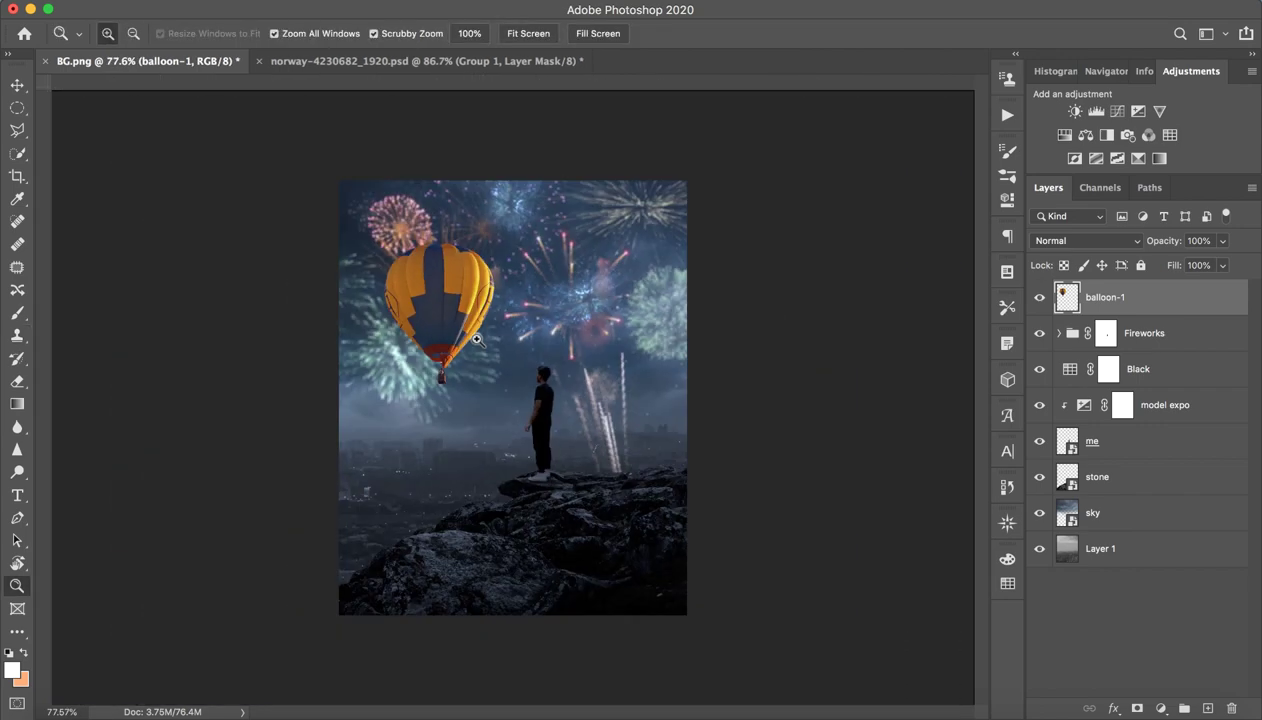
pyautogui.moveTo(515, 397); pyautogui.dragTo(470, 397)
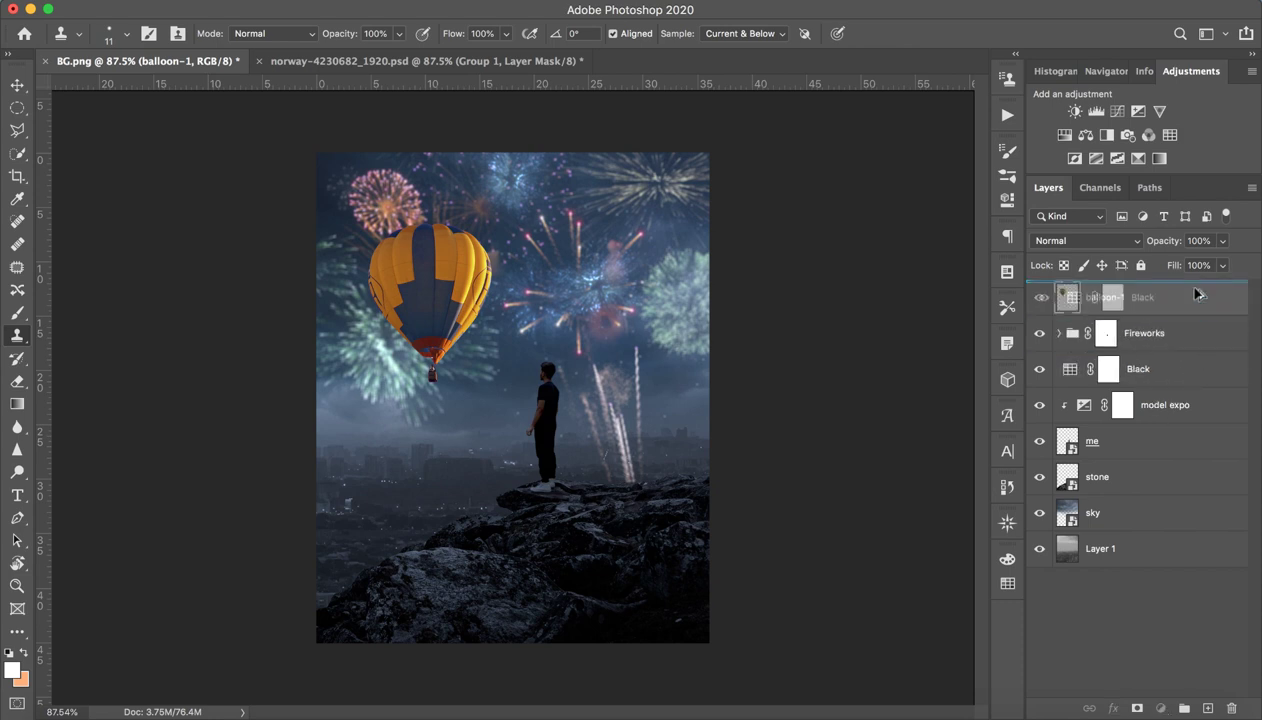
pyautogui.moveTo(1157, 385); pyautogui.dragTo(1165, 288)
pyautogui.keyDown('alt'); pyautogui.click(1141, 312); pyautogui.keyUp('alt')
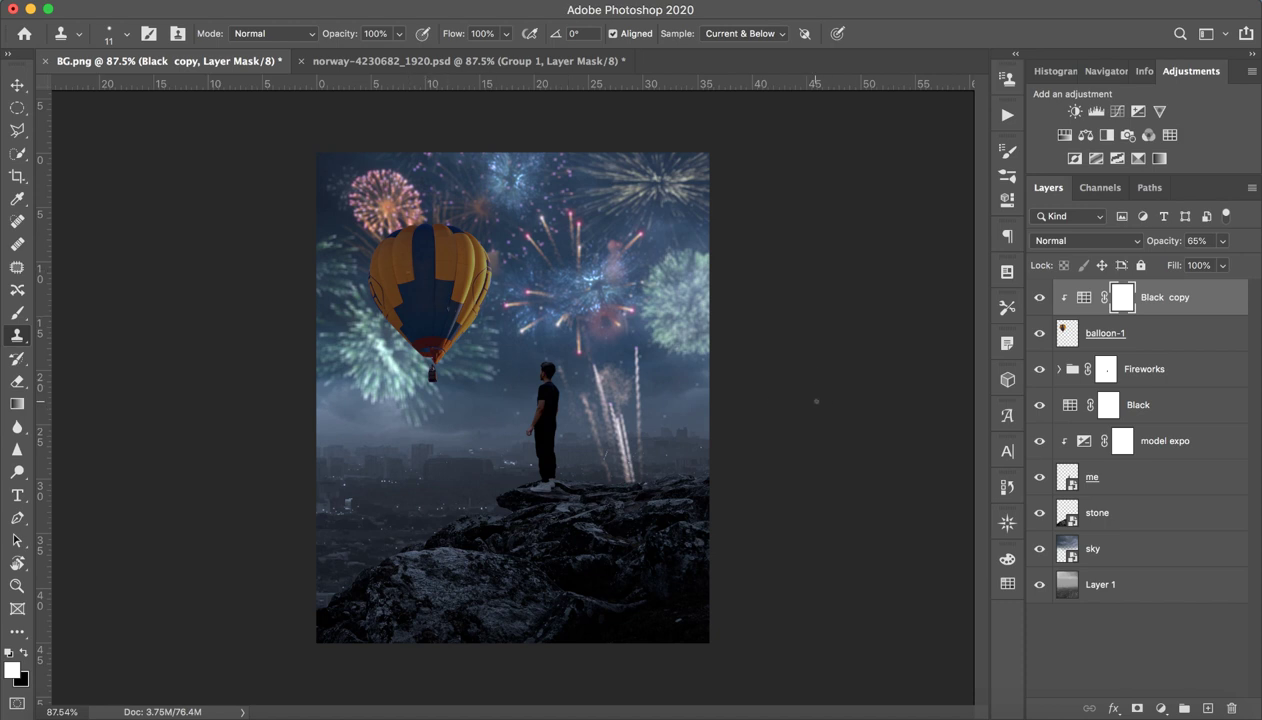
pyautogui.click(1039, 299)
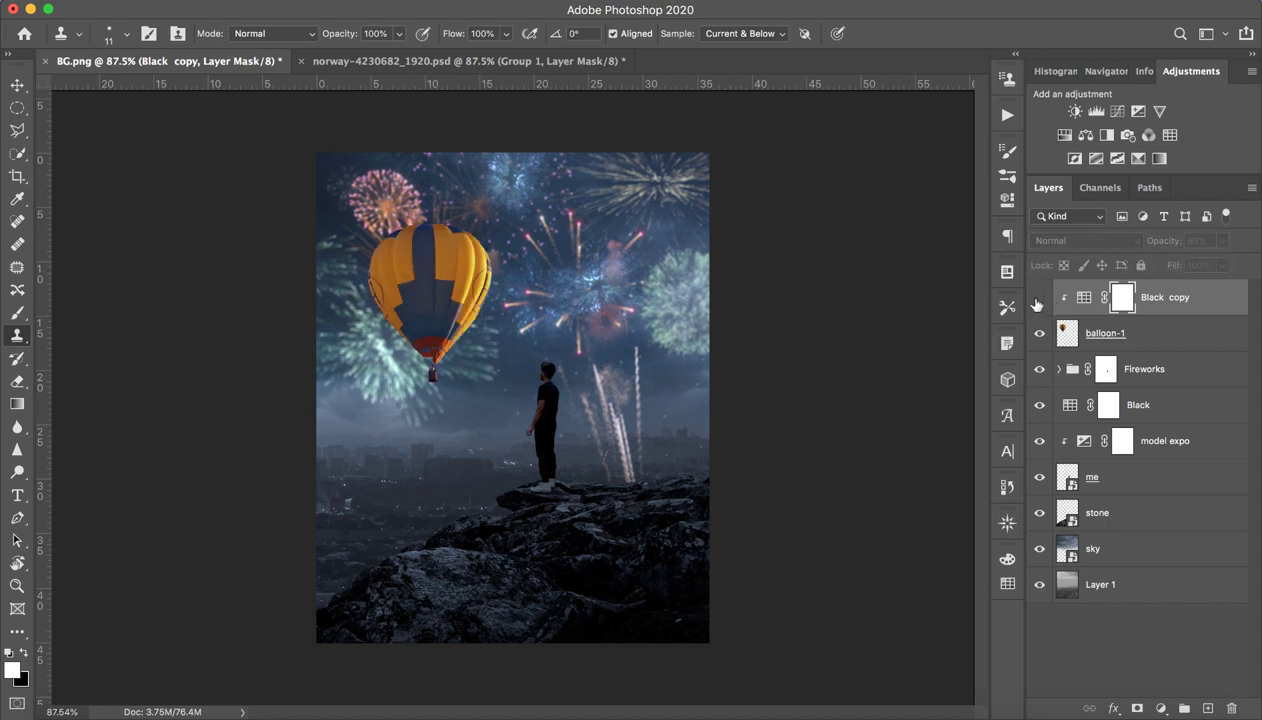
pyautogui.click(1039, 299)
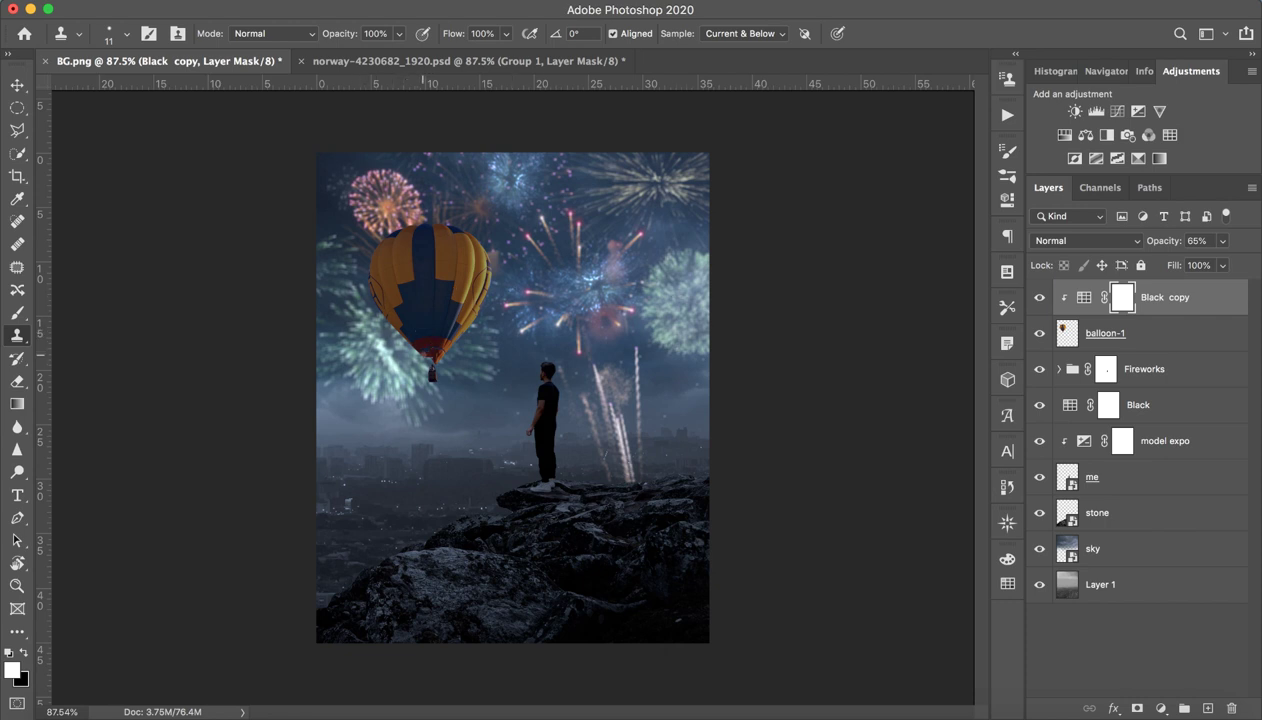
# Step: Inspect the norway file's balloon and Color Lookup 2, then set BG.png's Black copy opacity to 100%
pyautogui.click(459, 62)
pyautogui.click(1068, 643)
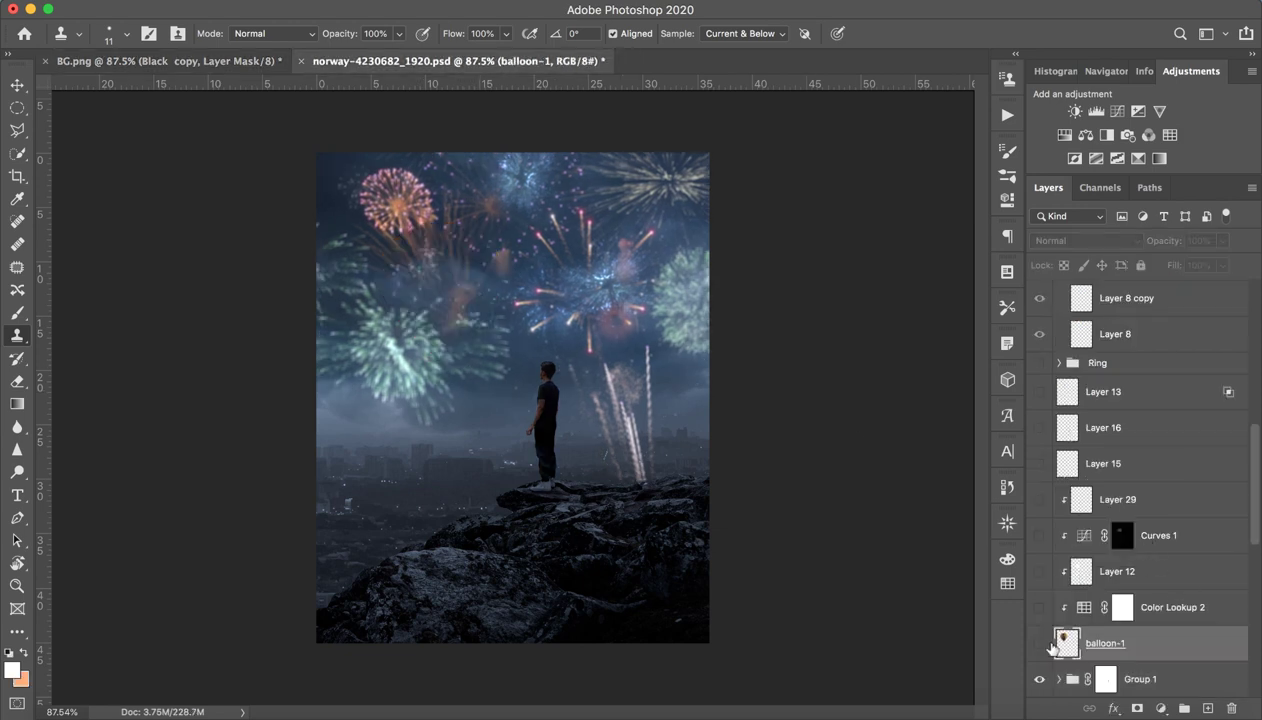
pyautogui.moveTo(1039, 643); pyautogui.dragTo(1040, 622)
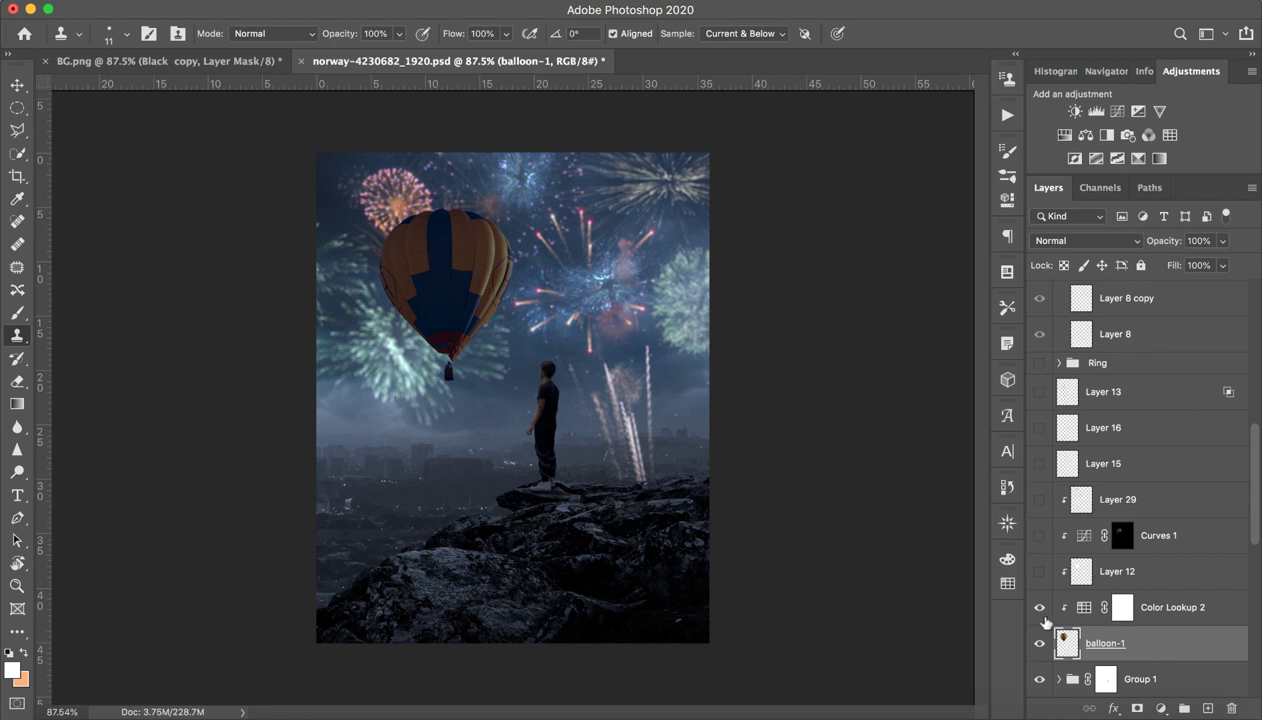
pyautogui.click(1081, 612)
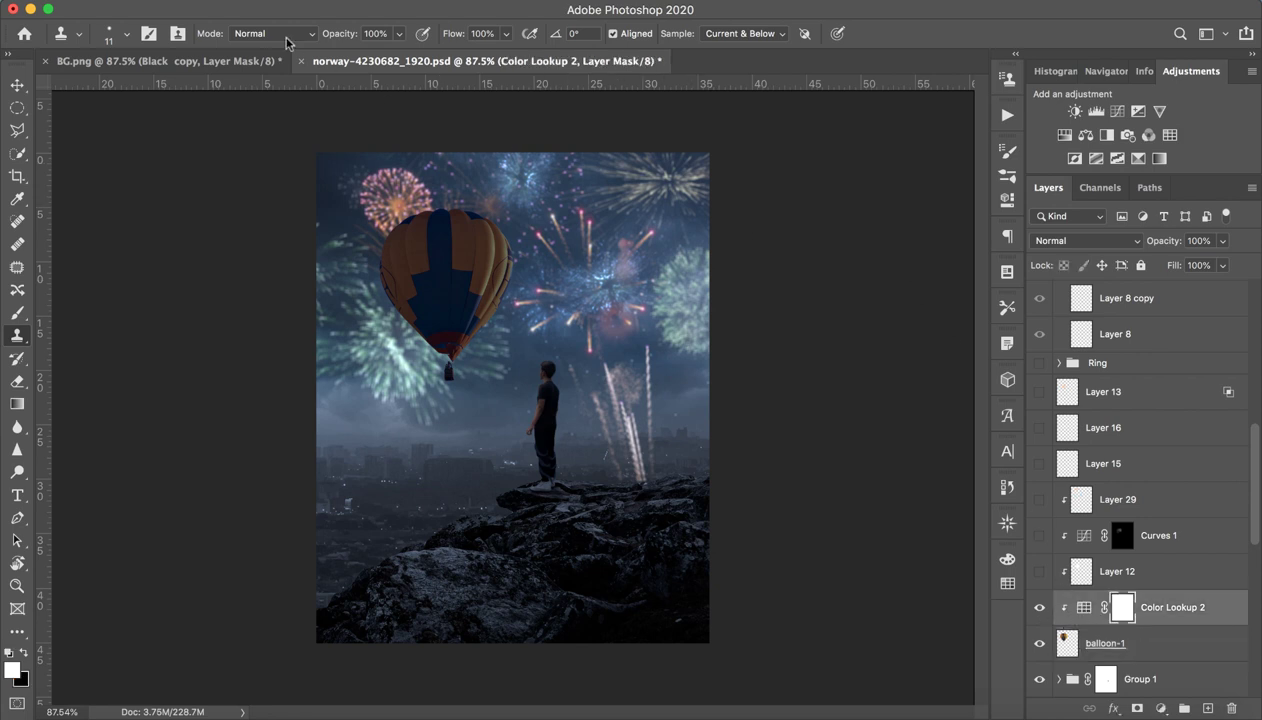
pyautogui.click(268, 62)
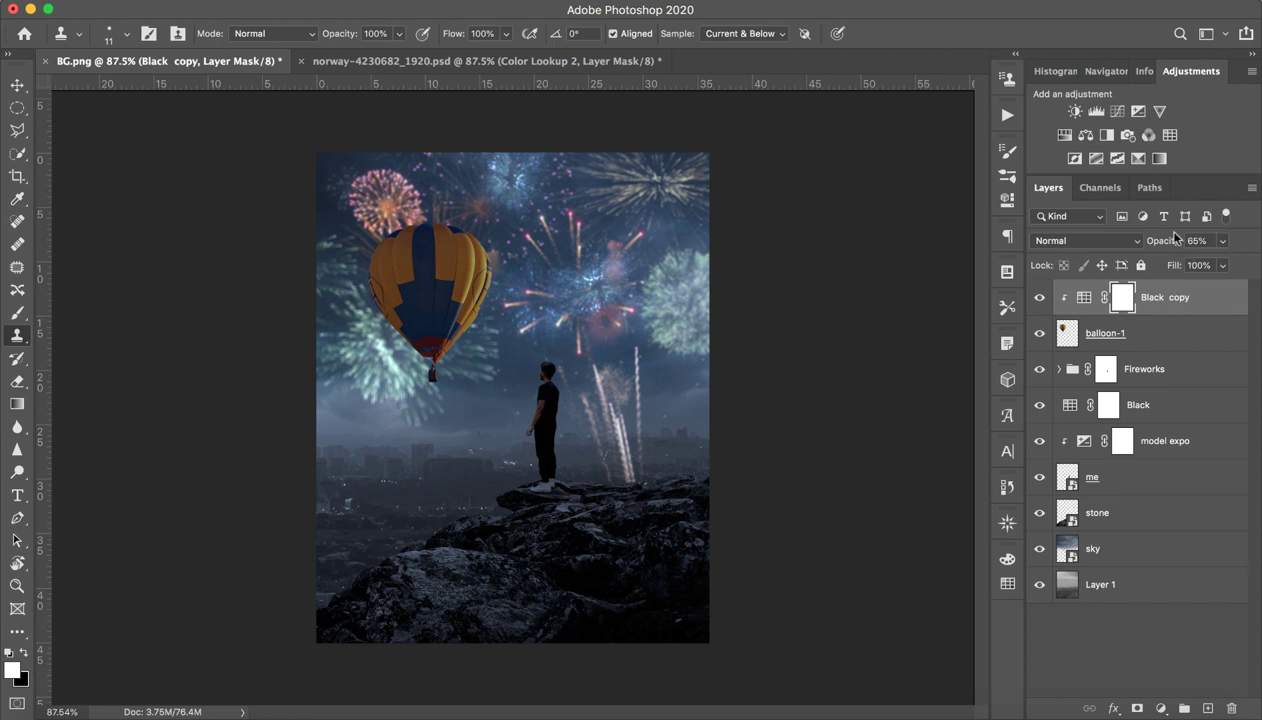
pyautogui.moveTo(1163, 244); pyautogui.dragTo(1177, 244)
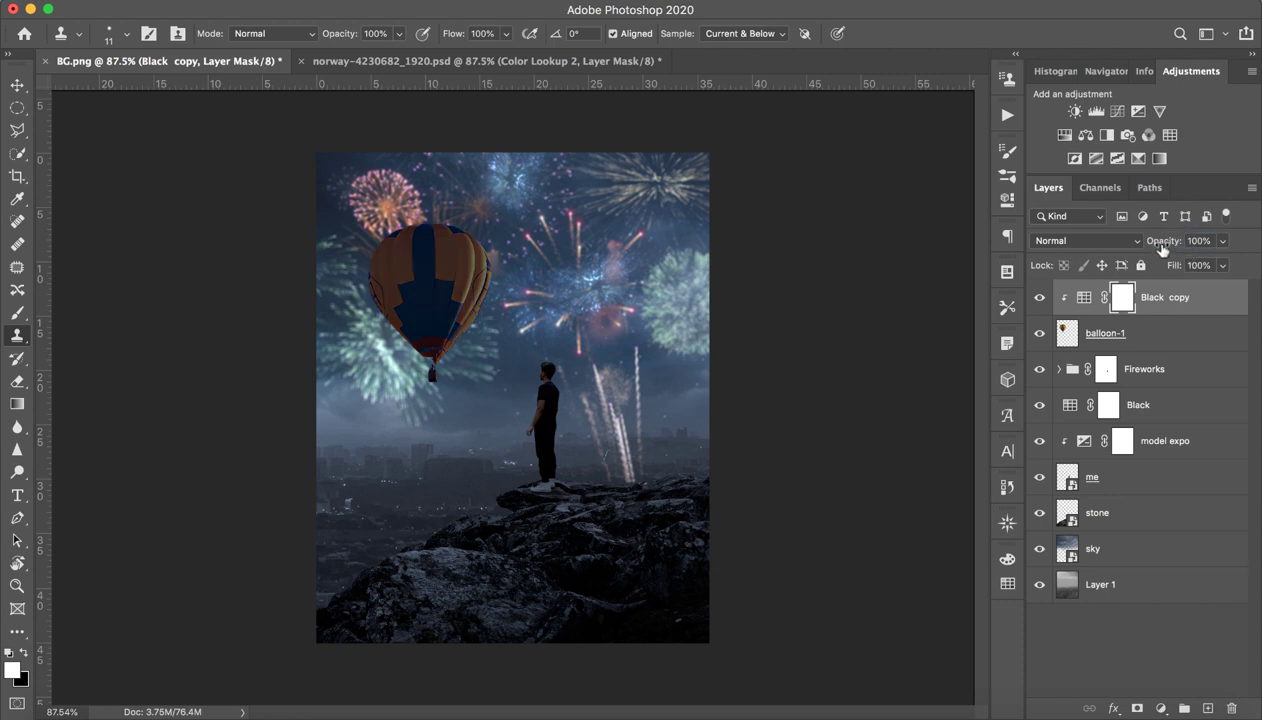
# Step: In the norway reference, toggle Layer 12 and Layer 29 to compare the balloon
pyautogui.hotkey('ctrl', 'Tab')
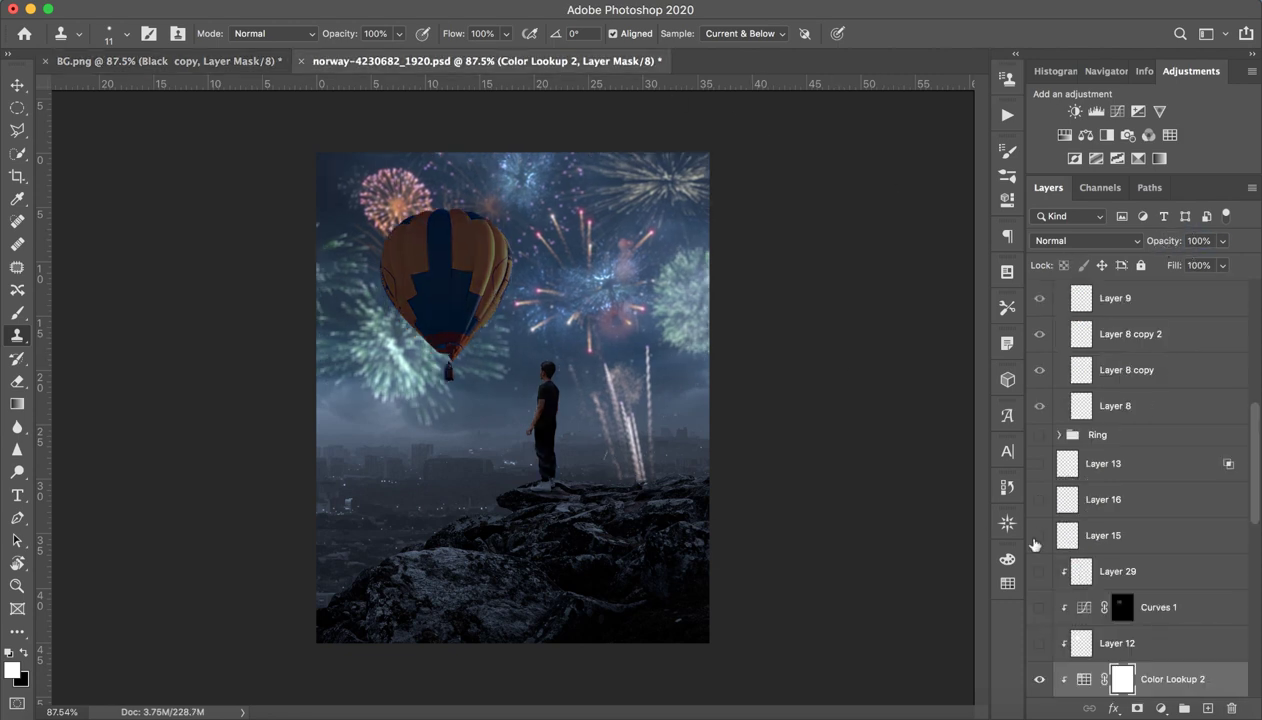
pyautogui.click(1039, 645)
pyautogui.click(1039, 645)
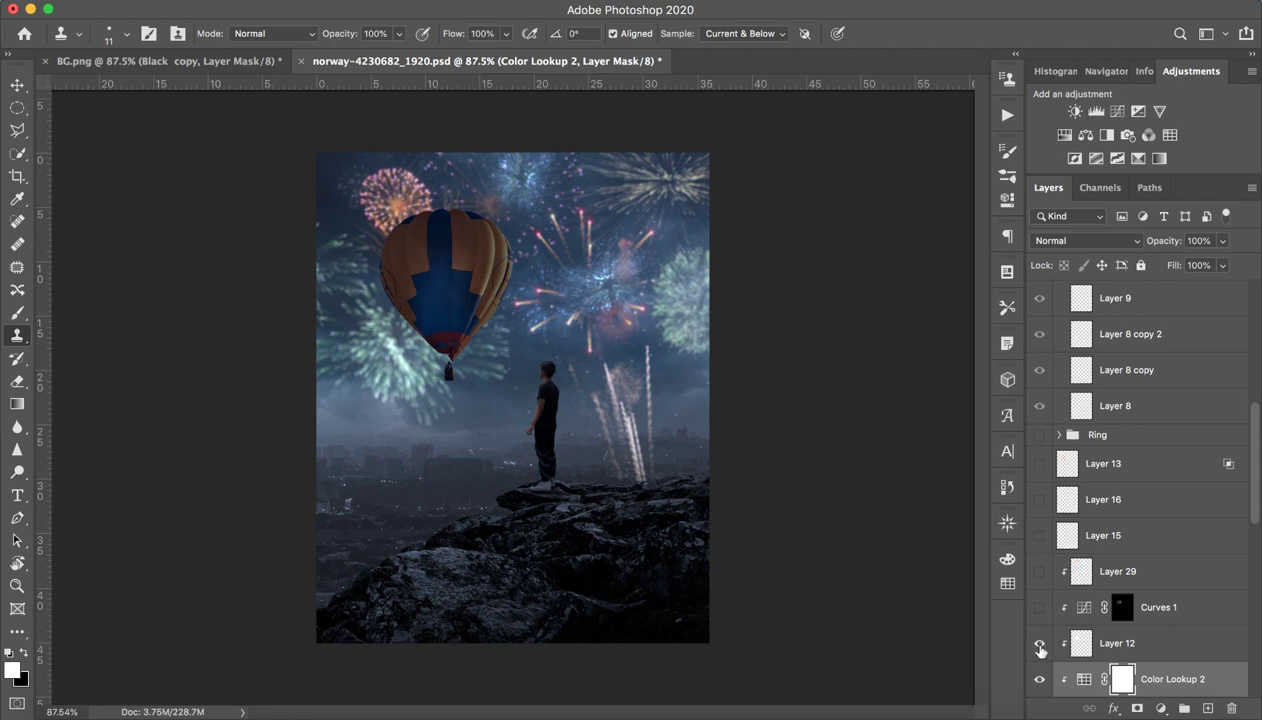
pyautogui.click(1039, 608)
pyautogui.click(1040, 572)
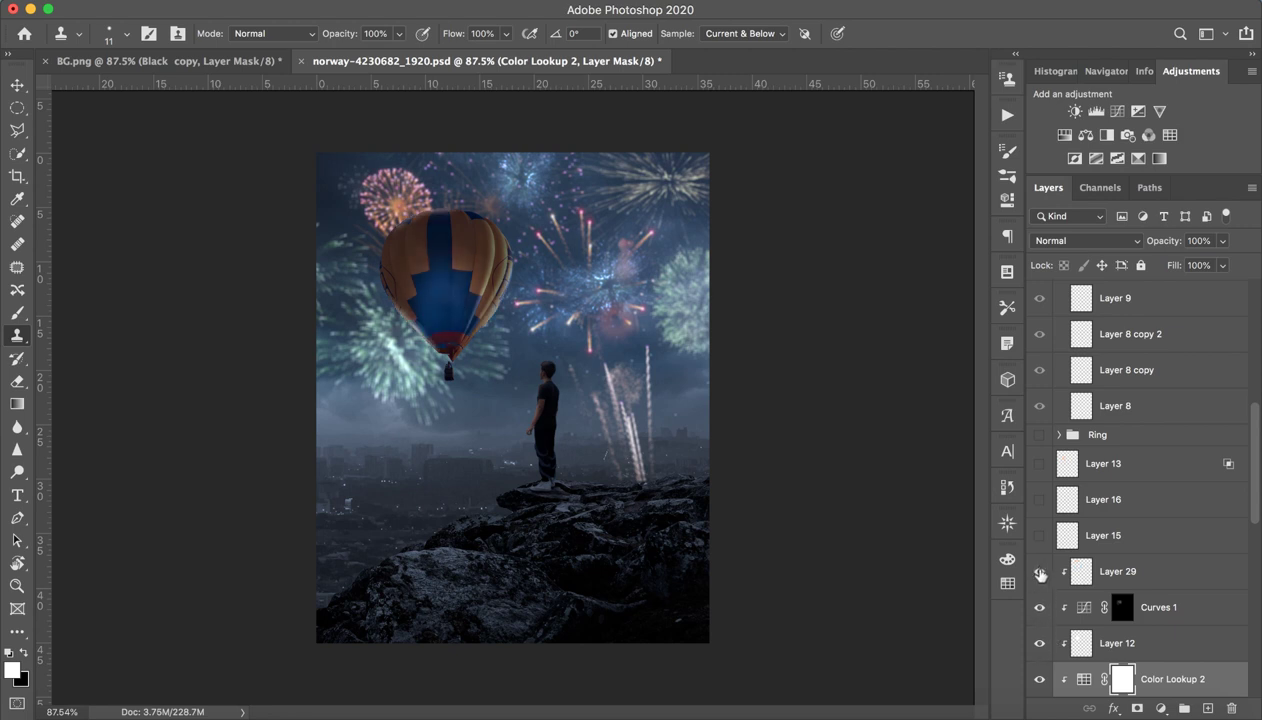
# Step: Toggle Layers 16, 15 and 13 and the Ring group, then return to BG.png
pyautogui.click(1038, 506)
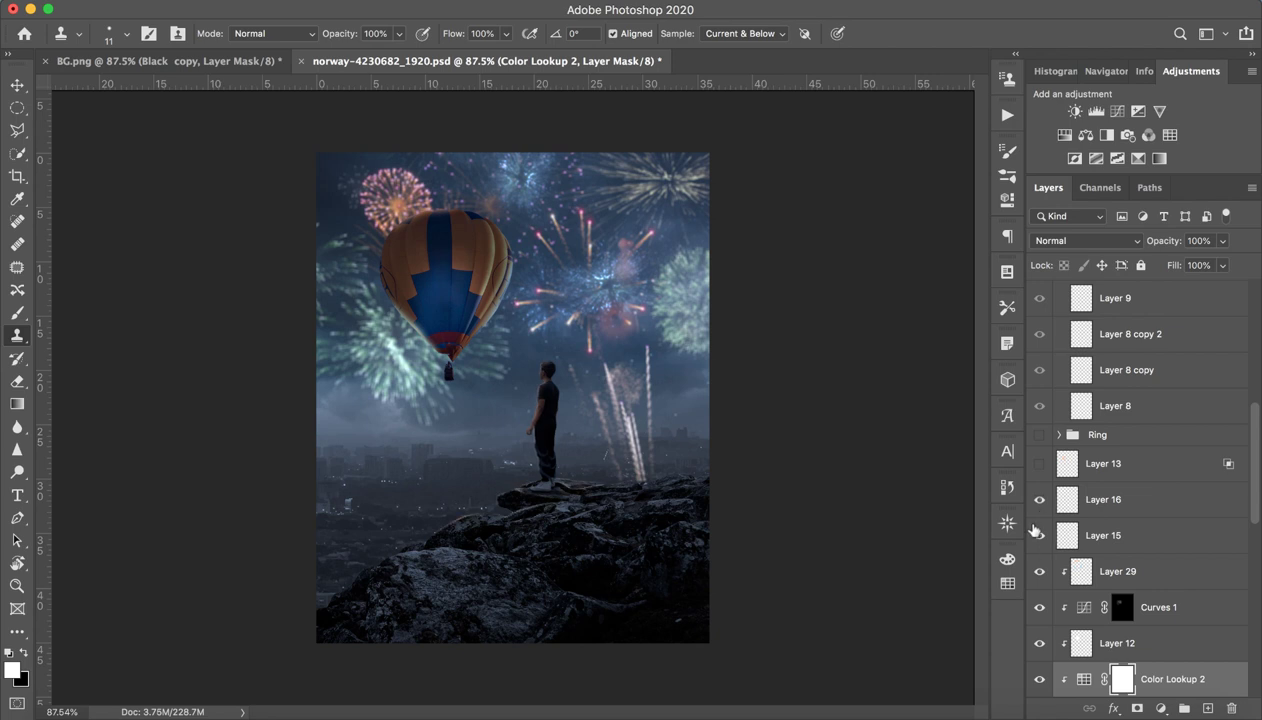
pyautogui.moveTo(1035, 530); pyautogui.dragTo(1040, 515)
pyautogui.click(1040, 535)
pyautogui.click(1040, 500)
pyautogui.click(1039, 473)
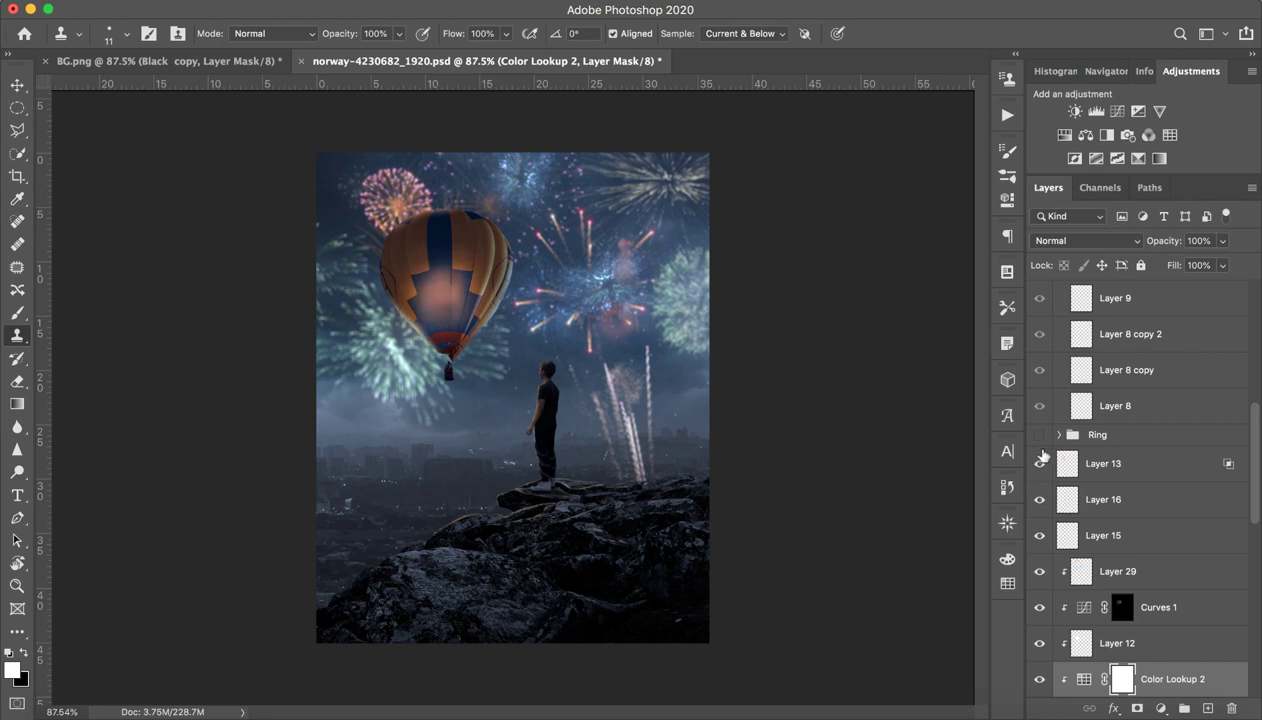
pyautogui.click(1040, 435)
pyautogui.click(1040, 436)
pyautogui.click(237, 62)
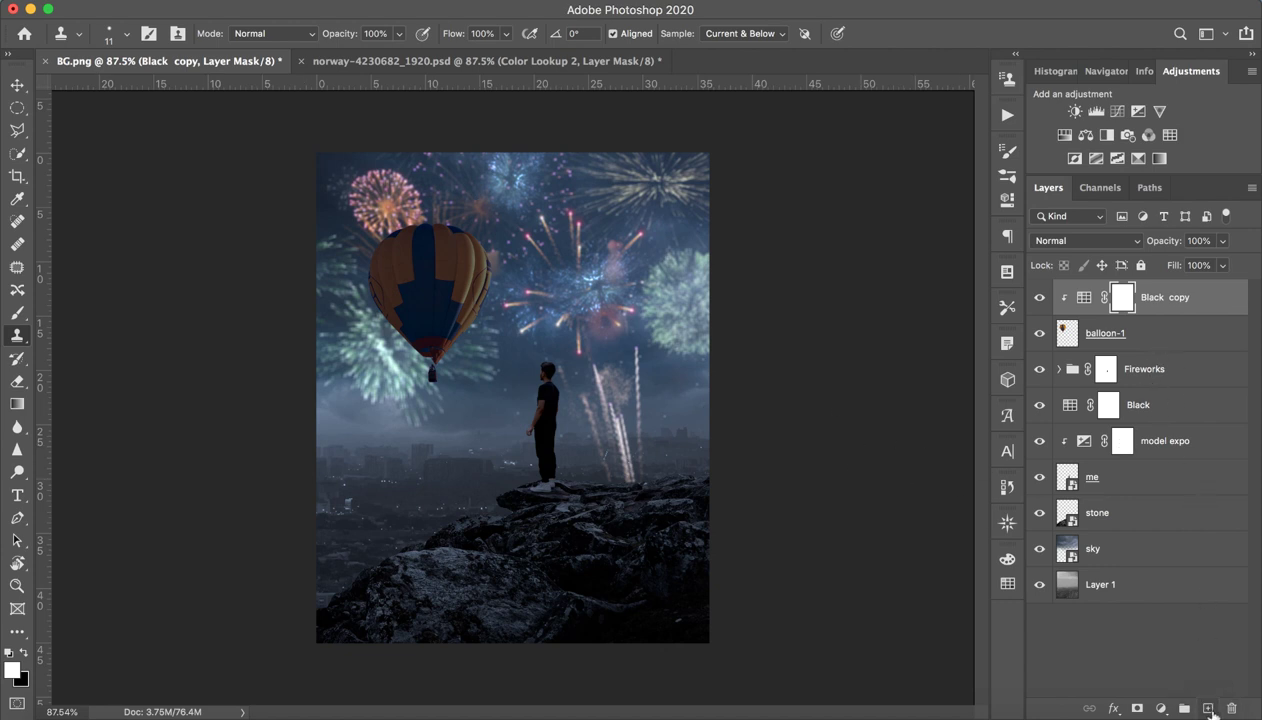
# Step: Add a new Layer 2, show rulers, and set a size 59 brush, undoing a trial cyan stroke
pyautogui.click(1208, 708)
pyautogui.scroll(5, 434, 287)
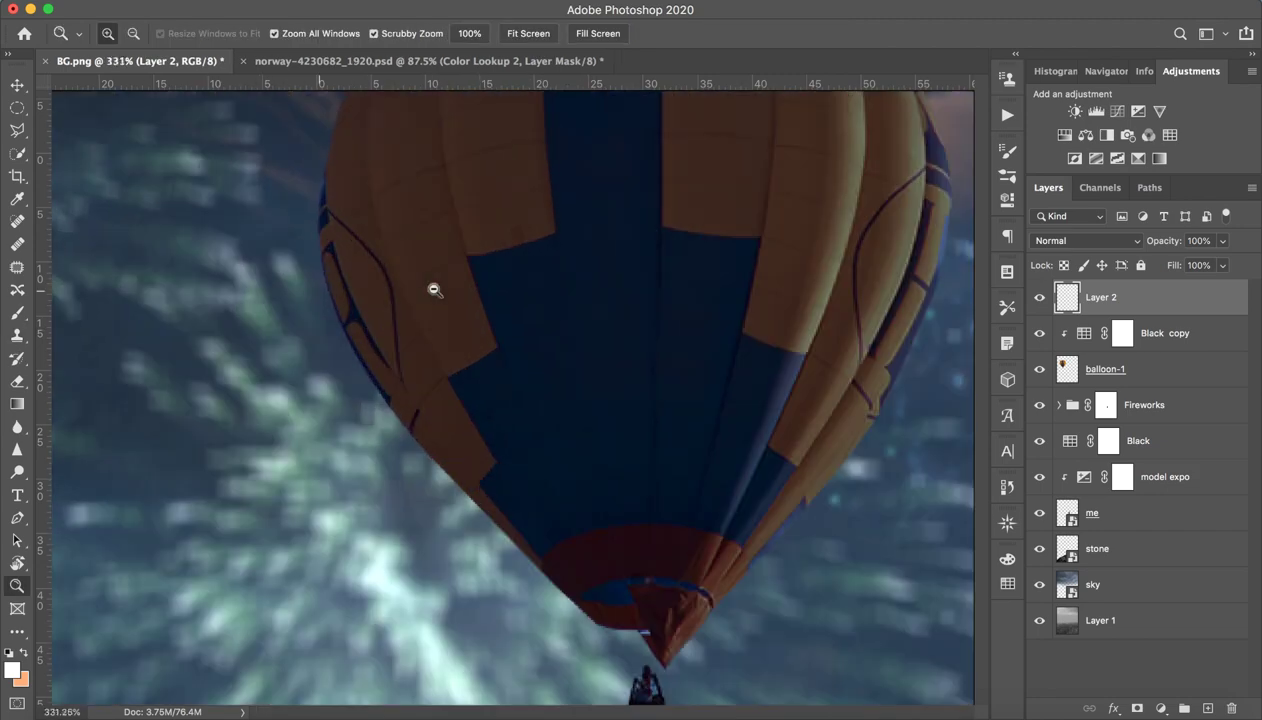
pyautogui.scroll(-3, 394, 298)
pyautogui.moveTo(385, 320); pyautogui.dragTo(505, 307)
pyautogui.hotkey('ctrl', 'r')
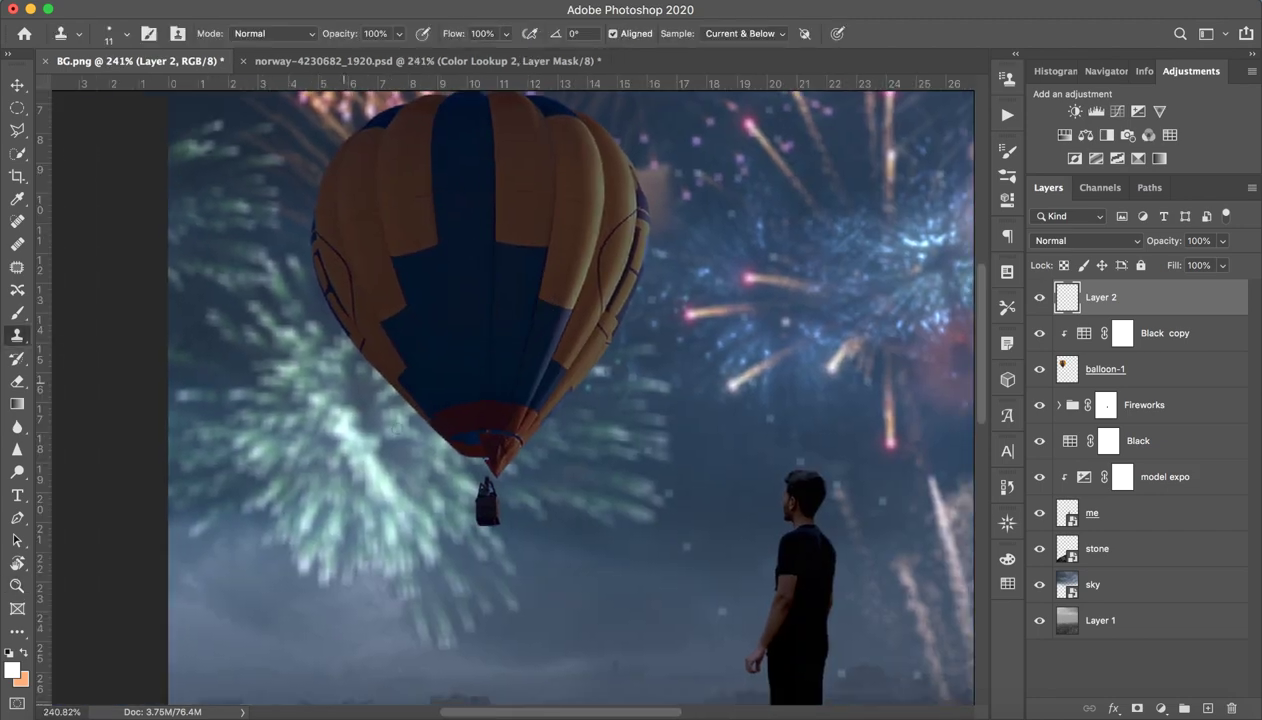
pyautogui.press('b')
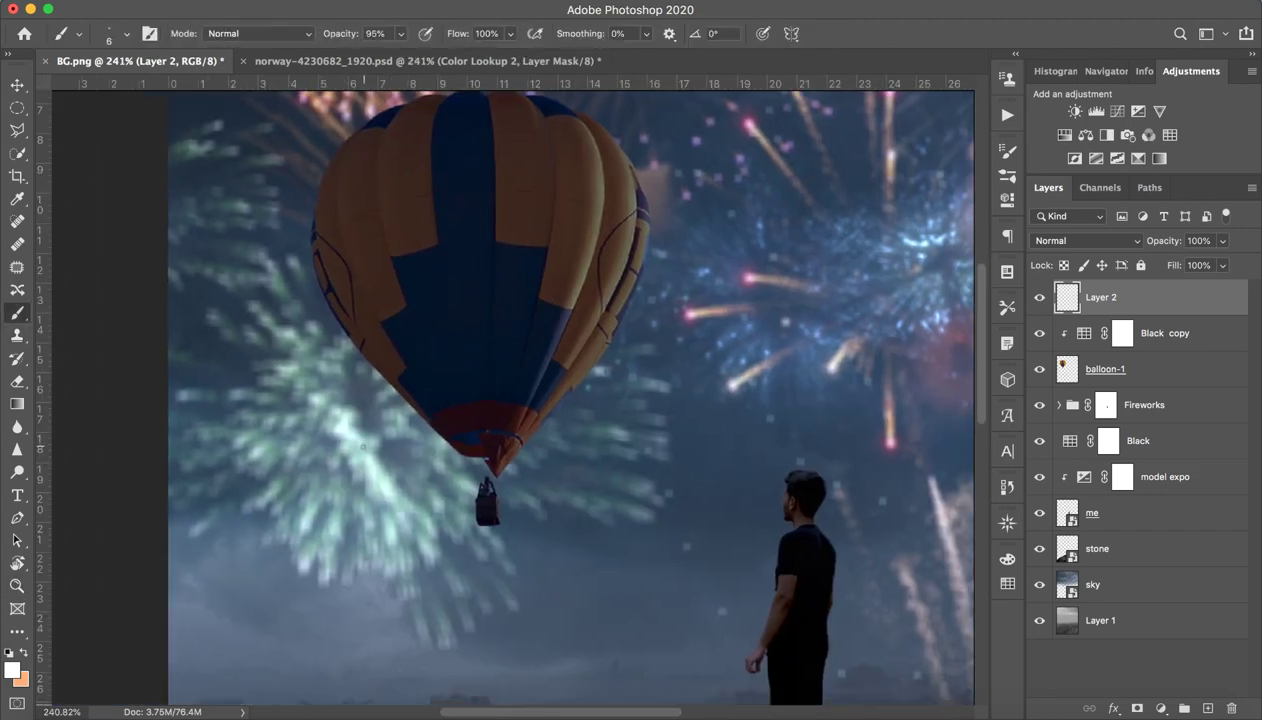
pyautogui.keyDown('alt'); pyautogui.click(369, 447); pyautogui.keyUp('alt')
pyautogui.moveTo(282, 292); pyautogui.dragTo(335, 292)
pyautogui.moveTo(355, 355); pyautogui.dragTo(430, 410)
pyautogui.hotkey('ctrl', 'z')
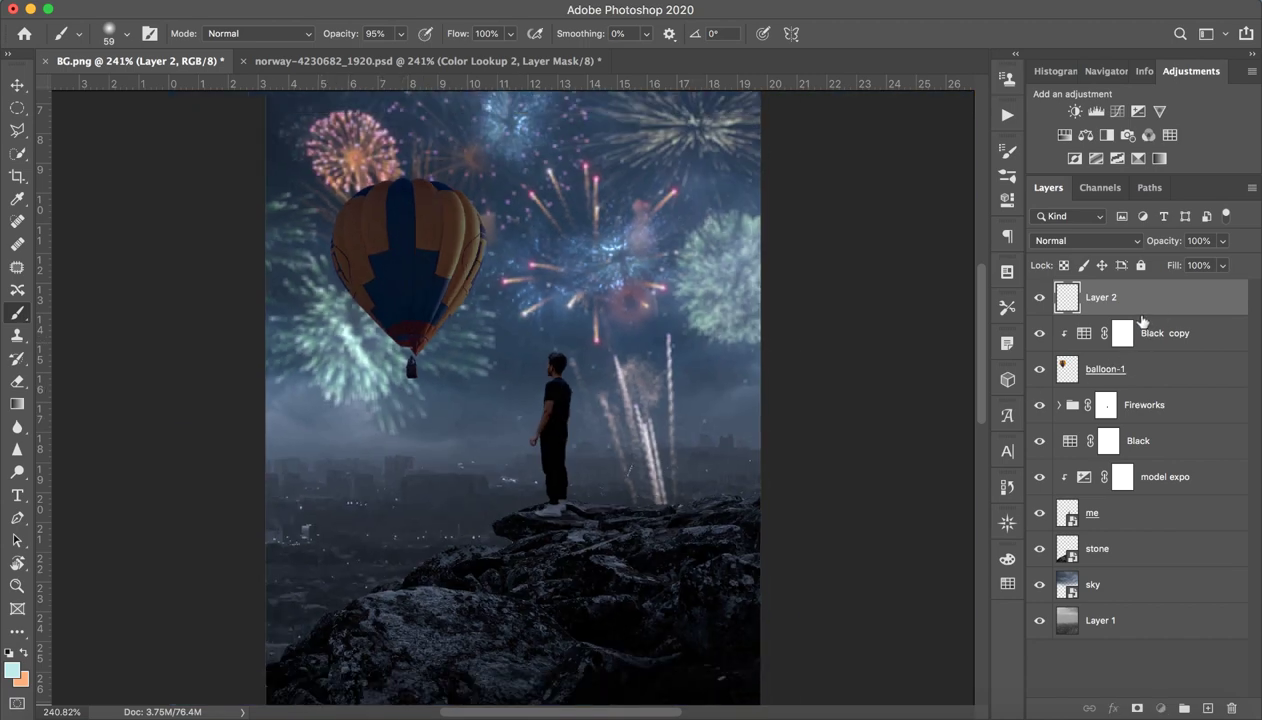
# Step: Clip Layer 2 to the Black copy layer and test a light stroke on the balloon's left edge
pyautogui.click(1143, 330)
pyautogui.click(1143, 300)
pyautogui.hotkey('ctrl', 'alt', 'g')
pyautogui.press('z')
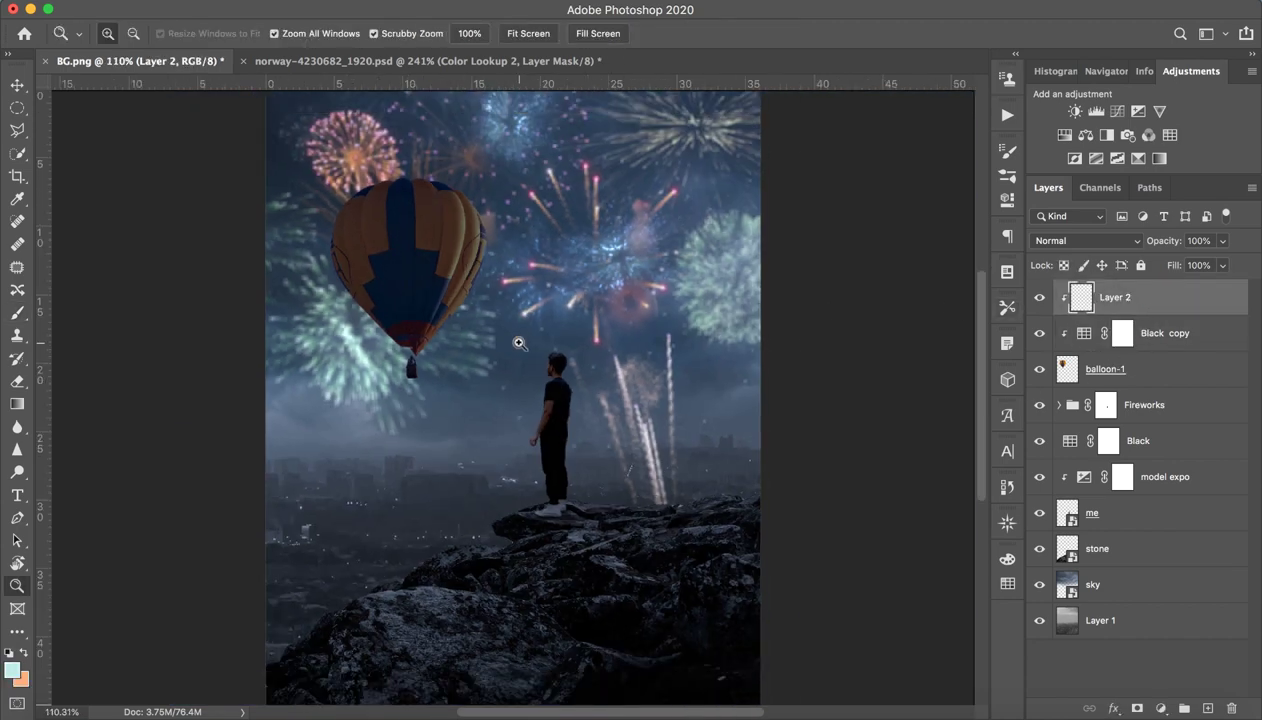
pyautogui.moveTo(512, 339)
pyautogui.mouseDown()
pyautogui.moveTo(411, 313)
pyautogui.moveTo(520, 313)
pyautogui.mouseUp()
pyautogui.press('b')
pyautogui.moveTo(315, 211); pyautogui.dragTo(460, 375)
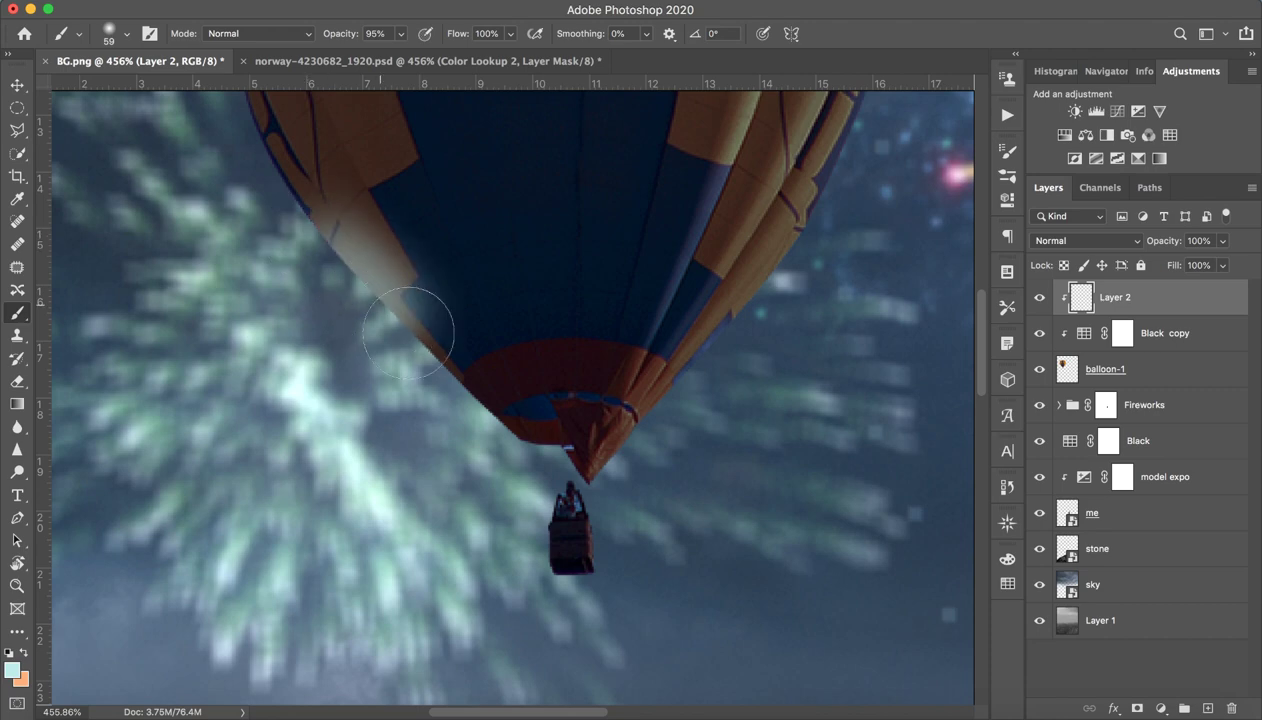
pyautogui.hotkey('ctrl', 'z')
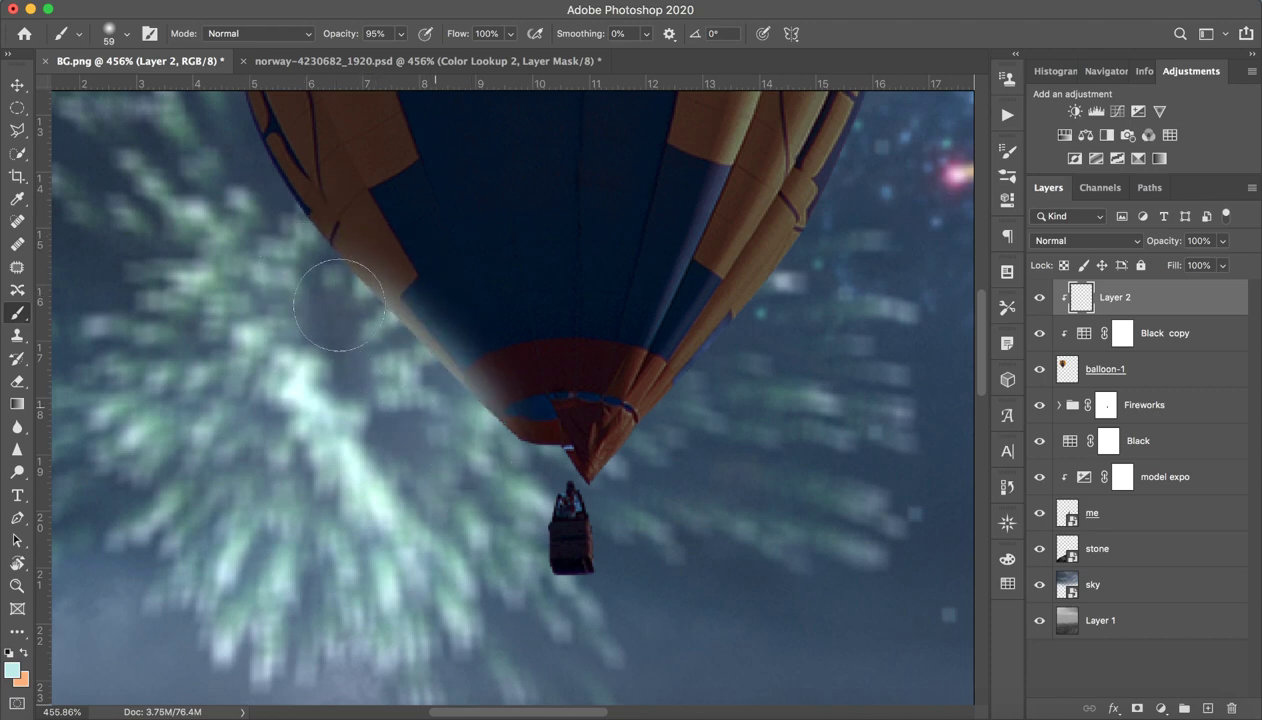
# Step: Sample a tan colour and paint warm light along the balloon's right edge down to its base
pyautogui.scroll(3, 276, 242)
pyautogui.hscroll(-2, 276, 242)
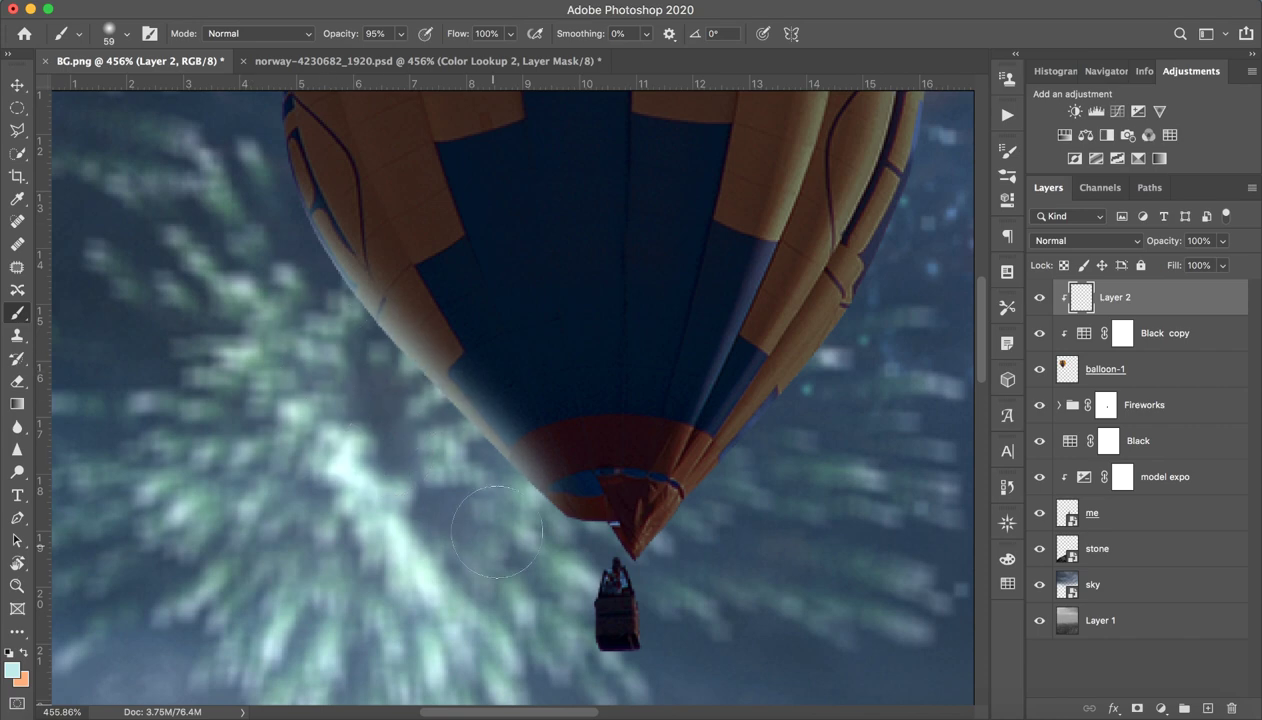
pyautogui.moveTo(797, 339)
pyautogui.mouseDown()
pyautogui.moveTo(592, 422)
pyautogui.moveTo(437, 394)
pyautogui.moveTo(654, 344)
pyautogui.moveTo(570, 348)
pyautogui.moveTo(594, 355)
pyautogui.moveTo(577, 352)
pyautogui.moveTo(671, 328)
pyautogui.mouseUp()
pyautogui.press('b')
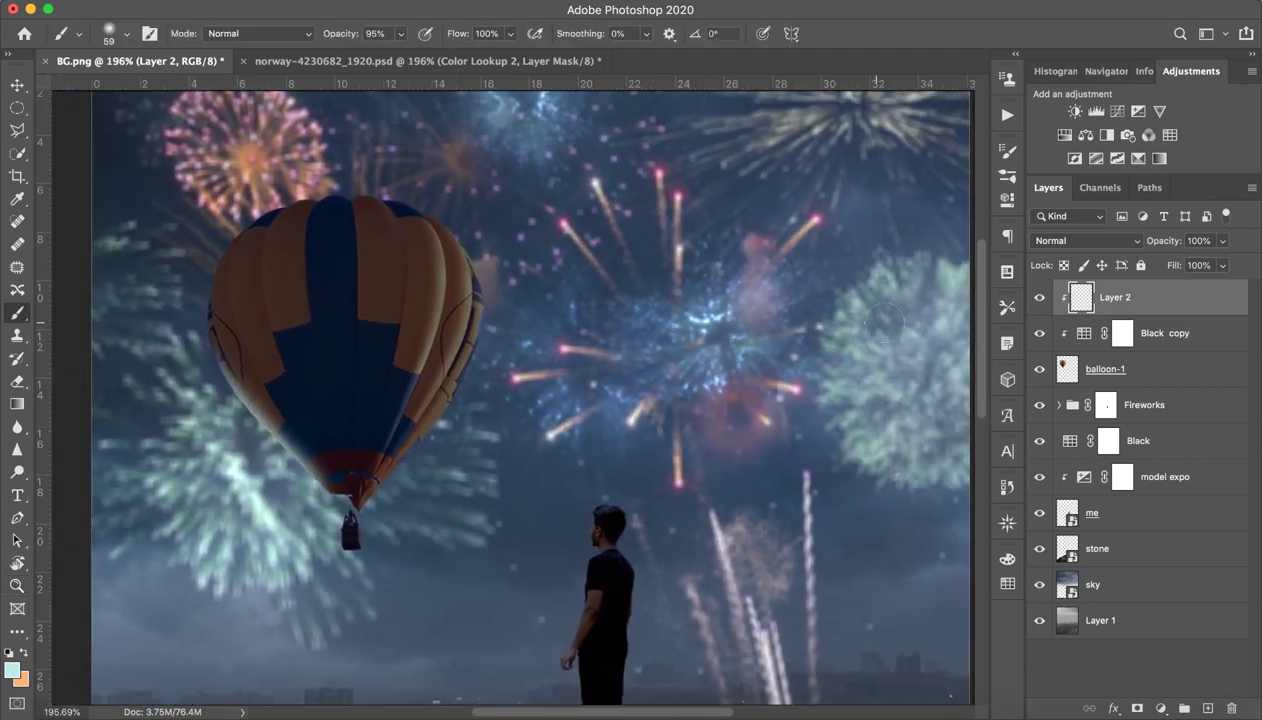
pyautogui.keyDown('alt'); pyautogui.click(535, 372); pyautogui.keyUp('alt')
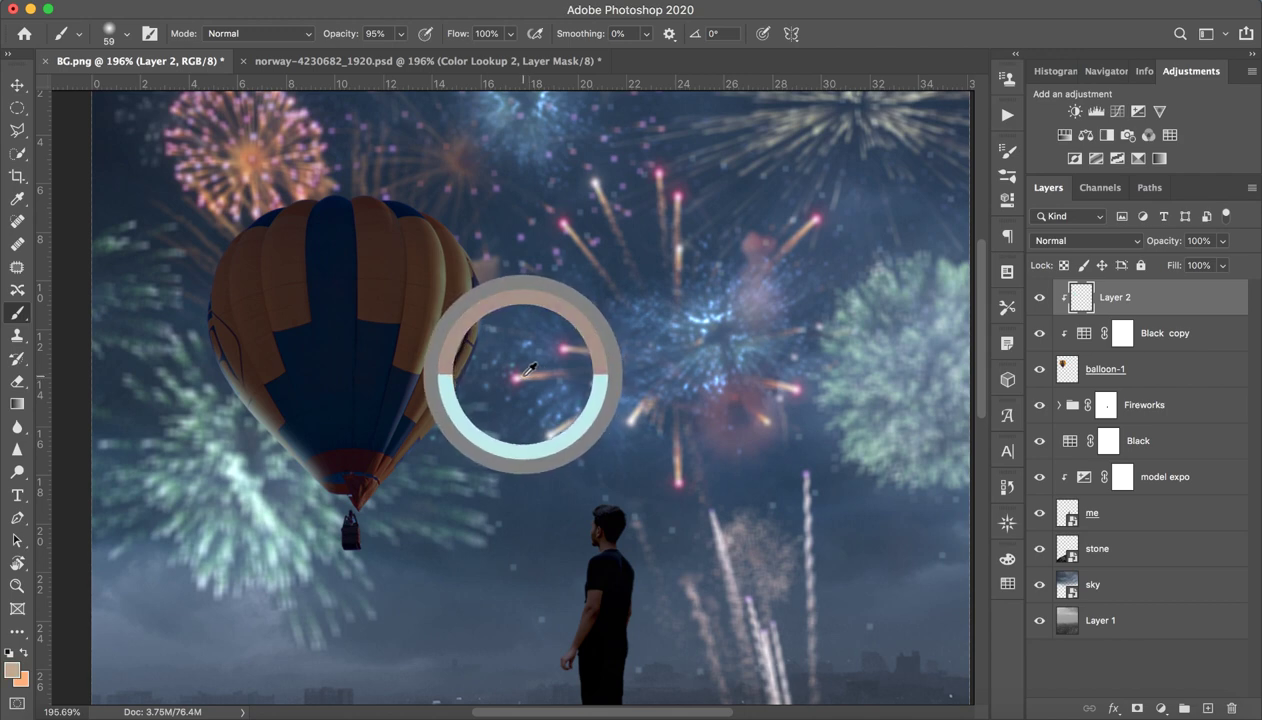
pyautogui.moveTo(397, 489)
pyautogui.mouseDown()
pyautogui.moveTo(484, 362)
pyautogui.moveTo(518, 272)
pyautogui.mouseUp()
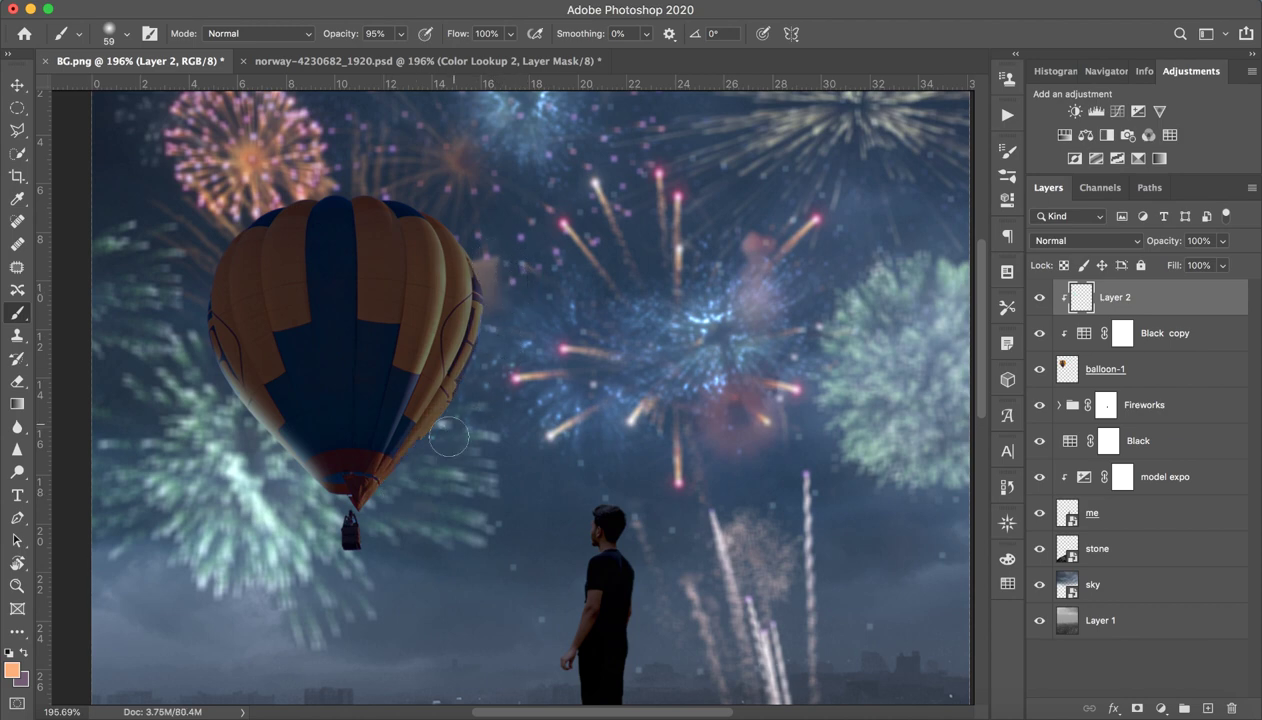
pyautogui.hotkey('ctrl', 'z')
pyautogui.moveTo(410, 470); pyautogui.dragTo(475, 229)
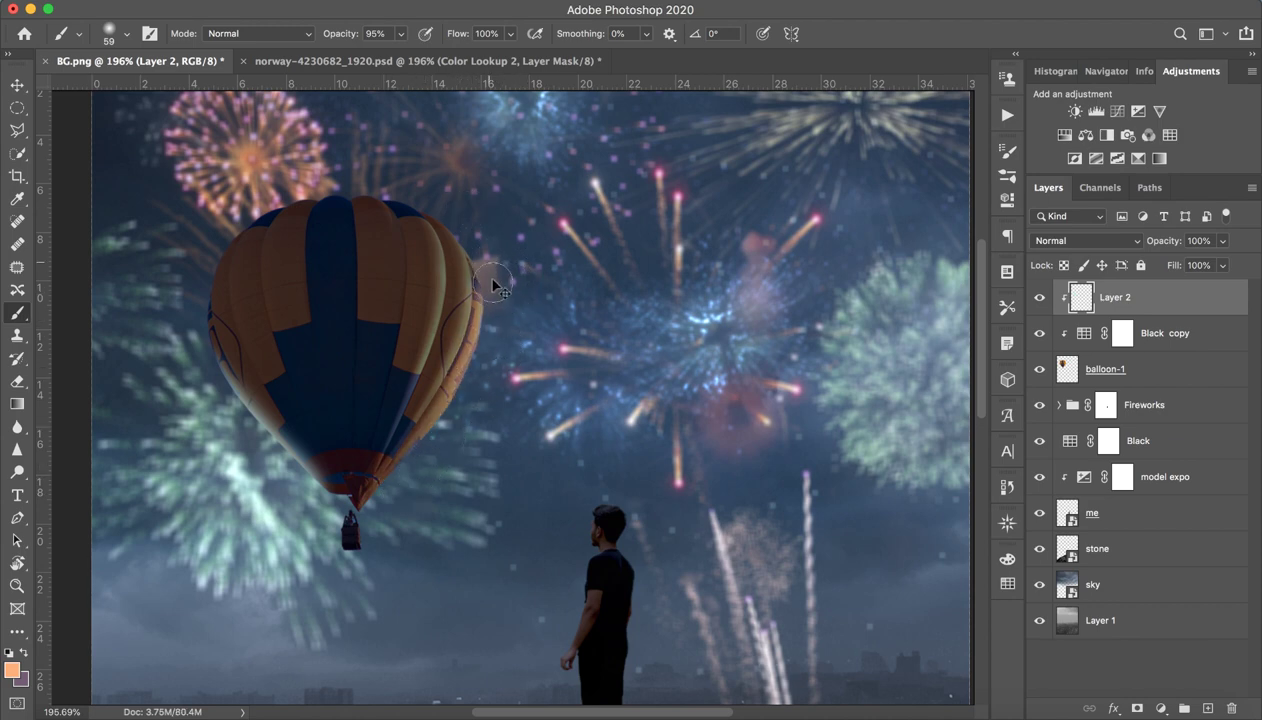
pyautogui.hotkey('ctrl', 'z')
pyautogui.moveTo(490, 285); pyautogui.dragTo(422, 457)
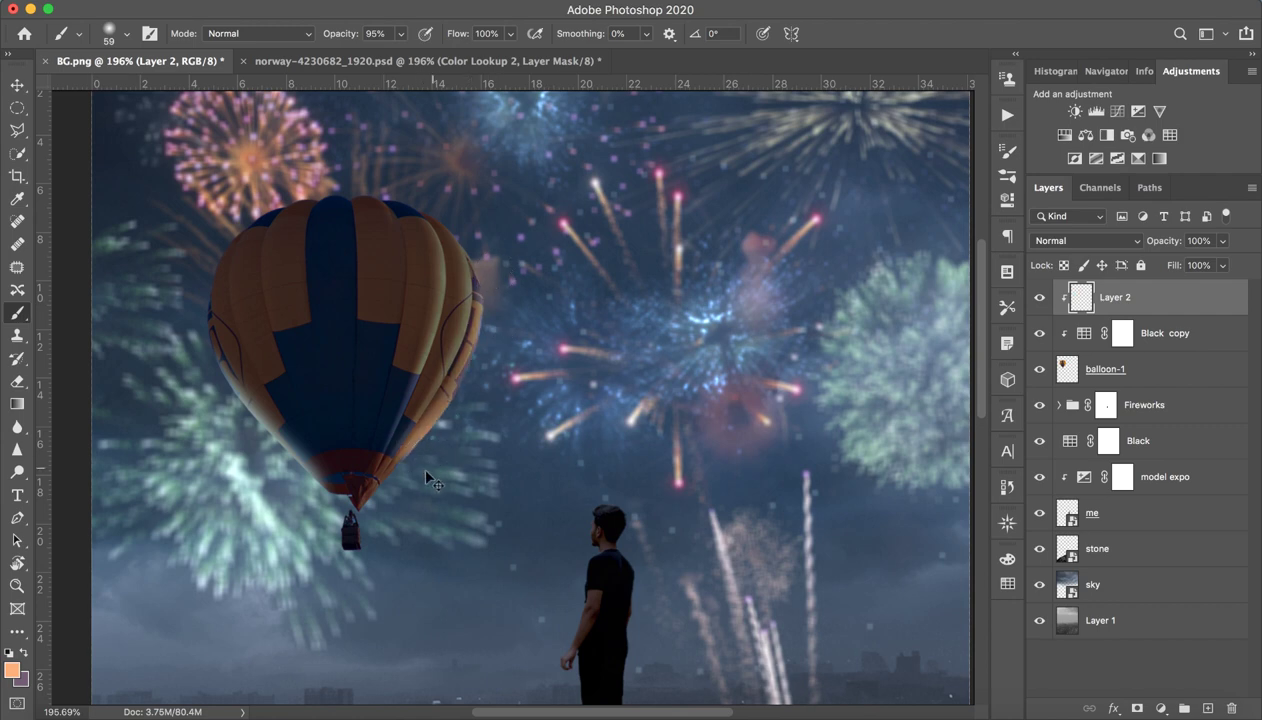
pyautogui.hotkey('ctrl', 'z')
pyautogui.hotkey('ctrl', 'z')
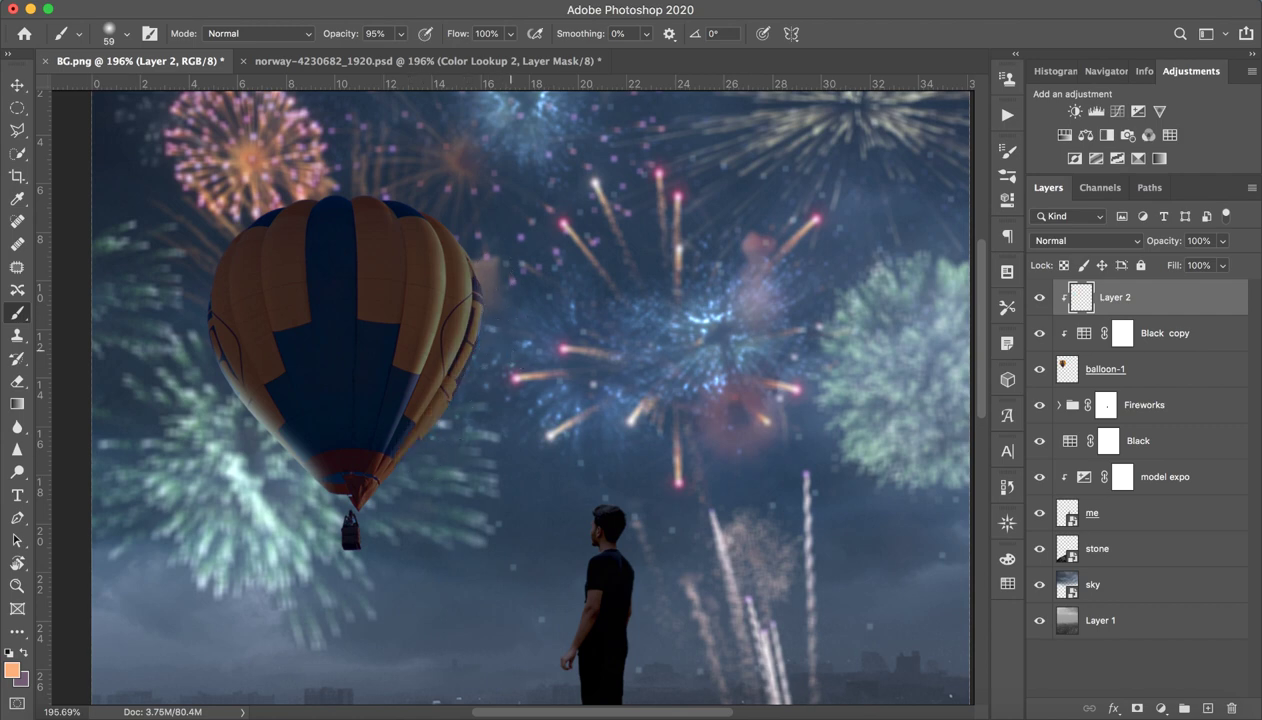
# Step: Compare the balloon against the norway reference, then swap colours and sample a blue in BG.png
pyautogui.click(450, 61)
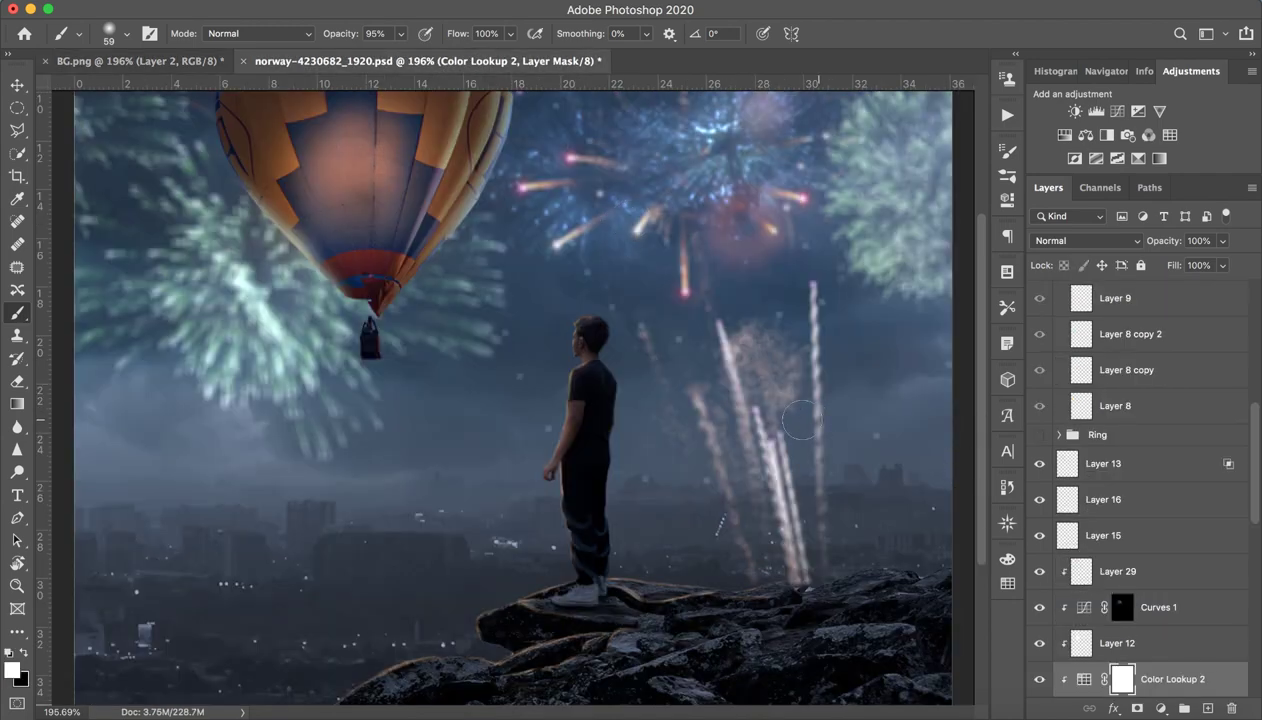
pyautogui.click(200, 61)
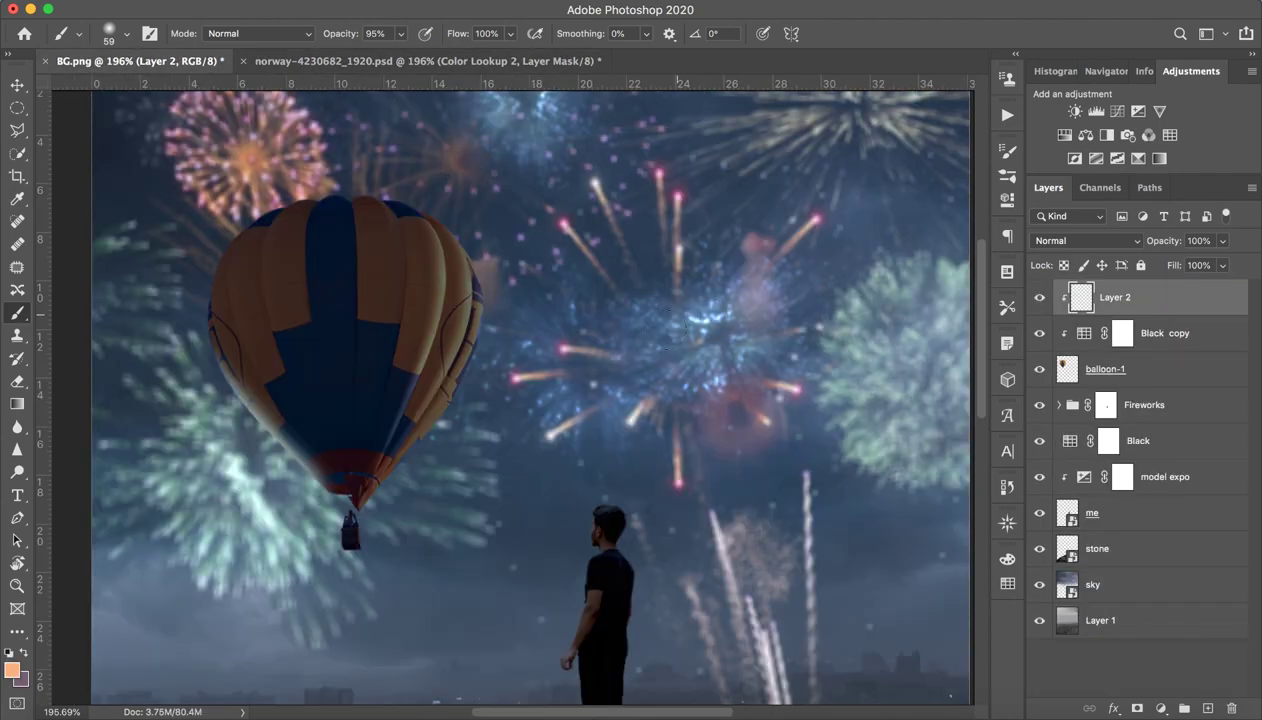
pyautogui.press('x')
pyautogui.moveTo(879, 351); pyautogui.dragTo(697, 309)
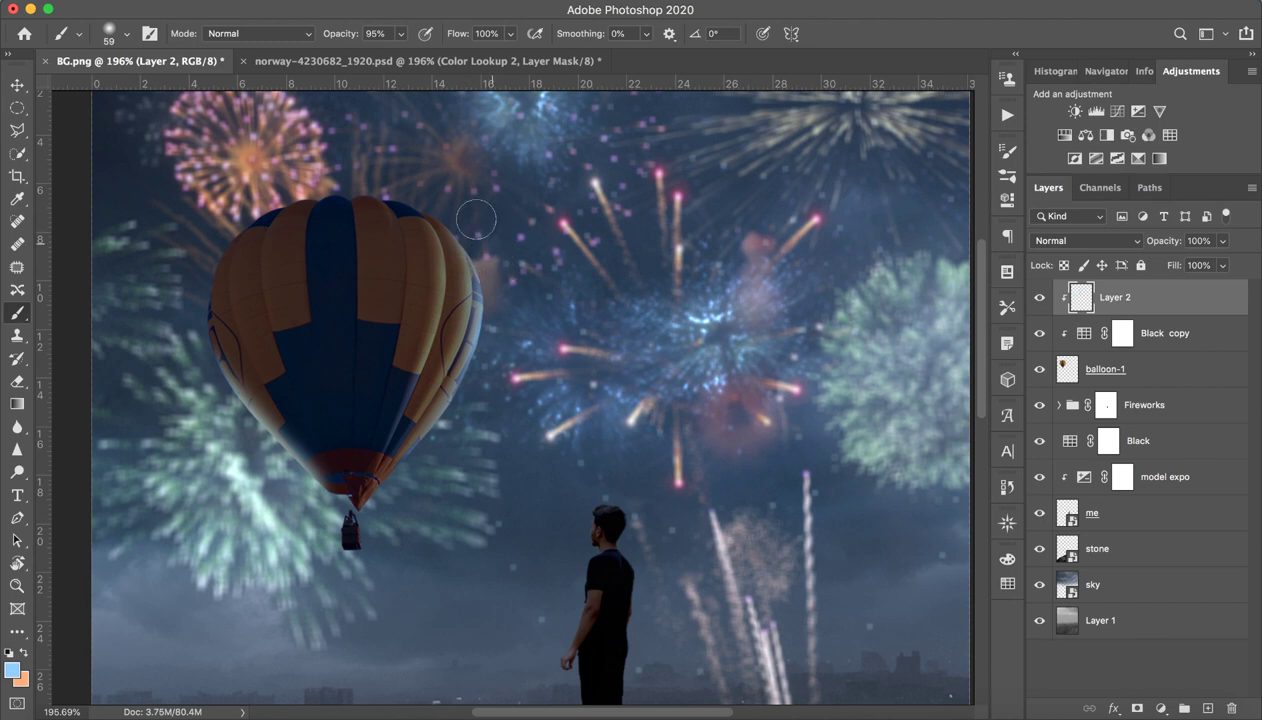
# Step: Sample a warm orange from the fireworks above the balloon and zoom out to the whole image
pyautogui.moveTo(342, 112); pyautogui.dragTo(465, 187)
pyautogui.hotkey('ctrl', 'r')
pyautogui.moveTo(365, 224); pyautogui.dragTo(367, 238)
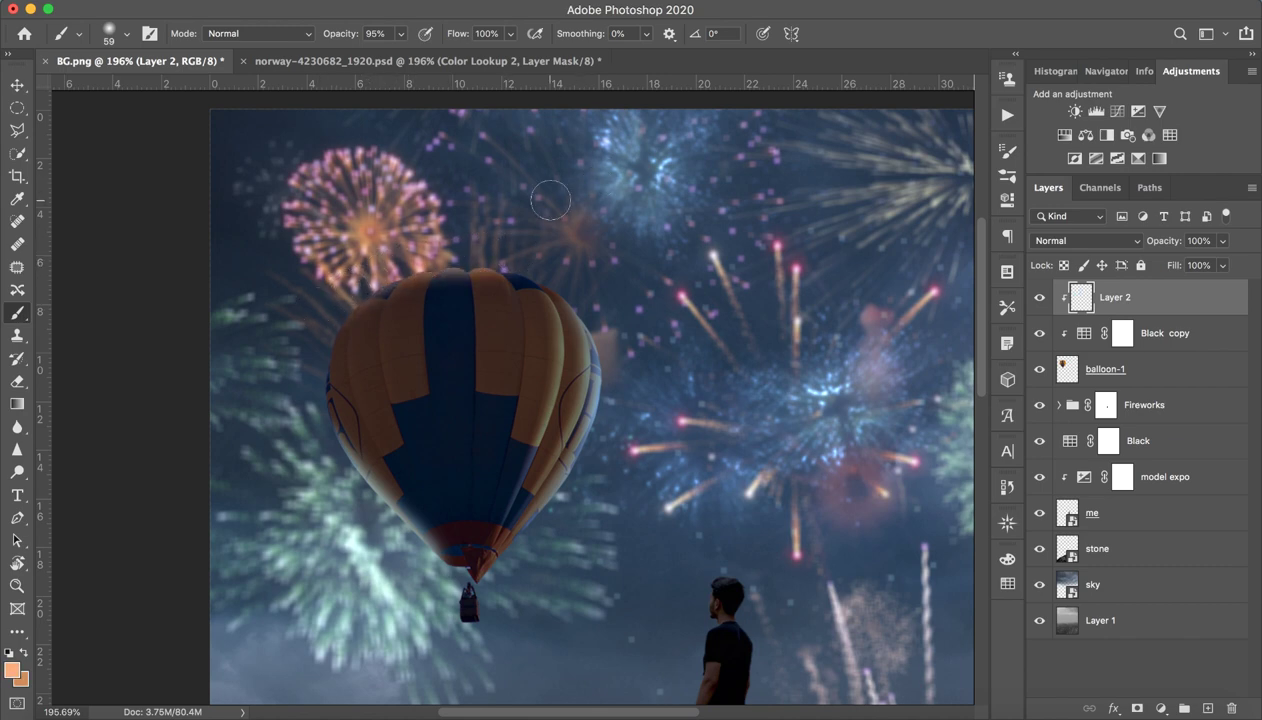
pyautogui.press('z')
pyautogui.moveTo(683, 230); pyautogui.dragTo(483, 310)
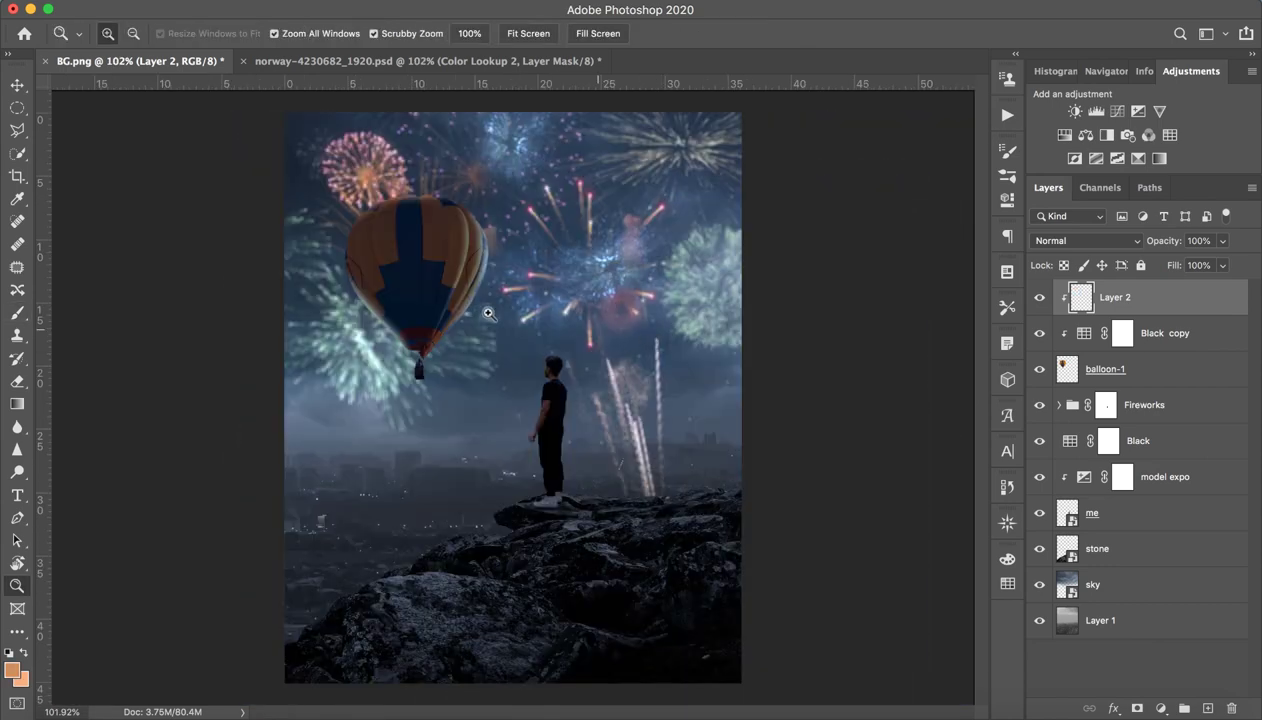
# Step: Toggle Layer 2 to compare the balloon before and after its warm glow, leaving it visible
pyautogui.press('b')
pyautogui.click(1039, 298)
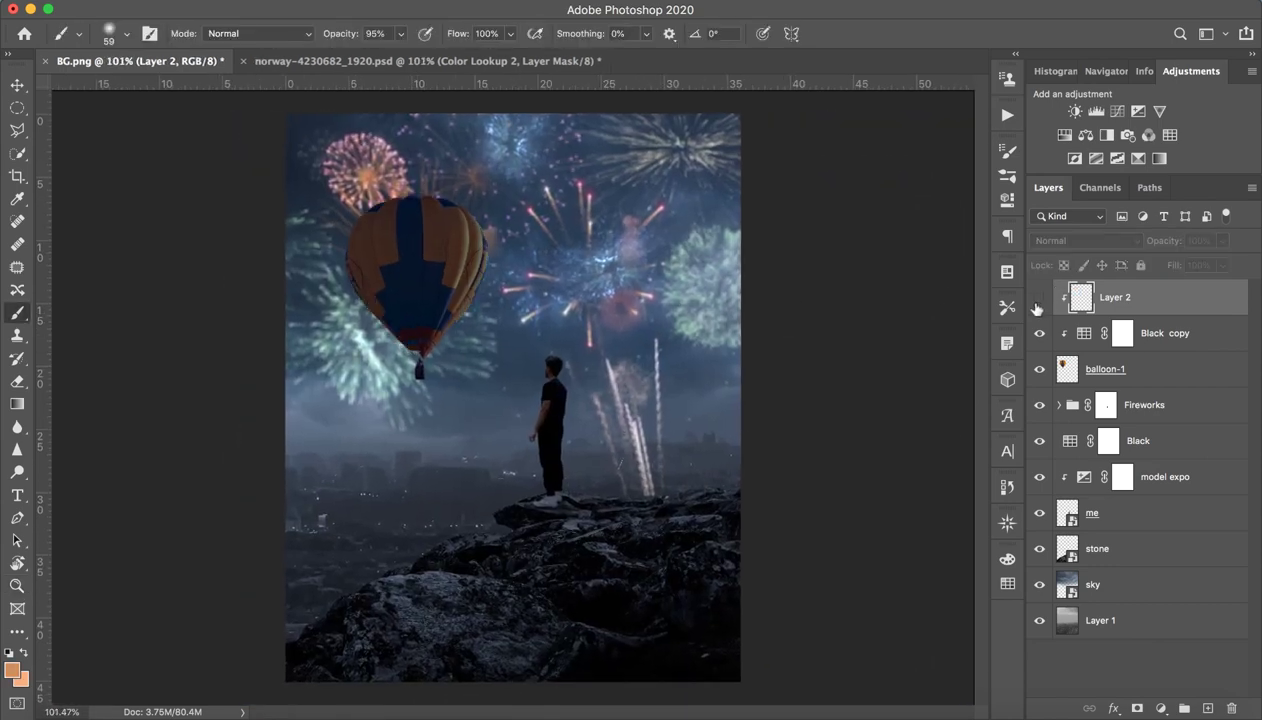
pyautogui.click(1039, 298)
pyautogui.click(1039, 298)
# Step: Toggle Layers 13, 16, 29, 12 and Curves 1 in the norway reference to study its balloon lighting
pyautogui.click(420, 61)
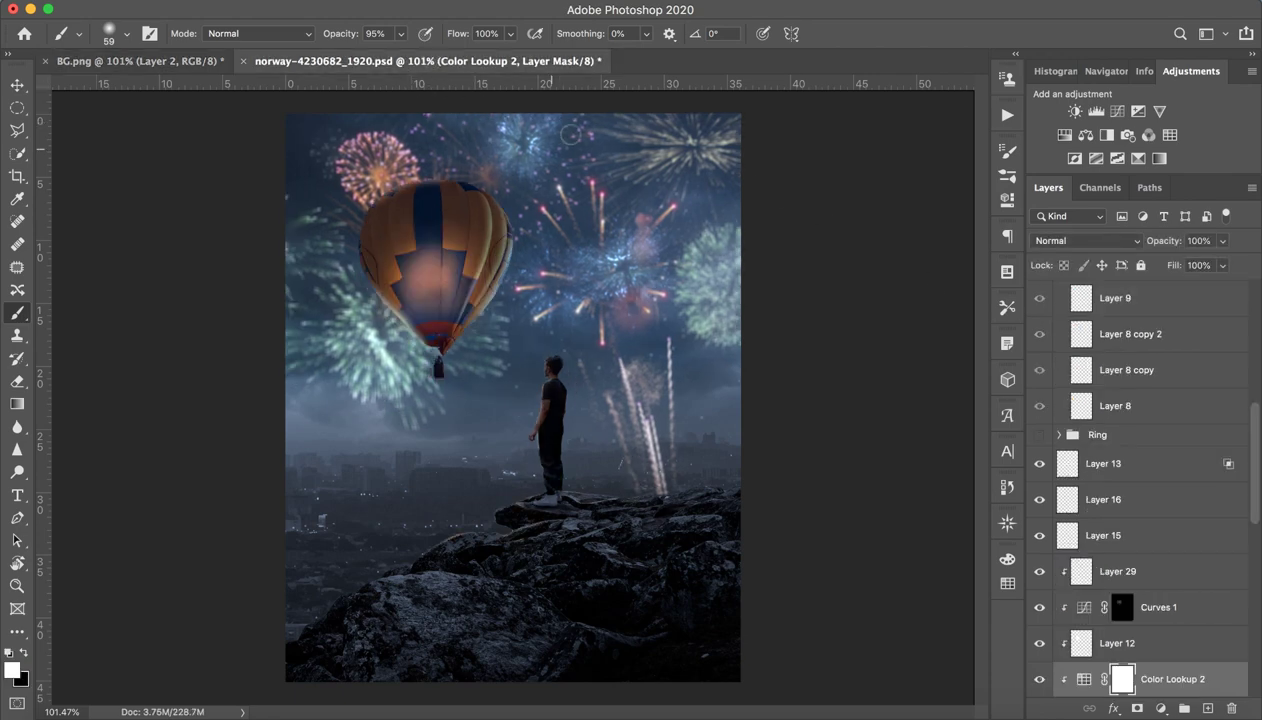
pyautogui.click(1039, 463)
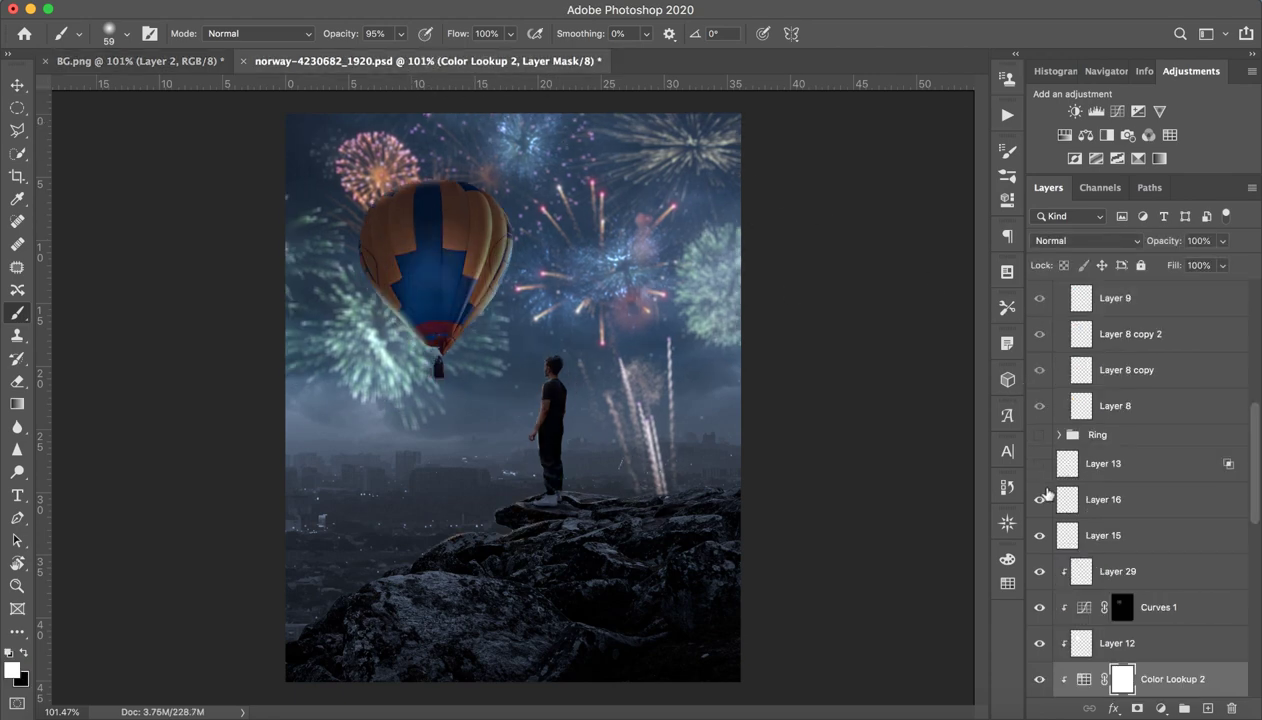
pyautogui.click(1039, 499)
pyautogui.click(1039, 572)
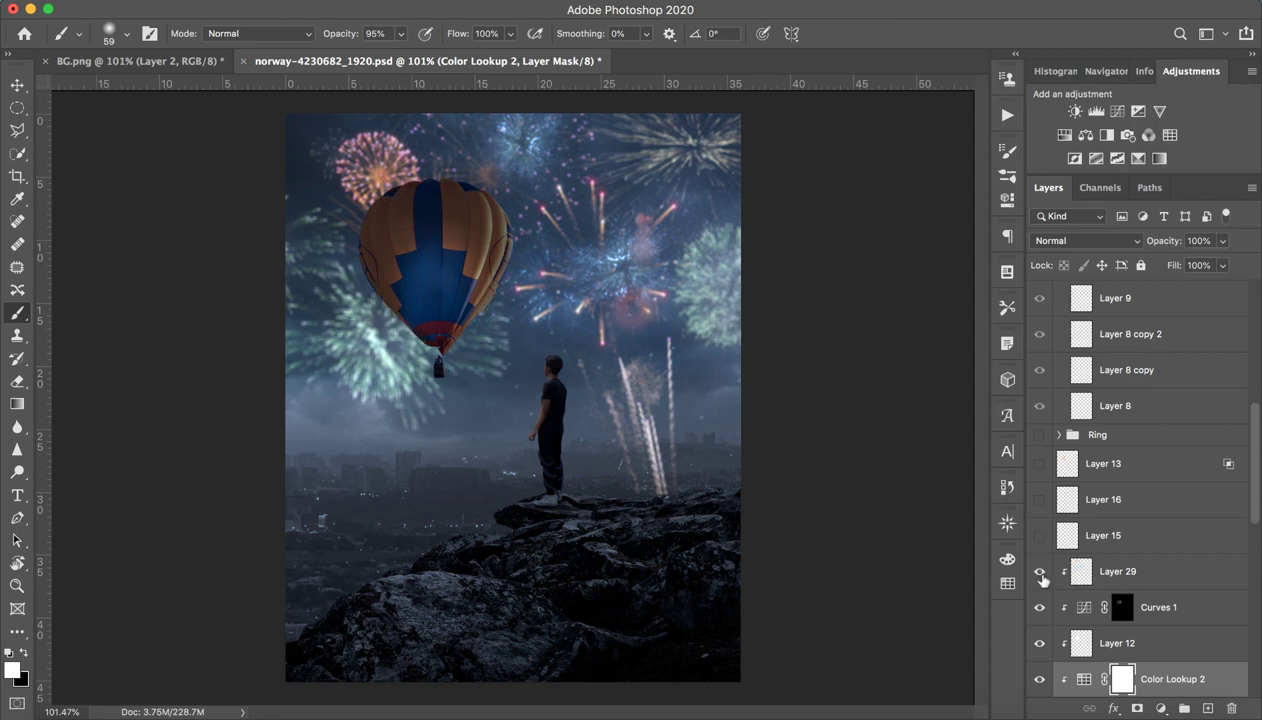
pyautogui.click(1040, 608)
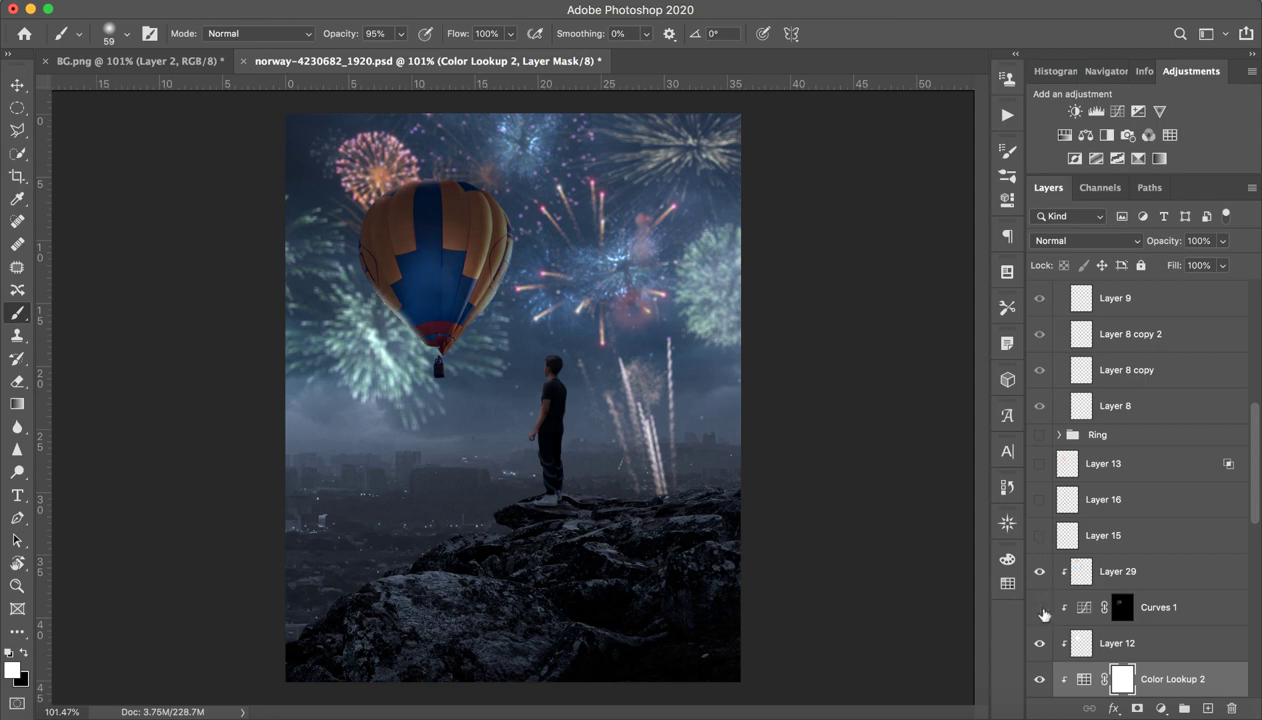
pyautogui.click(1040, 608)
pyautogui.click(1040, 643)
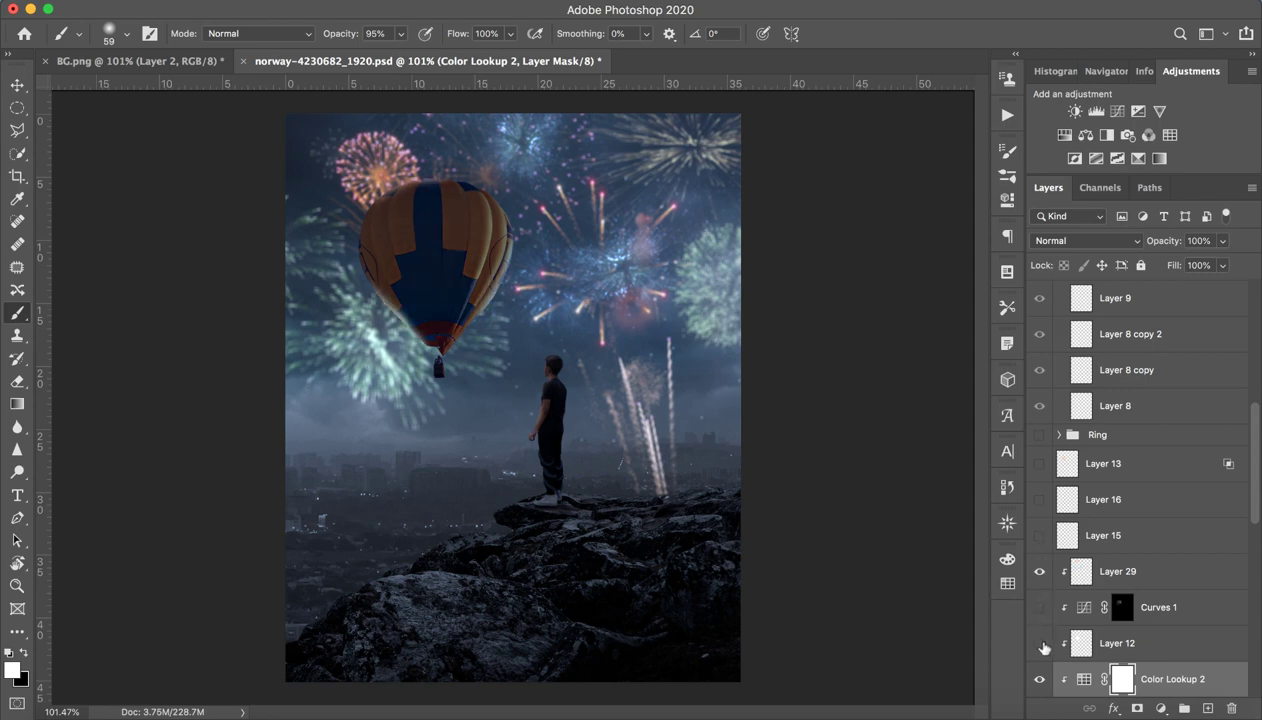
pyautogui.click(1040, 607)
pyautogui.click(1040, 643)
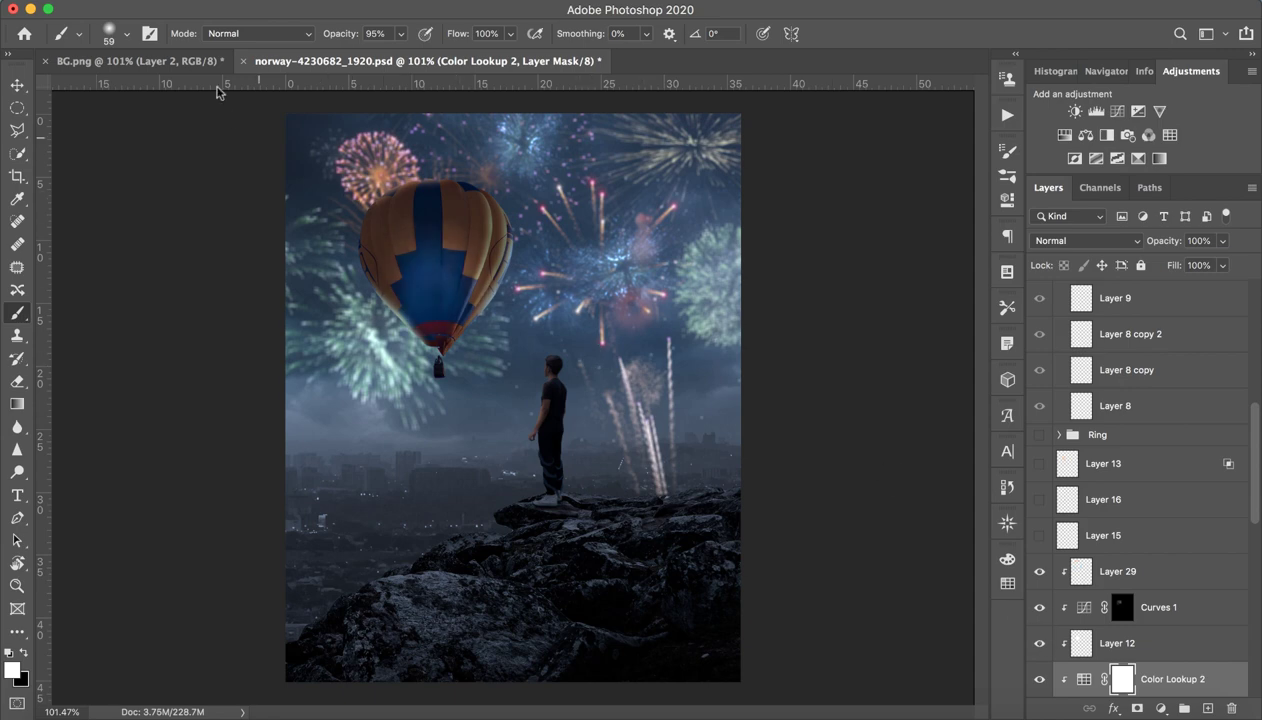
pyautogui.click(150, 61)
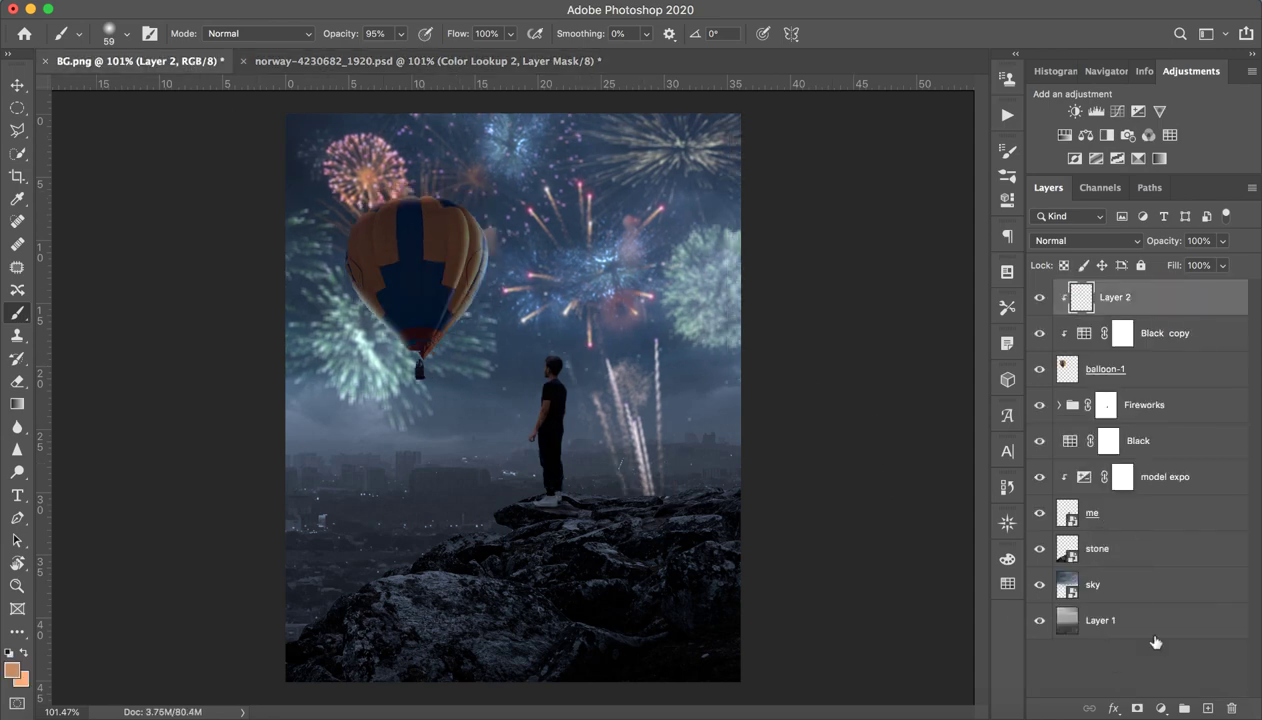
# Step: Add a Curves adjustment with an upward RGB curve and invert its mask to hide it
pyautogui.click(1116, 111)
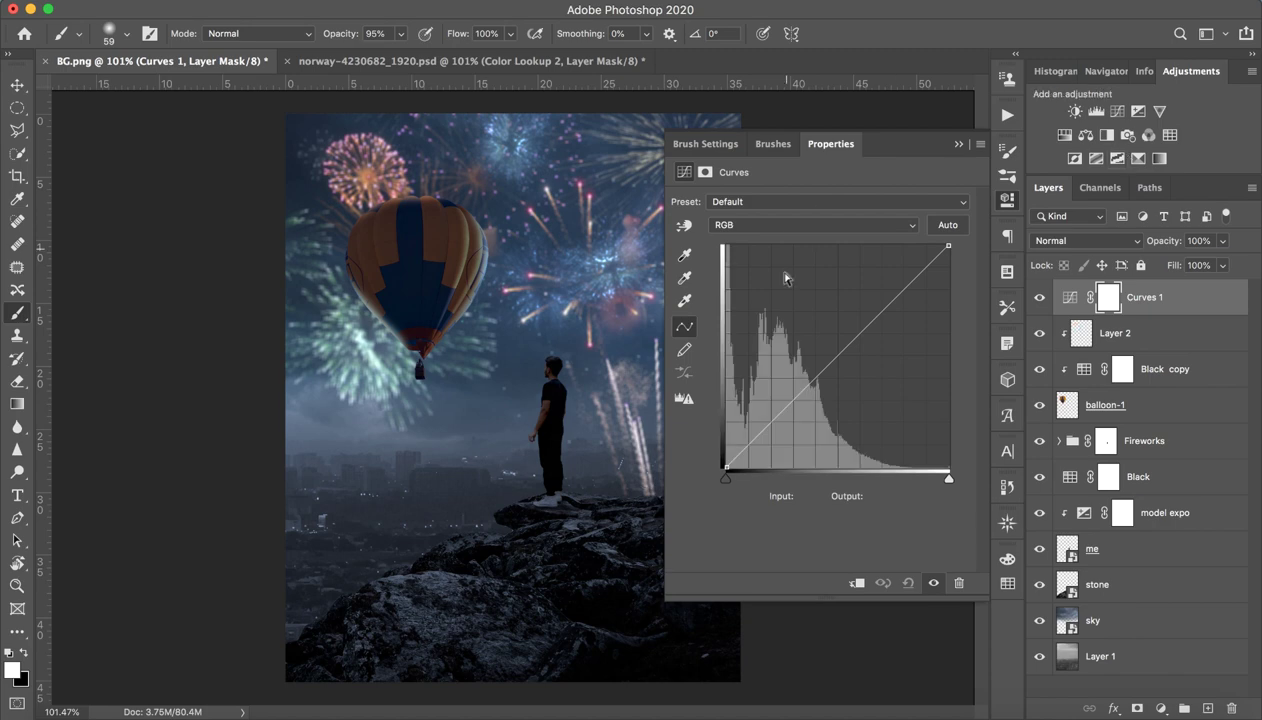
pyautogui.moveTo(837, 356)
pyautogui.mouseDown()
pyautogui.moveTo(795, 325)
pyautogui.moveTo(823, 346)
pyautogui.moveTo(777, 331)
pyautogui.mouseUp()
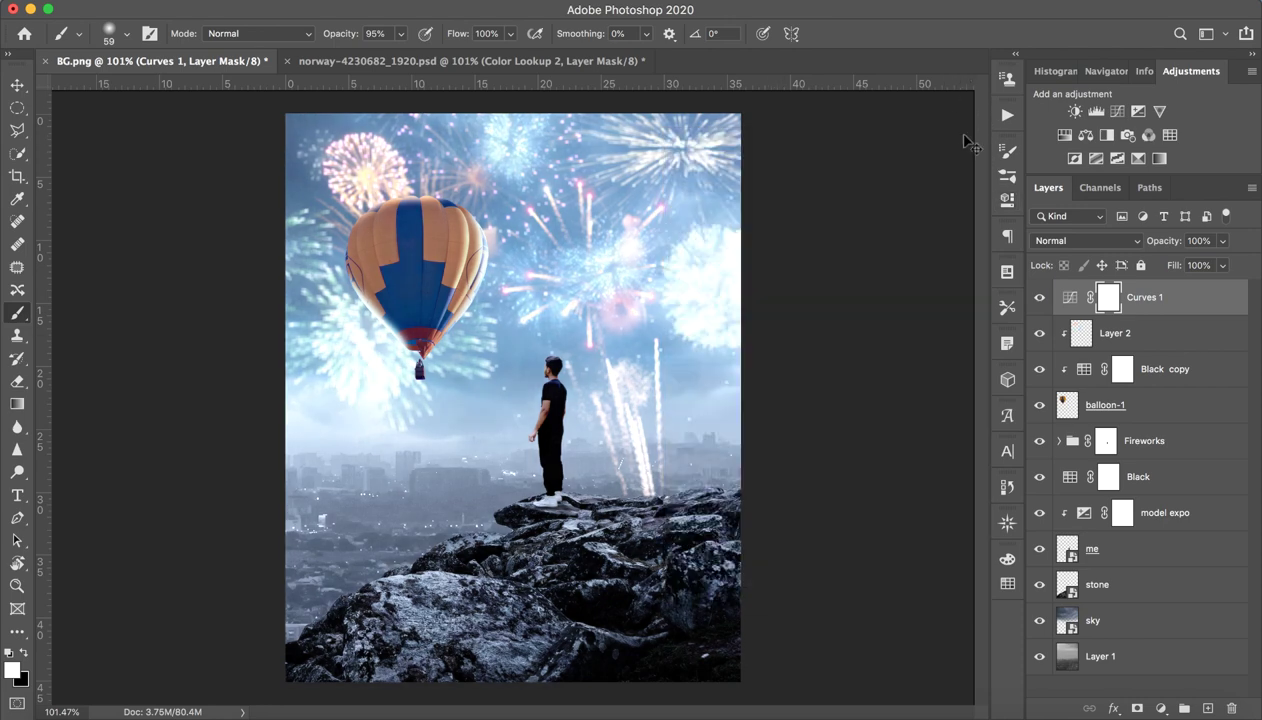
pyautogui.hotkey('ctrl', 'i')
# Step: Frame the balloon, enlarge the brush to paint light back in, and add a new layer
pyautogui.moveTo(417, 256); pyautogui.dragTo(451, 256)
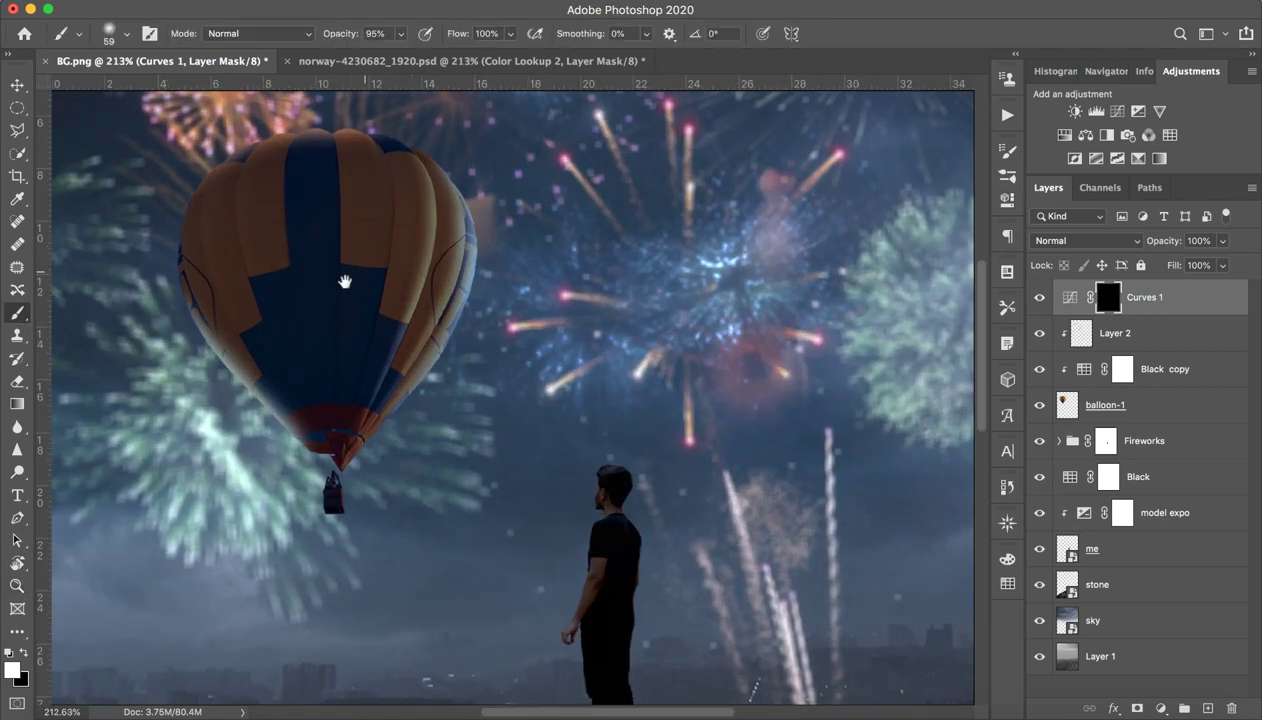
pyautogui.moveTo(344, 282)
pyautogui.mouseDown()
pyautogui.moveTo(408, 290)
pyautogui.moveTo(338, 293)
pyautogui.moveTo(412, 303)
pyautogui.moveTo(414, 360)
pyautogui.moveTo(344, 338)
pyautogui.moveTo(385, 400)
pyautogui.moveTo(409, 324)
pyautogui.moveTo(423, 332)
pyautogui.moveTo(409, 315)
pyautogui.moveTo(416, 344)
pyautogui.moveTo(394, 281)
pyautogui.mouseUp()
pyautogui.press(']')
pyautogui.press(']')
pyautogui.press(']')
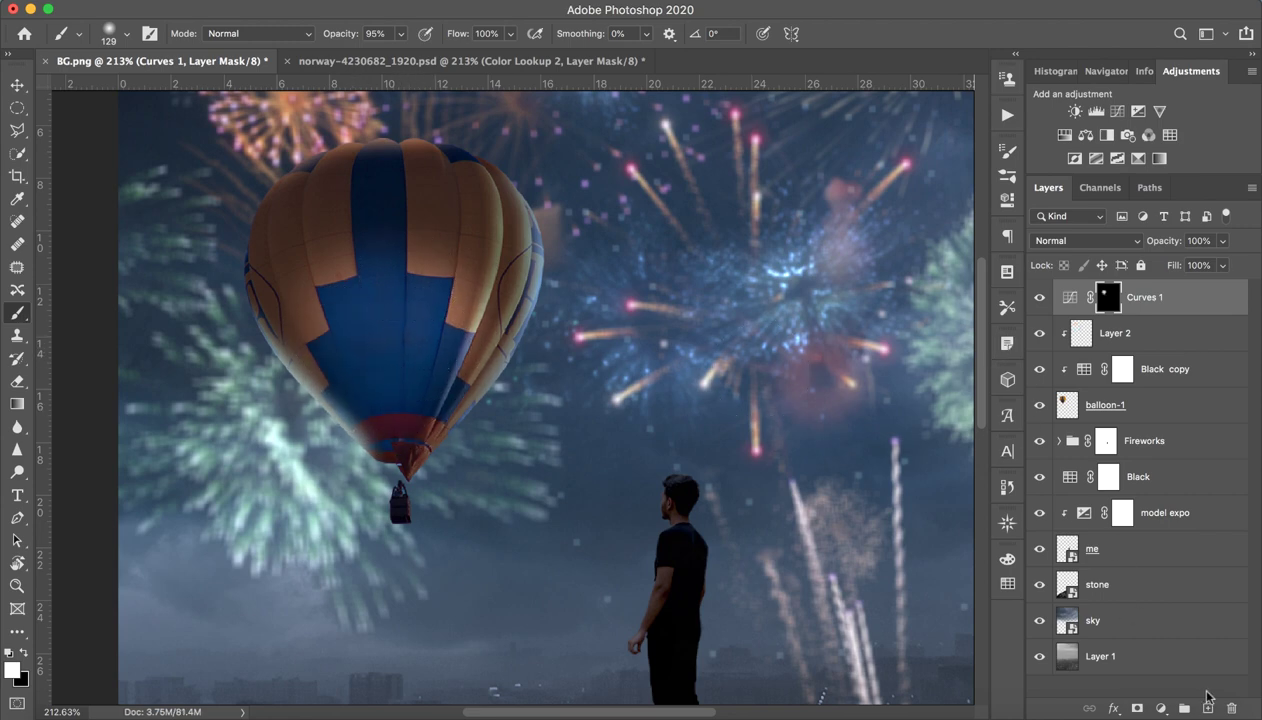
pyautogui.click(1207, 707)
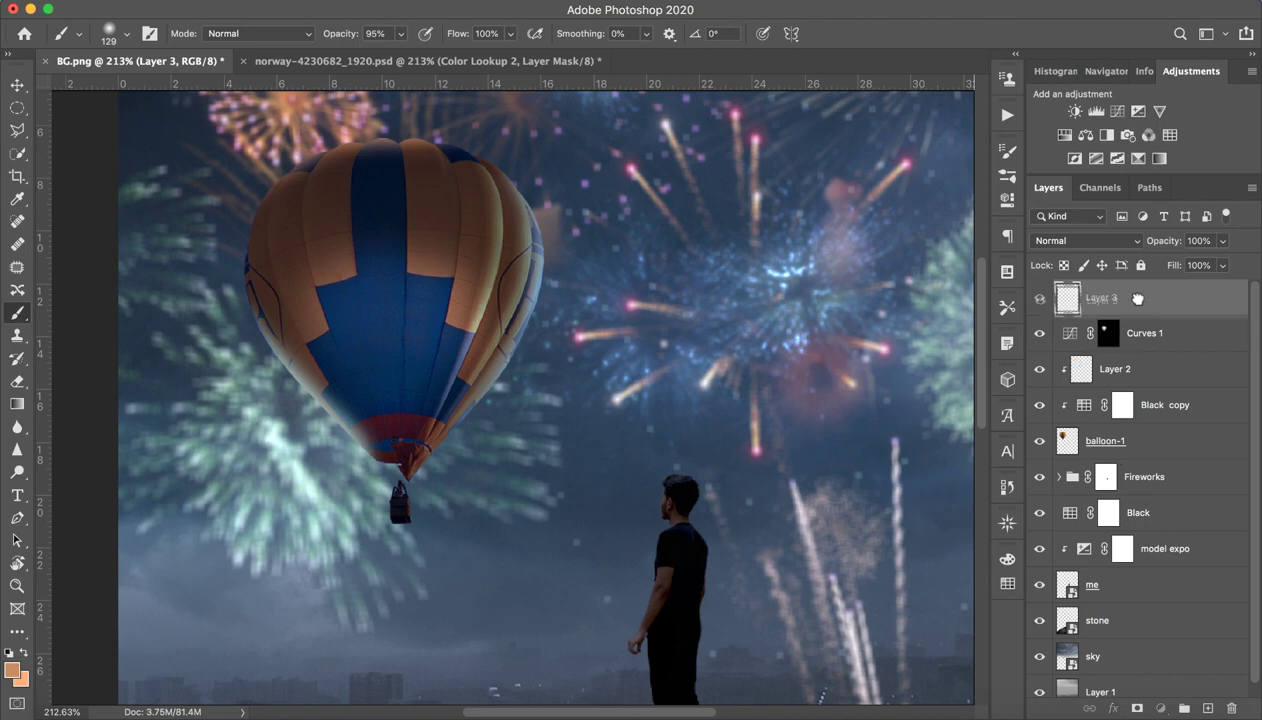
# Step: Clip Layer 3 beneath Curves 1 and set the foreground colour to pure white
pyautogui.moveTo(1105, 300); pyautogui.dragTo(1129, 337)
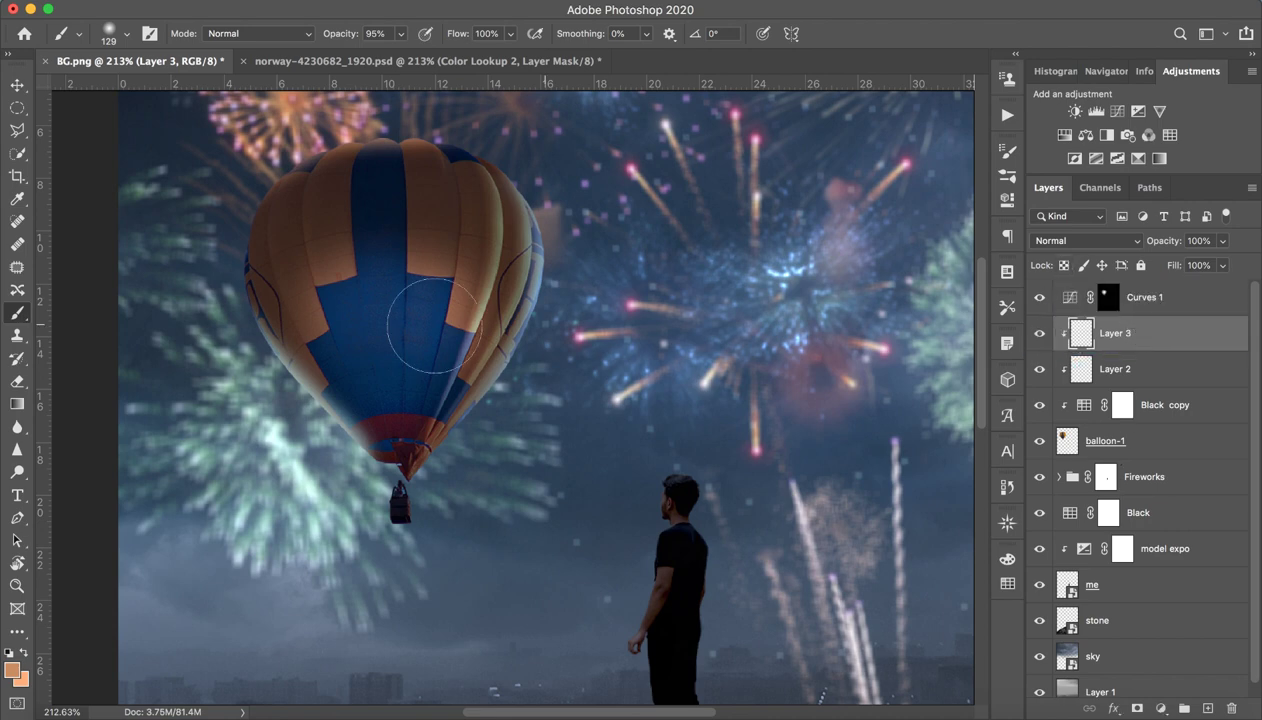
pyautogui.click(13, 668)
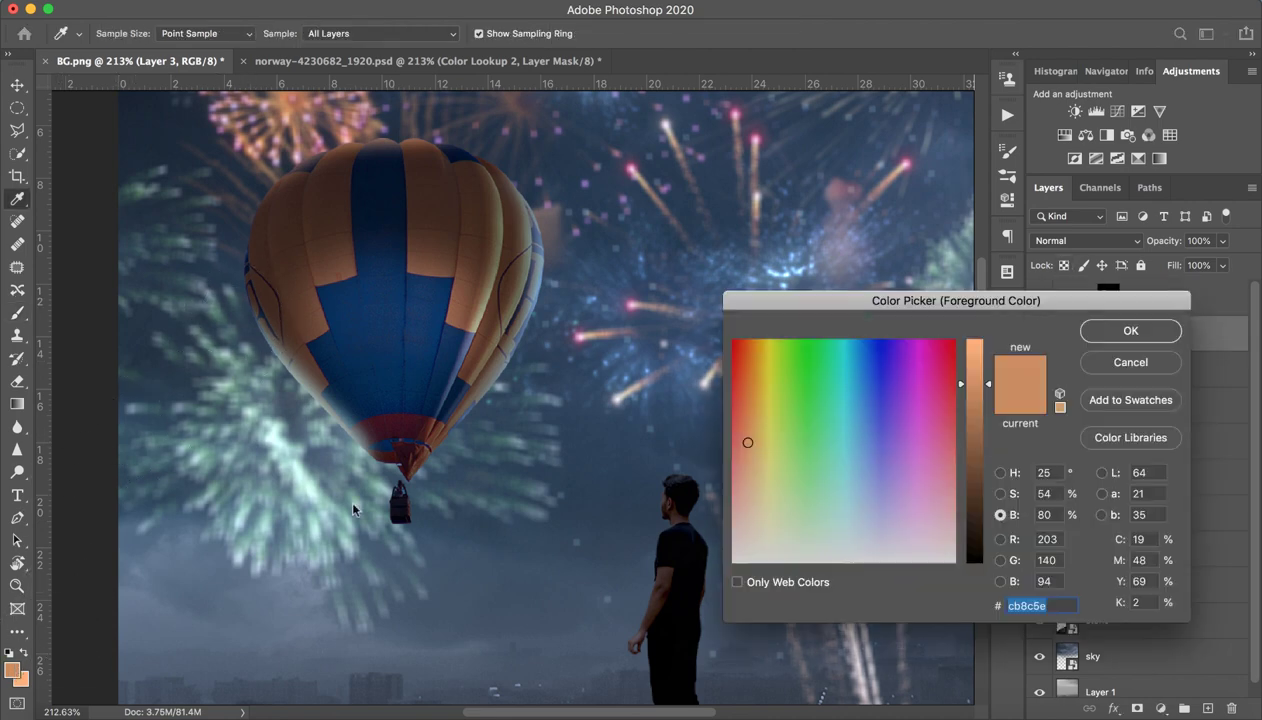
pyautogui.click(665, 577)
pyautogui.moveTo(982, 392); pyautogui.dragTo(982, 340)
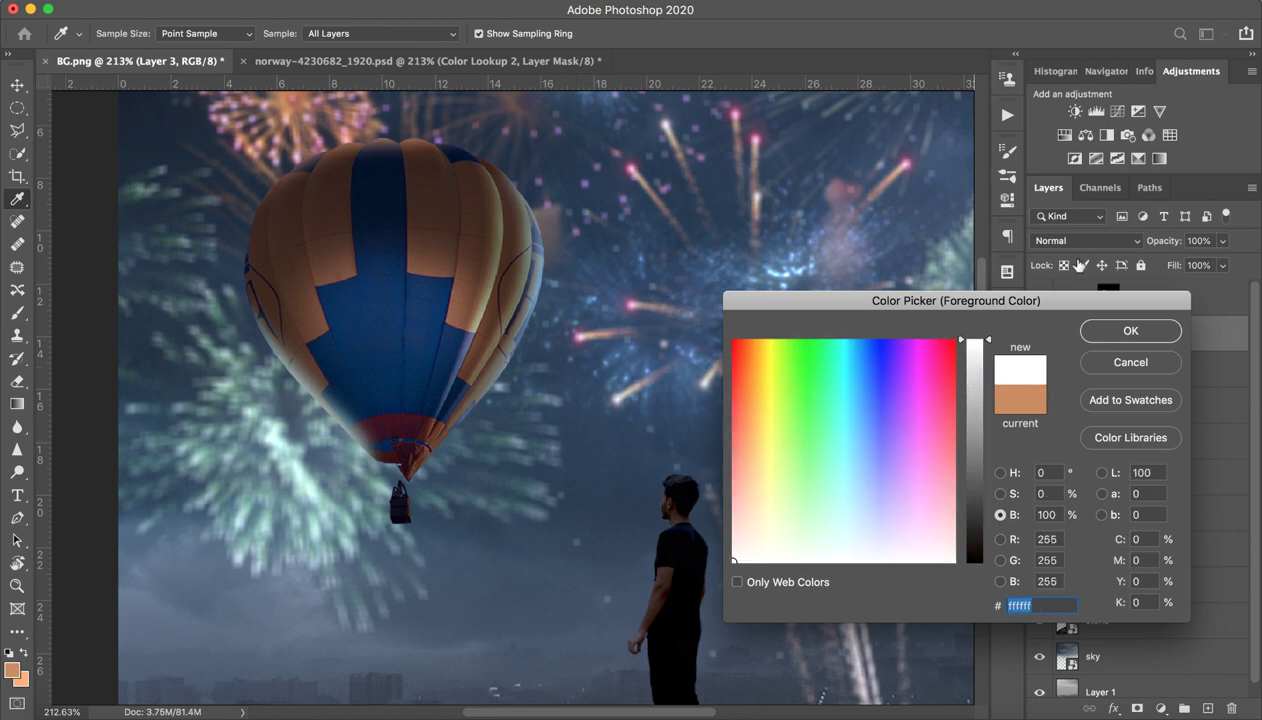
pyautogui.click(1130, 330)
# Step: Test a white stroke on the balloon panel, undo it, and switch Layer 3 toward Overlay blending
pyautogui.click(379, 308)
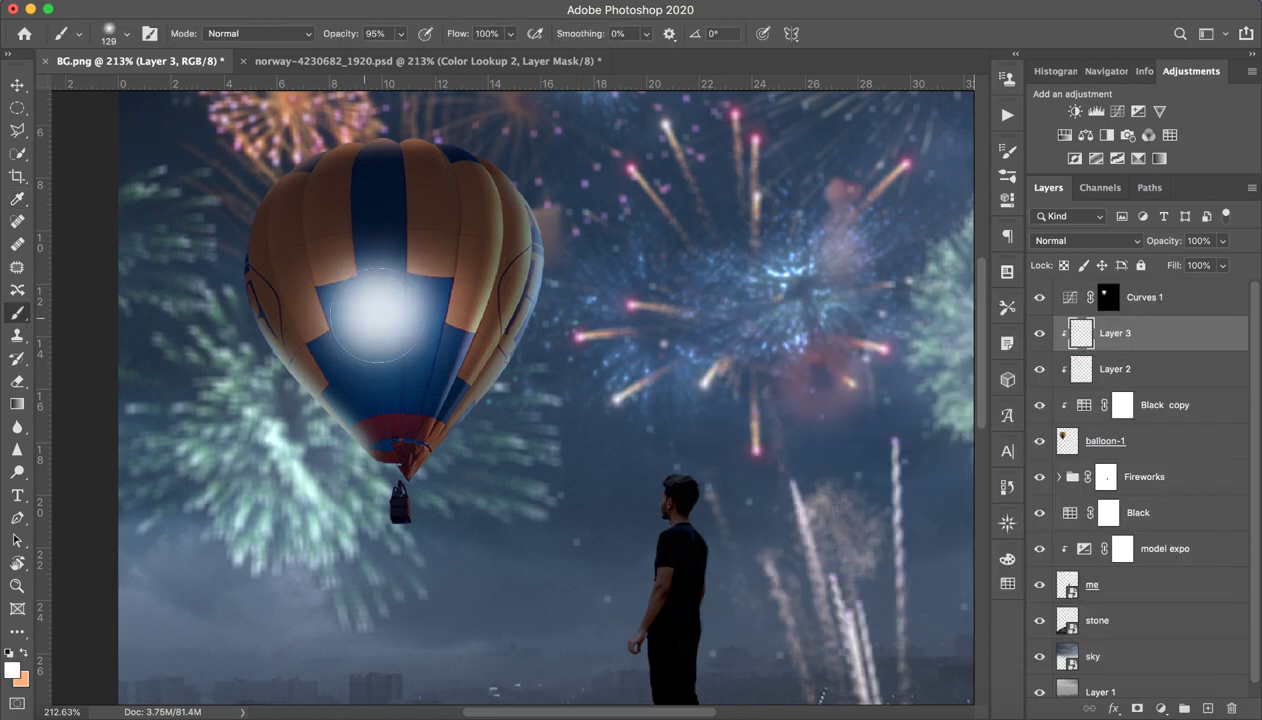
pyautogui.hotkey('ctrl', 'z')
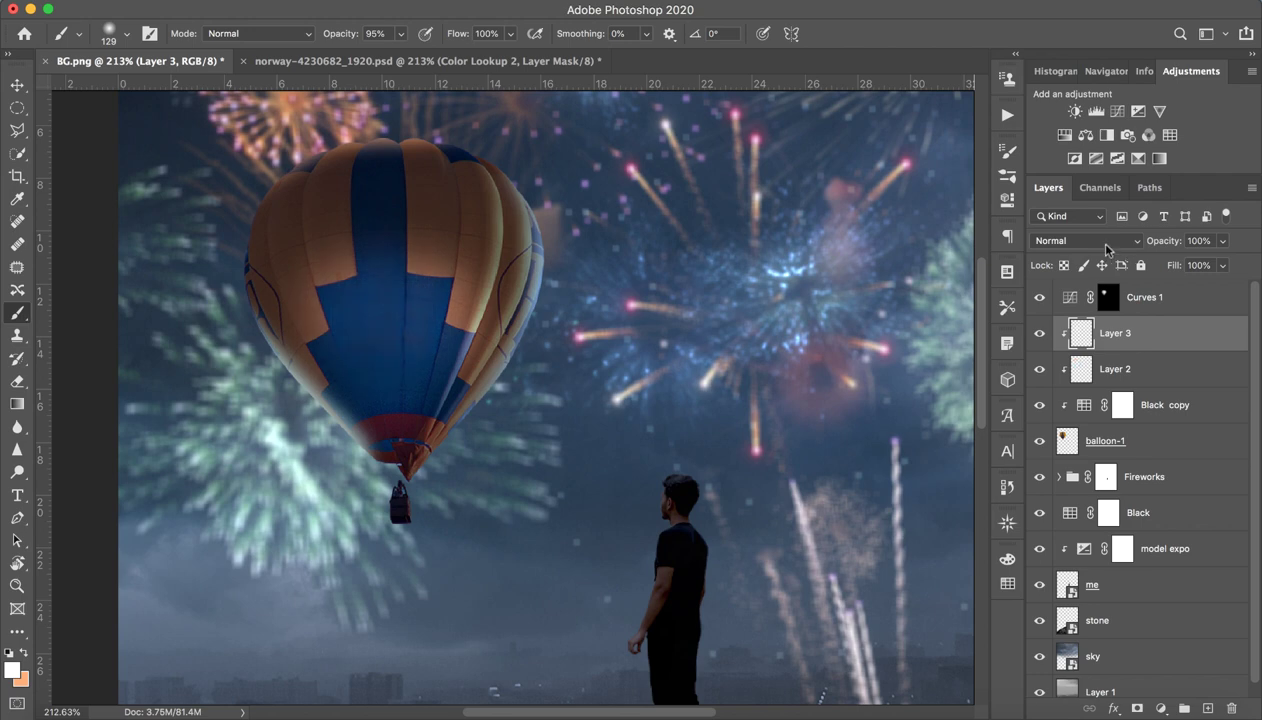
pyautogui.click(1093, 244)
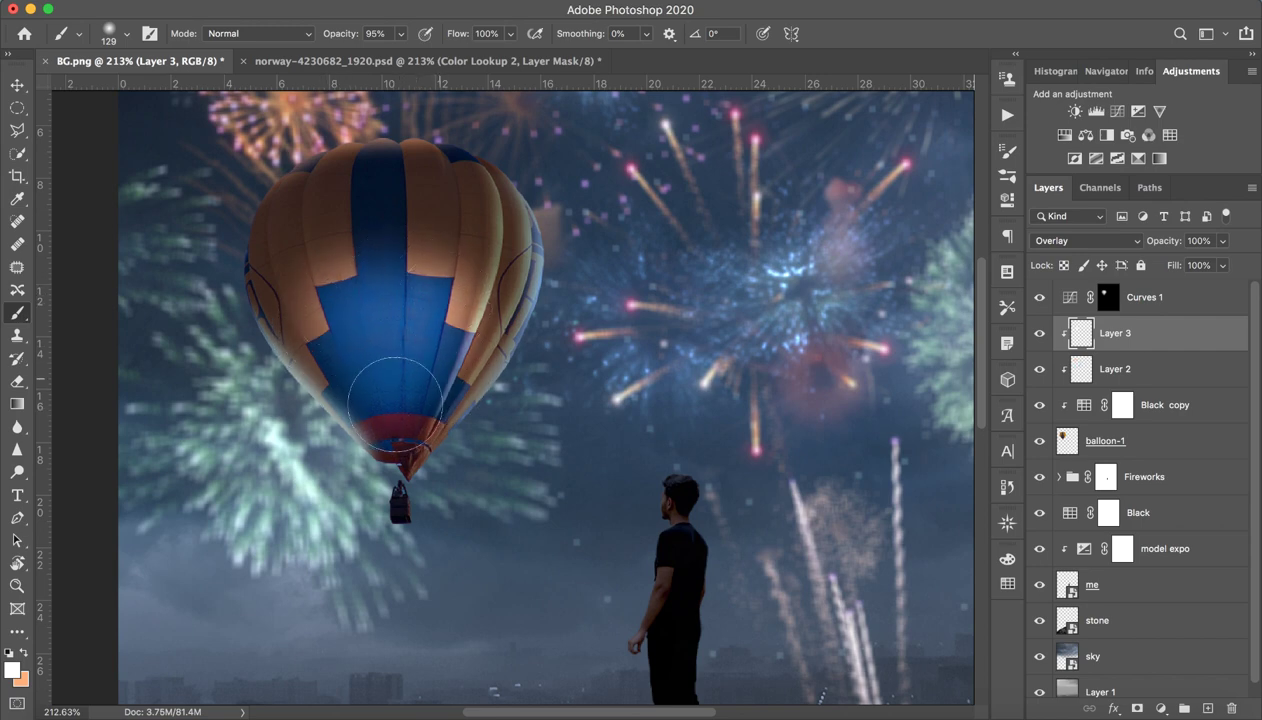
pyautogui.press('z')
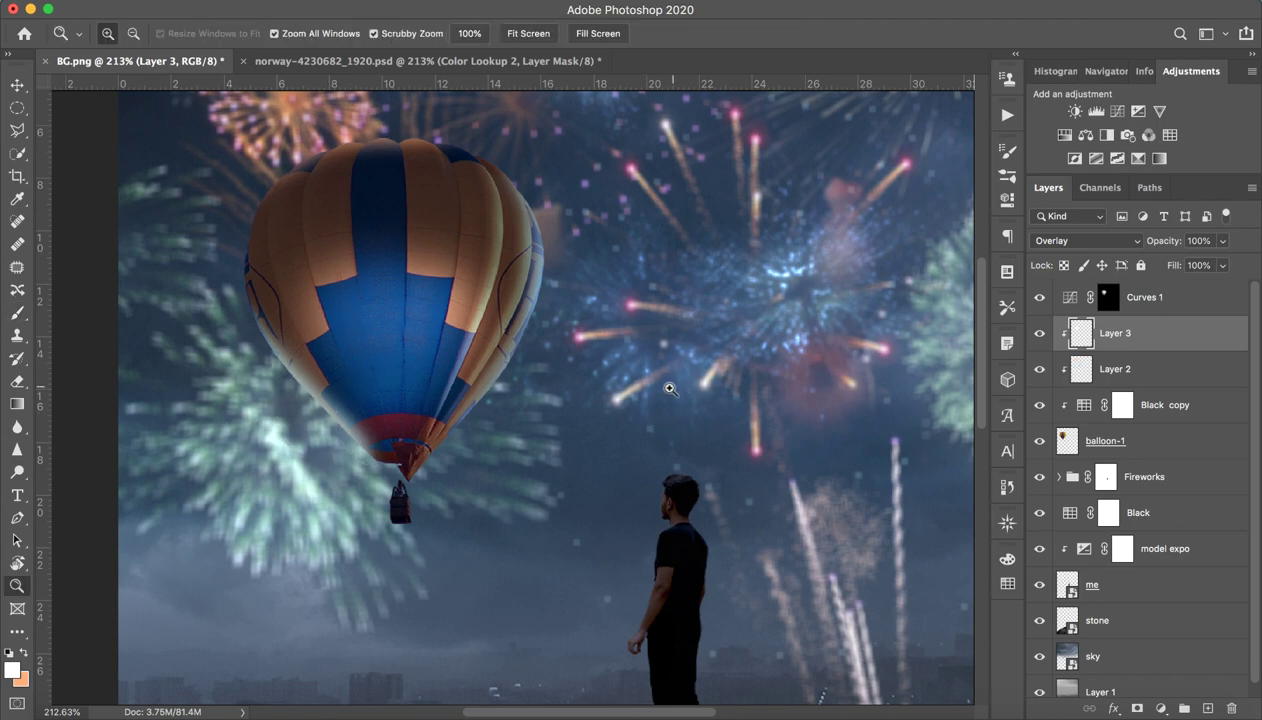
pyautogui.moveTo(668, 388); pyautogui.dragTo(533, 405)
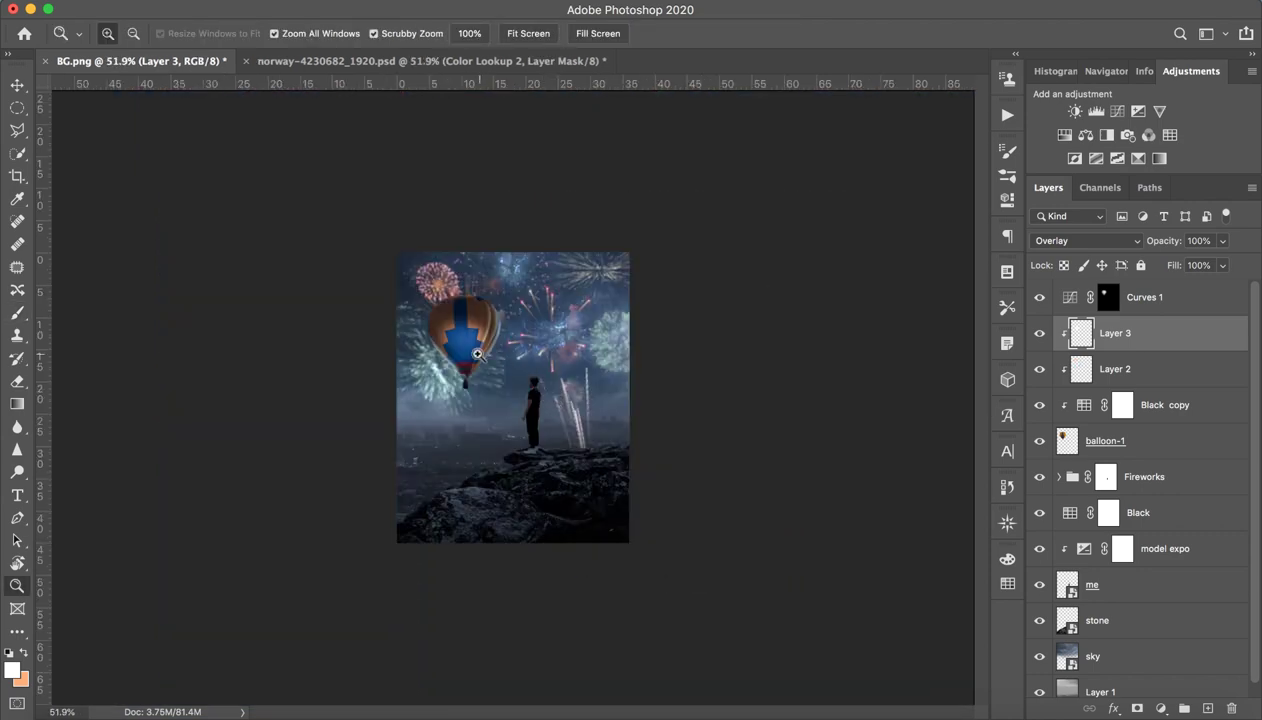
pyautogui.press('b')
pyautogui.press('z')
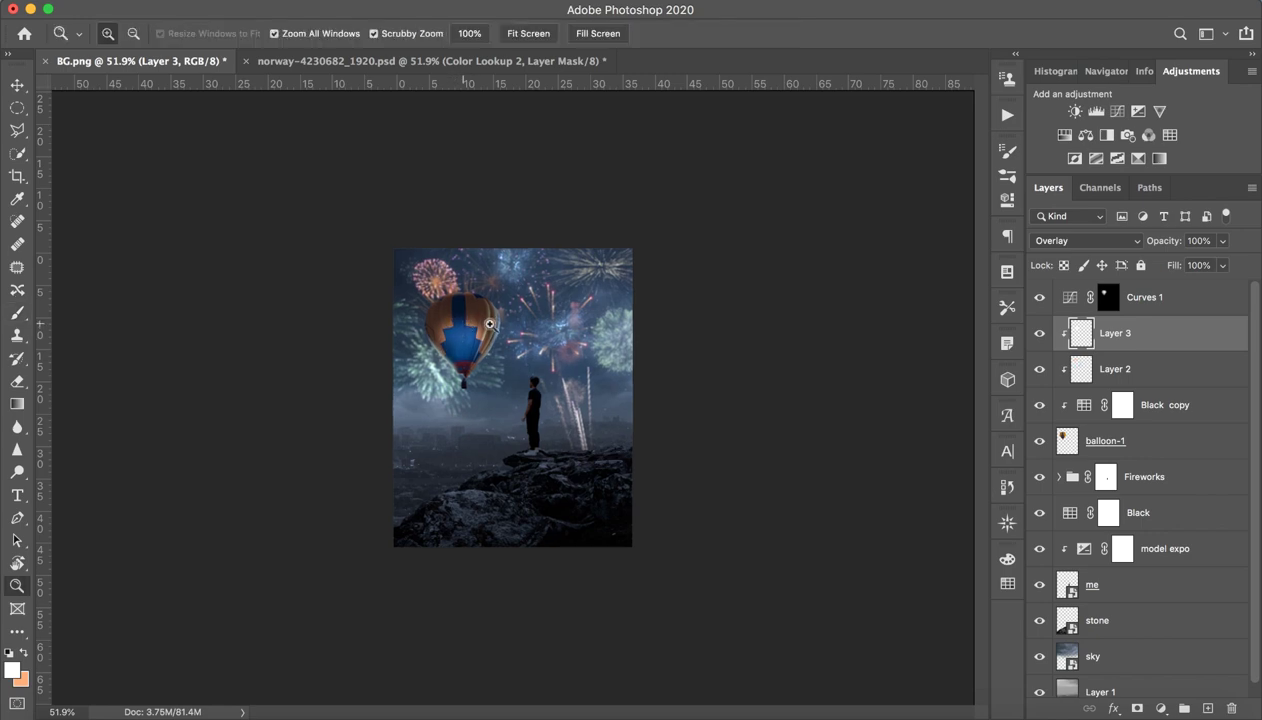
pyautogui.moveTo(507, 341)
pyautogui.mouseDown()
pyautogui.moveTo(449, 269)
pyautogui.moveTo(507, 344)
pyautogui.mouseUp()
pyautogui.press('b')
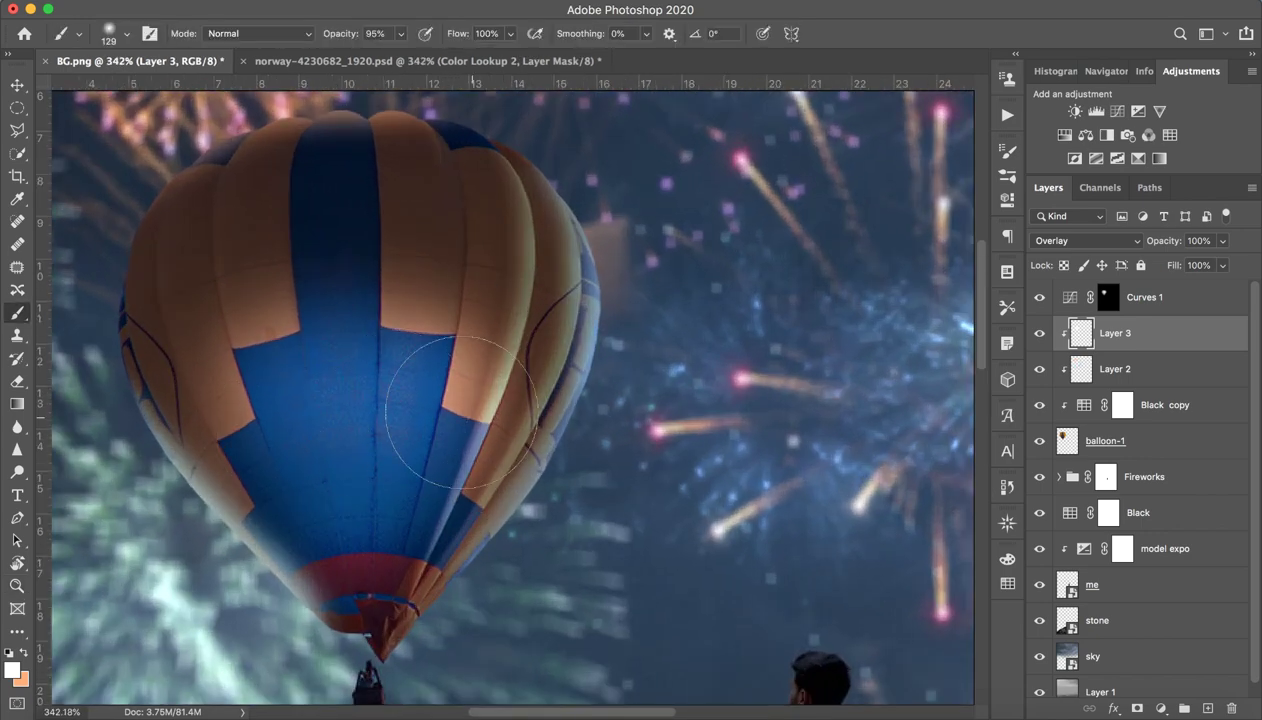
pyautogui.press('z')
pyautogui.moveTo(417, 400); pyautogui.dragTo(392, 393)
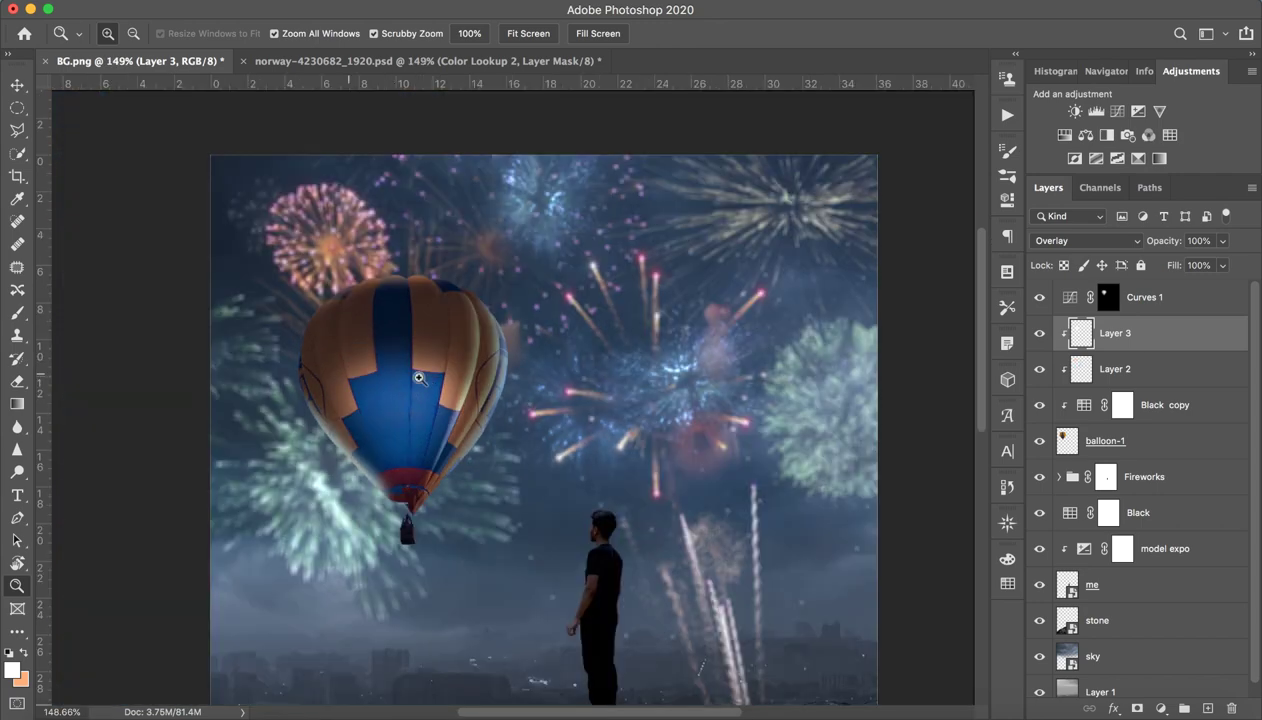
pyautogui.press('b')
pyautogui.press('z')
pyautogui.moveTo(455, 420)
pyautogui.mouseDown()
pyautogui.moveTo(427, 433)
pyautogui.moveTo(437, 420)
pyautogui.mouseUp()
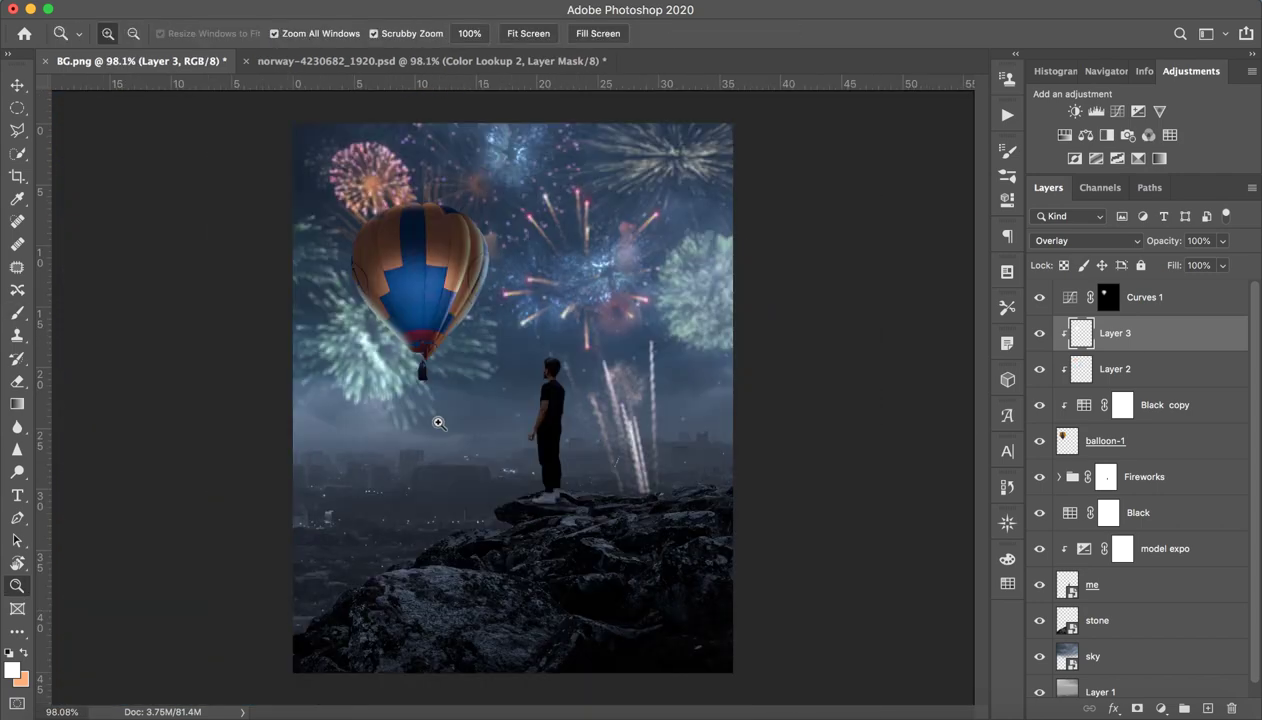
pyautogui.press('b')
pyautogui.click(420, 61)
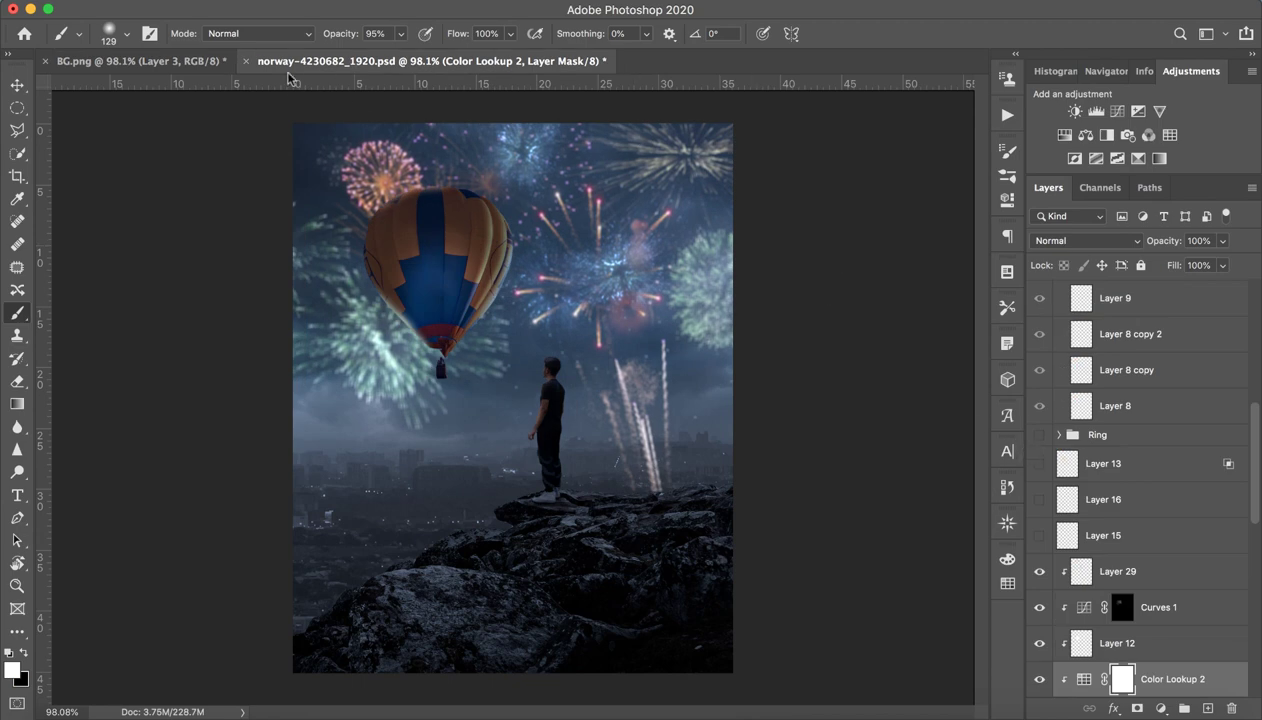
pyautogui.click(172, 61)
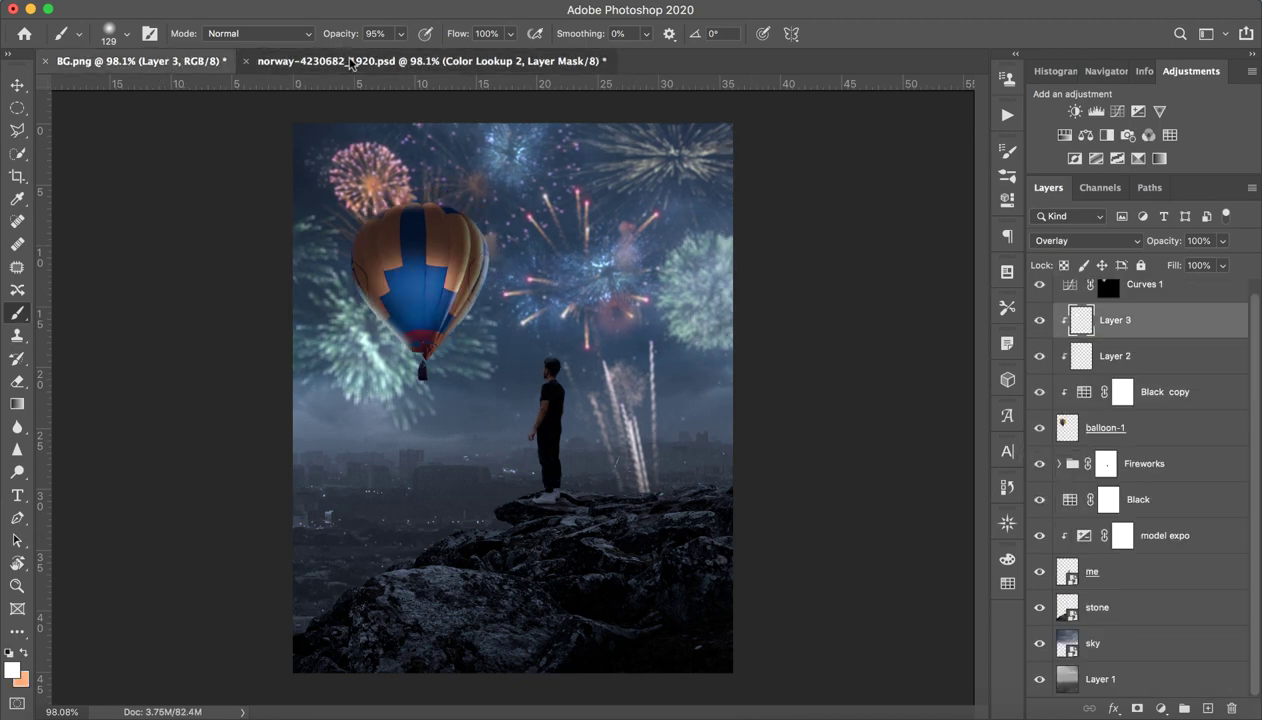
pyautogui.click(351, 64)
pyautogui.click(181, 66)
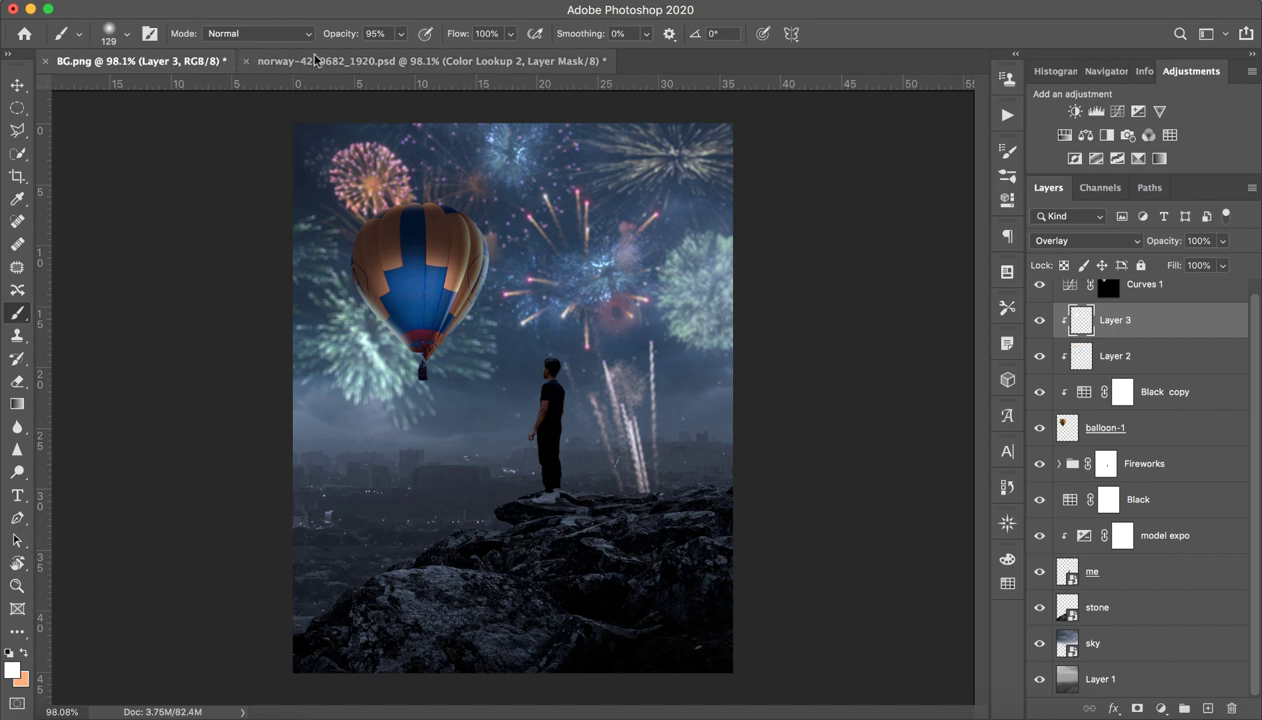
pyautogui.click(314, 61)
pyautogui.click(228, 64)
pyautogui.moveTo(303, 64); pyautogui.dragTo(298, 64)
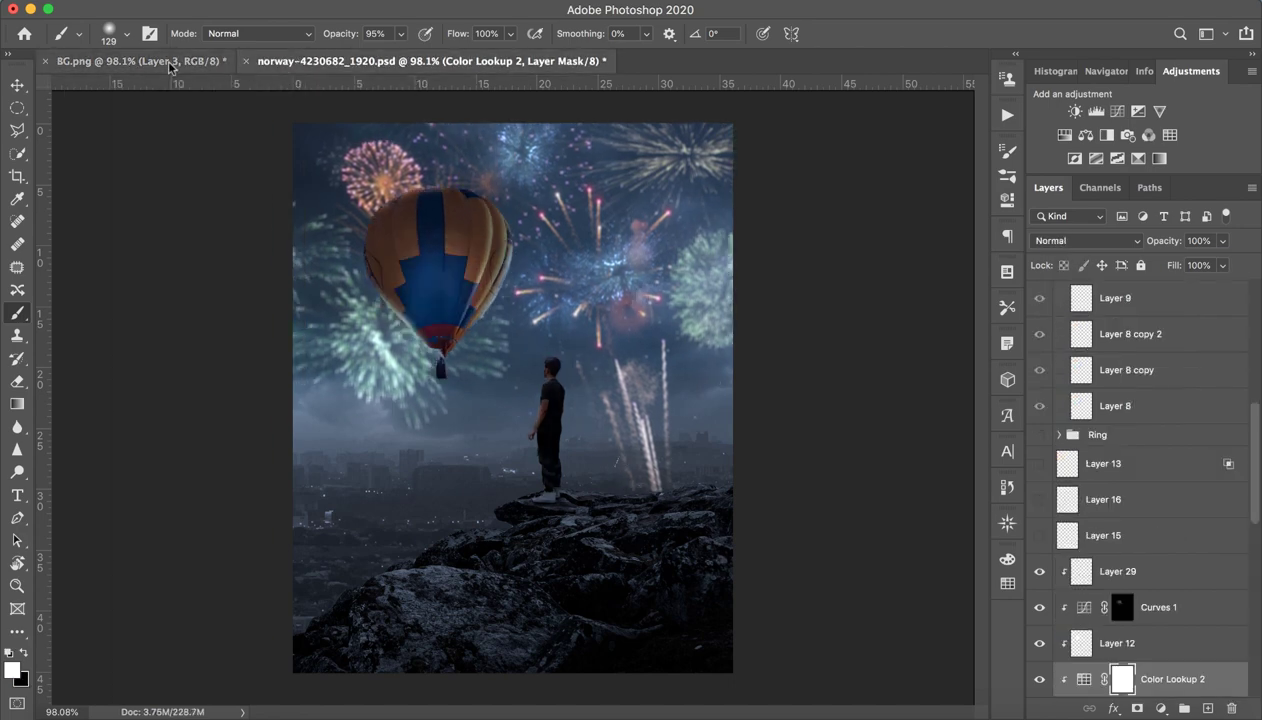
pyautogui.click(170, 66)
pyautogui.click(298, 64)
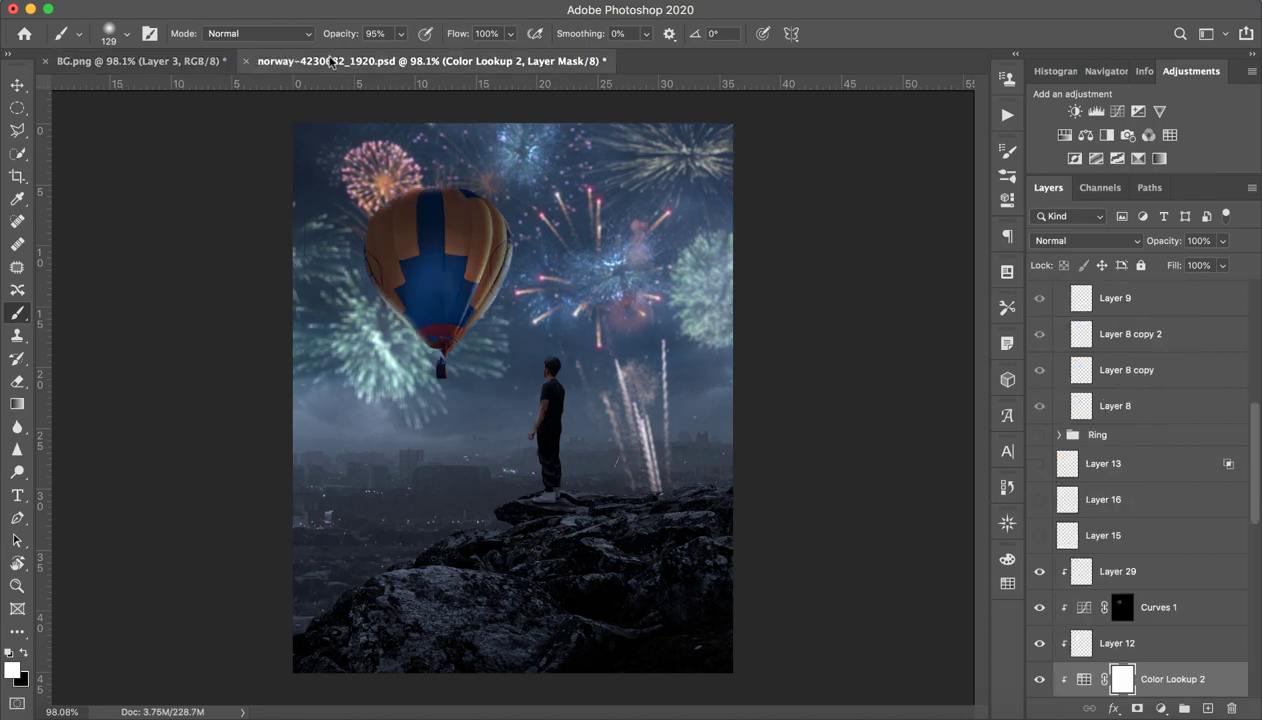
pyautogui.click(218, 62)
pyautogui.click(300, 62)
pyautogui.press('z')
pyautogui.moveTo(535, 403); pyautogui.dragTo(604, 376)
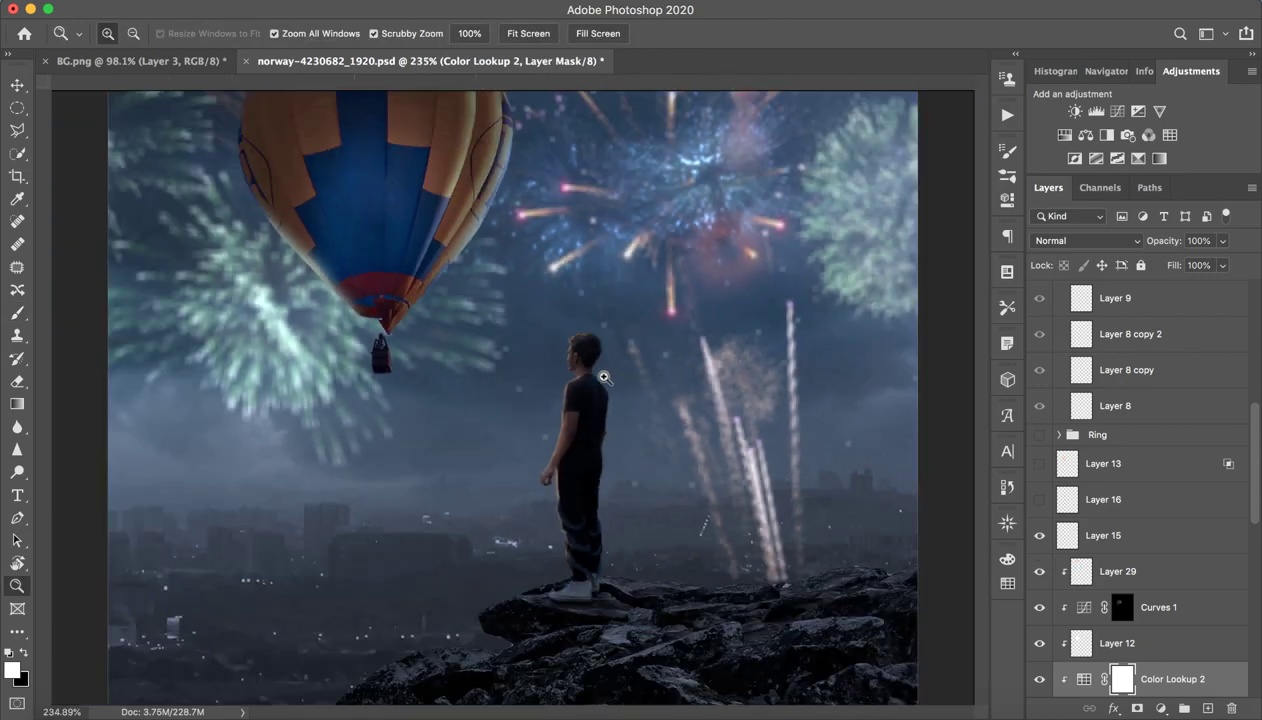
pyautogui.press('b')
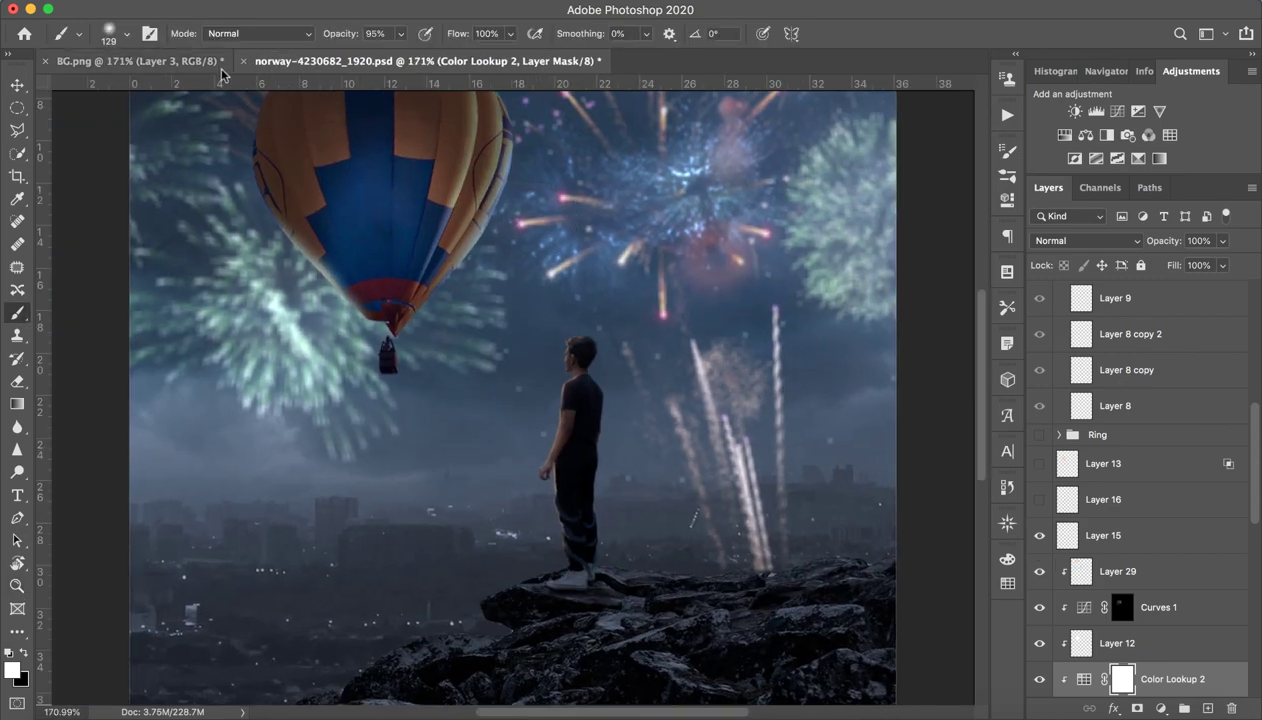
pyautogui.click(215, 62)
pyautogui.press('z')
pyautogui.moveTo(580, 378); pyautogui.dragTo(650, 390)
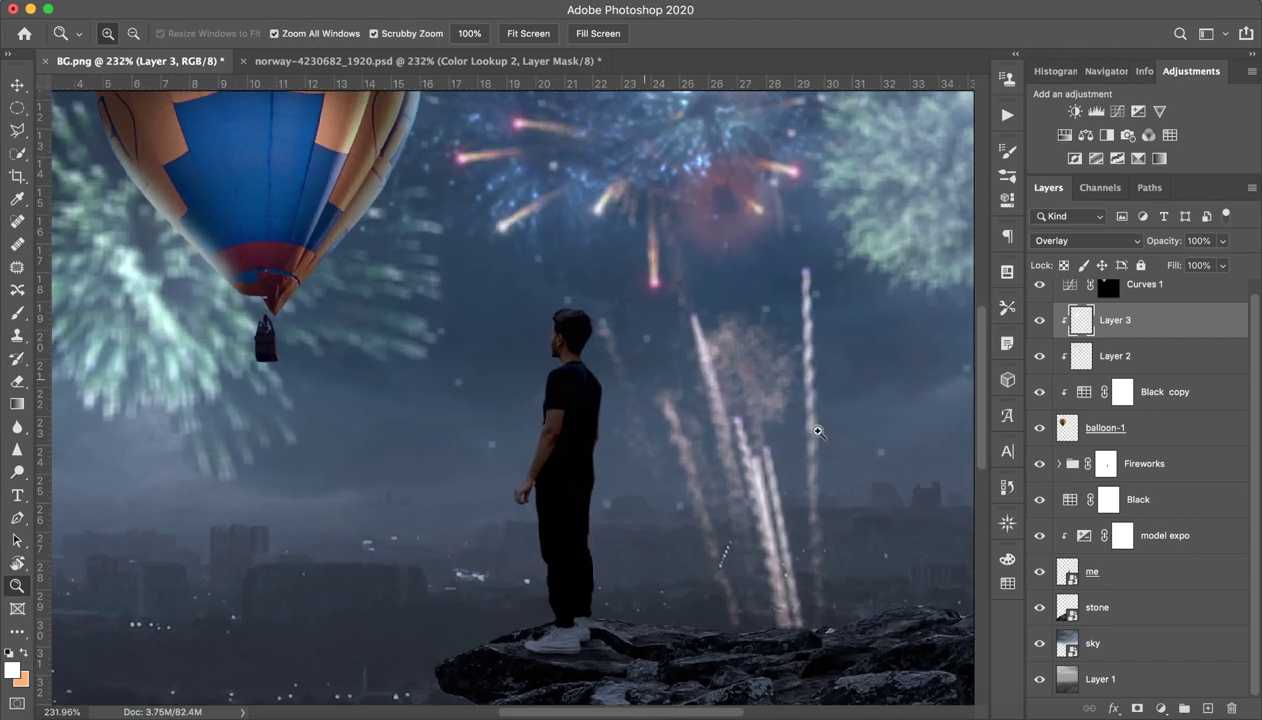
pyautogui.press('b')
pyautogui.click(1120, 537)
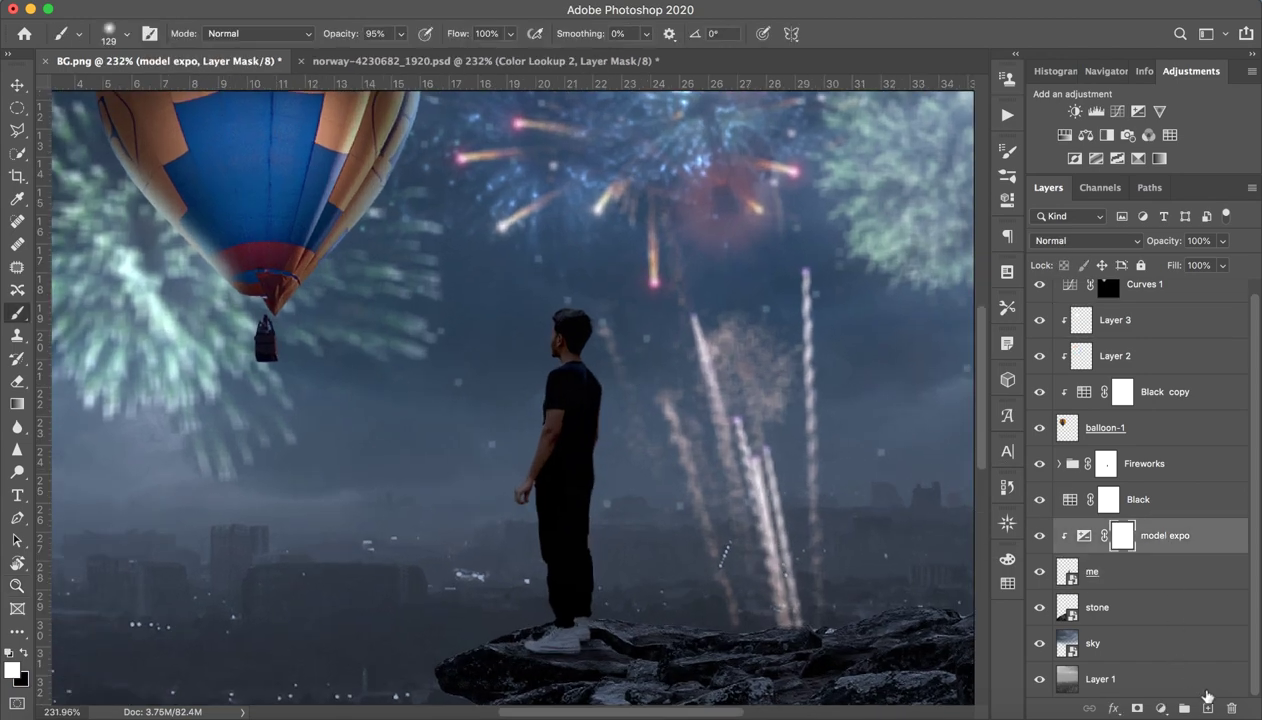
# Step: Add Layer 4 above model expo with orange as the paint colour and a resized brush
pyautogui.click(1207, 707)
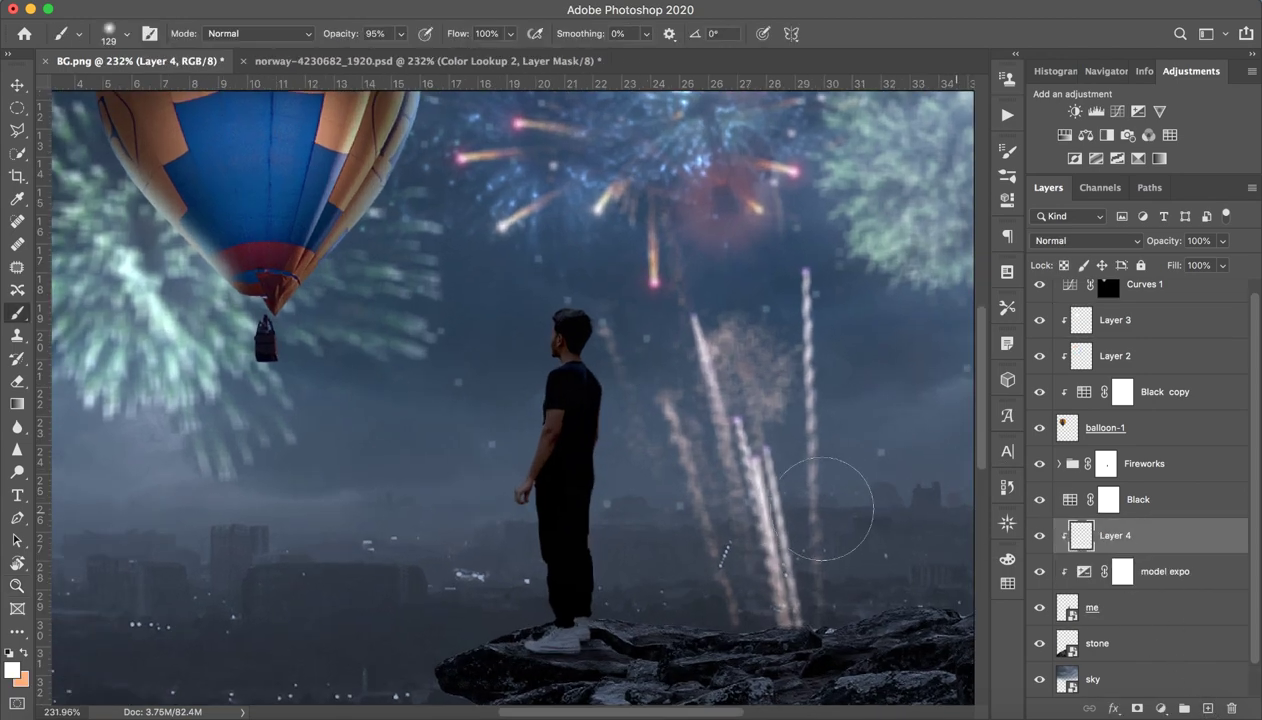
pyautogui.press('x')
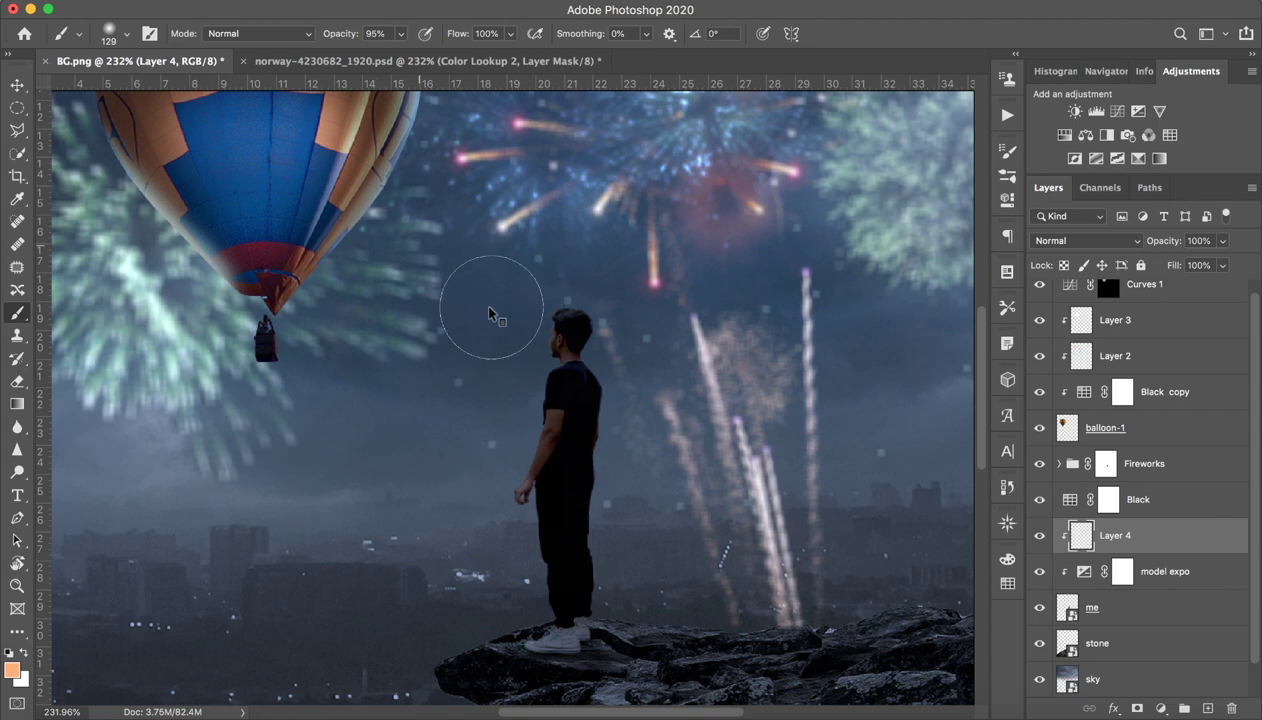
pyautogui.rightClick(482, 325)
pyautogui.click(338, 394)
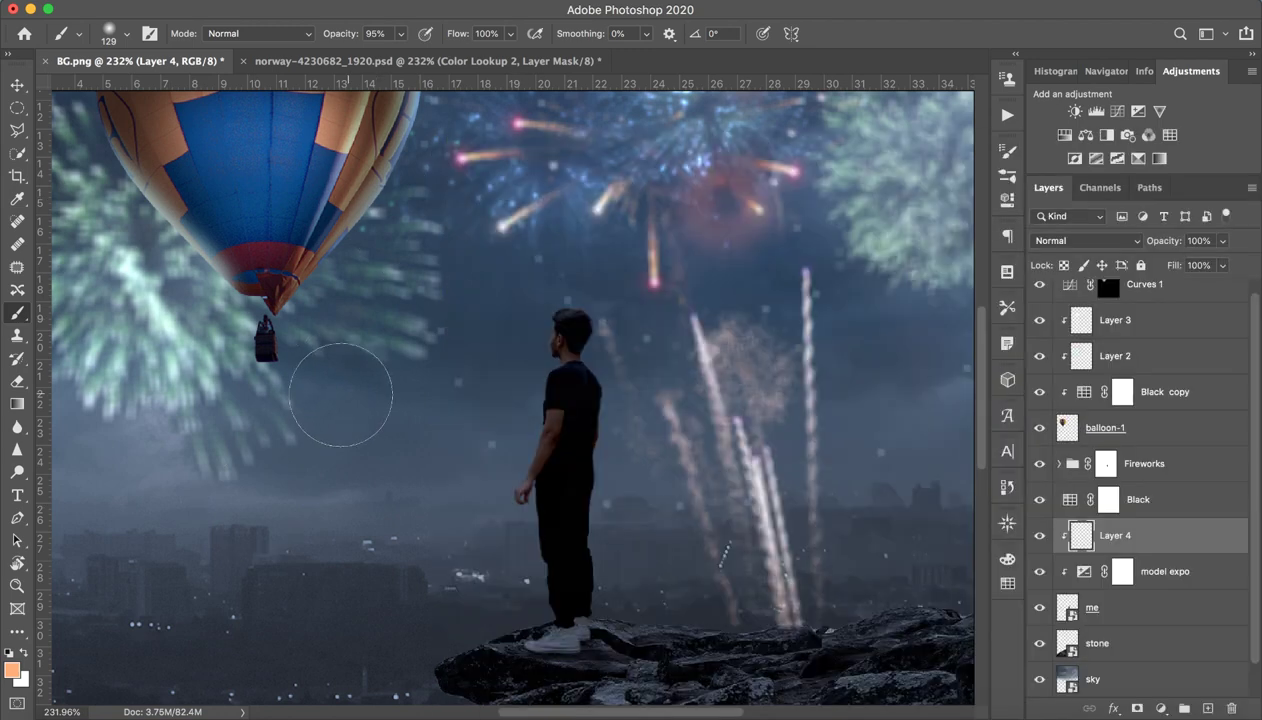
pyautogui.moveTo(484, 348); pyautogui.dragTo(332, 360)
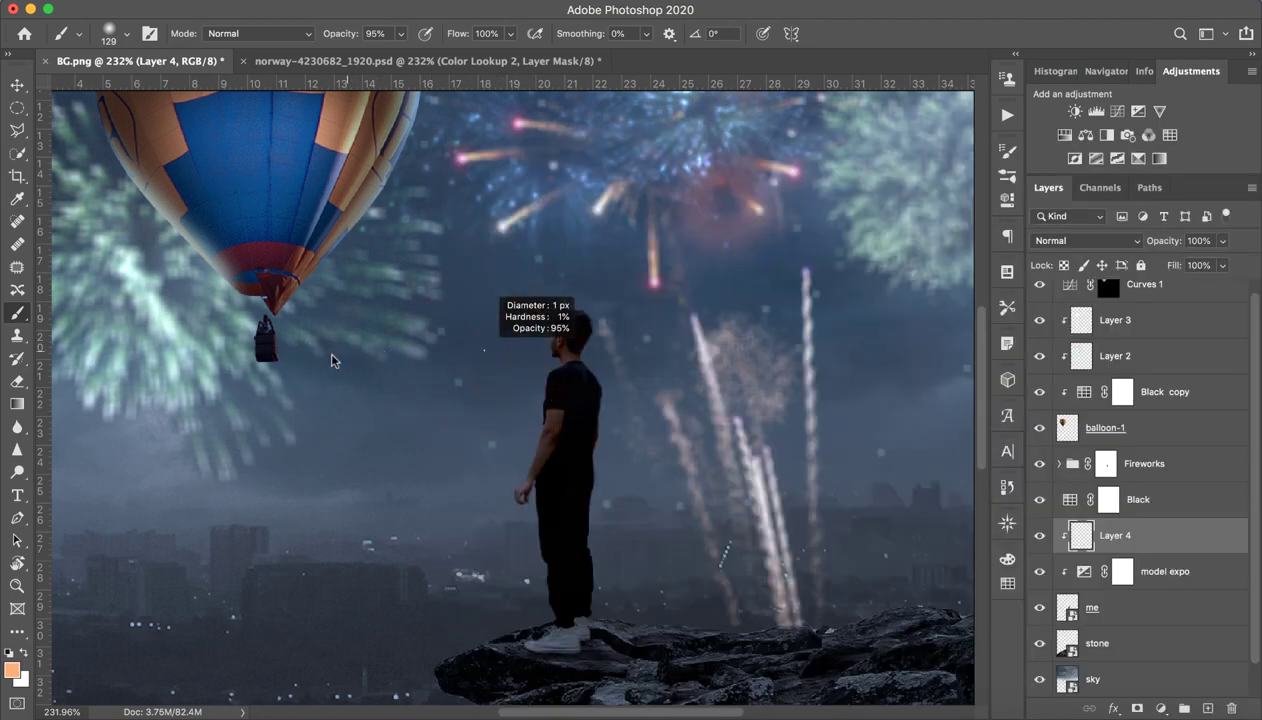
# Step: Zoom in on the man and paint an orange rim light along the shirt's left edge
pyautogui.press('z')
pyautogui.click(590, 304)
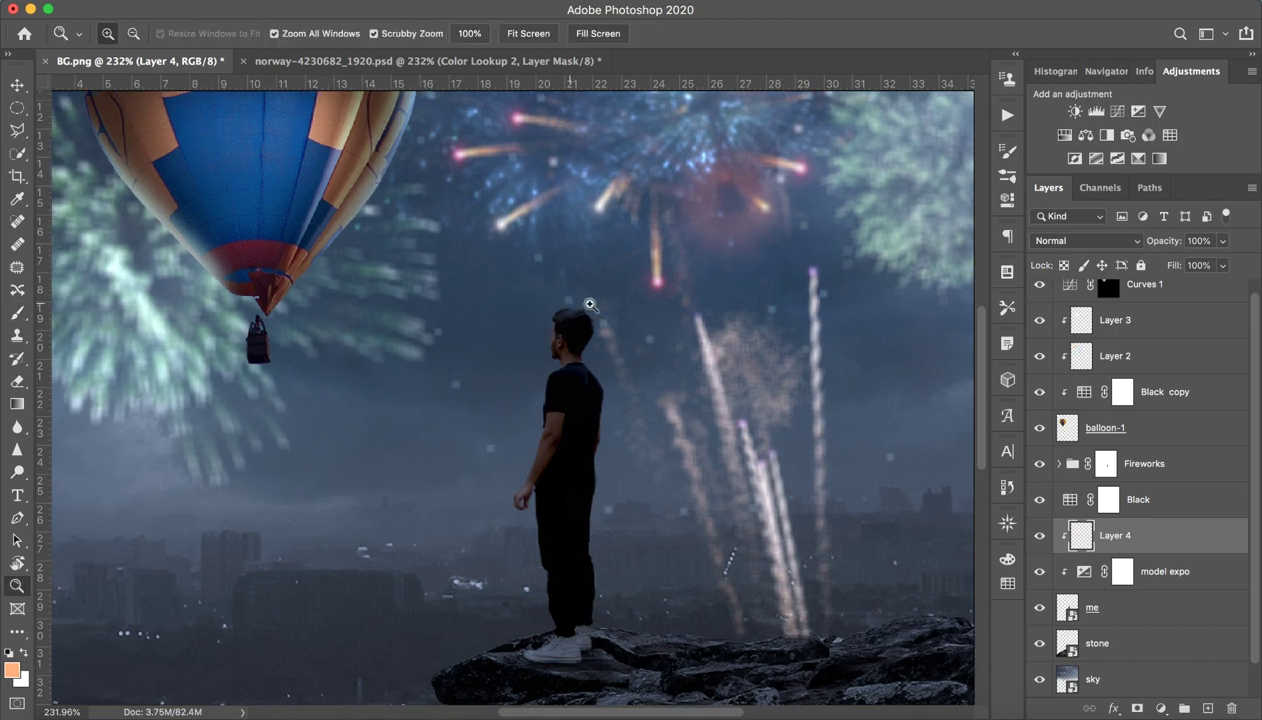
pyautogui.moveTo(590, 304); pyautogui.dragTo(668, 262)
pyautogui.press('b')
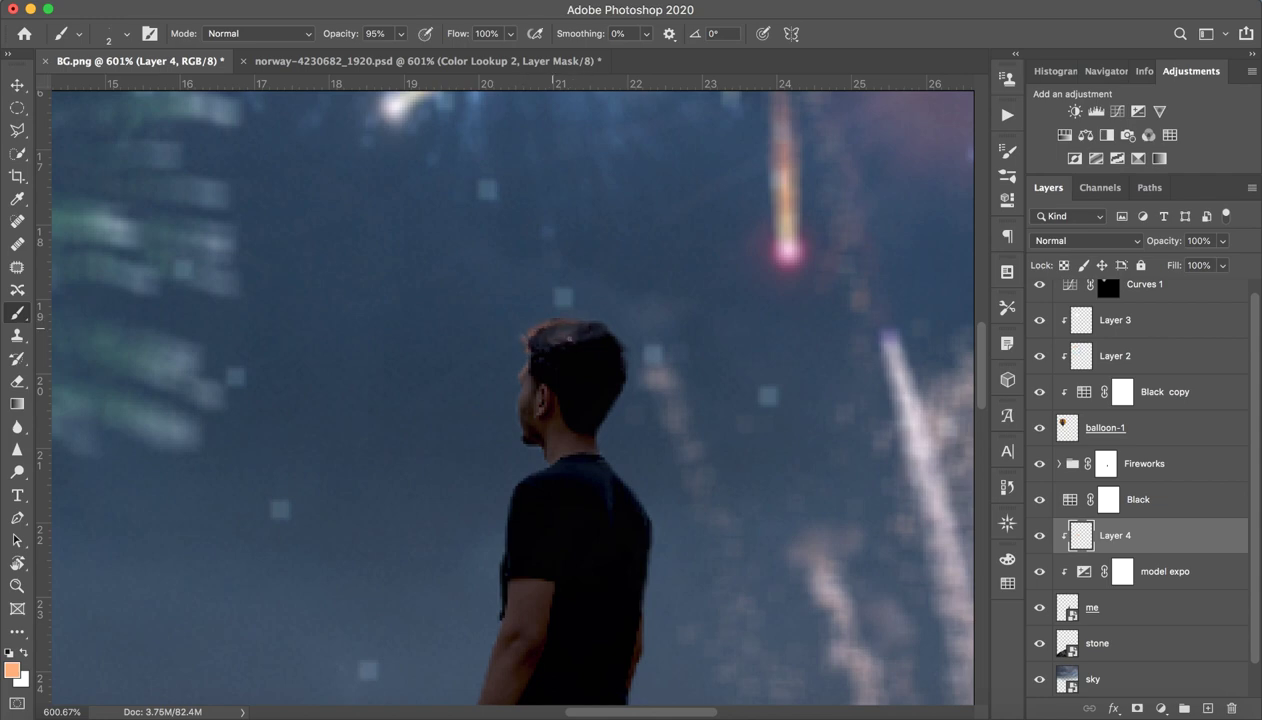
pyautogui.moveTo(491, 407); pyautogui.dragTo(602, 307)
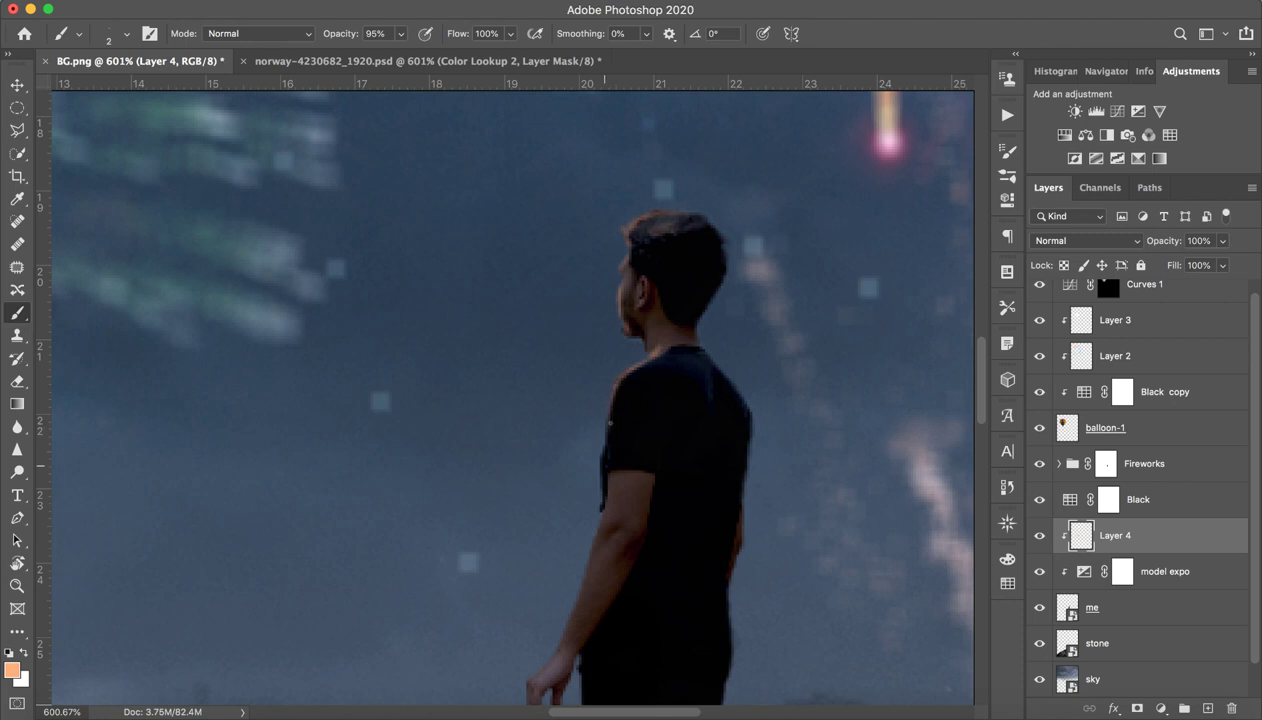
pyautogui.moveTo(606, 385); pyautogui.dragTo(601, 492)
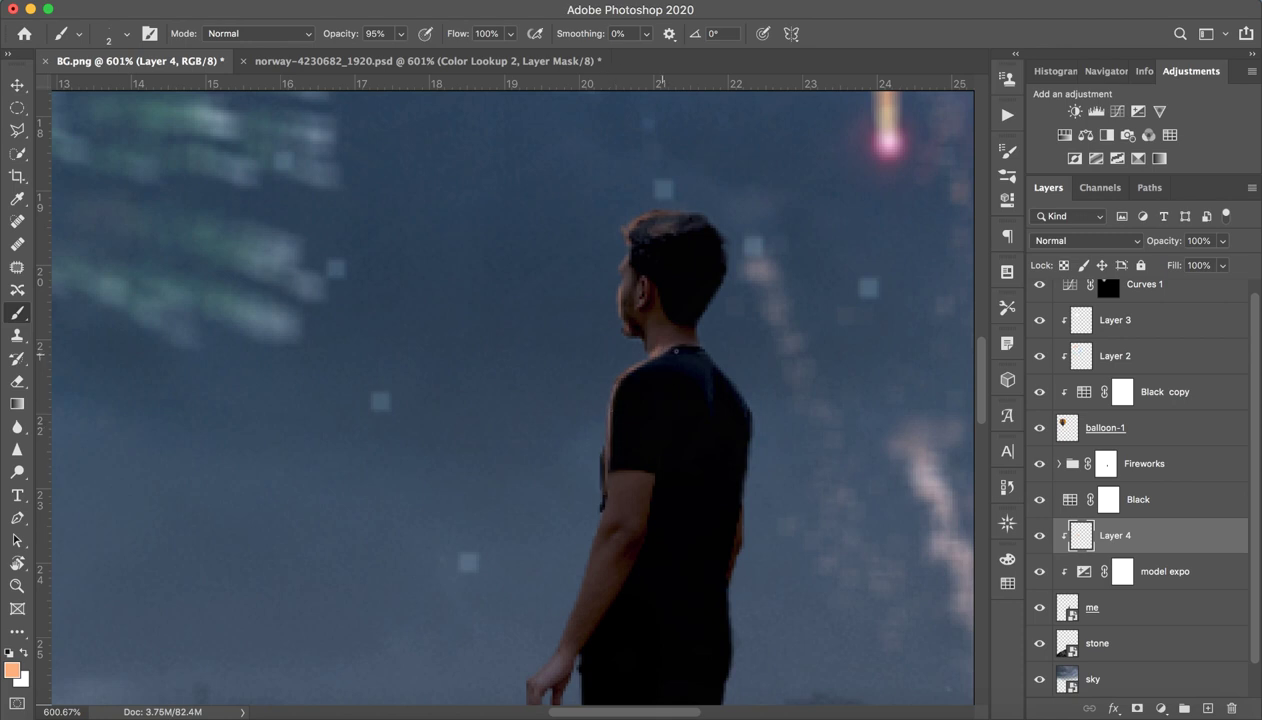
pyautogui.scroll(-1, 676, 349)
pyautogui.scroll(-2, 665, 338)
pyautogui.scroll(-2, 592, 211)
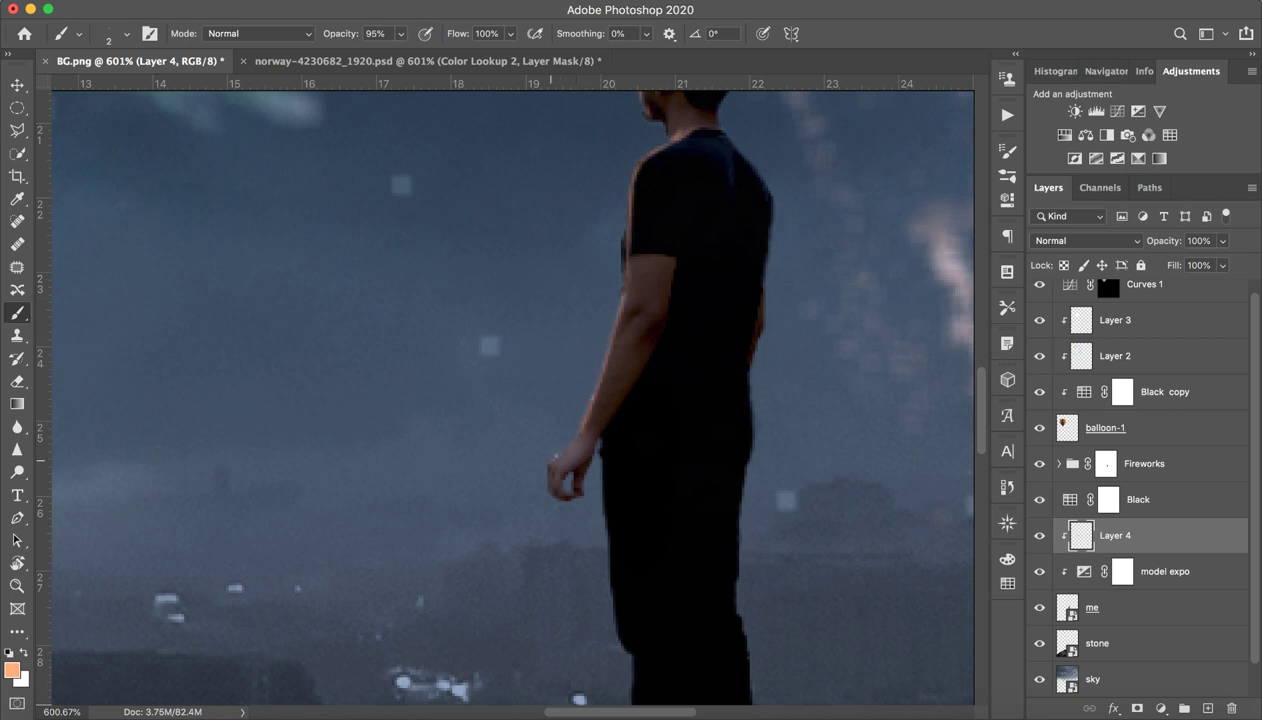
pyautogui.moveTo(576, 464); pyautogui.dragTo(501, 321)
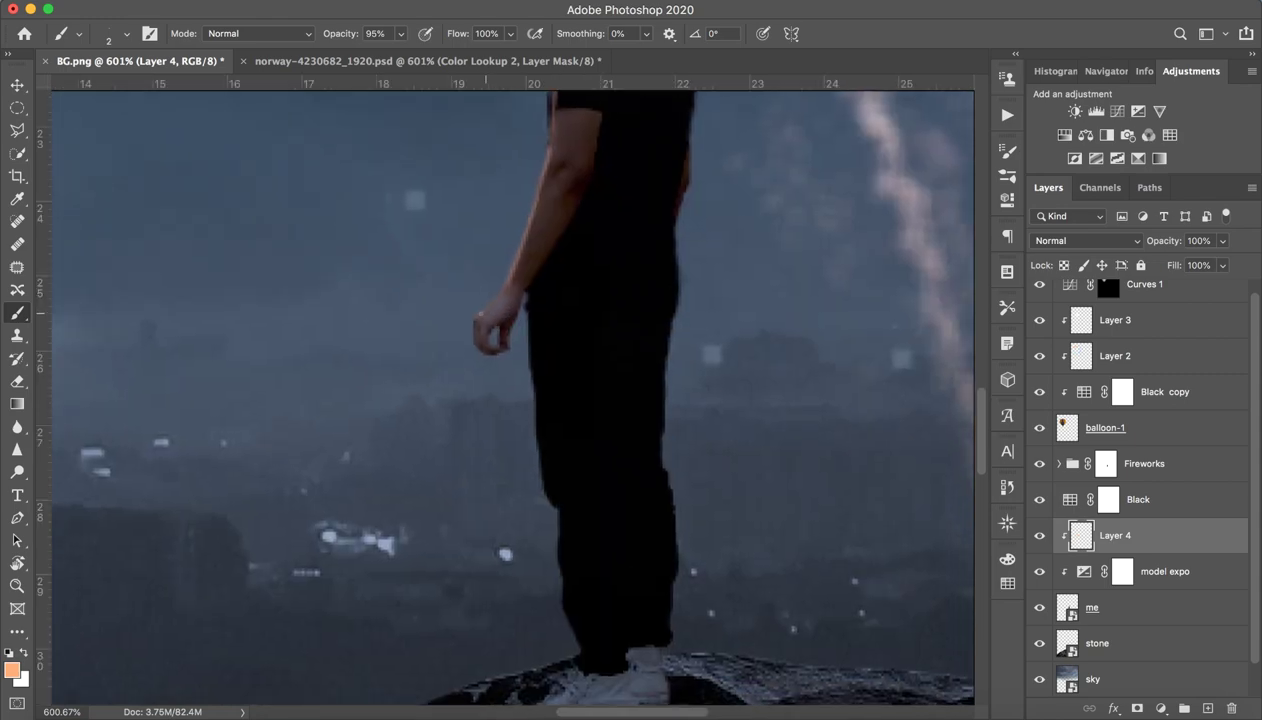
pyautogui.moveTo(549, 248)
pyautogui.mouseDown()
pyautogui.moveTo(487, 417)
pyautogui.moveTo(561, 287)
pyautogui.mouseUp()
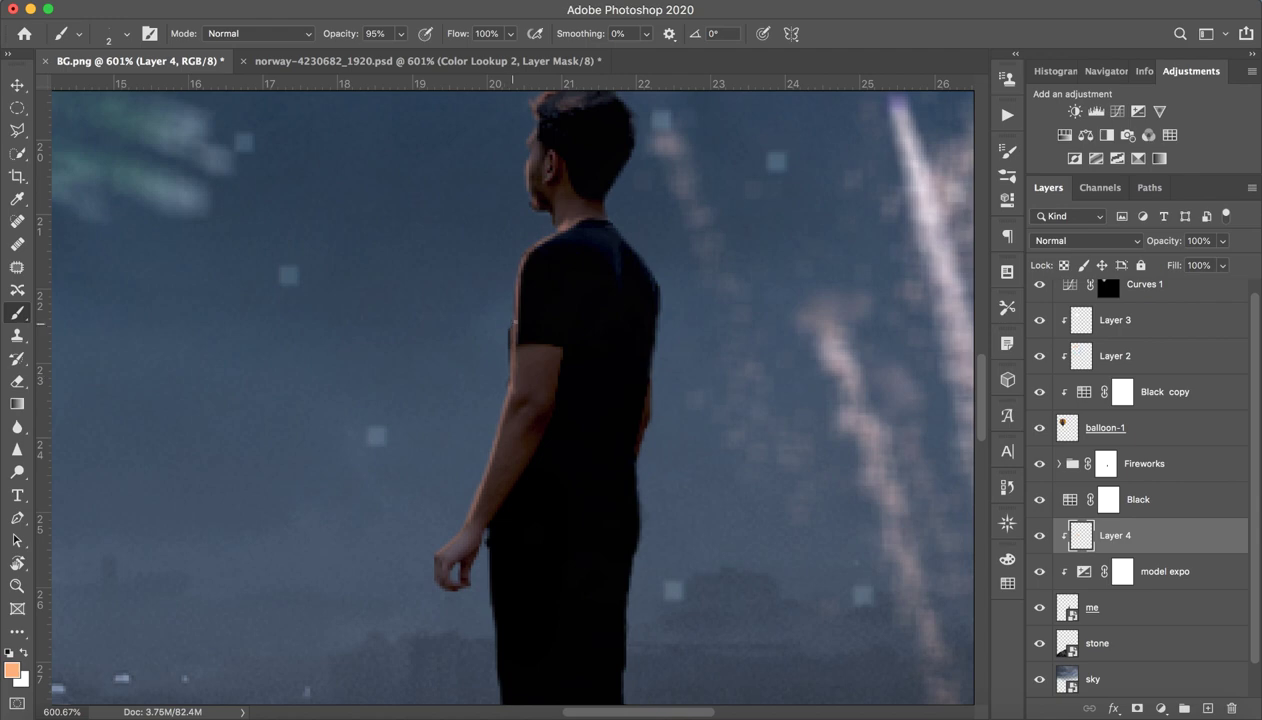
pyautogui.moveTo(568, 217); pyautogui.dragTo(538, 293)
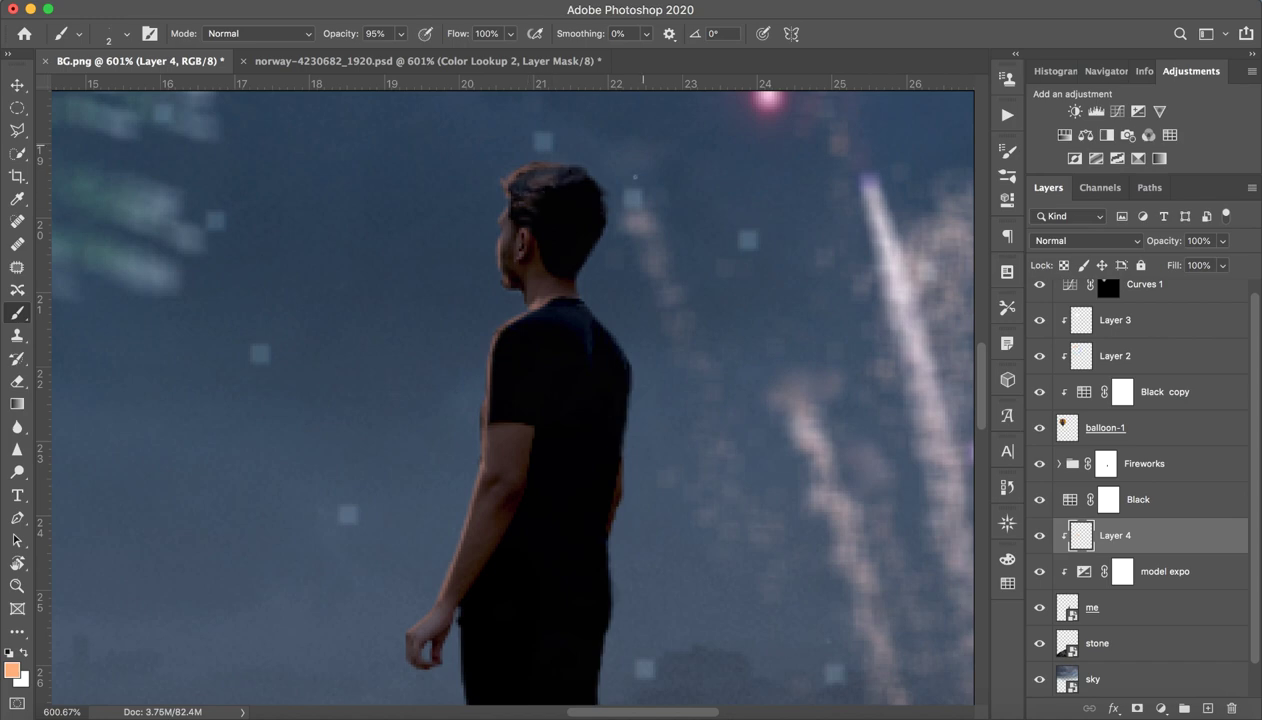
# Step: Purge all cached memory with Edit > Purge > All and zoom out to the whole composite
pyautogui.scroll(-5, 668, 250)
pyautogui.scroll(-1, 683, 330)
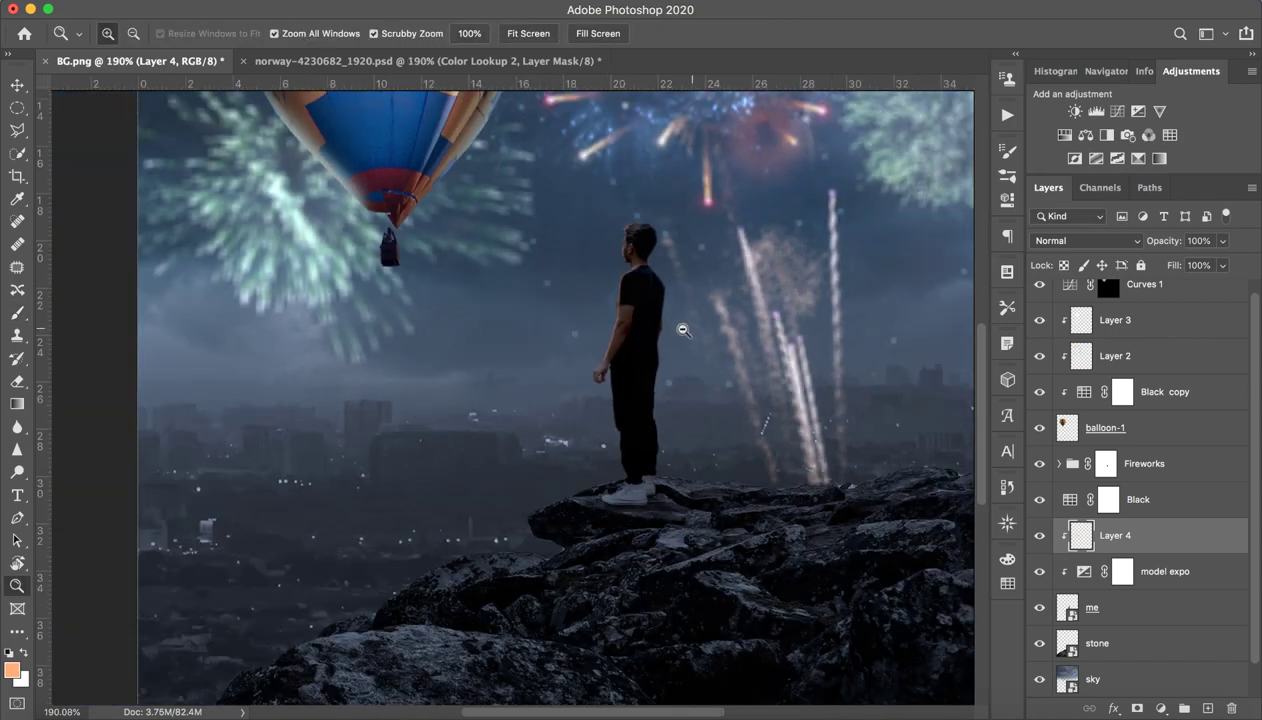
pyautogui.scroll(-1, 670, 332)
pyautogui.scroll(-1, 655, 365)
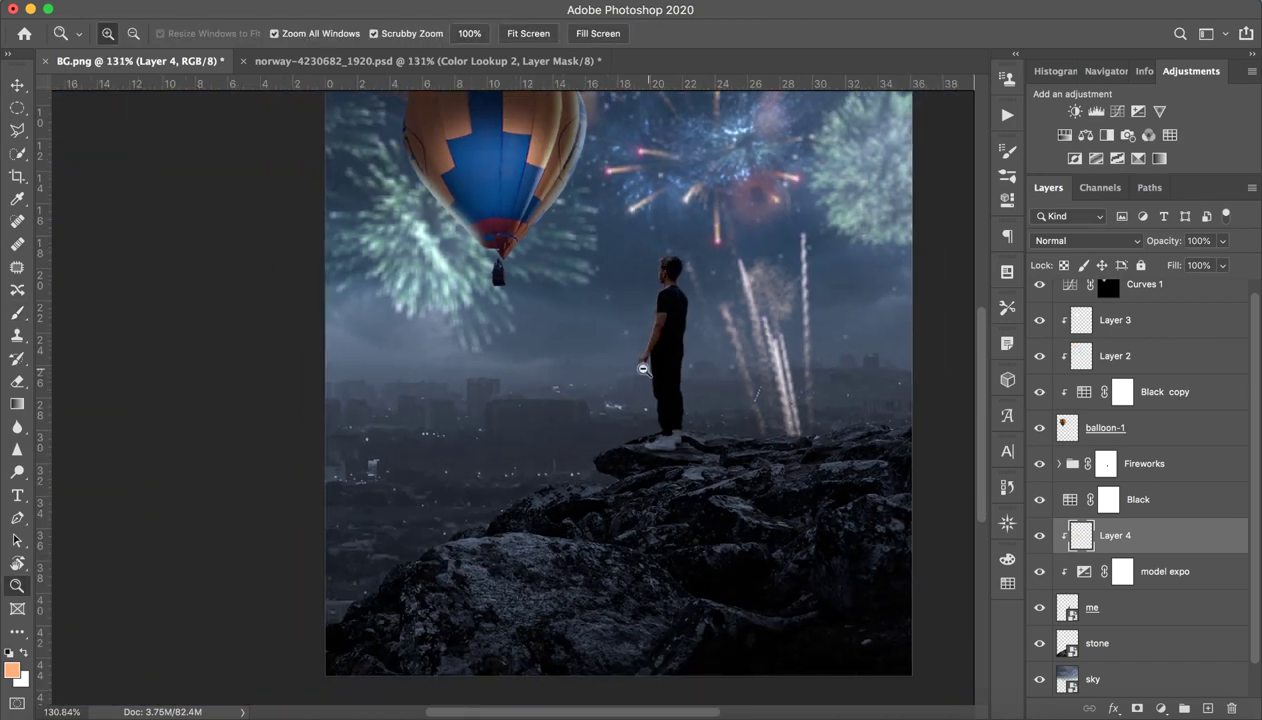
pyautogui.hscroll(3, 760, 430)
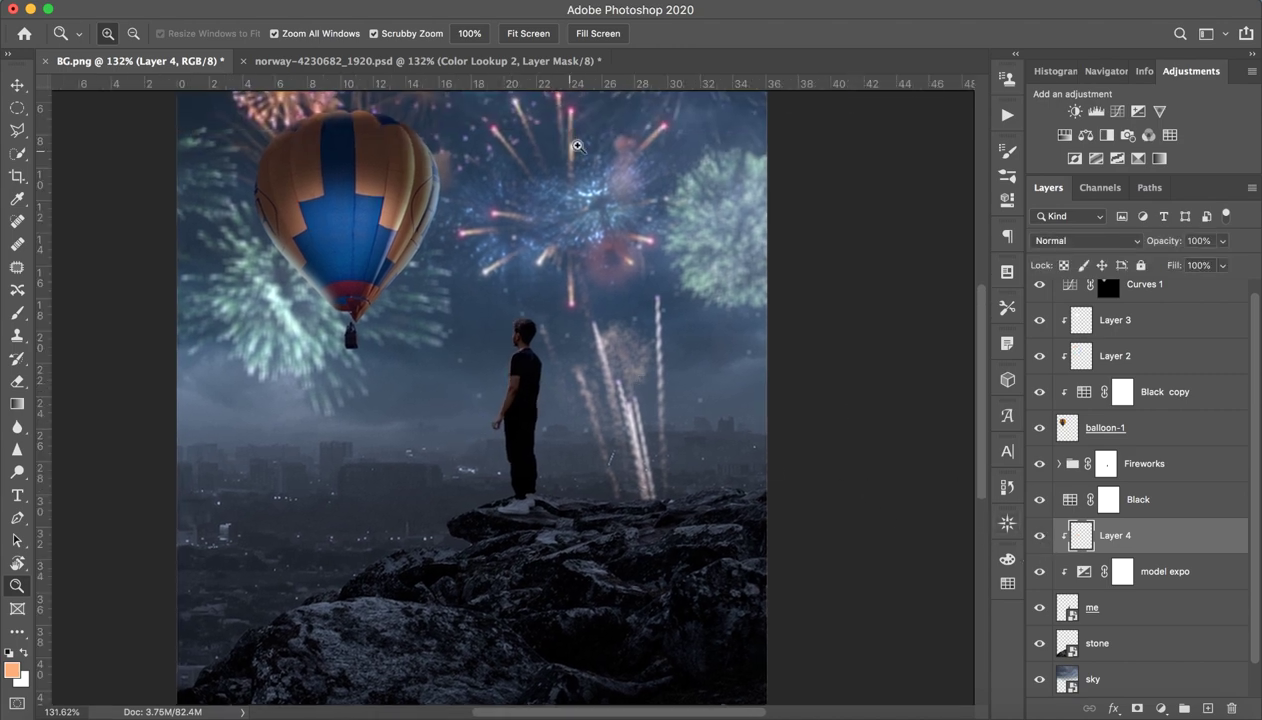
pyautogui.click(203, 3)
pyautogui.moveTo(192, 516)
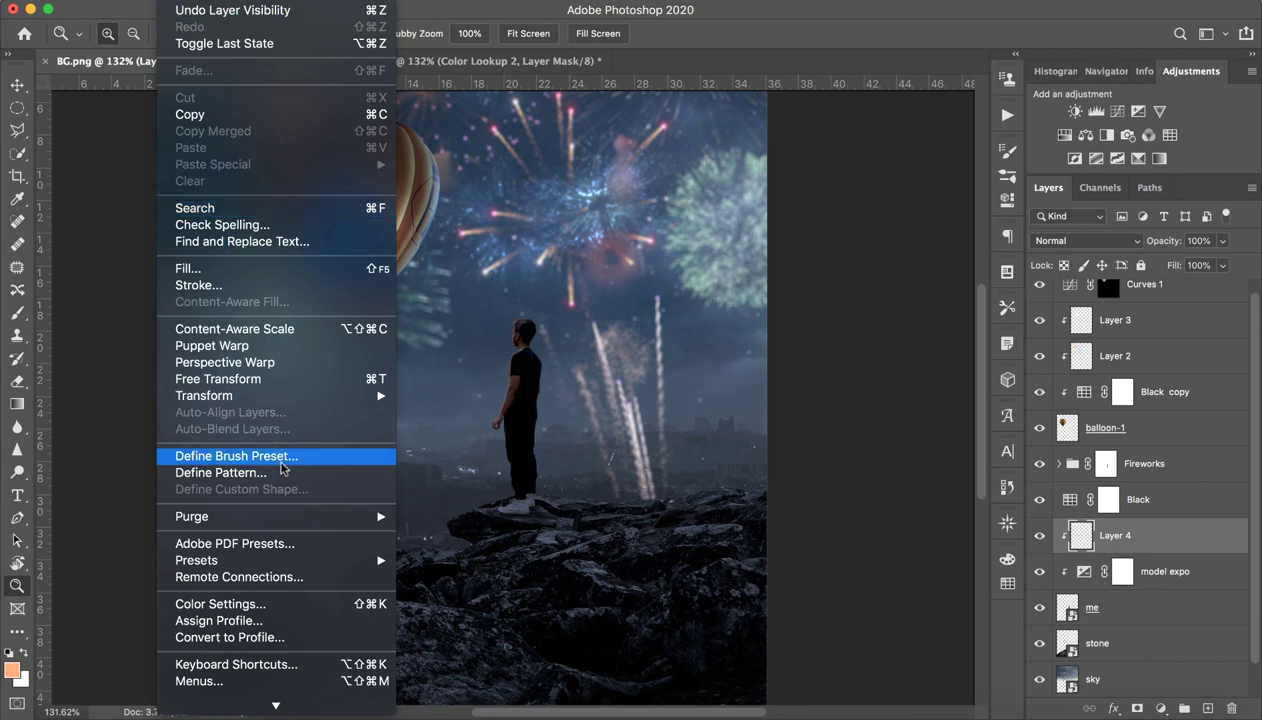
pyautogui.click(428, 549)
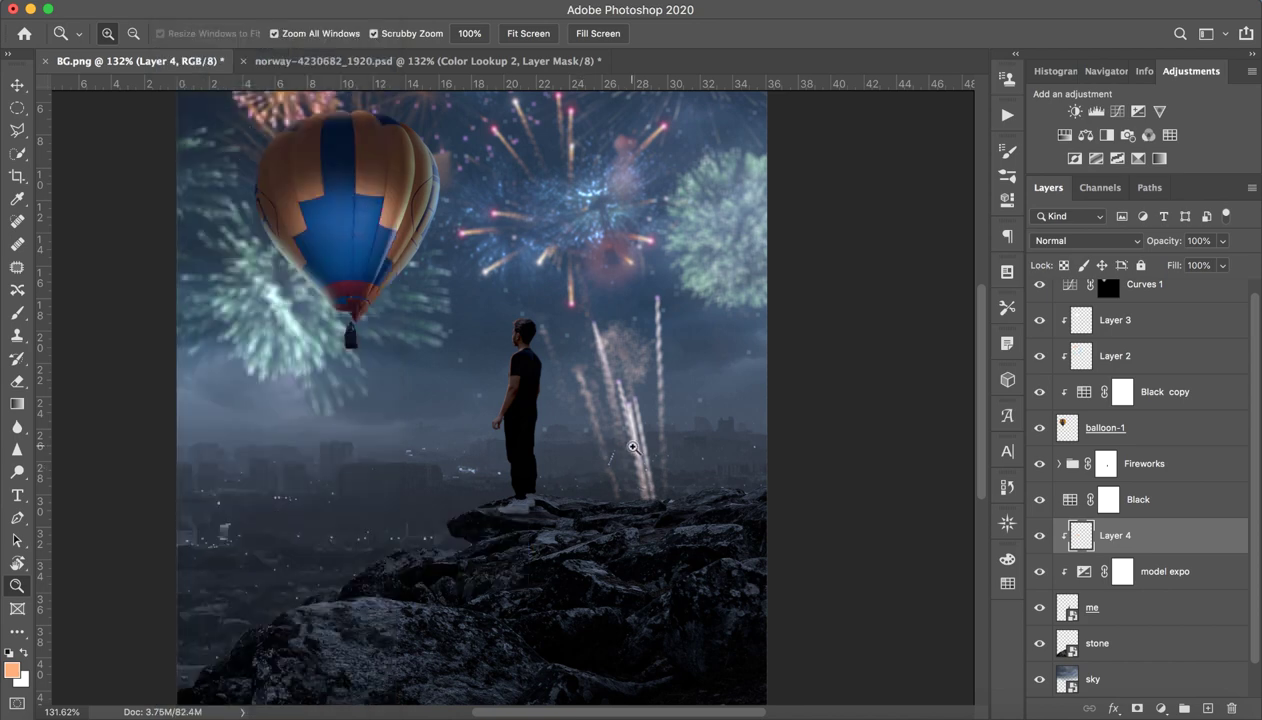
pyautogui.moveTo(549, 371); pyautogui.dragTo(830, 162)
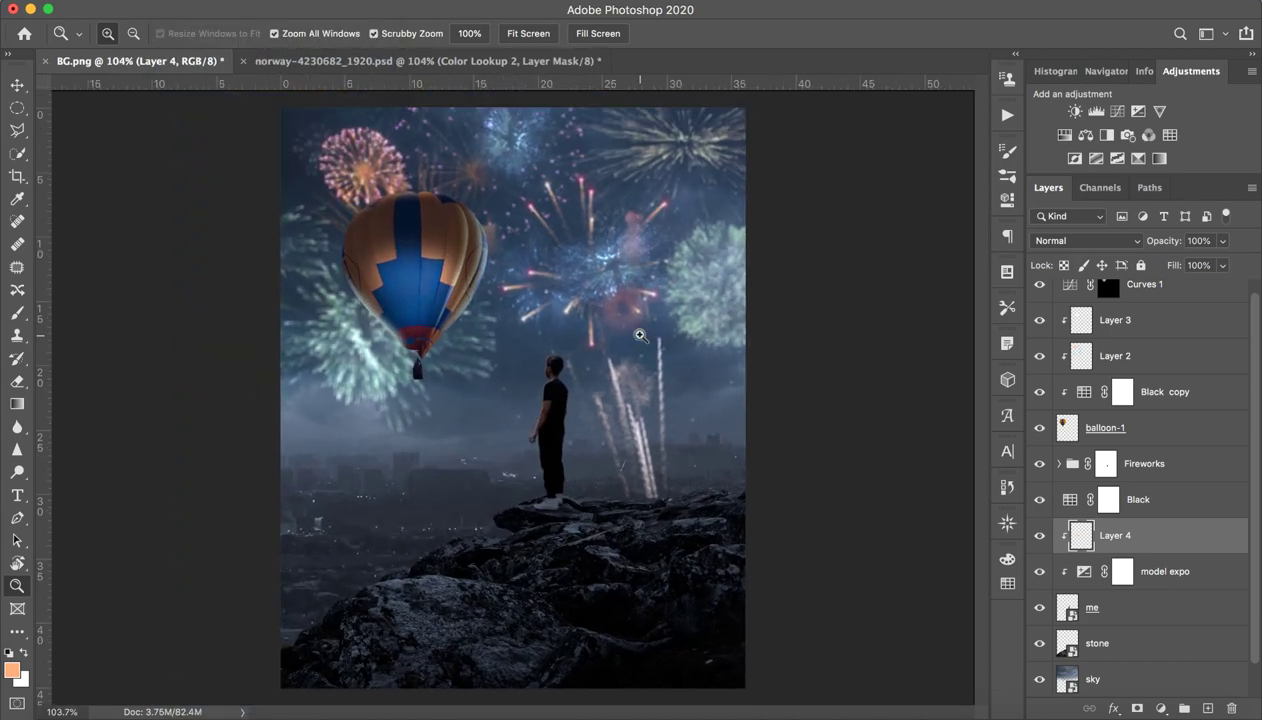
# Step: Check the computer's memory status from the system menu bar
pyautogui.click(855, 2)
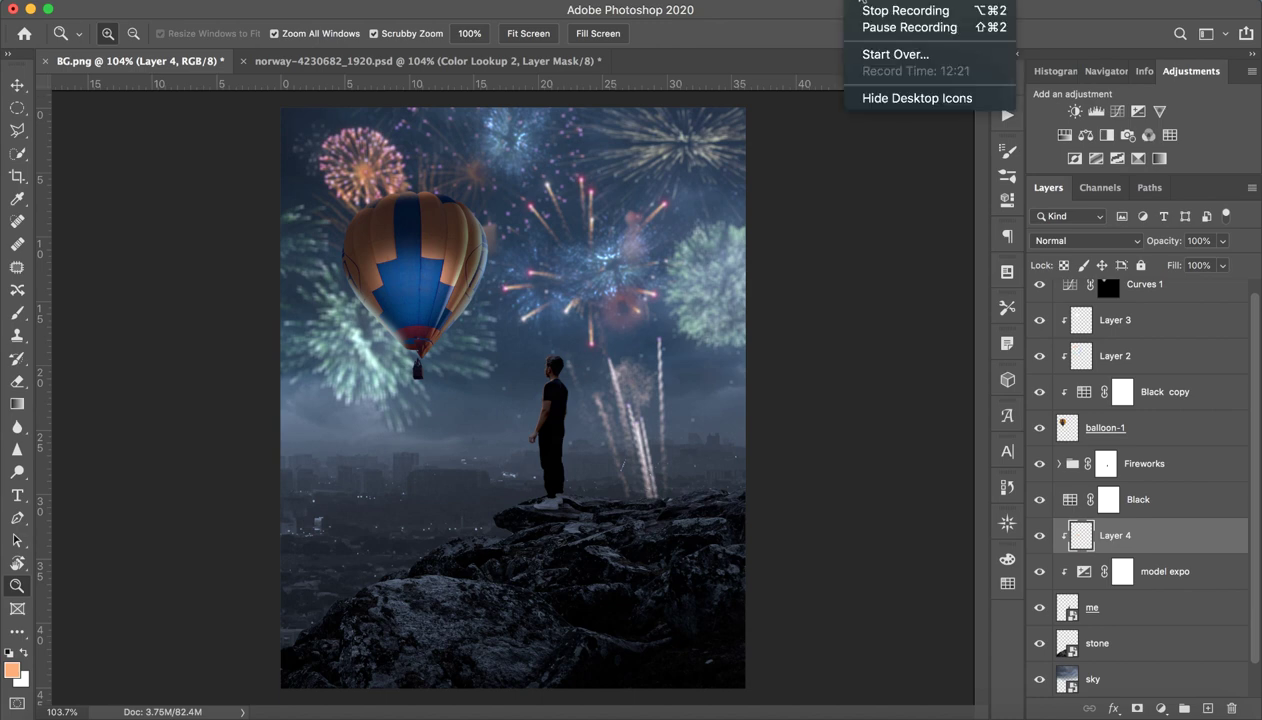
pyautogui.click(898, 6)
pyautogui.click(886, 6)
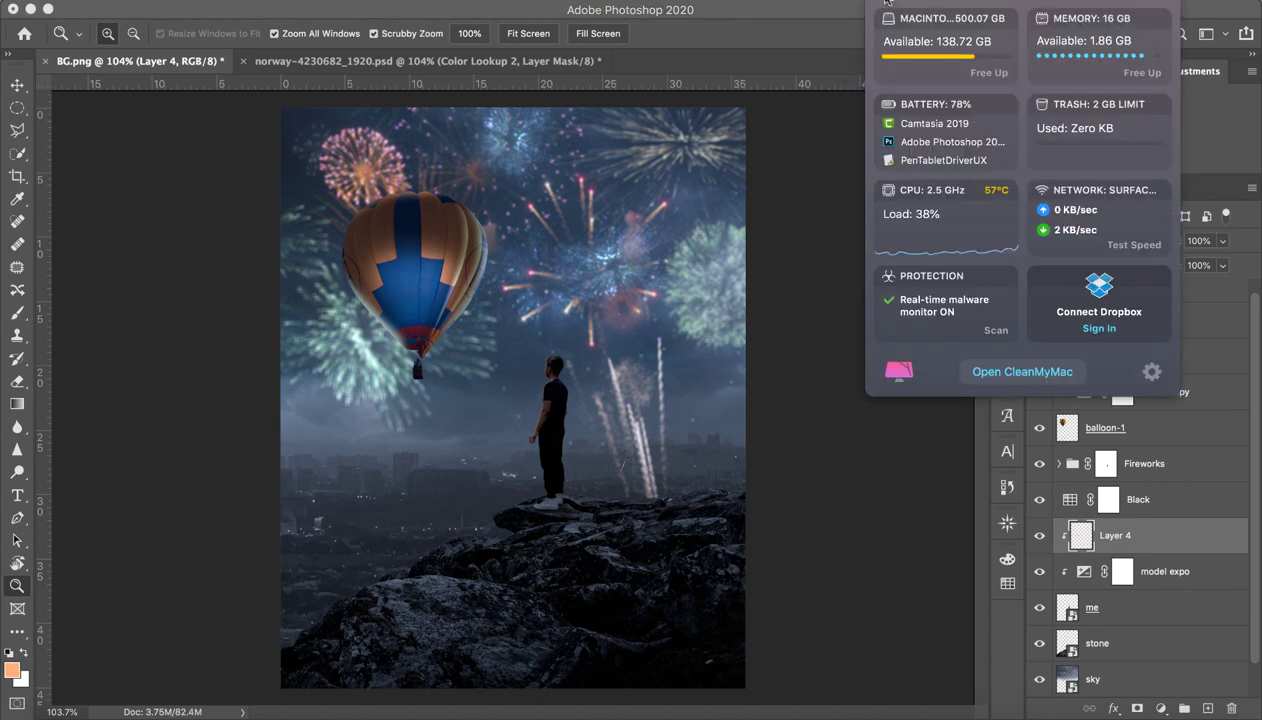
pyautogui.click(886, 3)
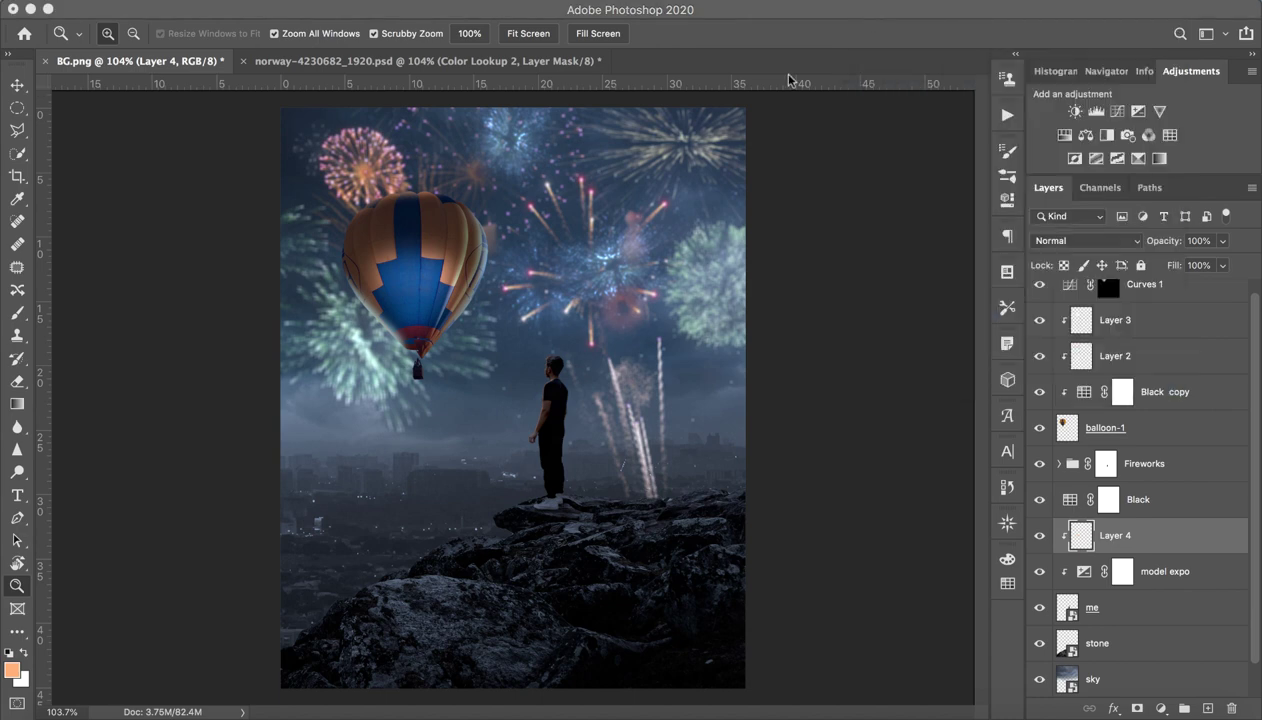
# Step: Show Layer 13's warm balloon glow in the norway reference, then return to BG.png
pyautogui.click(440, 64)
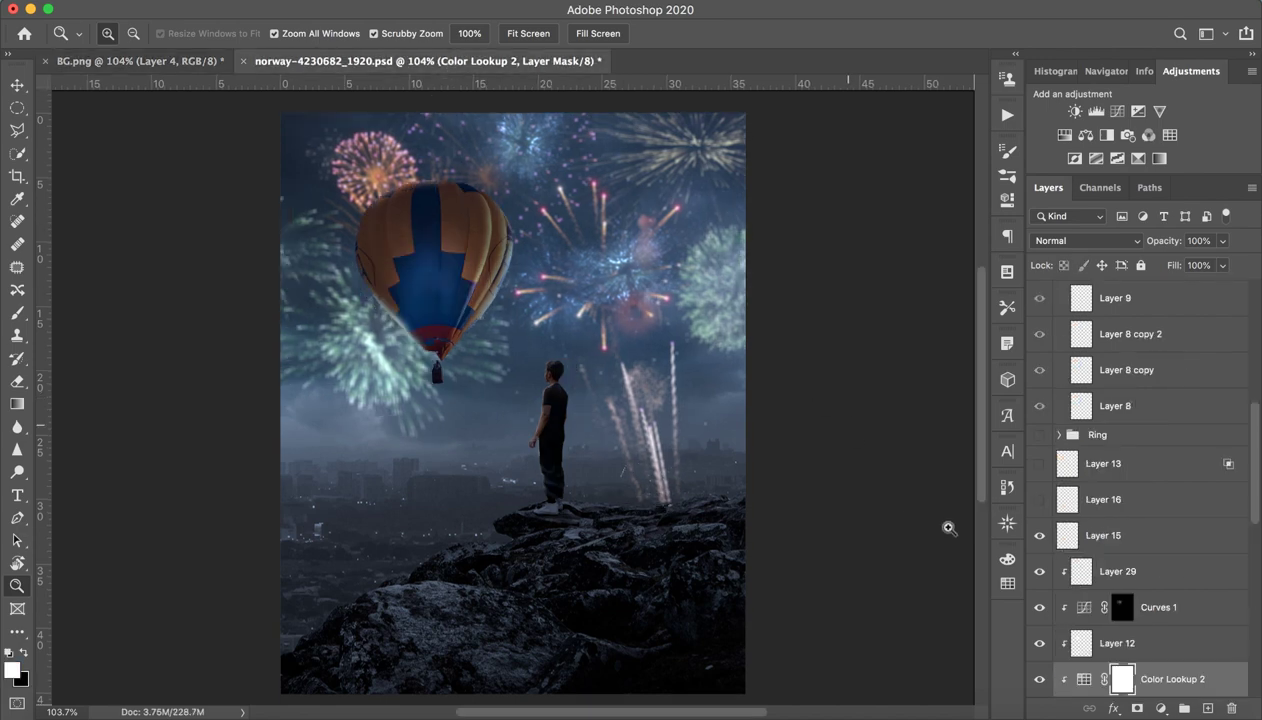
pyautogui.click(1112, 535)
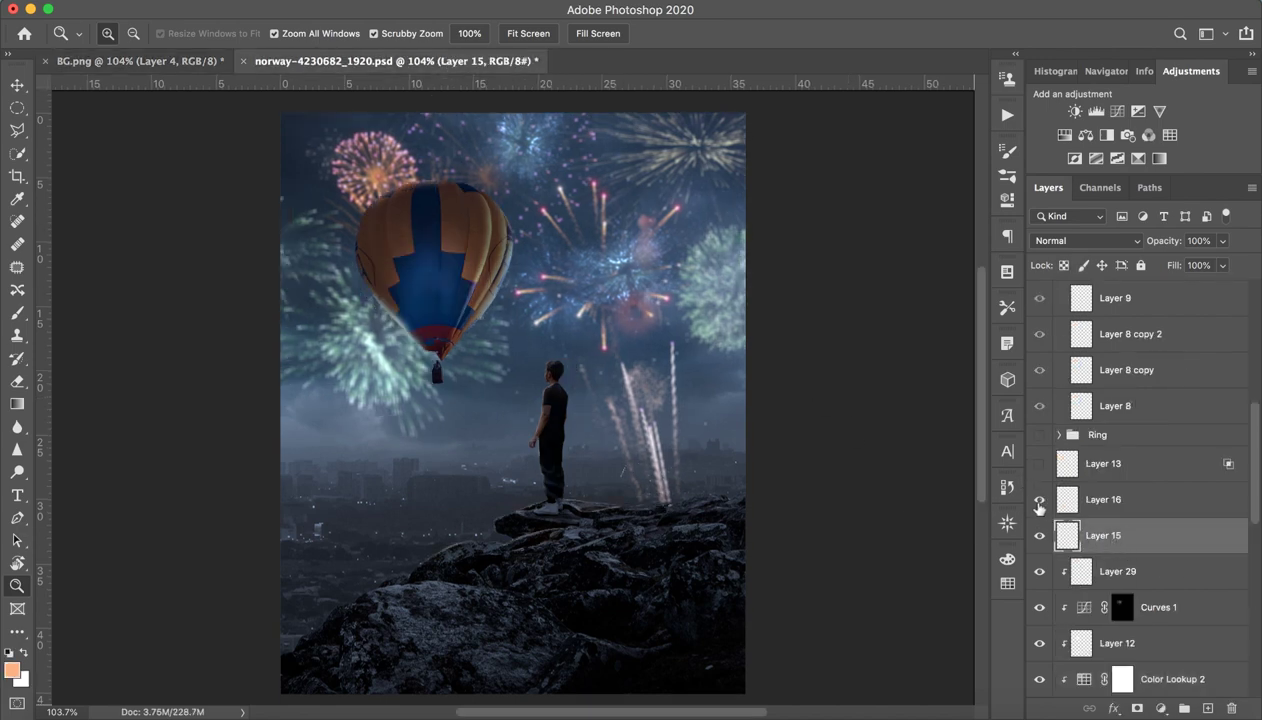
pyautogui.click(1040, 464)
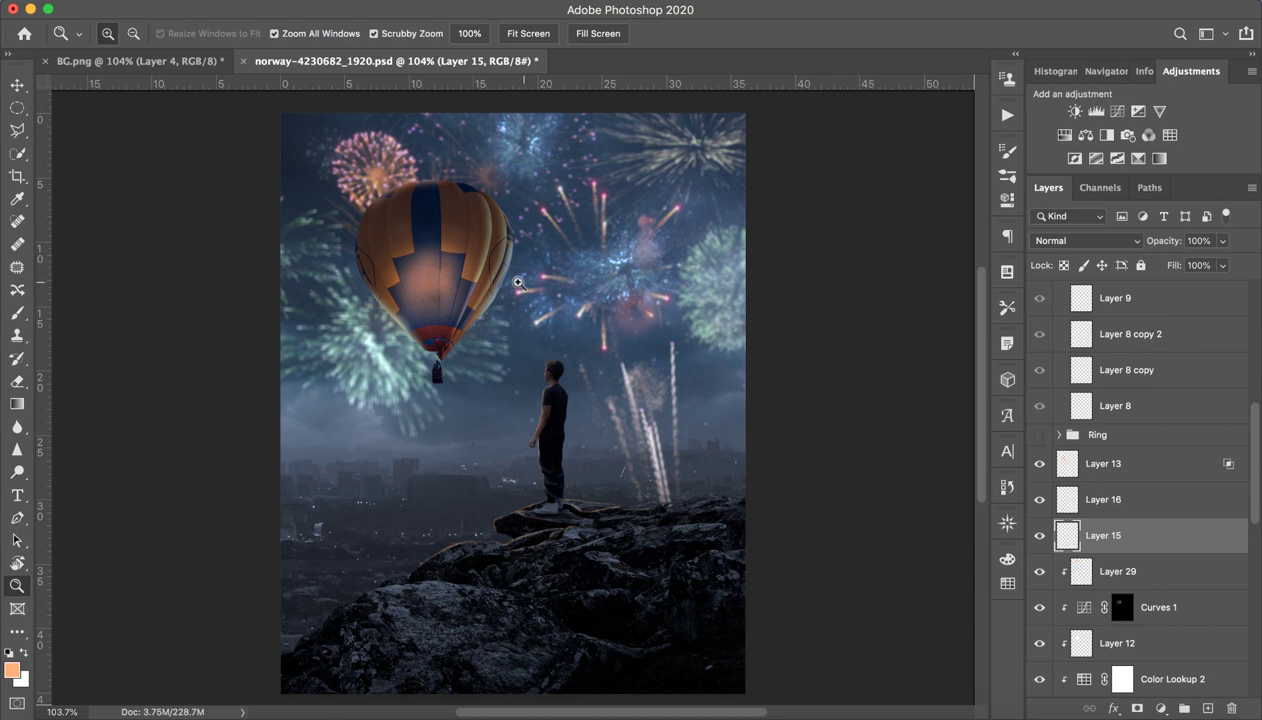
pyautogui.click(170, 63)
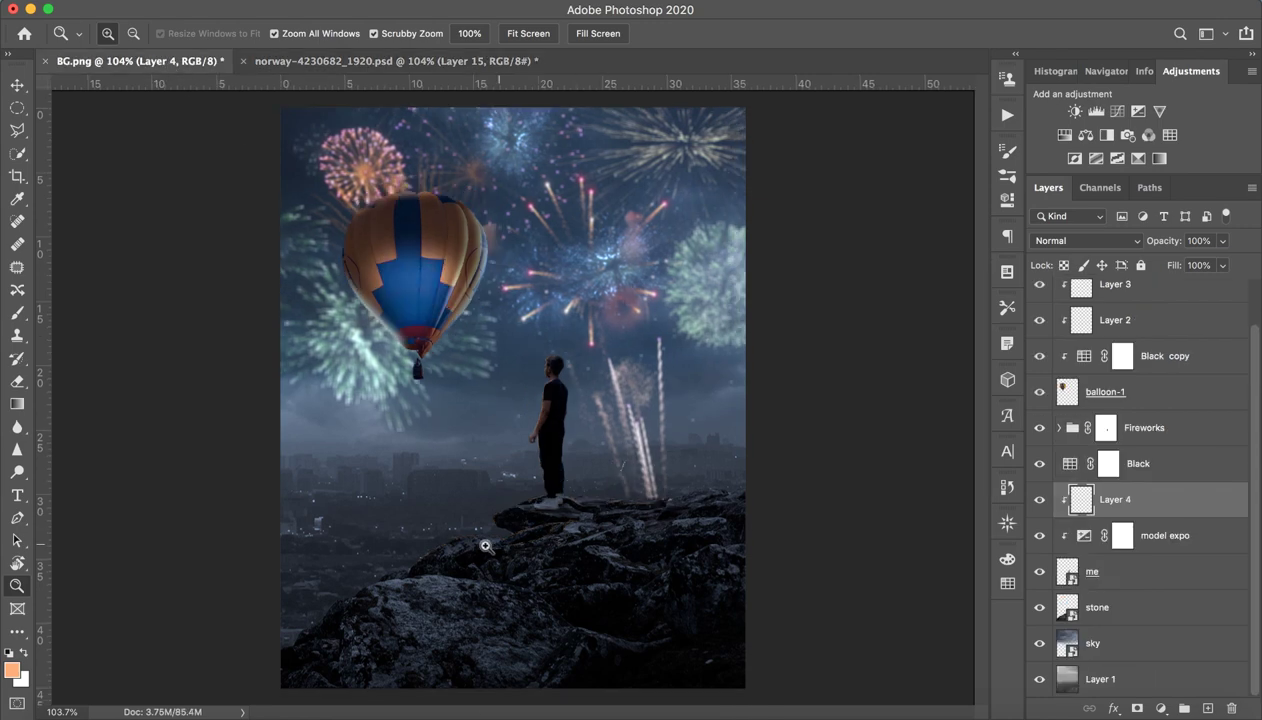
# Step: Zoom in on the rocks and add a new Layer 5 above the topmost Curves 1
pyautogui.moveTo(486, 546)
pyautogui.mouseDown()
pyautogui.moveTo(577, 548)
pyautogui.moveTo(628, 448)
pyautogui.mouseUp()
pyautogui.click(1133, 600)
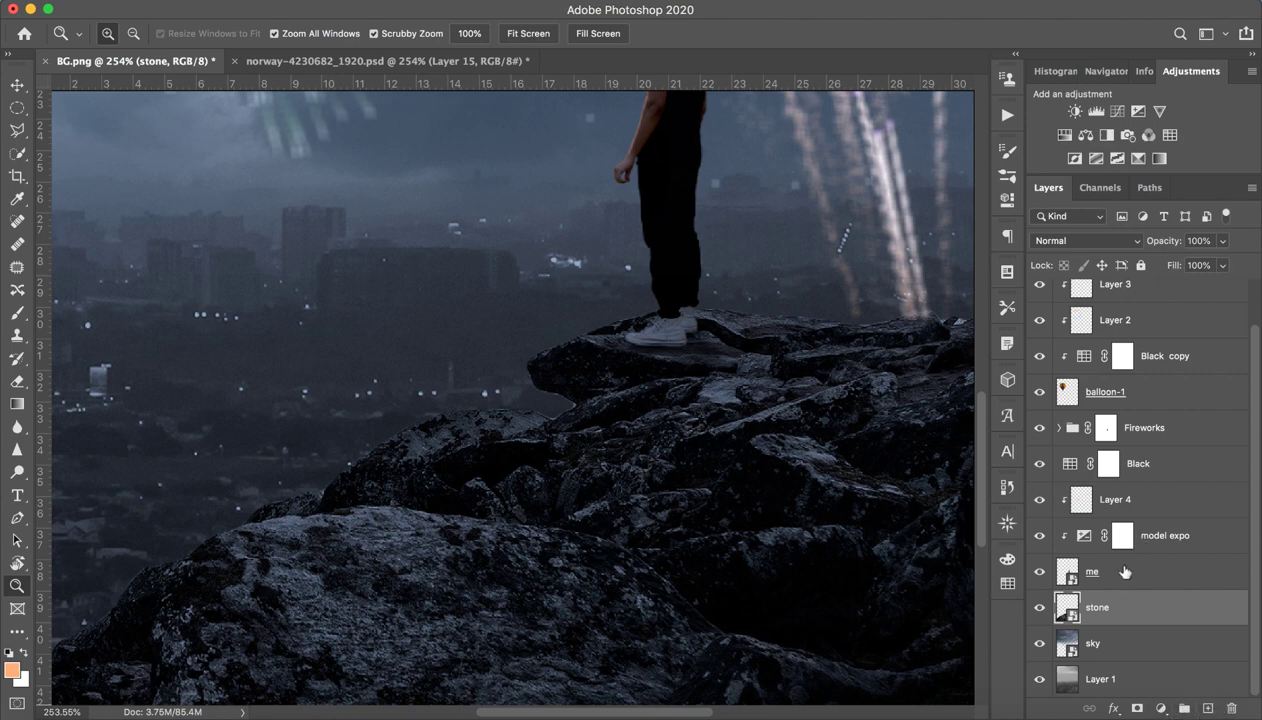
pyautogui.scroll(1, 1157, 479)
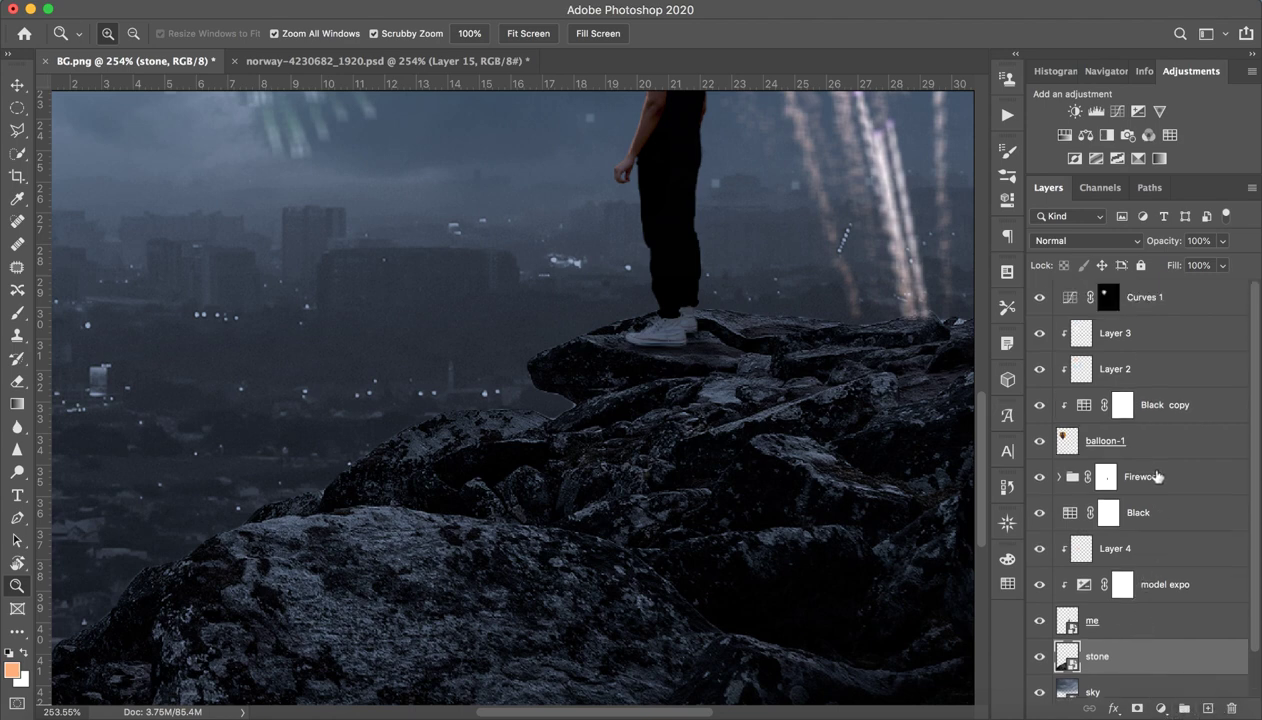
pyautogui.click(1173, 312)
pyautogui.click(1207, 707)
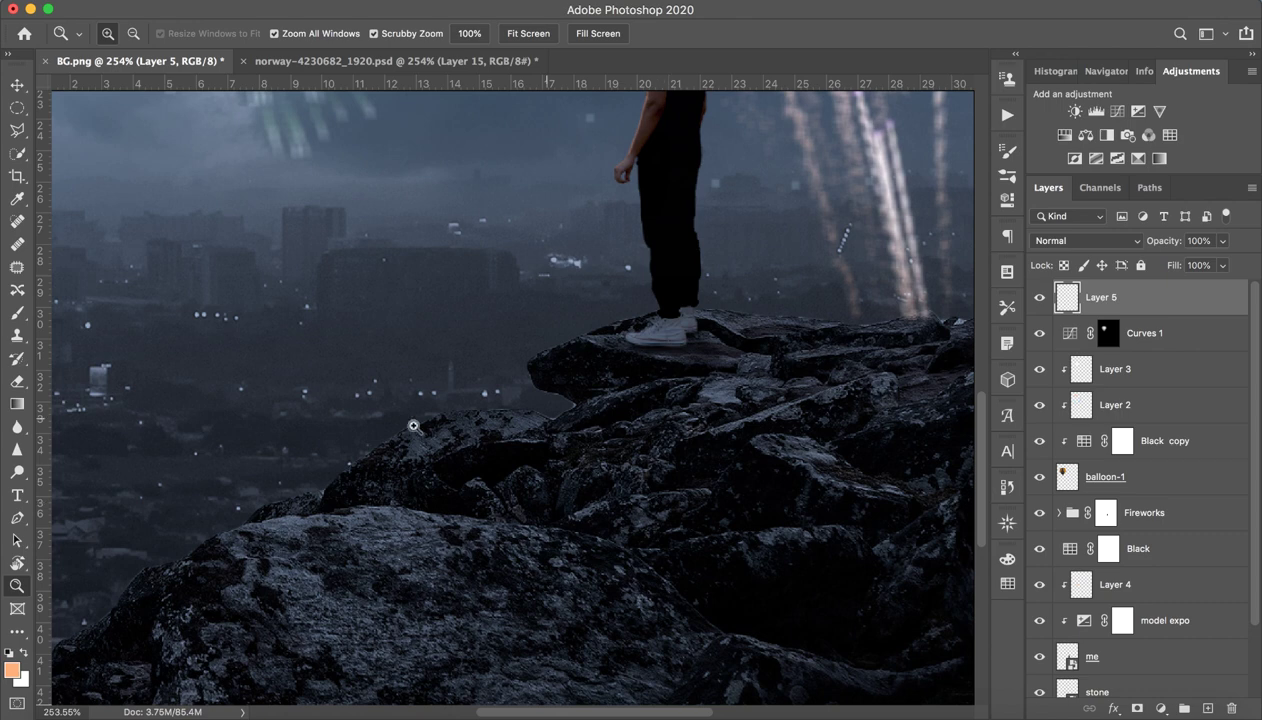
# Step: Paint warm orange rim light along the upper rock edges, then shrink the eraser to about 35 px
pyautogui.press('b')
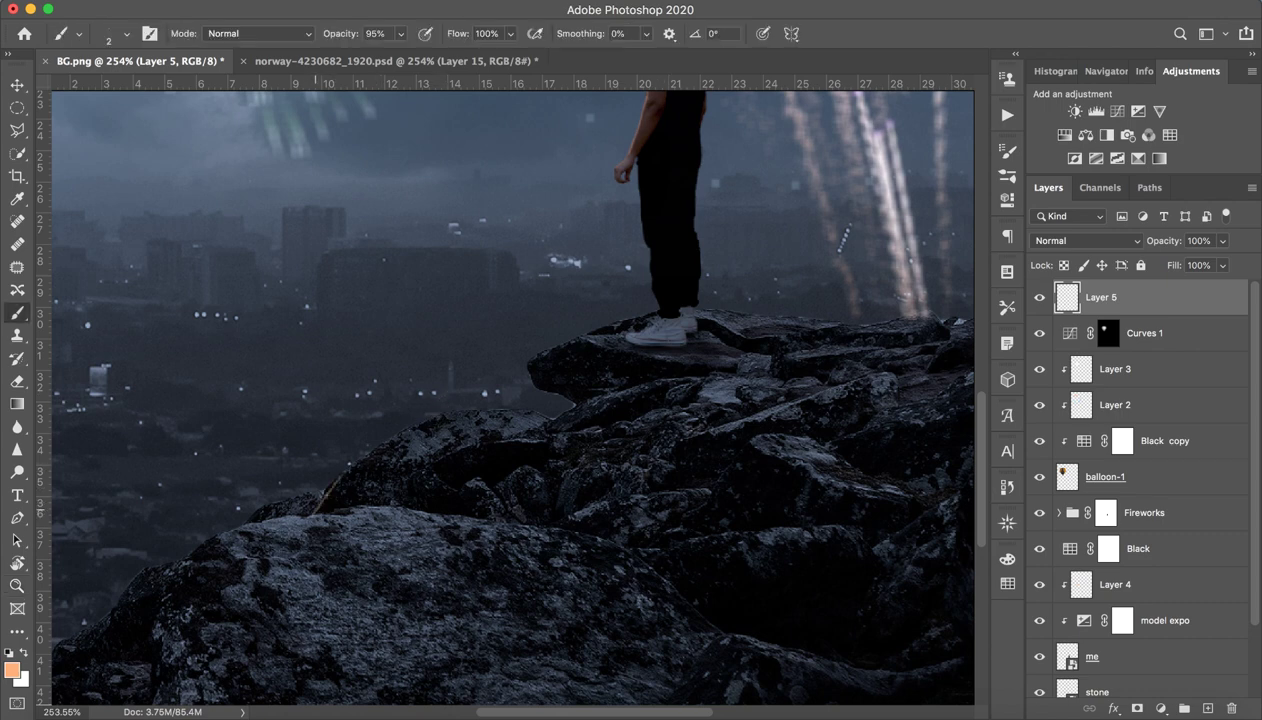
pyautogui.moveTo(372, 450); pyautogui.dragTo(428, 420)
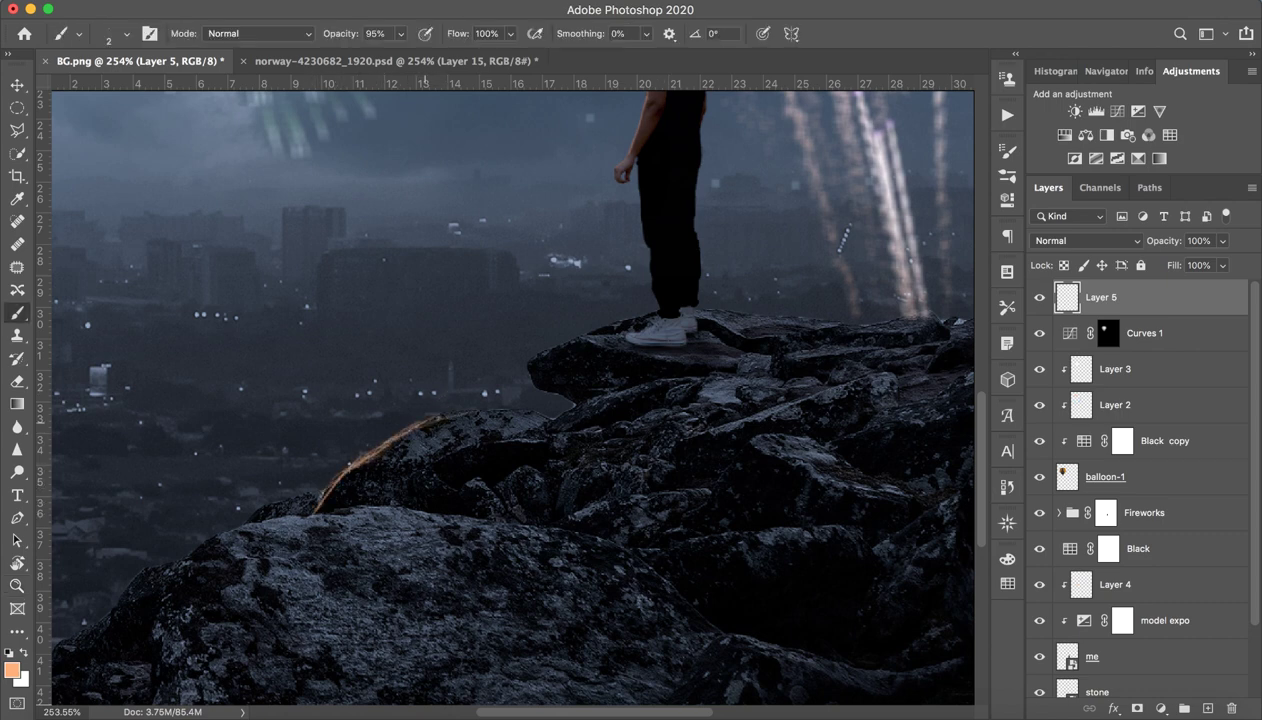
pyautogui.moveTo(505, 410)
pyautogui.mouseDown()
pyautogui.moveTo(538, 415)
pyautogui.moveTo(706, 374)
pyautogui.mouseUp()
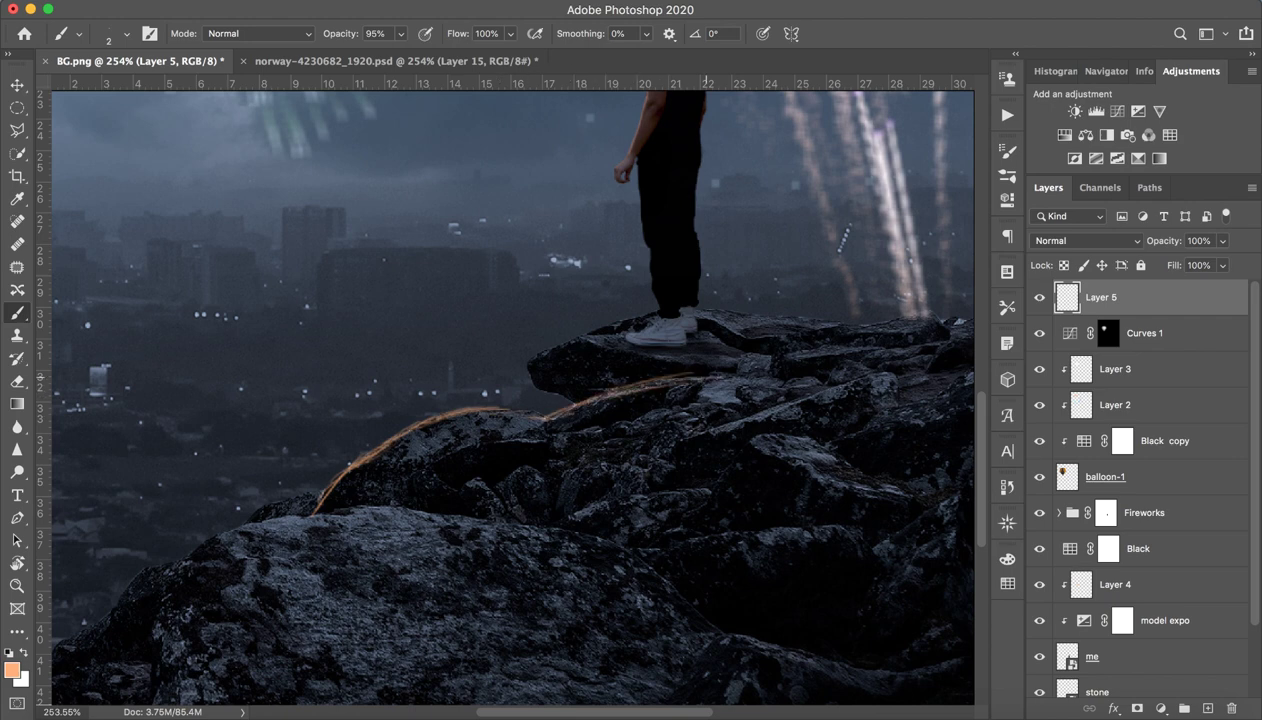
pyautogui.moveTo(560, 340); pyautogui.dragTo(611, 324)
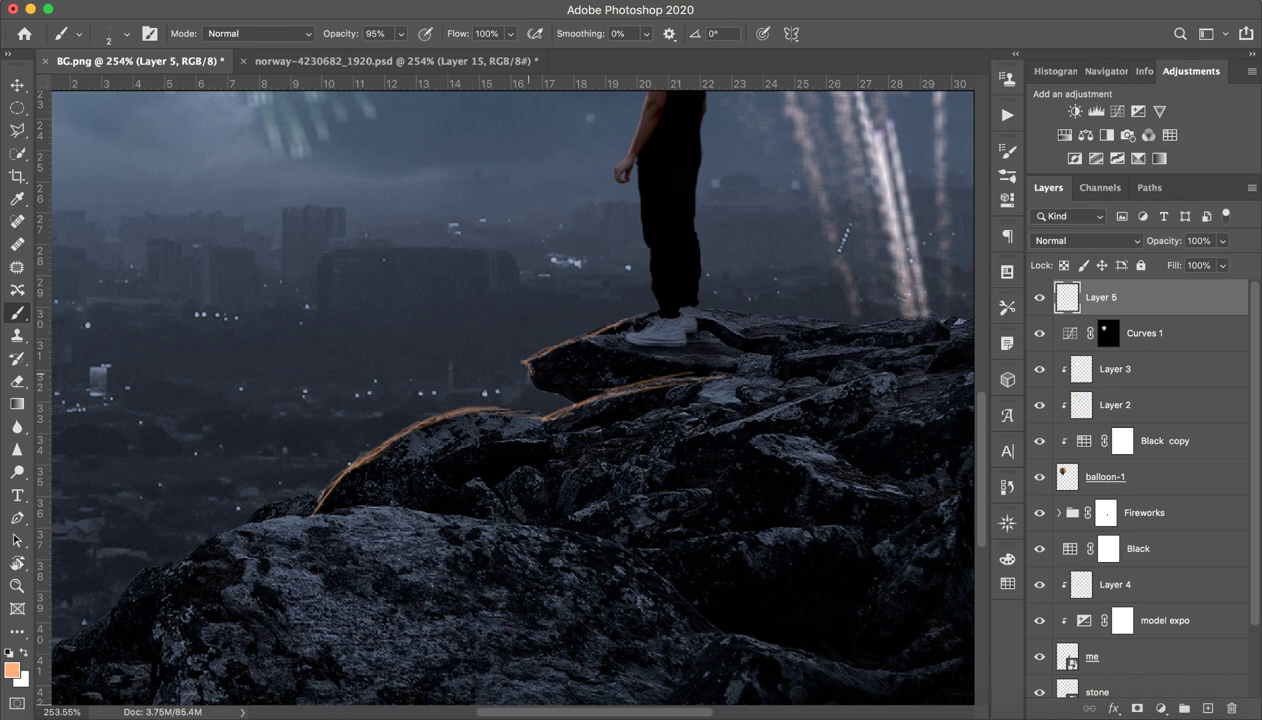
pyautogui.press('e')
pyautogui.moveTo(698, 495); pyautogui.dragTo(606, 513)
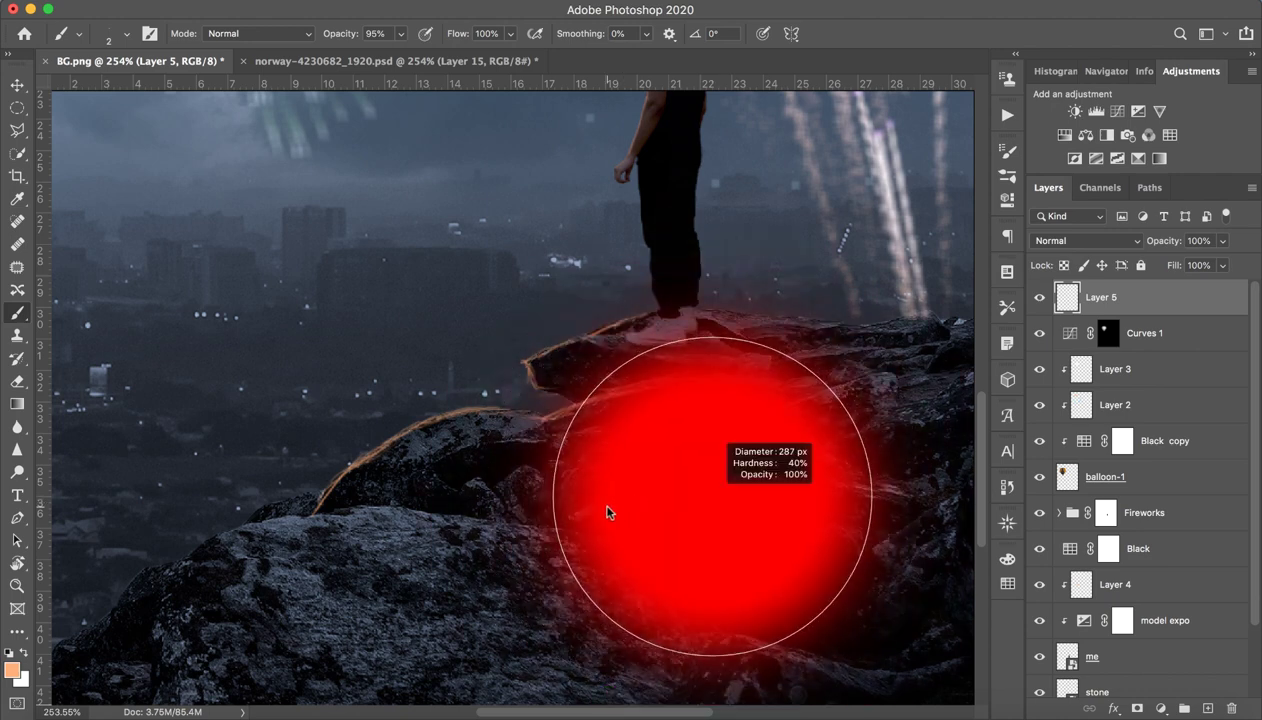
pyautogui.moveTo(701, 405); pyautogui.dragTo(563, 413)
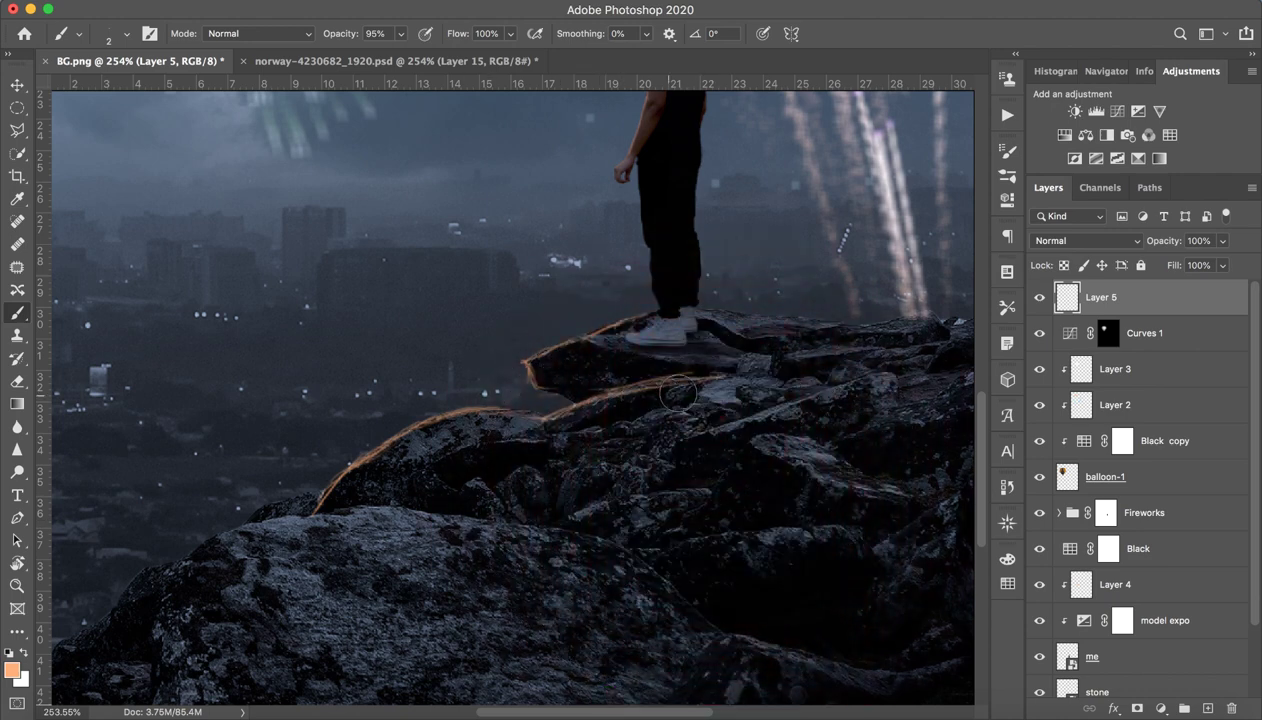
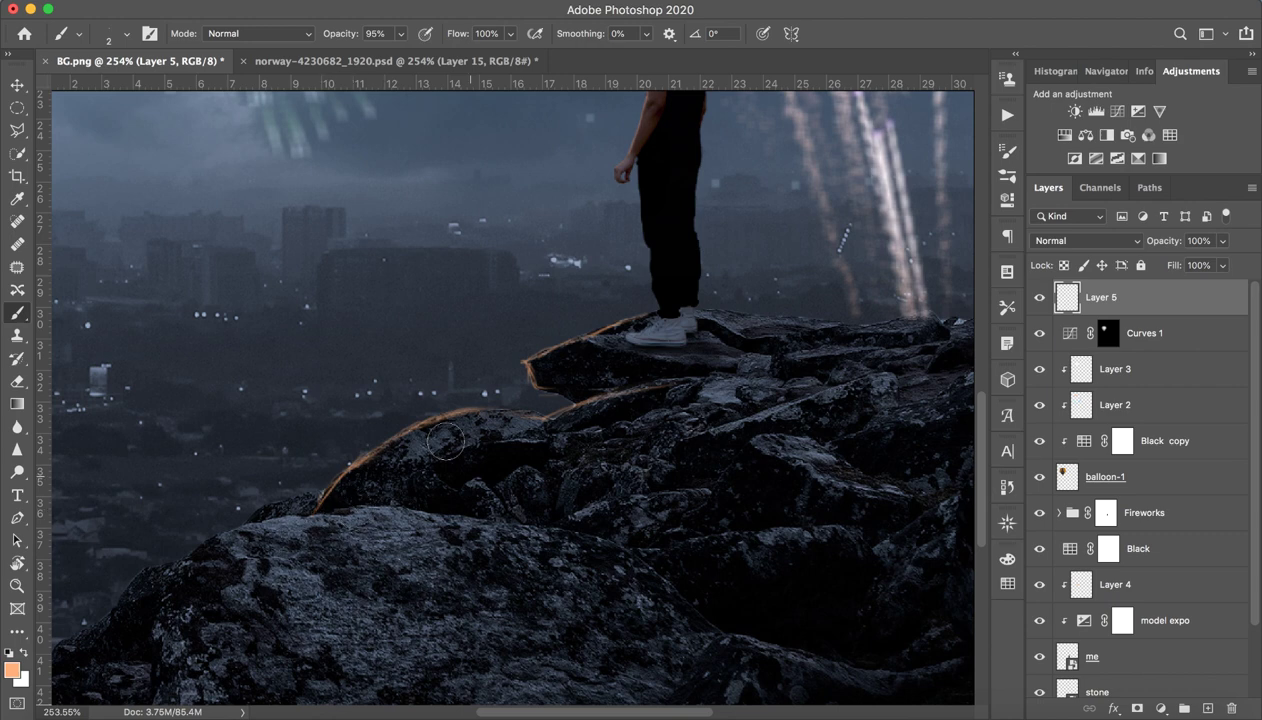
# Step: Paint orange rim light along the lower rock edge, then erase part of it
pyautogui.moveTo(394, 467); pyautogui.dragTo(544, 357)
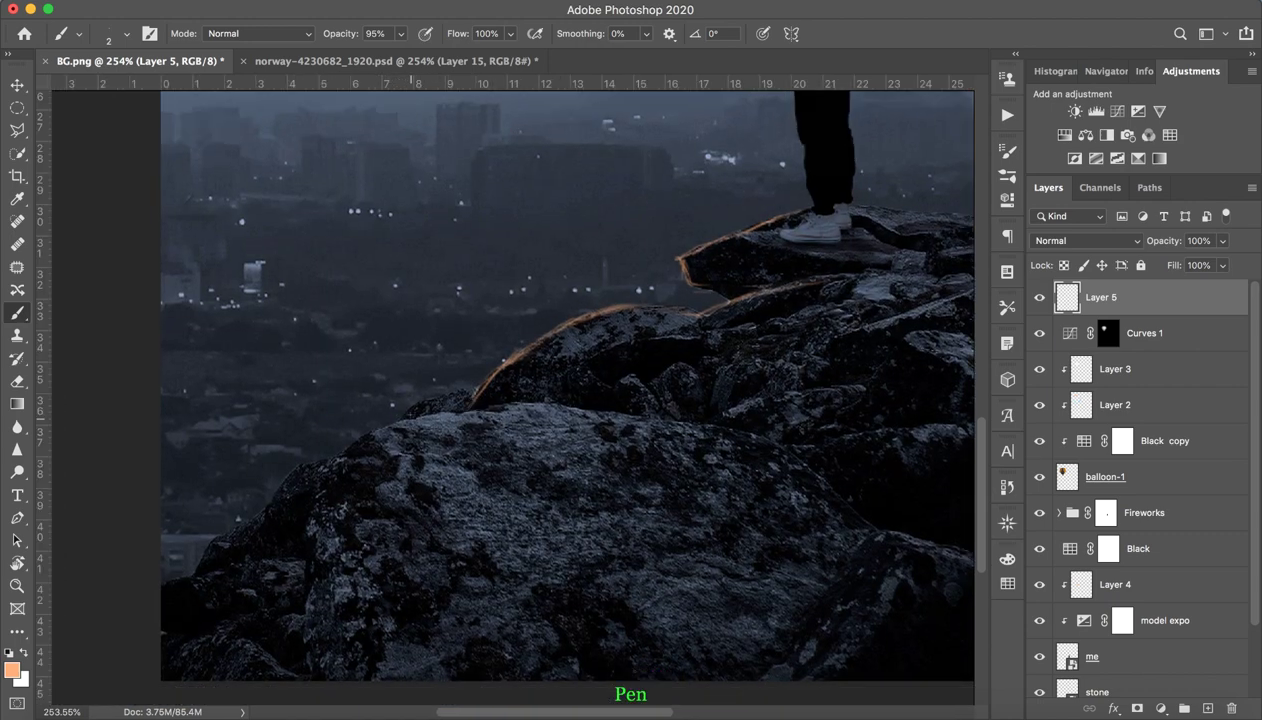
pyautogui.moveTo(418, 400); pyautogui.dragTo(378, 420)
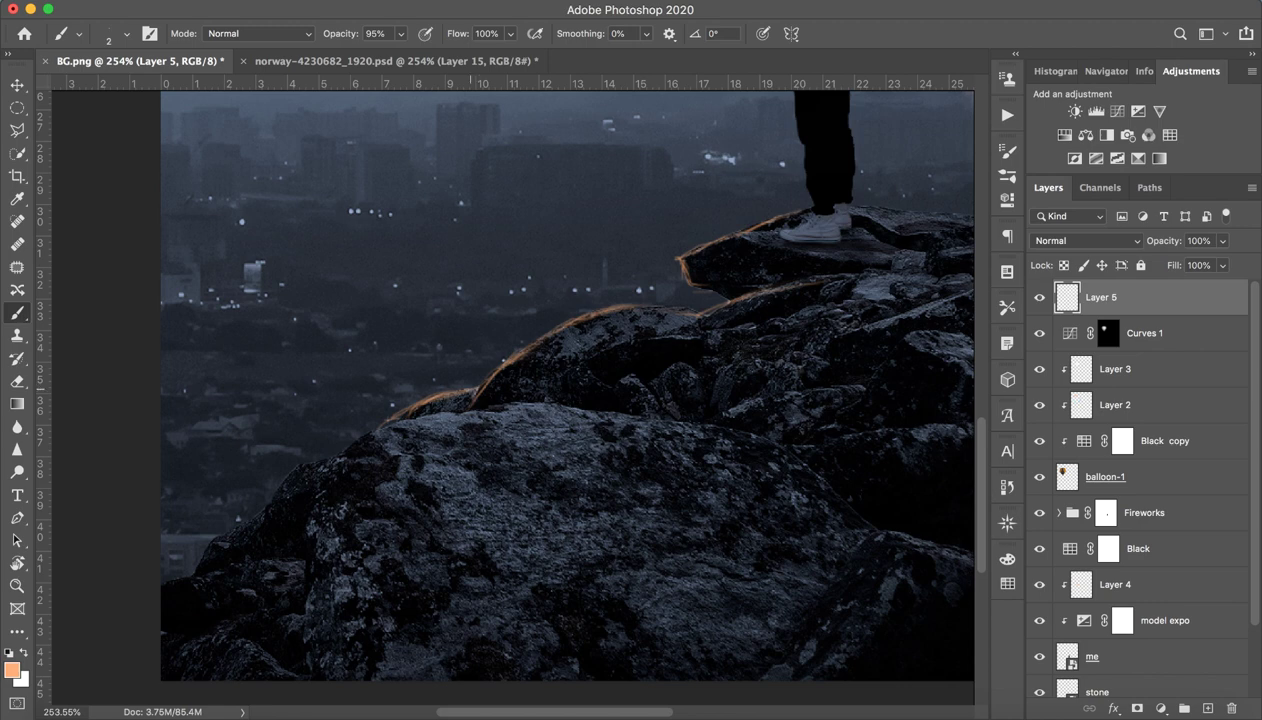
pyautogui.press('e')
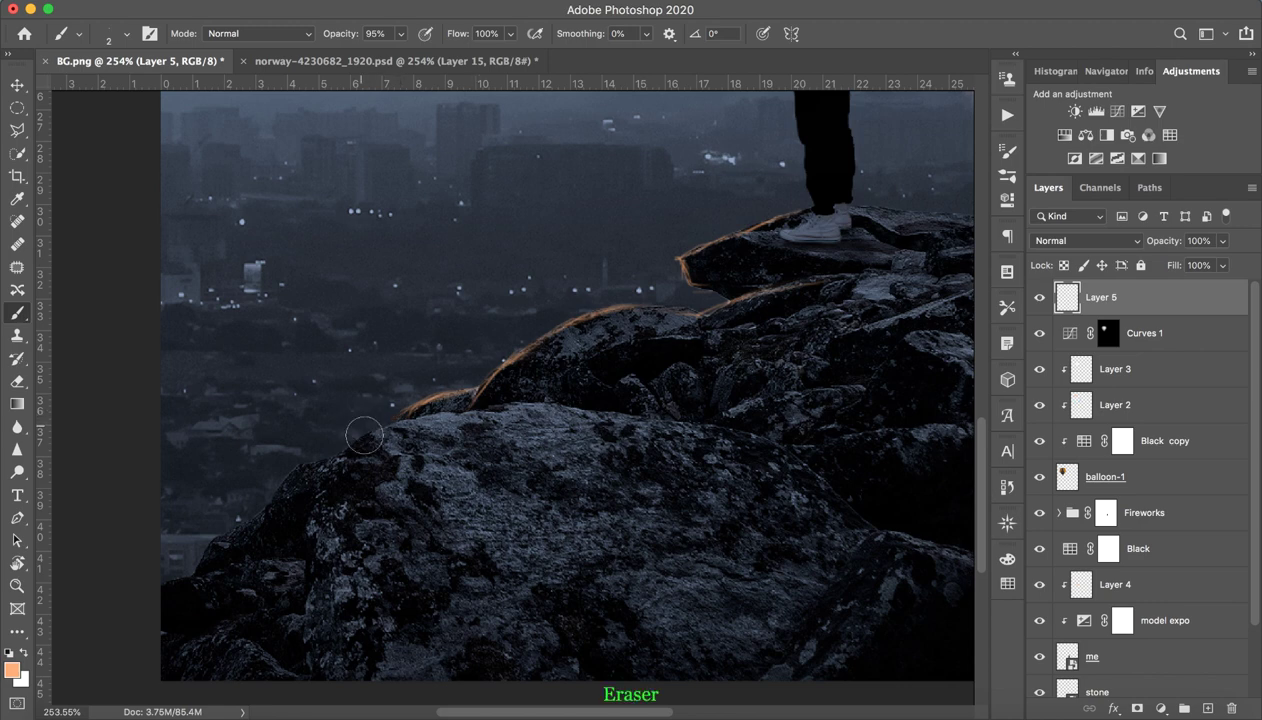
pyautogui.moveTo(366, 417); pyautogui.dragTo(394, 374)
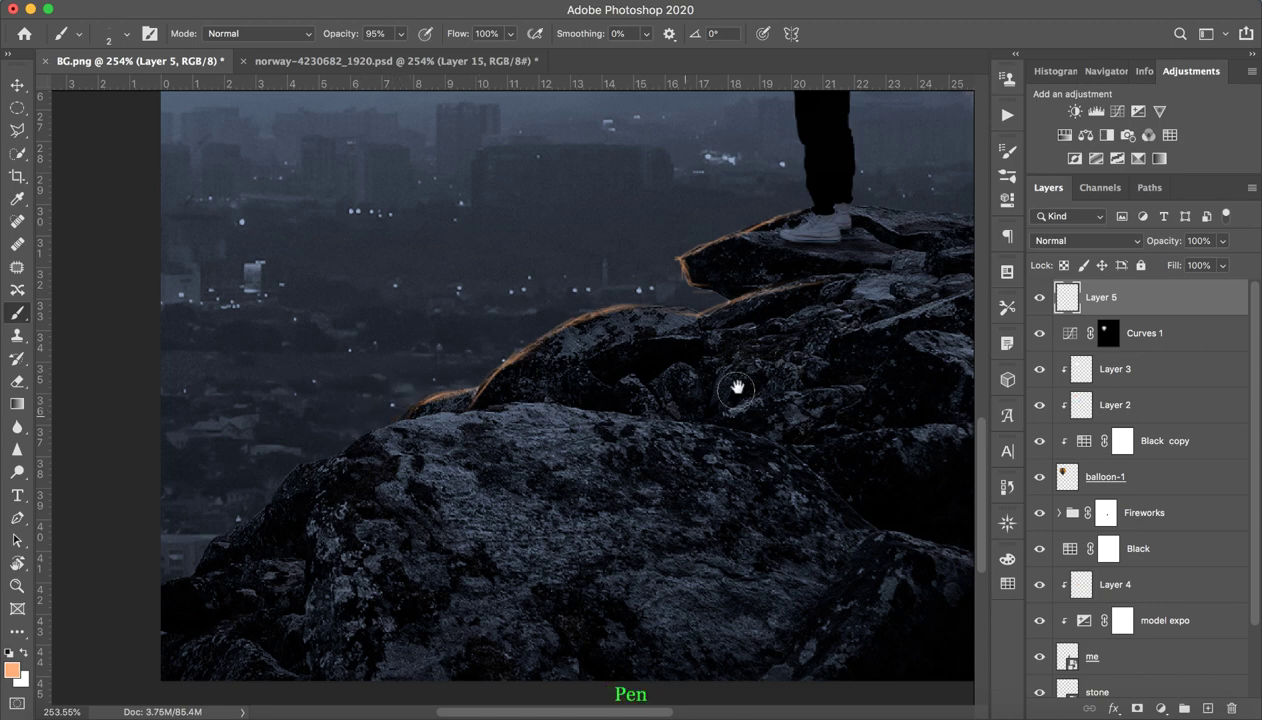
# Step: Paint and trim an orange glow along the rock ridge under the man's feet, then zoom out
pyautogui.moveTo(738, 383); pyautogui.dragTo(522, 379)
pyautogui.hotkey('ctrl', 'r')
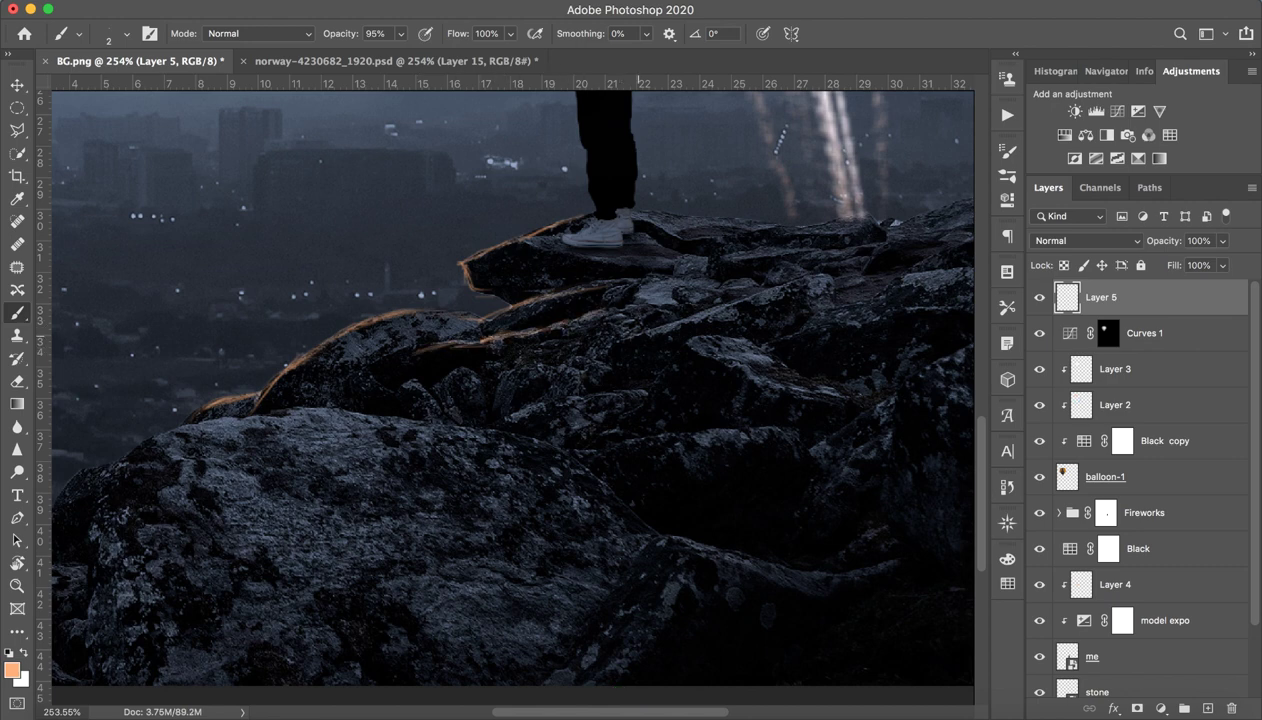
pyautogui.moveTo(612, 338); pyautogui.dragTo(766, 278)
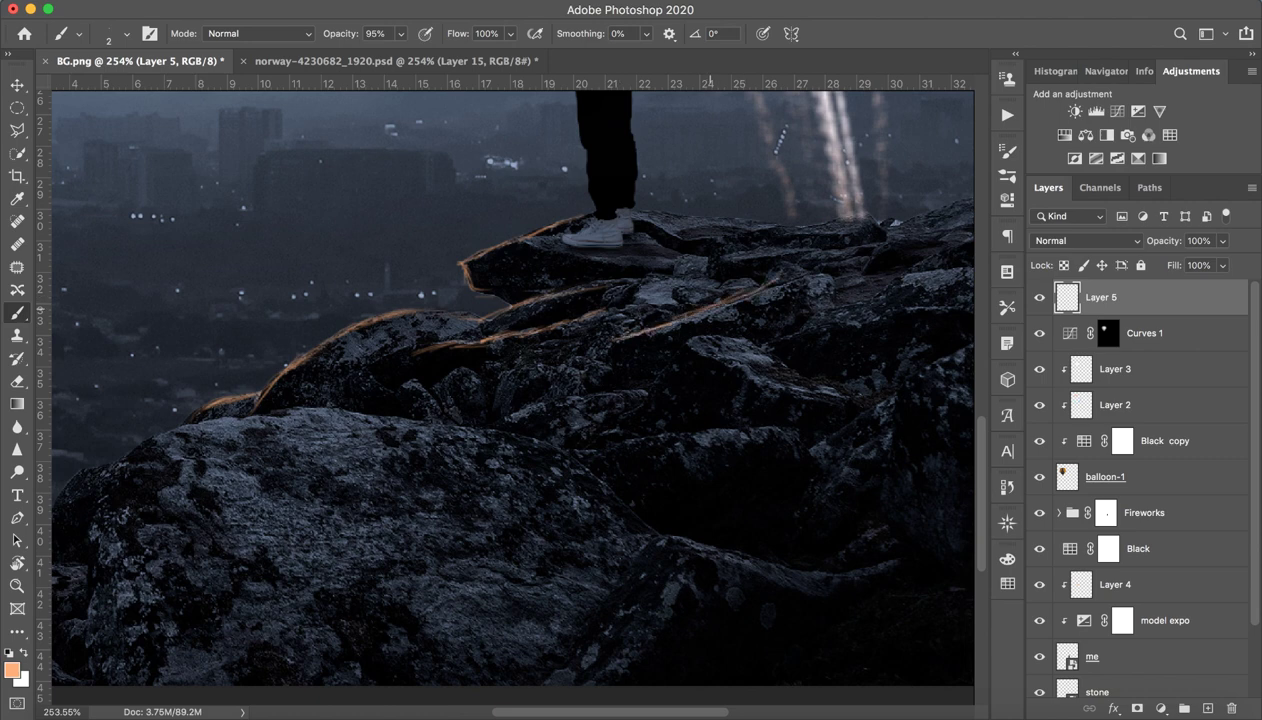
pyautogui.press('e')
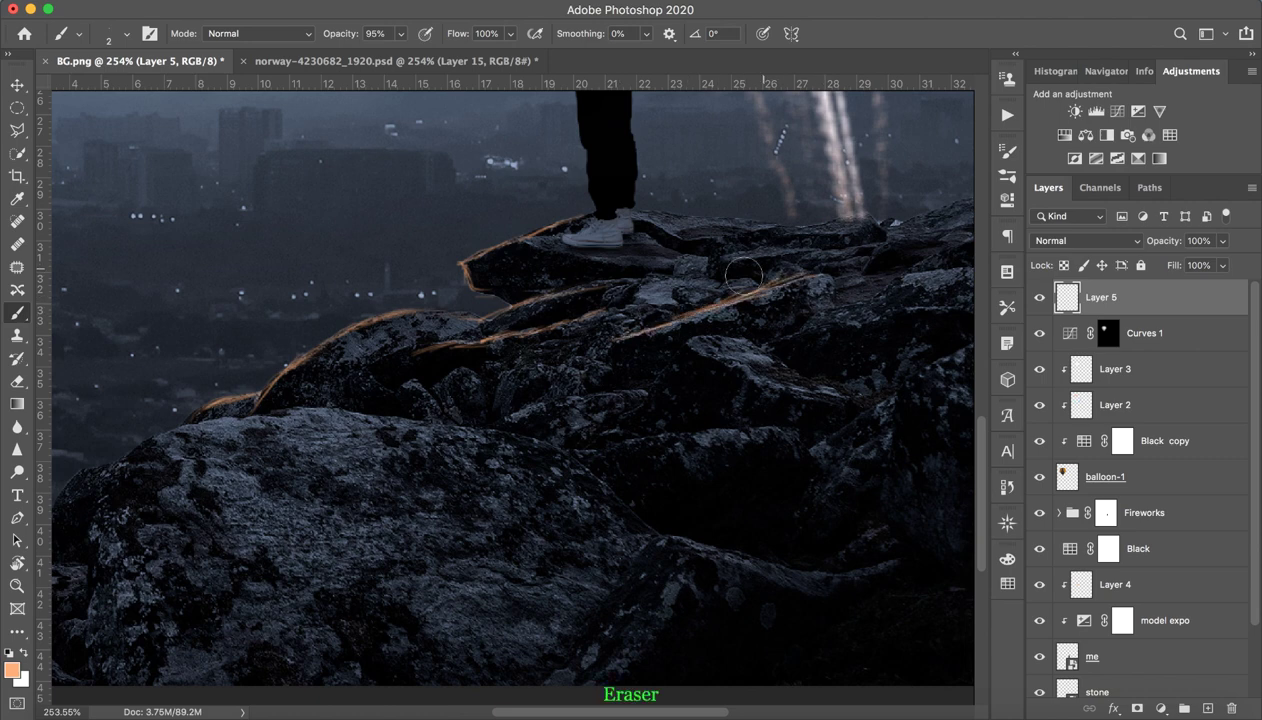
pyautogui.moveTo(734, 272); pyautogui.dragTo(820, 253)
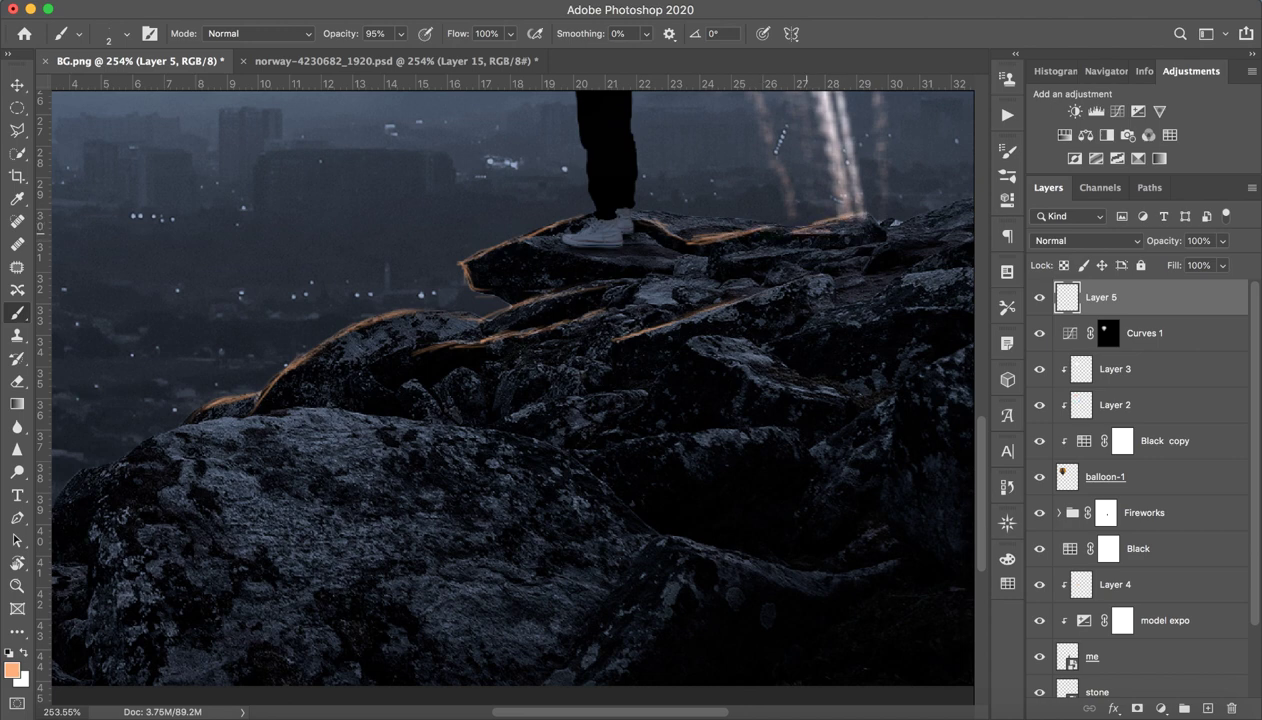
pyautogui.moveTo(727, 215); pyautogui.dragTo(686, 216)
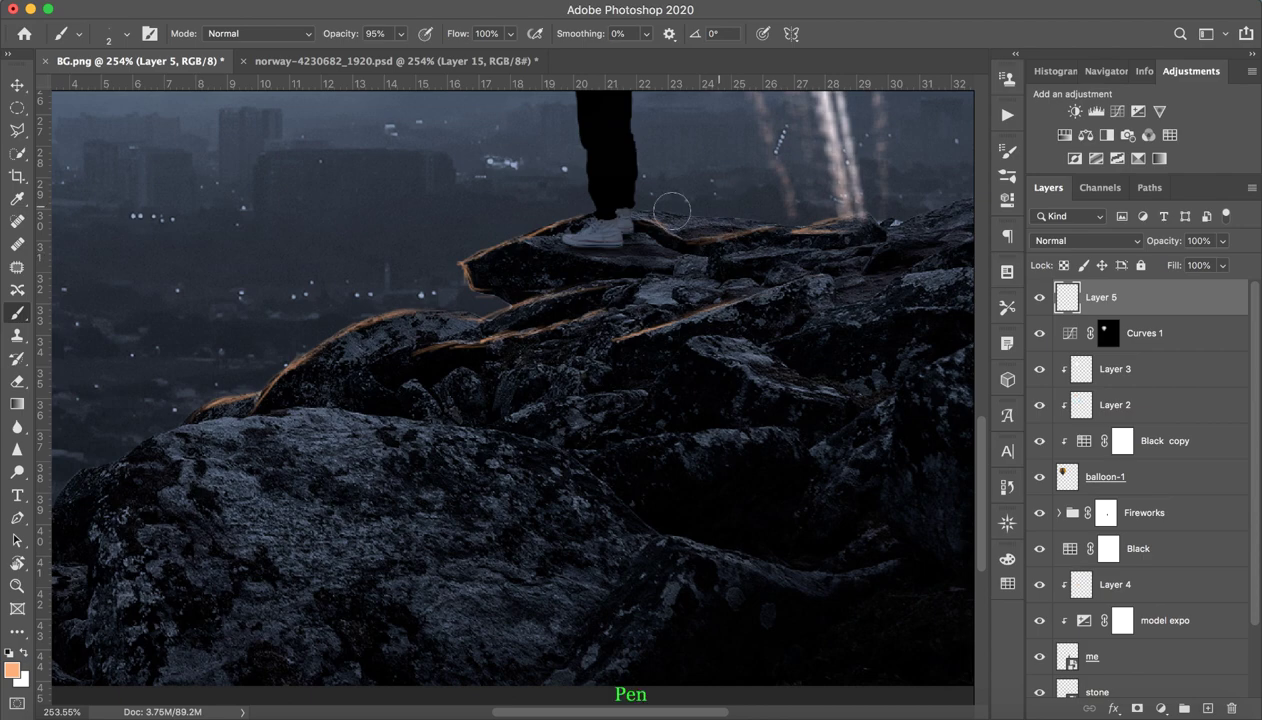
pyautogui.moveTo(679, 192); pyautogui.dragTo(560, 403)
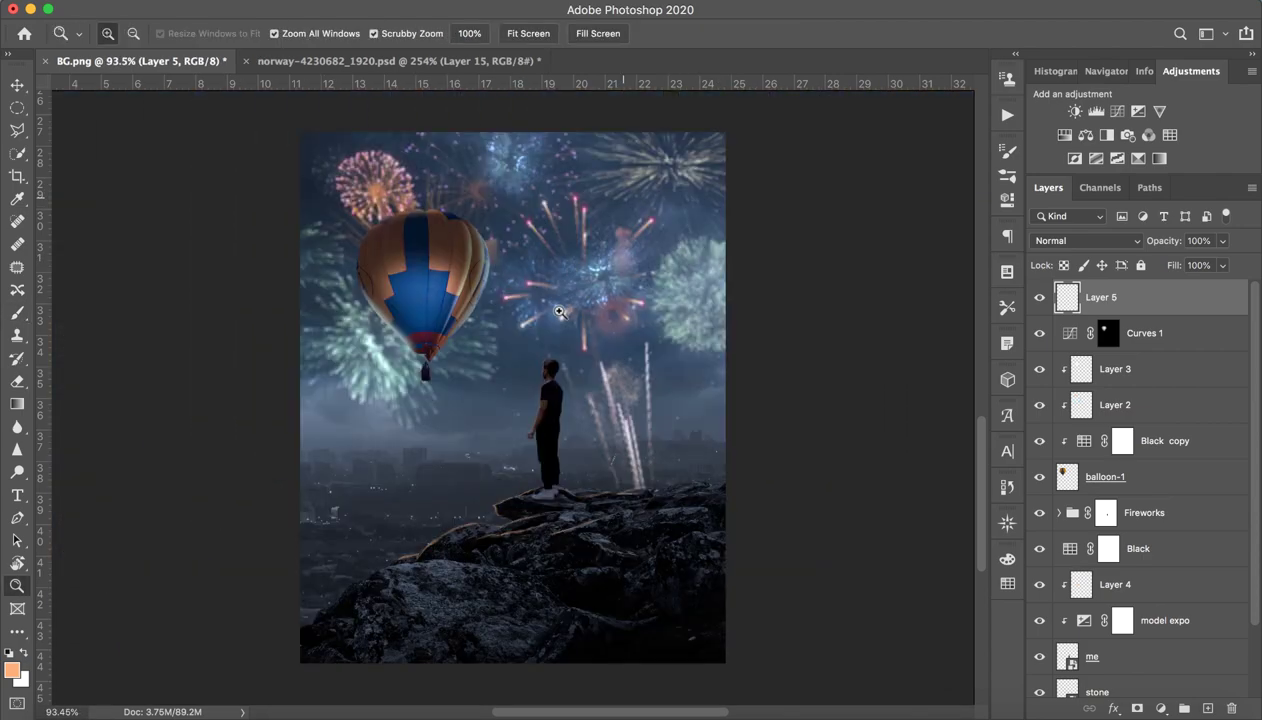
# Step: On a new layer, paint soft peach over the balloon's blue panel with a 97 px brush
pyautogui.moveTo(580, 526); pyautogui.dragTo(563, 535)
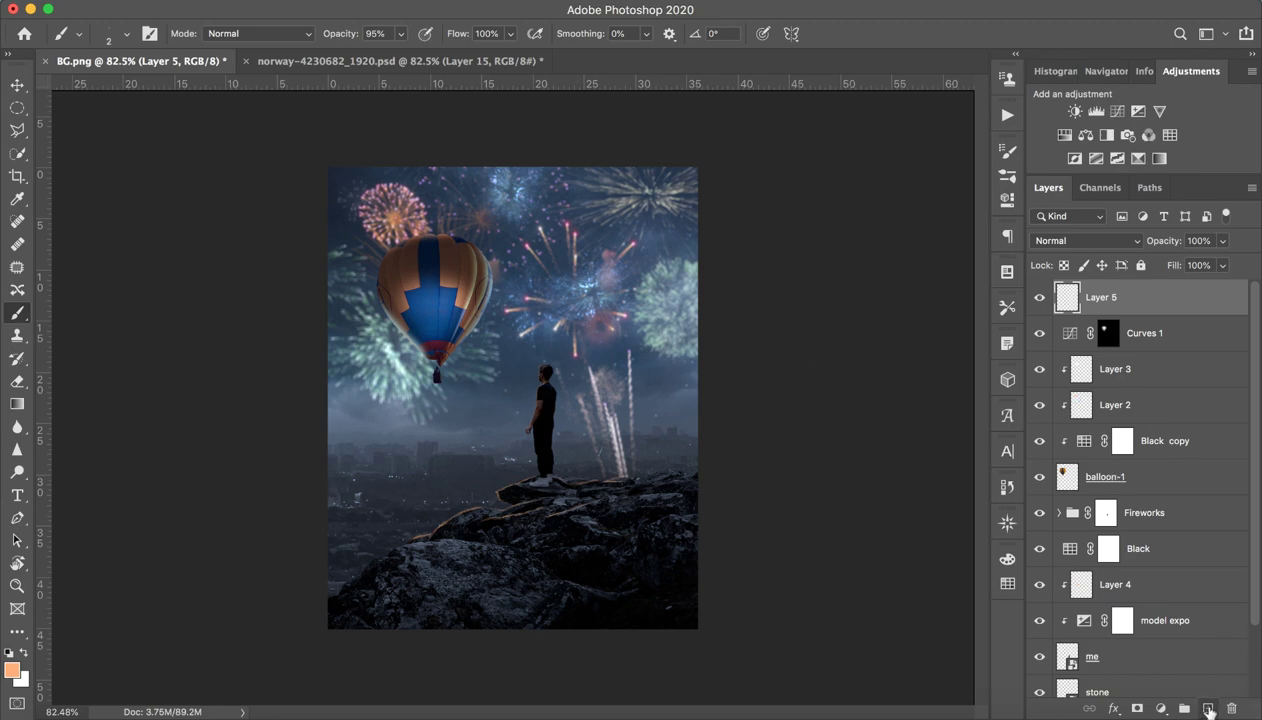
pyautogui.click(1207, 708)
pyautogui.moveTo(410, 297); pyautogui.dragTo(500, 315)
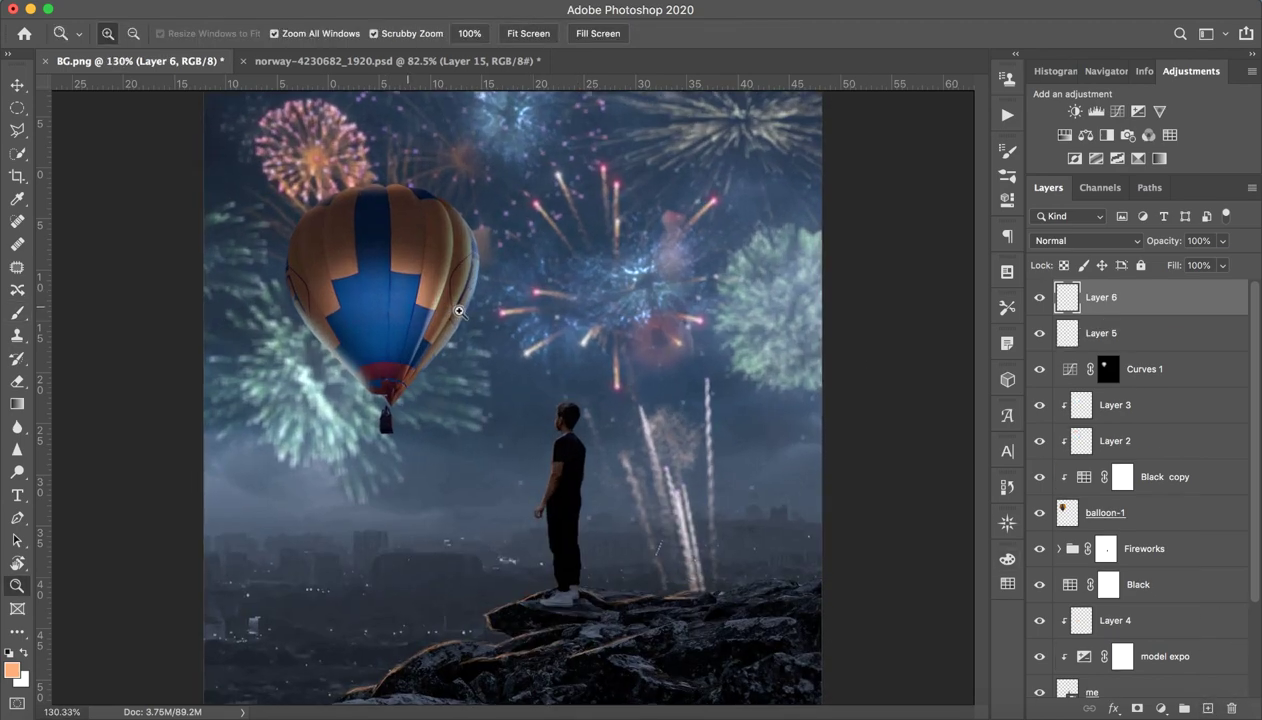
pyautogui.moveTo(380, 295); pyautogui.dragTo(470, 296)
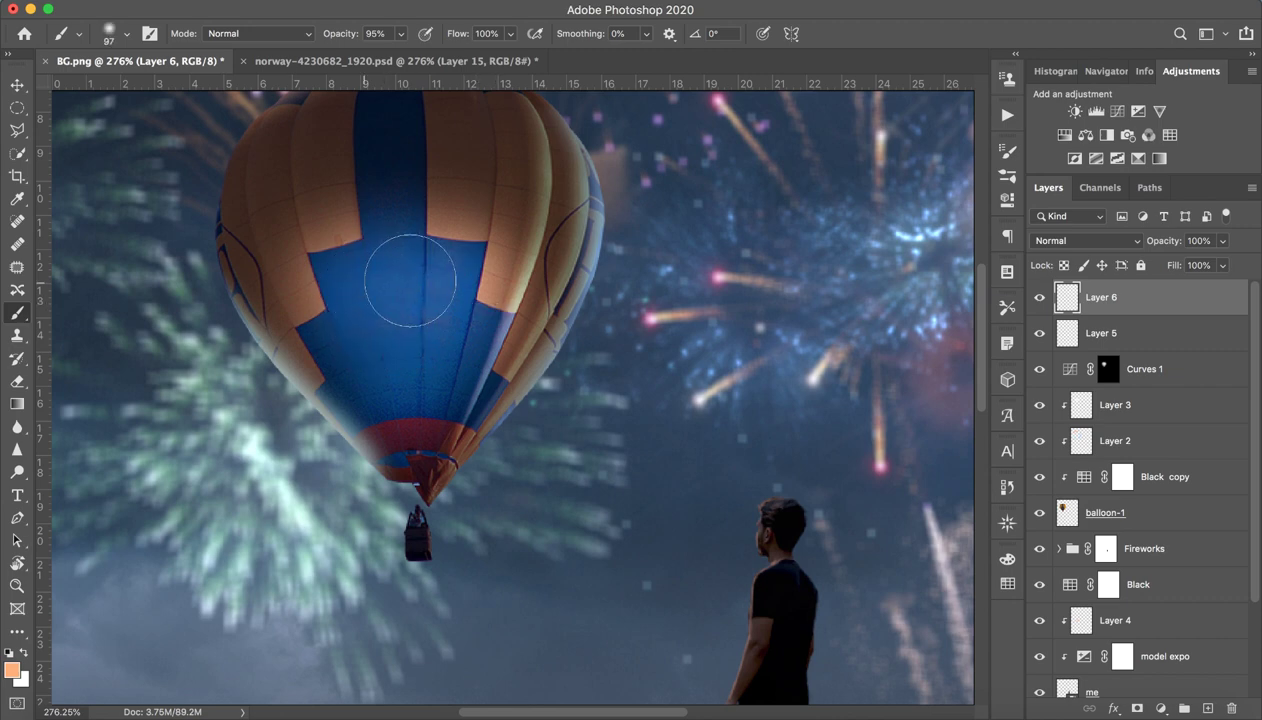
pyautogui.moveTo(380, 290)
pyautogui.mouseDown()
pyautogui.moveTo(362, 297)
pyautogui.moveTo(387, 343)
pyautogui.moveTo(426, 297)
pyautogui.moveTo(381, 282)
pyautogui.moveTo(433, 270)
pyautogui.moveTo(459, 310)
pyautogui.mouseUp()
# Step: Zoom out to review the composite and switch to the norway psd document
pyautogui.press('z')
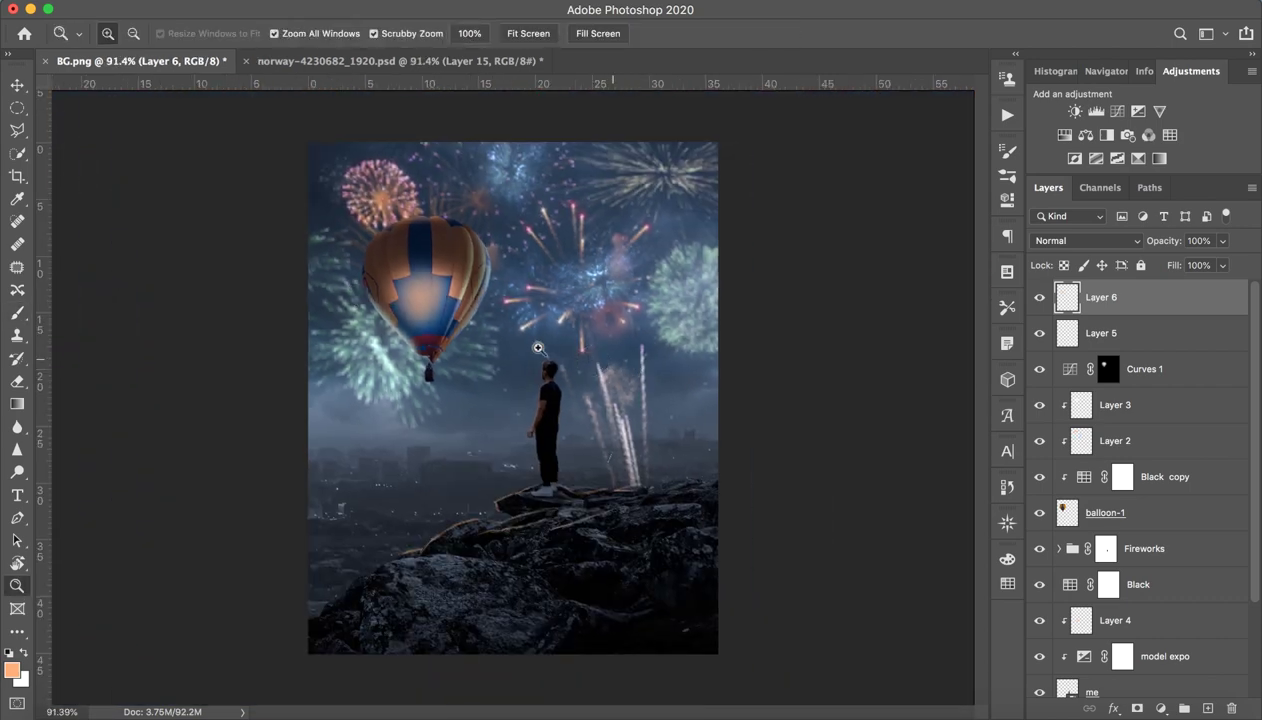
pyautogui.moveTo(505, 394); pyautogui.dragTo(525, 394)
pyautogui.press('b')
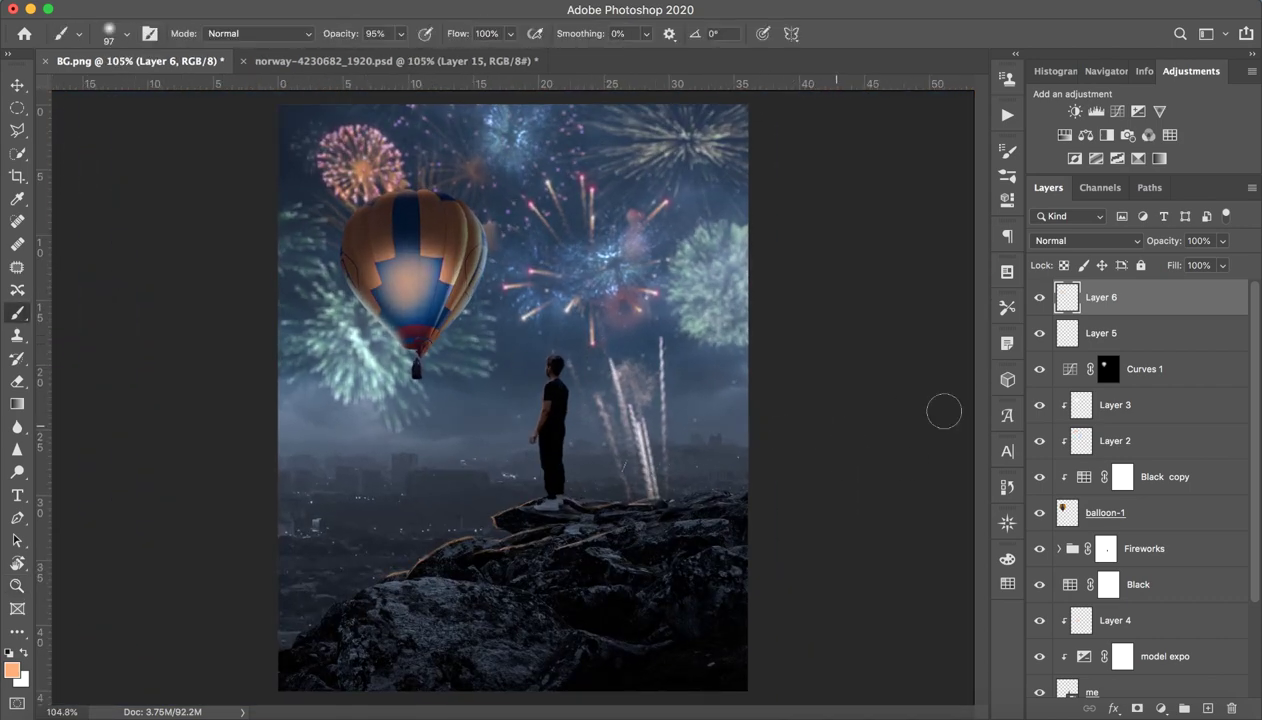
pyautogui.click(515, 61)
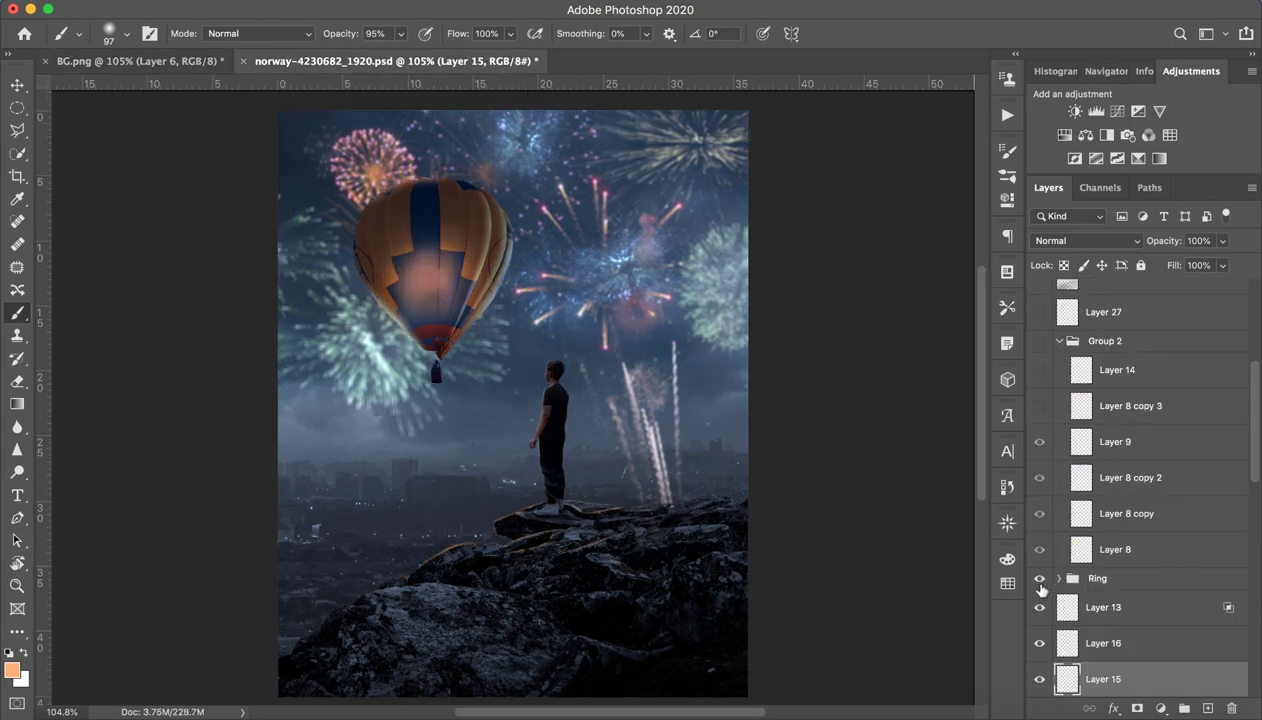
# Step: Preview the Ring group in the norway psd, hide it, and return to BG.png
pyautogui.click(1039, 580)
pyautogui.click(1039, 579)
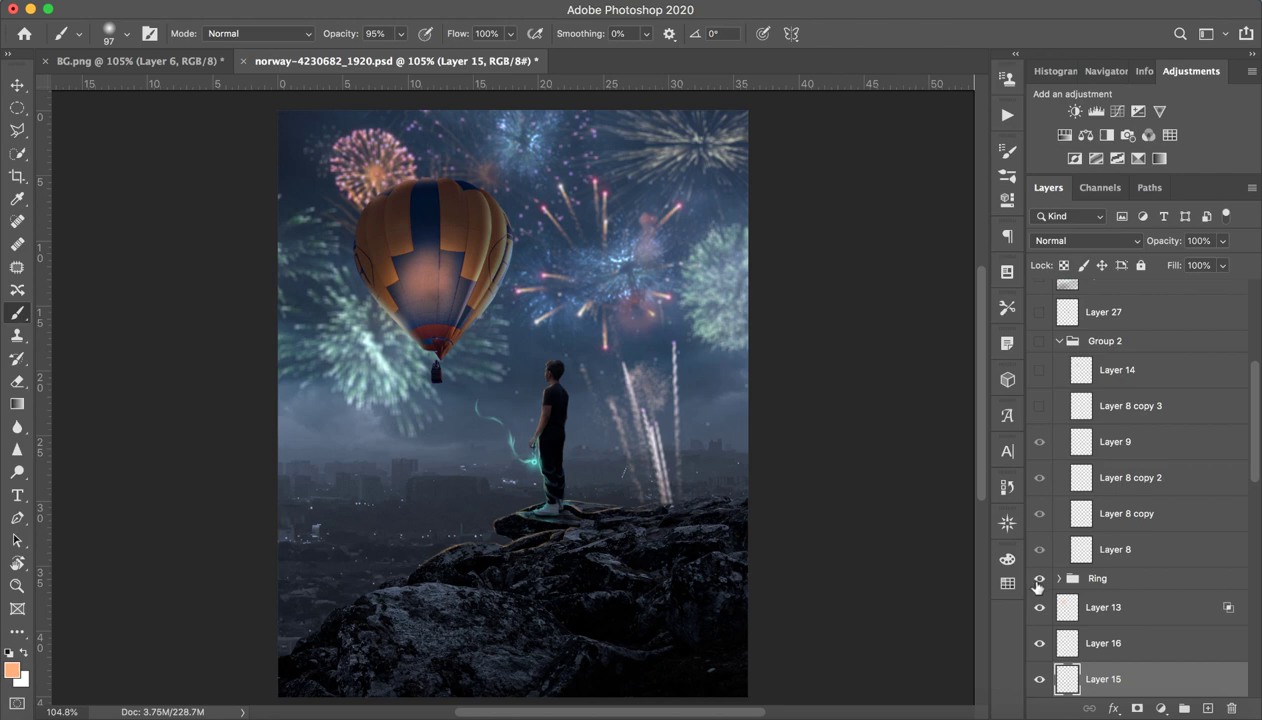
pyautogui.click(1080, 584)
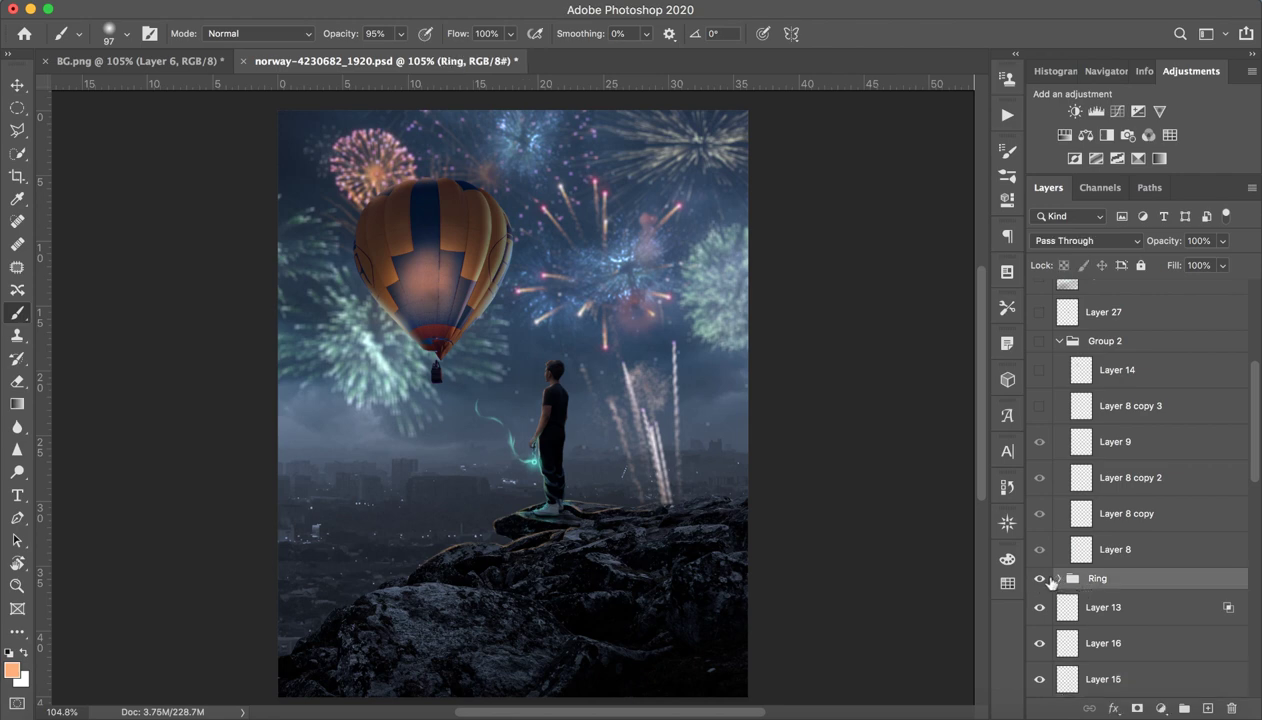
pyautogui.click(1040, 580)
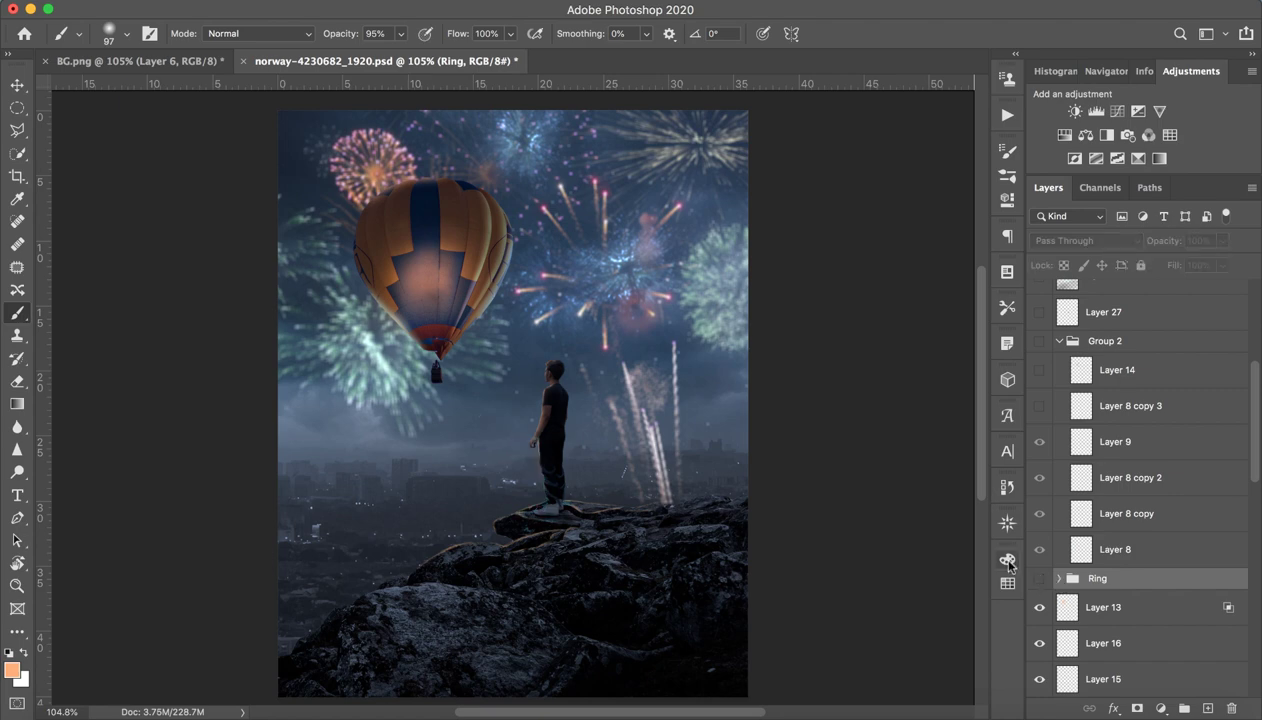
pyautogui.click(180, 61)
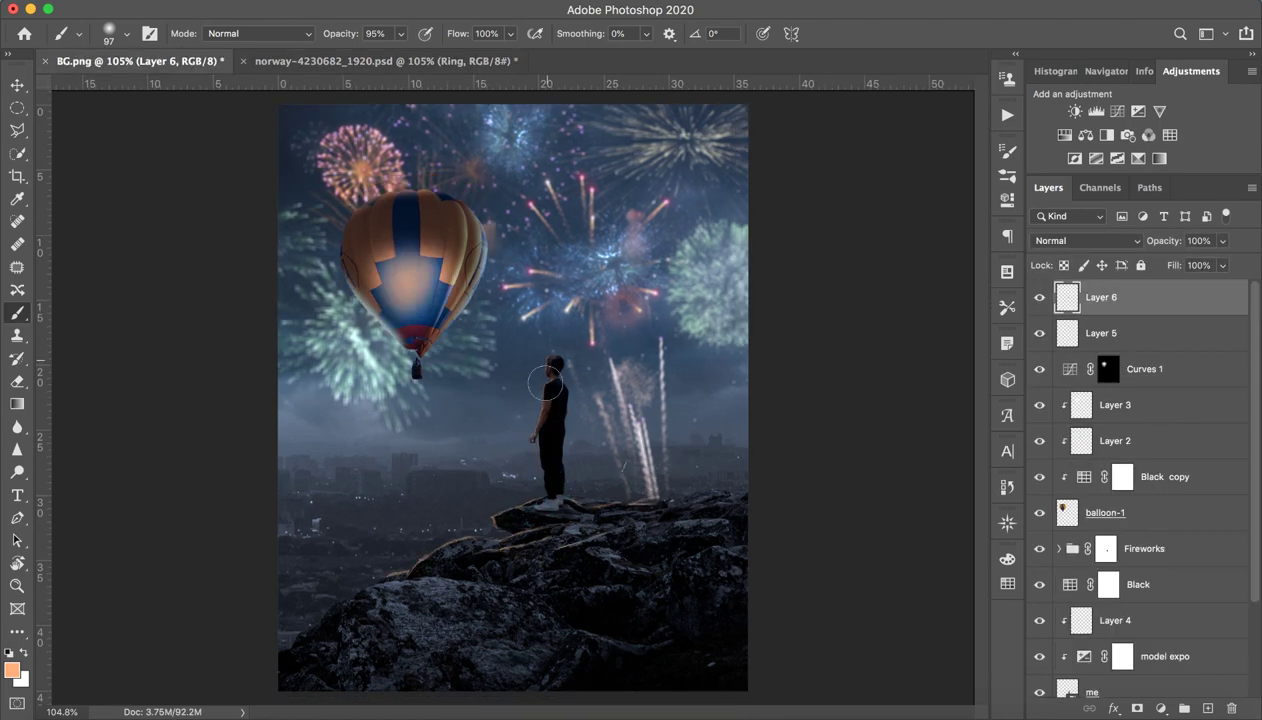
# Step: Put new Layer 7 in a group named 'ring' and zoom in on the man's hand
pyautogui.press('z')
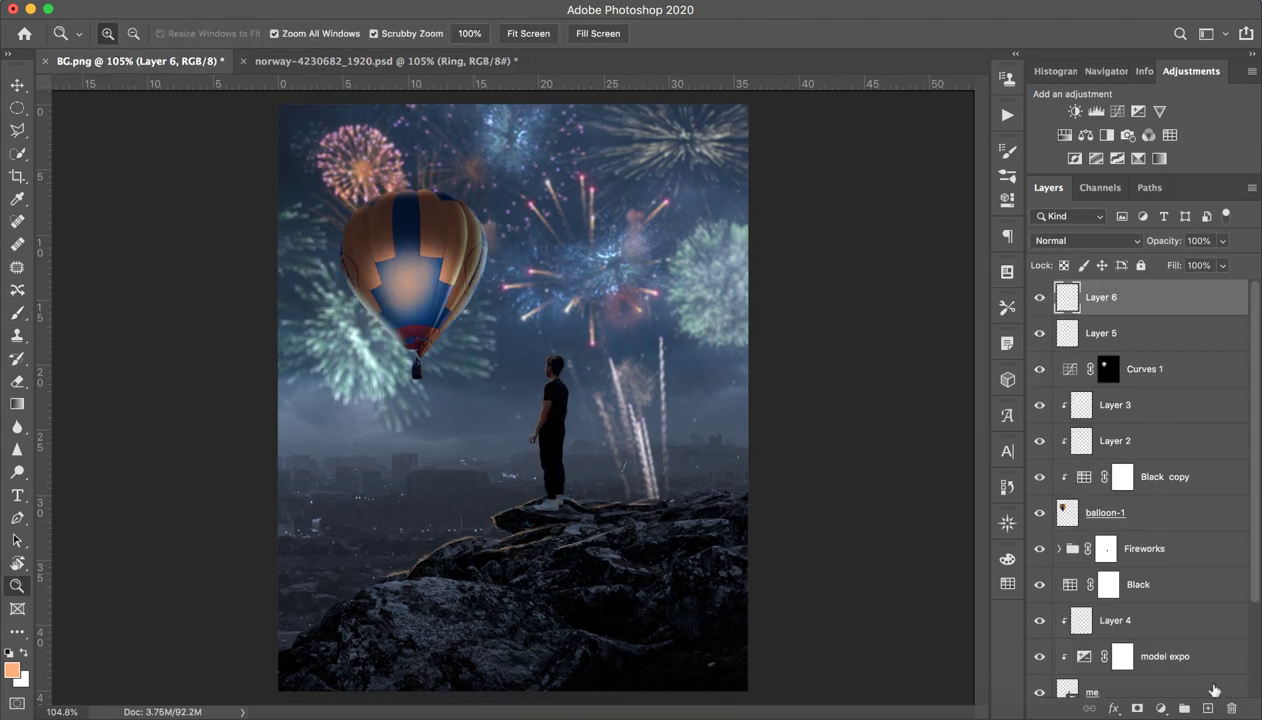
pyautogui.click(1207, 707)
pyautogui.hotkey('ctrl', 'g')
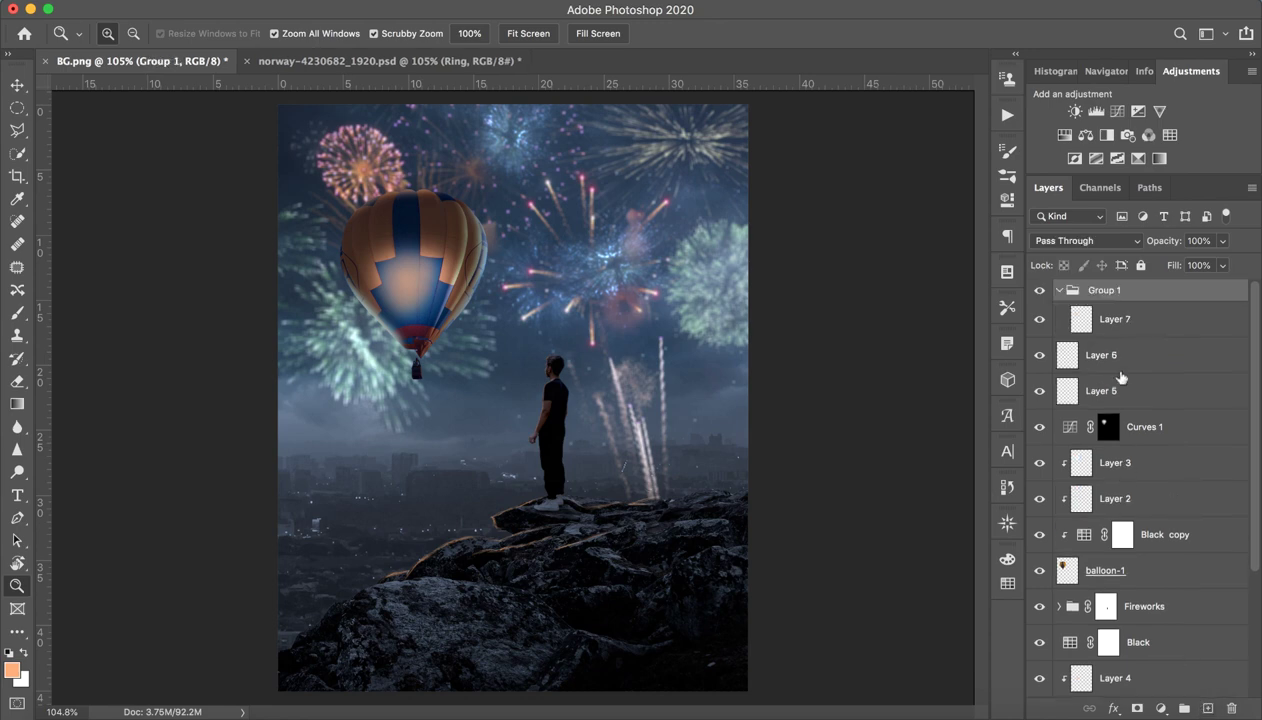
pyautogui.click(1115, 318)
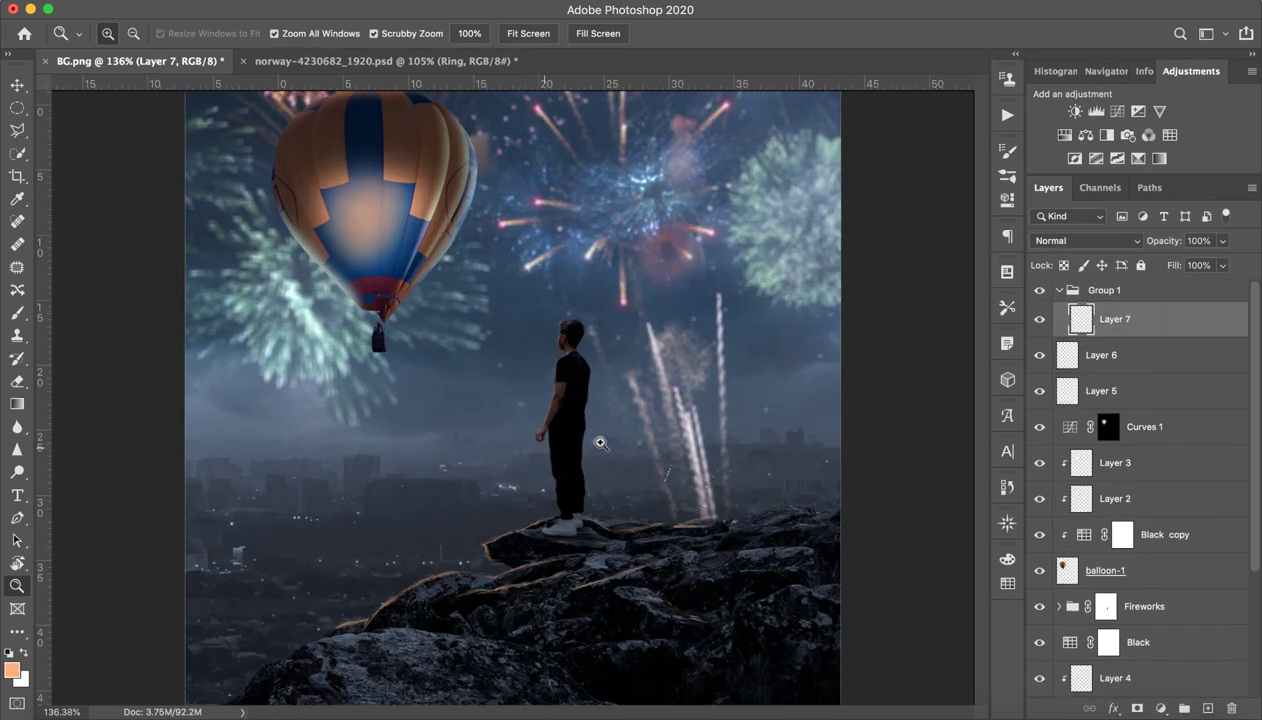
pyautogui.moveTo(564, 405); pyautogui.dragTo(620, 440)
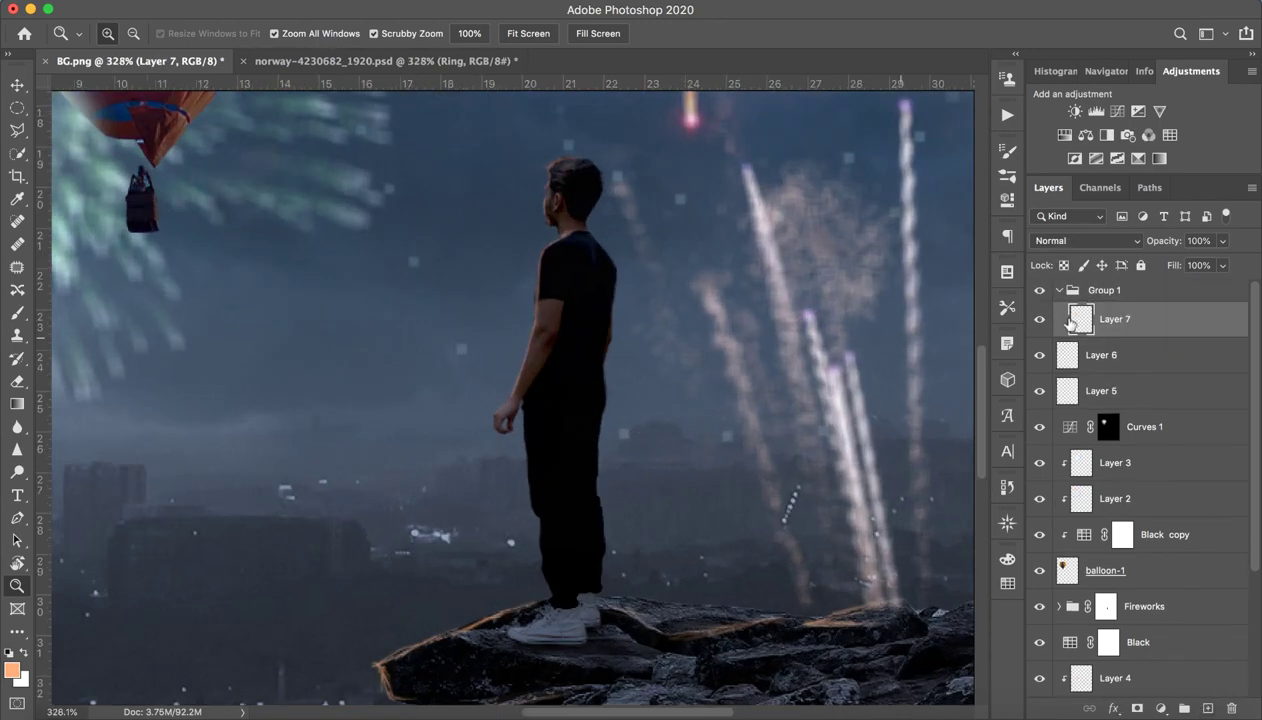
pyautogui.click(1100, 290)
pyautogui.press('BackSpace')
pyautogui.write('ring')
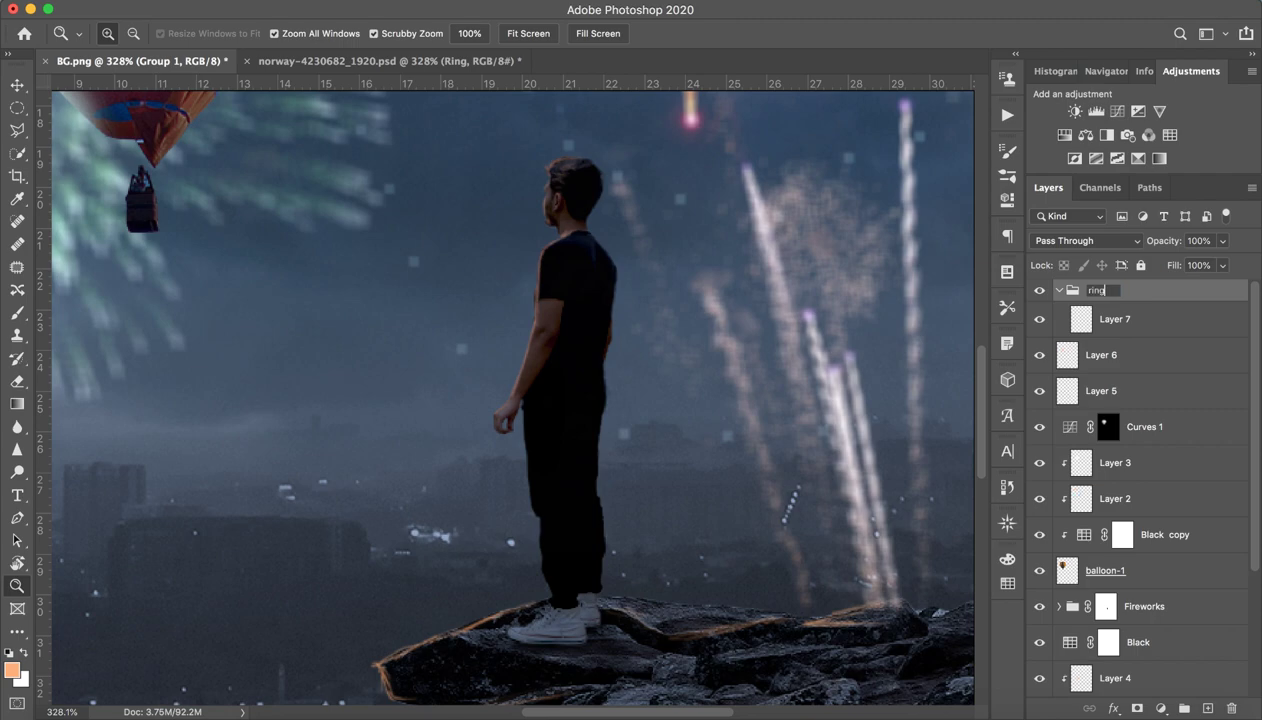
pyautogui.press('Return')
pyautogui.click(1128, 330)
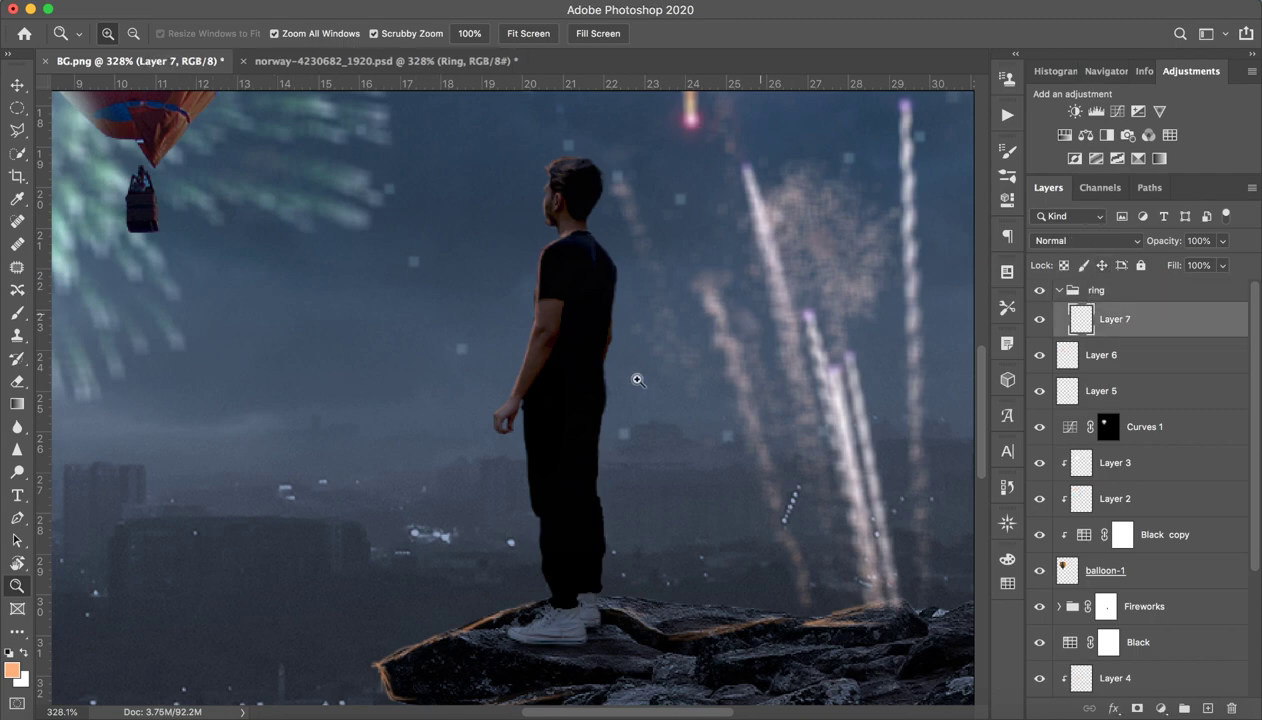
pyautogui.moveTo(512, 442)
pyautogui.mouseDown()
pyautogui.moveTo(618, 422)
pyautogui.moveTo(569, 470)
pyautogui.mouseUp()
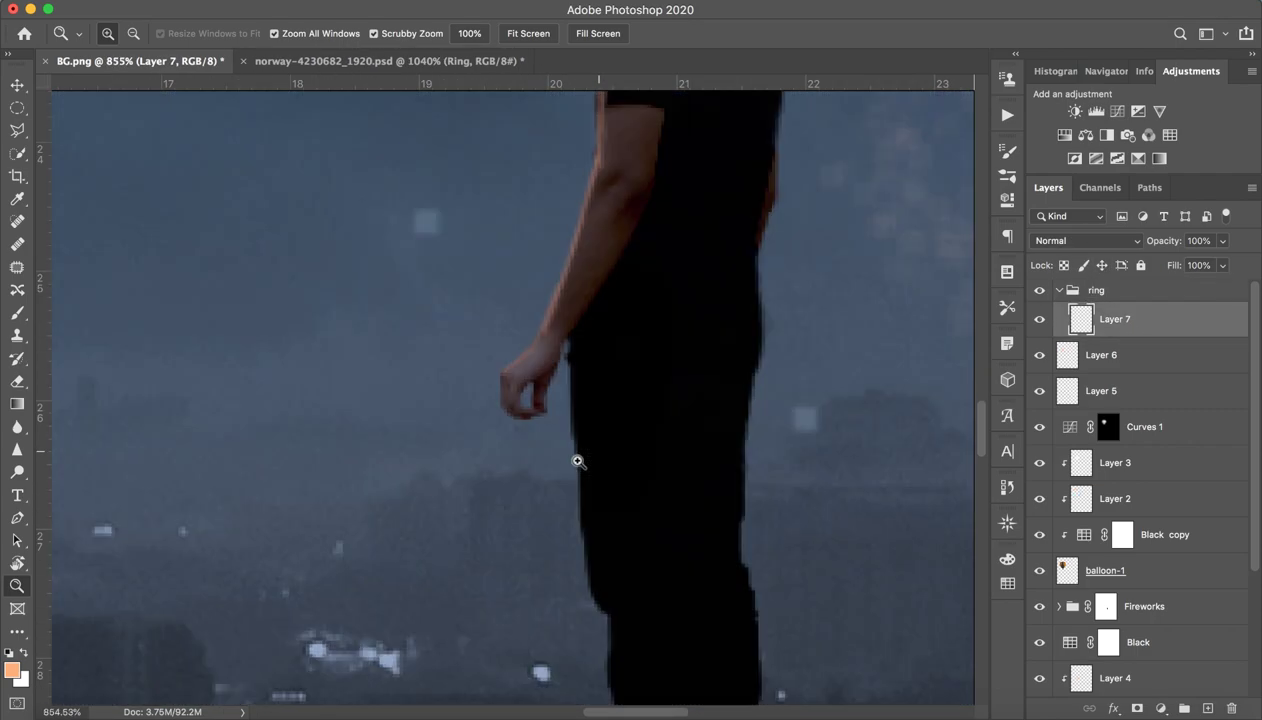
pyautogui.moveTo(592, 408); pyautogui.dragTo(603, 366)
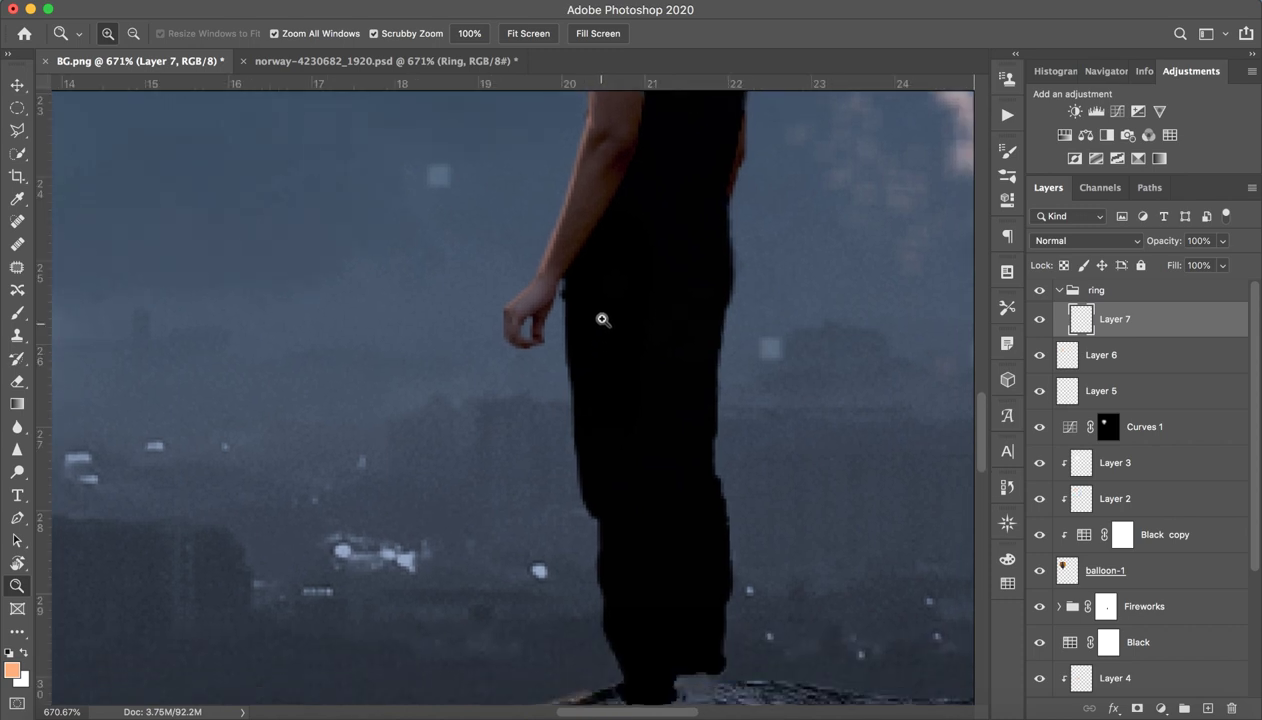
# Step: Draw a pen path straight down from the man's hand, undoing a trial orange stroke
pyautogui.press('p')
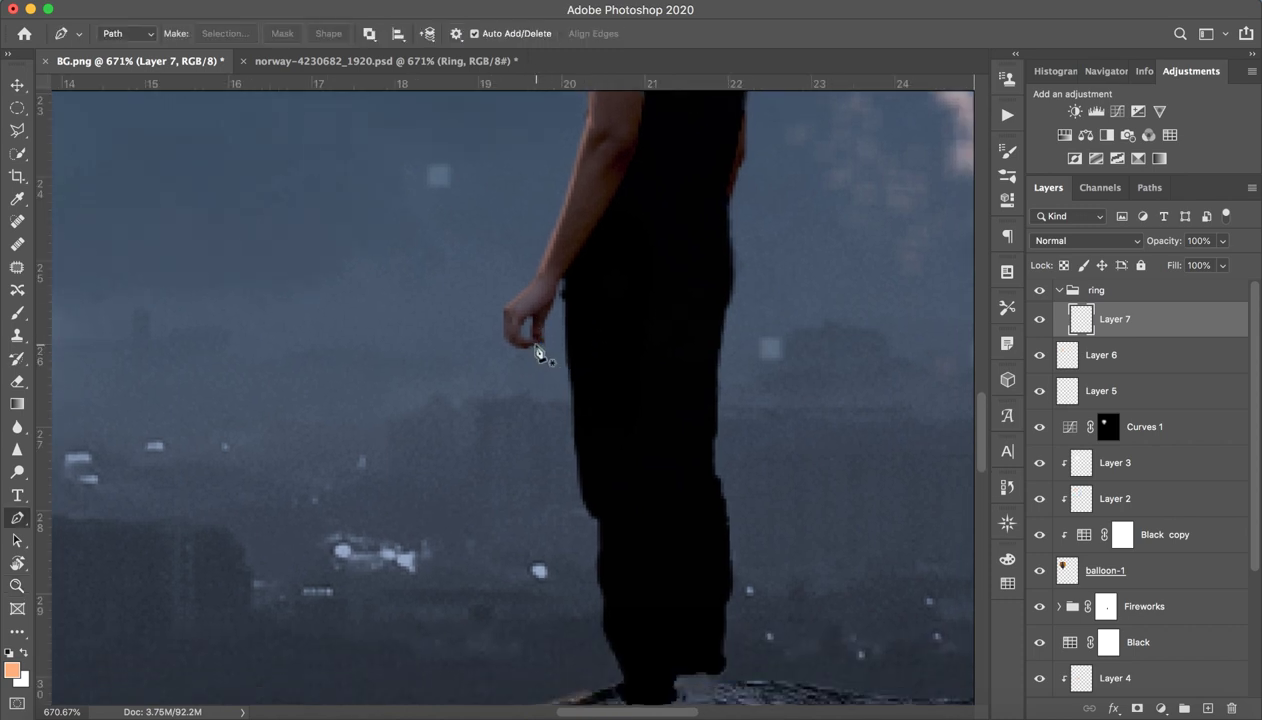
pyautogui.click(536, 340)
pyautogui.click(544, 433)
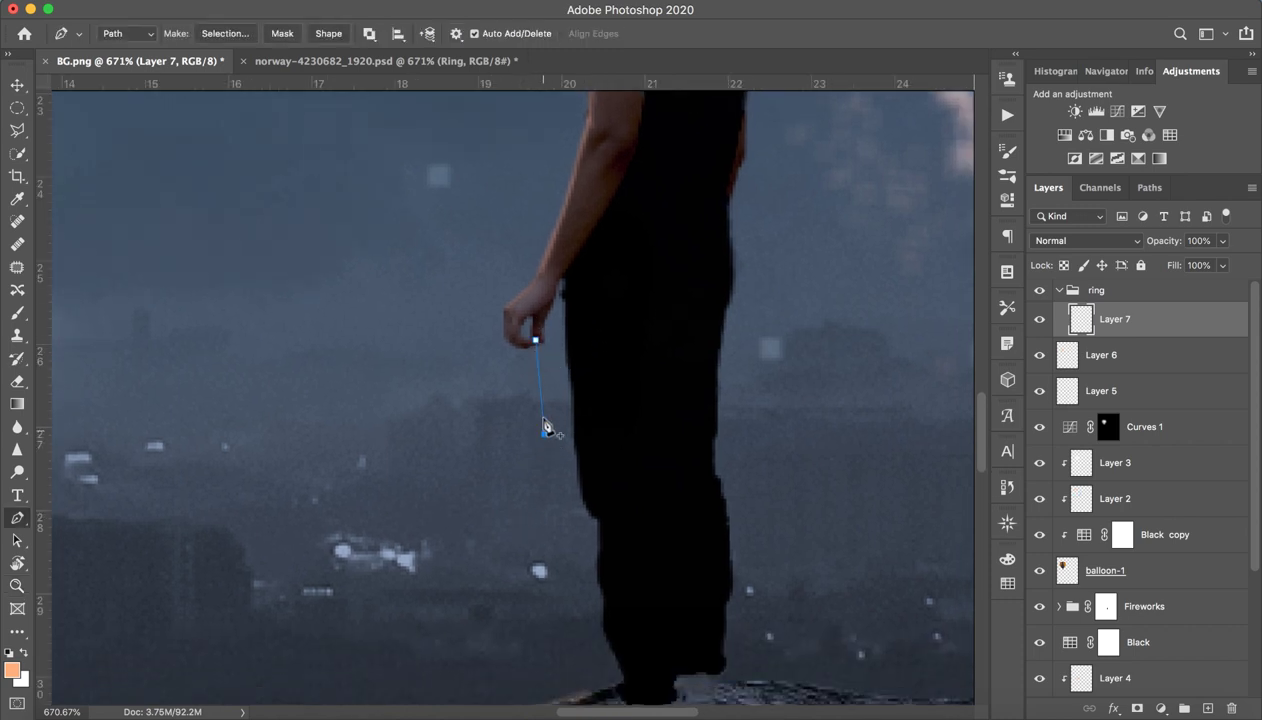
pyautogui.hotkey('ctrl', 'z')
pyautogui.click(537, 448)
pyautogui.rightClick(537, 408)
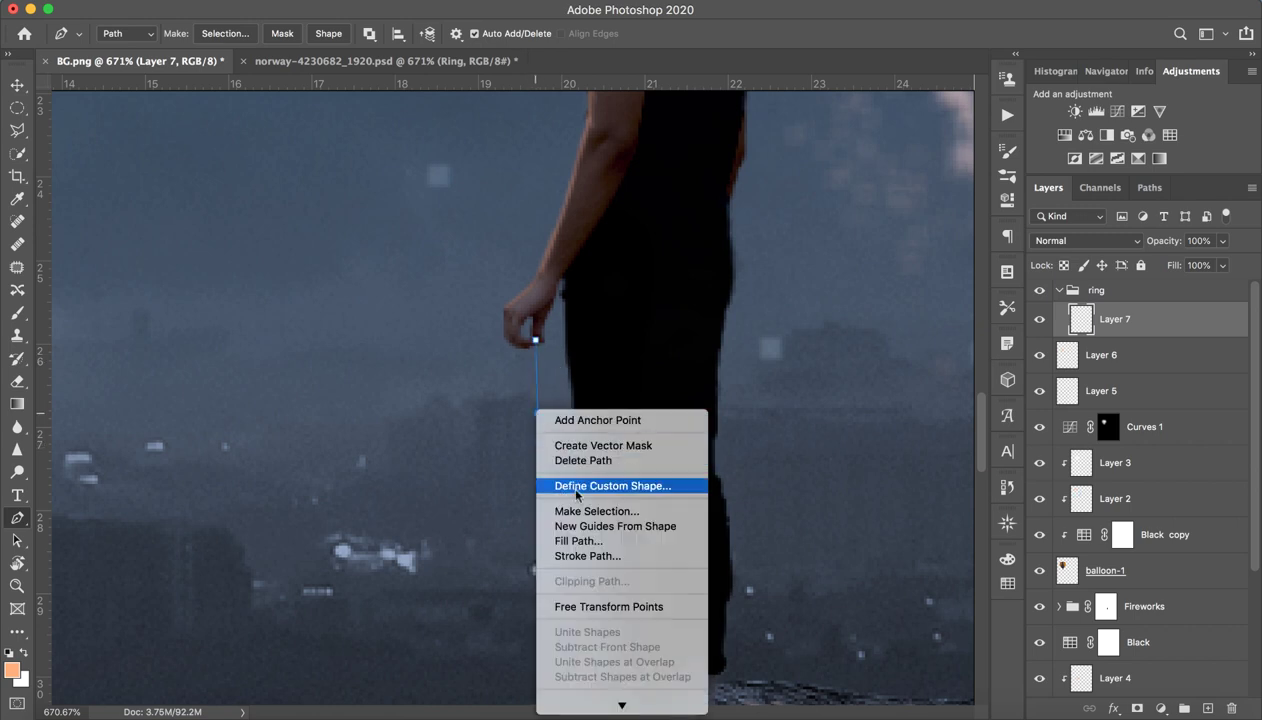
pyautogui.click(603, 555)
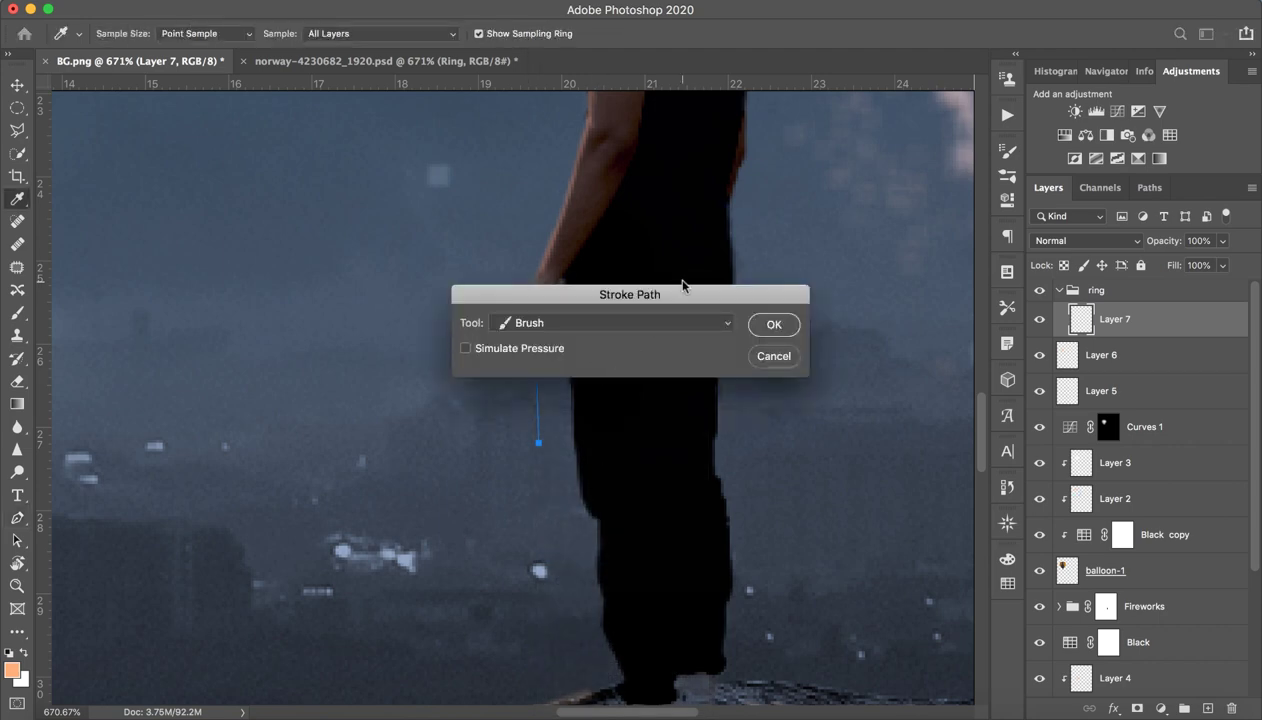
pyautogui.click(774, 326)
pyautogui.hotkey('ctrl', 'z')
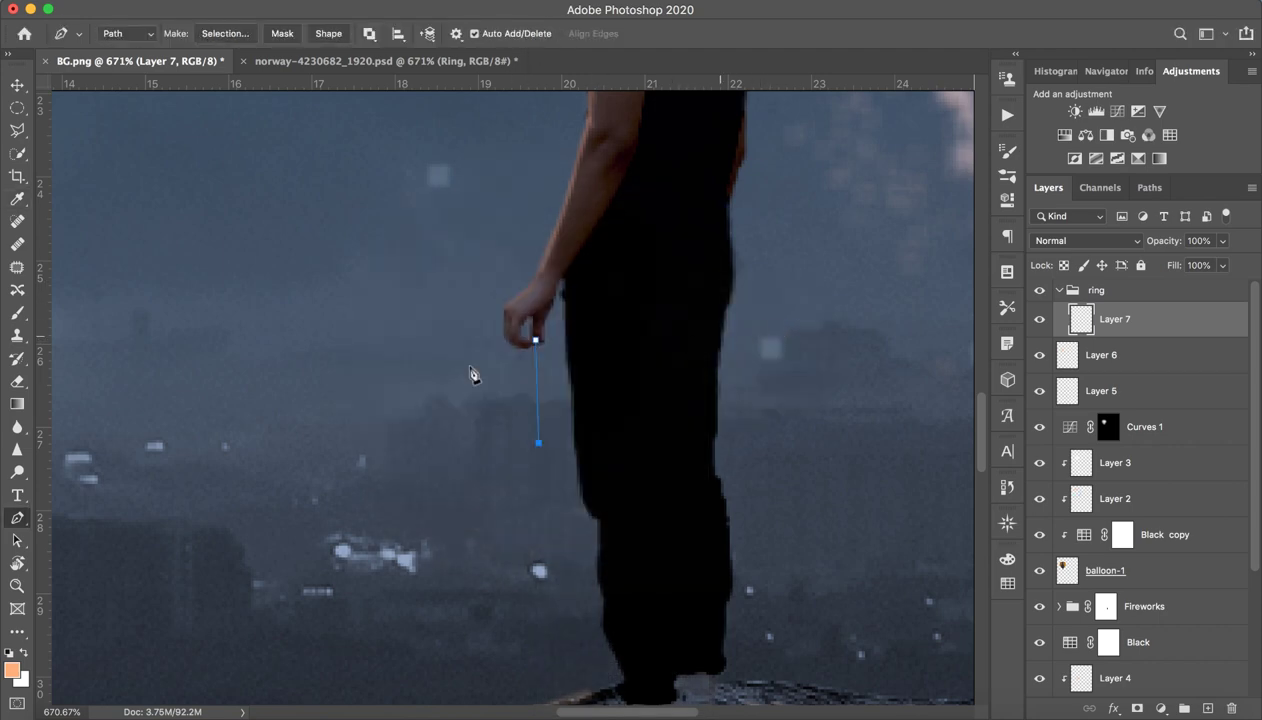
# Step: Set the Brush to a thin 2 px tip with black foreground colour
pyautogui.click(17, 313)
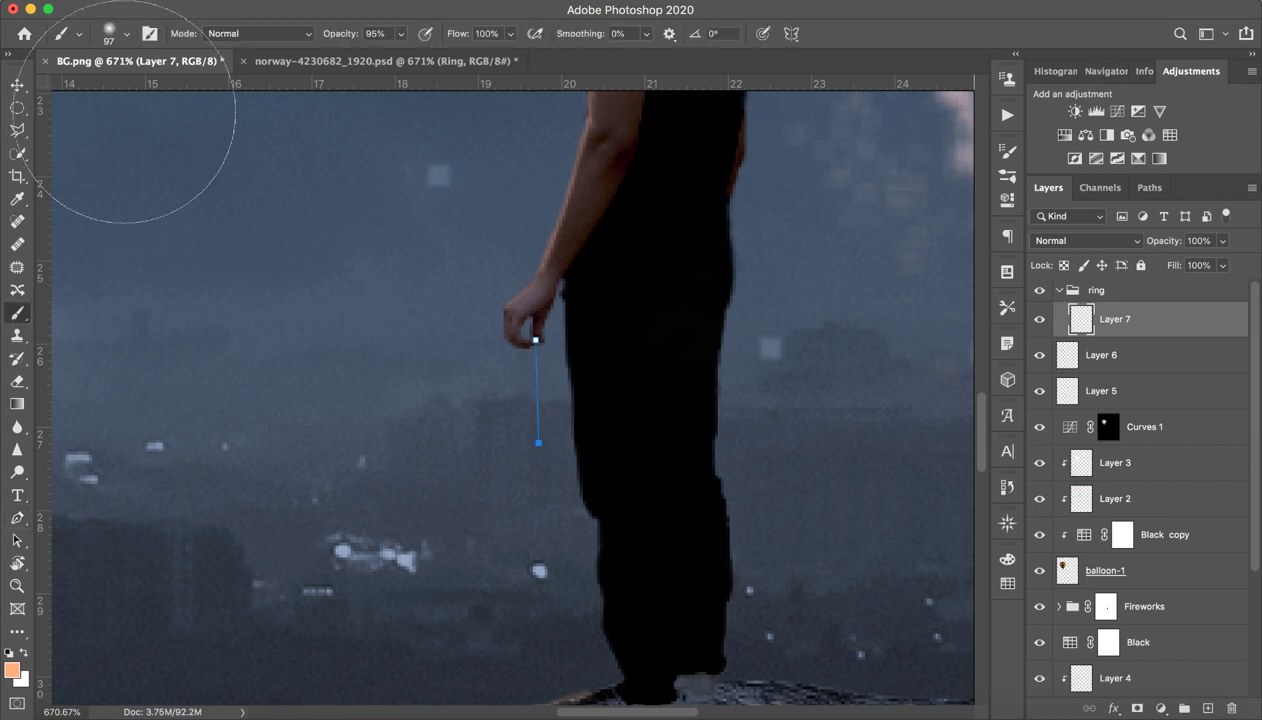
pyautogui.moveTo(483, 400); pyautogui.dragTo(204, 430)
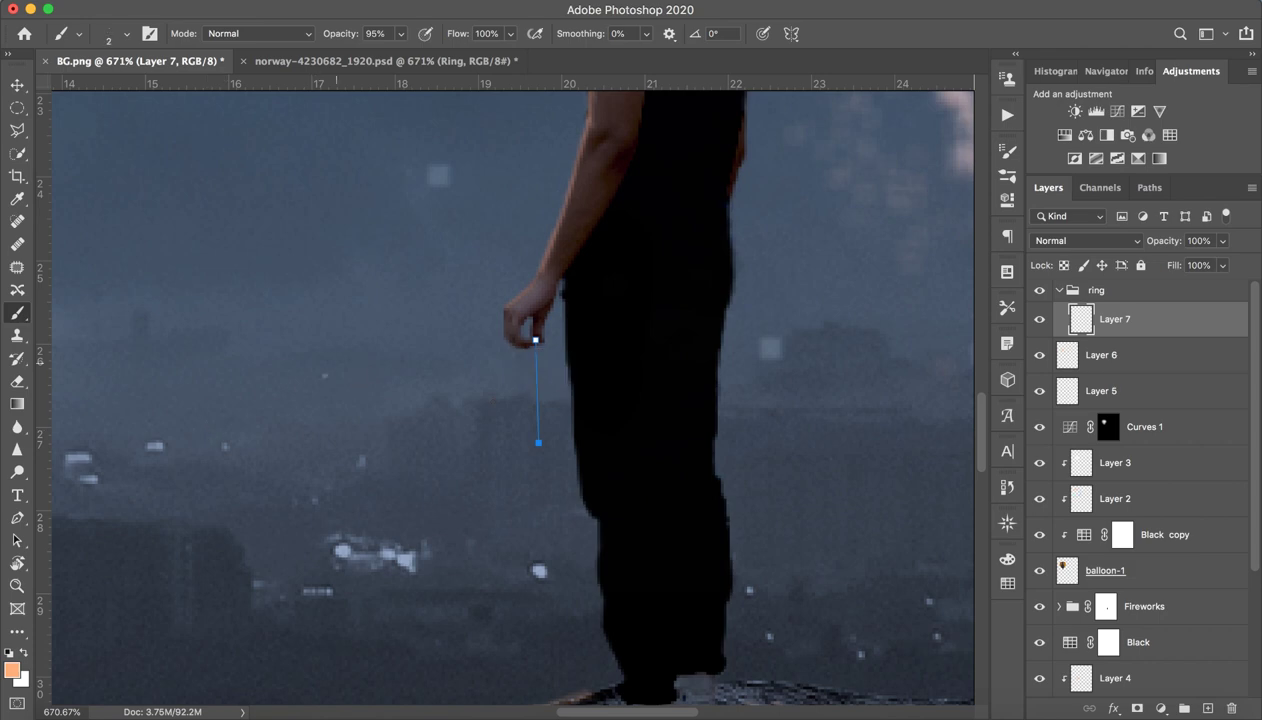
pyautogui.click(24, 653)
pyautogui.moveTo(966, 435); pyautogui.dragTo(966, 562)
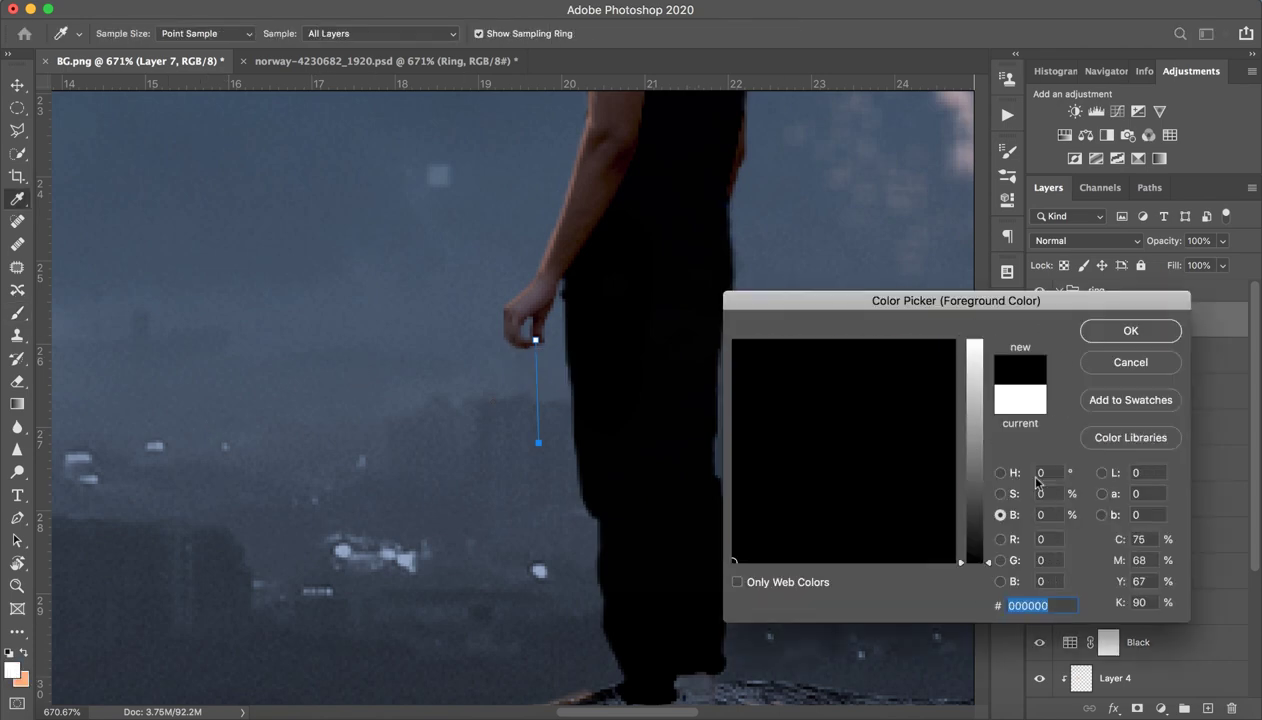
pyautogui.click(1118, 333)
# Step: Stroke the path with the black brush, then delete the guide path
pyautogui.rightClick(538, 442)
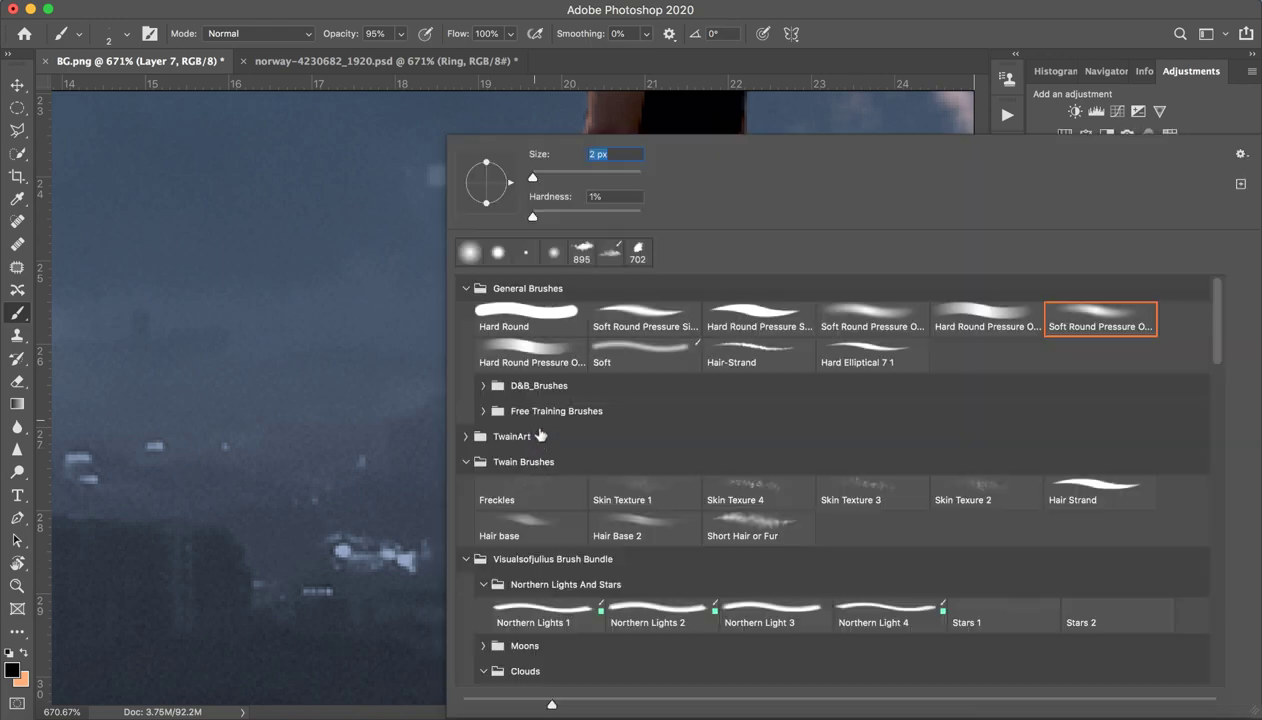
pyautogui.press('Escape')
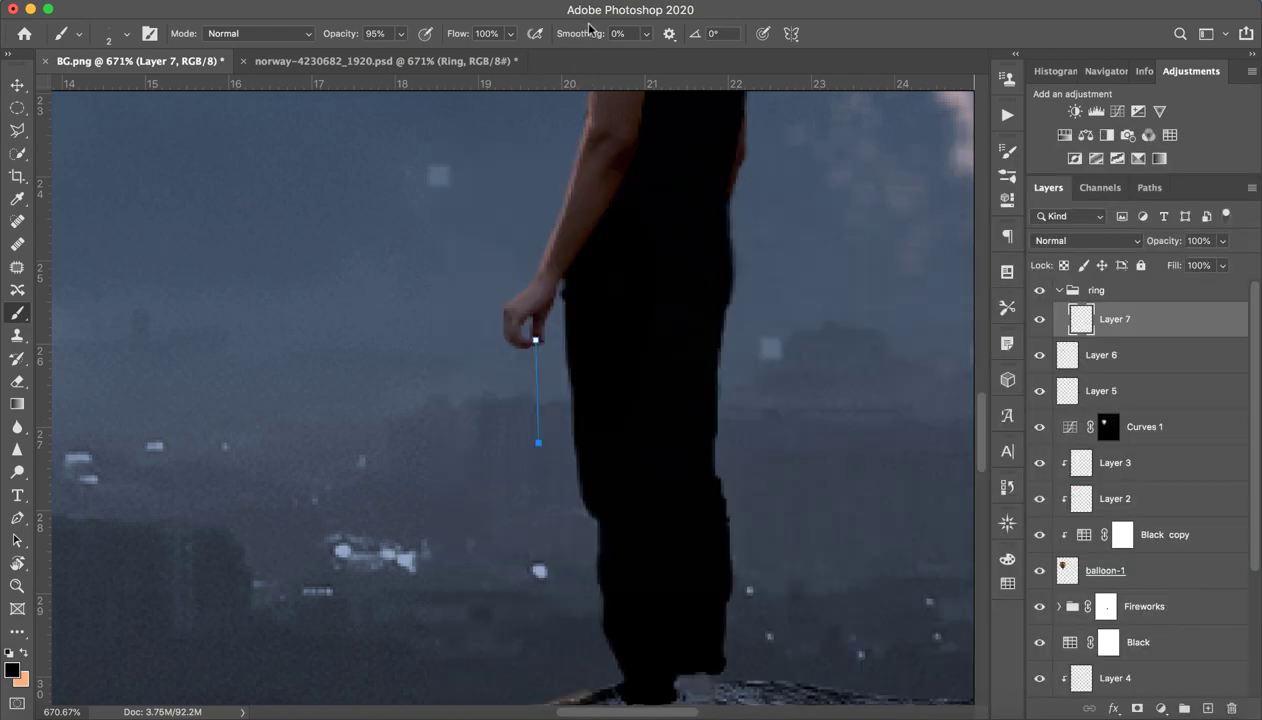
pyautogui.rightClick(534, 364)
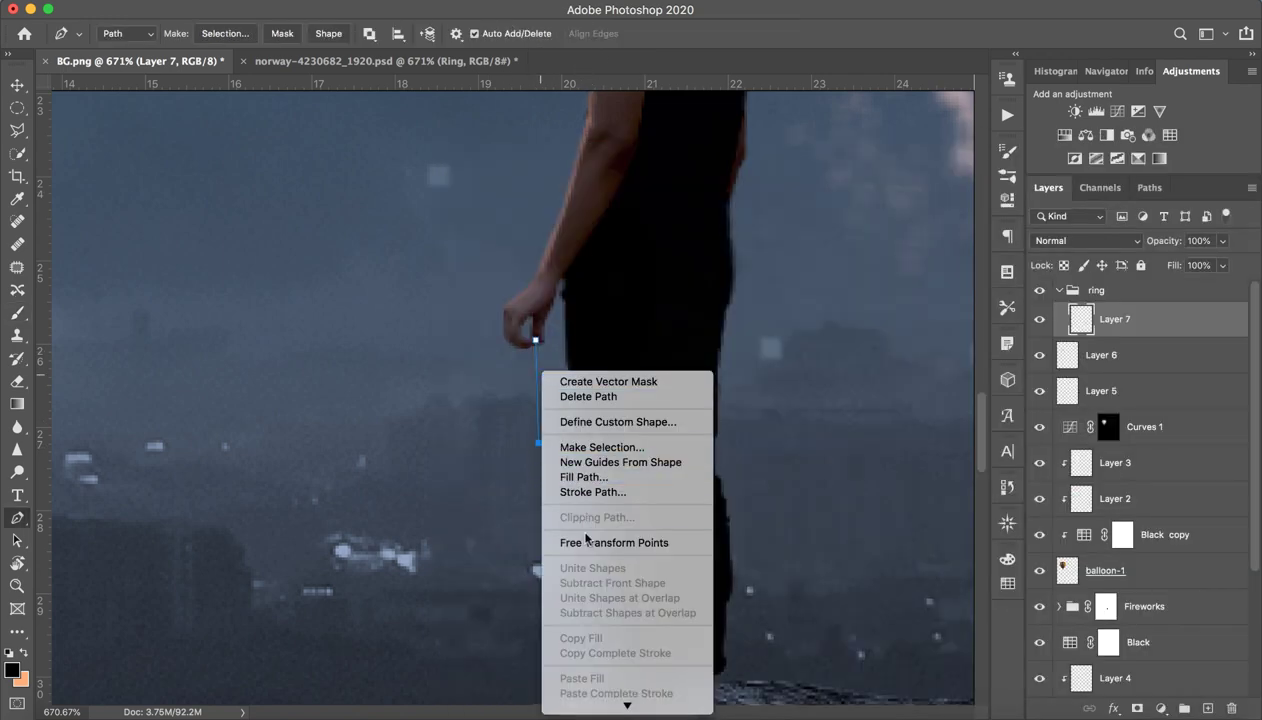
pyautogui.click(600, 488)
pyautogui.click(755, 330)
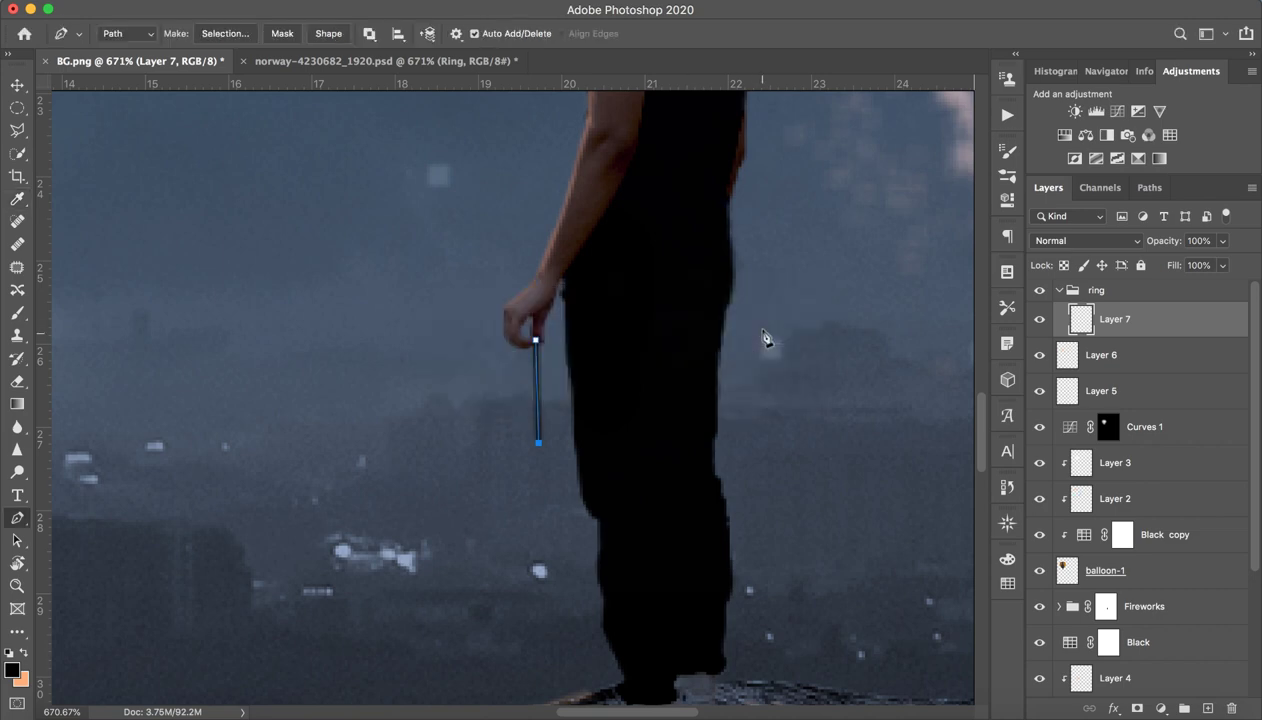
pyautogui.rightClick(537, 396)
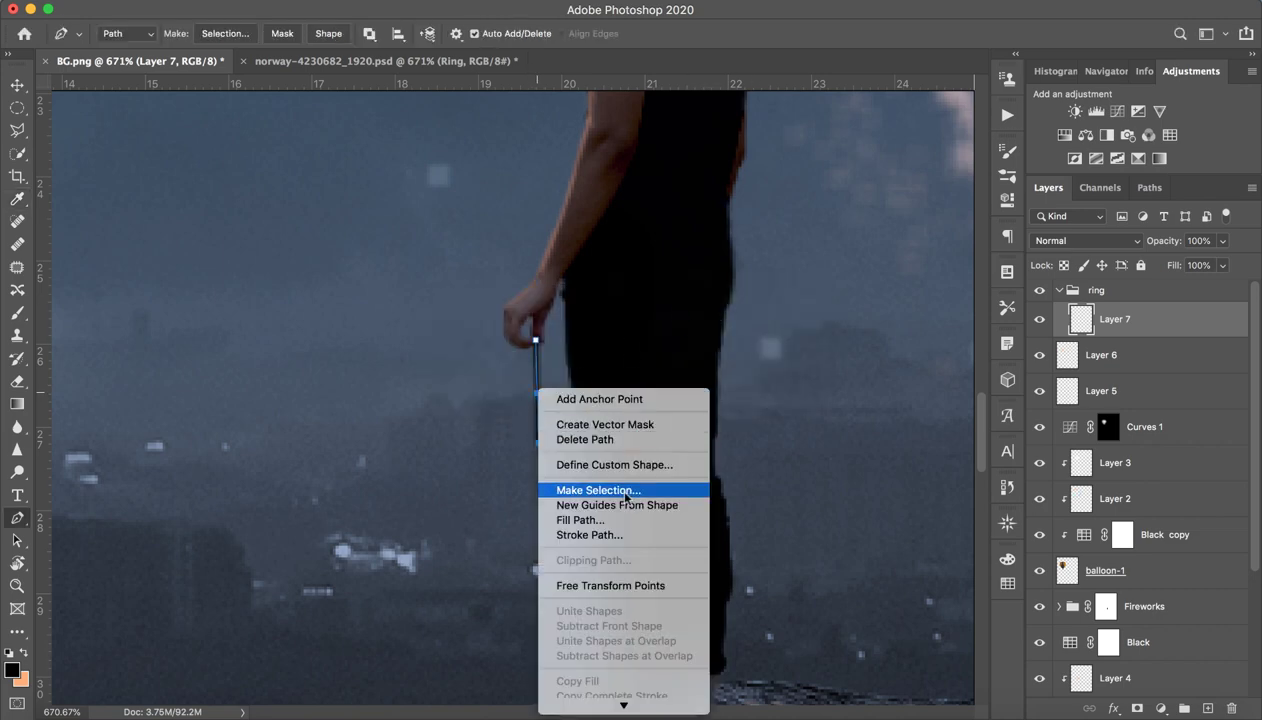
pyautogui.click(585, 439)
# Step: With orange foreground, make a small elliptical selection at the string's lower end
pyautogui.moveTo(668, 397)
pyautogui.mouseDown()
pyautogui.moveTo(530, 419)
pyautogui.moveTo(592, 446)
pyautogui.moveTo(540, 449)
pyautogui.moveTo(521, 423)
pyautogui.mouseUp()
pyautogui.press('super+0')
pyautogui.press('p')
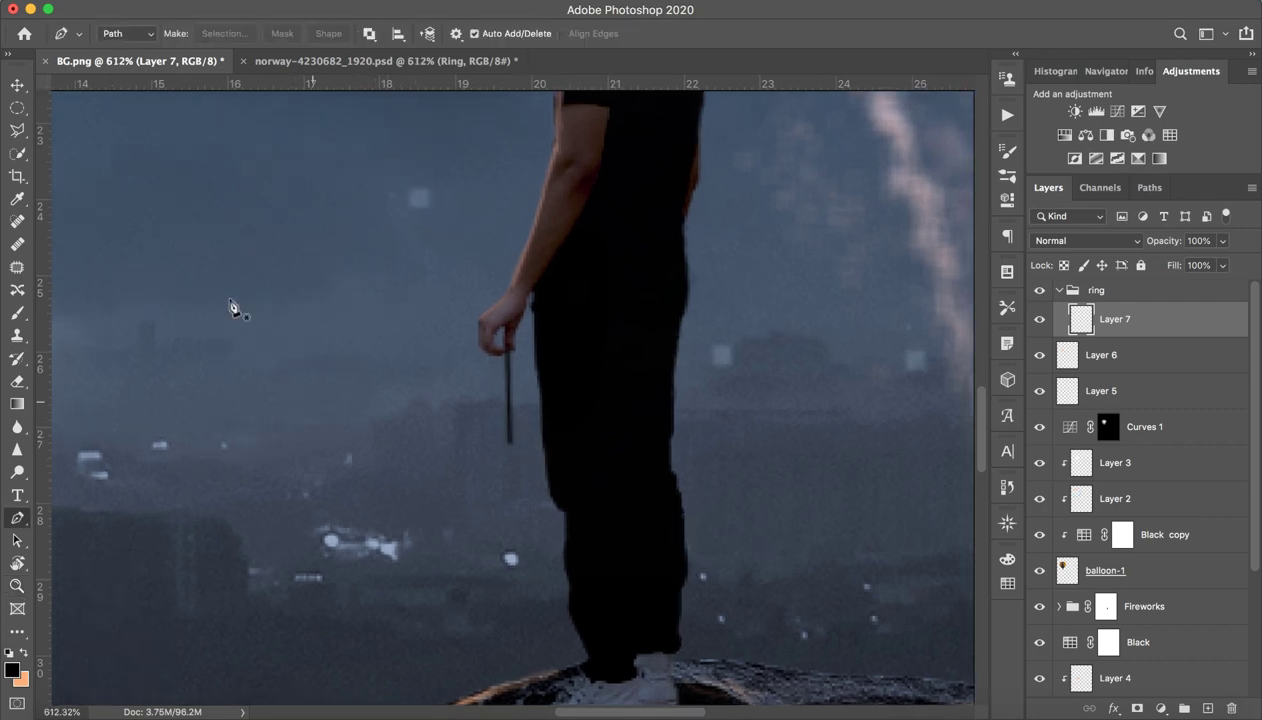
pyautogui.press('x')
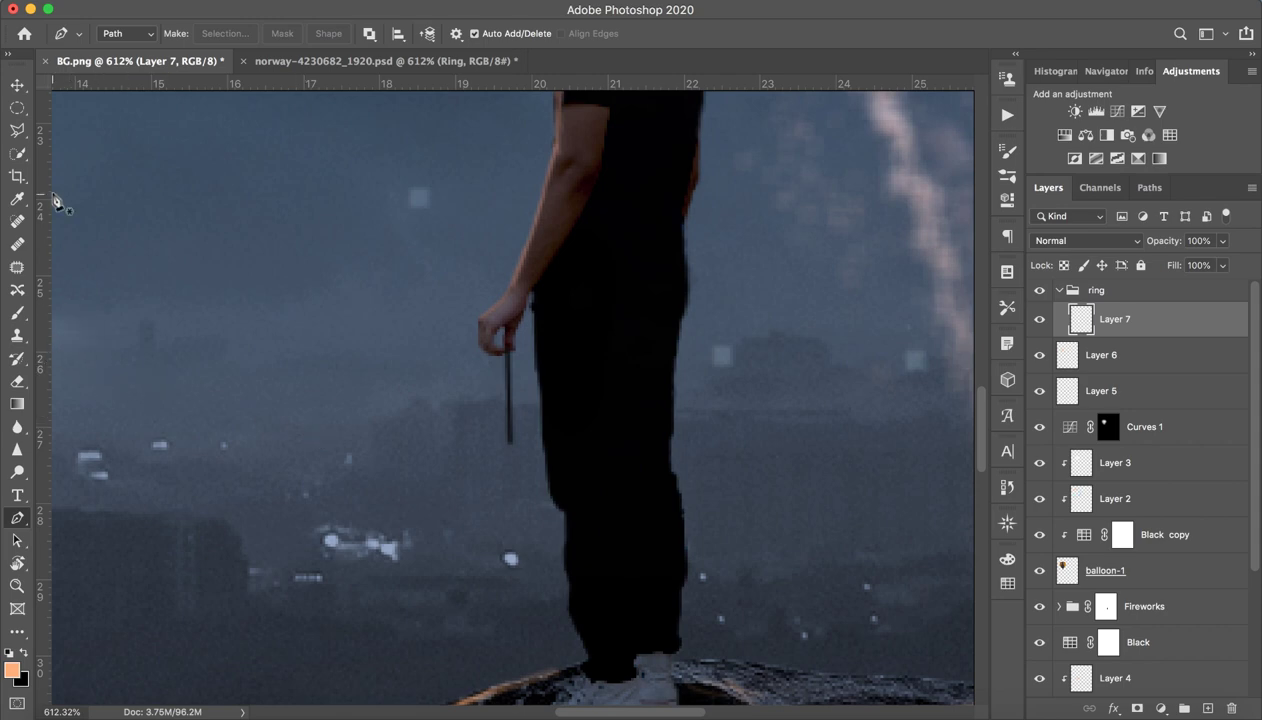
pyautogui.click(17, 107)
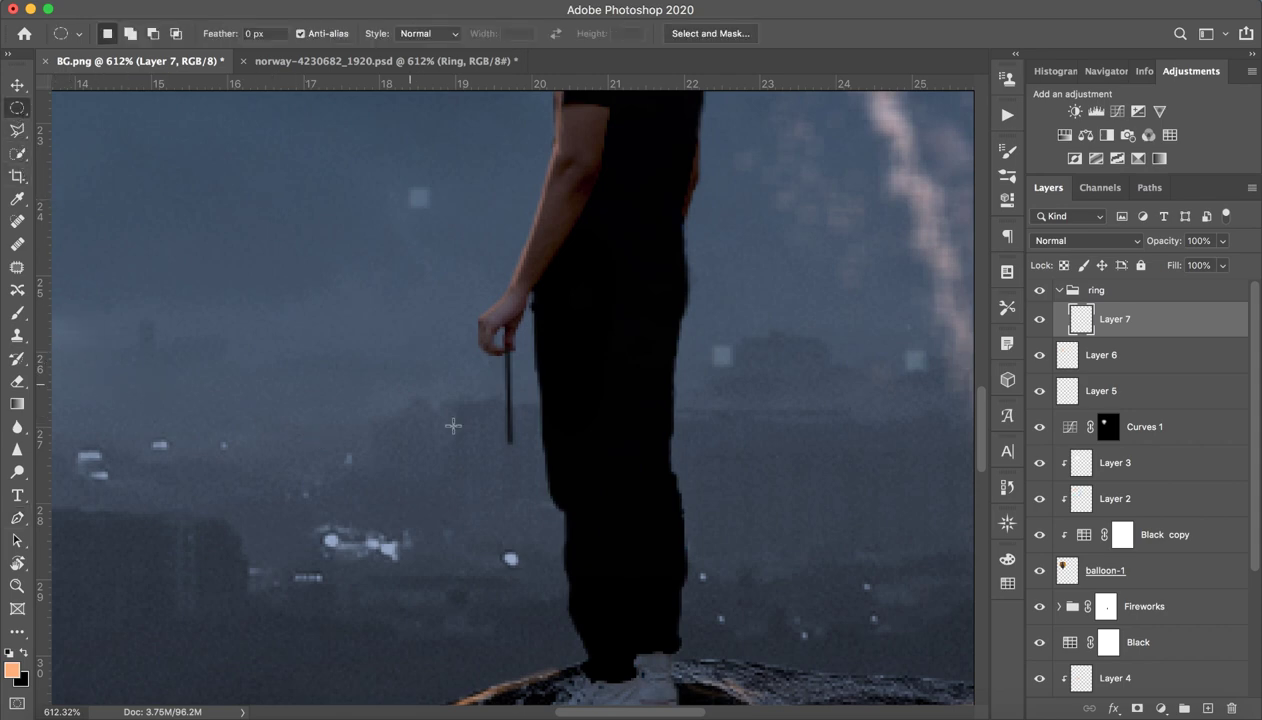
pyautogui.moveTo(499, 445); pyautogui.dragTo(521, 520)
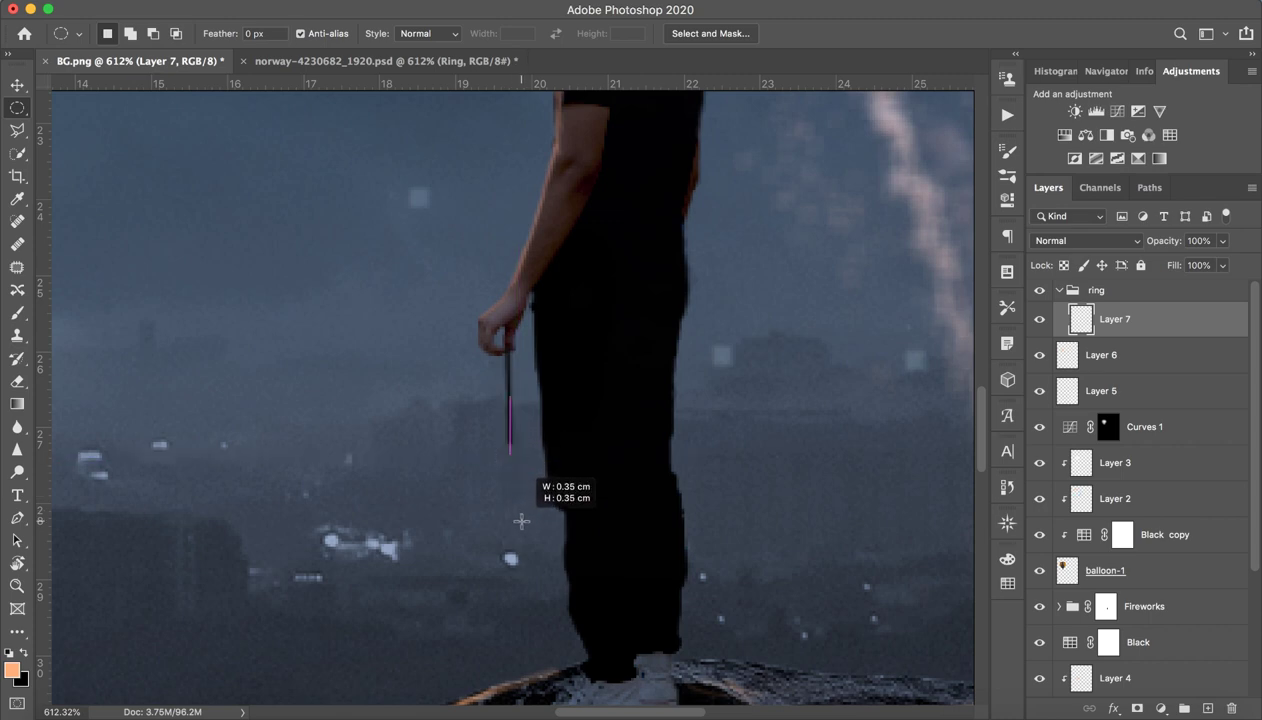
pyautogui.moveTo(521, 520); pyautogui.dragTo(527, 516)
# Step: Stroke the circular selection with a 2 px orange outline
pyautogui.rightClick(517, 458)
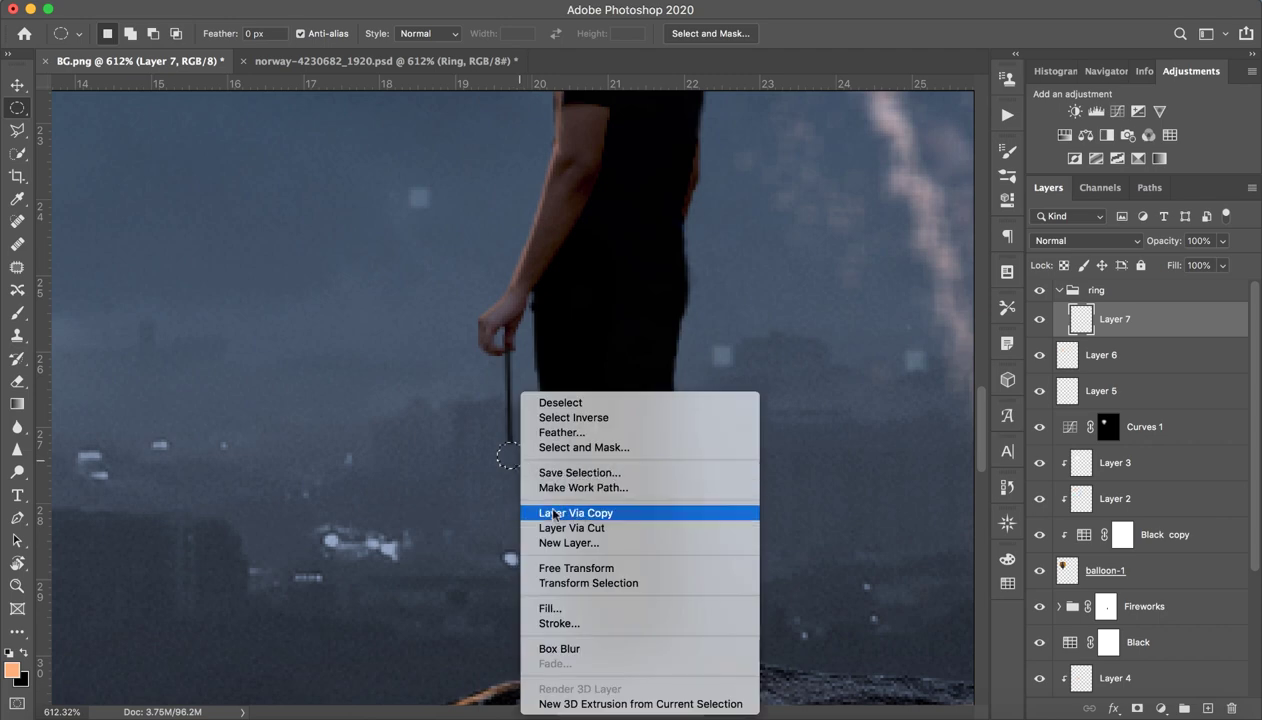
pyautogui.click(594, 623)
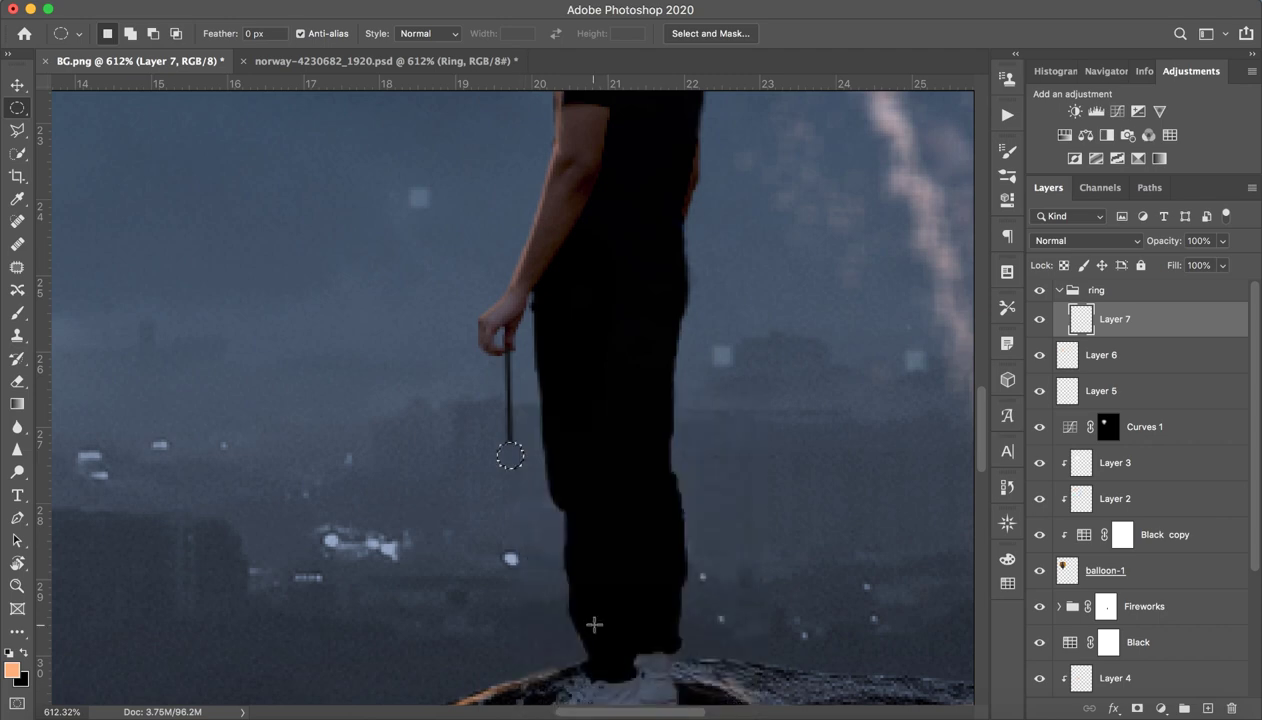
pyautogui.rightClick(517, 477)
pyautogui.click(596, 622)
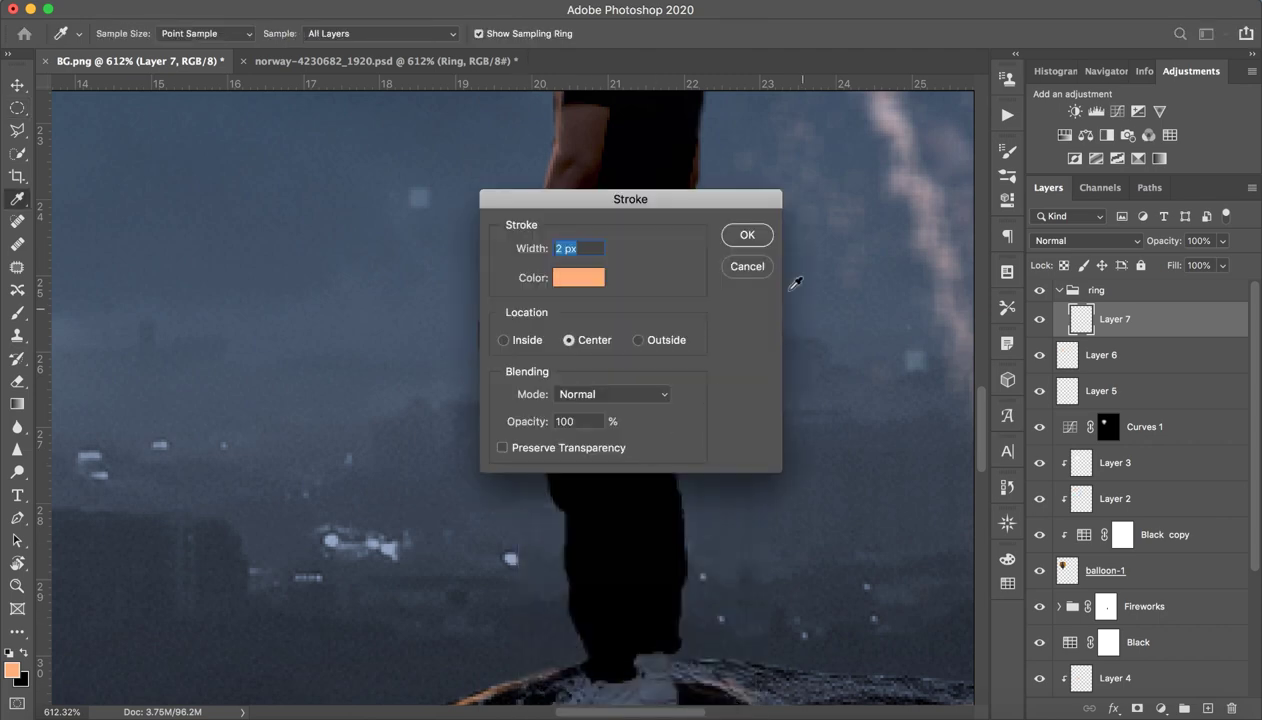
pyautogui.press('Return')
# Step: Feather the selection, deselect, and fit the composition on screen
pyautogui.rightClick(490, 458)
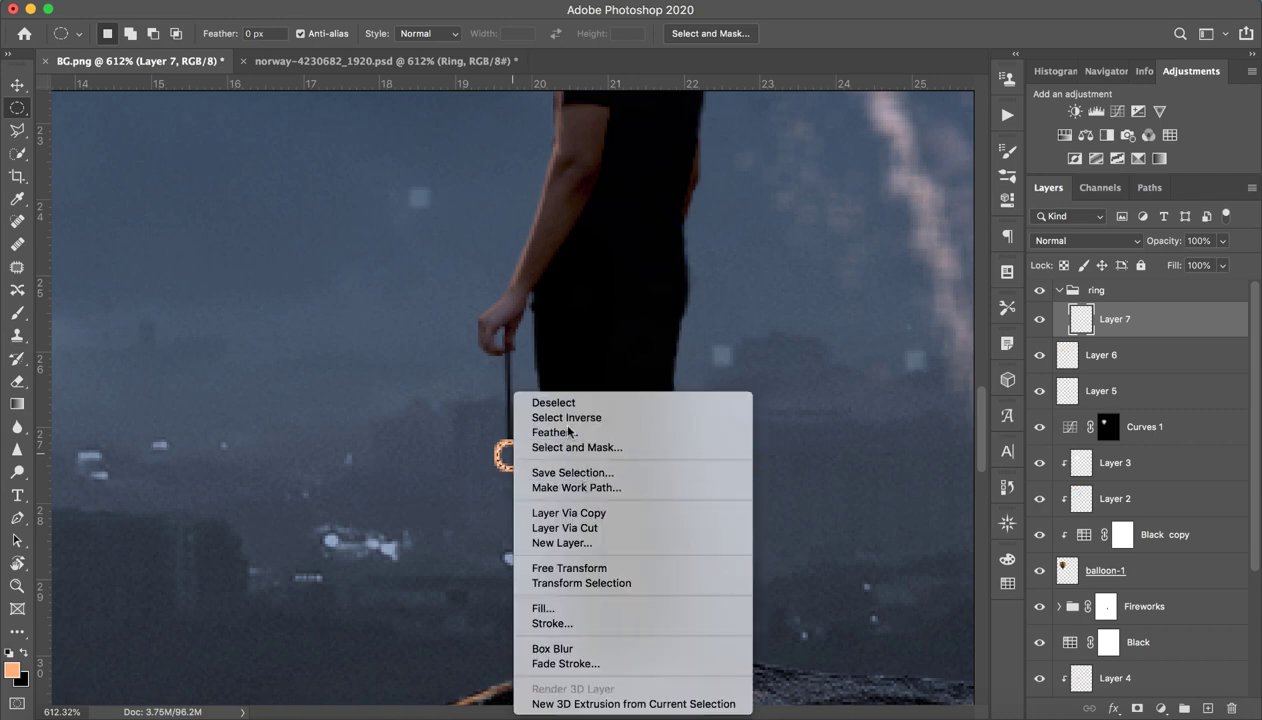
pyautogui.click(560, 436)
pyautogui.click(722, 356)
pyautogui.rightClick(502, 388)
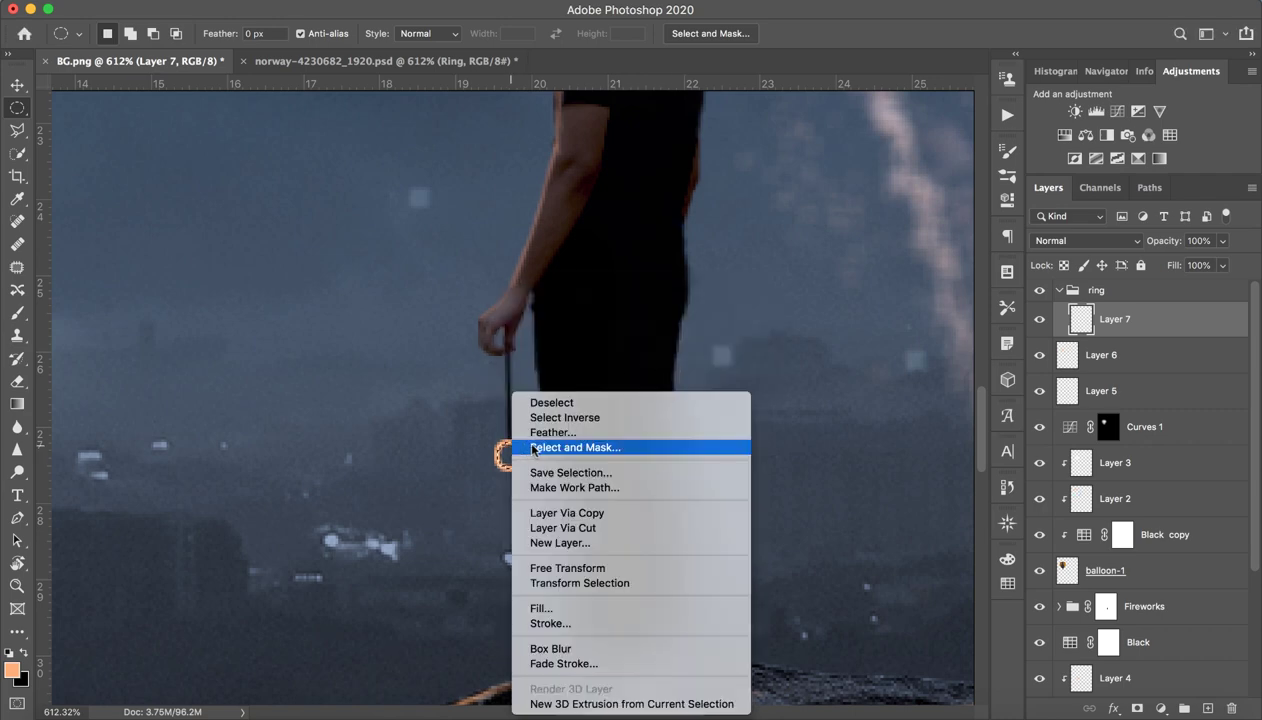
pyautogui.click(530, 402)
pyautogui.press('super+0')
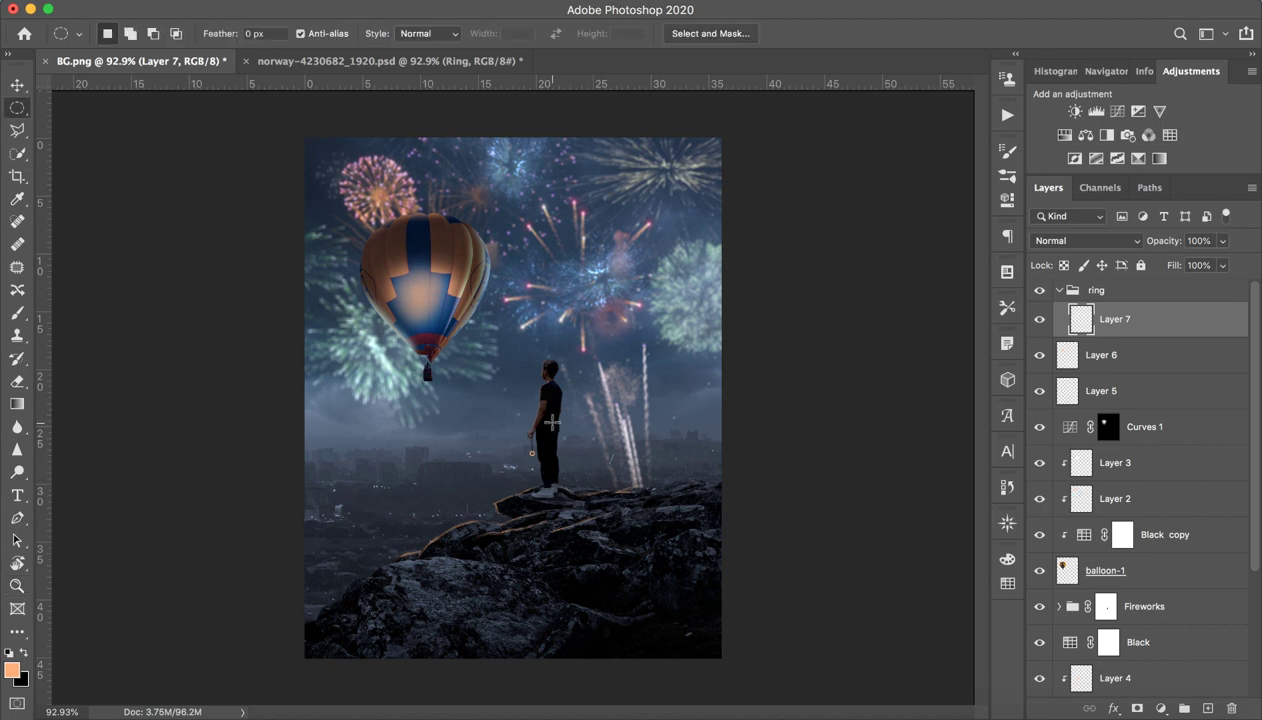
# Step: Clip a Hue/Saturation adjustment to Layer 7 with Hue +148, turning the ring cyan
pyautogui.press('z')
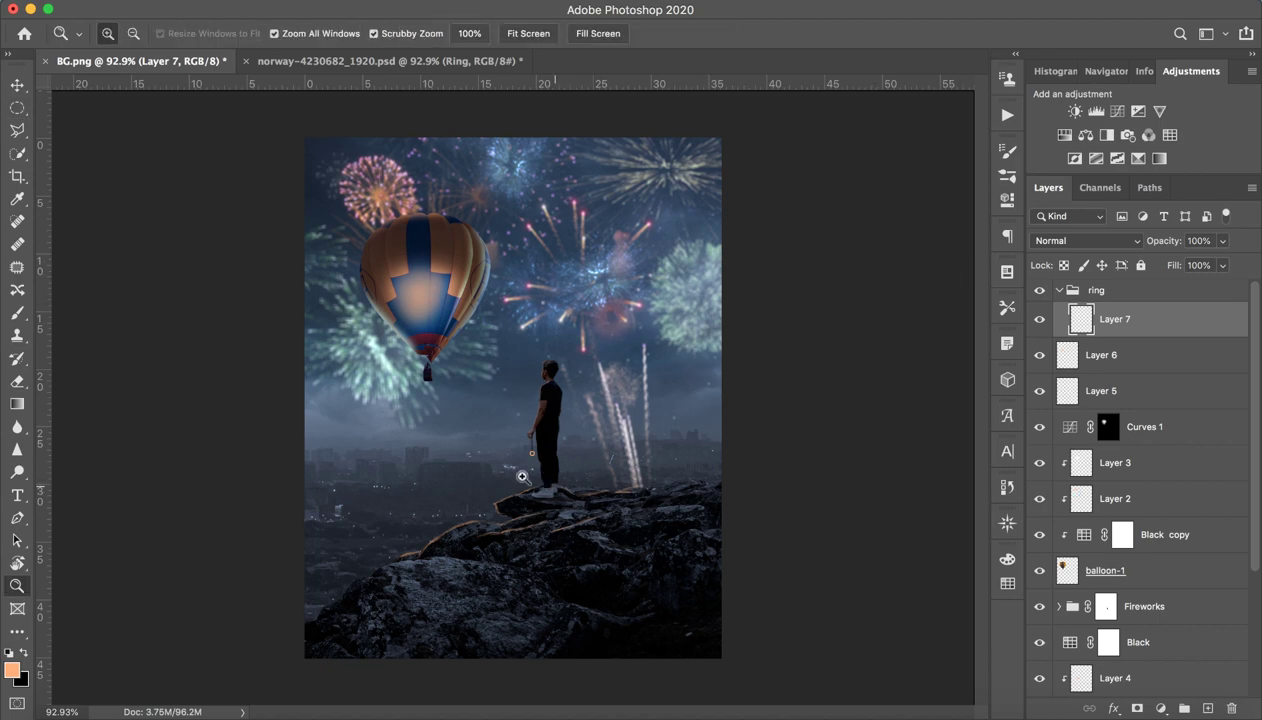
pyautogui.moveTo(529, 459); pyautogui.dragTo(751, 451)
pyautogui.press('m')
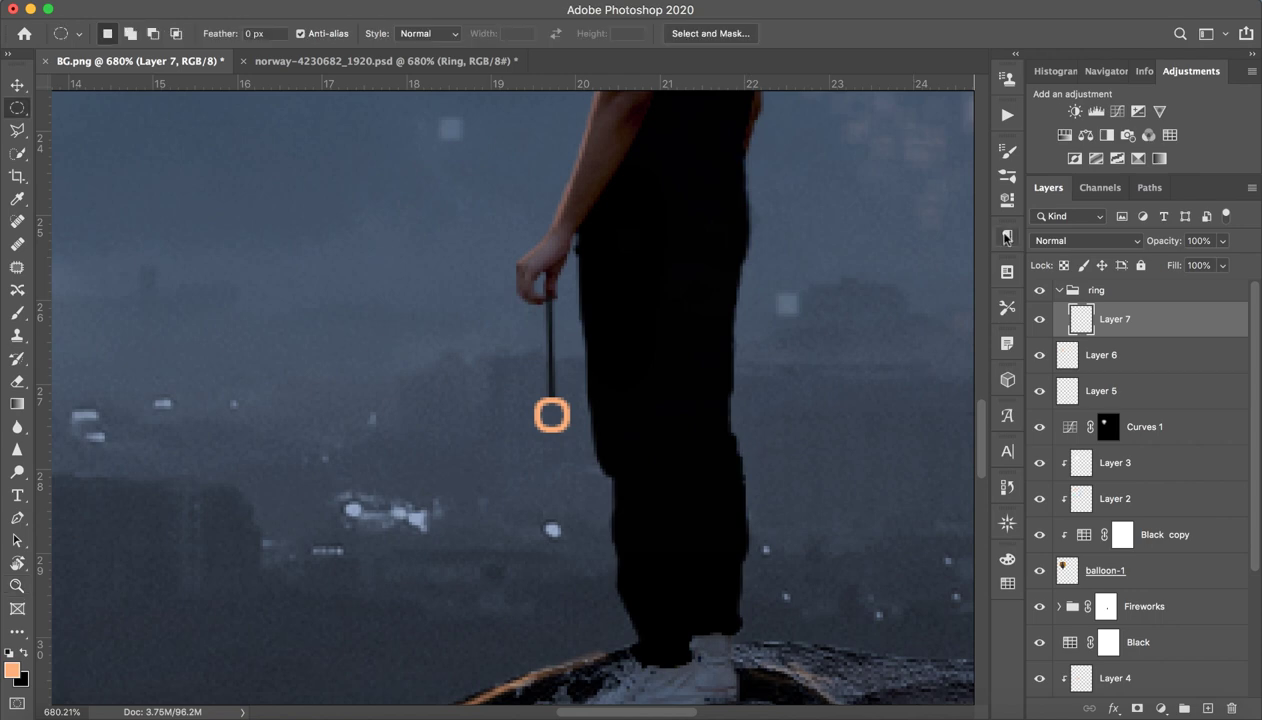
pyautogui.click(1064, 135)
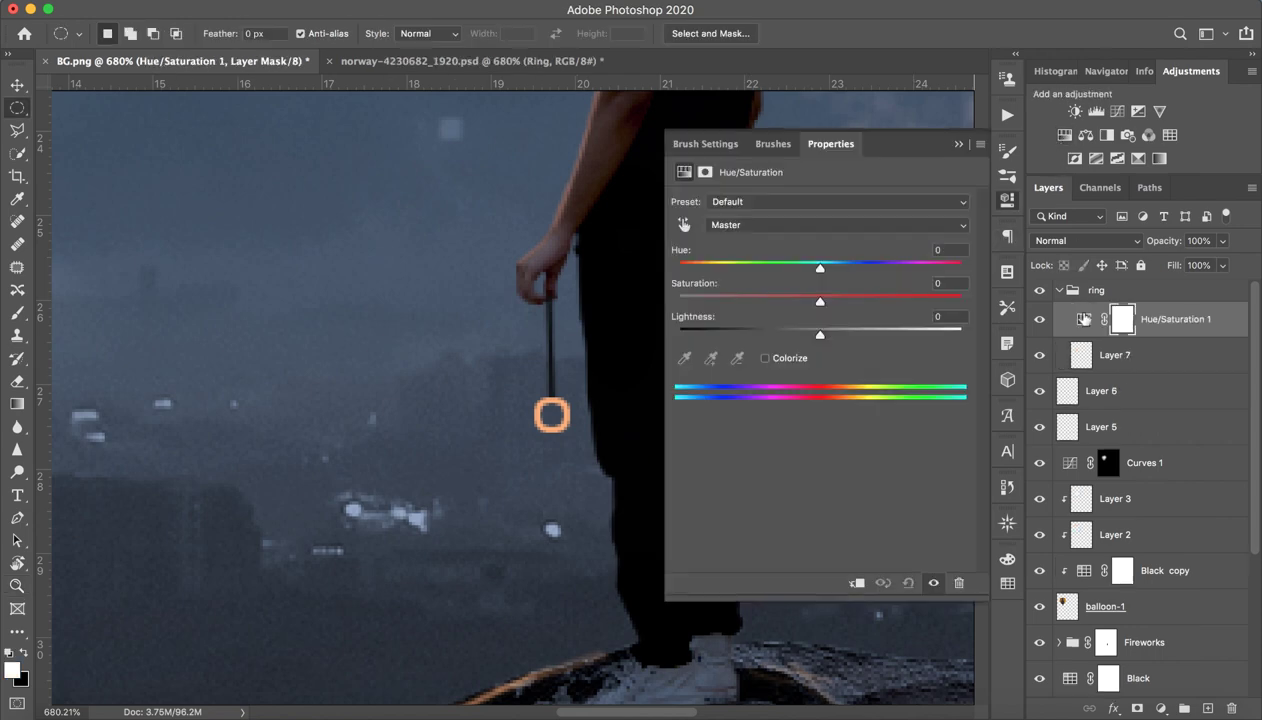
pyautogui.keyDown('alt'); pyautogui.click(1146, 334); pyautogui.keyUp('alt')
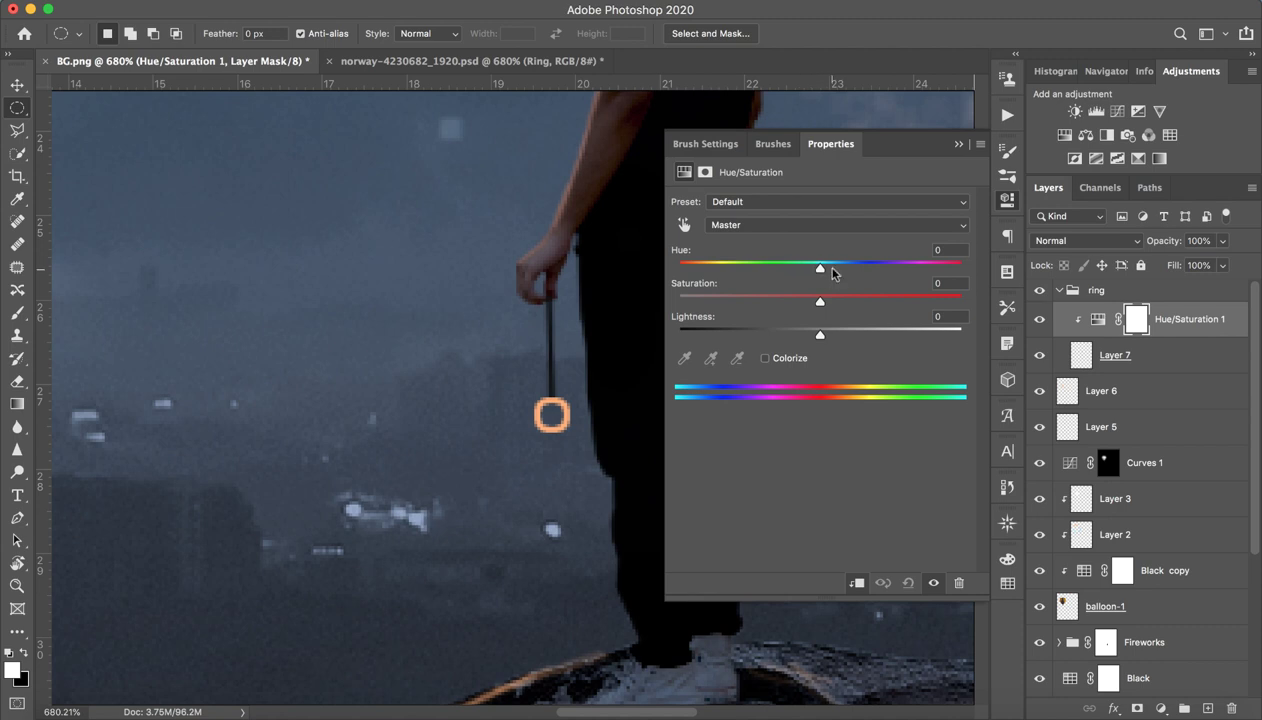
pyautogui.moveTo(820, 268)
pyautogui.mouseDown()
pyautogui.moveTo(730, 268)
pyautogui.moveTo(918, 270)
pyautogui.moveTo(944, 288)
pyautogui.mouseUp()
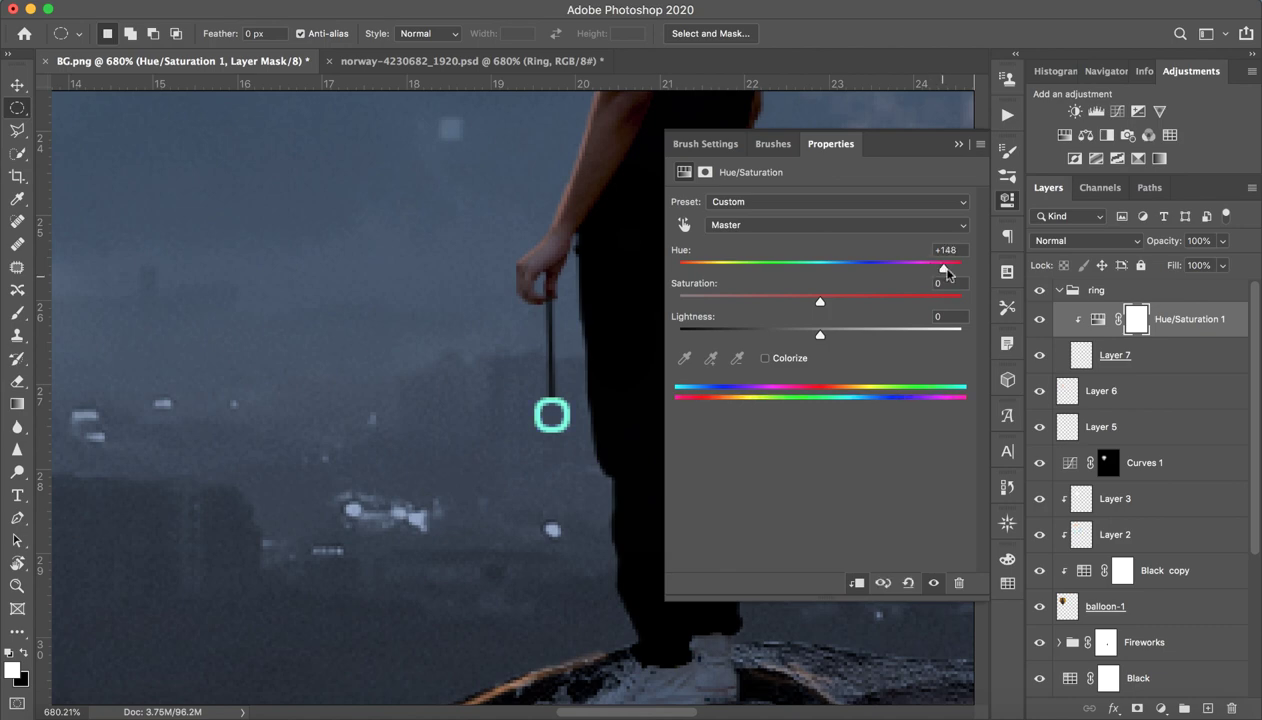
pyautogui.click(958, 145)
pyautogui.press('z')
pyautogui.moveTo(611, 366); pyautogui.dragTo(600, 366)
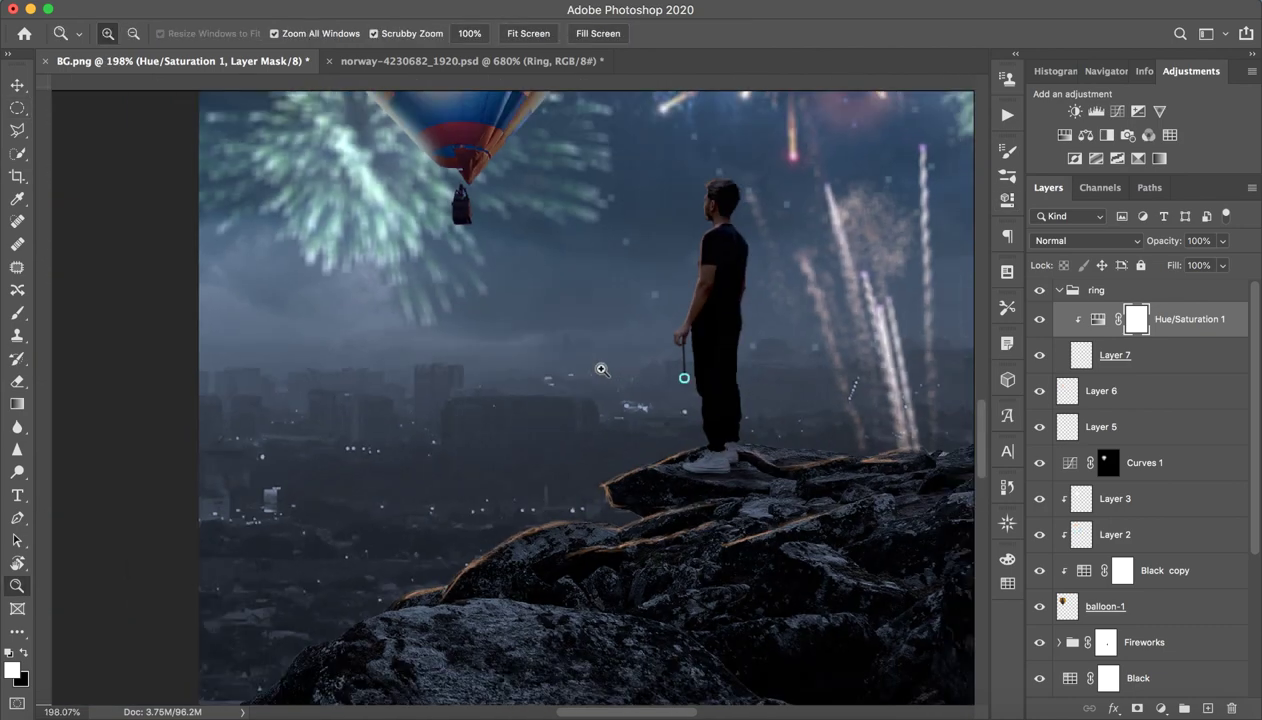
pyautogui.moveTo(743, 386); pyautogui.dragTo(780, 386)
pyautogui.moveTo(642, 349); pyautogui.dragTo(777, 355)
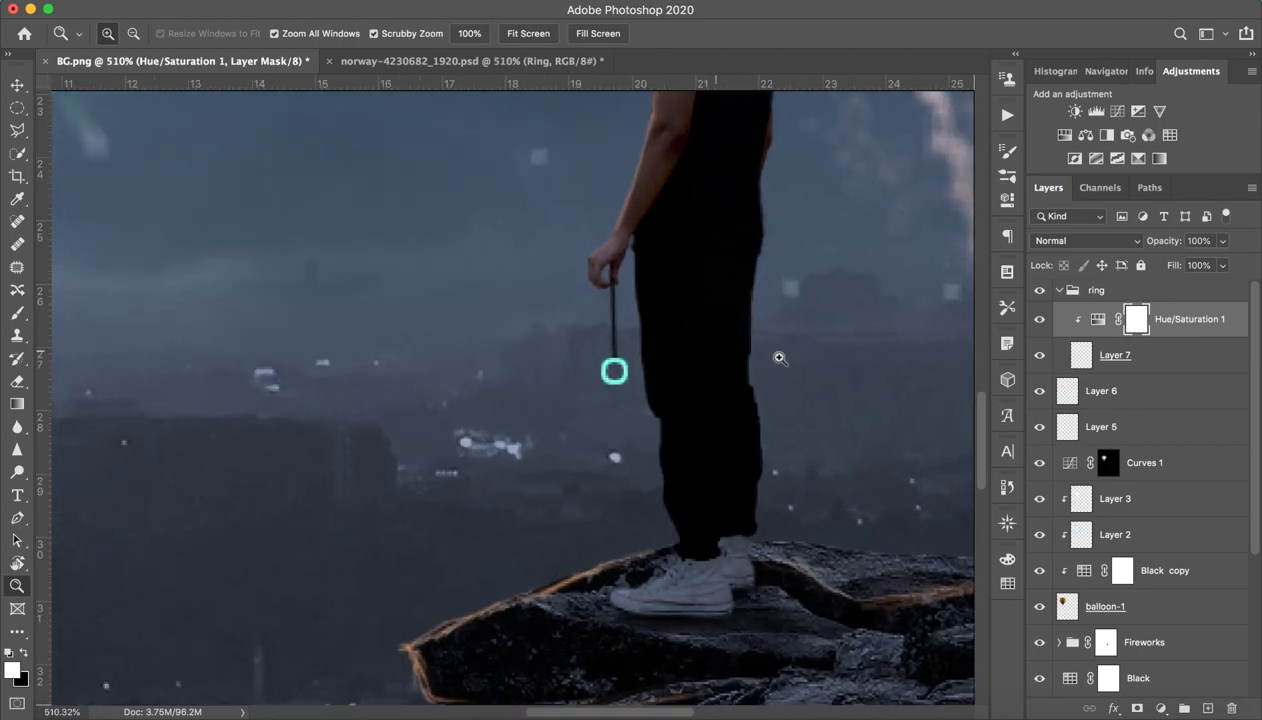
pyautogui.press('m')
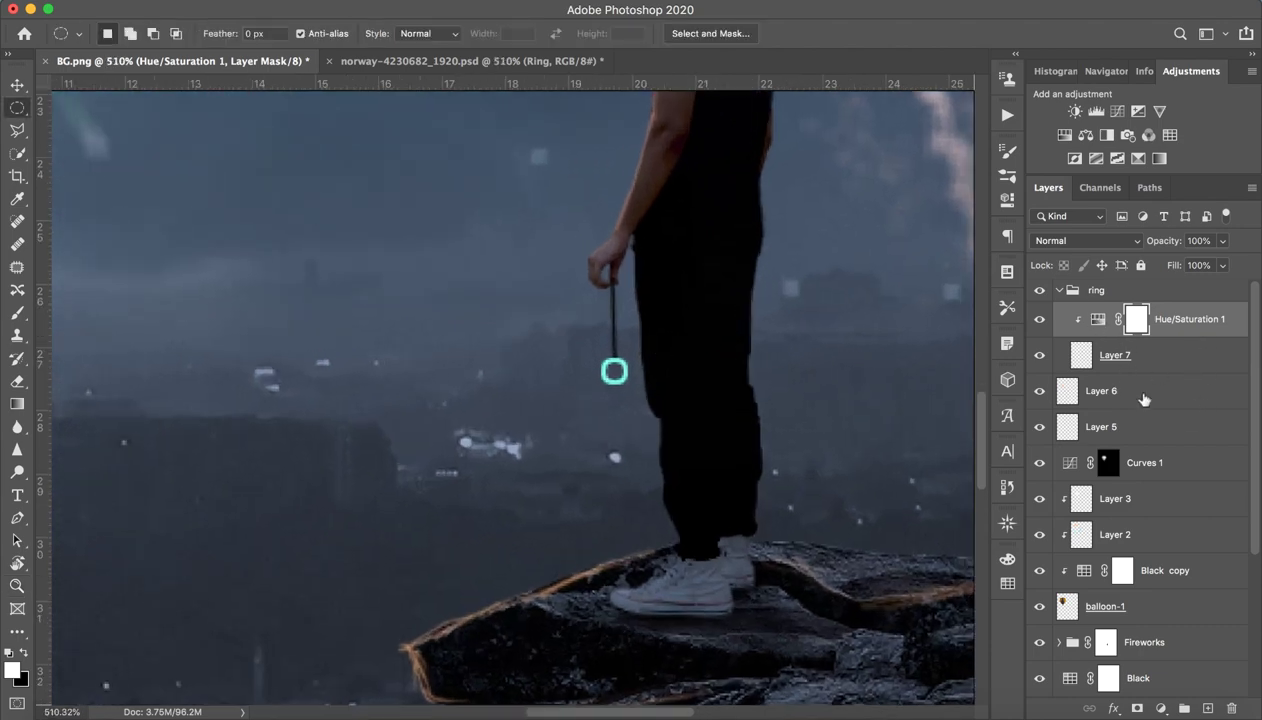
# Step: Add Layer 8 and sample the ring's cyan as the brush colour, restoring the accidentally deleted layer
pyautogui.click(1207, 708)
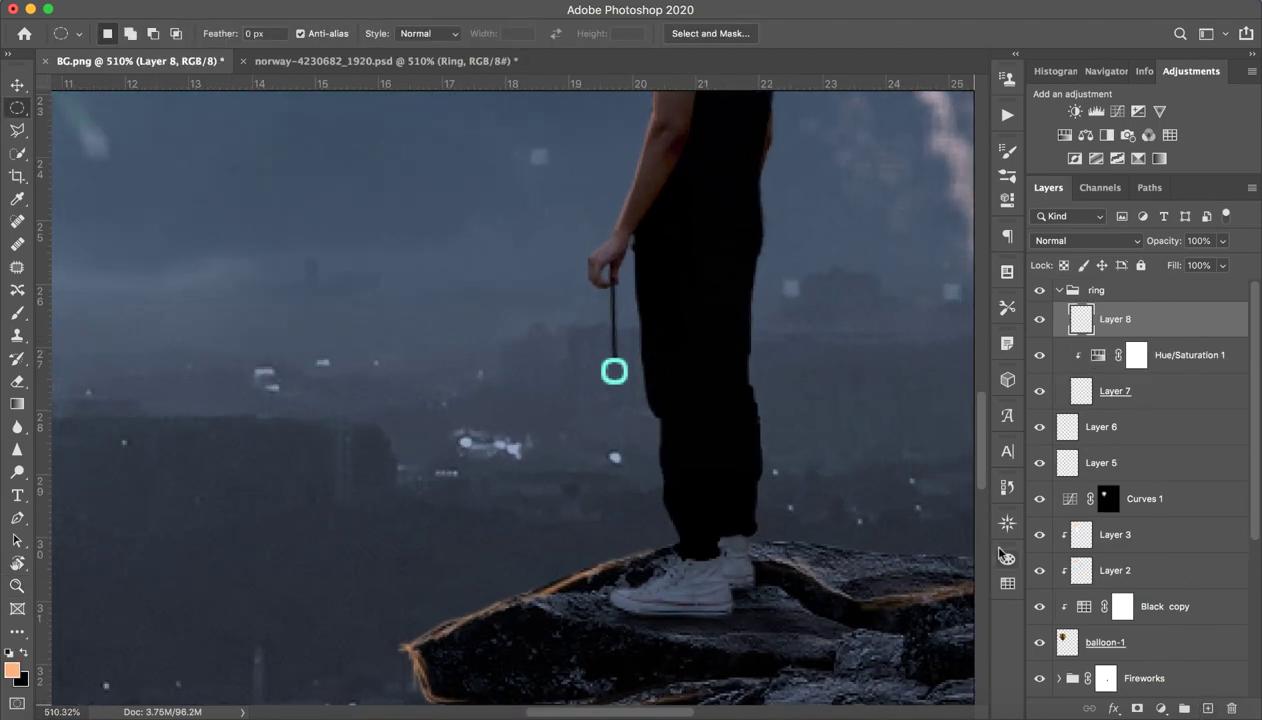
pyautogui.click(20, 314)
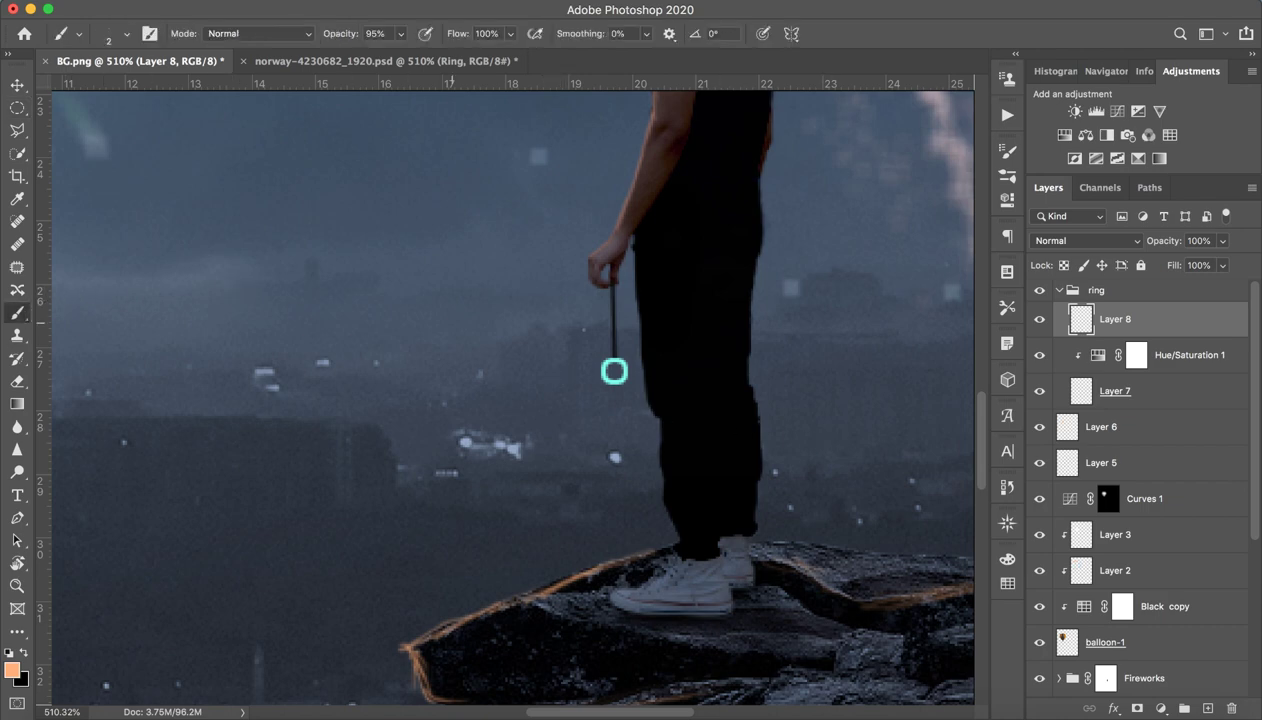
pyautogui.moveTo(612, 388); pyautogui.dragTo(653, 360)
pyautogui.keyDown('alt'); pyautogui.click(635, 379); pyautogui.keyUp('alt')
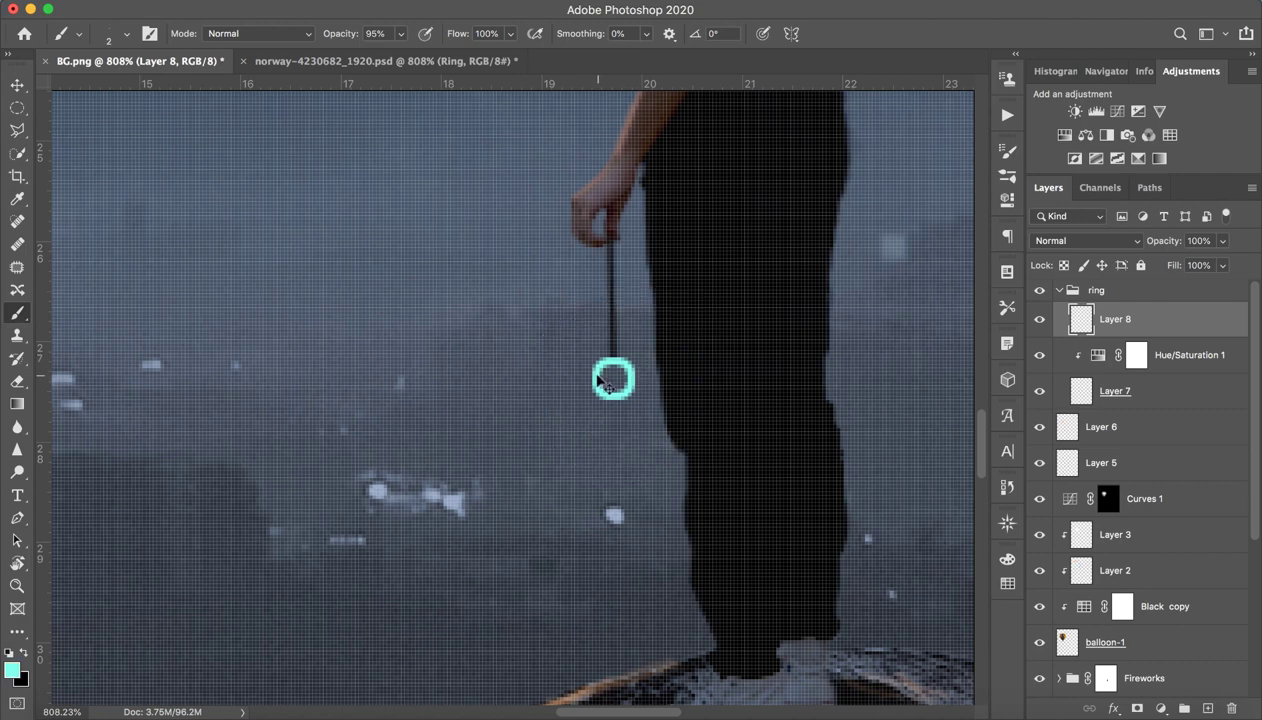
pyautogui.press('Delete')
pyautogui.press('super+z')
pyautogui.press('z')
pyautogui.keyDown('alt'); pyautogui.click(556, 333); pyautogui.keyUp('alt')
pyautogui.press('b')
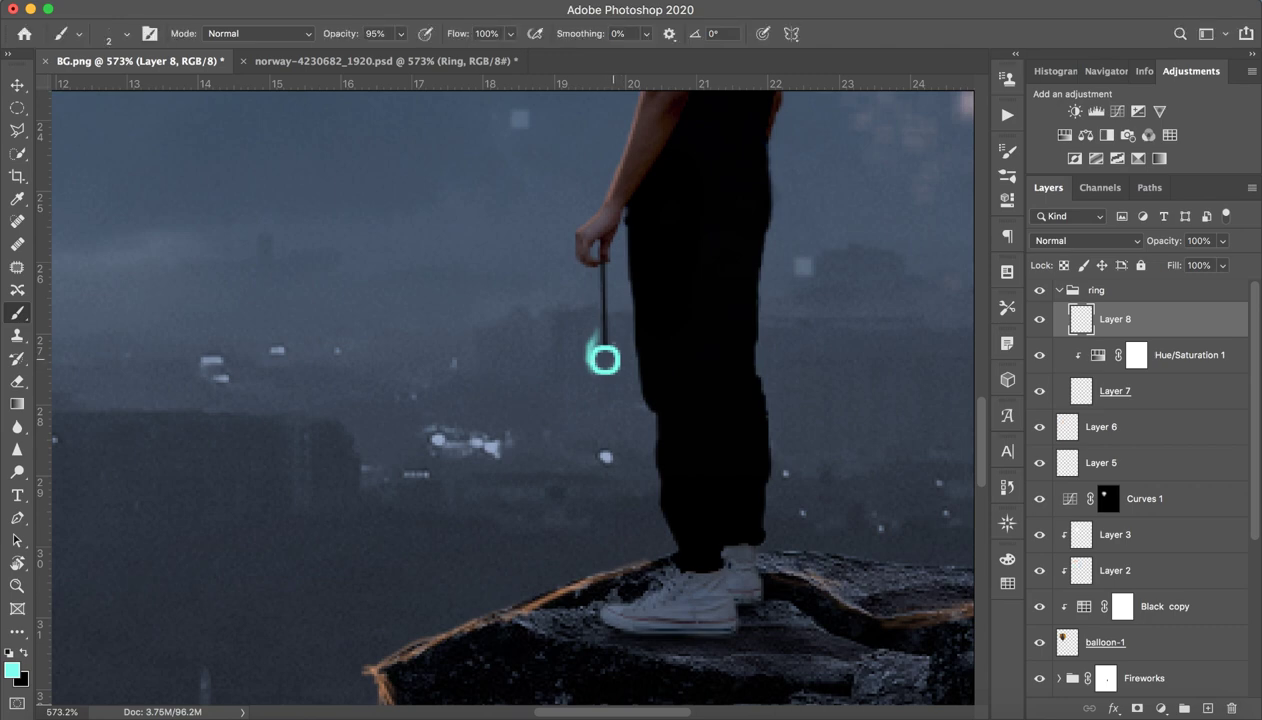
# Step: Paint soft cyan wisps above and beside the ring, finishing with an ~11 px brush
pyautogui.moveTo(603, 331); pyautogui.dragTo(601, 309)
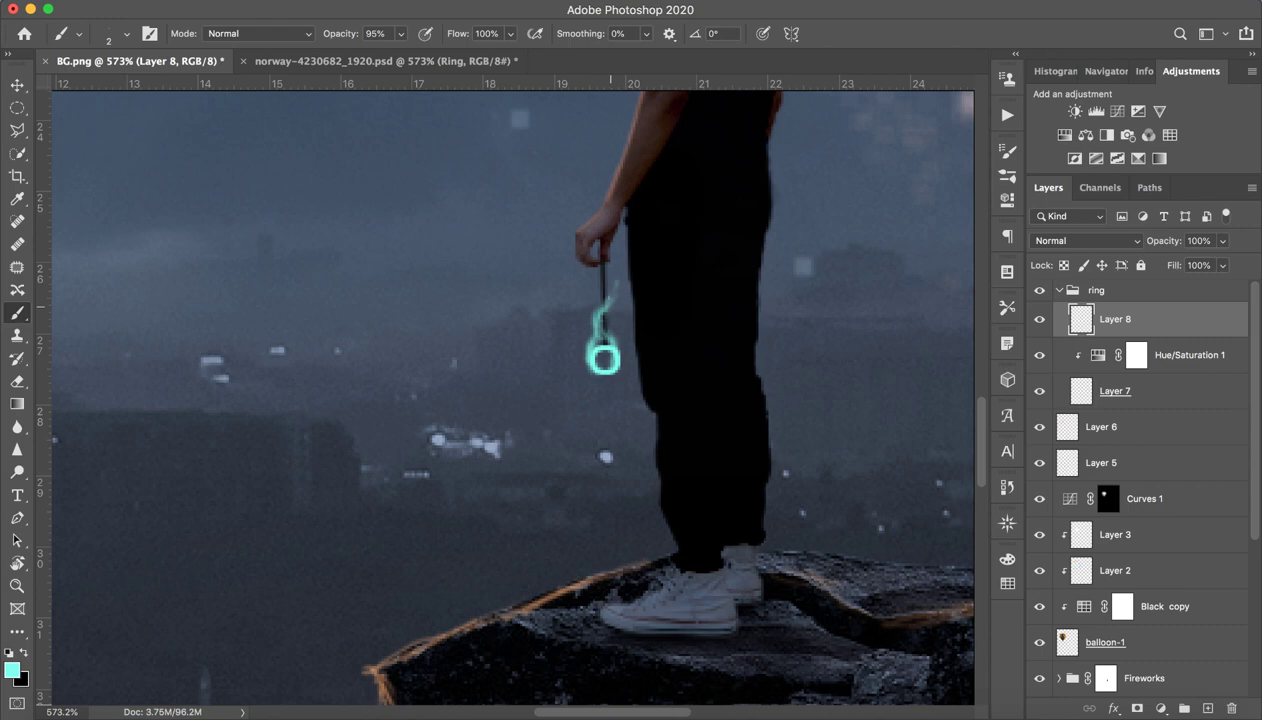
pyautogui.moveTo(603, 334); pyautogui.dragTo(606, 265)
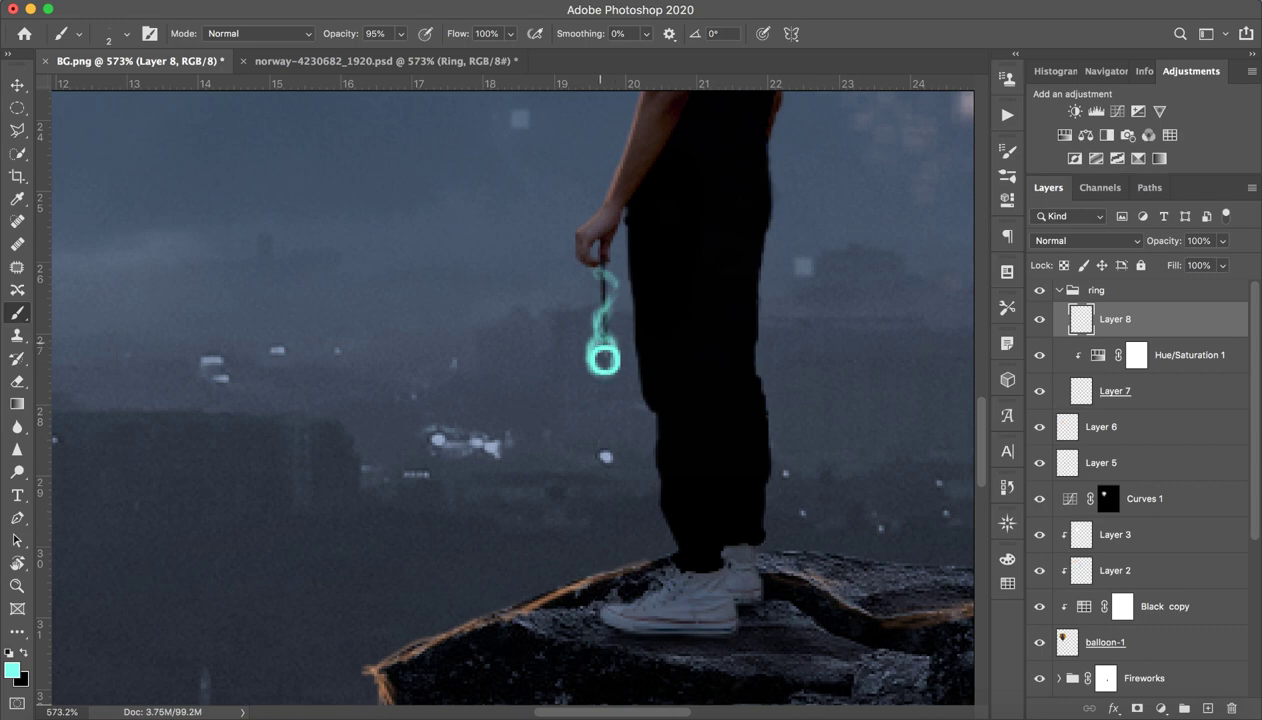
pyautogui.moveTo(621, 365); pyautogui.dragTo(617, 325)
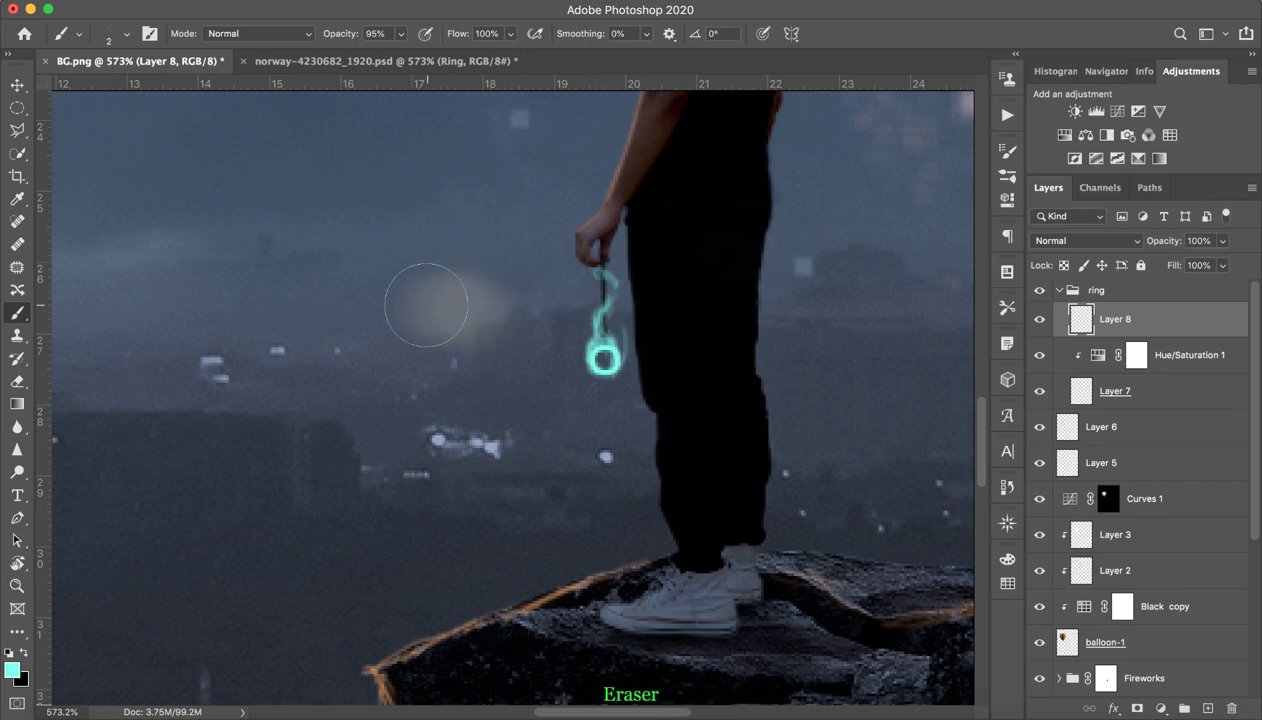
pyautogui.moveTo(521, 351); pyautogui.dragTo(445, 370)
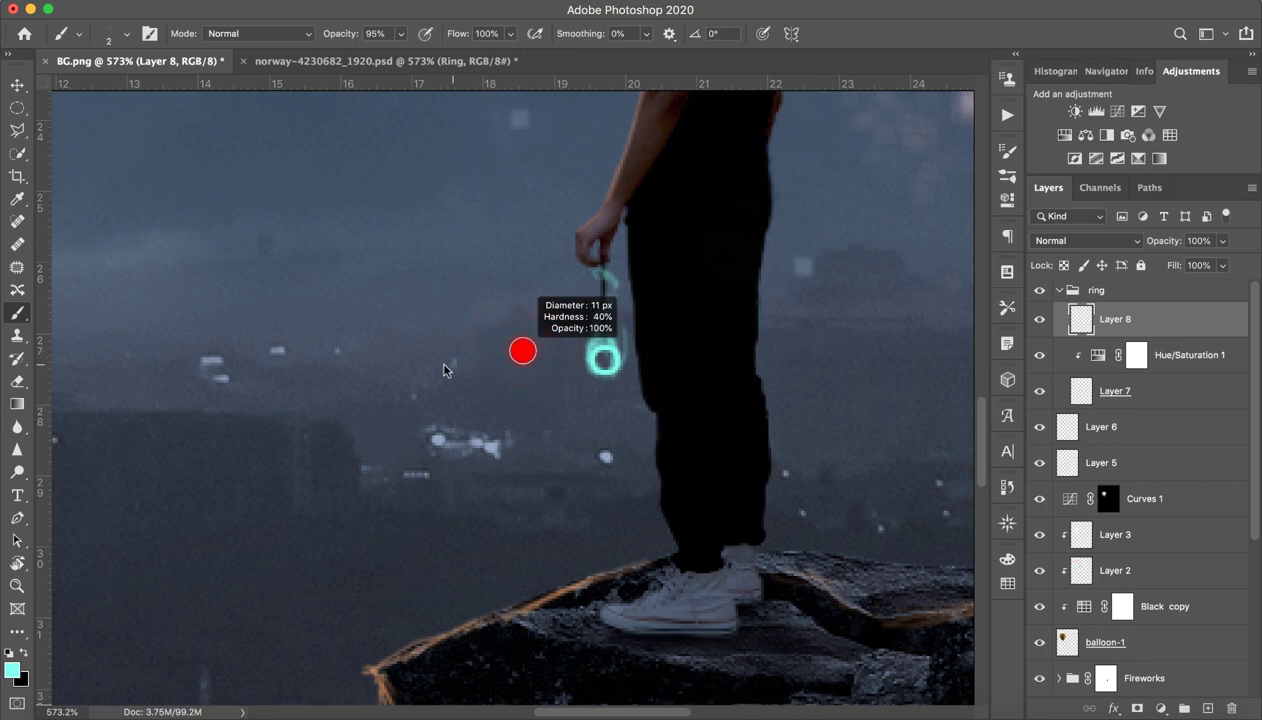
pyautogui.moveTo(577, 290); pyautogui.dragTo(594, 287)
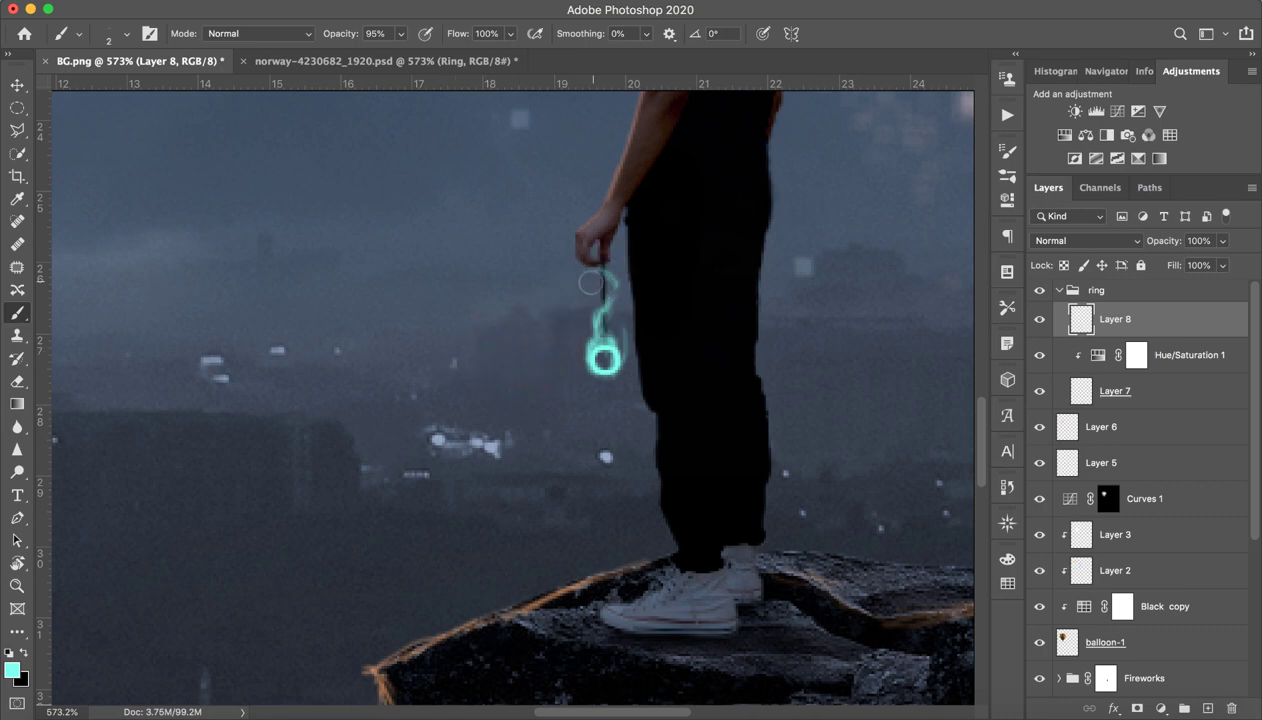
pyautogui.moveTo(605, 298); pyautogui.dragTo(616, 307)
# Step: Paint thin cyan rim light along the arm, down the leg, and over the shoe's top edge
pyautogui.moveTo(666, 135); pyautogui.dragTo(626, 206)
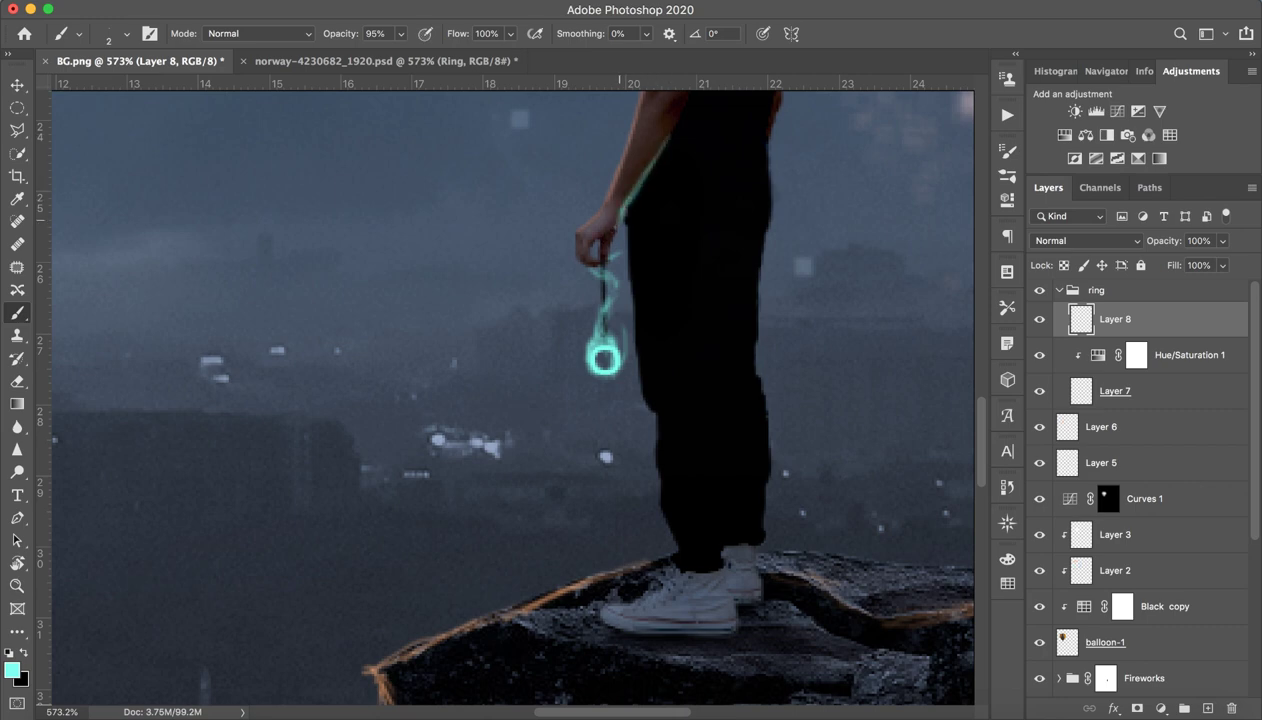
pyautogui.moveTo(603, 230); pyautogui.dragTo(592, 234)
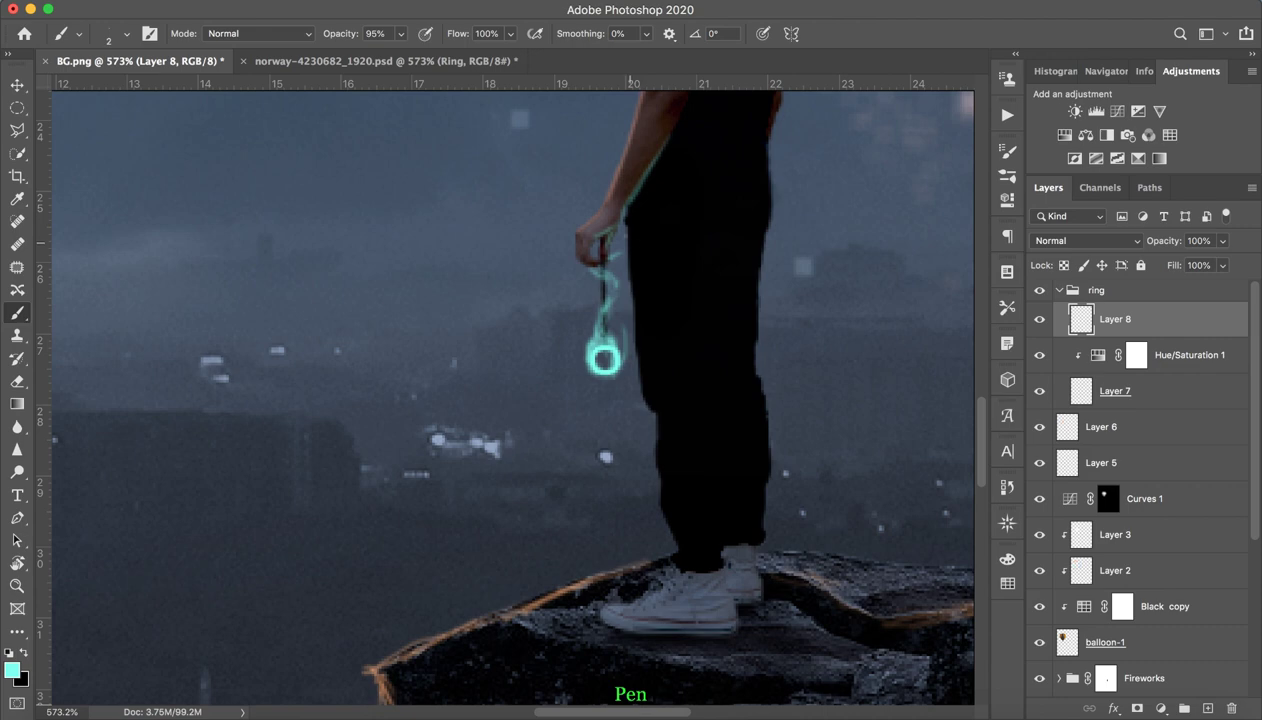
pyautogui.moveTo(628, 210); pyautogui.dragTo(638, 392)
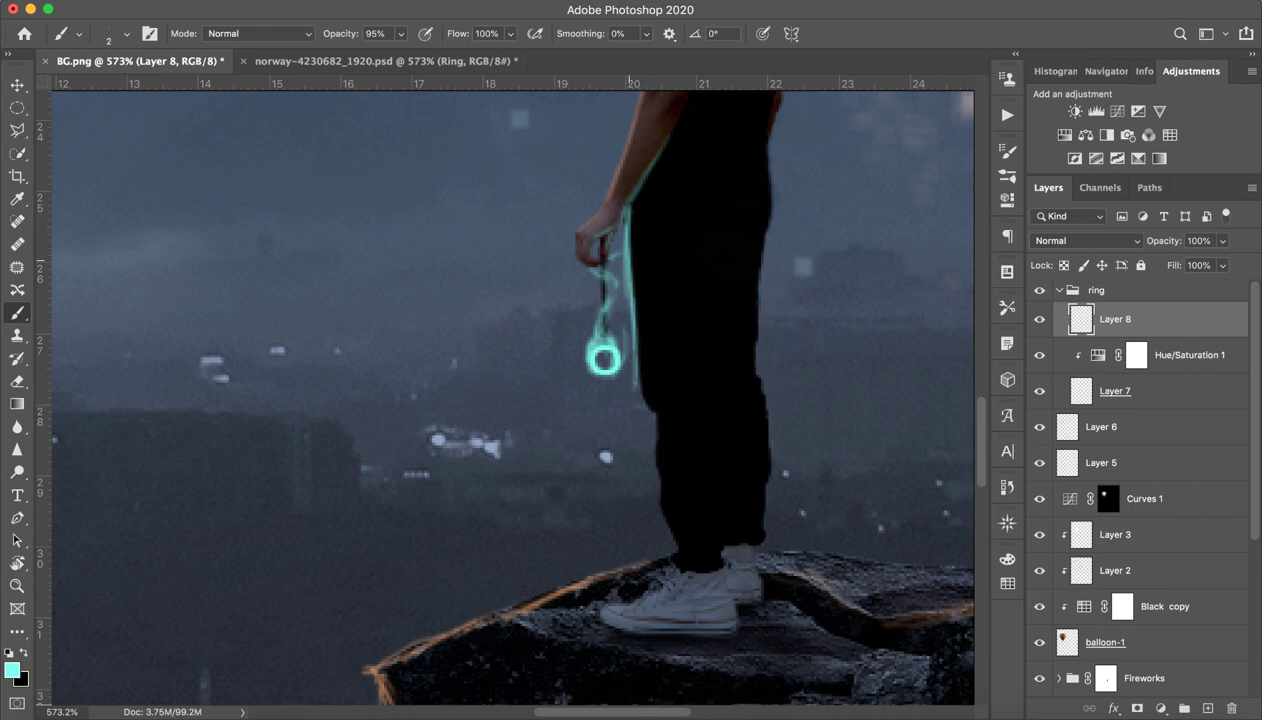
pyautogui.moveTo(636, 388); pyautogui.dragTo(672, 556)
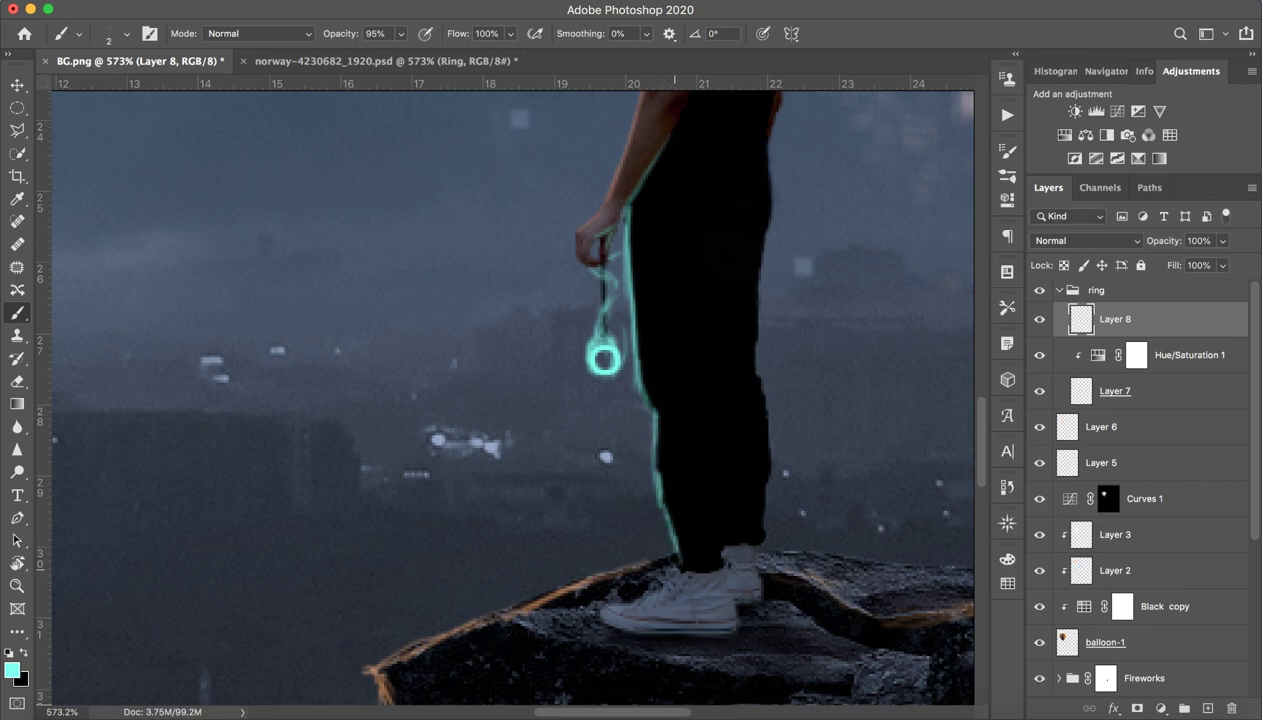
pyautogui.moveTo(673, 558)
pyautogui.mouseDown()
pyautogui.moveTo(648, 590)
pyautogui.moveTo(620, 595)
pyautogui.mouseUp()
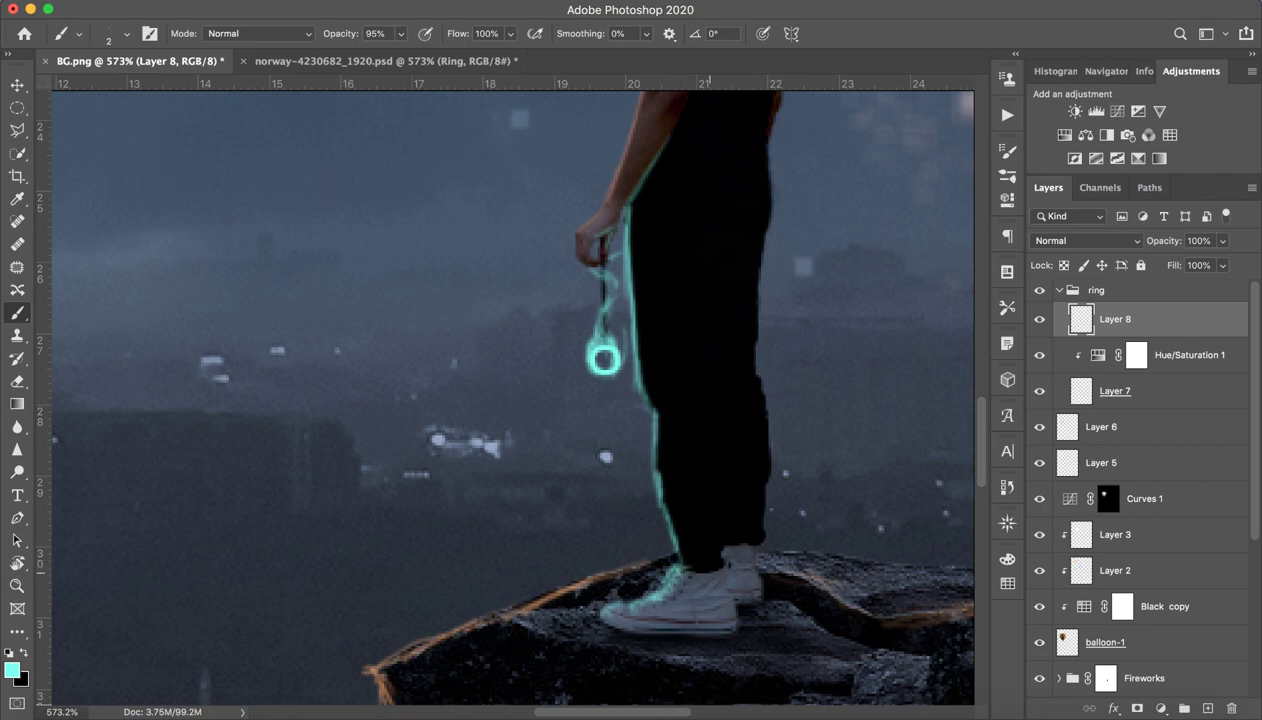
pyautogui.moveTo(651, 400)
pyautogui.mouseDown()
pyautogui.moveTo(670, 428)
pyautogui.moveTo(679, 550)
pyautogui.mouseUp()
# Step: Touch up the leg's cyan glow with a 50 px brush and review the composite
pyautogui.press('z')
pyautogui.moveTo(727, 414); pyautogui.dragTo(695, 435)
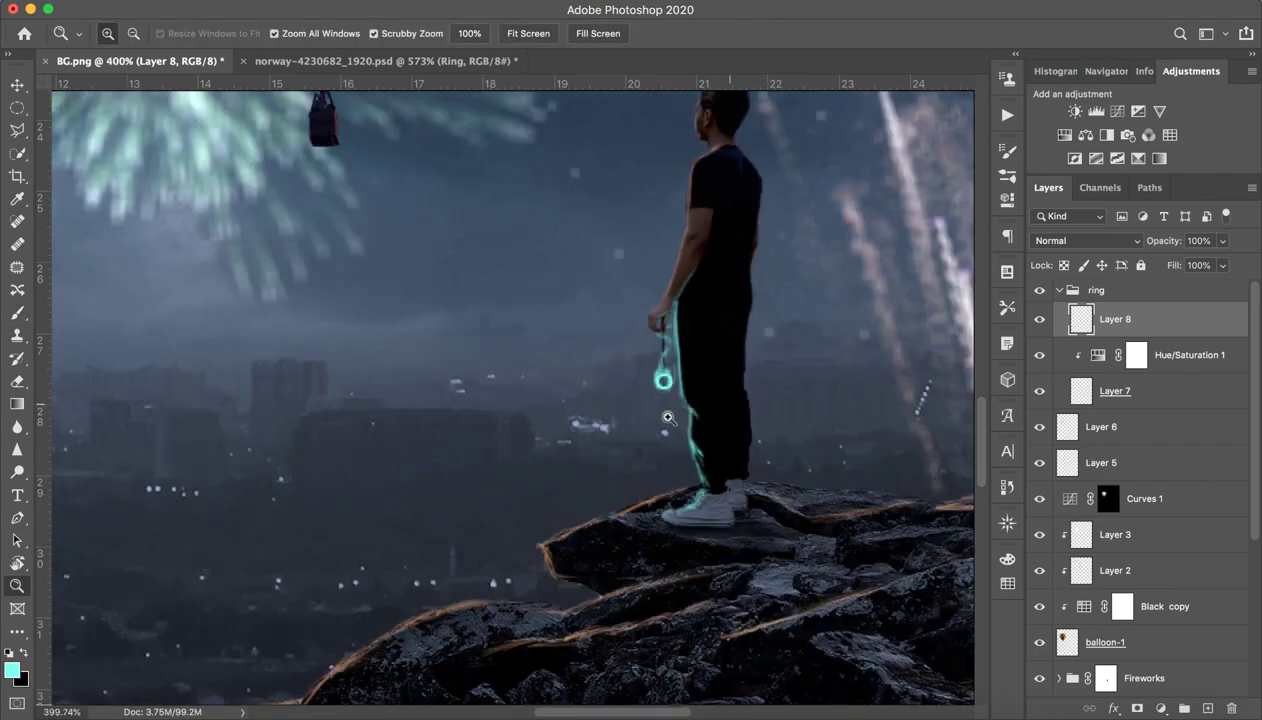
pyautogui.press('b')
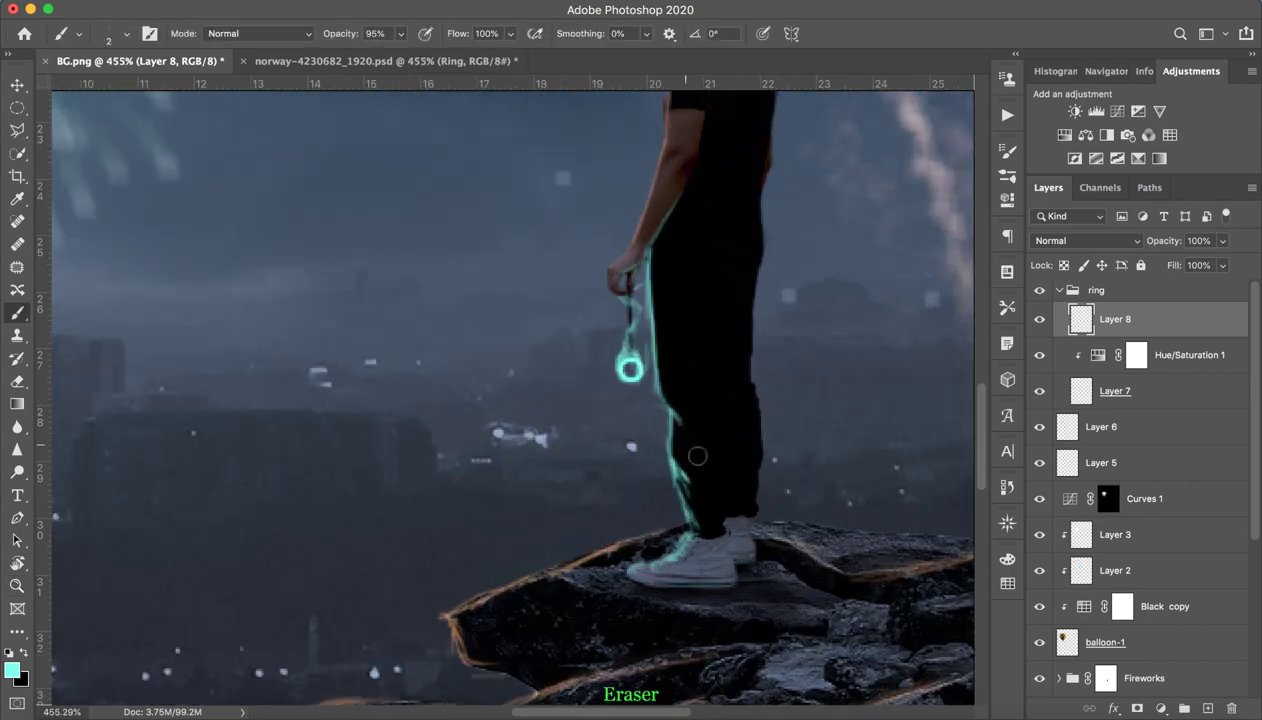
pyautogui.moveTo(701, 462); pyautogui.dragTo(781, 452)
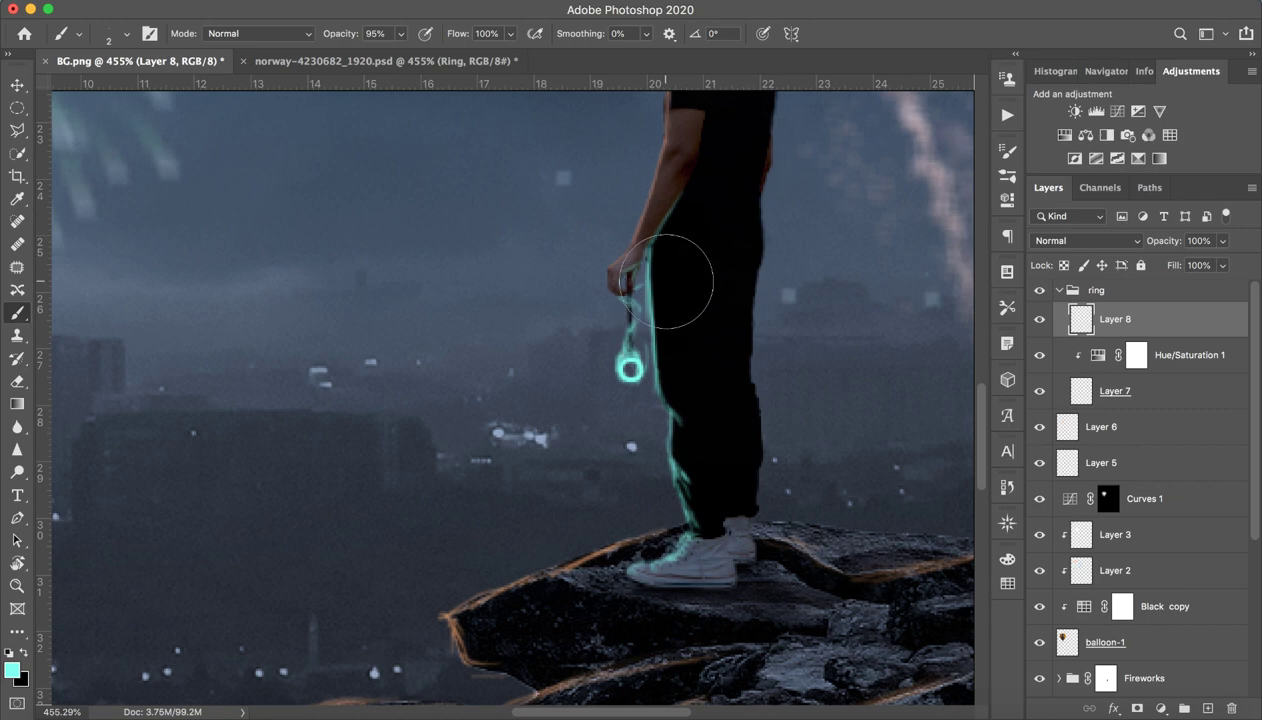
pyautogui.moveTo(700, 500); pyautogui.dragTo(665, 290)
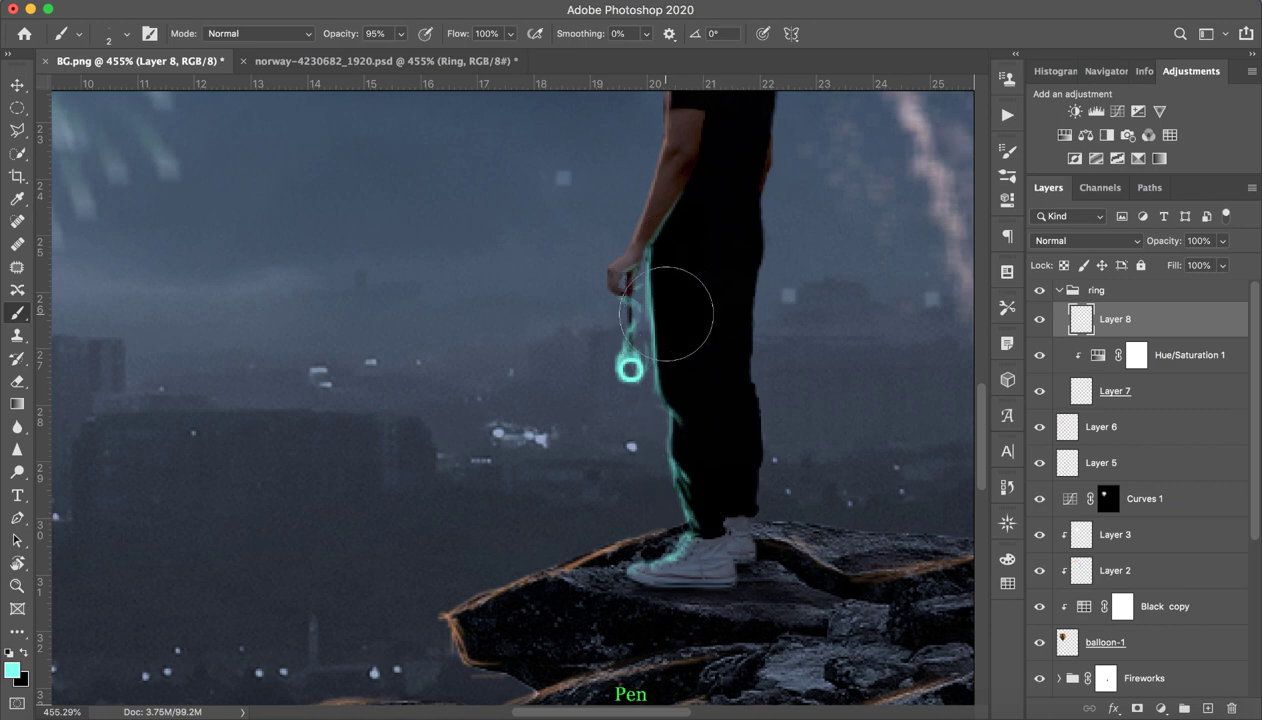
pyautogui.press('z')
pyautogui.moveTo(485, 363); pyautogui.dragTo(467, 391)
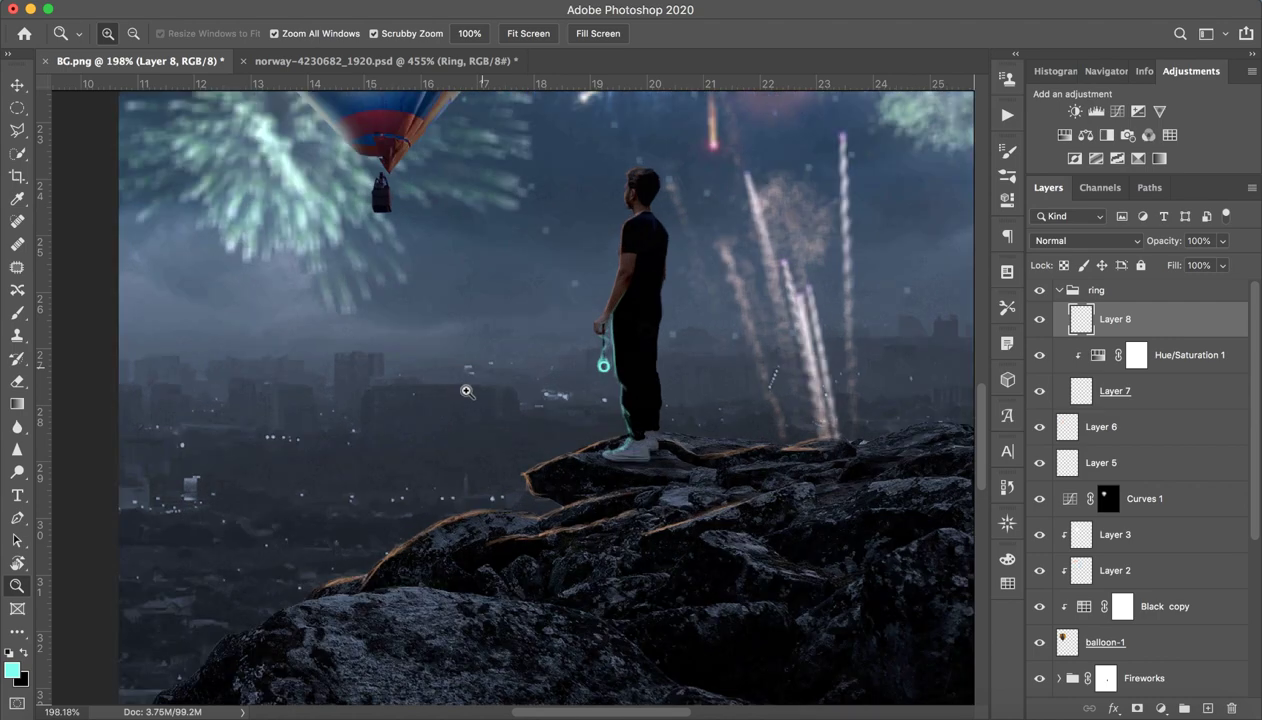
pyautogui.moveTo(583, 364); pyautogui.dragTo(625, 362)
# Step: On new Layer 9, paint a soft 98 px cyan glow around the ring
pyautogui.press('b')
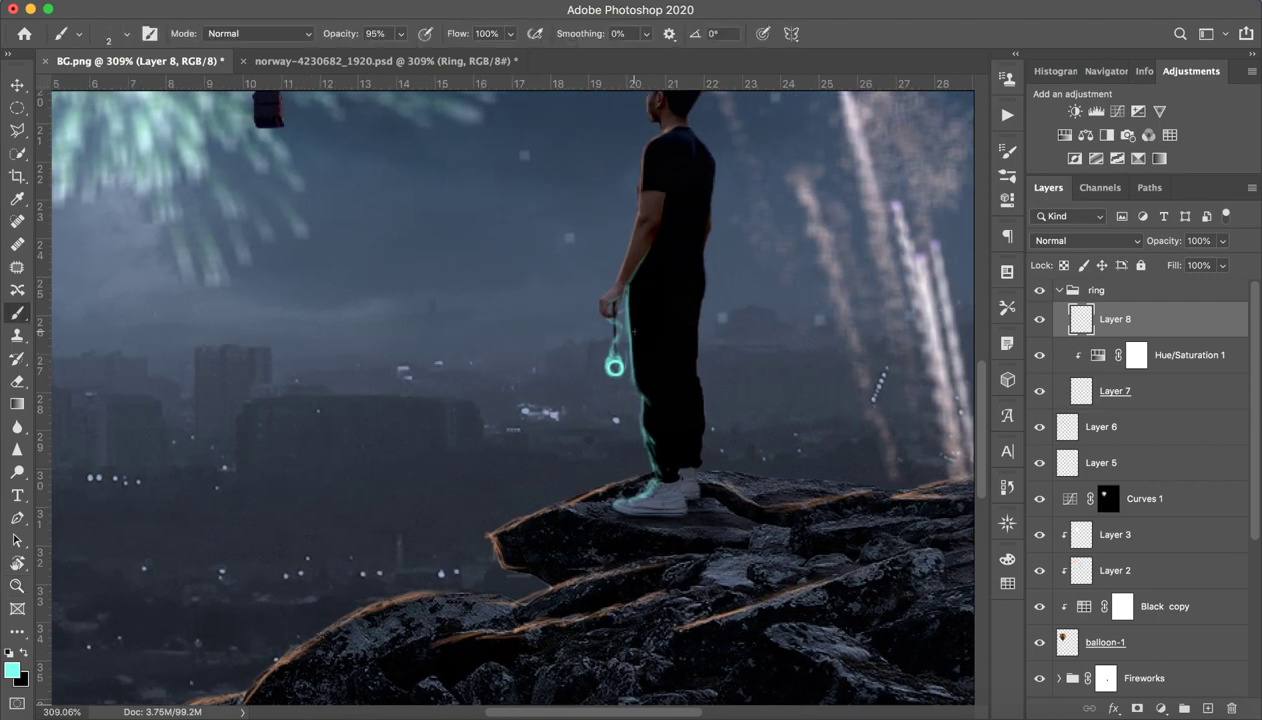
pyautogui.click(1208, 708)
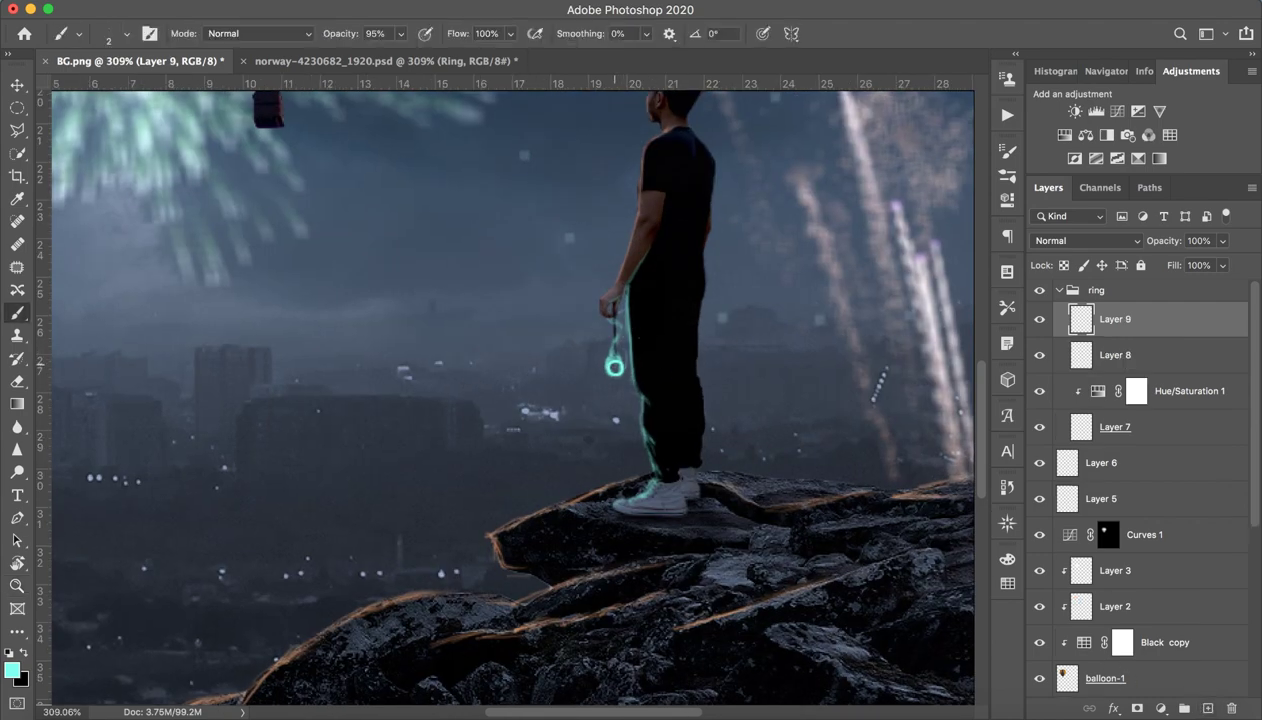
pyautogui.moveTo(614, 367); pyautogui.dragTo(757, 380)
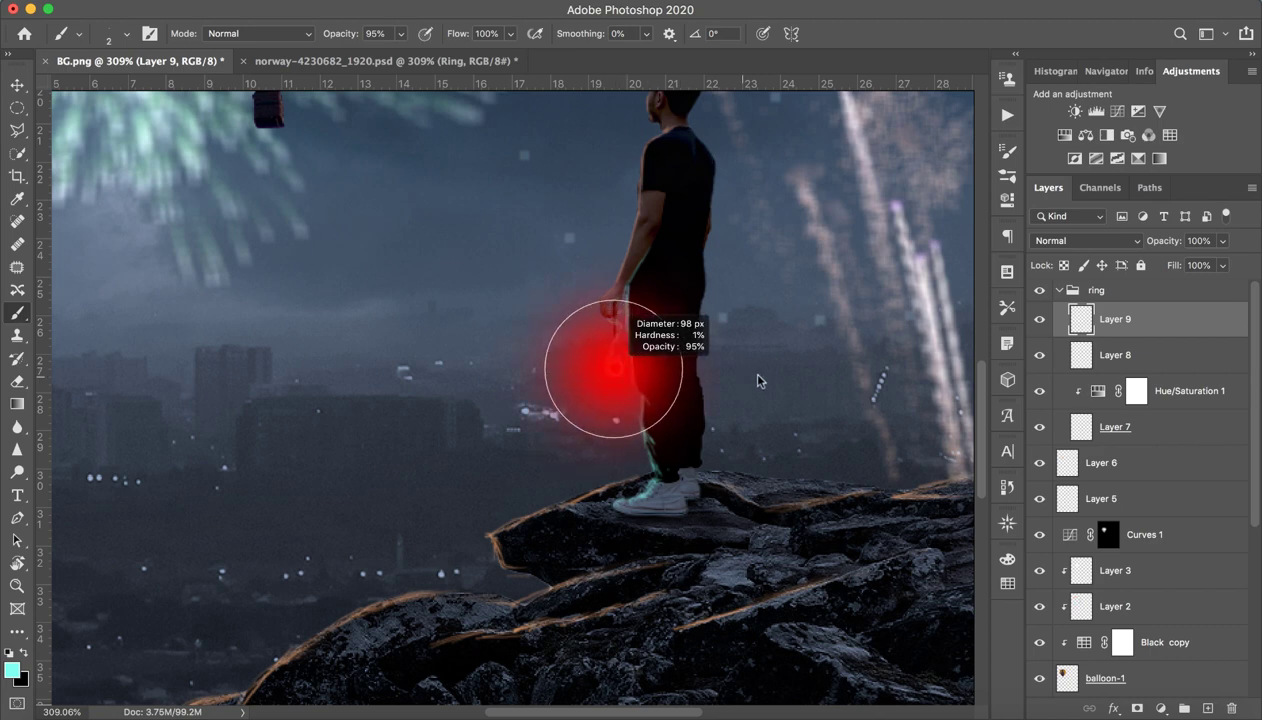
pyautogui.click(614, 368)
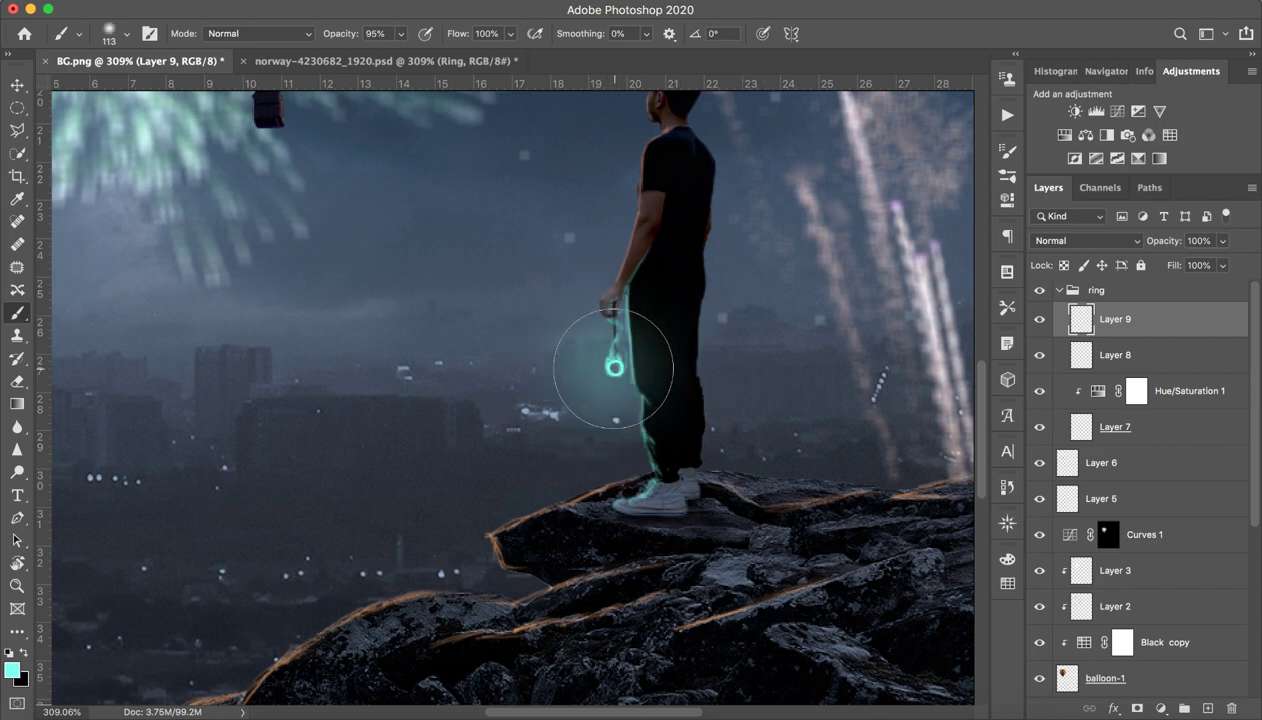
pyautogui.click(614, 368)
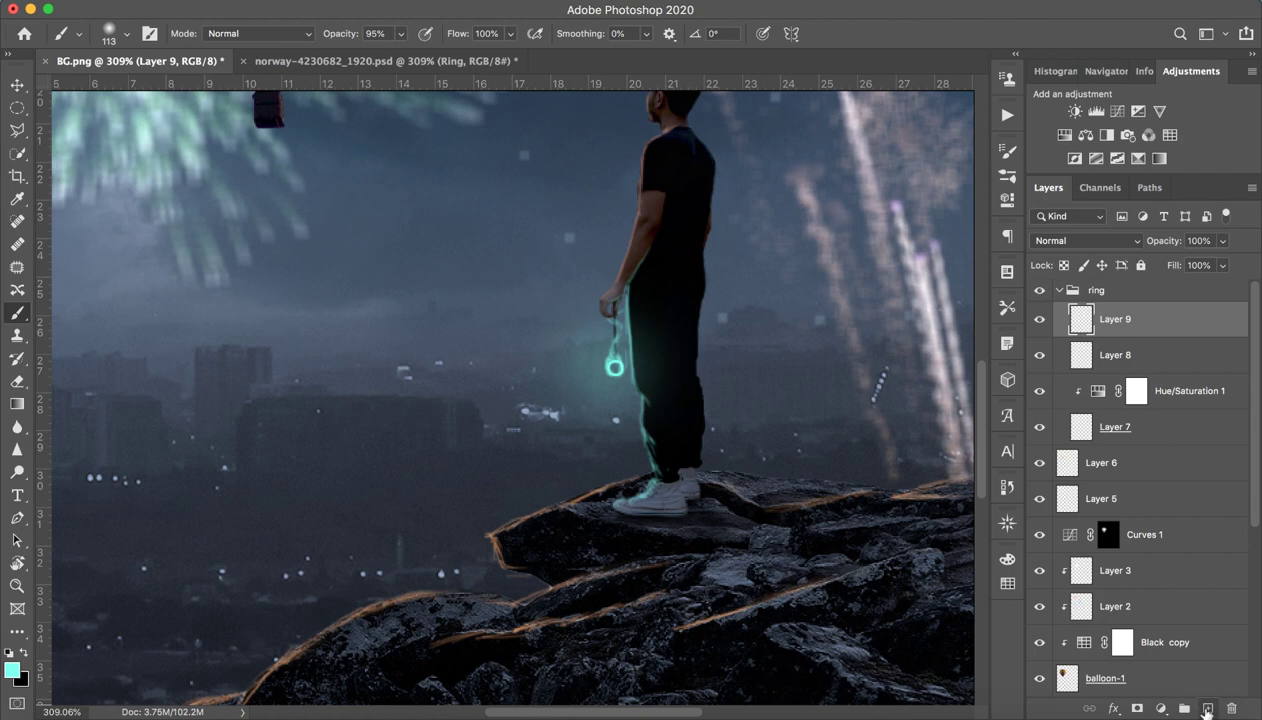
# Step: On new Layer 10 set to Hard Light, paint a wider 145 px glow around ring and hand
pyautogui.click(1207, 708)
pyautogui.click(1085, 240)
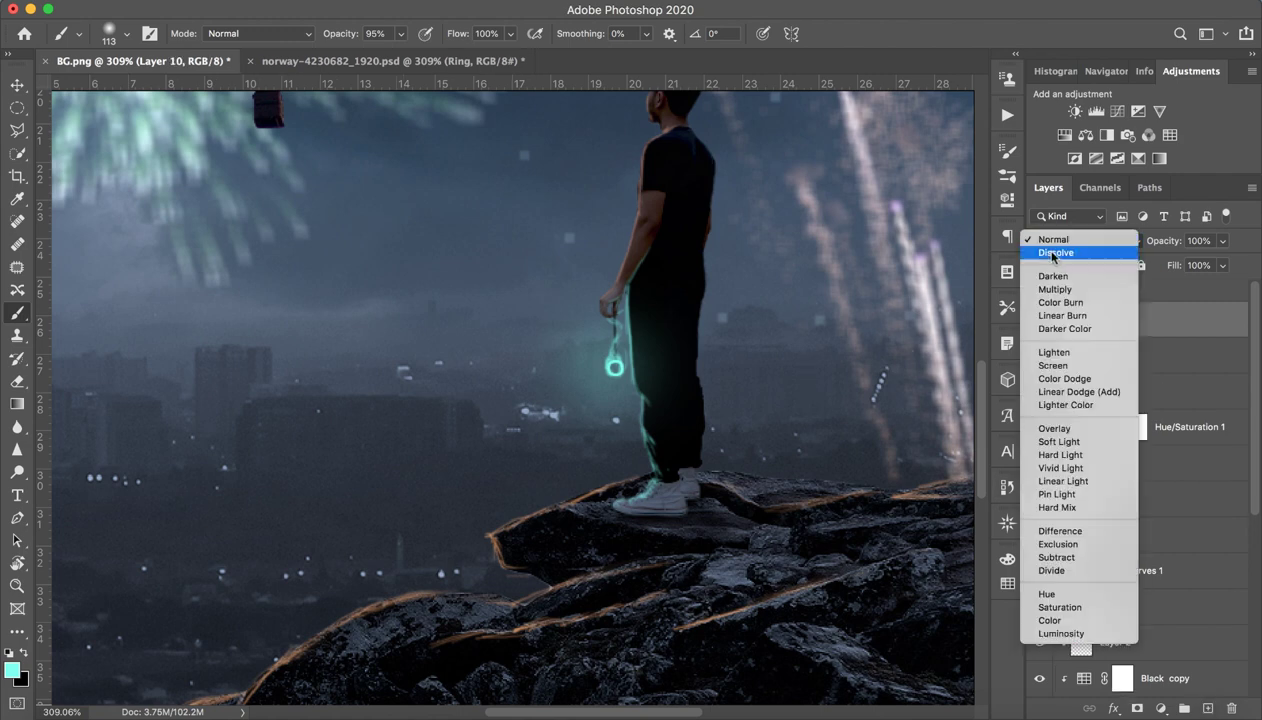
pyautogui.click(1075, 455)
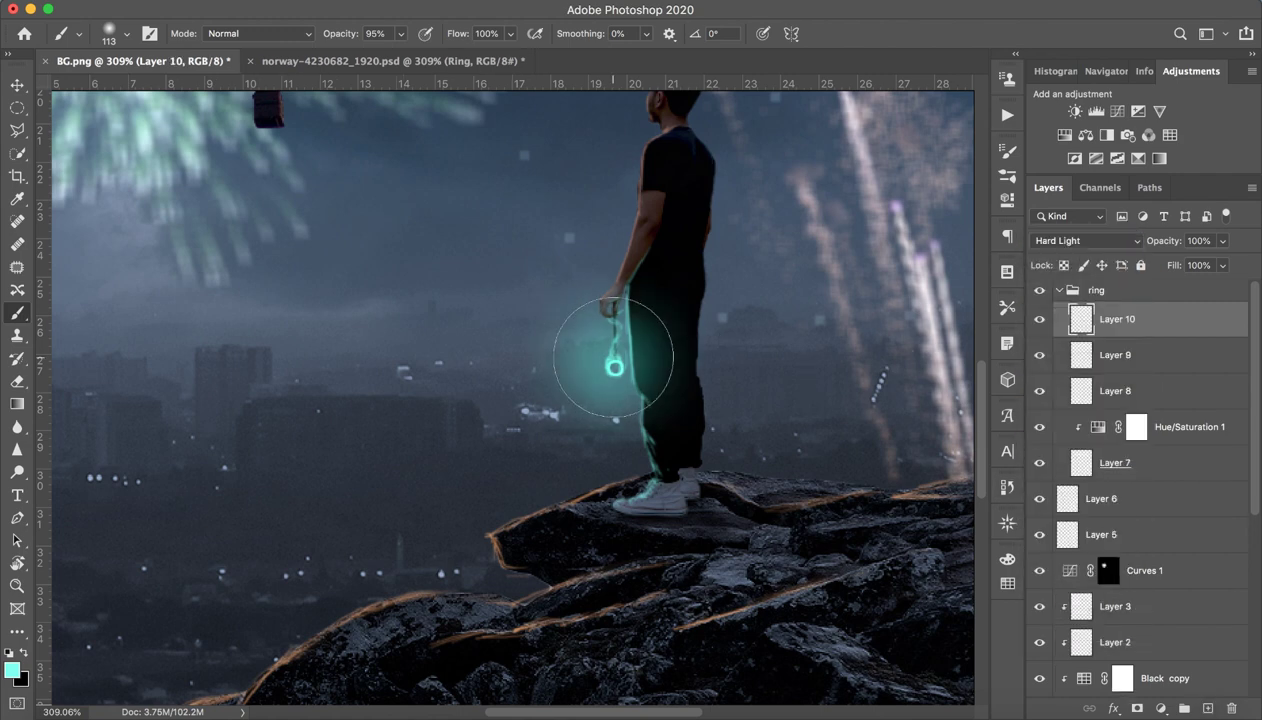
pyautogui.moveTo(613, 366); pyautogui.dragTo(658, 371)
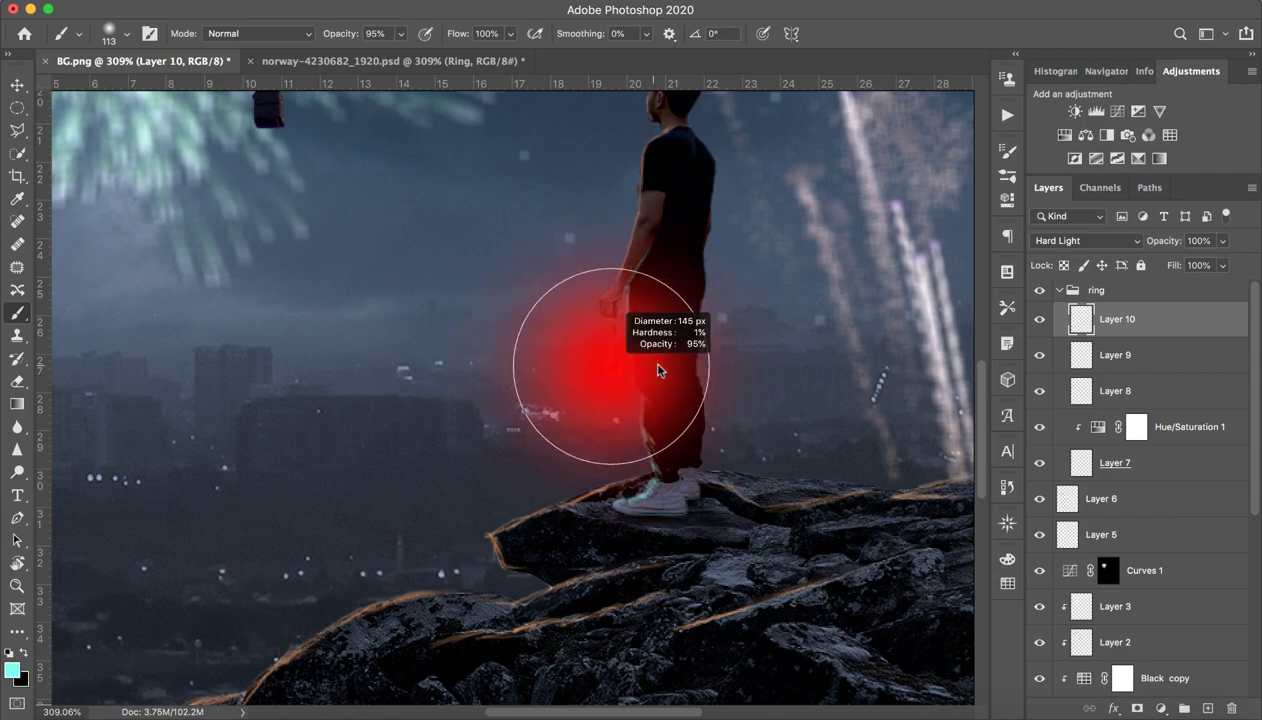
pyautogui.click(630, 355)
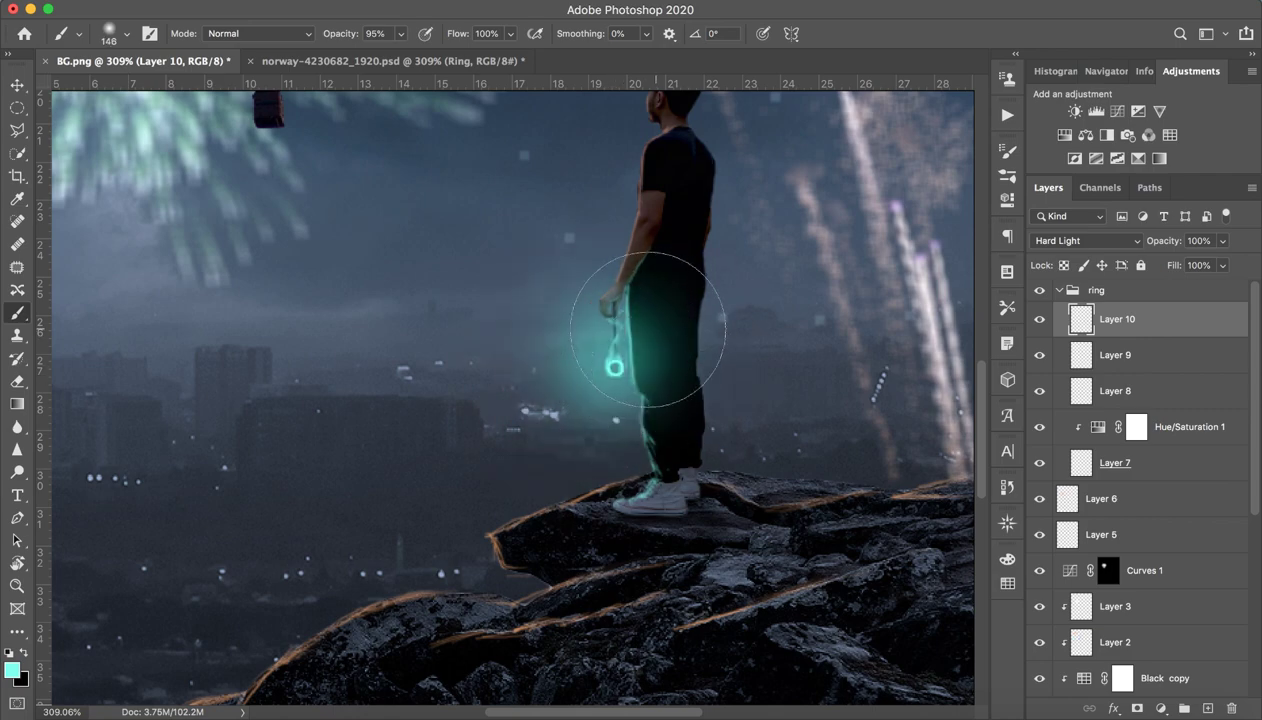
# Step: Review the glow and change Layer 10's blend mode to Vivid Light
pyautogui.press('z')
pyautogui.moveTo(634, 402)
pyautogui.mouseDown()
pyautogui.moveTo(552, 445)
pyautogui.moveTo(613, 437)
pyautogui.mouseUp()
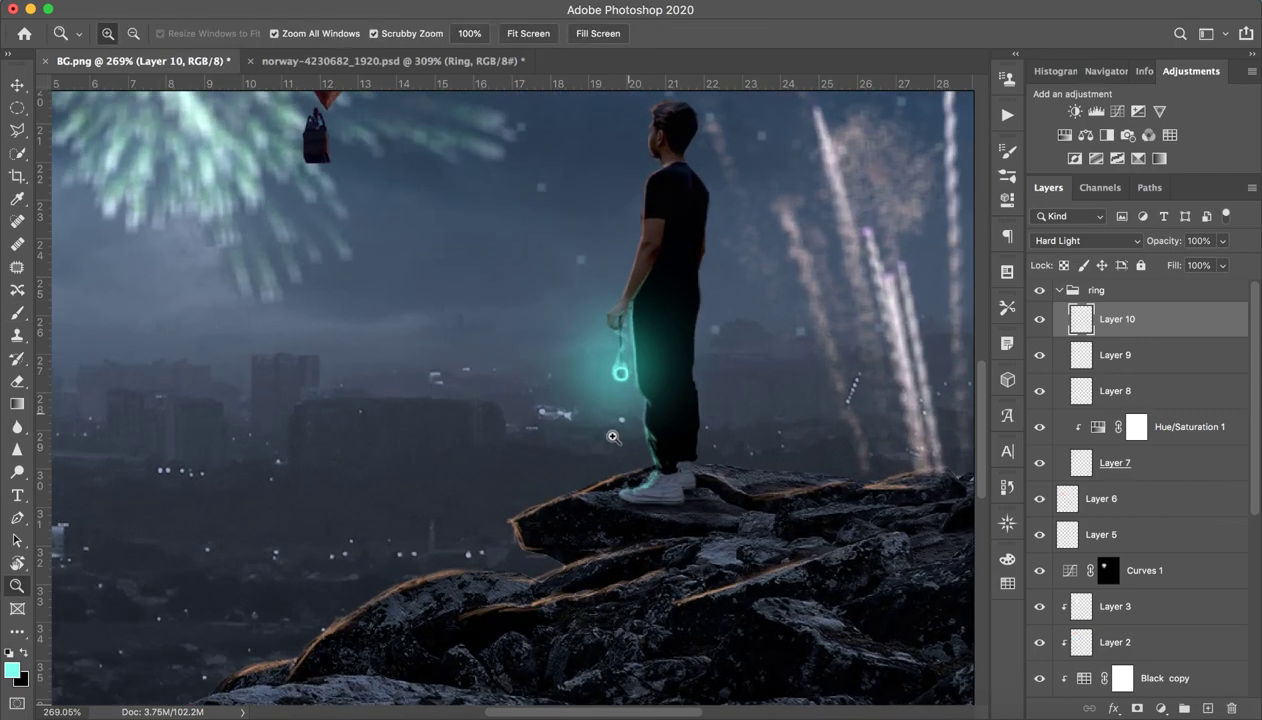
pyautogui.press('b')
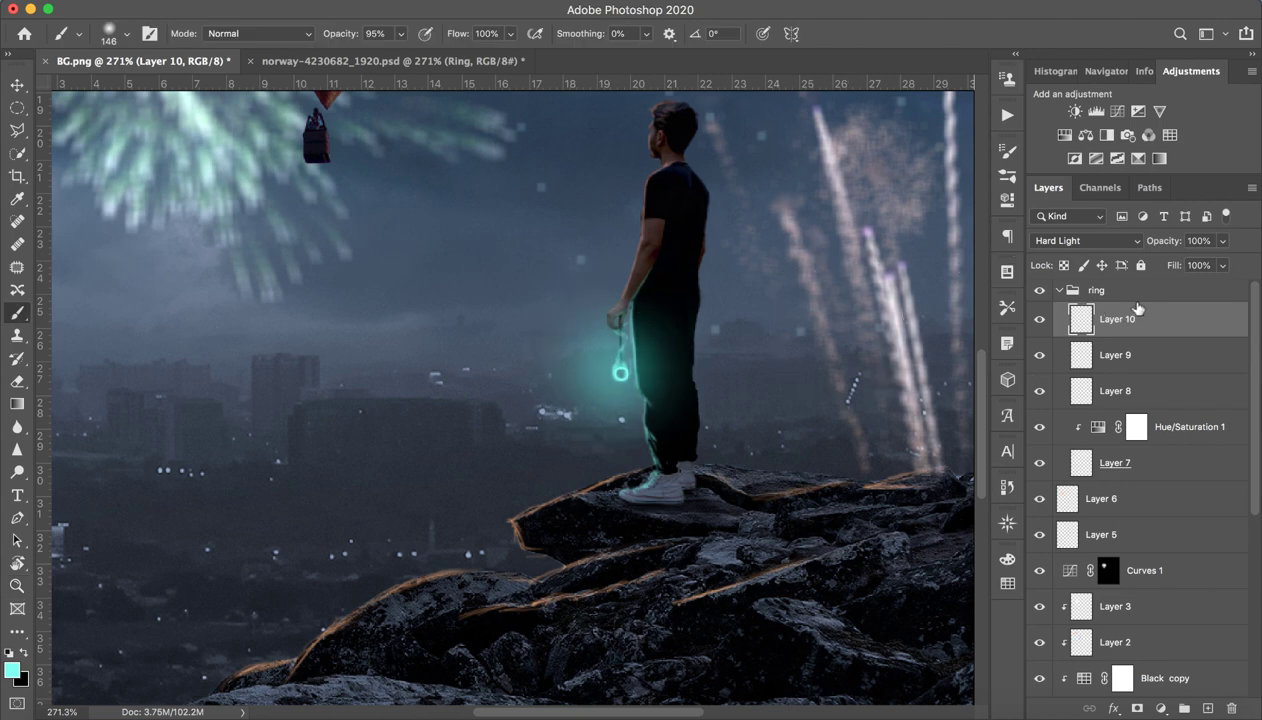
pyautogui.click(1068, 241)
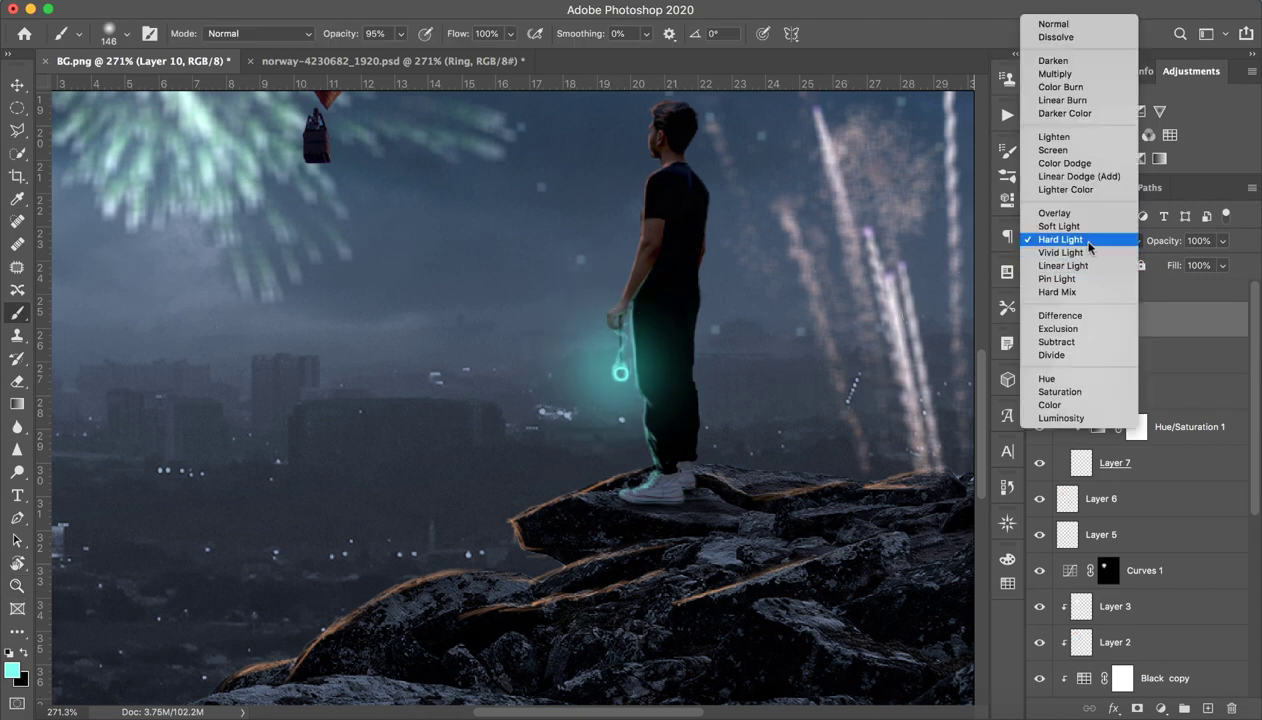
pyautogui.click(1088, 253)
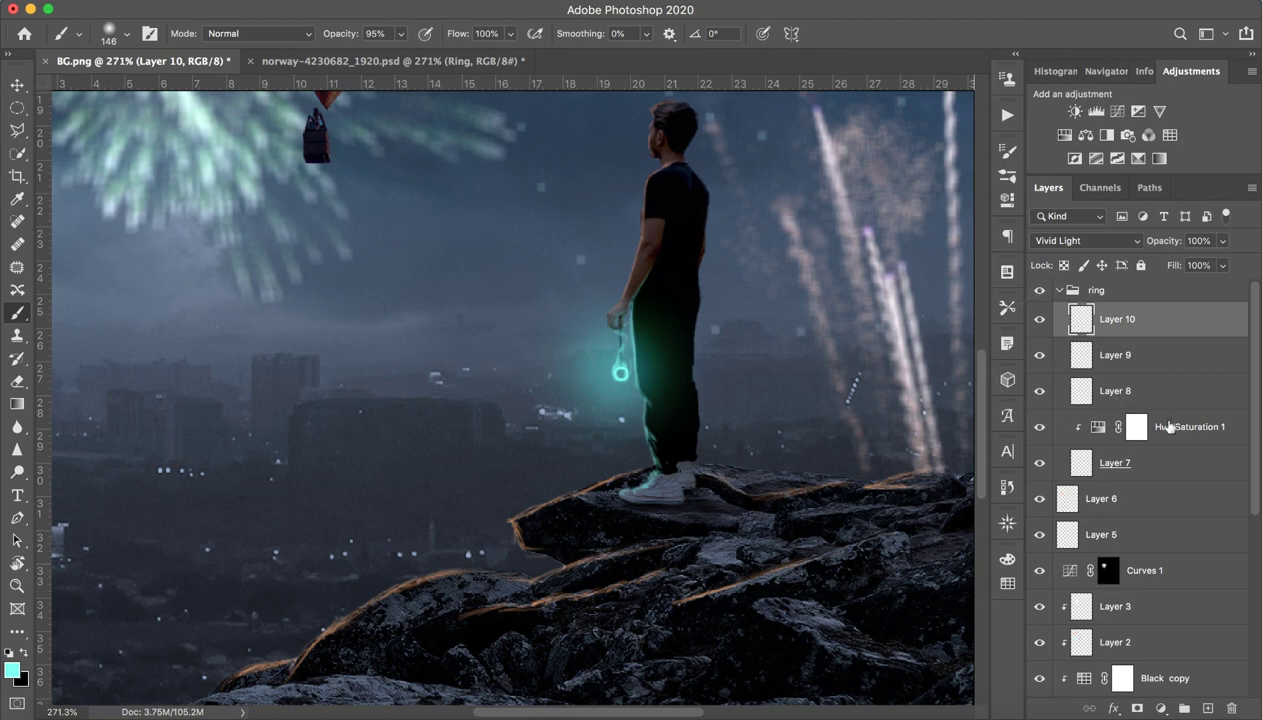
# Step: On new Layer 11, paint two thin cyan strands from the ring up-left with a 4 px brush
pyautogui.click(1207, 708)
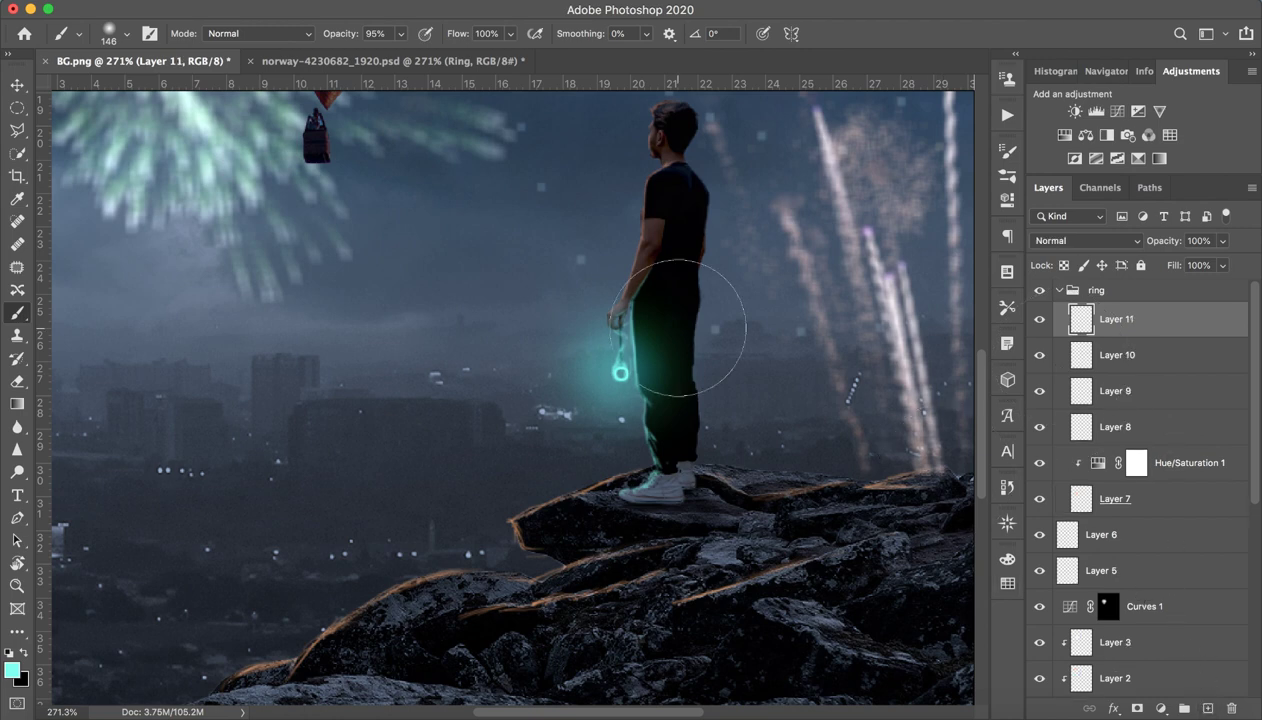
pyautogui.moveTo(533, 349); pyautogui.dragTo(363, 387)
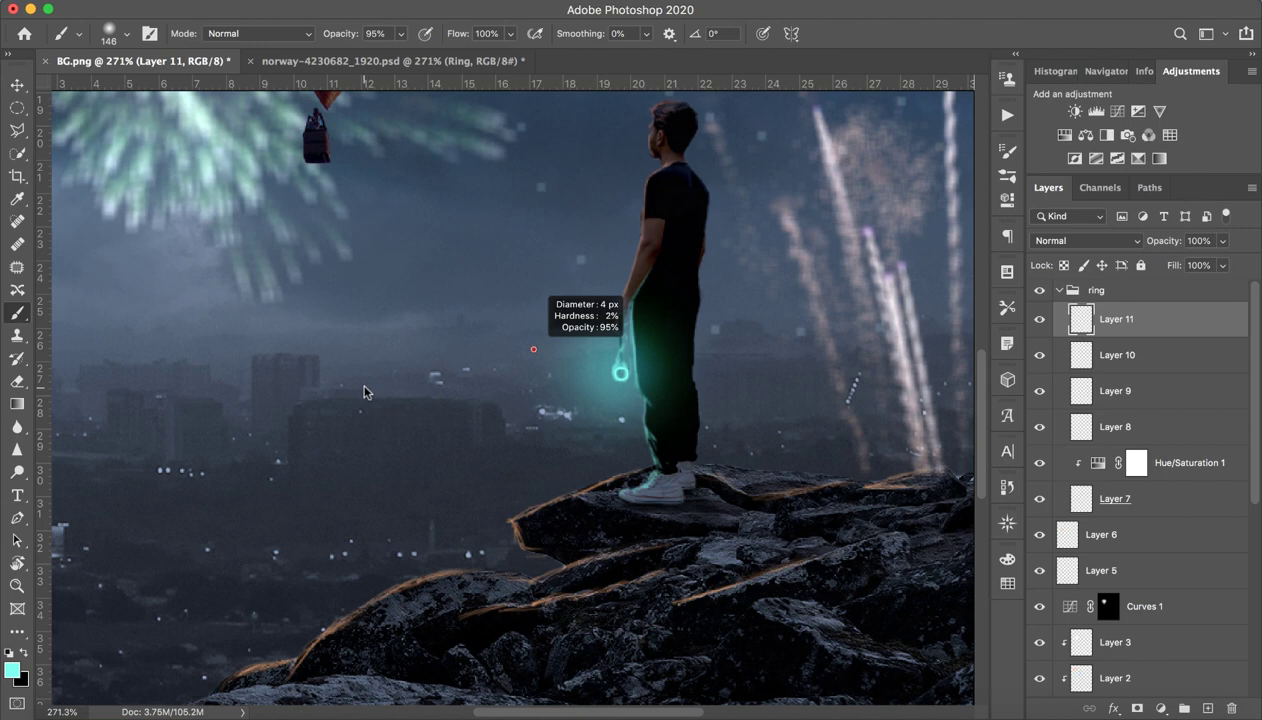
pyautogui.moveTo(582, 370); pyautogui.dragTo(670, 326)
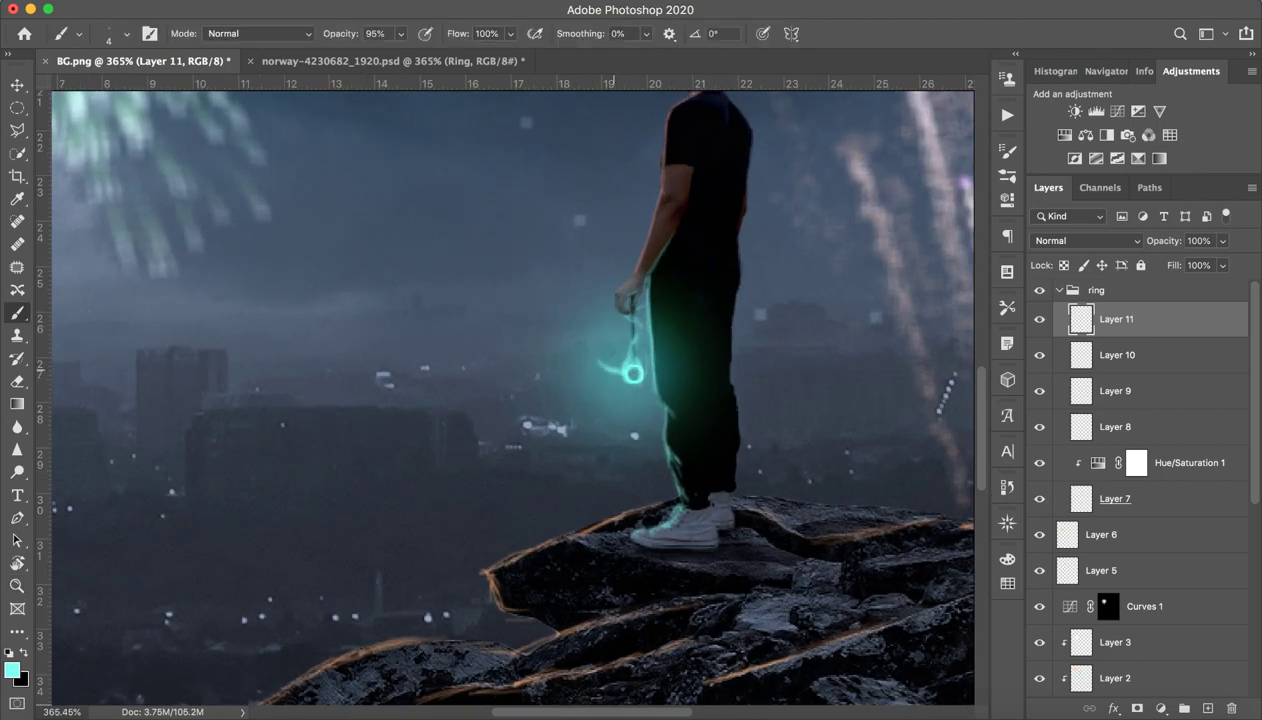
pyautogui.moveTo(600, 363)
pyautogui.mouseDown()
pyautogui.moveTo(525, 316)
pyautogui.moveTo(458, 243)
pyautogui.moveTo(421, 245)
pyautogui.mouseUp()
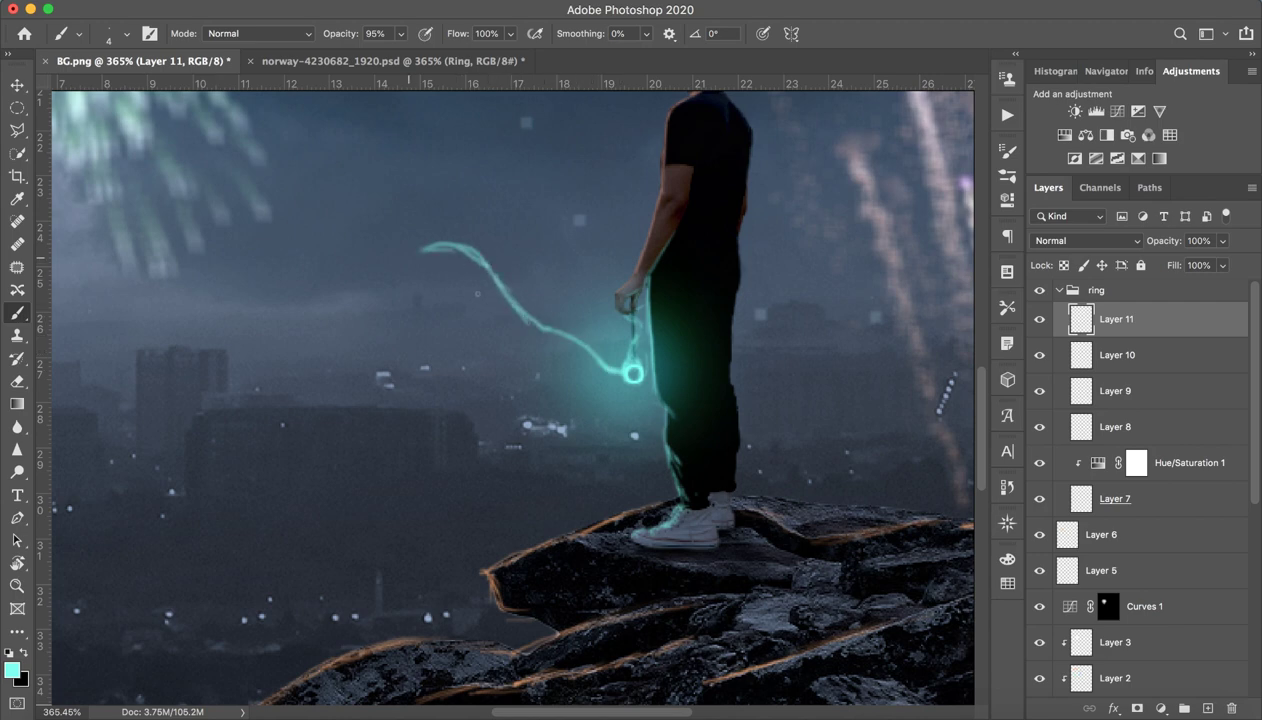
pyautogui.moveTo(607, 370)
pyautogui.mouseDown()
pyautogui.moveTo(515, 321)
pyautogui.moveTo(466, 248)
pyautogui.moveTo(392, 257)
pyautogui.mouseUp()
# Step: Erase the strand's far-left tip and brighten it with short 2 px strokes near ring and hand
pyautogui.hotkey('ctrl', 'z')
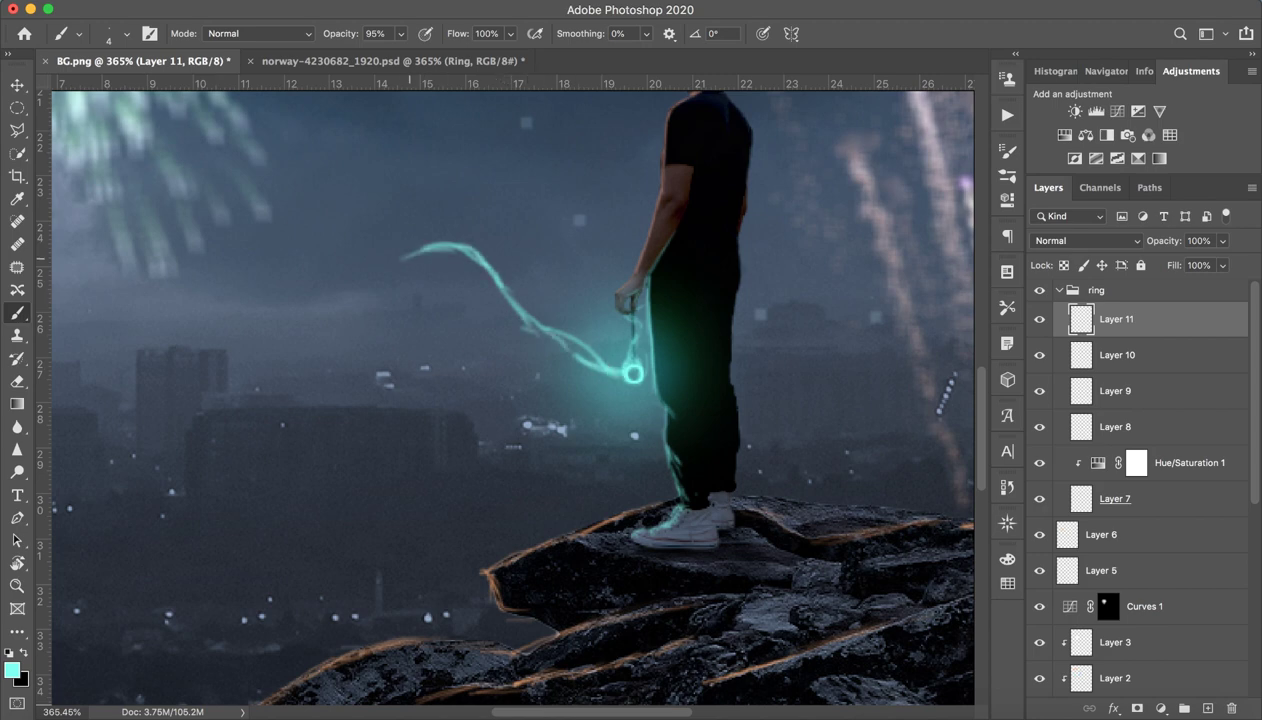
pyautogui.press('e')
pyautogui.moveTo(403, 248)
pyautogui.mouseDown()
pyautogui.moveTo(375, 245)
pyautogui.moveTo(398, 228)
pyautogui.mouseUp()
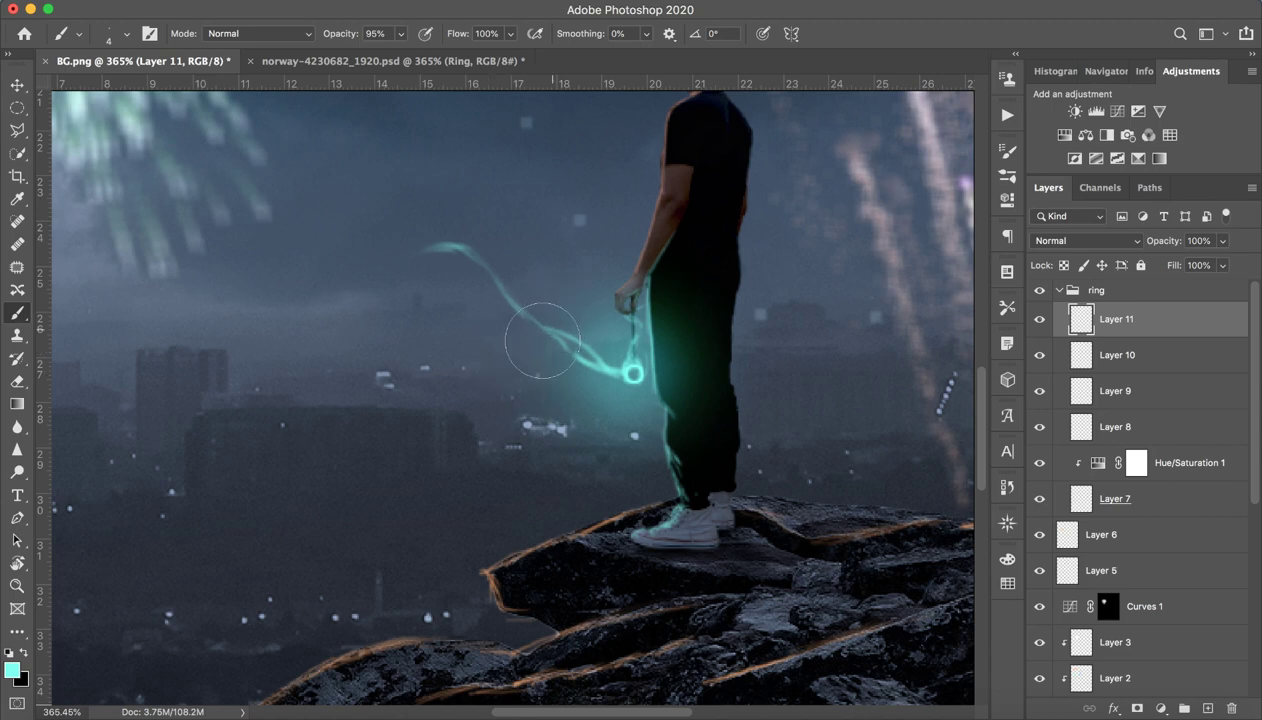
pyautogui.moveTo(535, 346)
pyautogui.mouseDown()
pyautogui.moveTo(452, 340)
pyautogui.moveTo(517, 368)
pyautogui.moveTo(547, 346)
pyautogui.mouseUp()
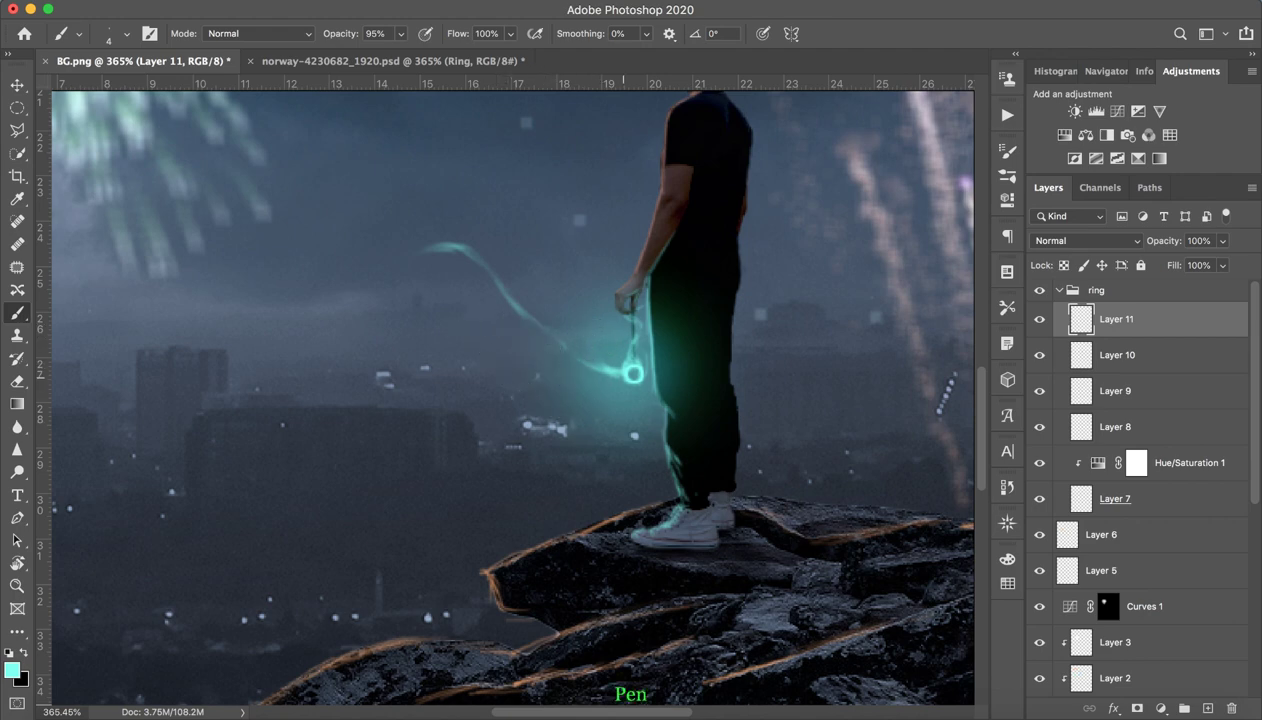
pyautogui.moveTo(606, 374); pyautogui.dragTo(626, 375)
pyautogui.moveTo(570, 359); pyautogui.dragTo(589, 366)
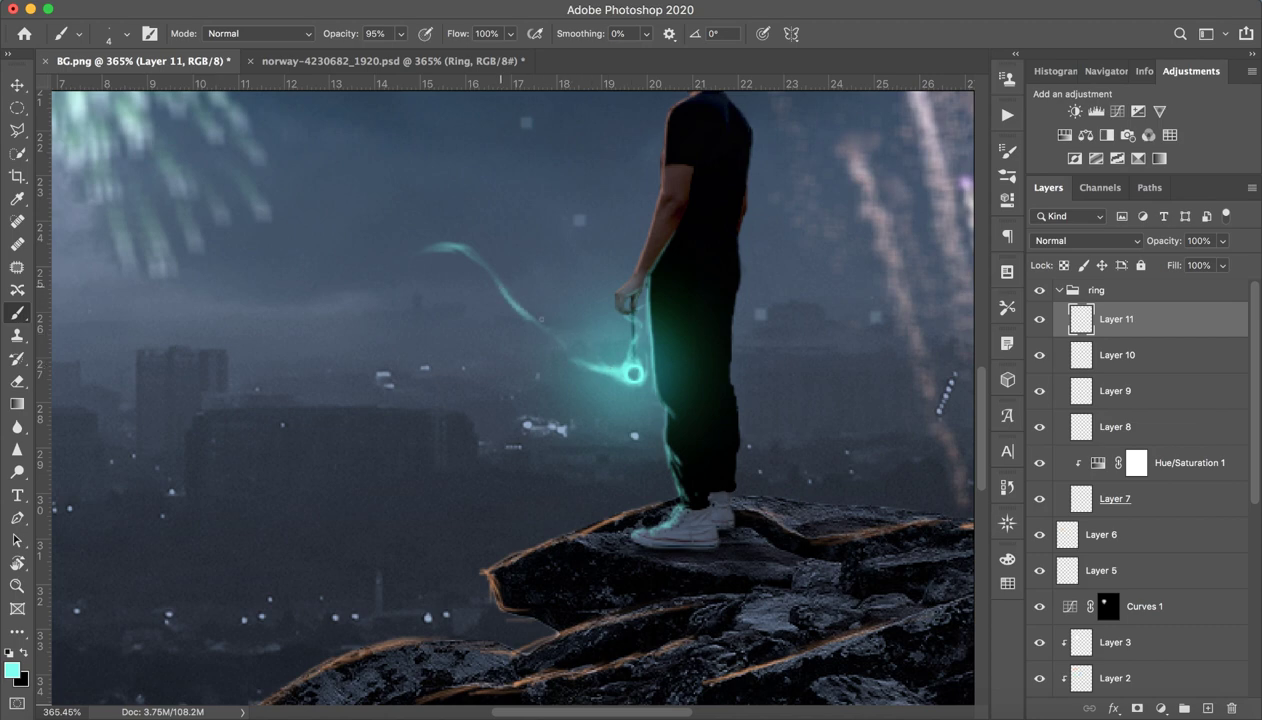
pyautogui.moveTo(506, 296); pyautogui.dragTo(532, 320)
# Step: Zoom out to the whole image, then zoom back in around the man's glowing hand
pyautogui.press('z')
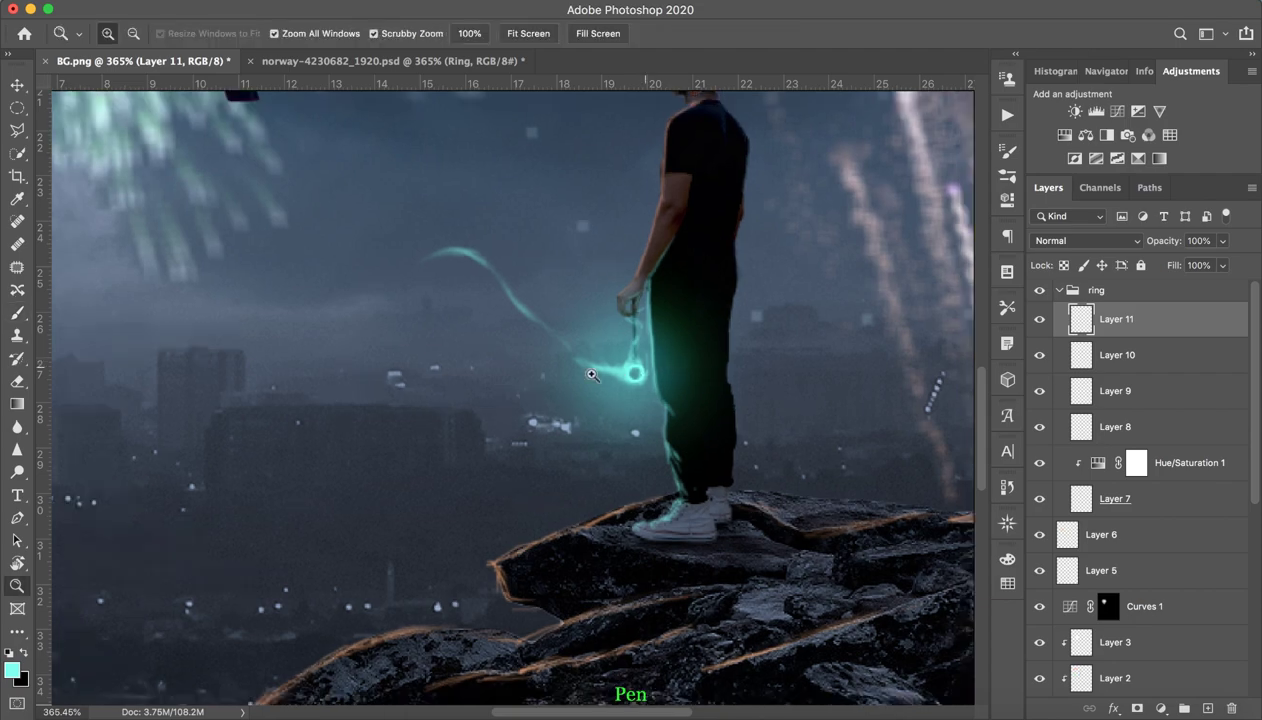
pyautogui.moveTo(670, 363); pyautogui.dragTo(508, 397)
pyautogui.moveTo(558, 445)
pyautogui.mouseDown()
pyautogui.moveTo(527, 452)
pyautogui.moveTo(625, 430)
pyautogui.moveTo(900, 440)
pyautogui.mouseUp()
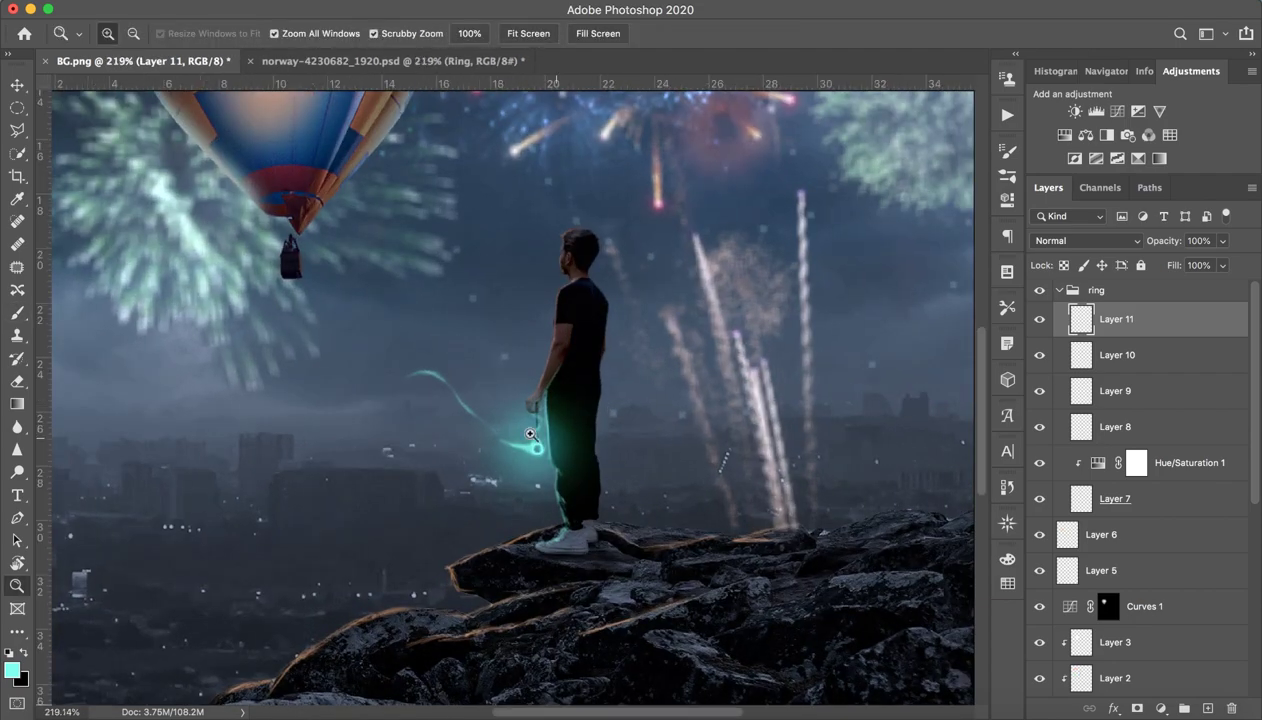
pyautogui.moveTo(573, 440); pyautogui.dragTo(577, 440)
# Step: Add Layer 12 in Overlay mode and paint over the strand near the ring with a 4 px cyan brush
pyautogui.press('b')
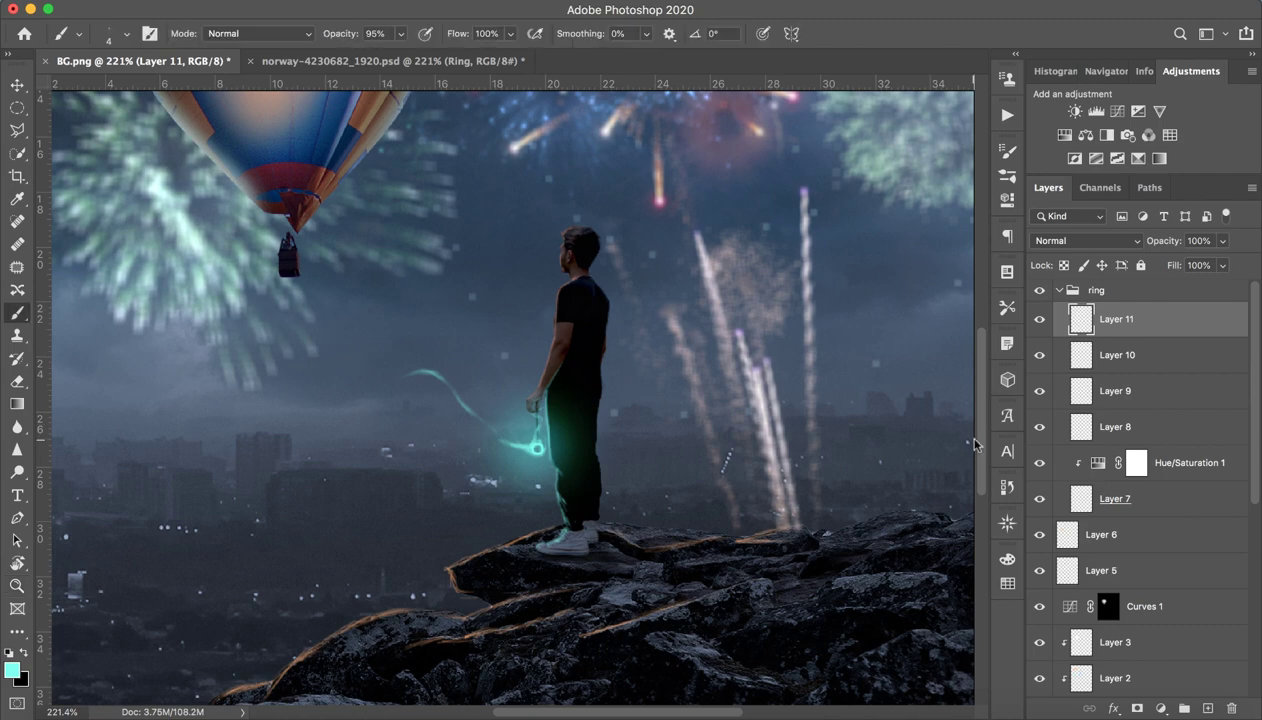
pyautogui.click(1207, 708)
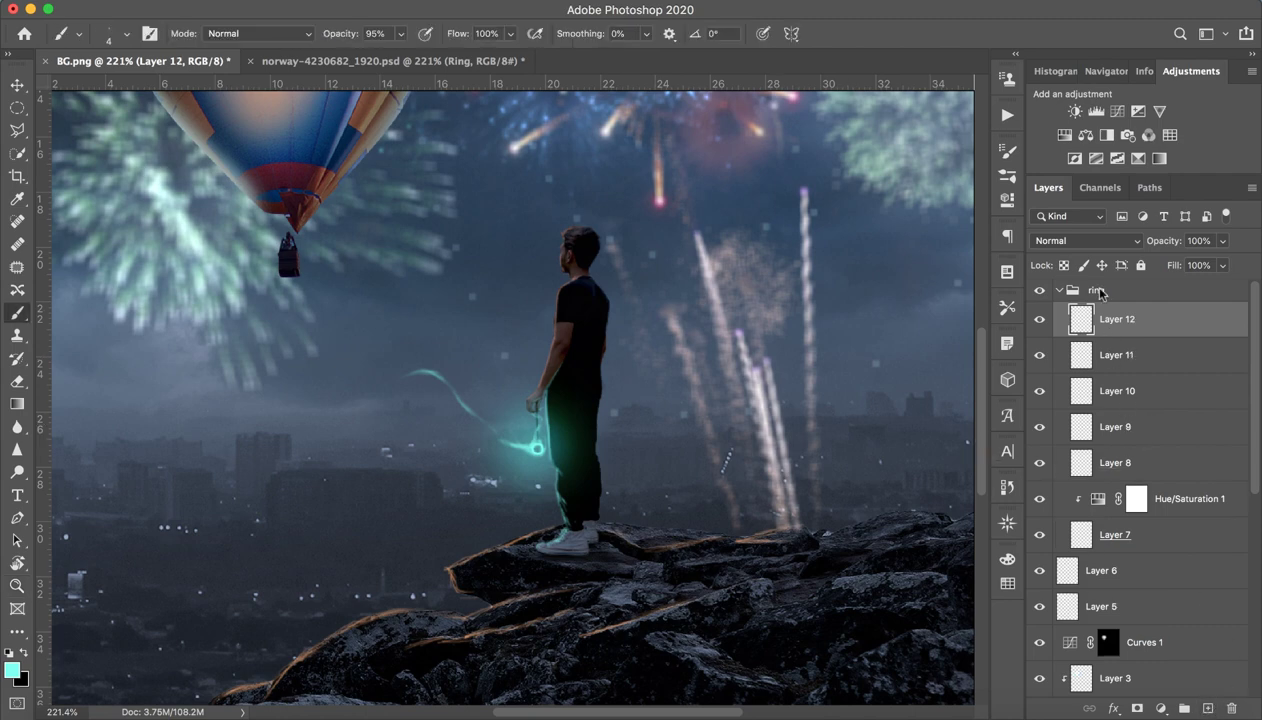
pyautogui.click(1085, 240)
pyautogui.click(1080, 426)
pyautogui.press('z')
pyautogui.moveTo(463, 405); pyautogui.dragTo(532, 402)
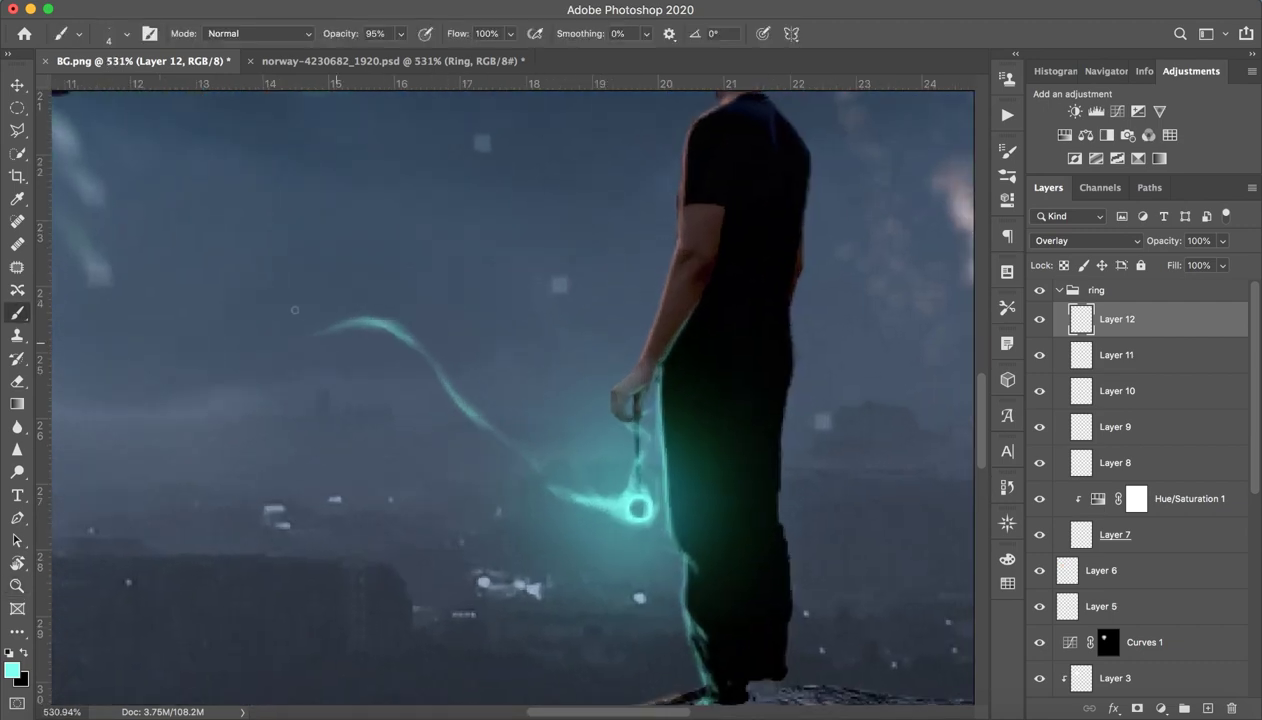
pyautogui.keyDown('ctrl'); pyautogui.keyDown('alt'); pyautogui.click(359, 373); pyautogui.keyUp('alt'); pyautogui.keyUp('ctrl')
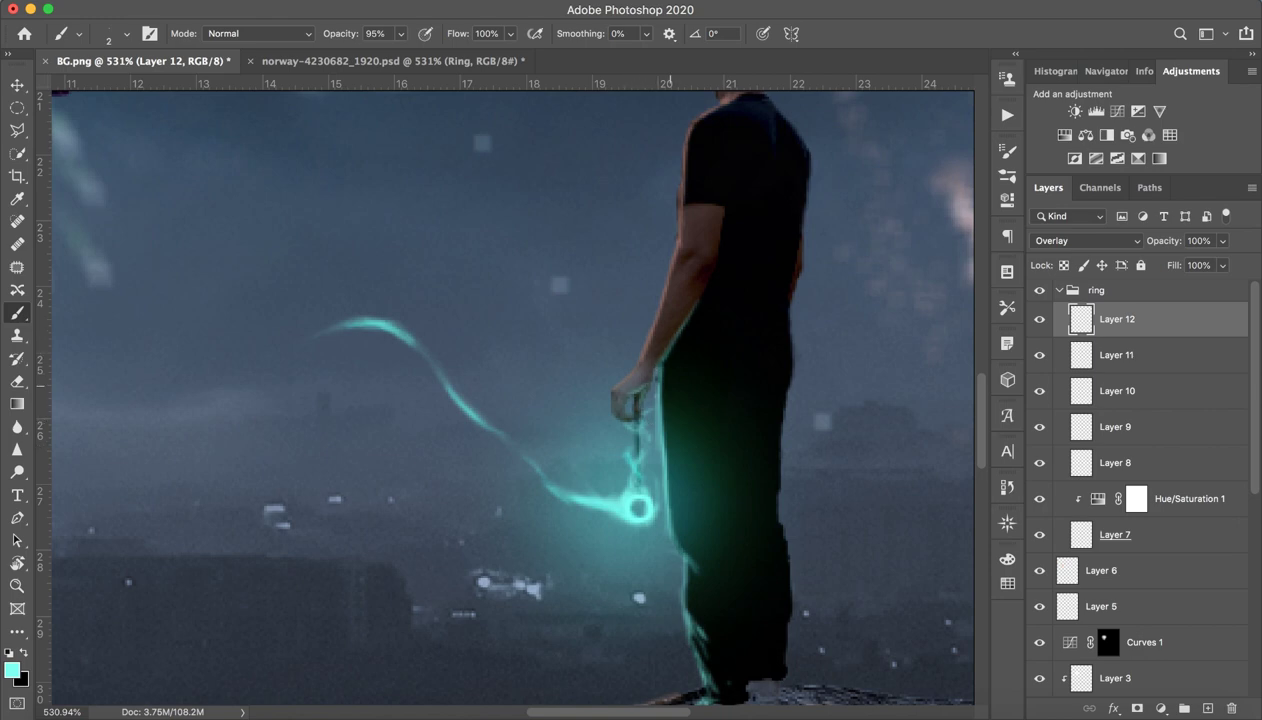
pyautogui.press('z')
pyautogui.moveTo(614, 472)
pyautogui.mouseDown()
pyautogui.moveTo(552, 464)
pyautogui.moveTo(527, 497)
pyautogui.moveTo(552, 500)
pyautogui.mouseUp()
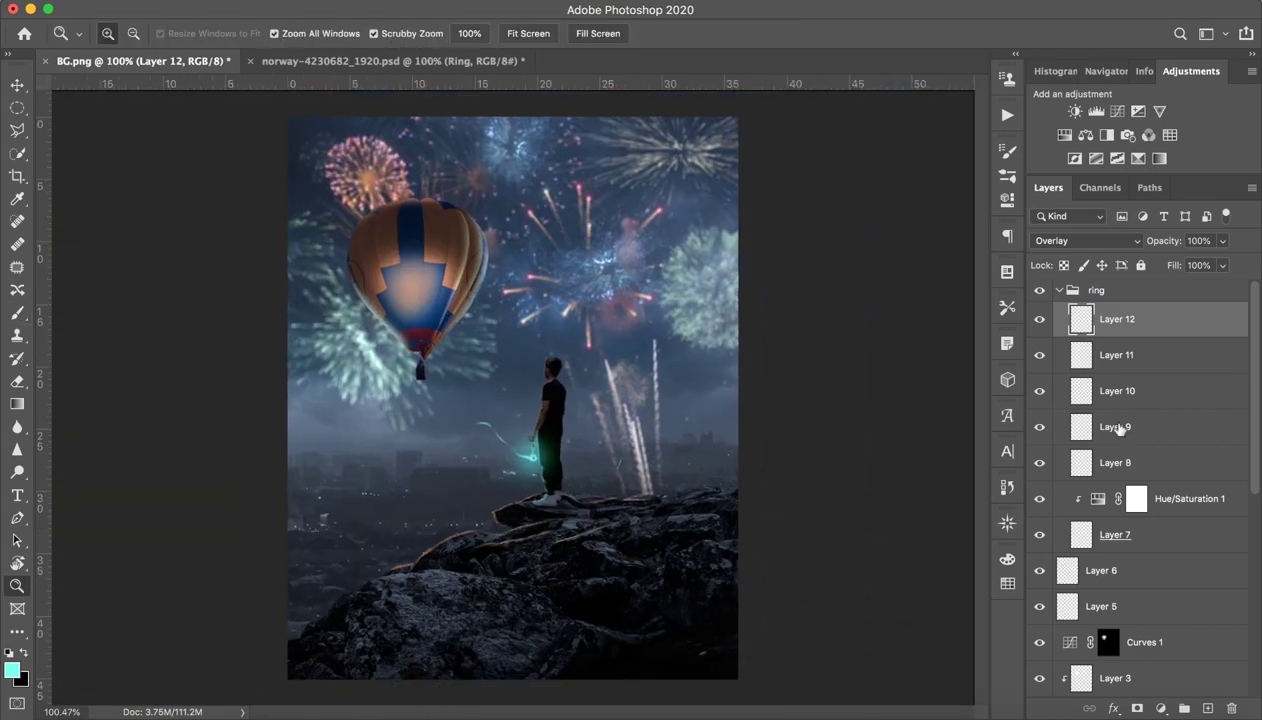
# Step: Toggle Layer 12 to compare the glow, then collapse the ring group
pyautogui.click(1037, 320)
pyautogui.click(1037, 320)
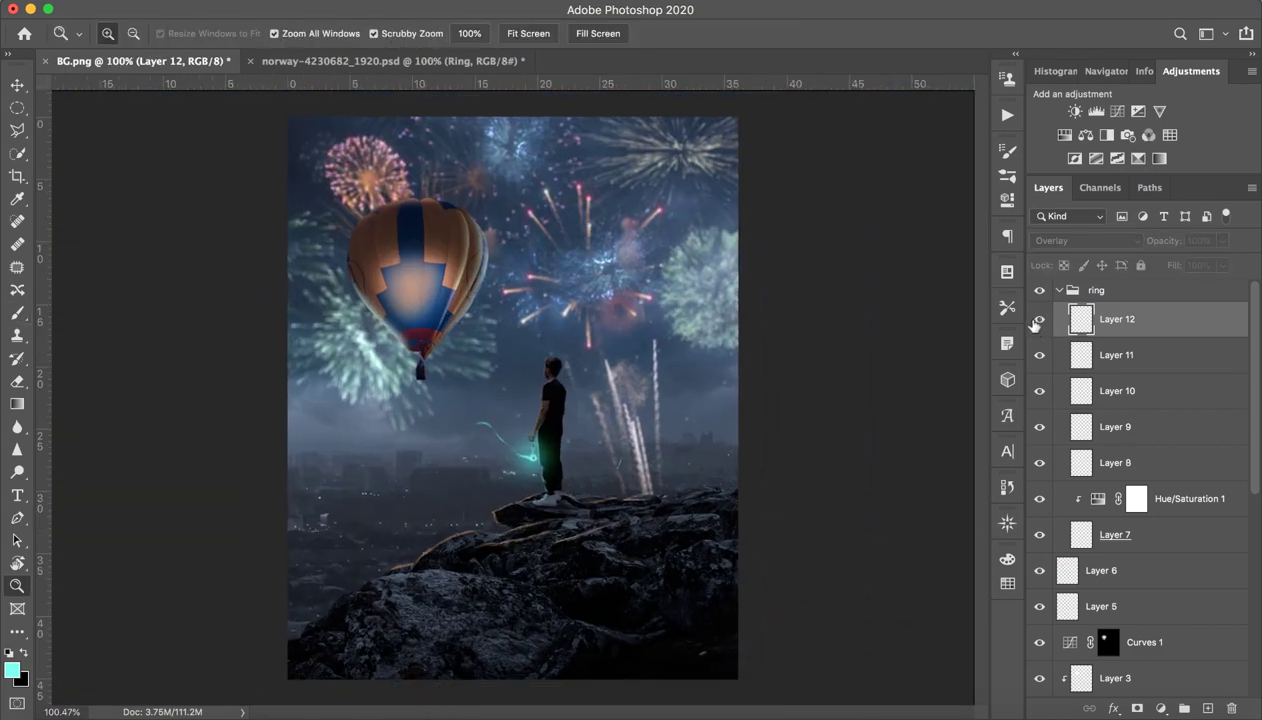
pyautogui.click(1038, 320)
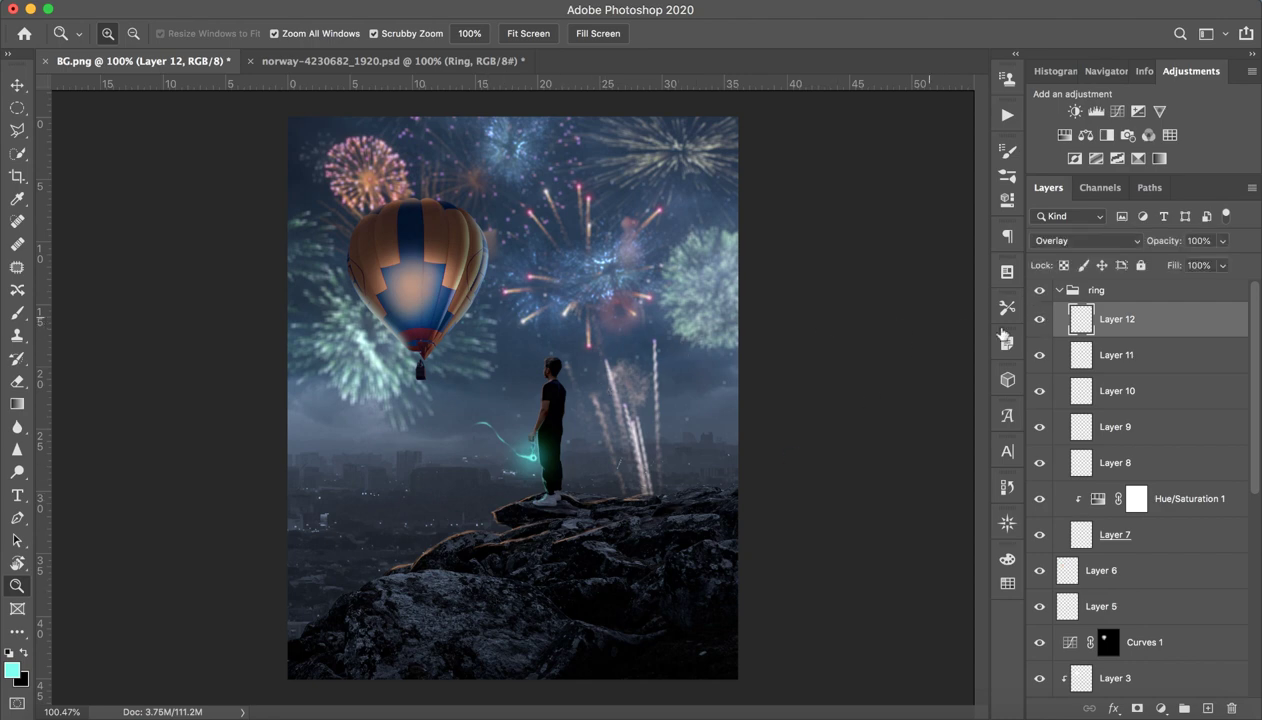
pyautogui.click(1058, 290)
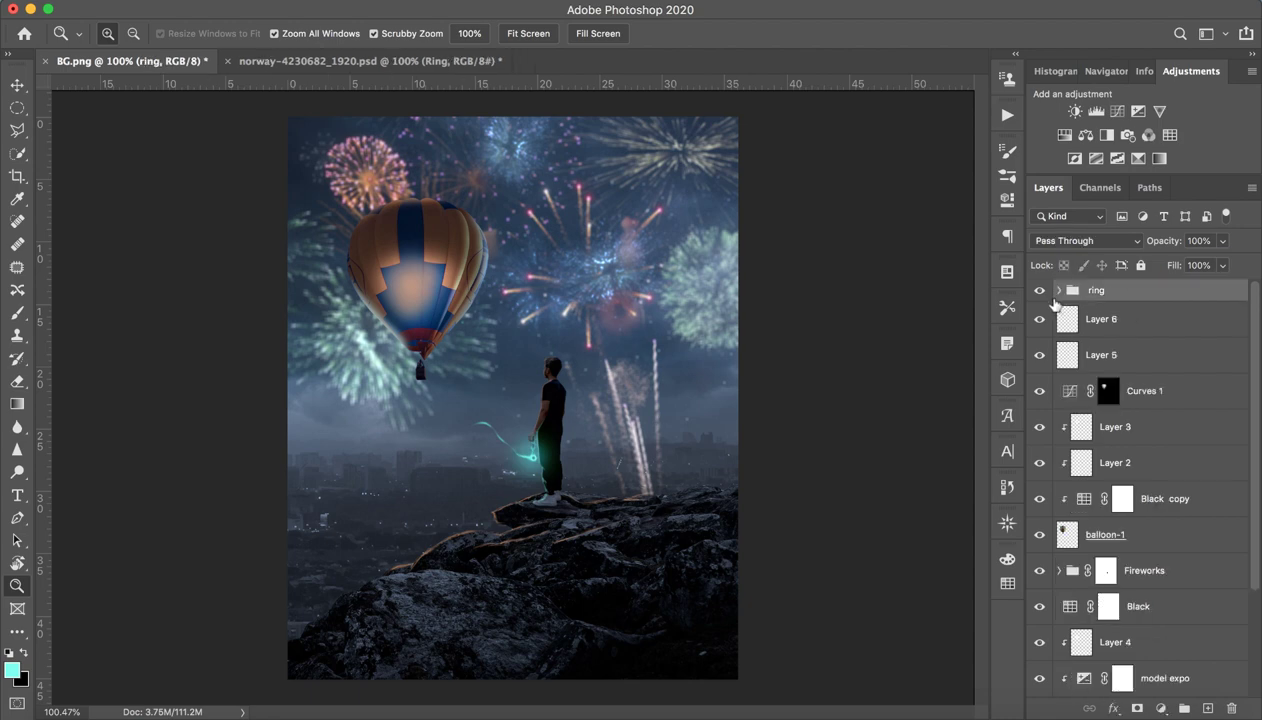
pyautogui.click(1039, 290)
# Step: In norway-4230682_1920.psd, show the Ring group and Group 2, then expand Group 2
pyautogui.click(298, 61)
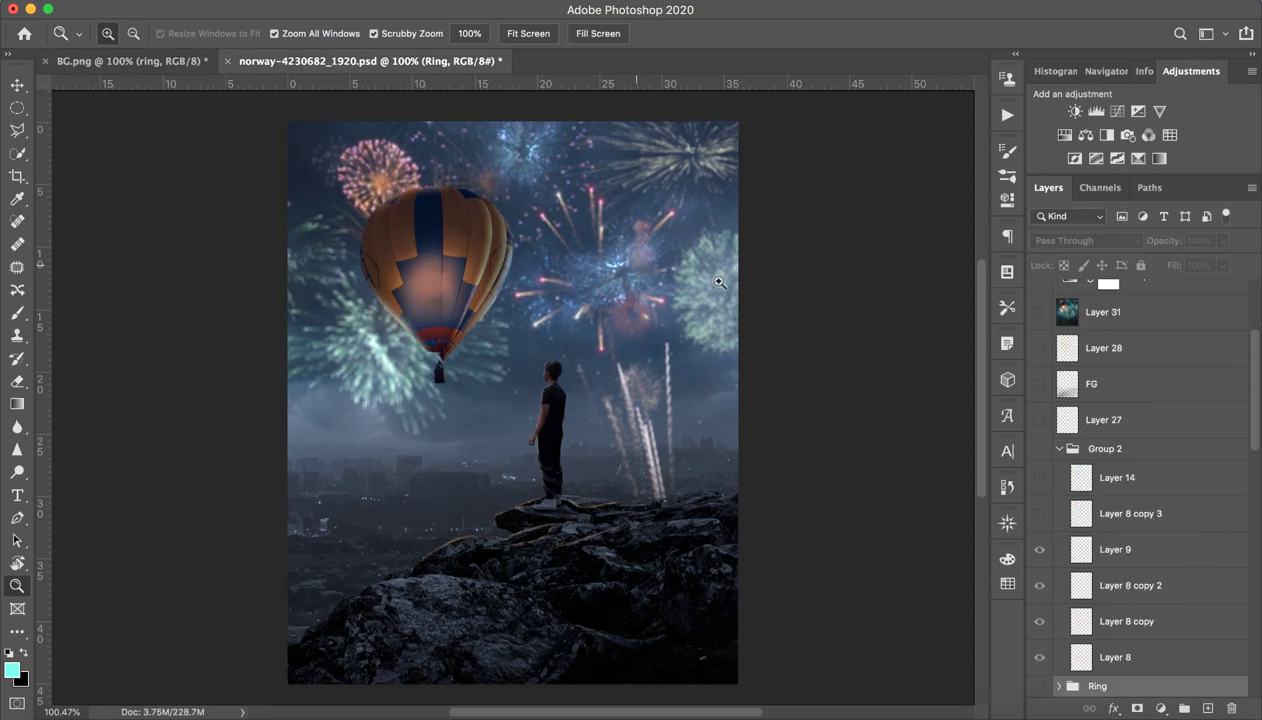
pyautogui.click(1040, 686)
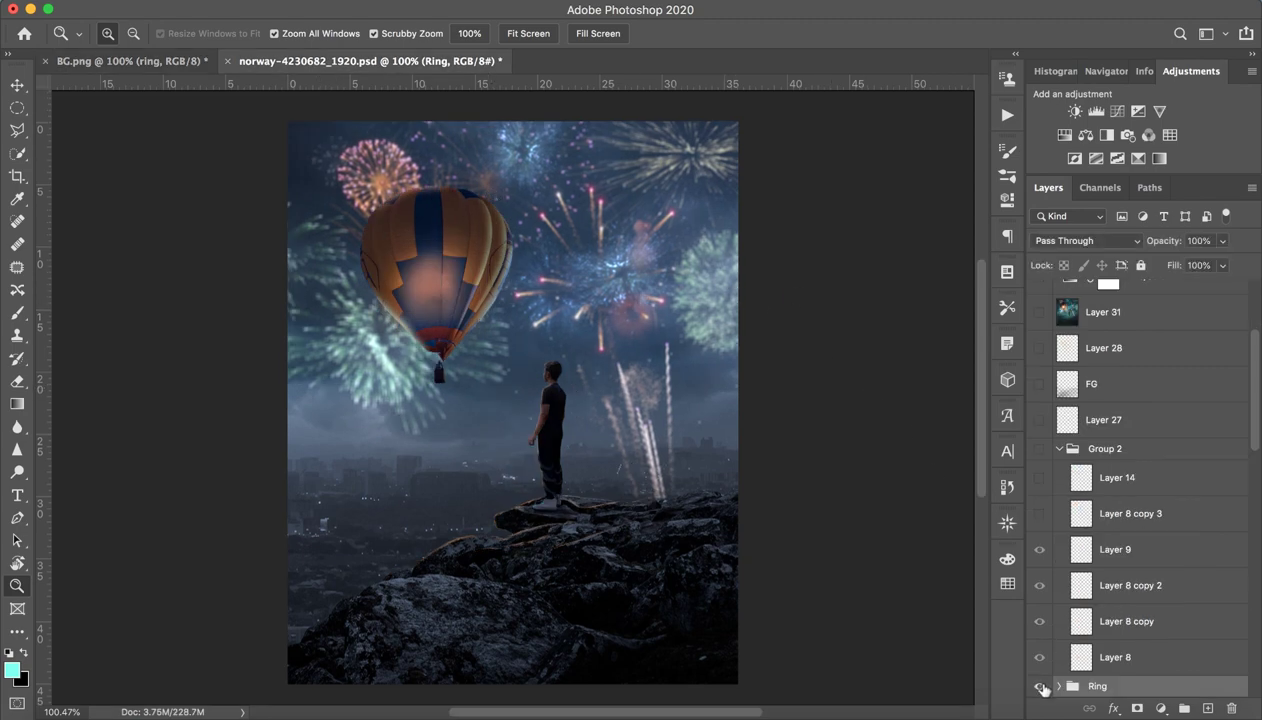
pyautogui.click(1040, 450)
pyautogui.click(1040, 450)
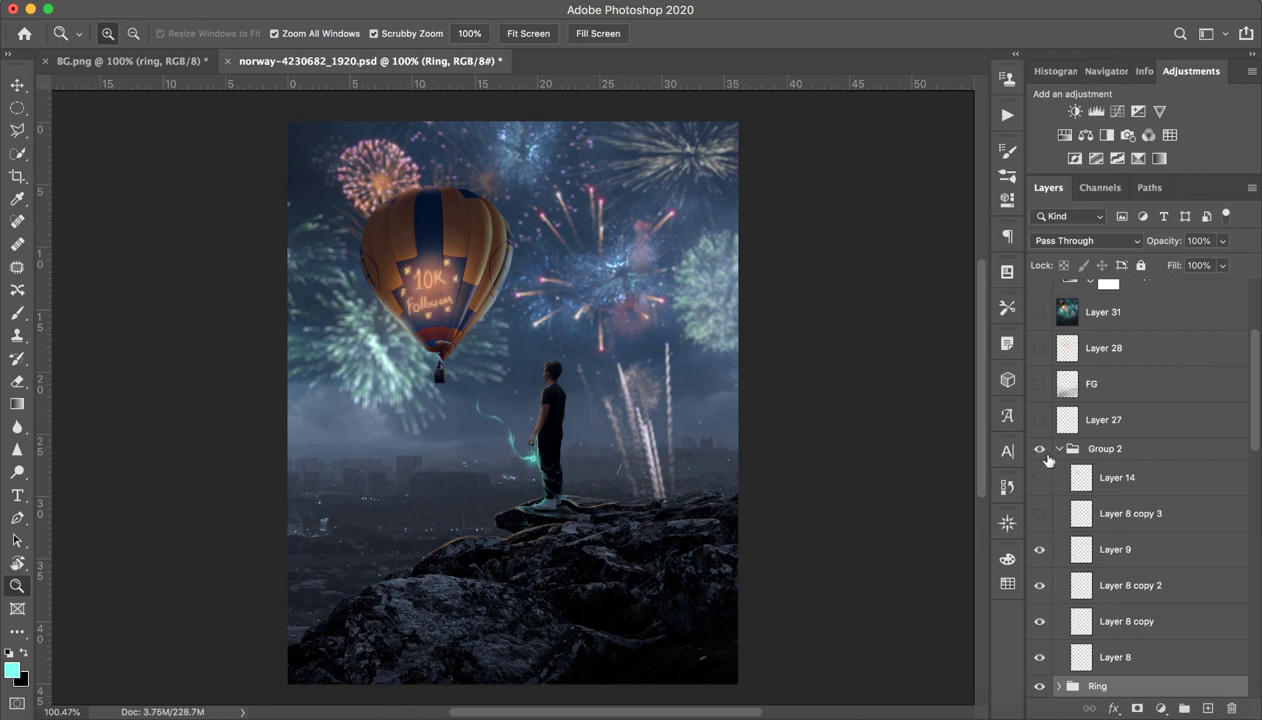
pyautogui.click(1040, 450)
pyautogui.click(1059, 449)
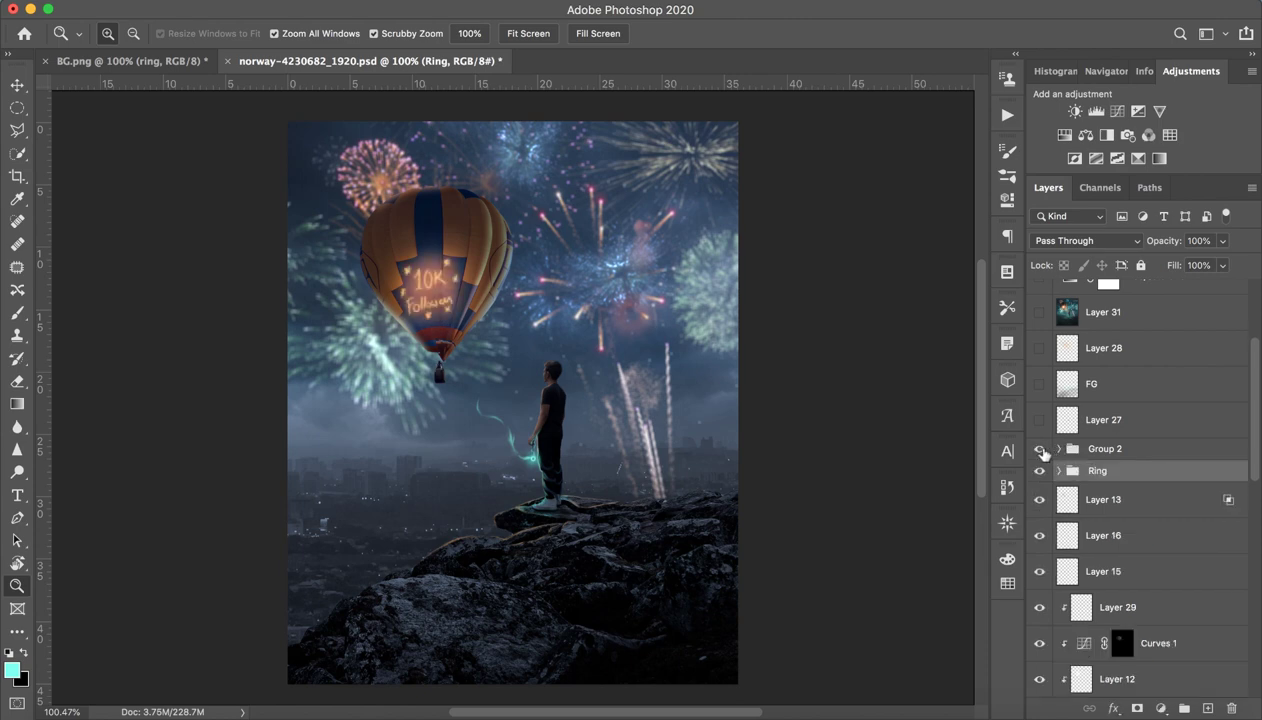
pyautogui.click(1059, 450)
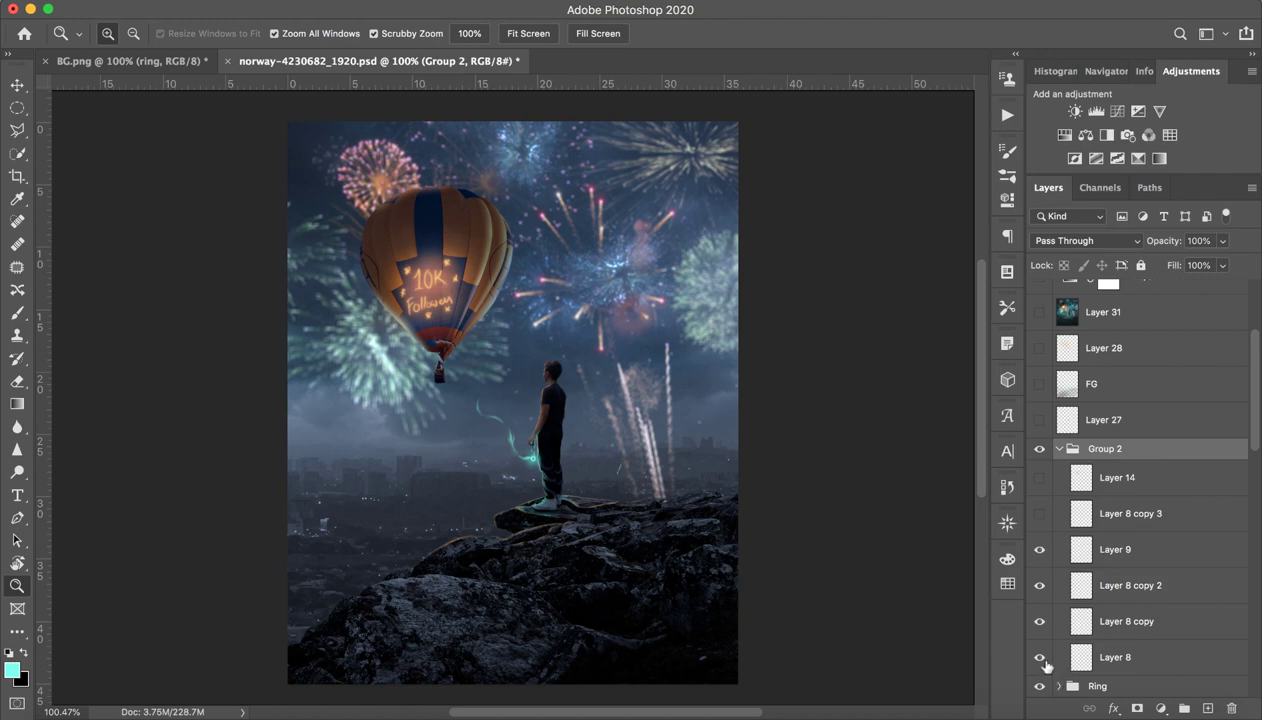
# Step: Drag Layer 8 with the 10K Followers text onto the BG.png document tab
pyautogui.click(1040, 657)
pyautogui.moveTo(1095, 655); pyautogui.dragTo(567, 213)
pyautogui.click(762, 254)
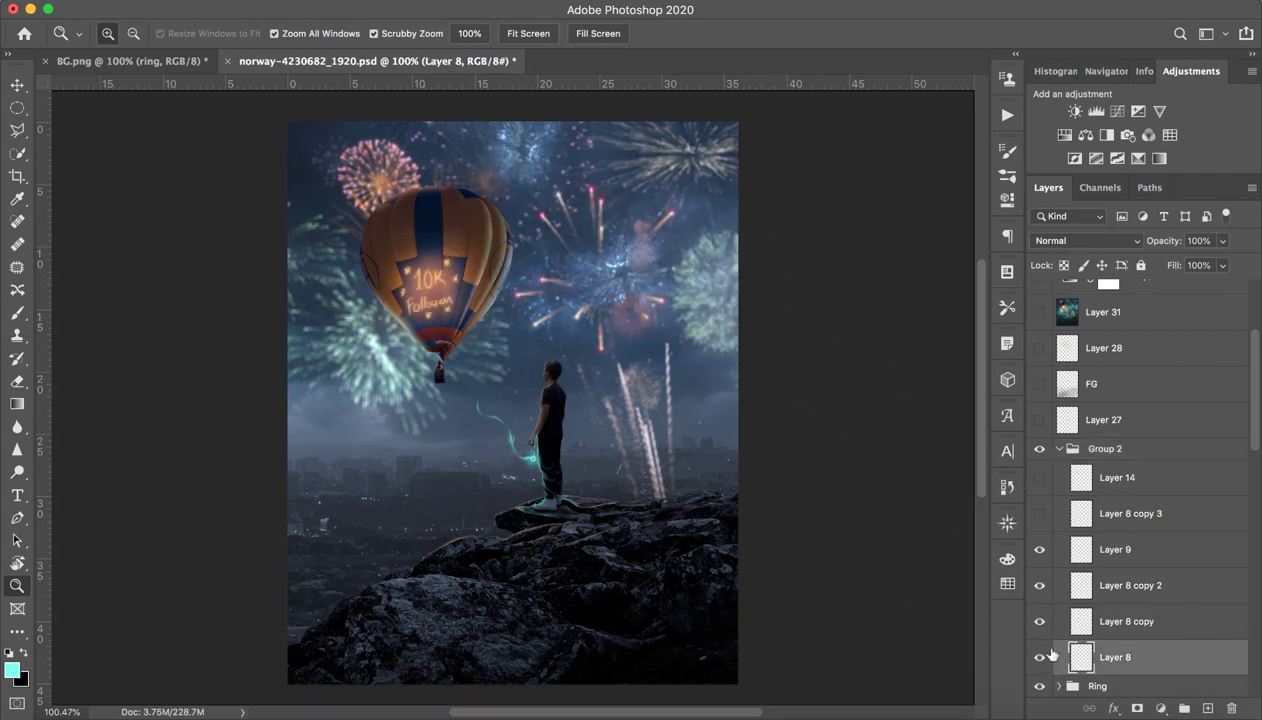
pyautogui.moveTo(1085, 655)
pyautogui.mouseDown()
pyautogui.moveTo(118, 76)
pyautogui.moveTo(113, 52)
pyautogui.mouseUp()
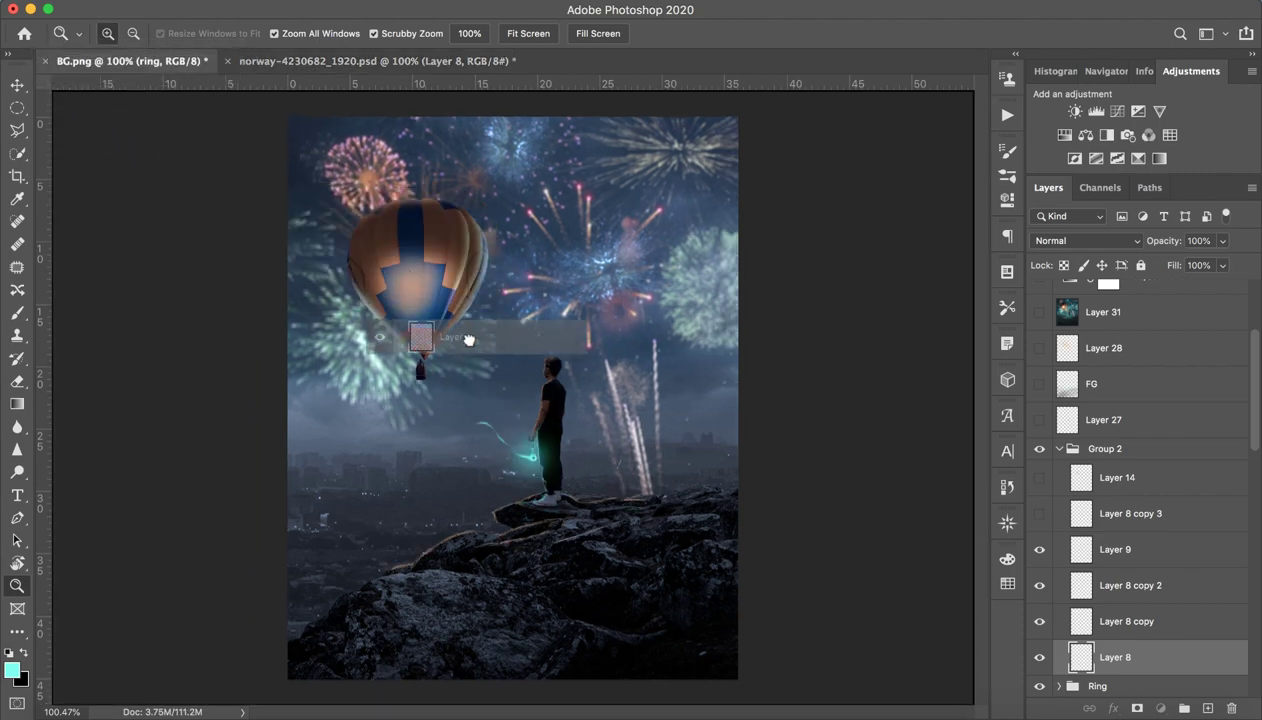
# Step: Drop Layer 8 into BG.png and transform it onto the balloon's blue panel at 87.95% scale
pyautogui.moveTo(113, 52); pyautogui.dragTo(390, 272)
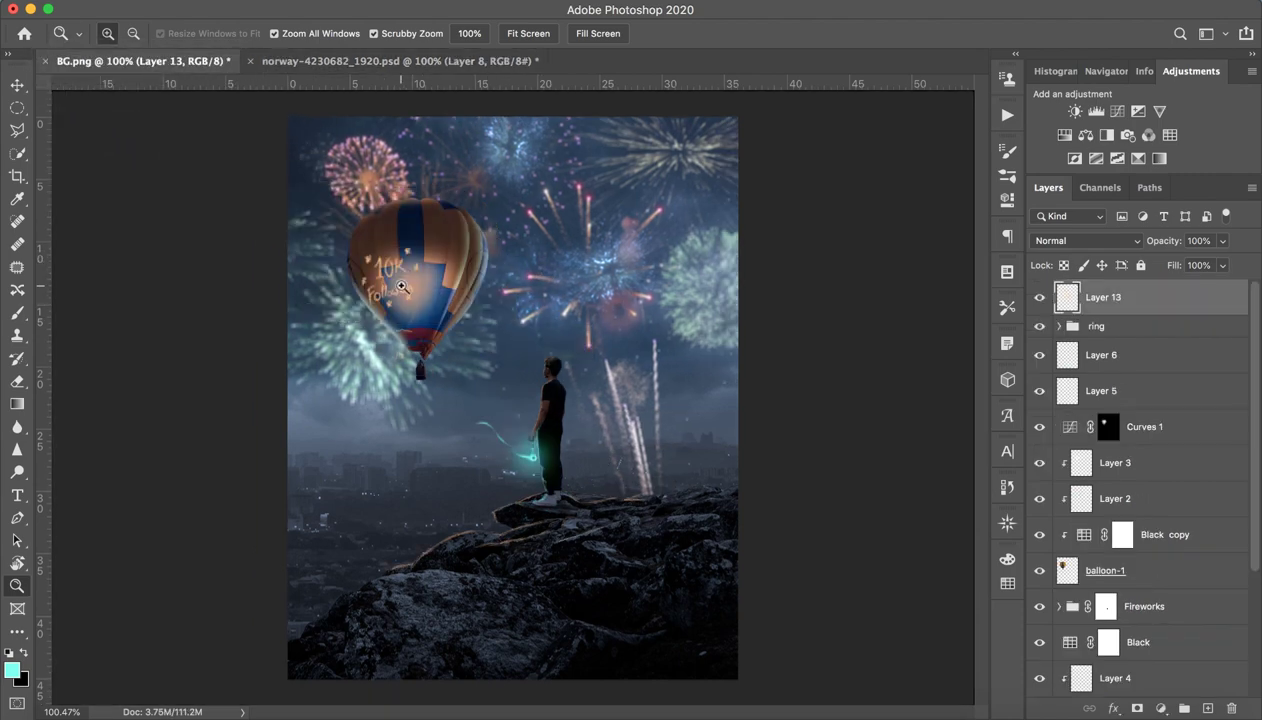
pyautogui.press('v')
pyautogui.hotkey('ctrl', 't')
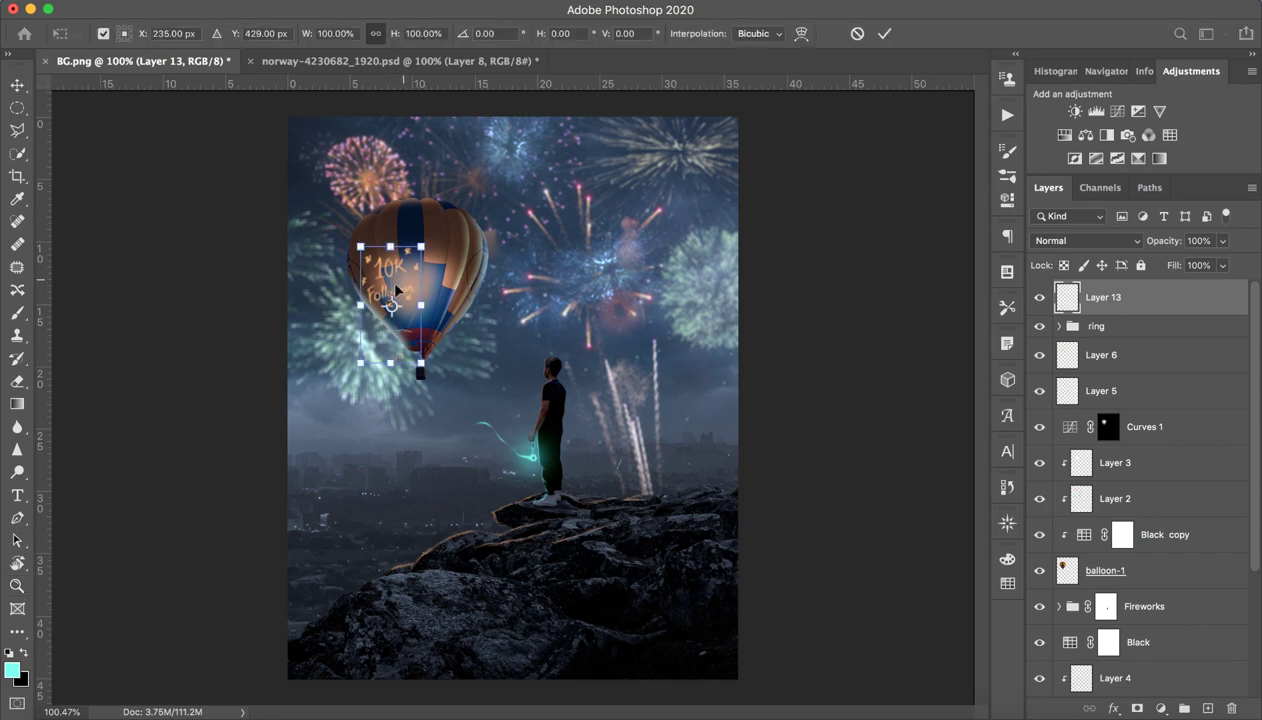
pyautogui.moveTo(398, 287); pyautogui.dragTo(421, 309)
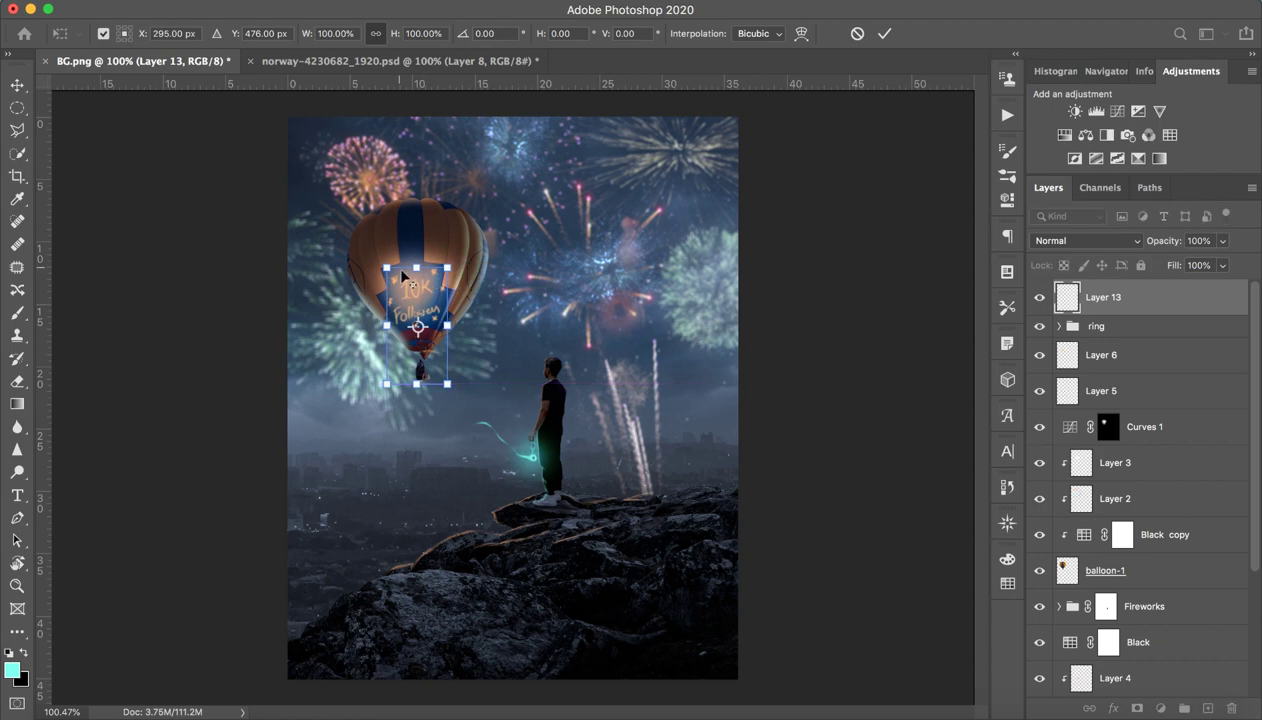
pyautogui.moveTo(445, 268); pyautogui.dragTo(432, 306)
pyautogui.click(884, 33)
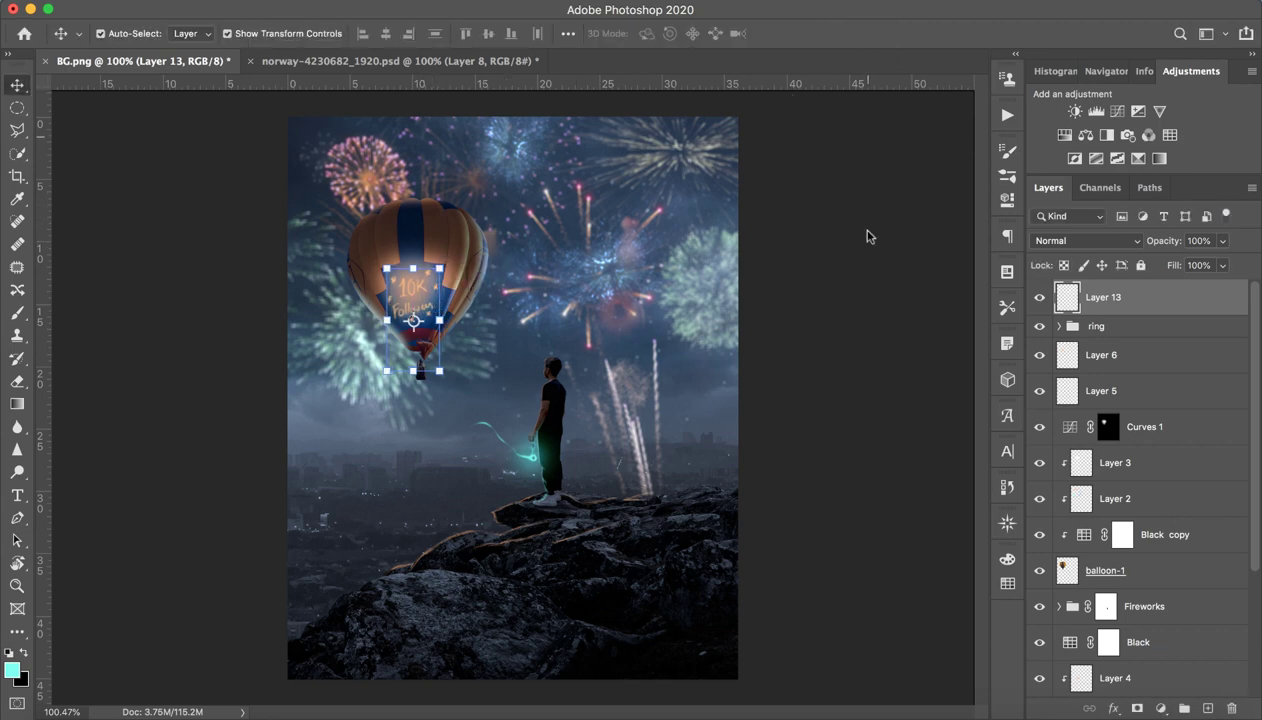
pyautogui.press('z')
pyautogui.moveTo(485, 303); pyautogui.dragTo(501, 302)
# Step: Put Layer 13 into a new group named '10k'
pyautogui.press('v')
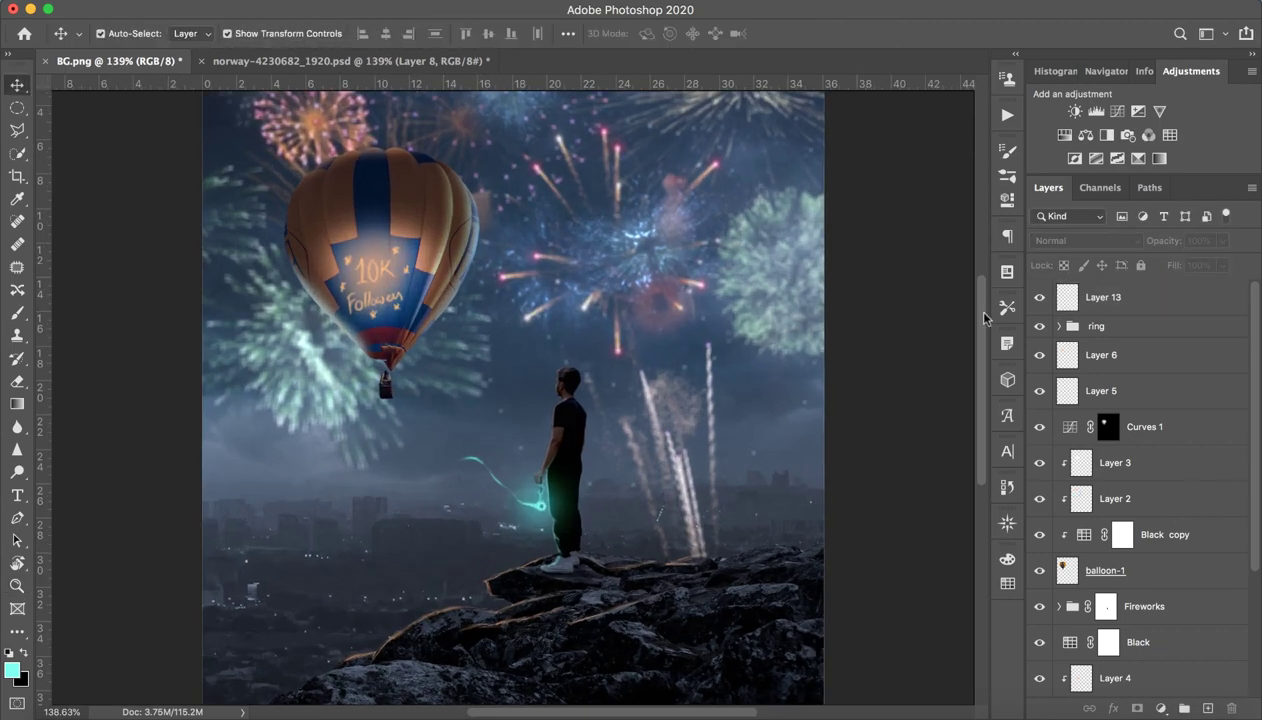
pyautogui.click(1205, 307)
pyautogui.hotkey('ctrl', 'g')
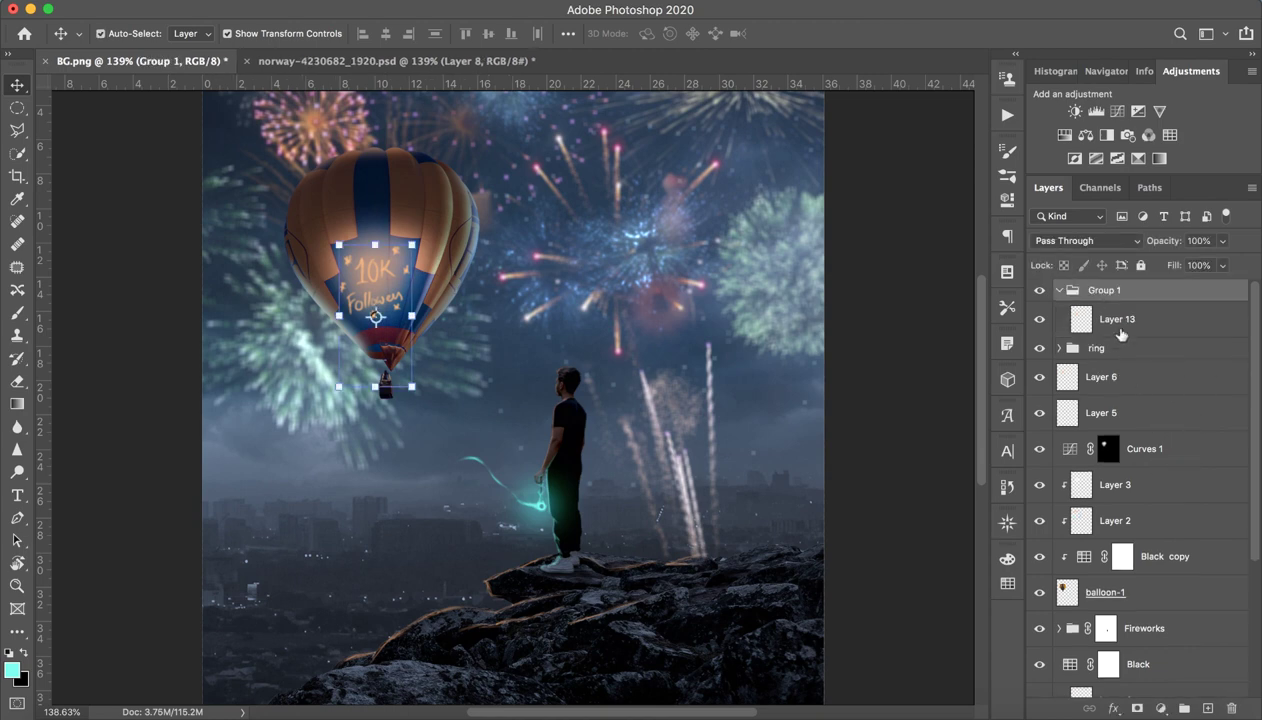
pyautogui.doubleClick(1104, 290)
pyautogui.write('10k')
pyautogui.press('Return')
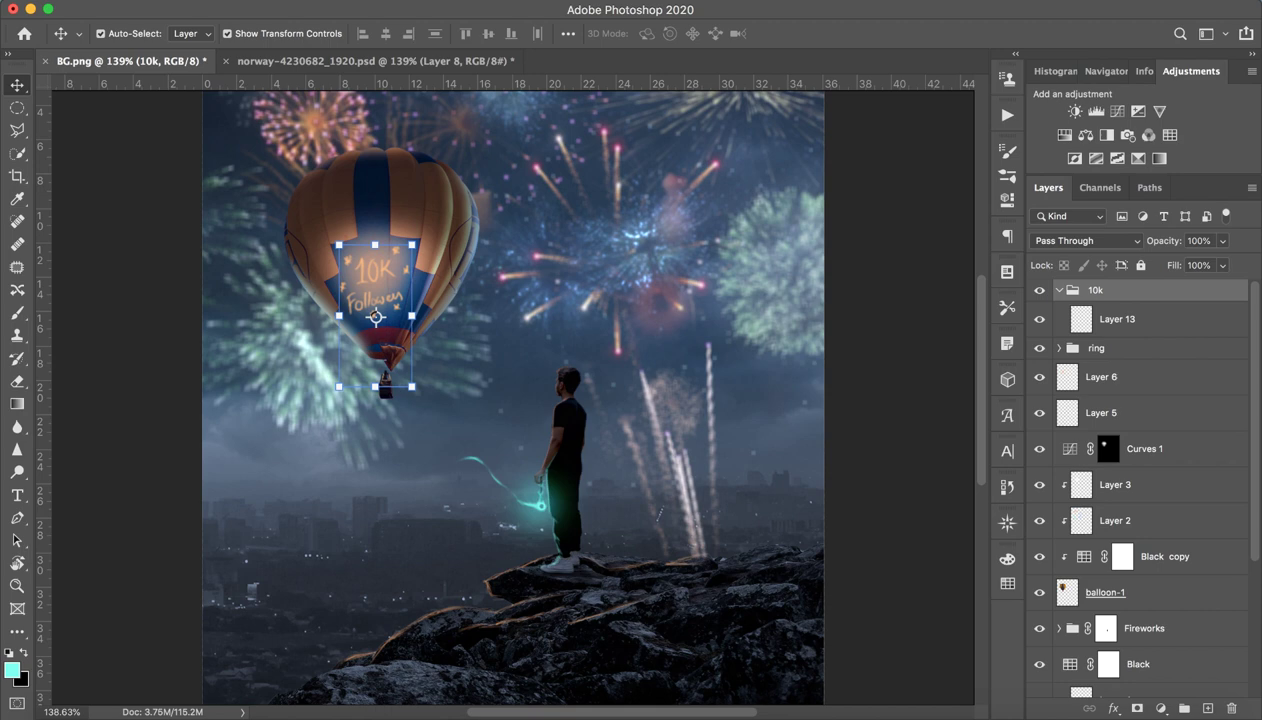
# Step: Duplicate Layer 13 three times and hide copy 3 and copy 2
pyautogui.click(858, 2)
pyautogui.click(866, 2)
pyautogui.click(844, 5)
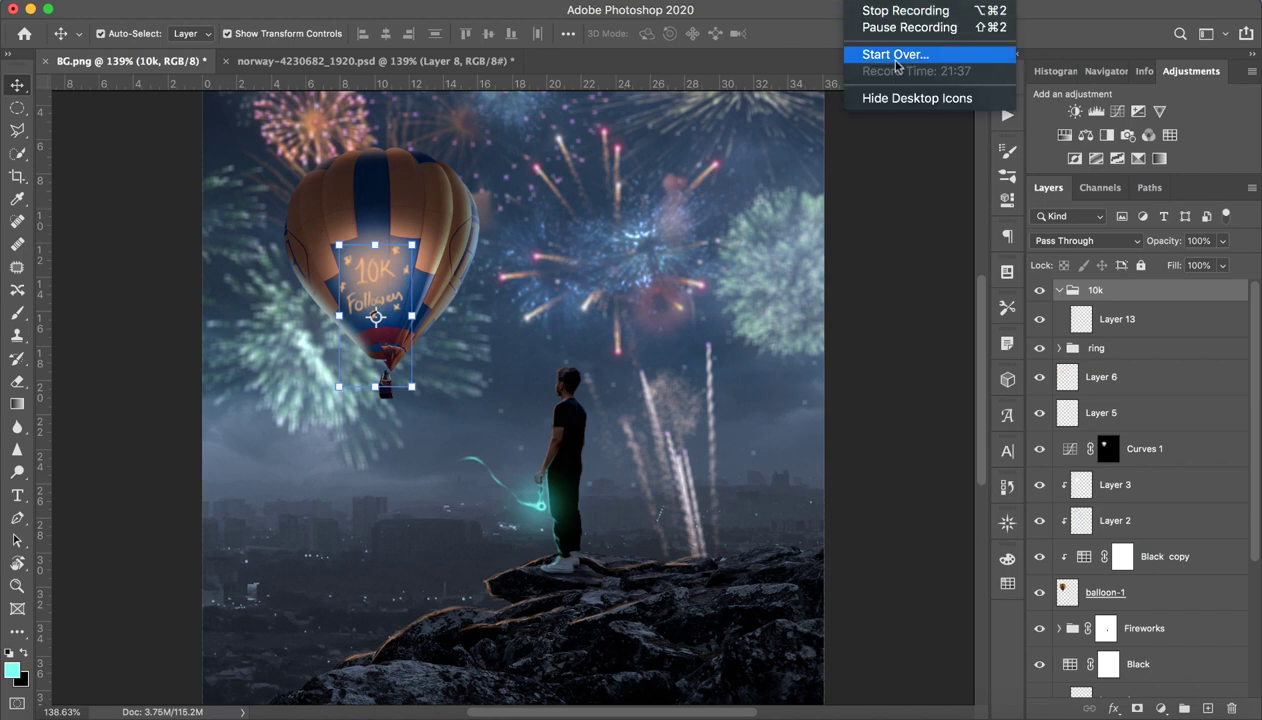
pyautogui.click(716, 320)
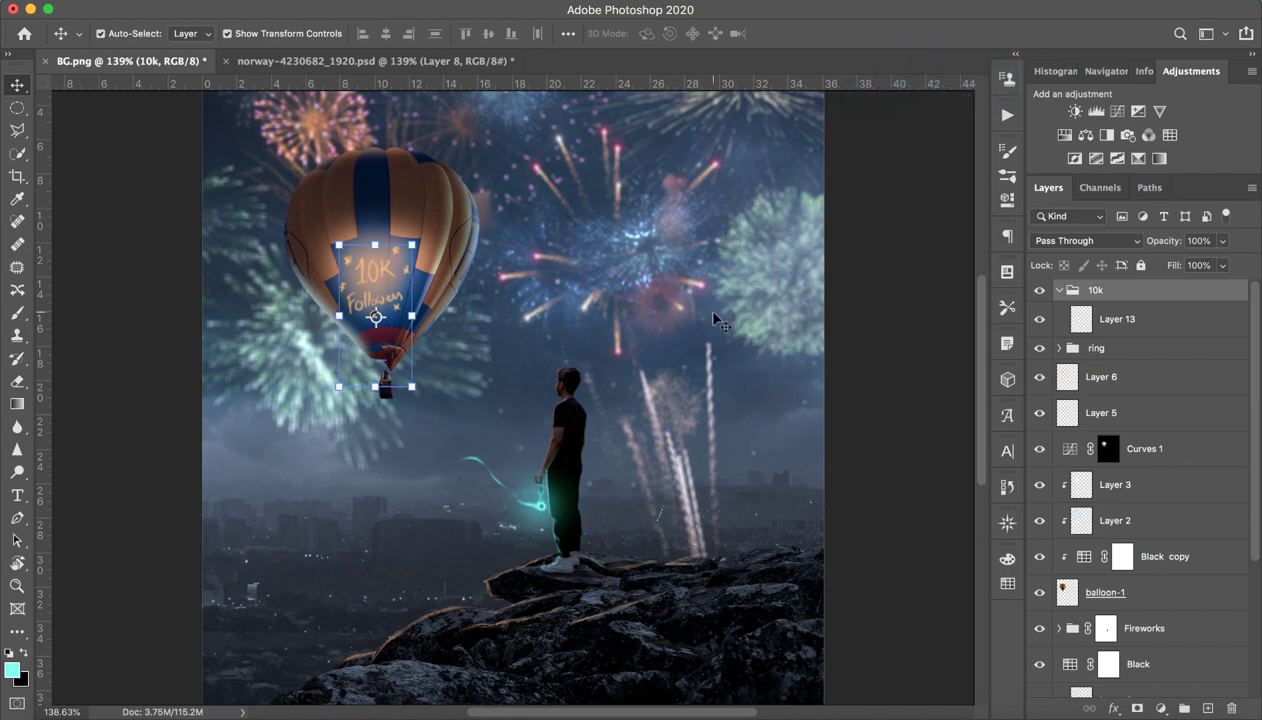
pyautogui.click(1134, 330)
pyautogui.press('super+j')
pyautogui.press('super+j')
pyautogui.press('super+j')
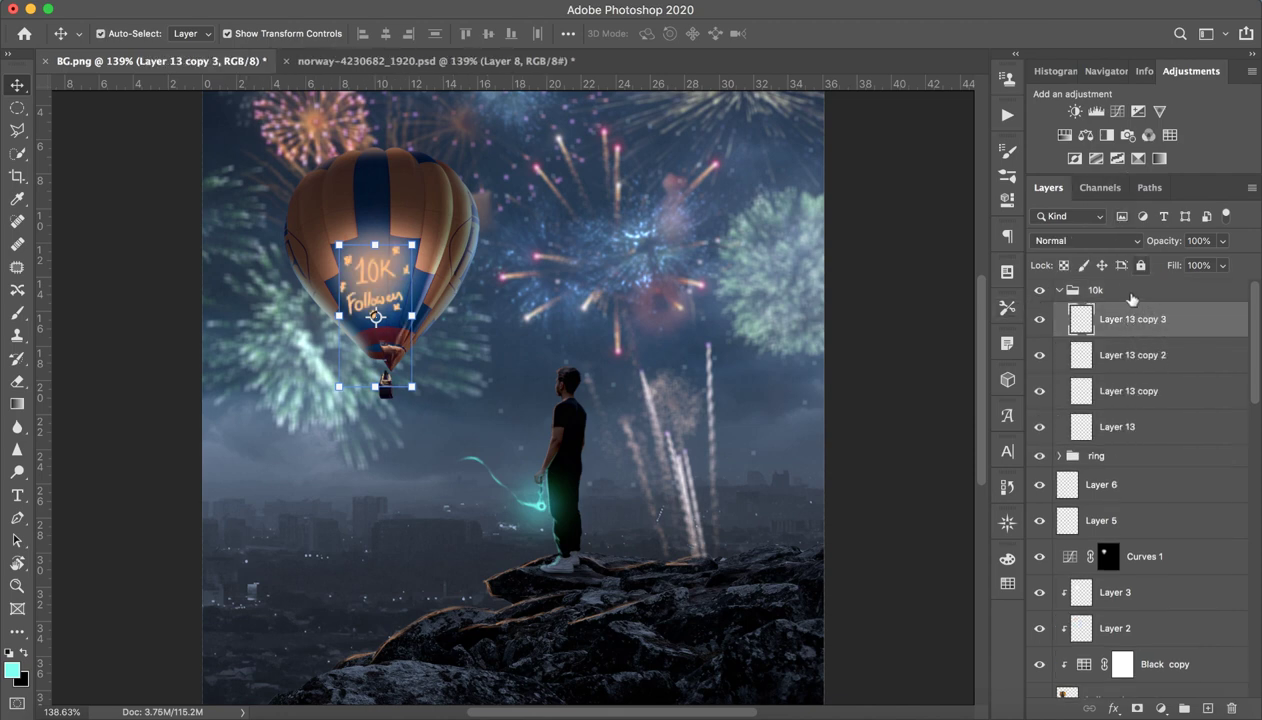
pyautogui.click(1039, 319)
pyautogui.click(1039, 355)
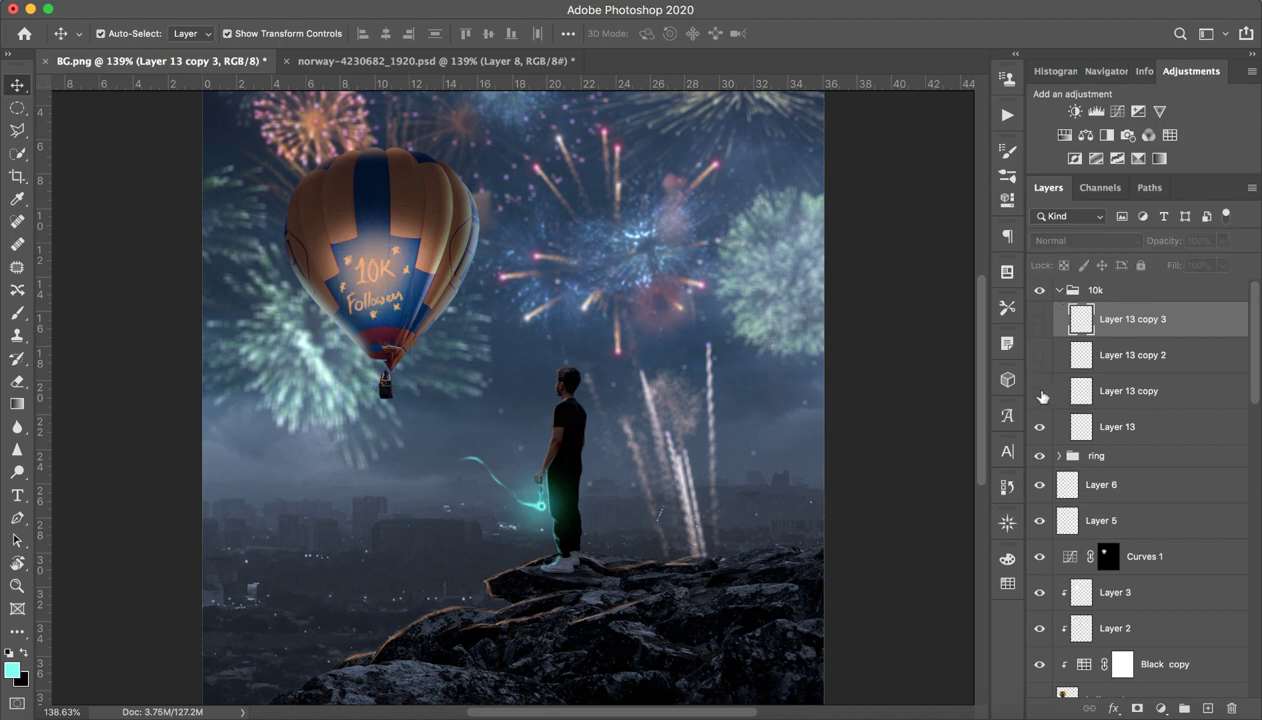
pyautogui.click(1100, 391)
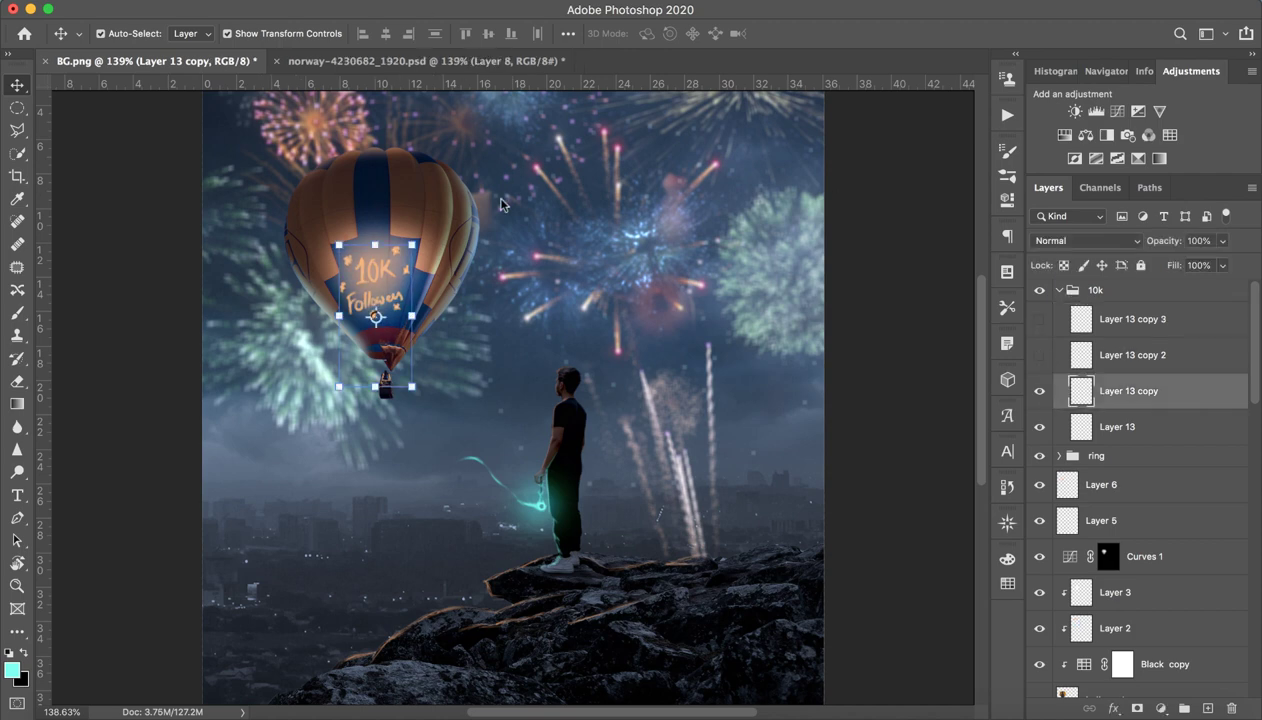
# Step: Give Layer 13 copy a Gaussian blur of radius 4 and set it to Soft Light
pyautogui.click(410, 0)
pyautogui.moveTo(418, 197)
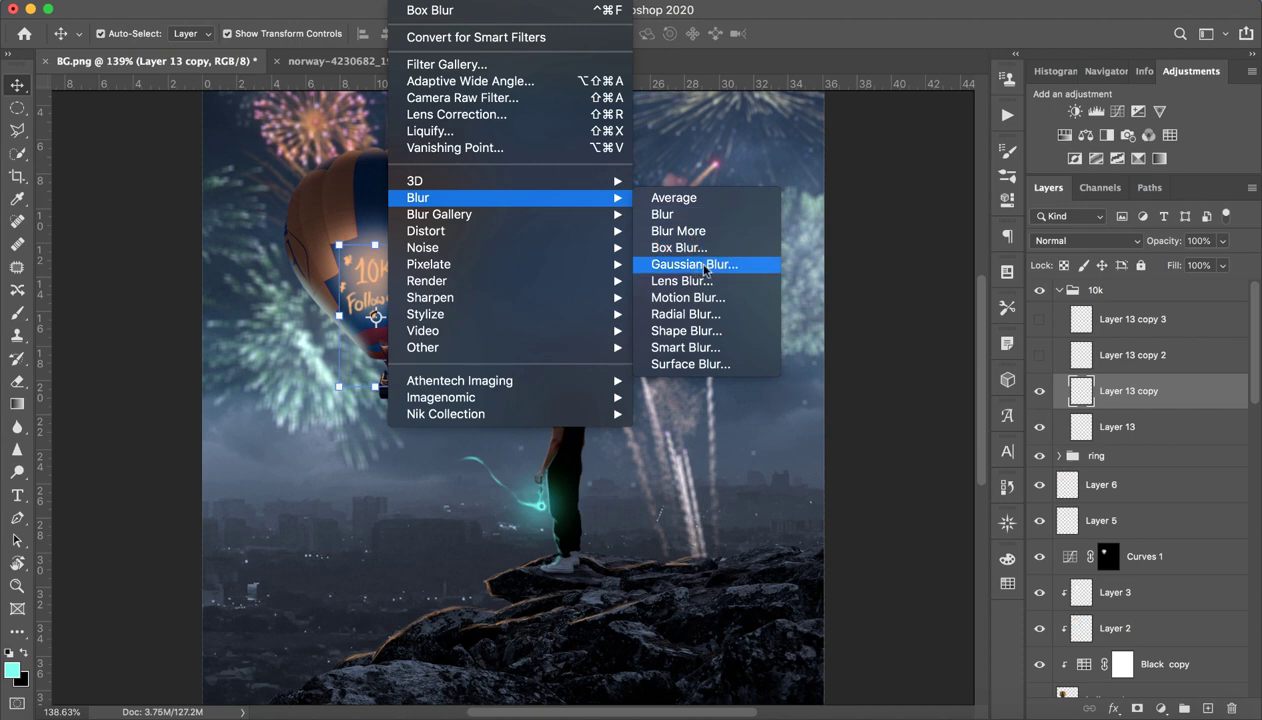
pyautogui.click(732, 266)
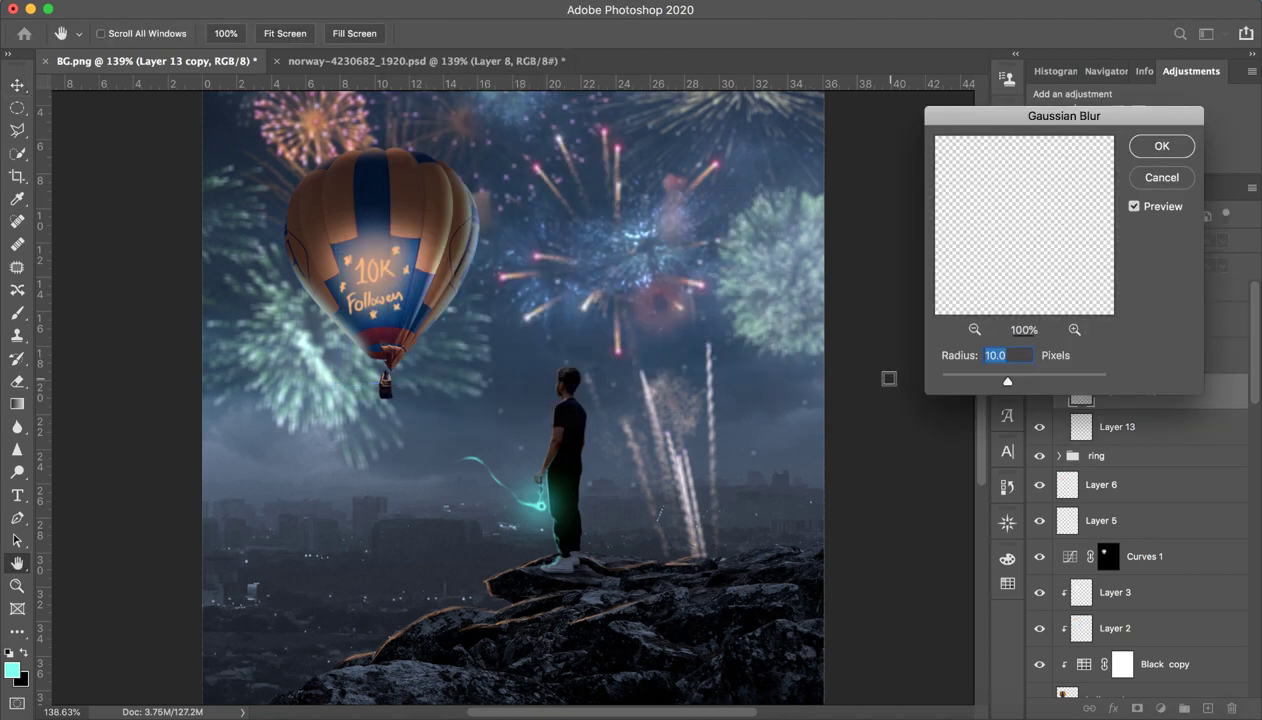
pyautogui.write('4')
pyautogui.press('Return')
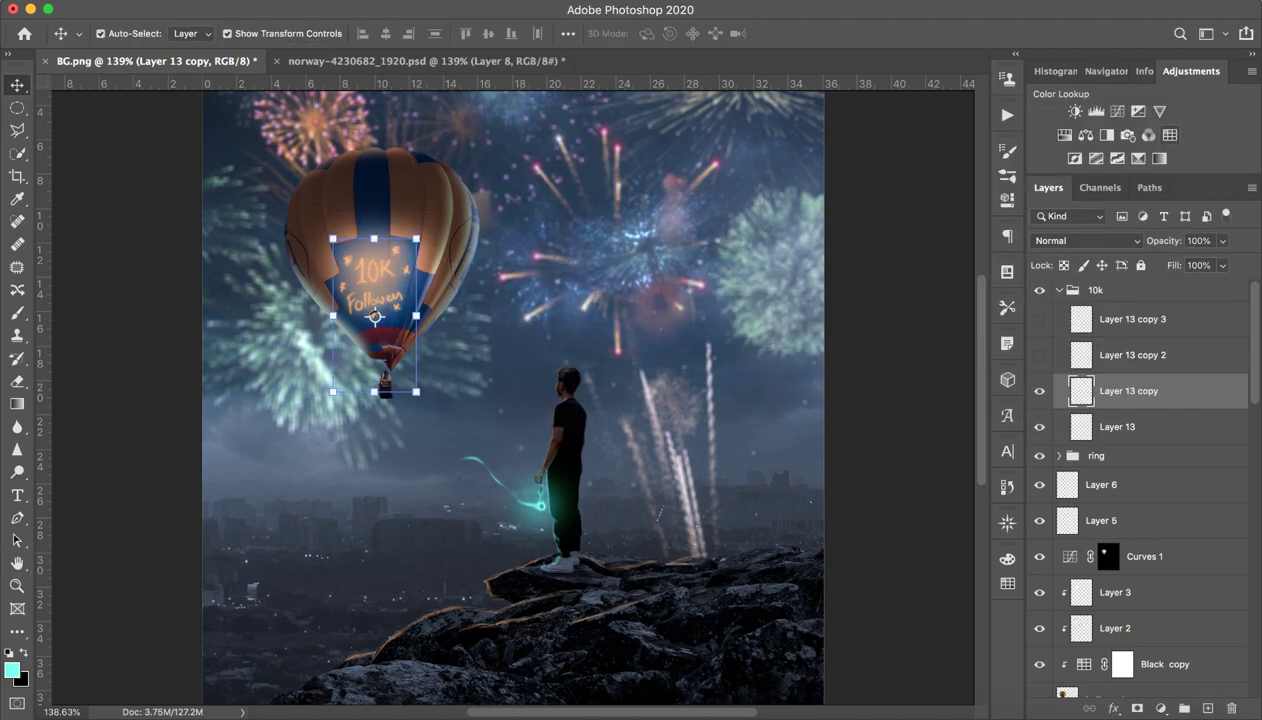
pyautogui.click(1108, 240)
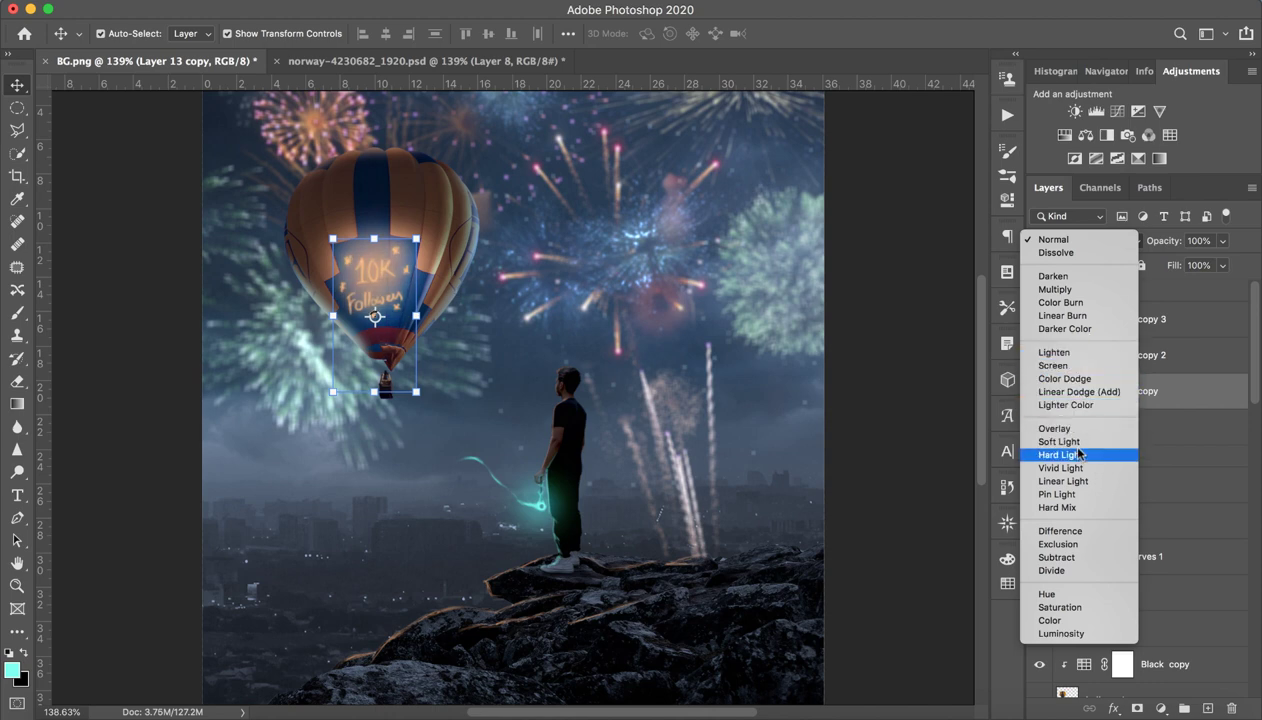
pyautogui.click(1072, 441)
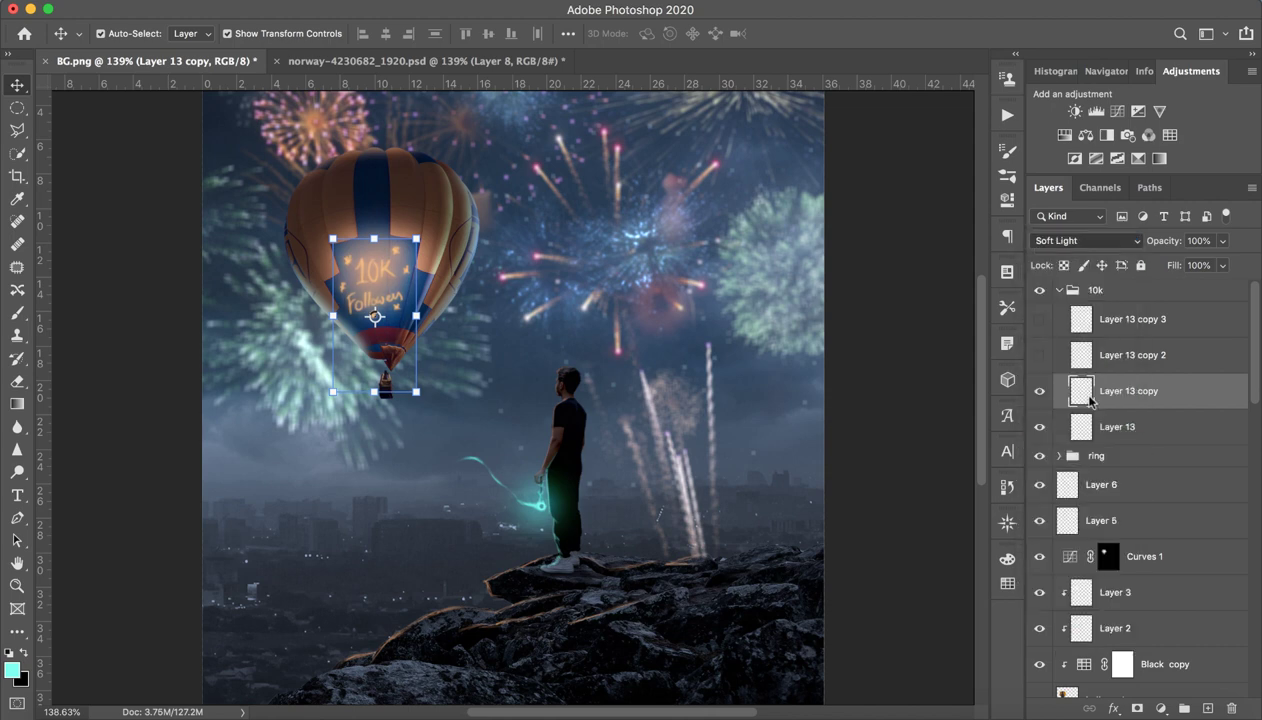
# Step: Show and select Layer 13 copy 2 and apply a Gaussian blur of radius 1
pyautogui.click(1039, 391)
pyautogui.click(1039, 391)
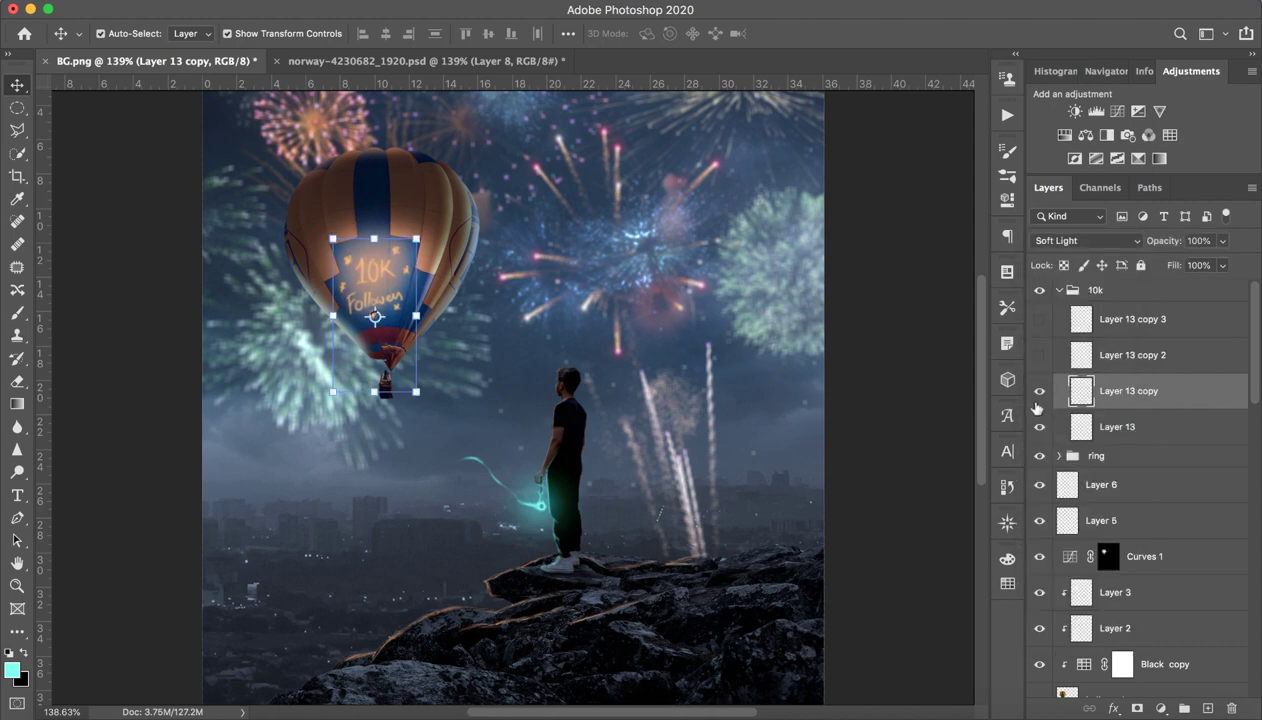
pyautogui.click(1039, 355)
pyautogui.click(1130, 355)
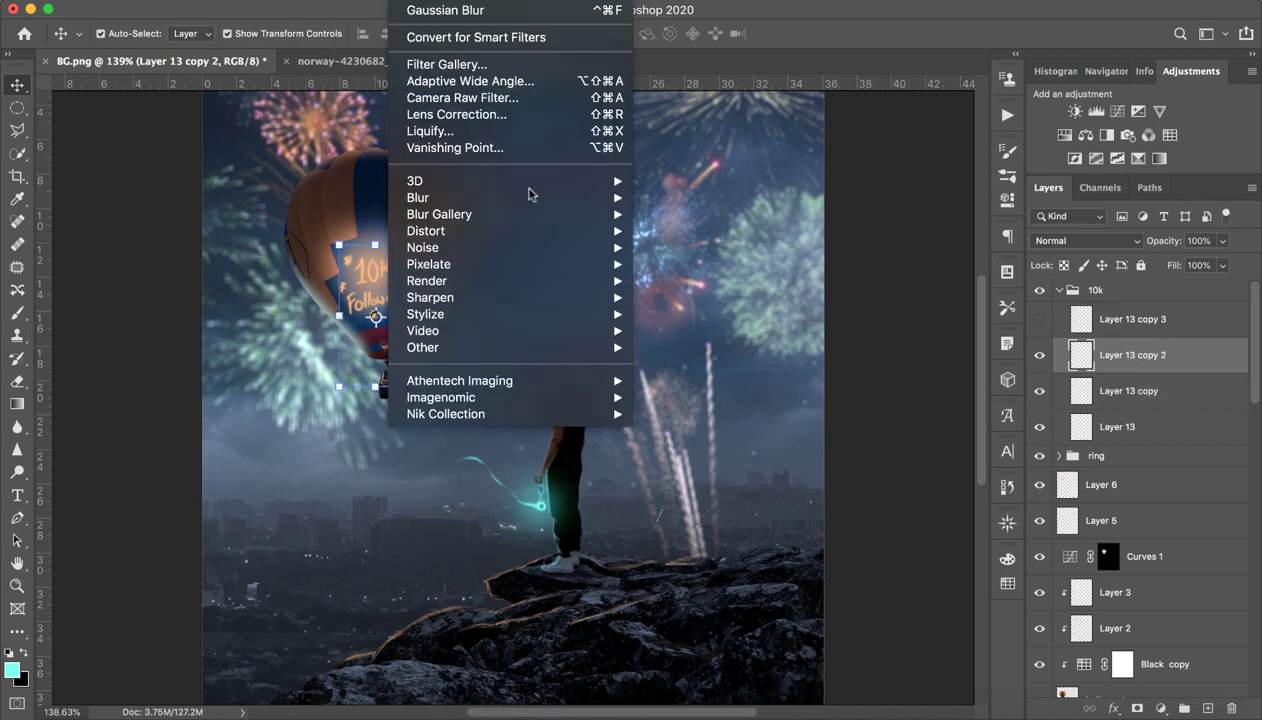
pyautogui.click(560, 232)
pyautogui.click(415, 0)
pyautogui.moveTo(418, 197)
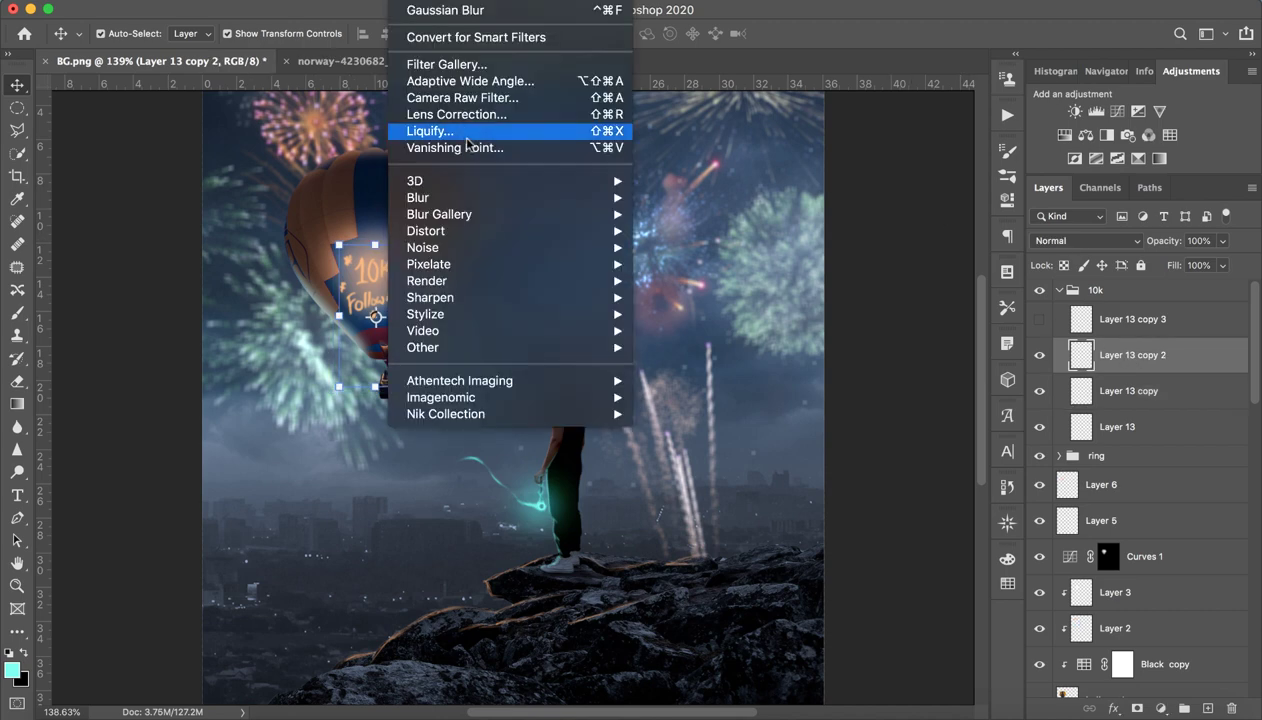
pyautogui.click(694, 268)
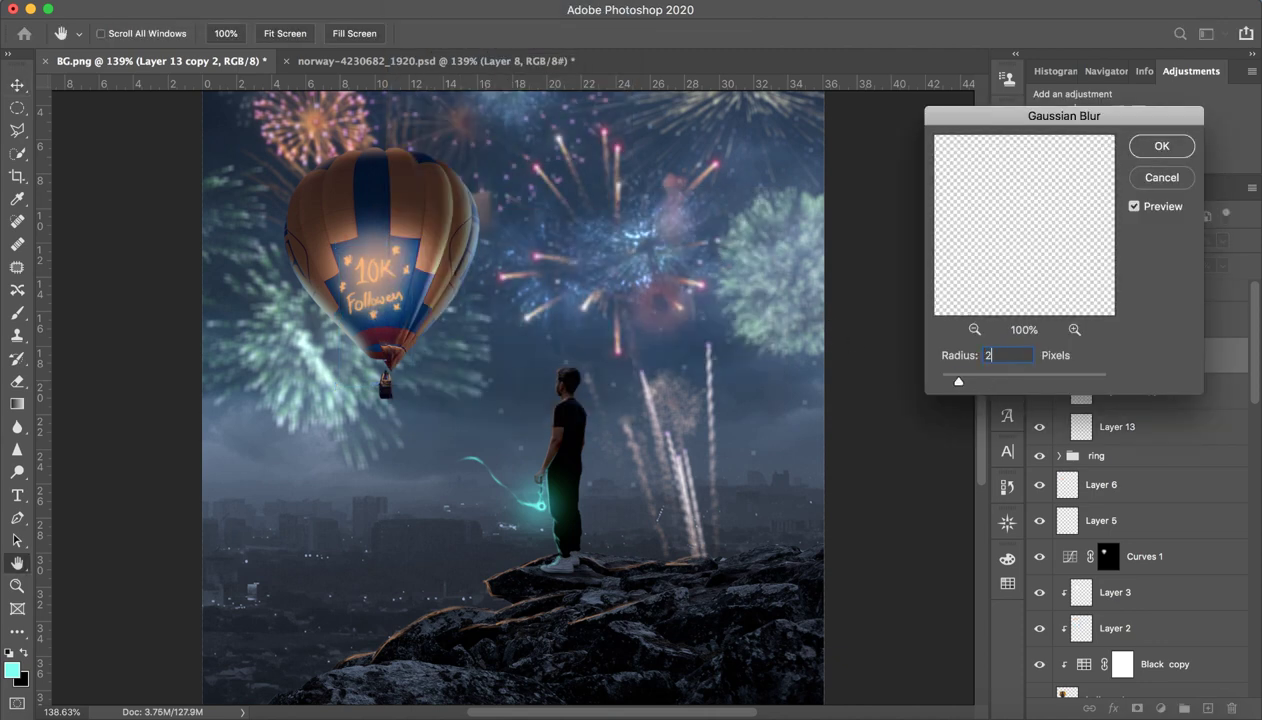
pyautogui.write('1')
pyautogui.press('Return')
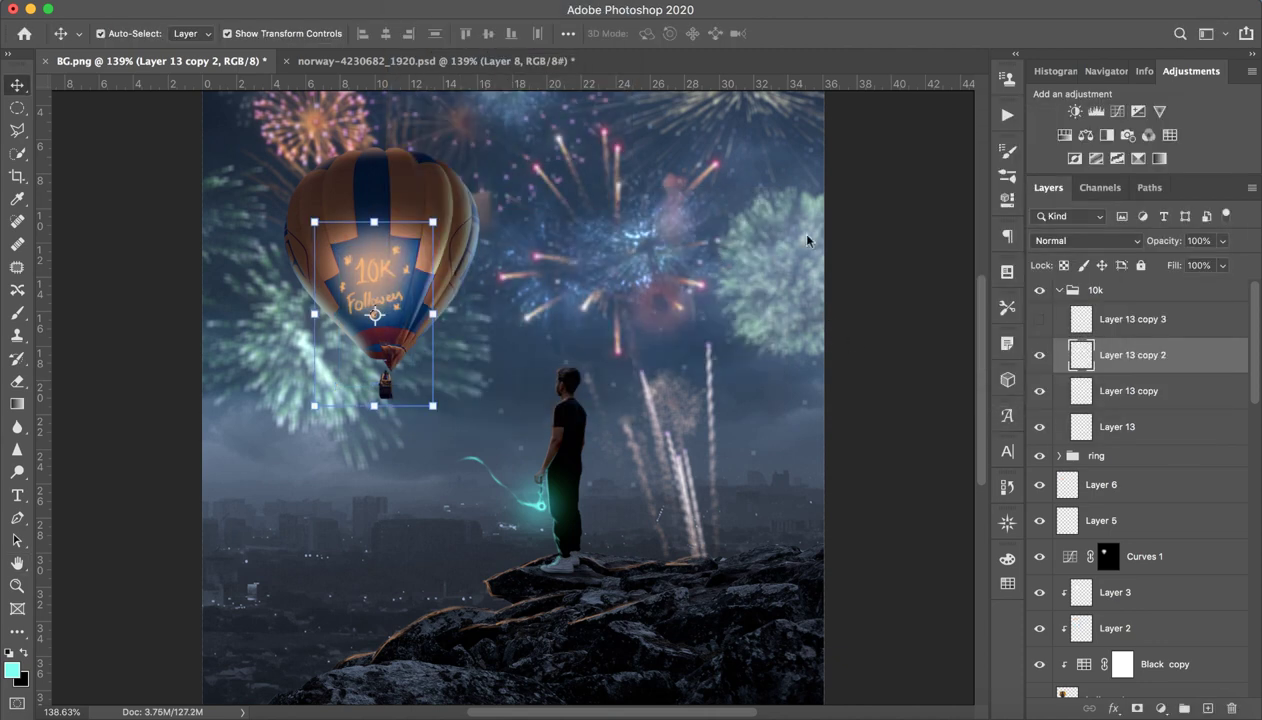
# Step: Set Layer 13 copy 2 to Pin Light, comparing it on and off, and make copy 3 visible
pyautogui.click(220, 0)
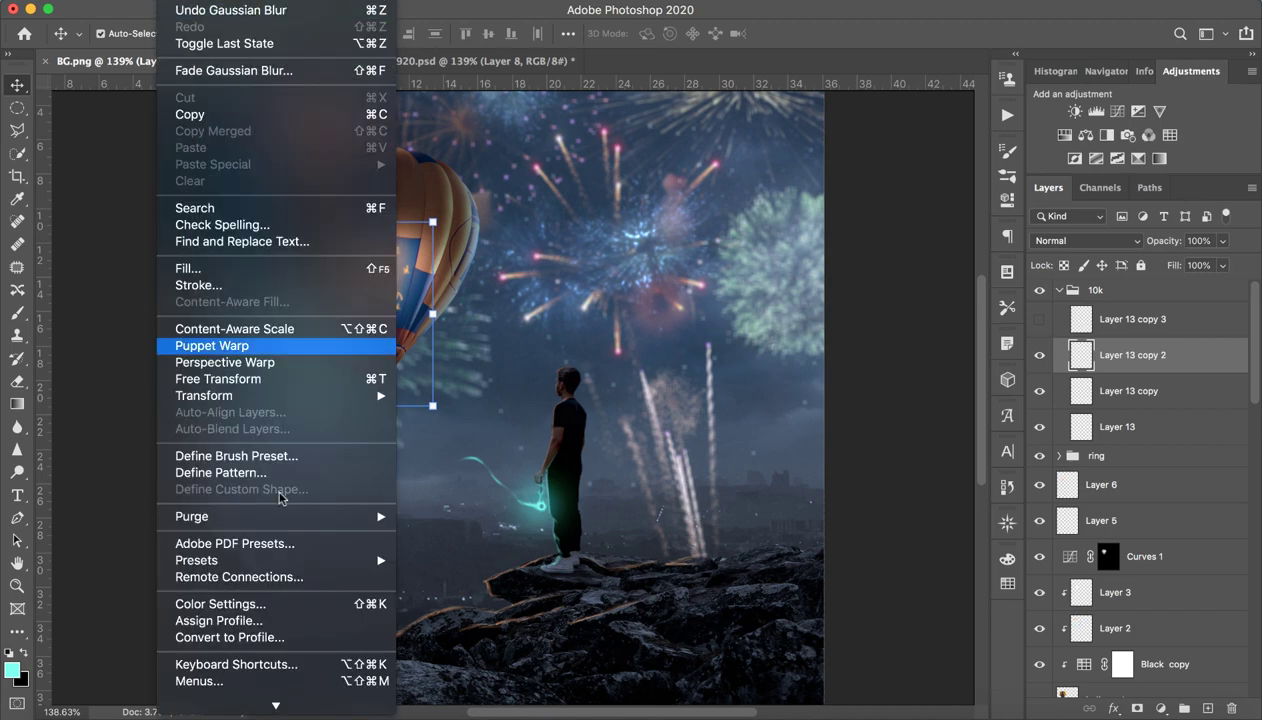
pyautogui.moveTo(191, 516)
pyautogui.click(470, 549)
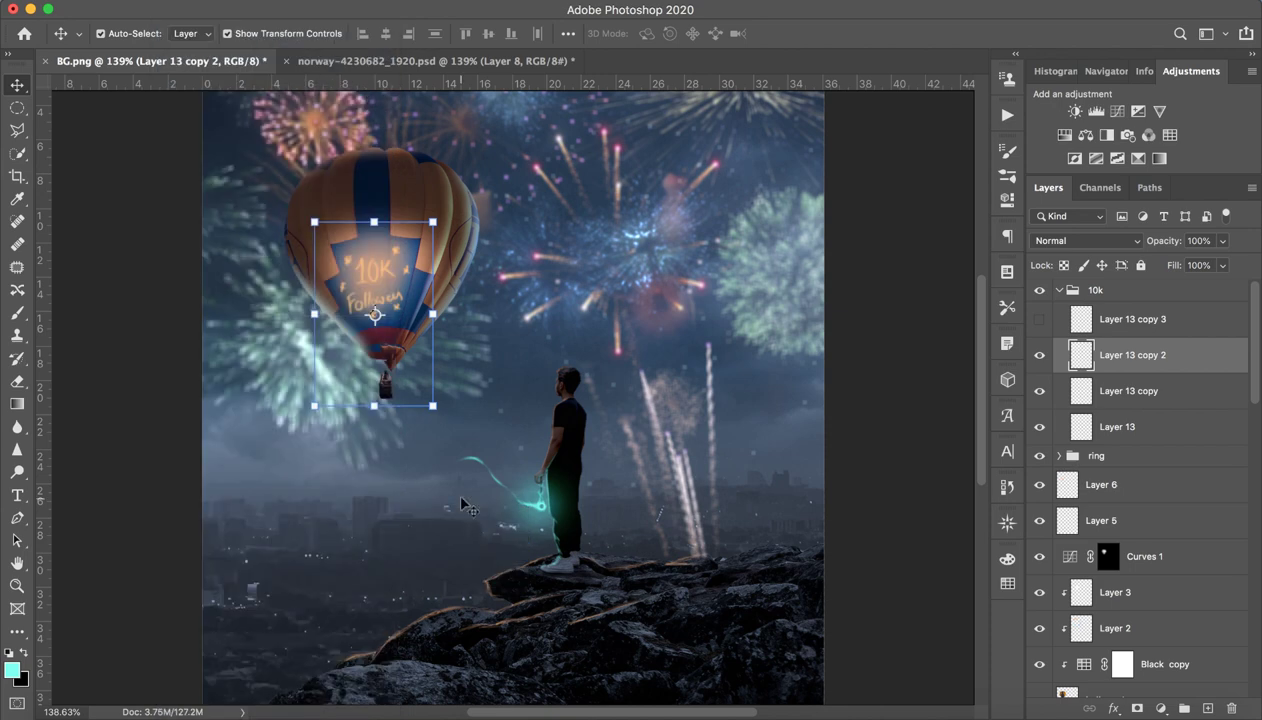
pyautogui.click(1039, 355)
pyautogui.click(1040, 356)
pyautogui.click(1082, 244)
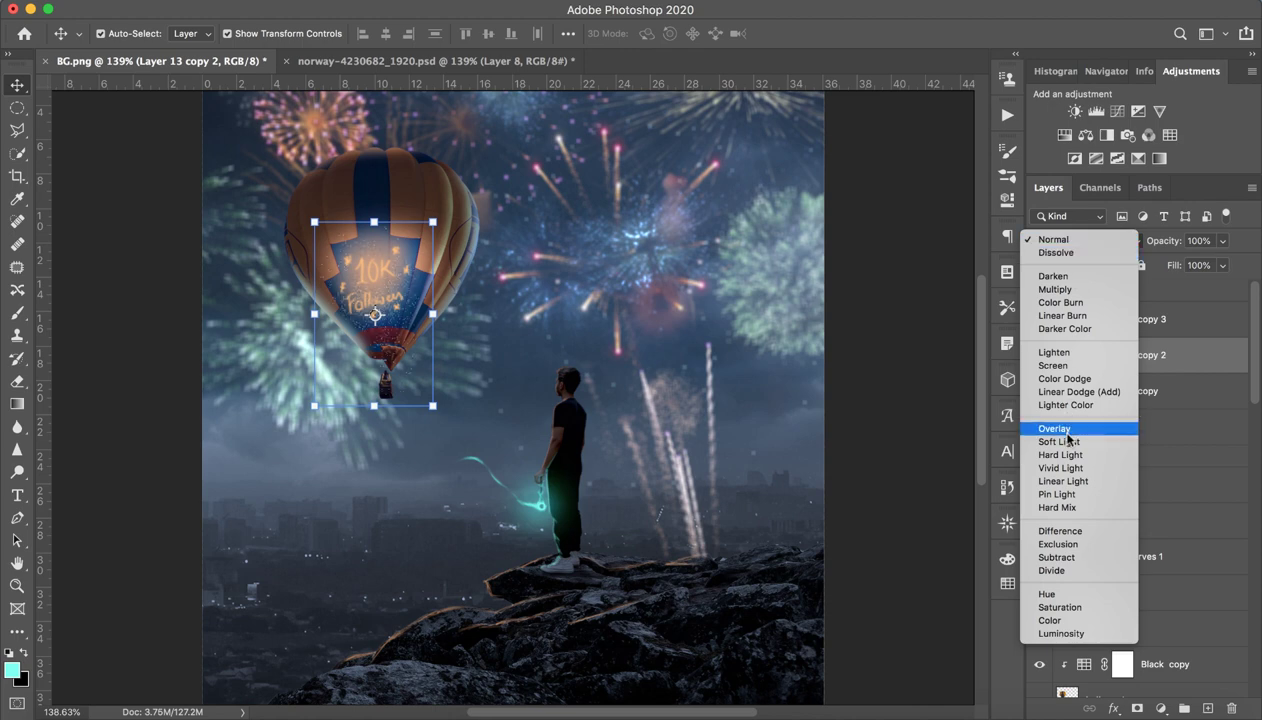
pyautogui.click(1057, 494)
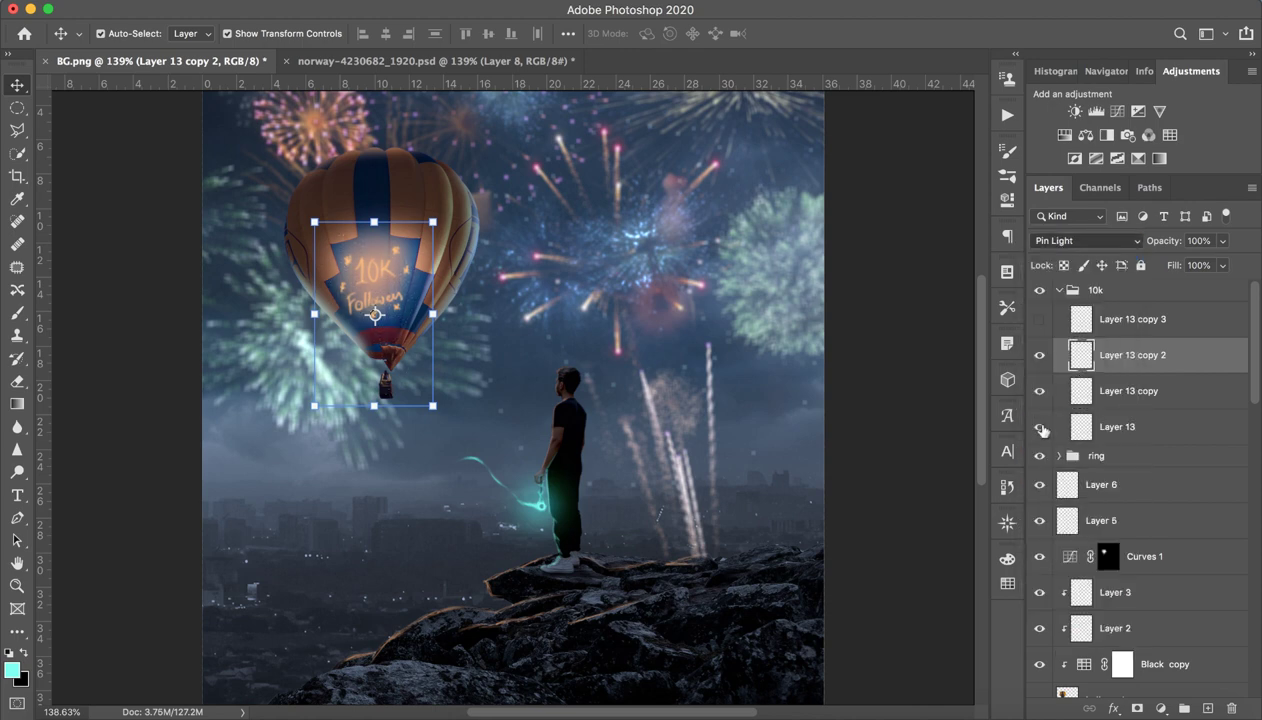
pyautogui.click(1040, 358)
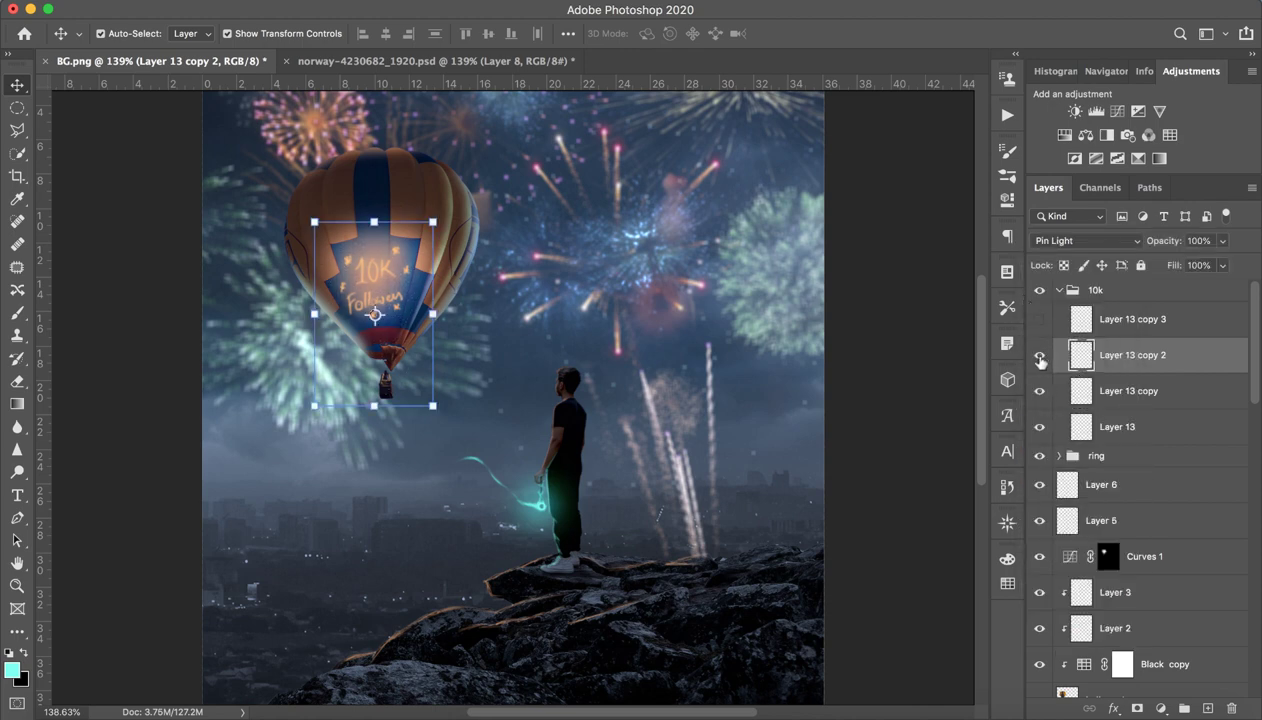
pyautogui.click(1039, 358)
pyautogui.click(1037, 358)
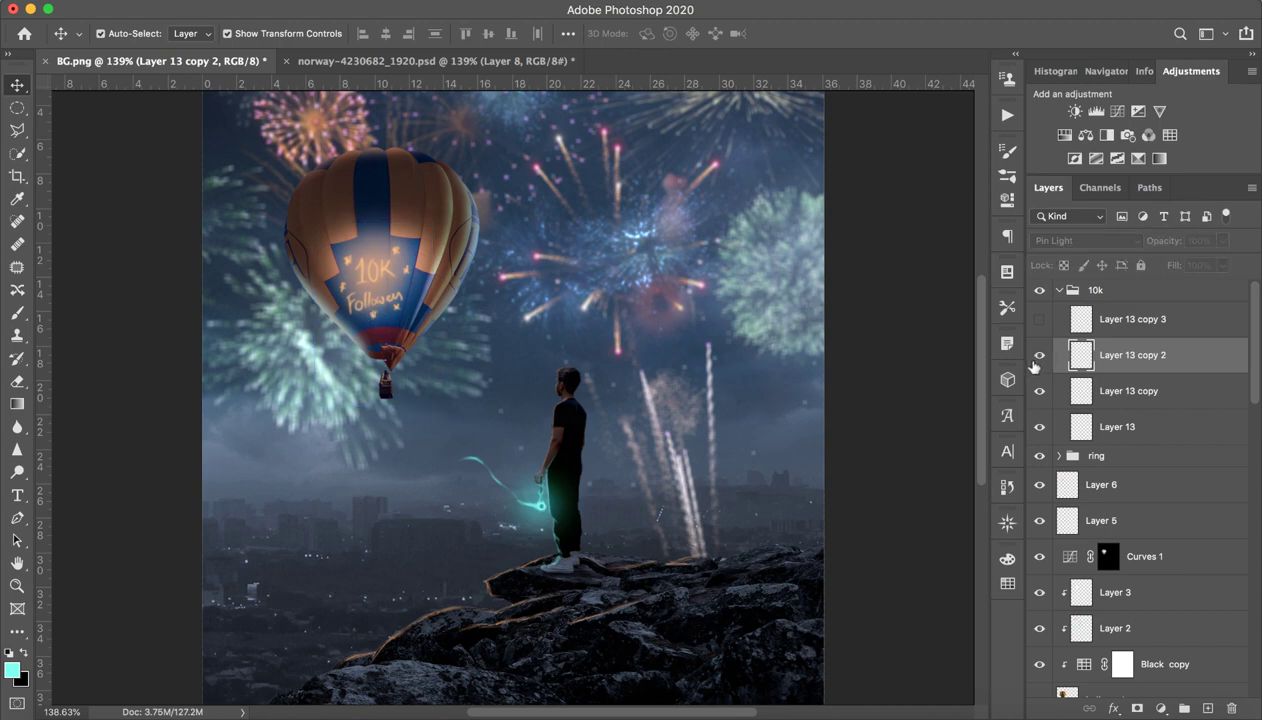
pyautogui.click(1039, 356)
pyautogui.click(1114, 322)
# Step: Select Layer 13 copy 3 and apply a wide Gaussian blur to it
pyautogui.click(1039, 319)
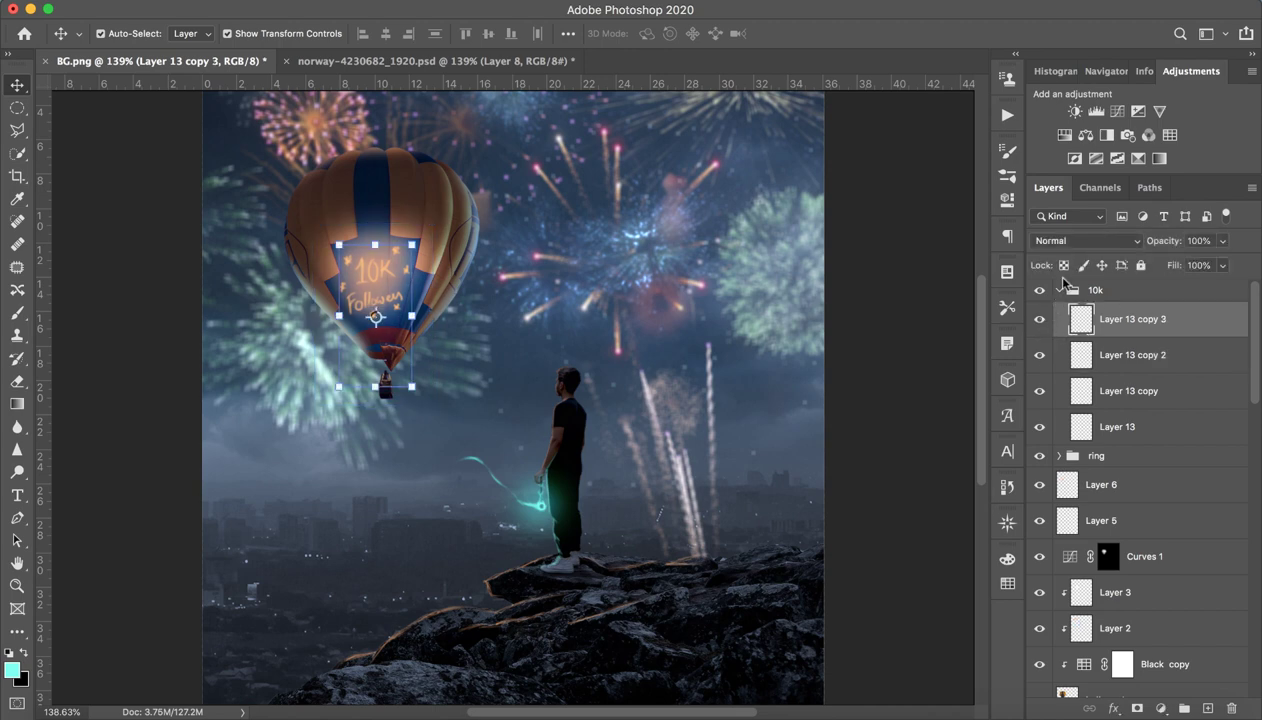
pyautogui.click(1085, 241)
pyautogui.click(942, 413)
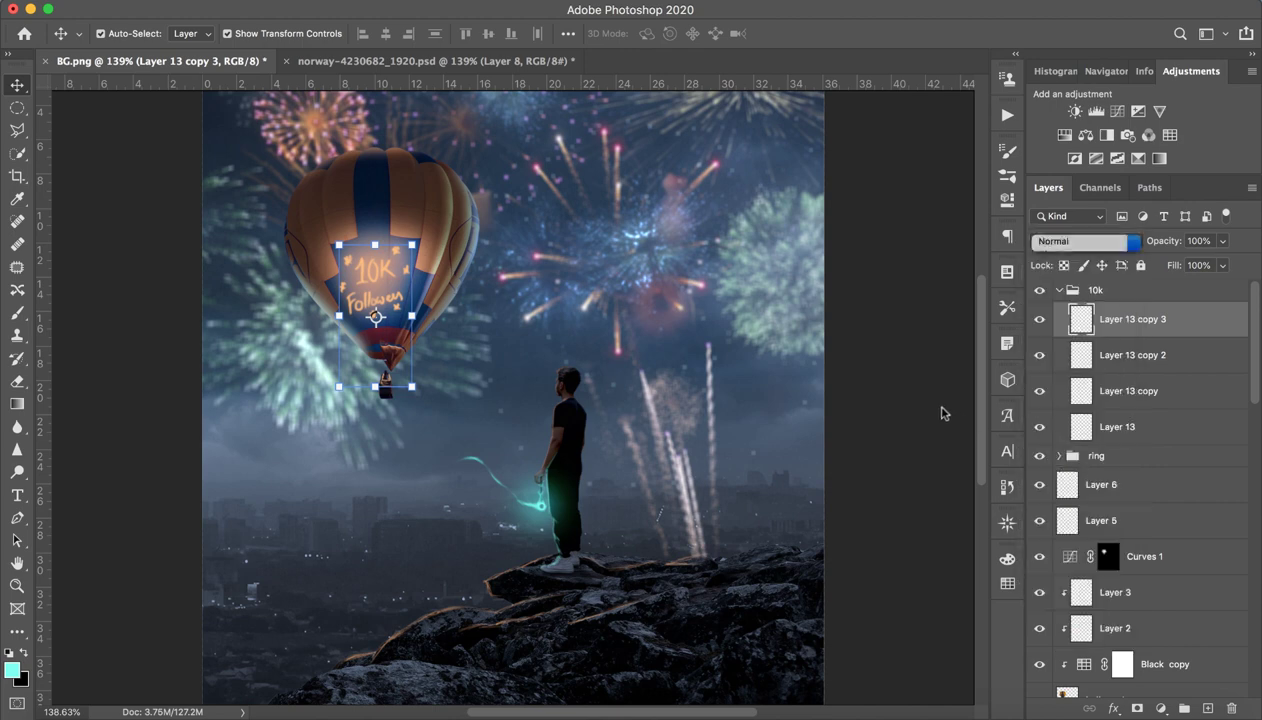
pyautogui.click(410, 3)
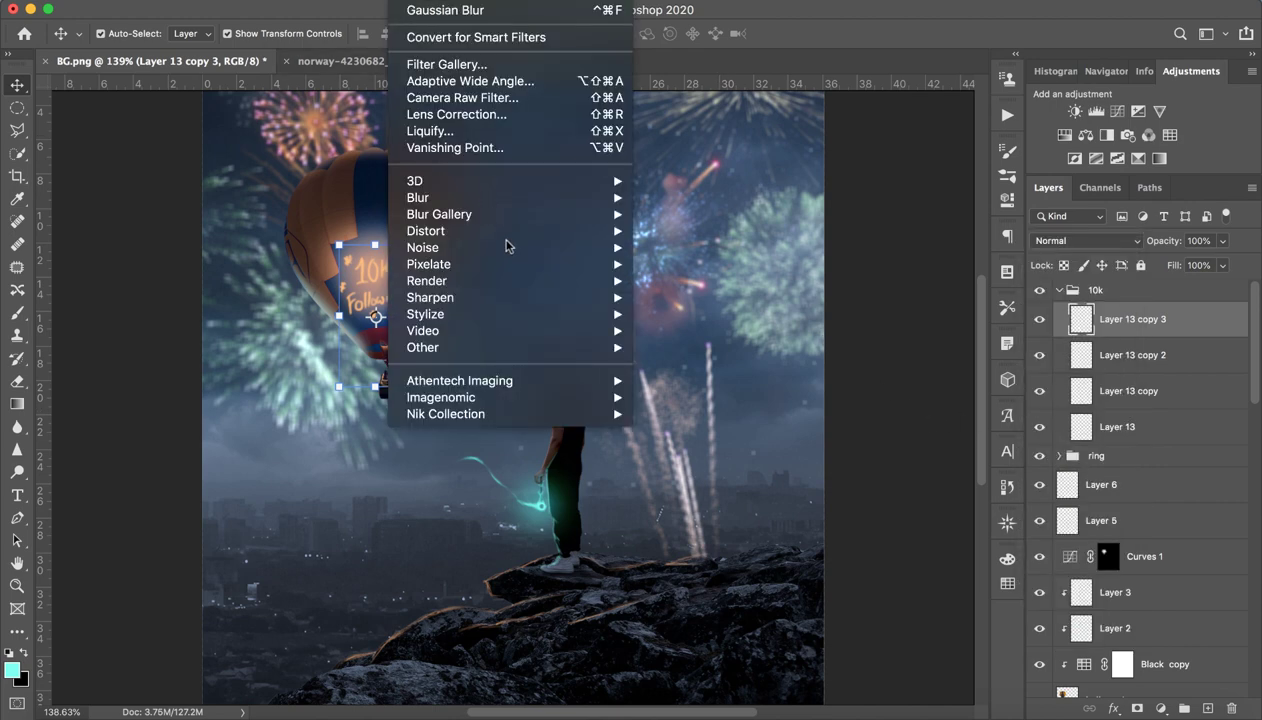
pyautogui.moveTo(418, 197)
pyautogui.click(676, 263)
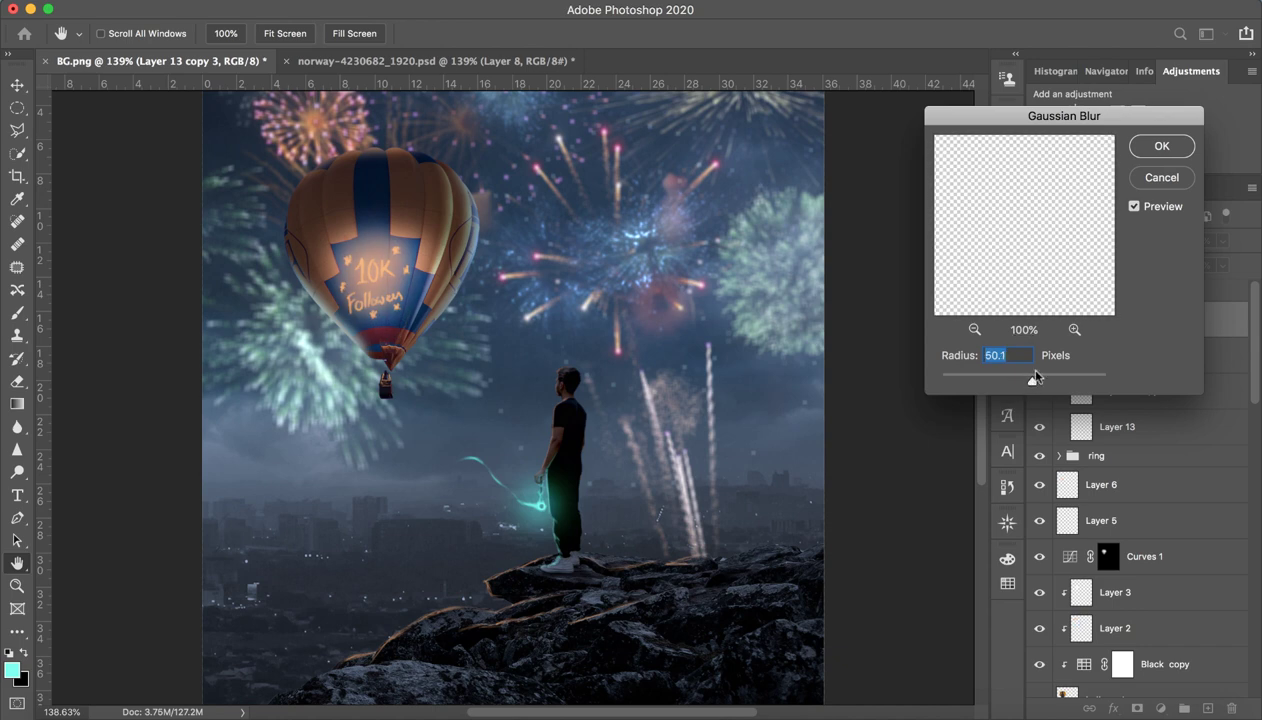
pyautogui.click(1158, 147)
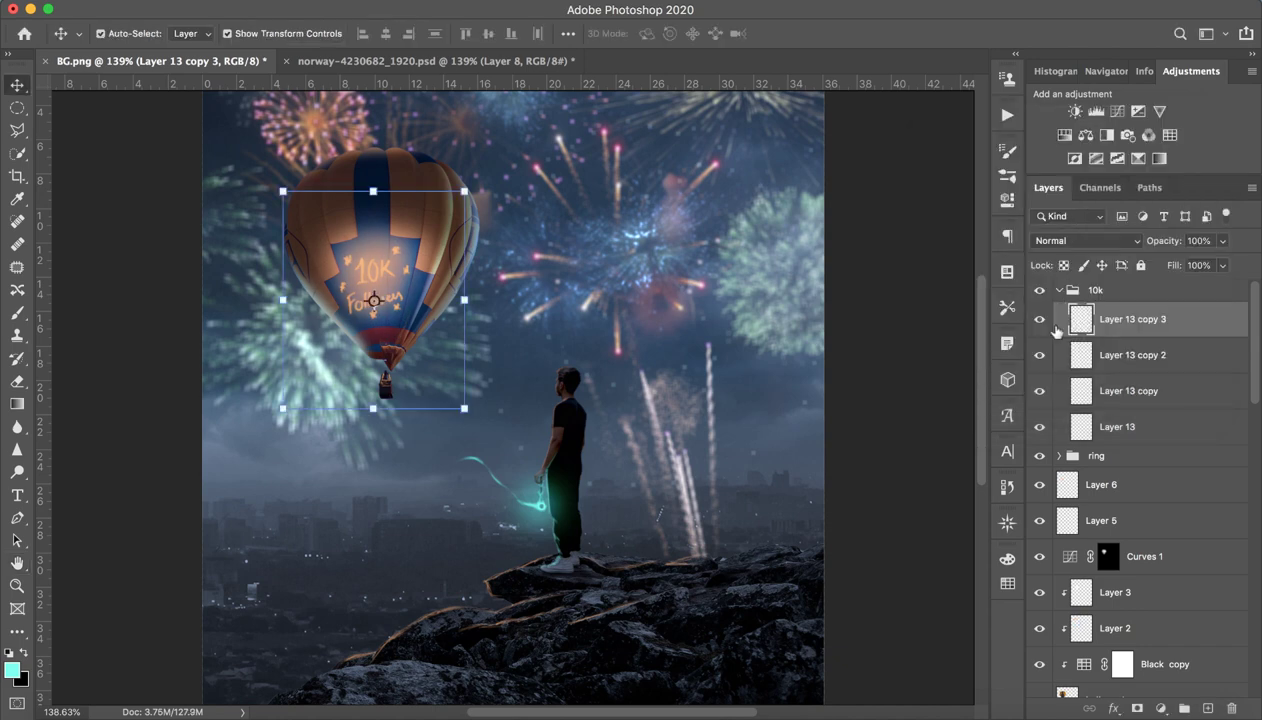
# Step: Preview blend modes and set Layer 13 copy 3 to Vivid Light, then check the balloon
pyautogui.click(1066, 240)
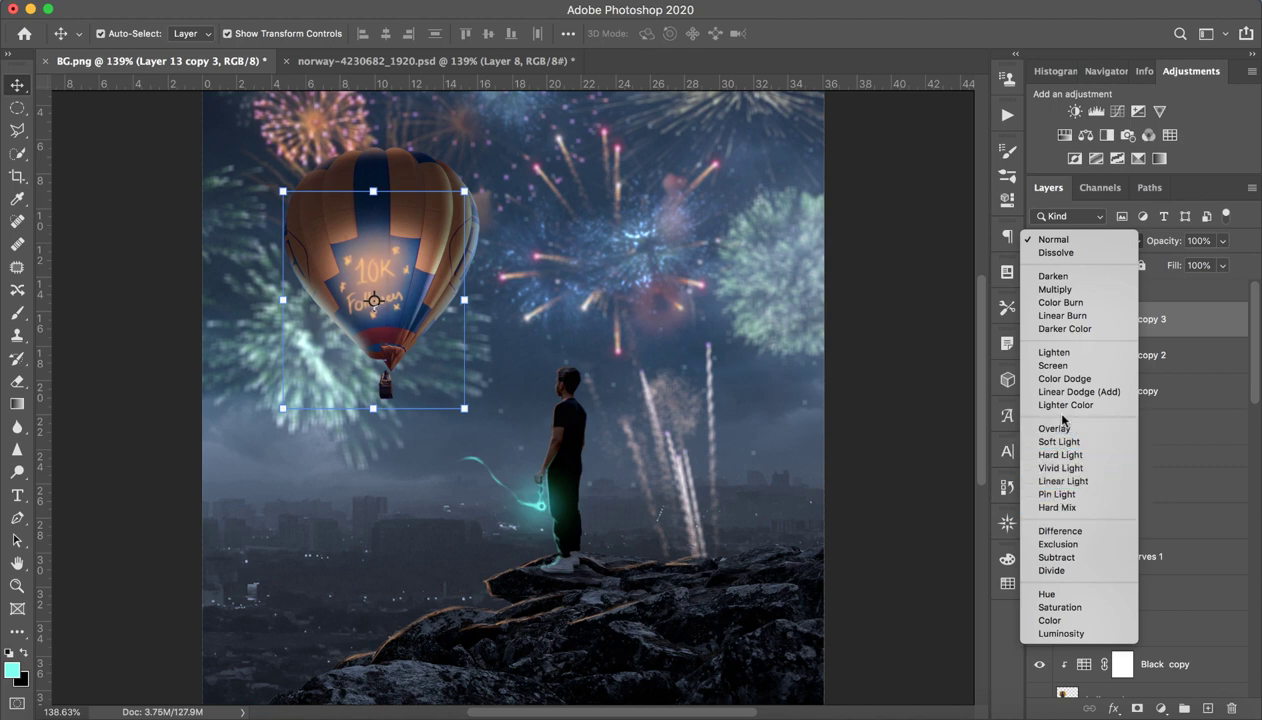
pyautogui.press('Down')
pyautogui.press('Up')
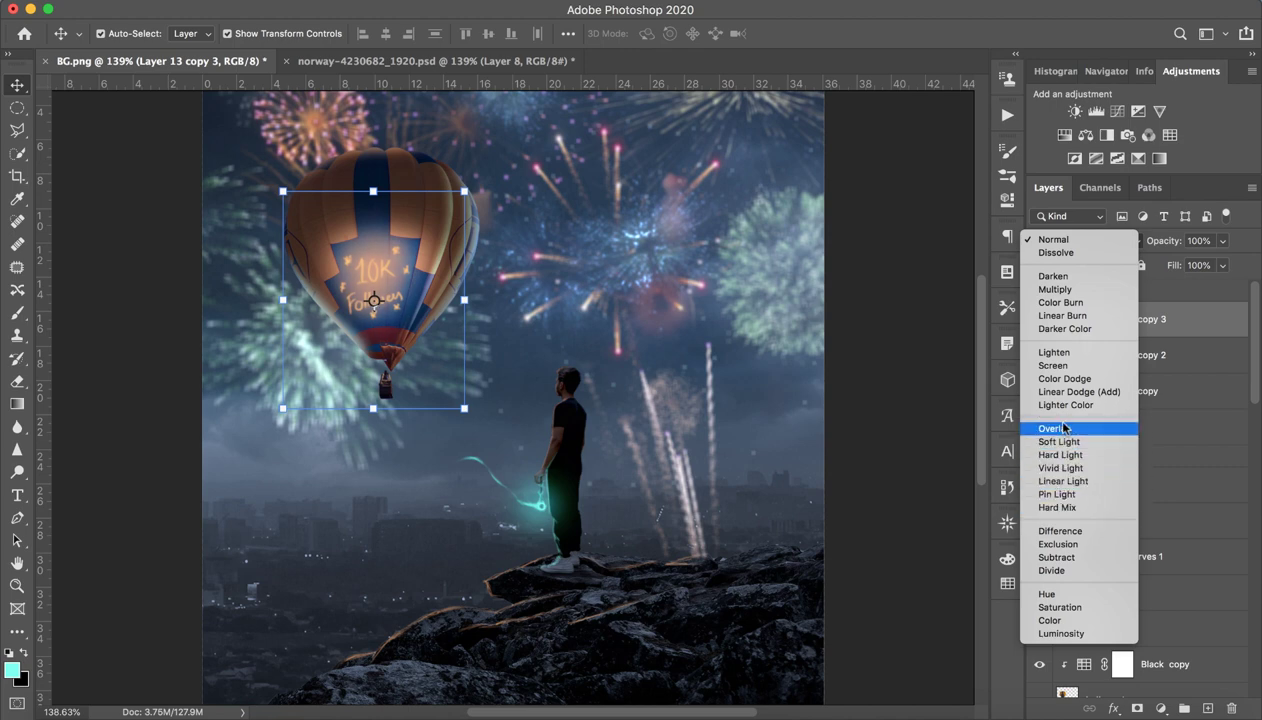
pyautogui.press('Down')
pyautogui.press('Down')
pyautogui.press('Up')
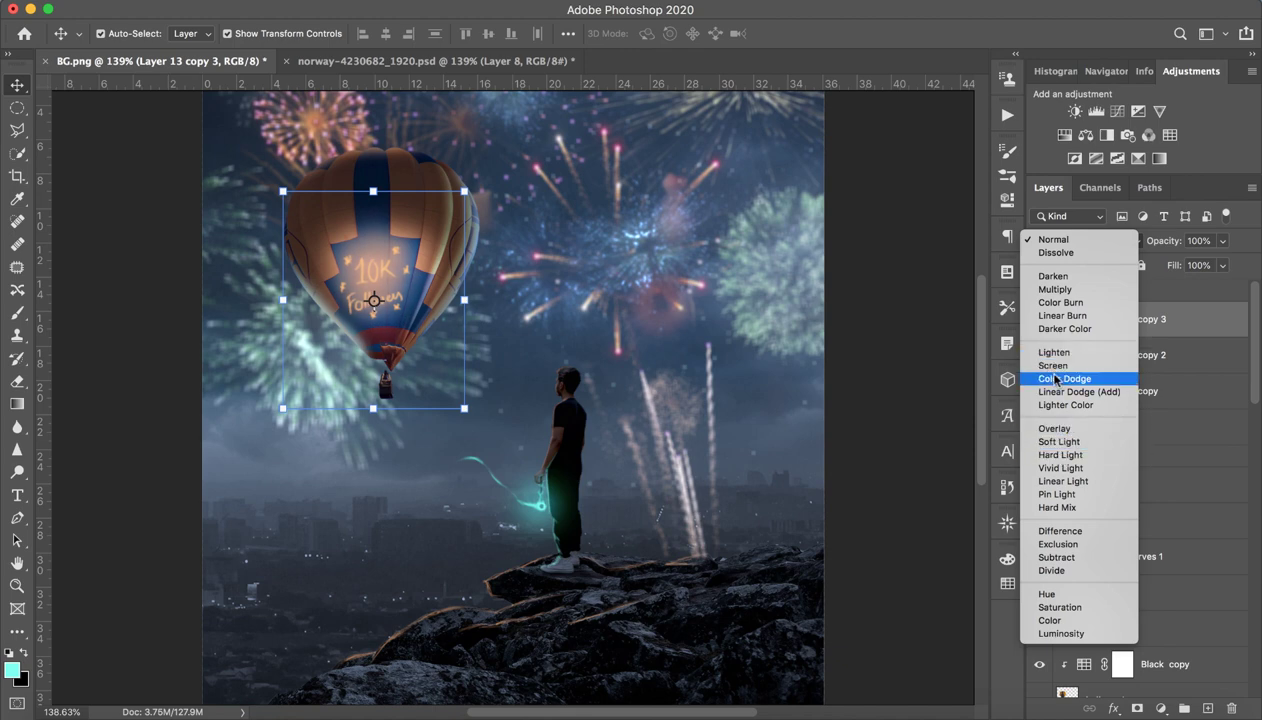
pyautogui.click(1050, 468)
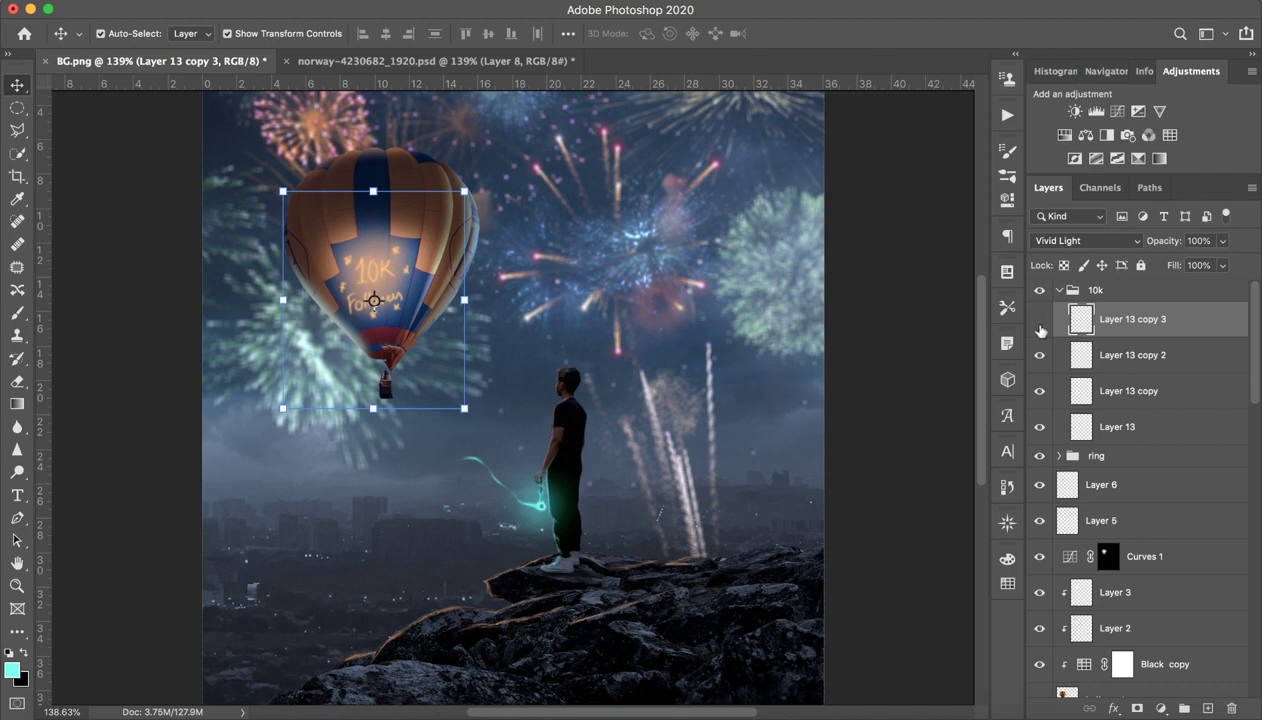
pyautogui.click(1039, 325)
pyautogui.press('z')
pyautogui.moveTo(432, 255)
pyautogui.mouseDown()
pyautogui.moveTo(347, 289)
pyautogui.moveTo(375, 289)
pyautogui.mouseUp()
# Step: In the norway document, make Group 2 and Layer 14 visible, compare them, and select Layer 14
pyautogui.press('v')
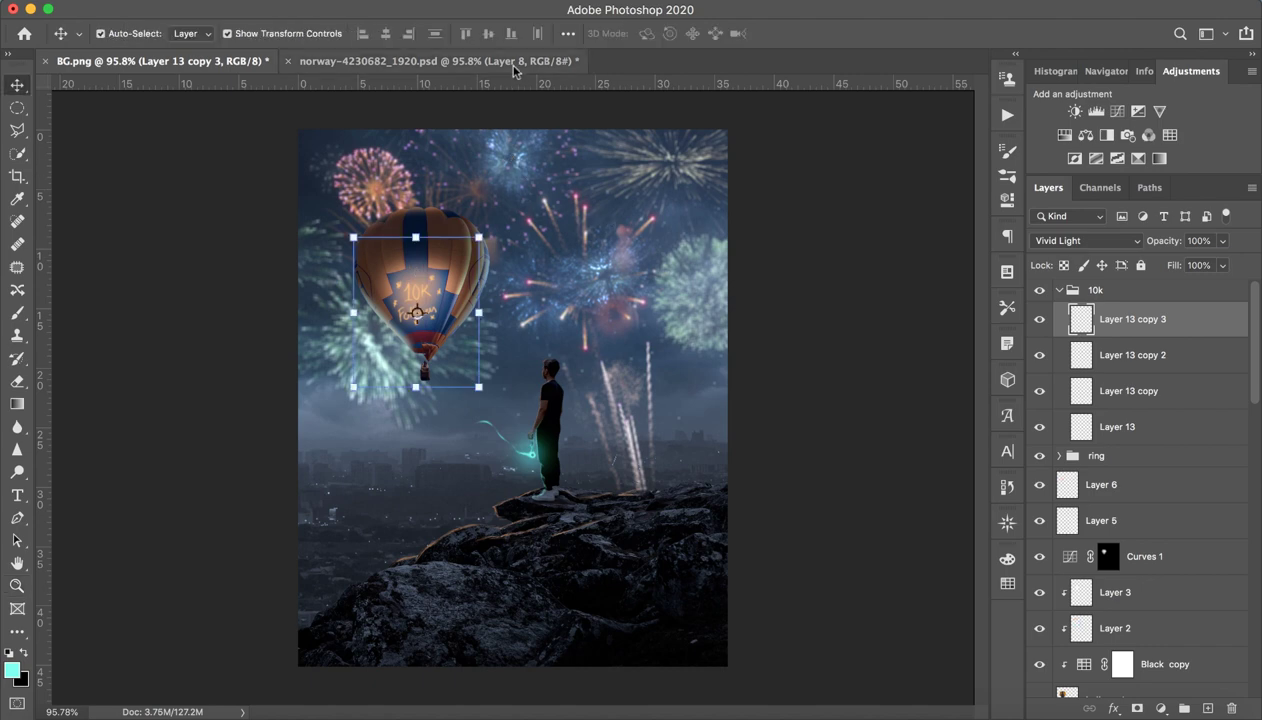
pyautogui.click(520, 62)
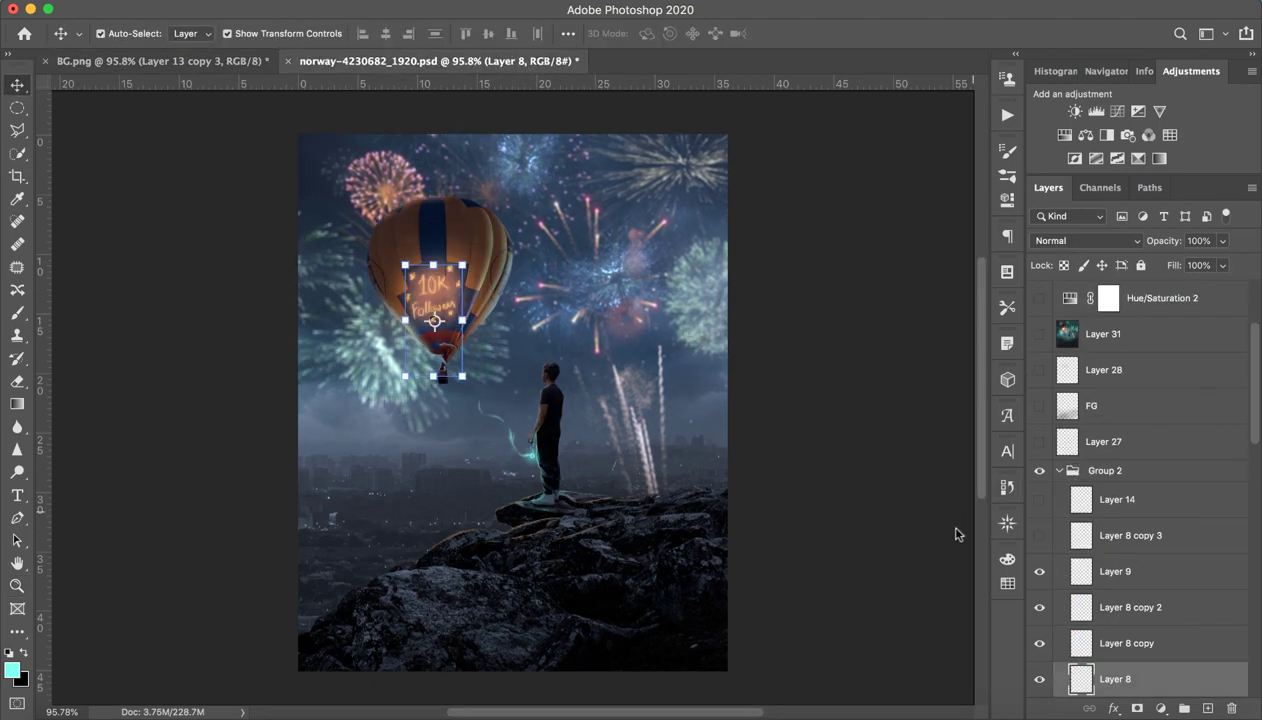
pyautogui.moveTo(1039, 499); pyautogui.dragTo(1039, 535)
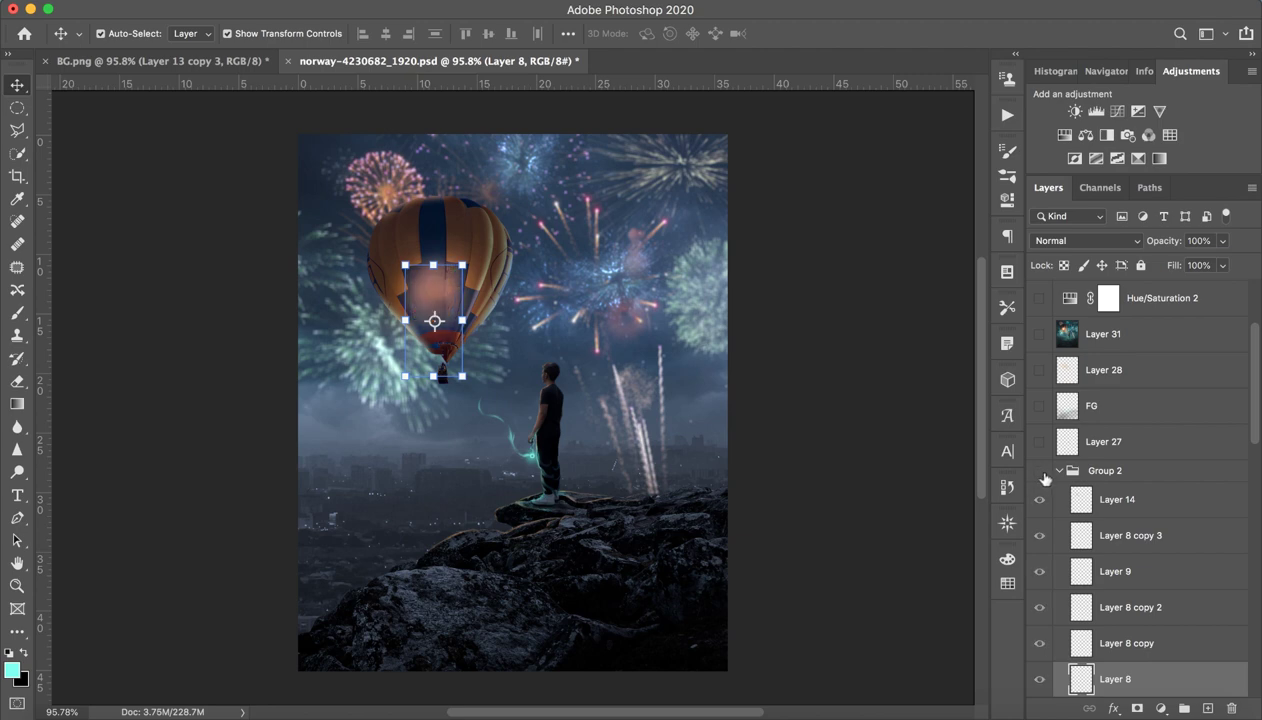
pyautogui.click(1039, 470)
pyautogui.click(1138, 500)
pyautogui.click(1040, 499)
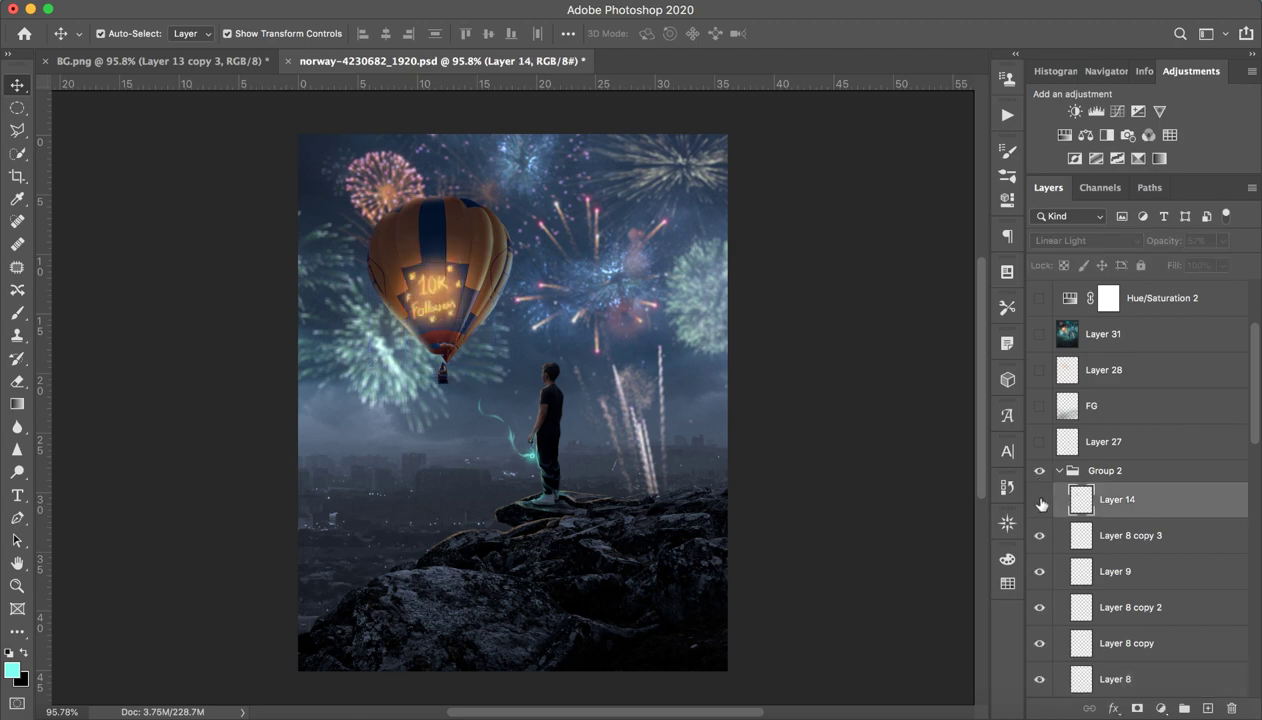
pyautogui.click(1040, 499)
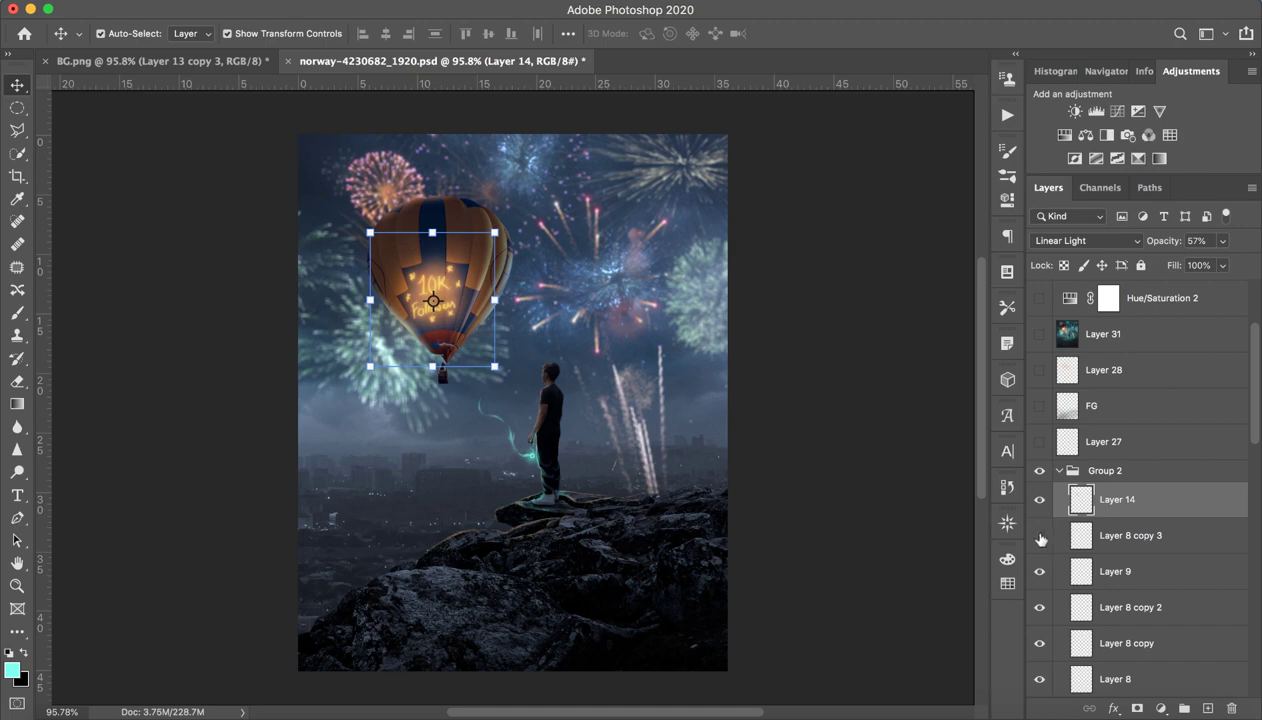
pyautogui.click(1039, 537)
pyautogui.click(1126, 540)
pyautogui.click(1114, 503)
# Step: Drag Layer 14 into BG.png and nudge it over the balloon text with Free Transform
pyautogui.moveTo(1142, 512); pyautogui.dragTo(226, 62)
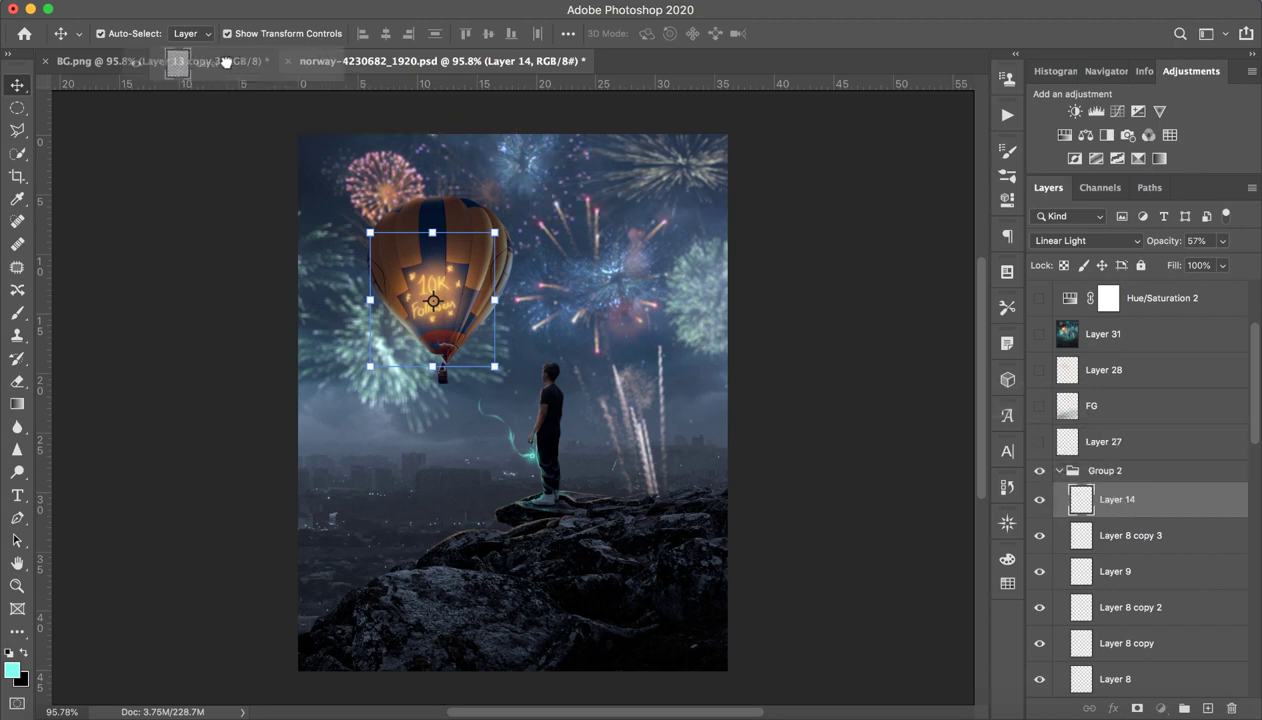
pyautogui.moveTo(226, 62); pyautogui.dragTo(439, 281)
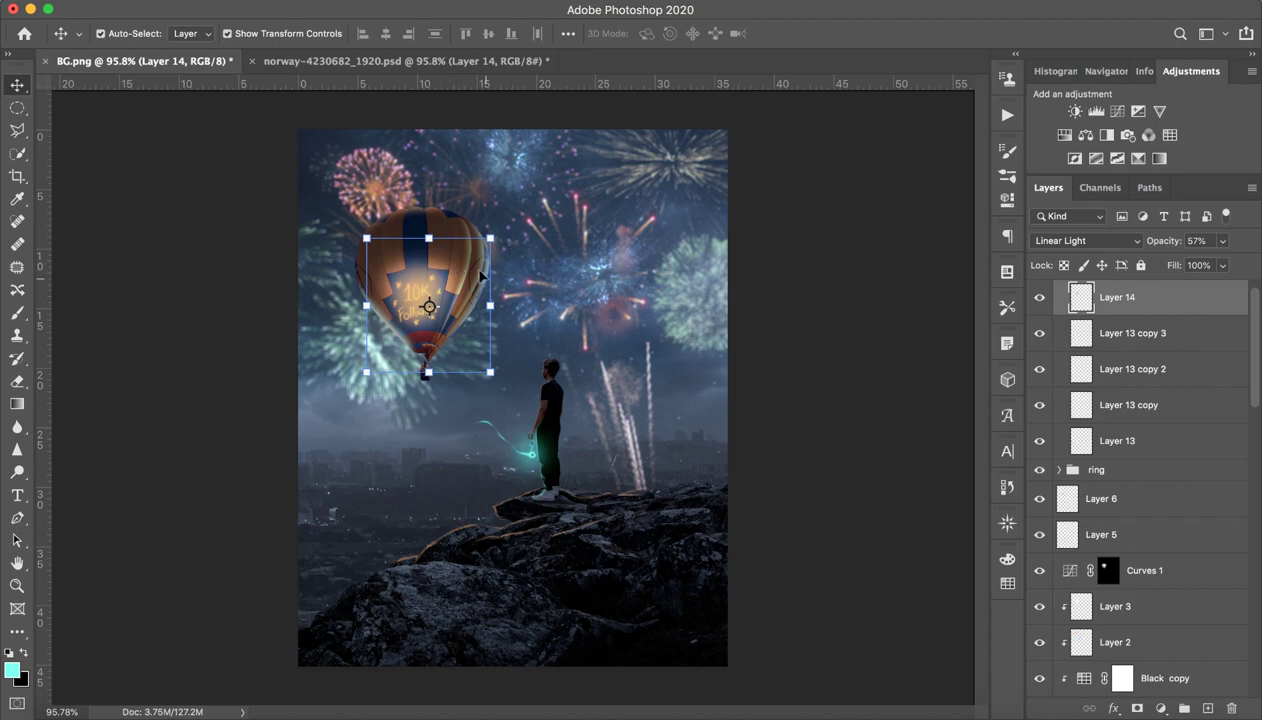
pyautogui.hotkey('ctrl', 'z')
pyautogui.hotkey('ctrl', 'shift', 'z')
pyautogui.hotkey('ctrl', 't')
pyautogui.moveTo(478, 252); pyautogui.dragTo(468, 252)
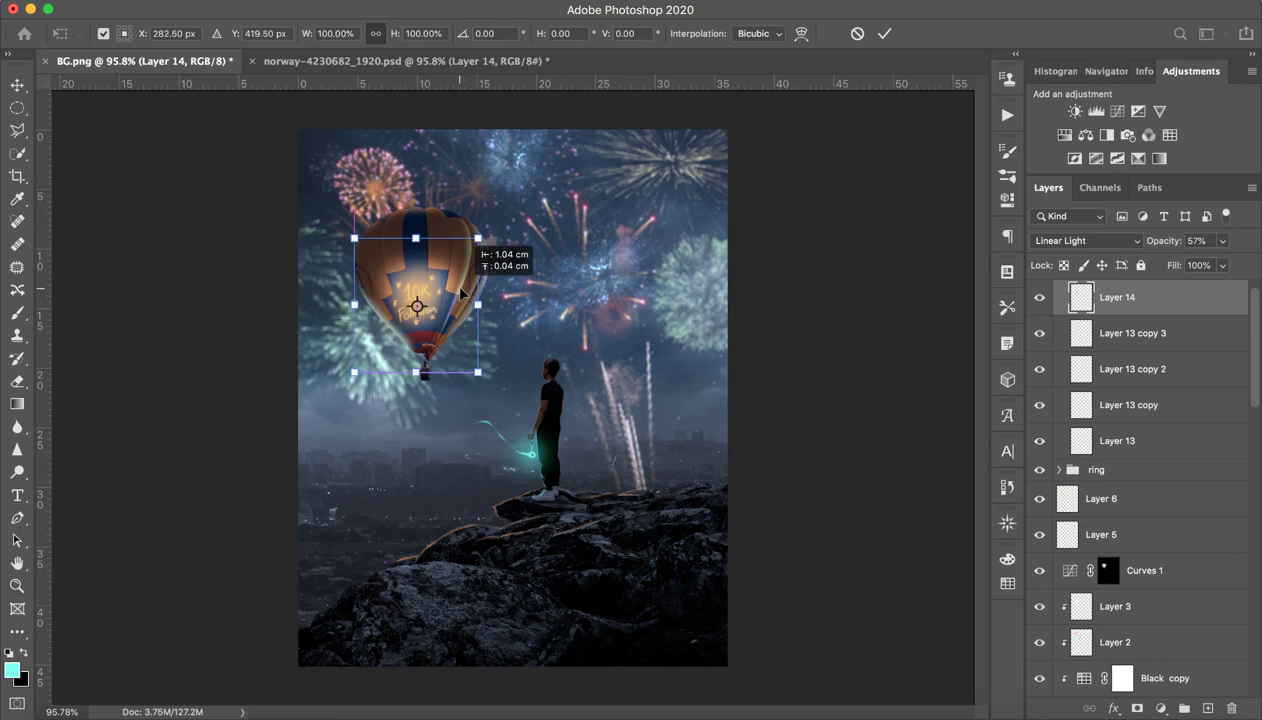
# Step: Back in the norway document, collapse Group 2 and show Layer 27
pyautogui.click(884, 33)
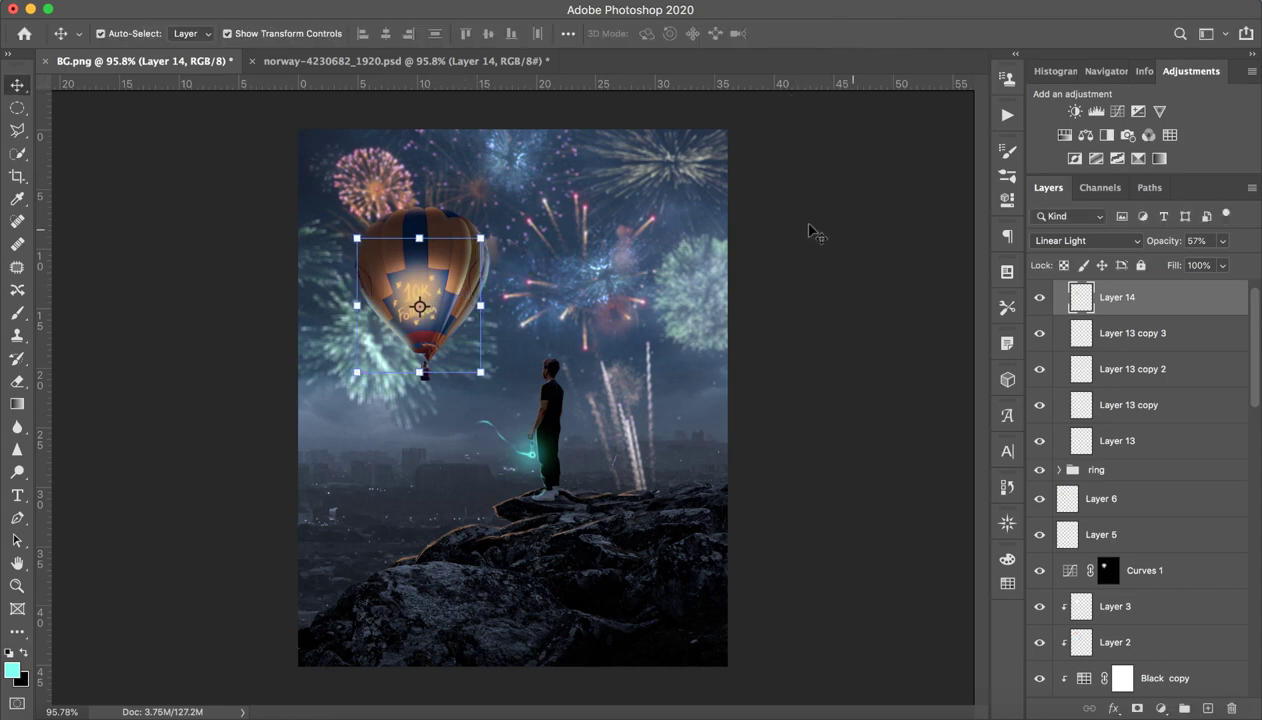
pyautogui.hotkey('ctrl', 'Tab')
pyautogui.scroll(1, 1100, 580)
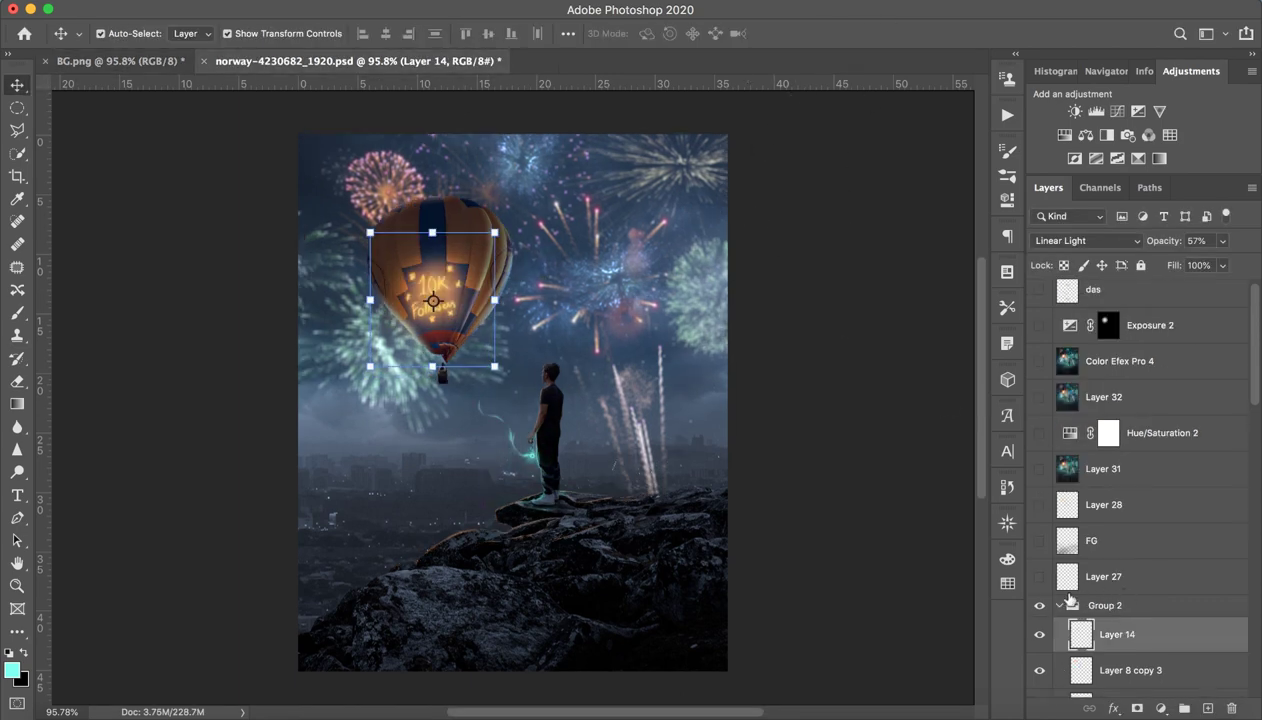
pyautogui.click(1059, 605)
pyautogui.scroll(1, 1062, 618)
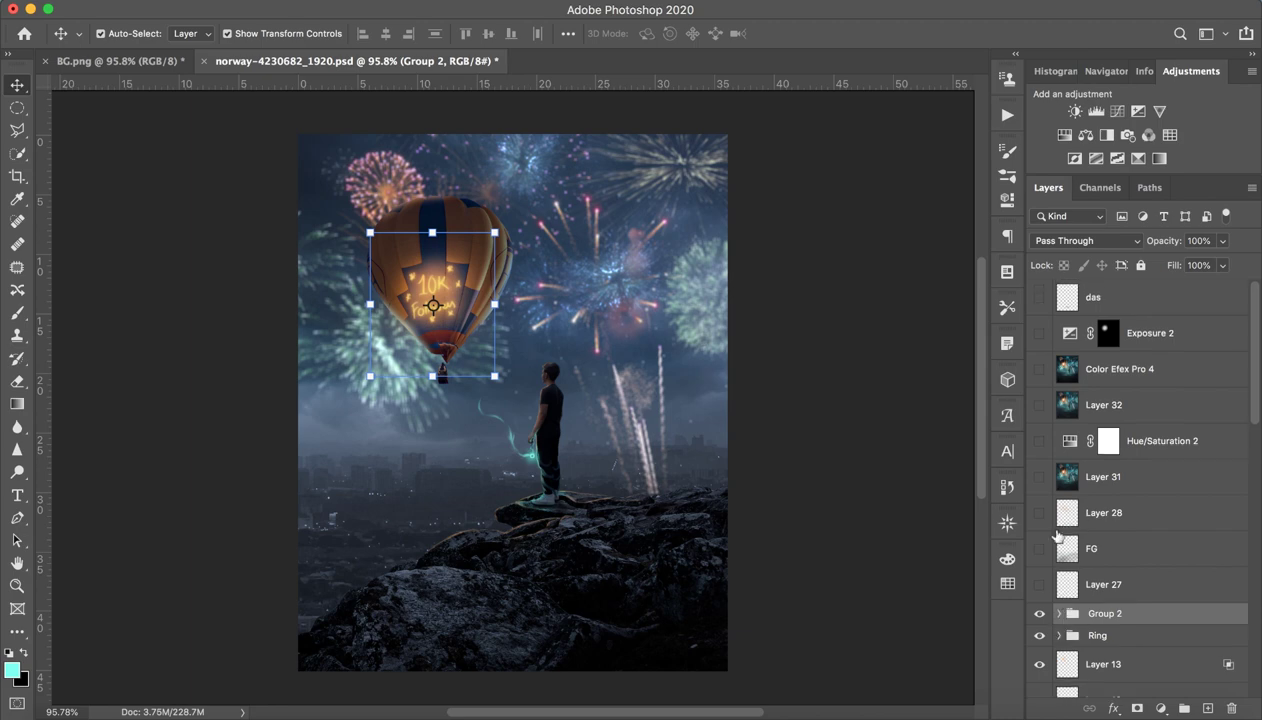
pyautogui.click(1037, 594)
# Step: Zoom in on the man to compare his glow with Layer 27 hidden, then return to BG.png
pyautogui.press('z')
pyautogui.moveTo(548, 395)
pyautogui.mouseDown()
pyautogui.moveTo(643, 386)
pyautogui.moveTo(642, 397)
pyautogui.mouseUp()
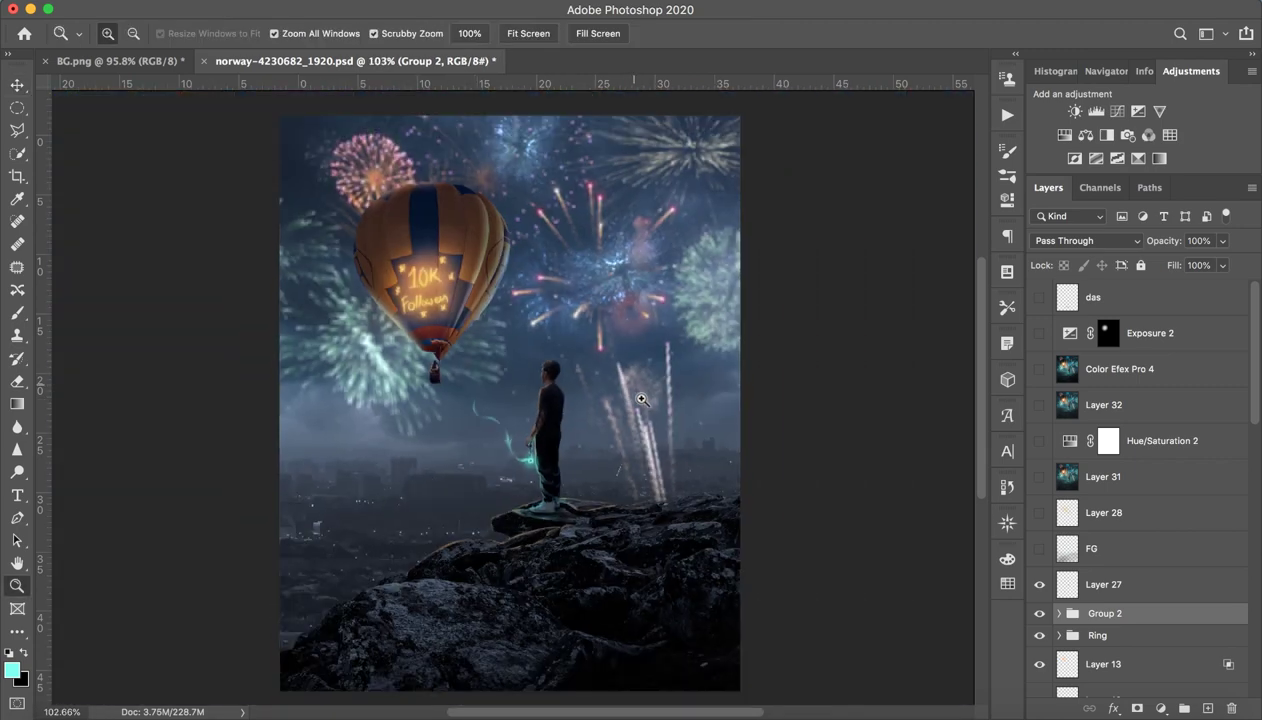
pyautogui.hotkey('ctrl', 't')
pyautogui.press('v')
pyautogui.click(1040, 586)
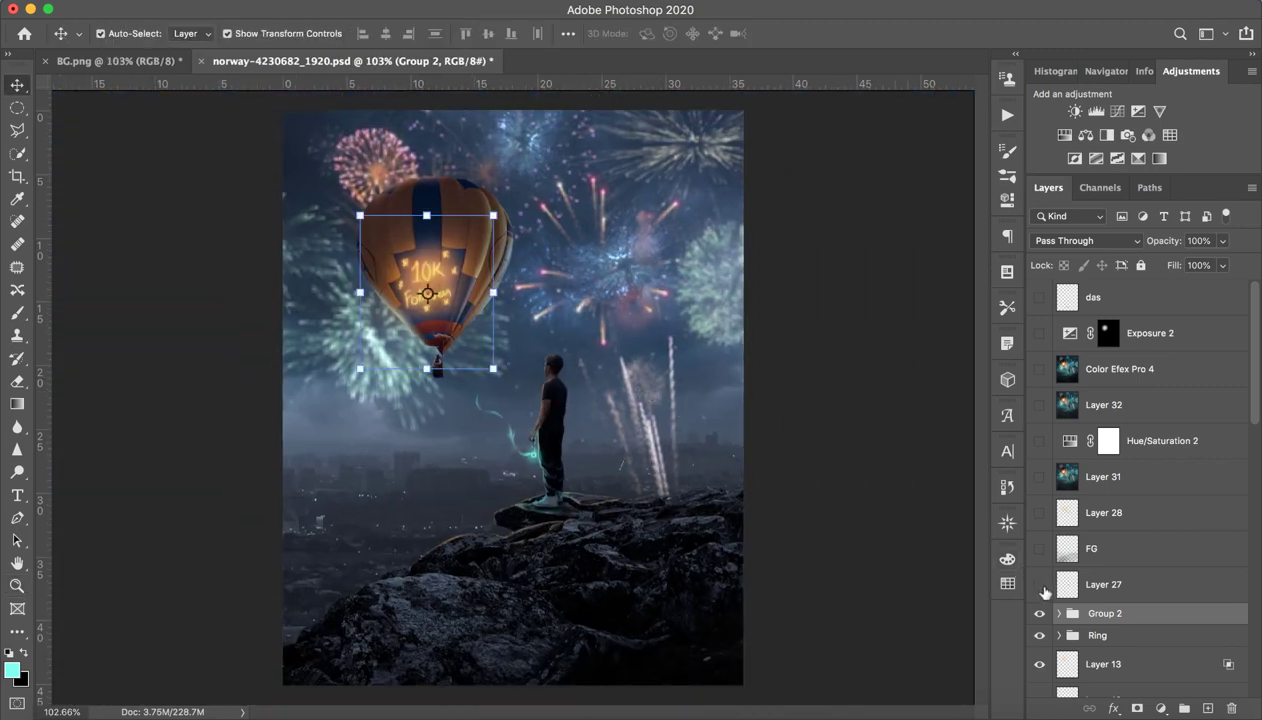
pyautogui.click(1040, 590)
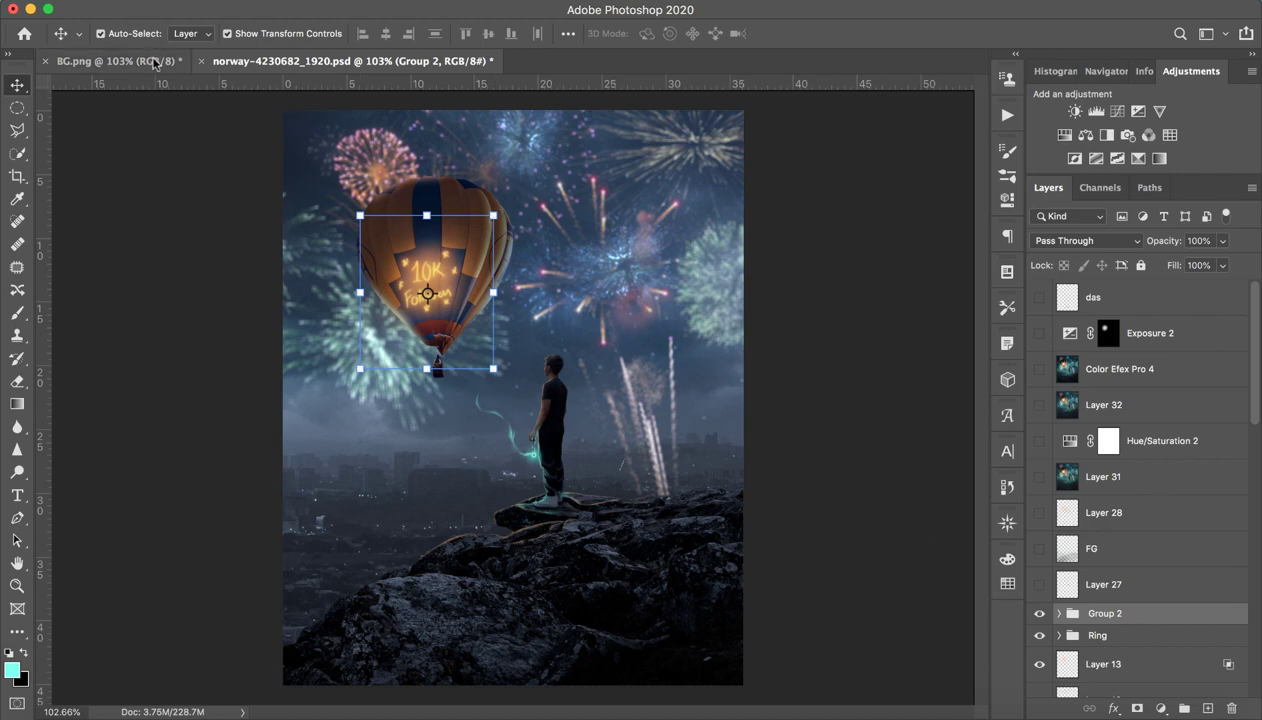
pyautogui.click(155, 63)
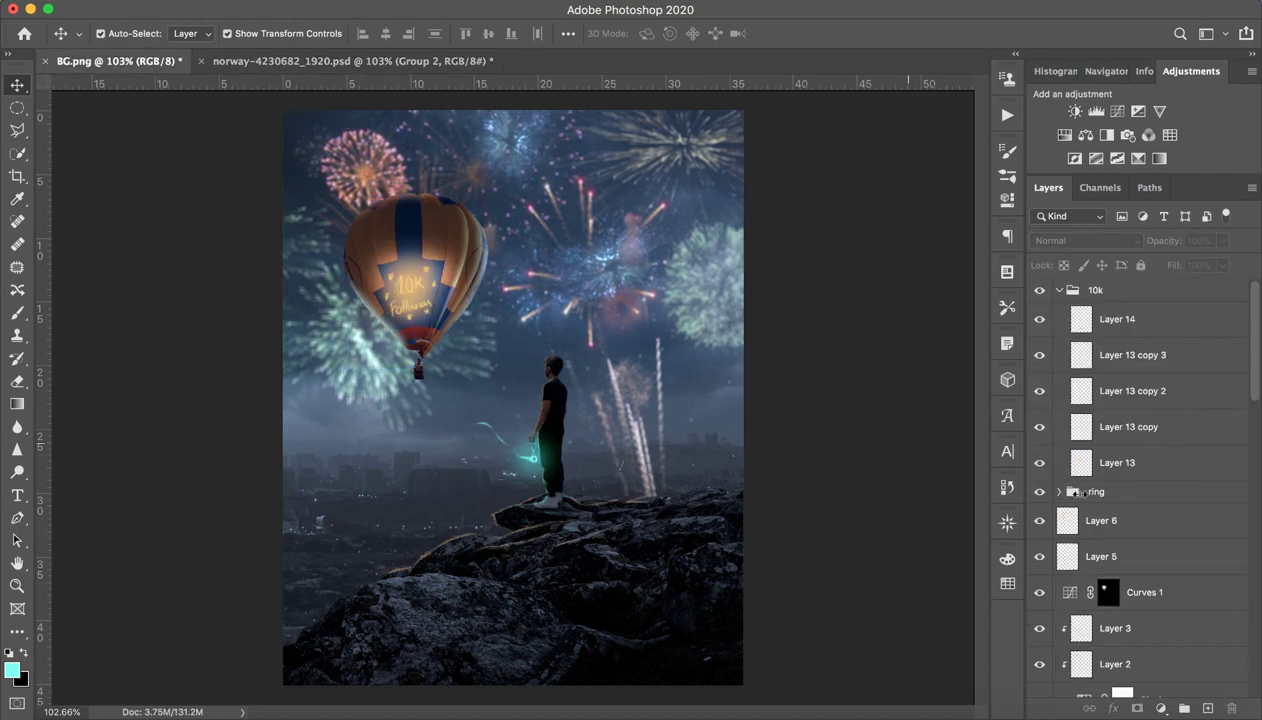
pyautogui.click(1071, 295)
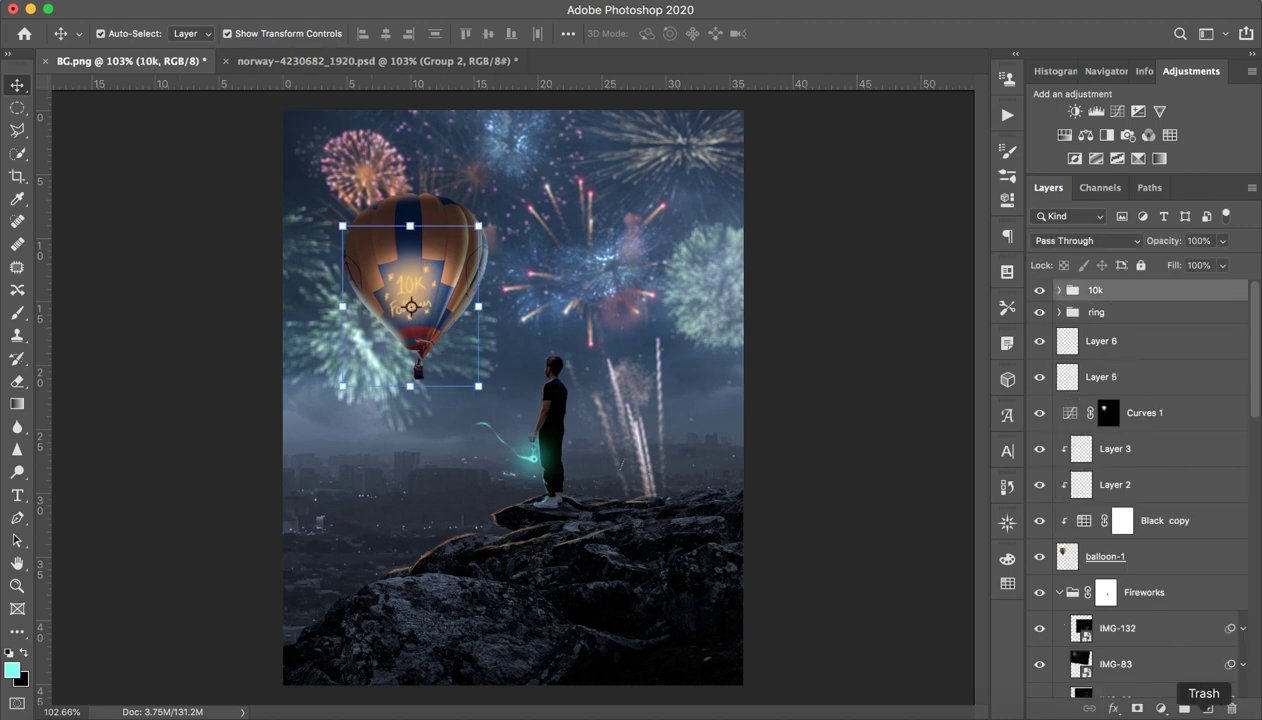
pyautogui.click(1207, 708)
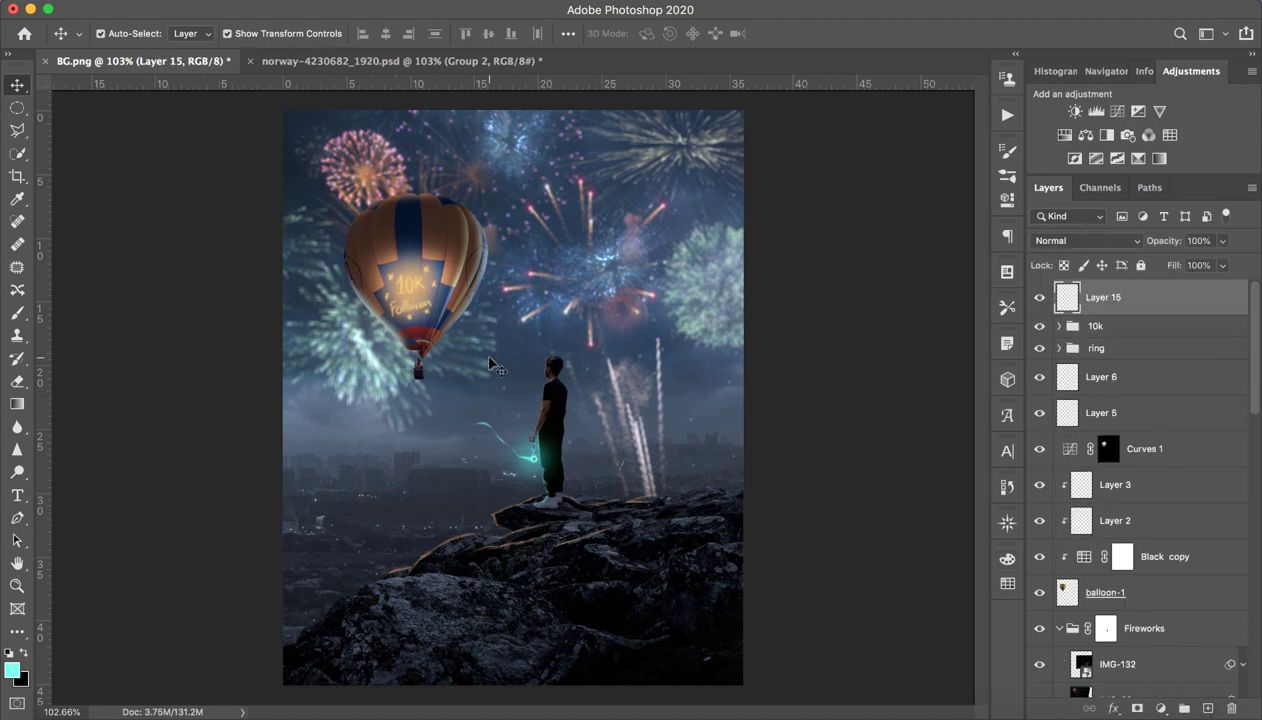
pyautogui.press('x')
pyautogui.moveTo(604, 440); pyautogui.dragTo(608, 387)
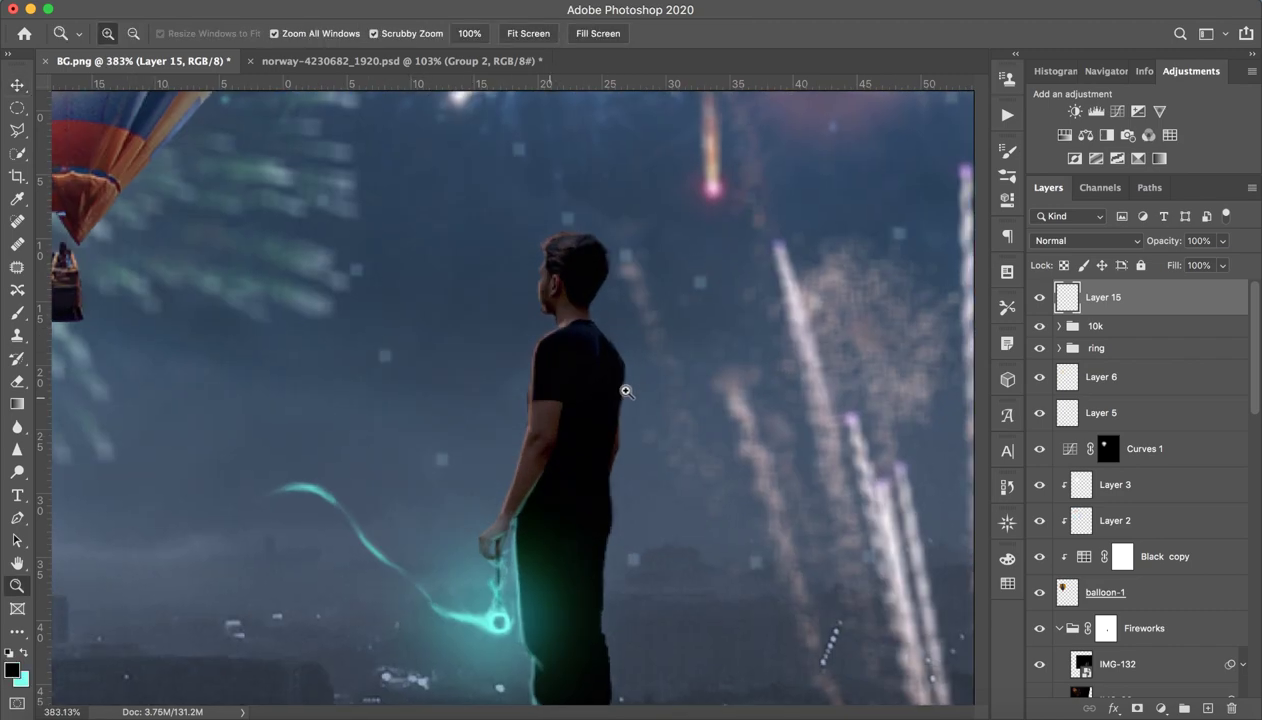
pyautogui.press('b')
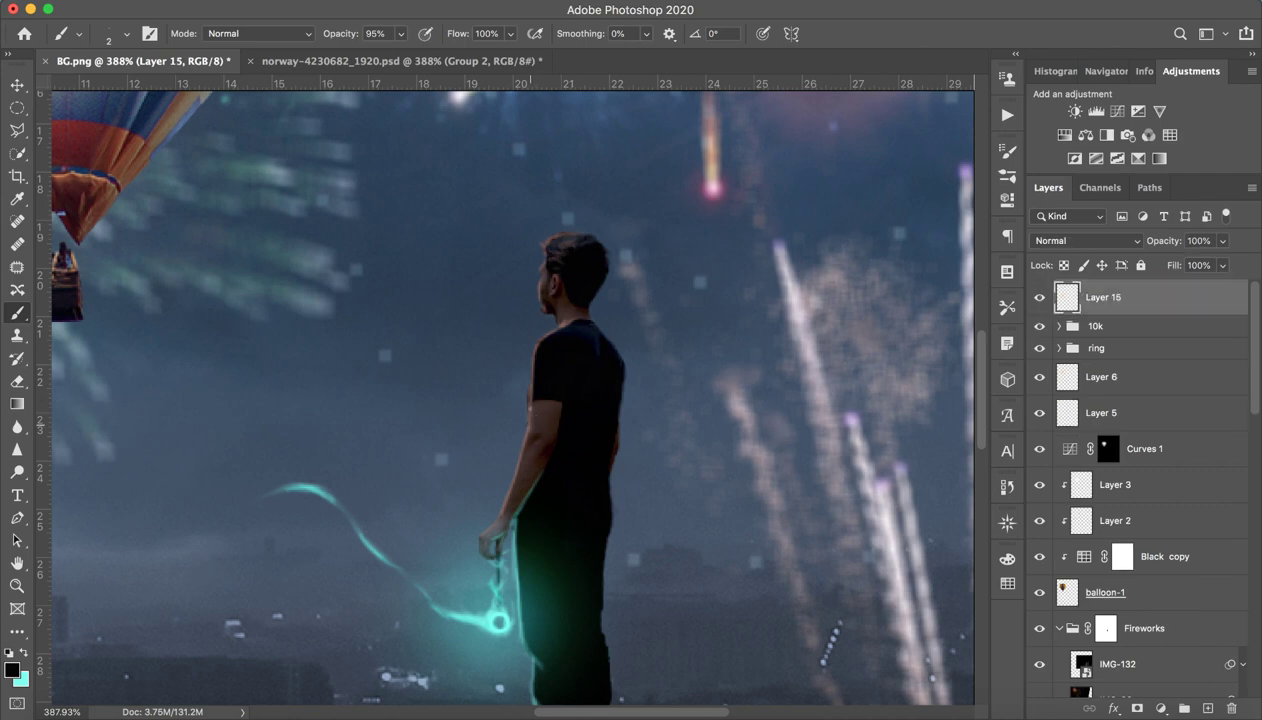
pyautogui.moveTo(534, 420); pyautogui.dragTo(546, 398)
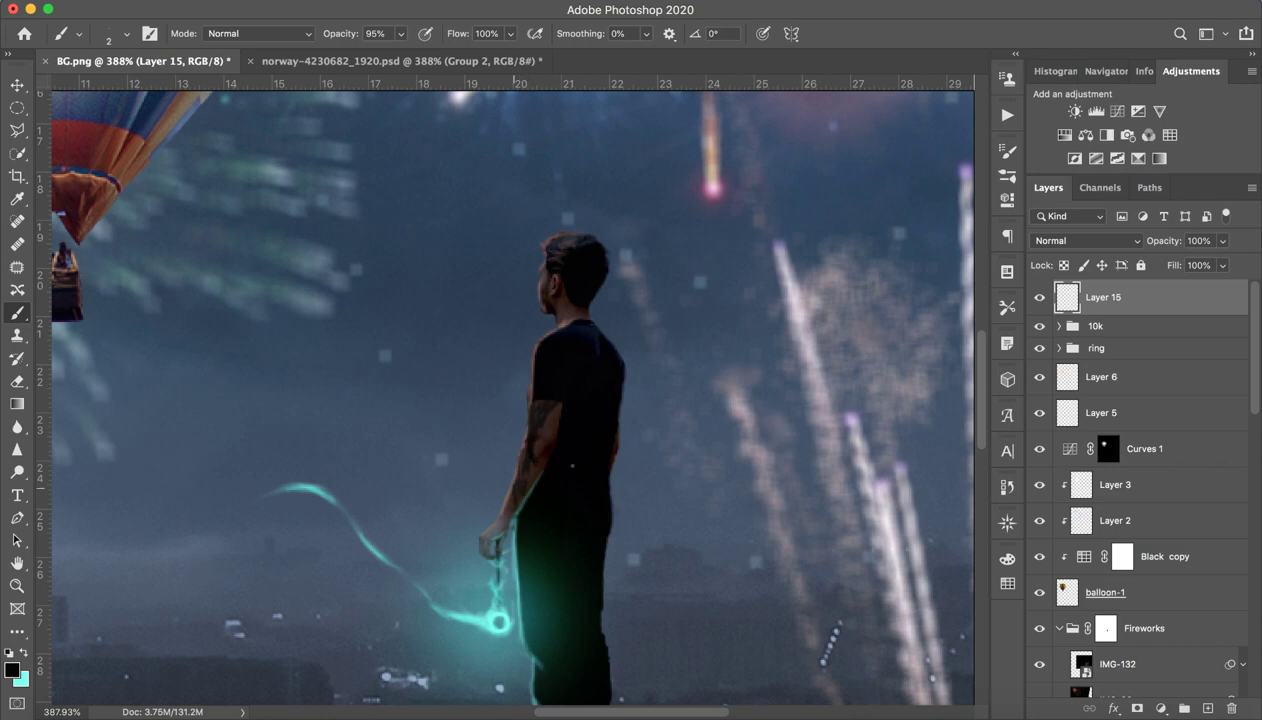
pyautogui.moveTo(730, 445); pyautogui.dragTo(630, 445)
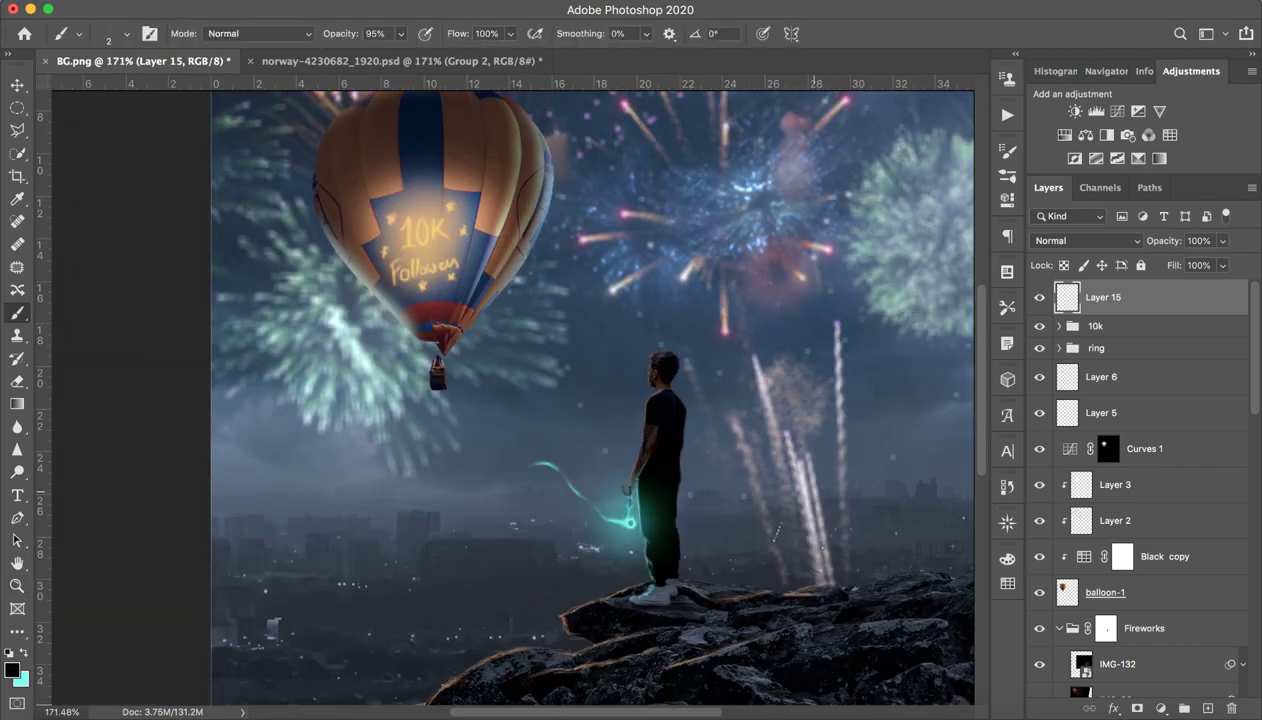
pyautogui.click(1231, 708)
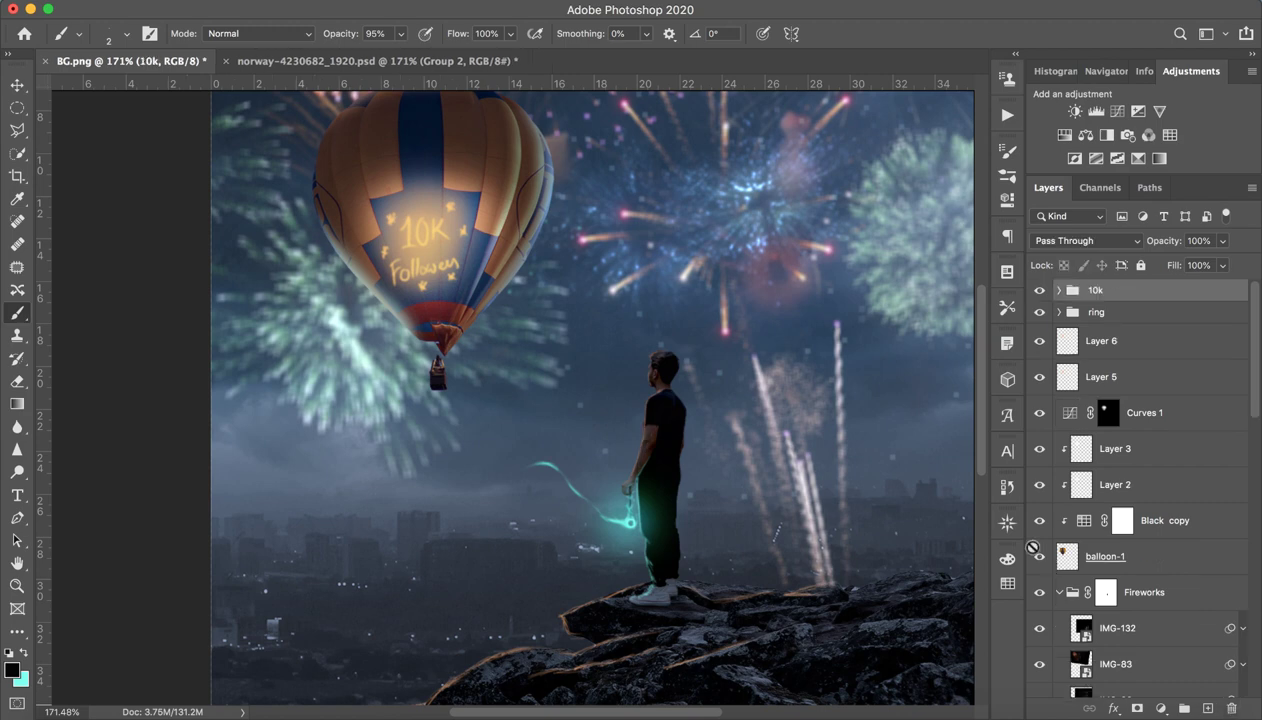
# Step: In the norway document, compare the scene with Layer 27 and the FG glow layer shown and hidden
pyautogui.click(511, 63)
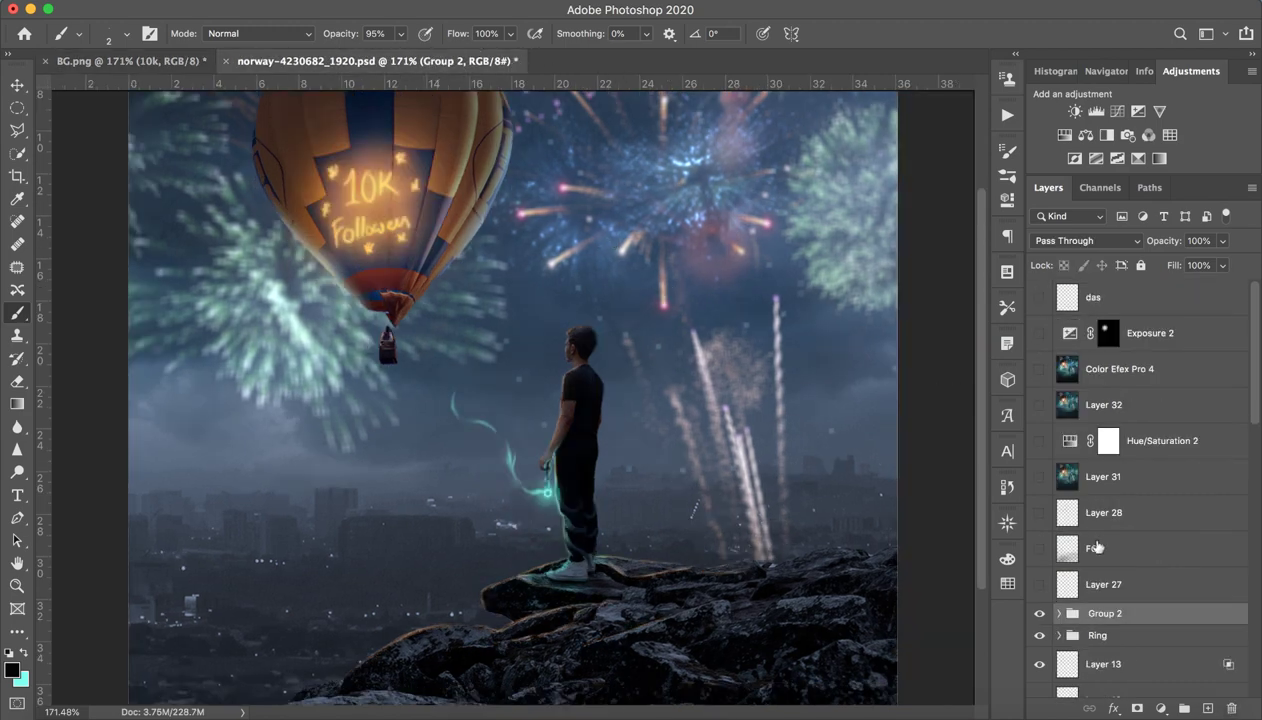
pyautogui.click(1040, 585)
pyautogui.click(1040, 587)
pyautogui.click(1039, 550)
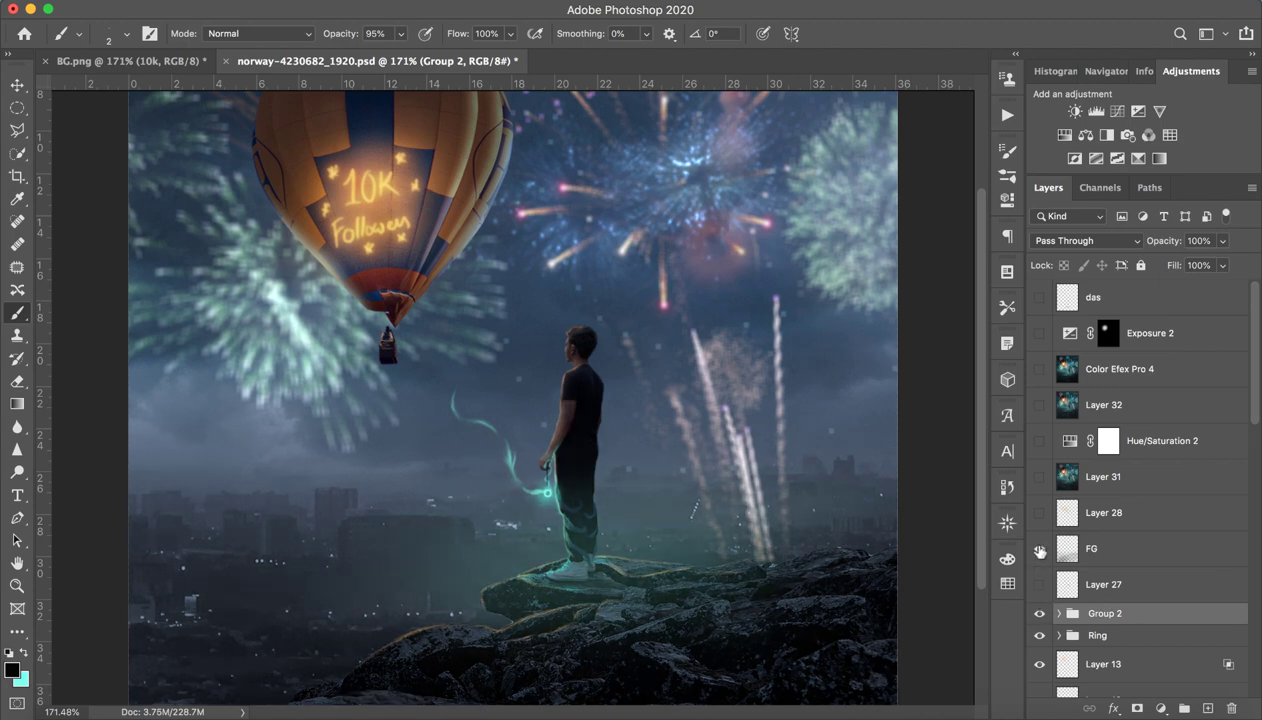
pyautogui.click(1039, 550)
pyautogui.press('z')
pyautogui.moveTo(803, 529); pyautogui.dragTo(715, 532)
pyautogui.press('b')
pyautogui.click(1039, 549)
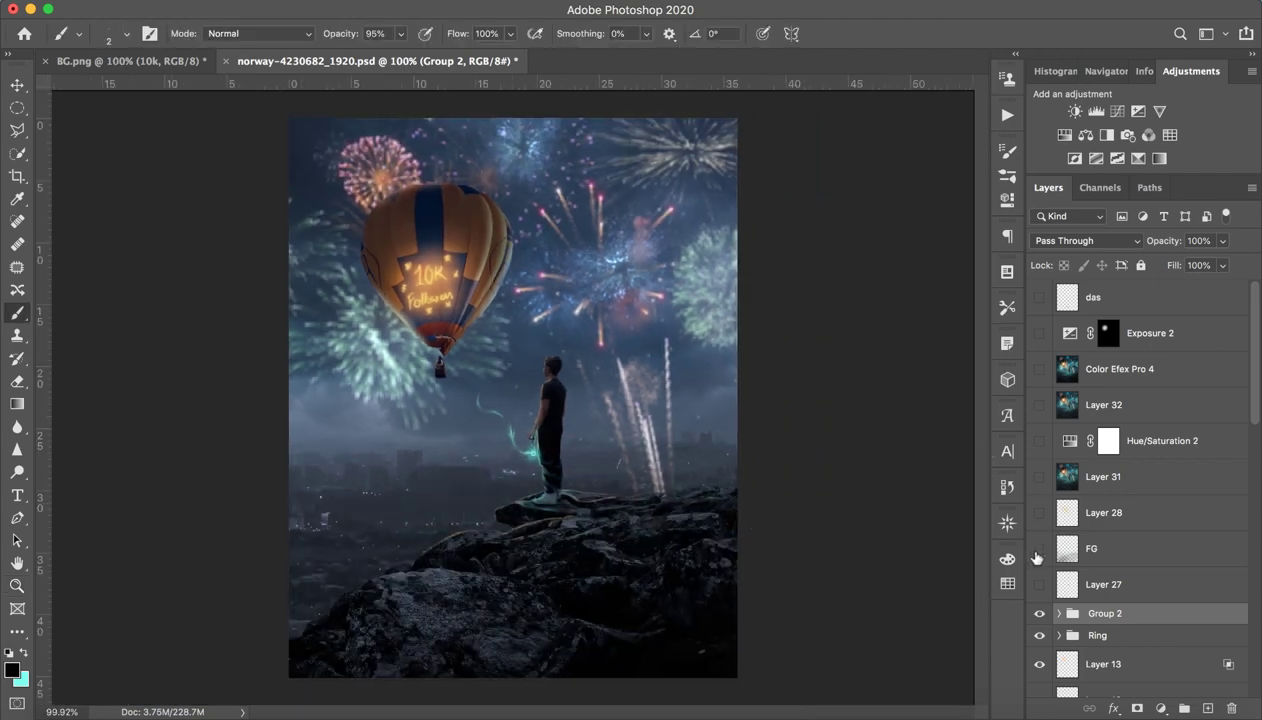
# Step: Copy the FG layer into BG.png and position it over the rocks at the bottom
pyautogui.moveTo(1115, 550); pyautogui.dragTo(375, 183)
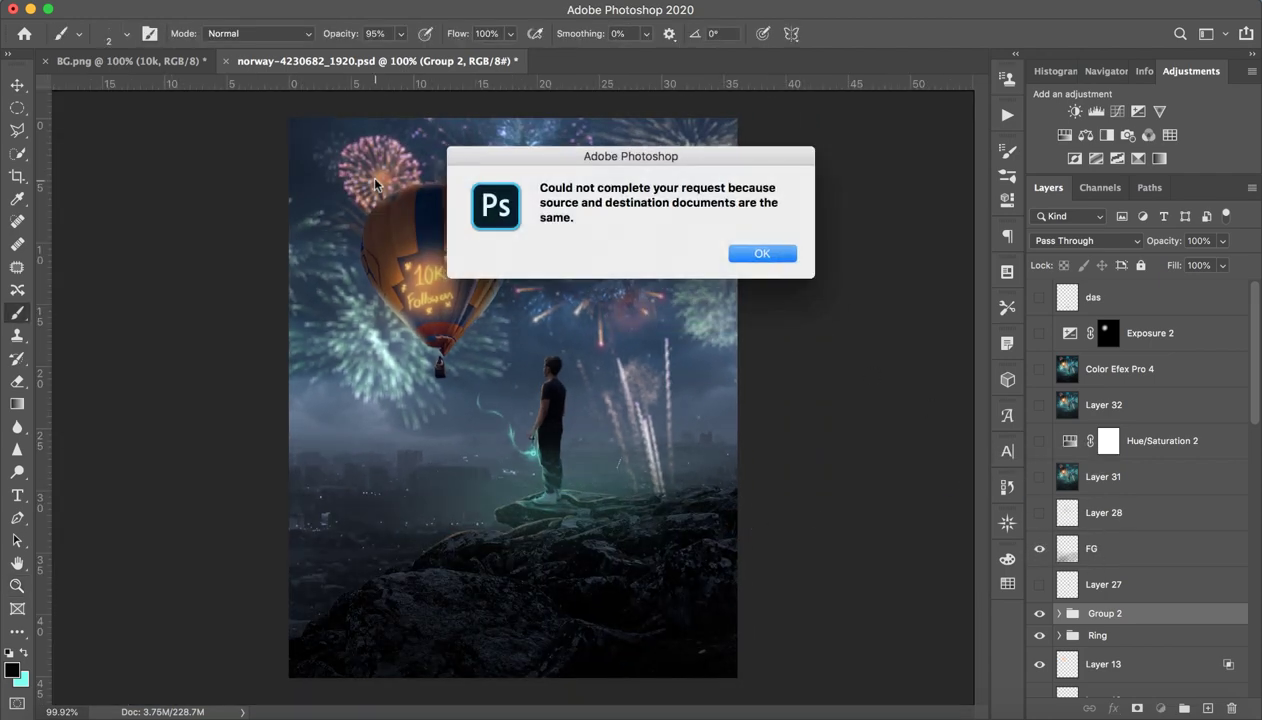
pyautogui.click(760, 254)
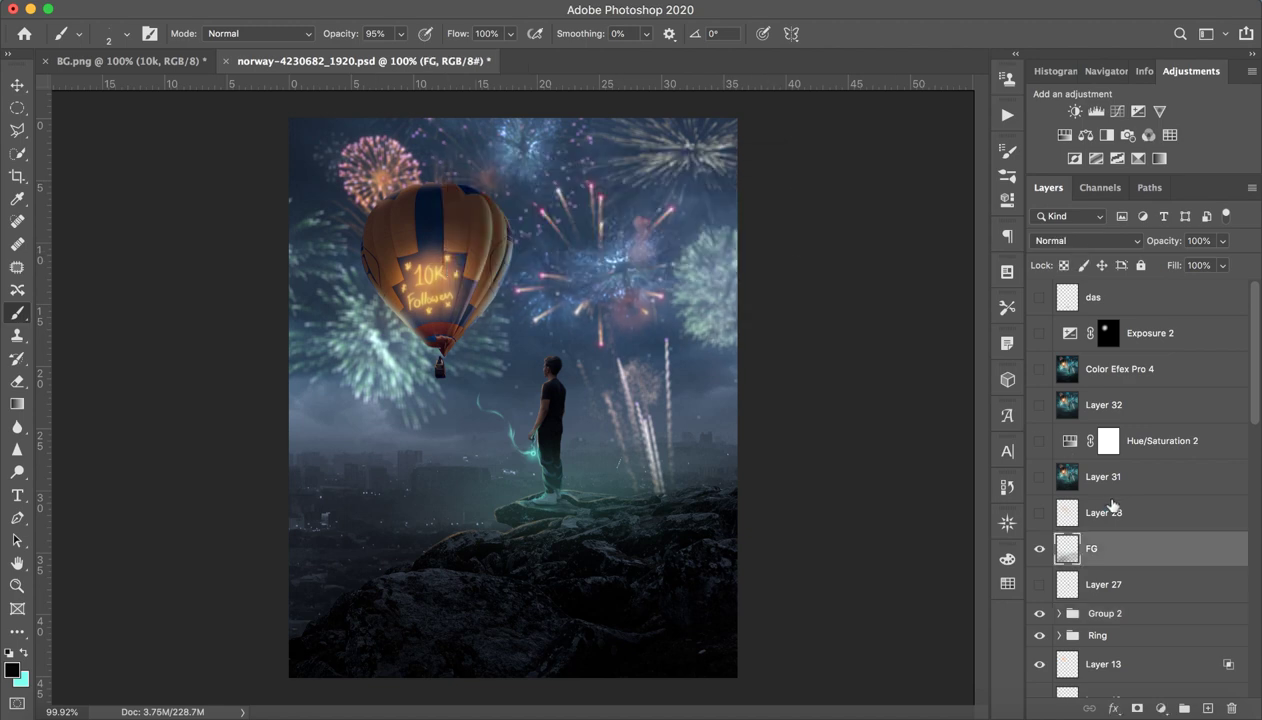
pyautogui.moveTo(1127, 548); pyautogui.dragTo(168, 64)
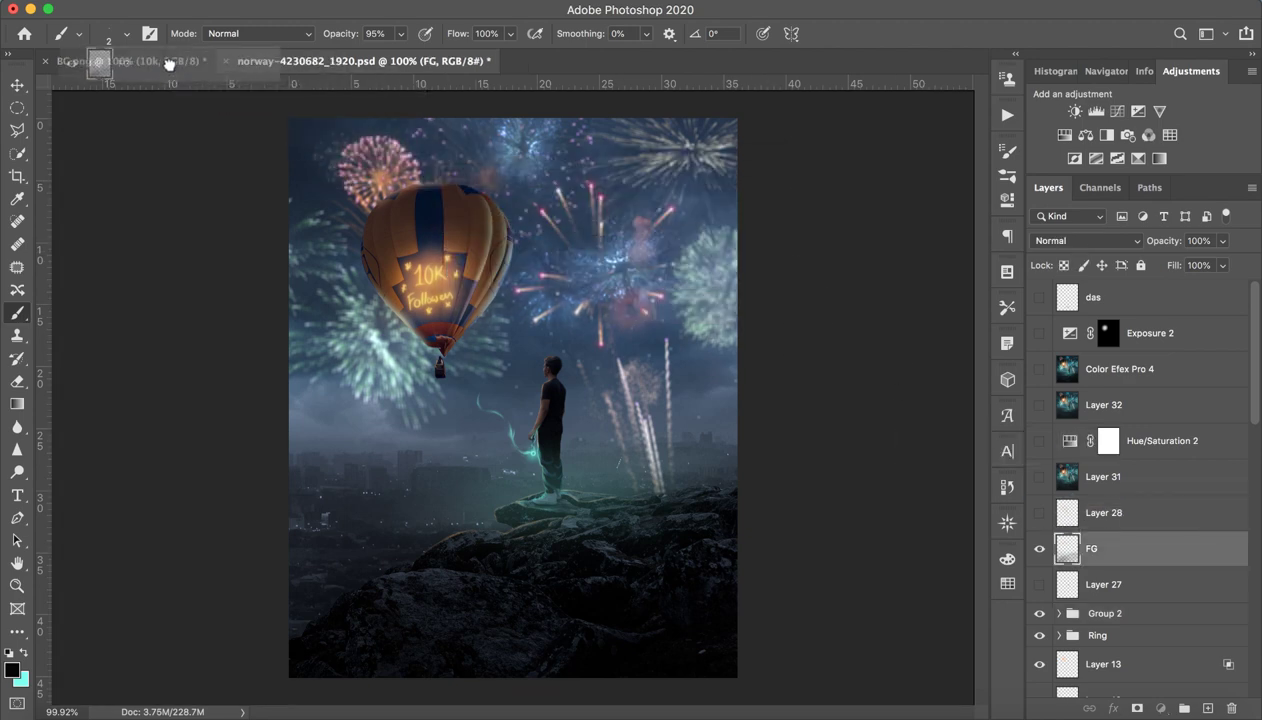
pyautogui.moveTo(168, 64); pyautogui.dragTo(585, 495)
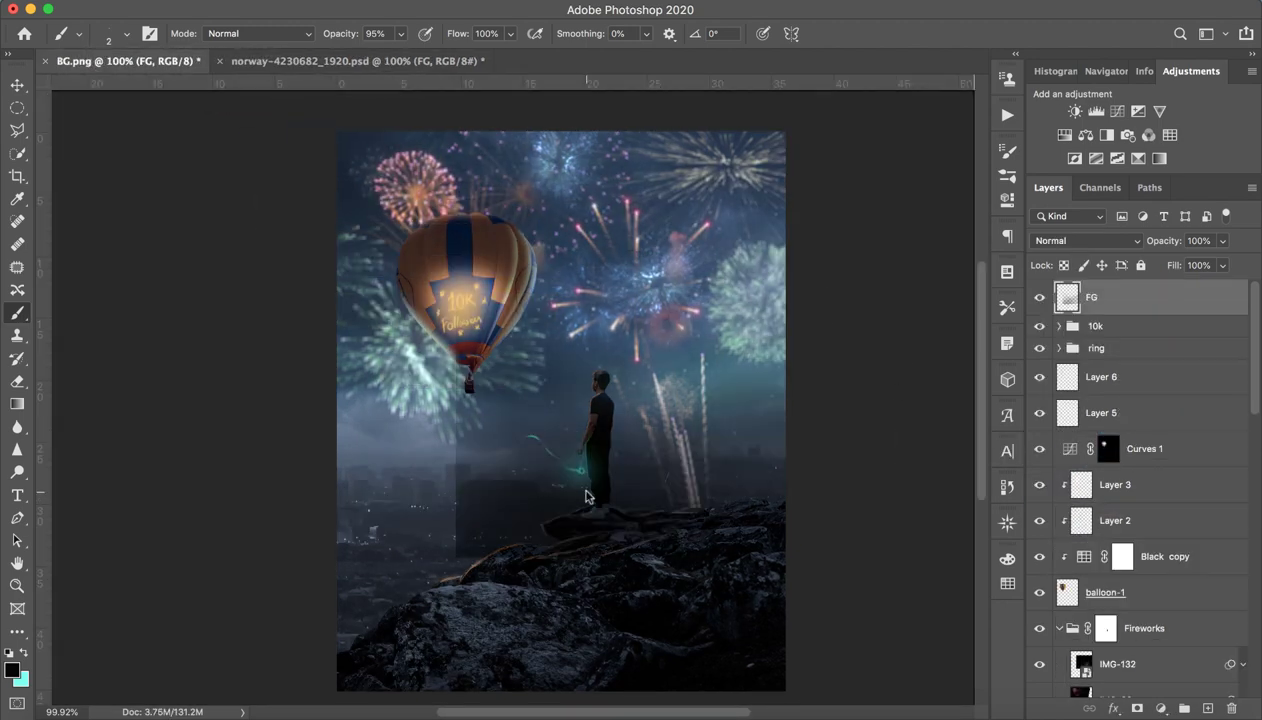
pyautogui.press('v')
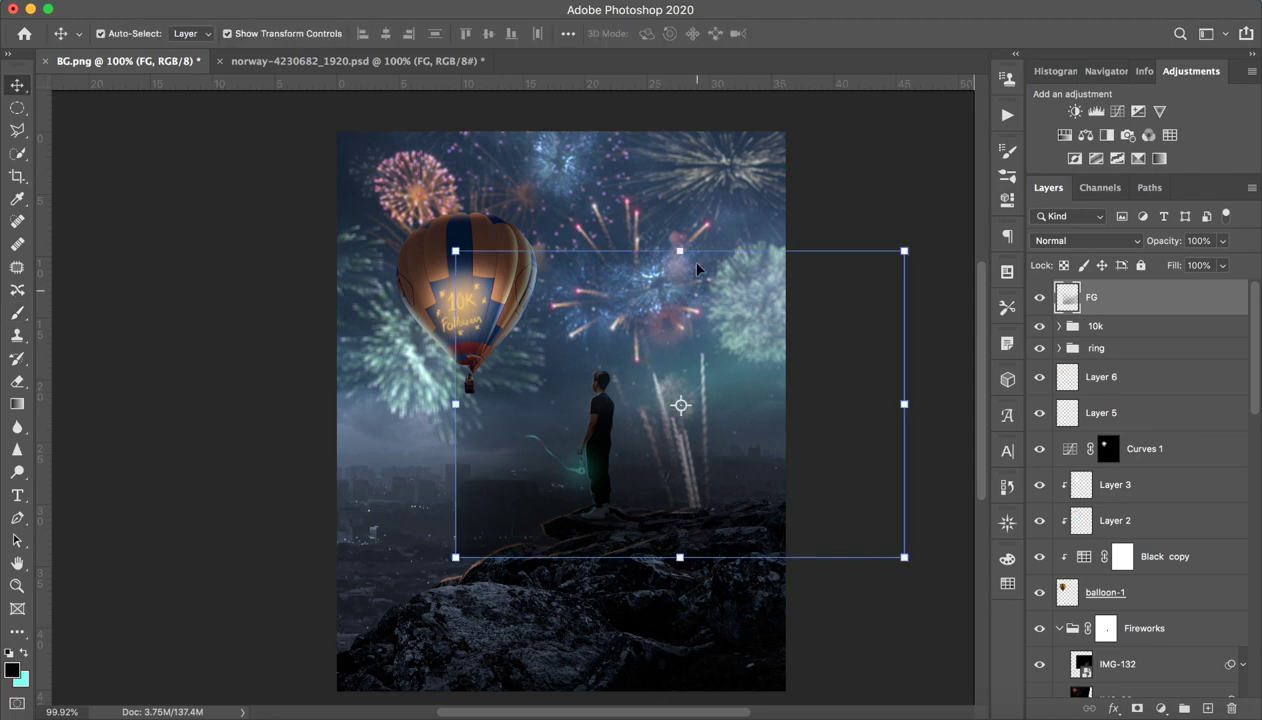
pyautogui.hotkey('ctrl', 't')
pyautogui.moveTo(736, 468)
pyautogui.mouseDown()
pyautogui.moveTo(618, 626)
pyautogui.moveTo(616, 598)
pyautogui.mouseUp()
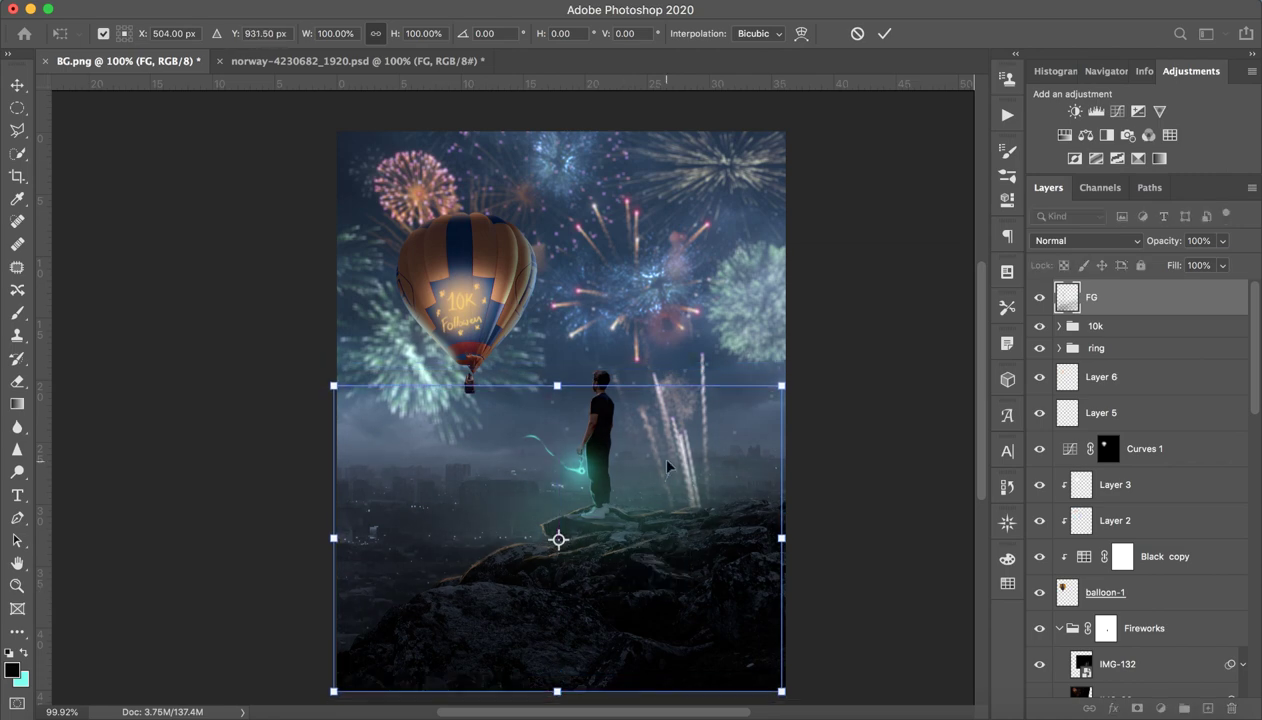
pyautogui.click(880, 36)
pyautogui.click(866, 262)
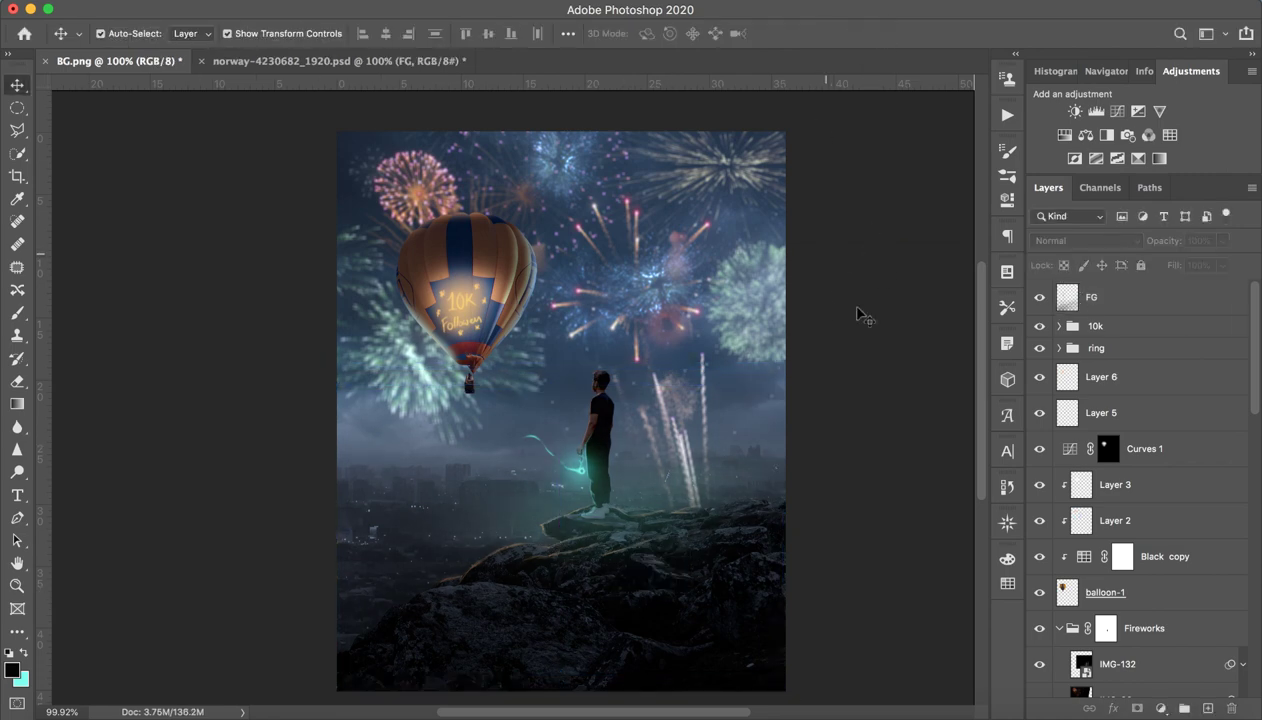
# Step: Quick Export the FG layer as FG.png
pyautogui.rightClick(1122, 297)
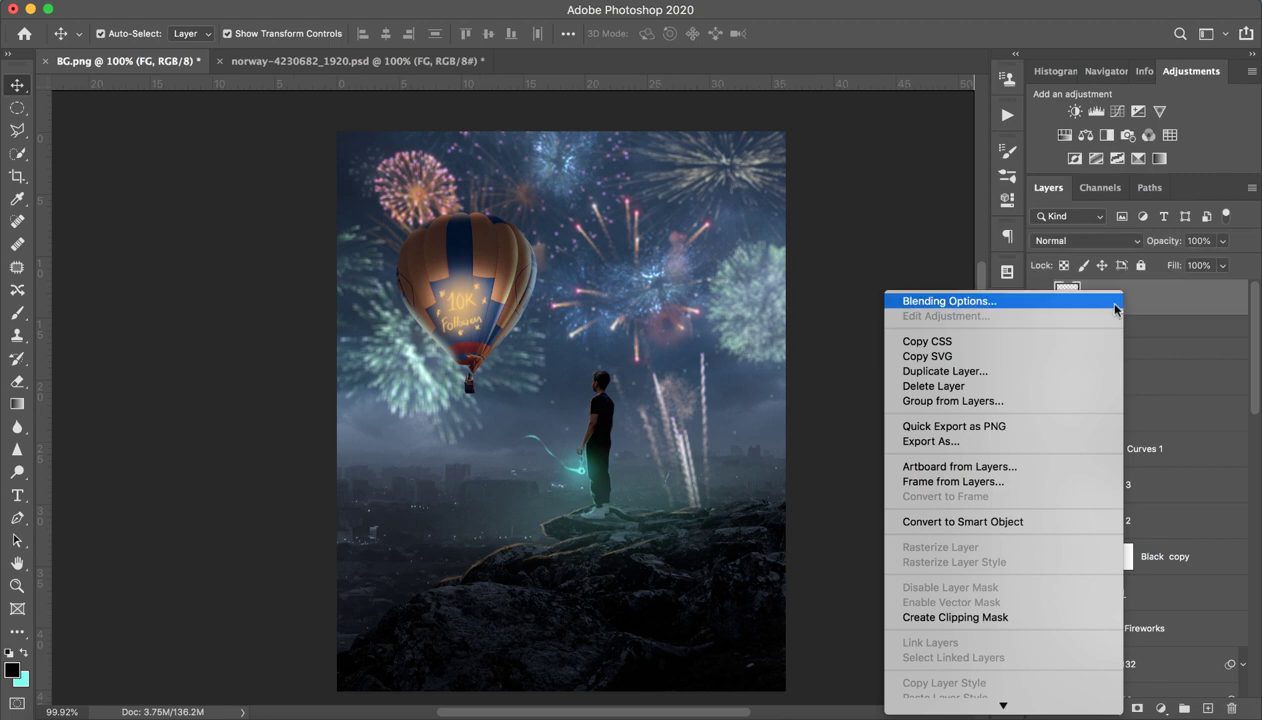
pyautogui.click(1030, 424)
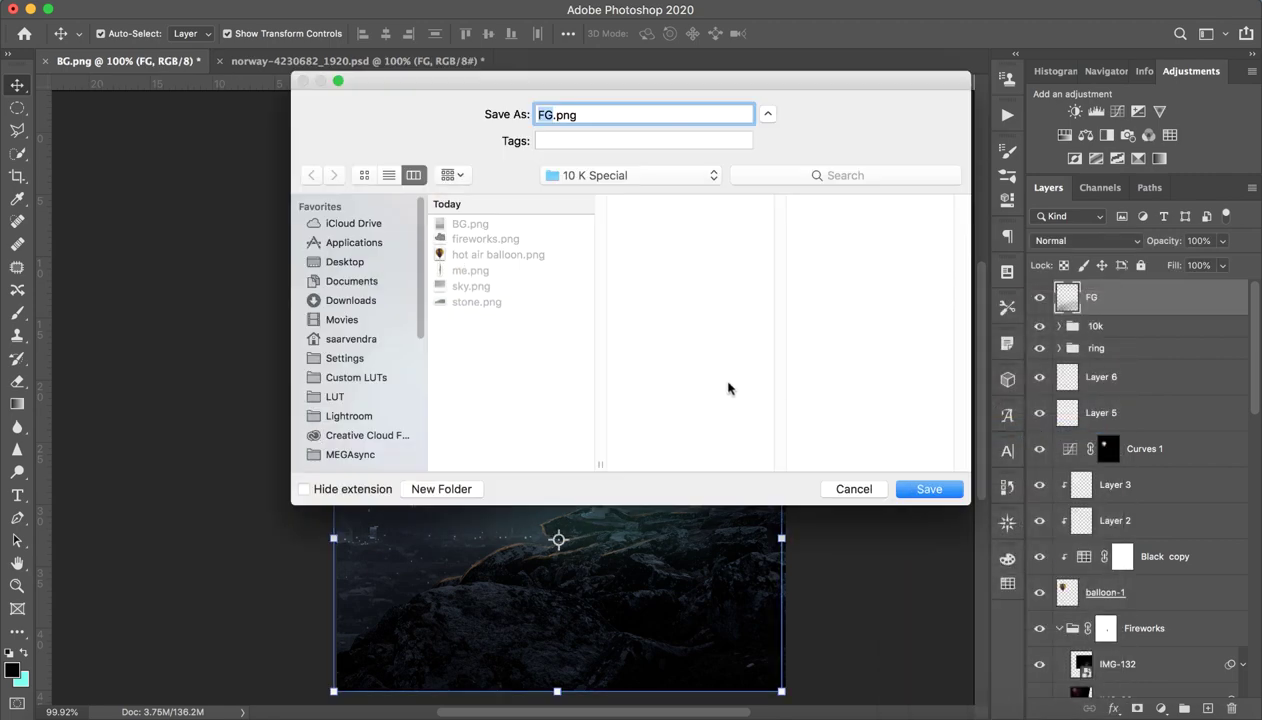
pyautogui.click(930, 492)
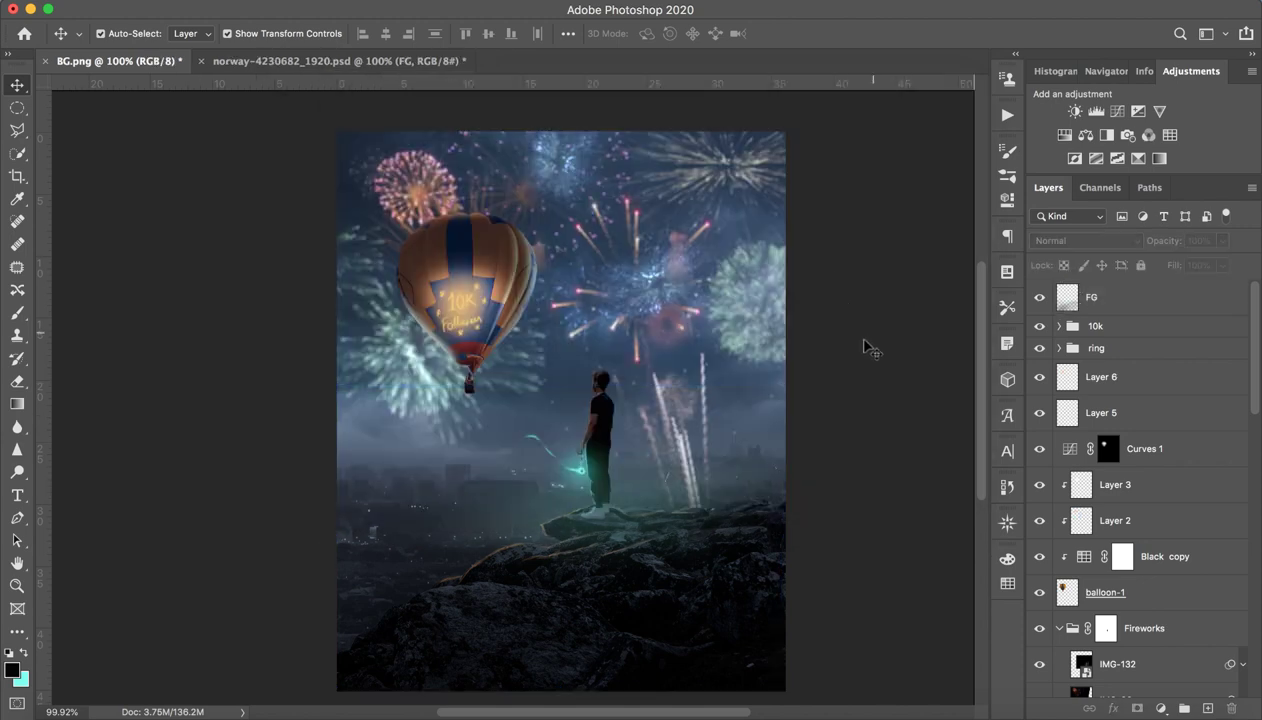
# Step: Nudge FG two pixels right, then return to the norway document
pyautogui.click(1084, 302)
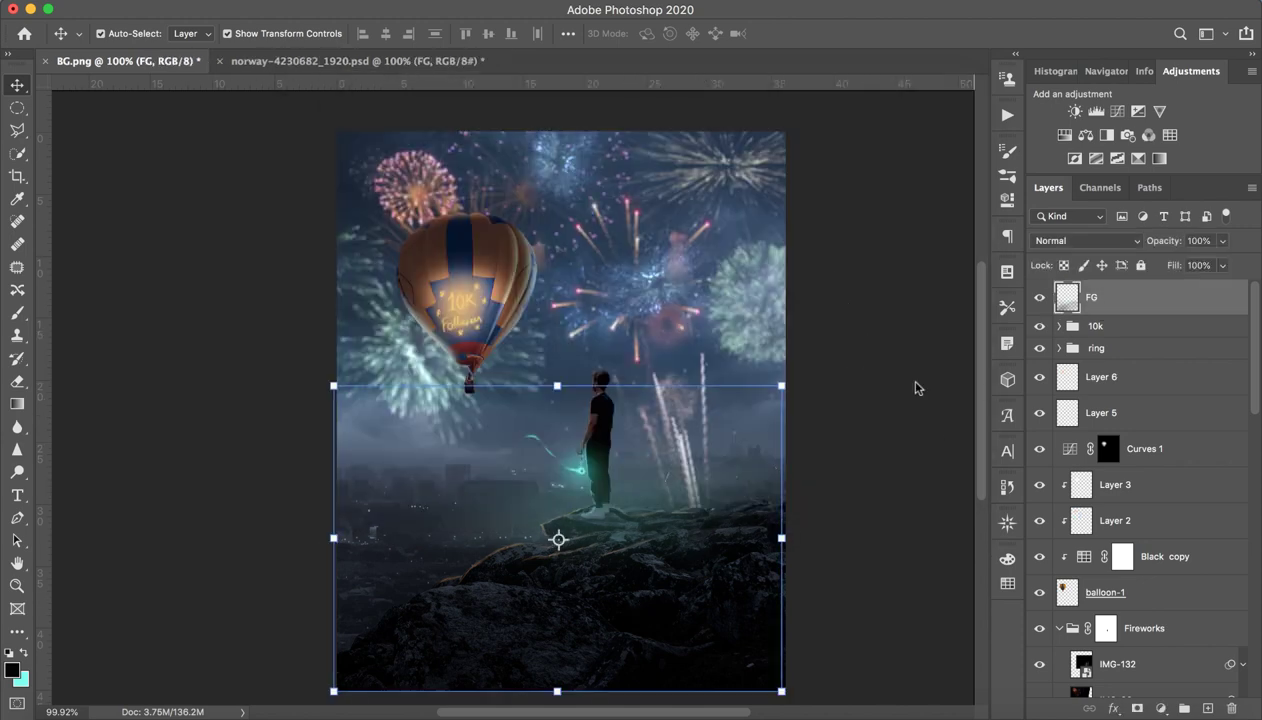
pyautogui.press('Right')
pyautogui.press('Right')
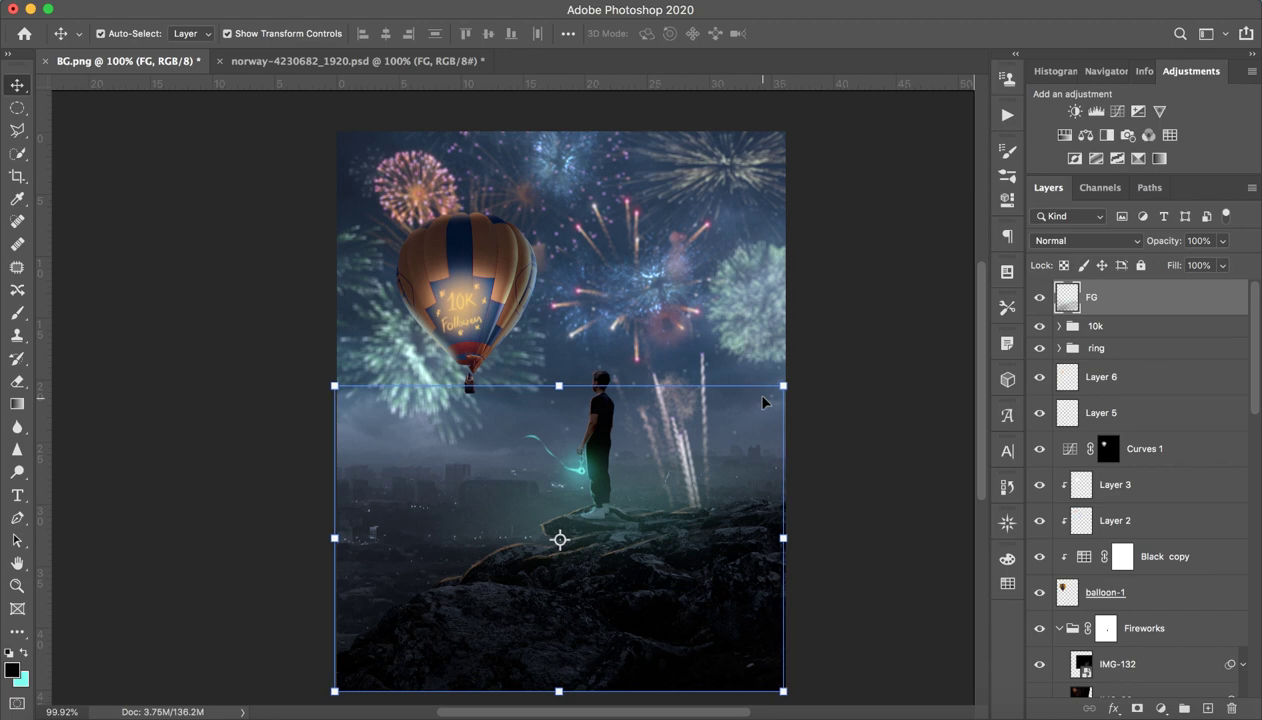
pyautogui.press('Right')
pyautogui.press('Right')
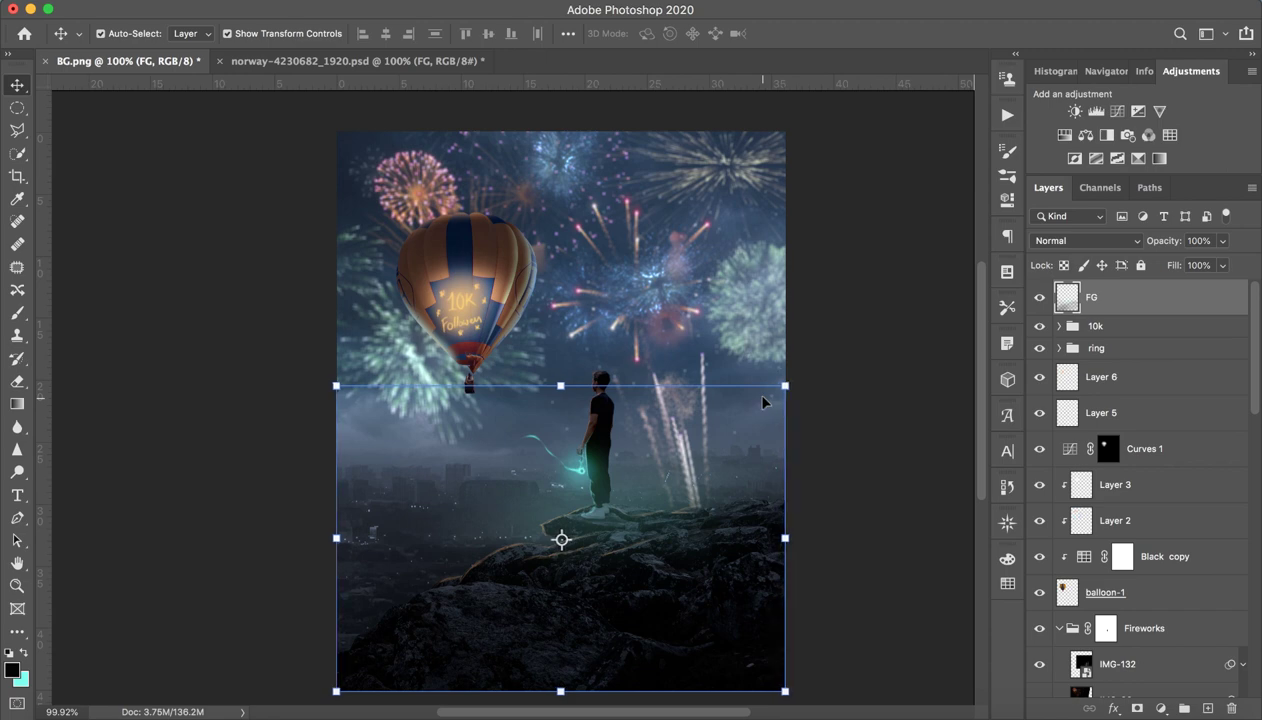
pyautogui.click(880, 513)
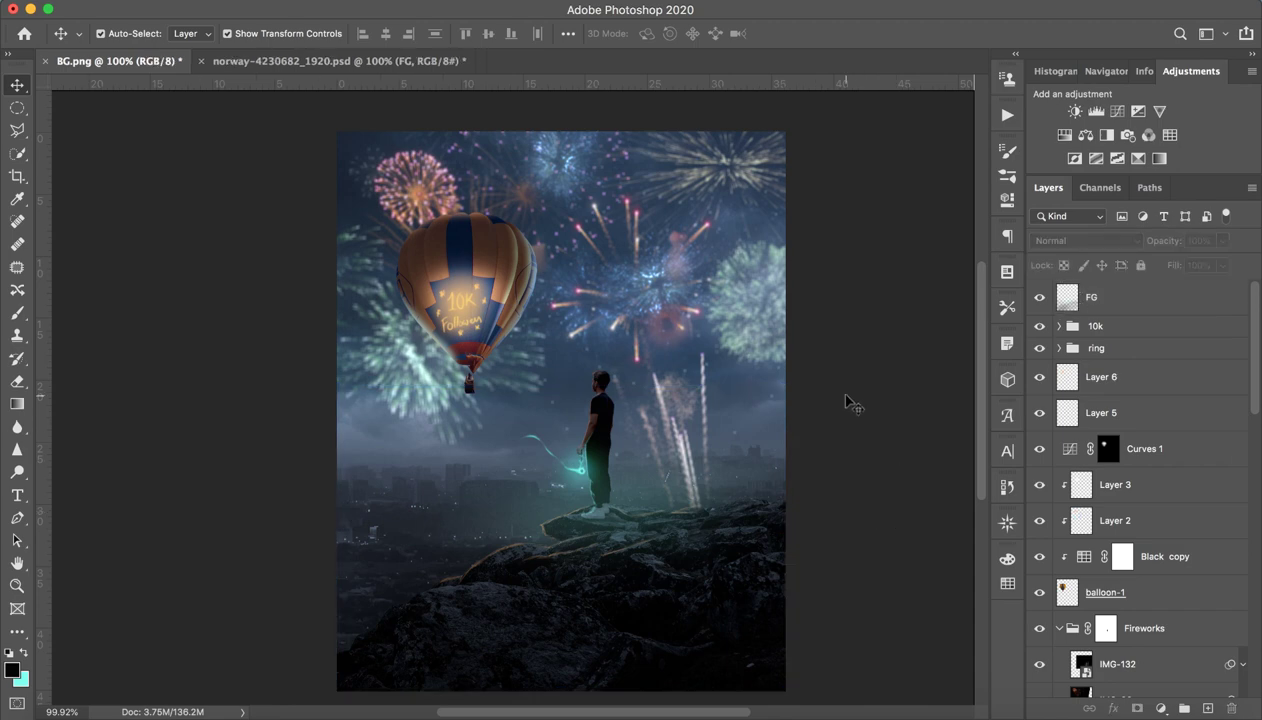
pyautogui.click(318, 60)
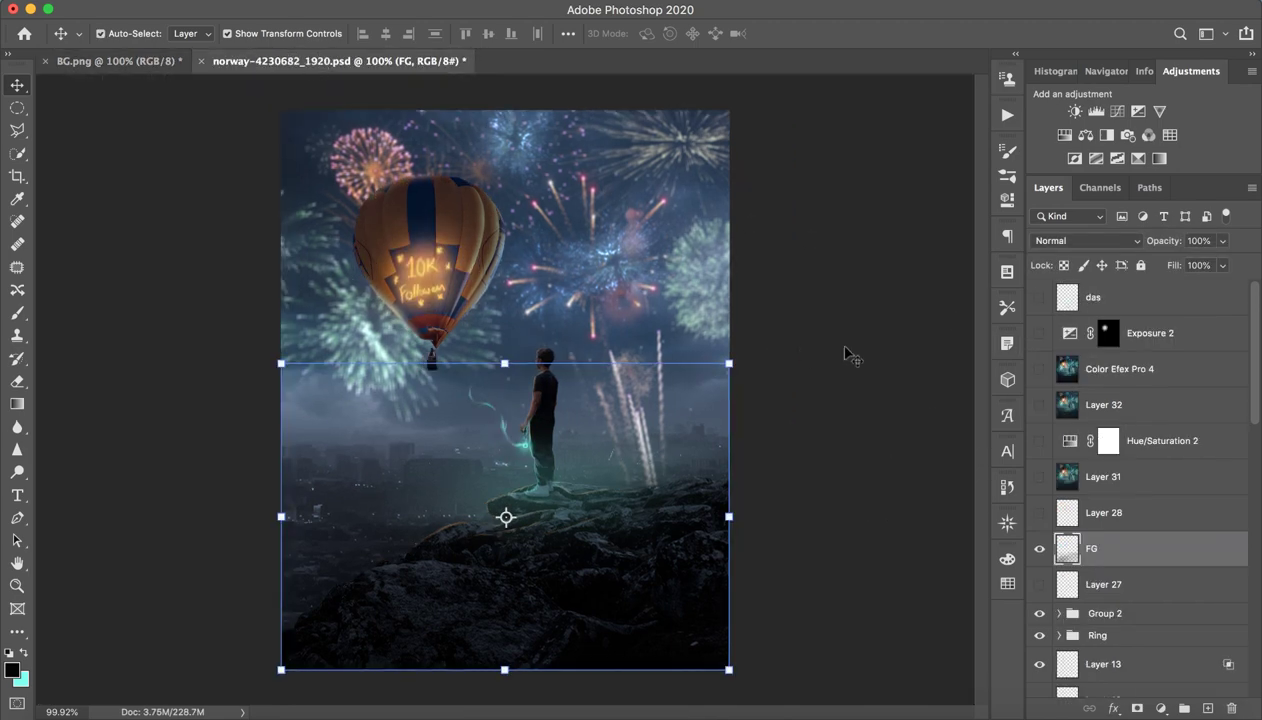
# Step: Check Layer 28's Screen blending, switch the layer on, and go back to BG.png
pyautogui.click(1090, 510)
pyautogui.doubleClick(1029, 514)
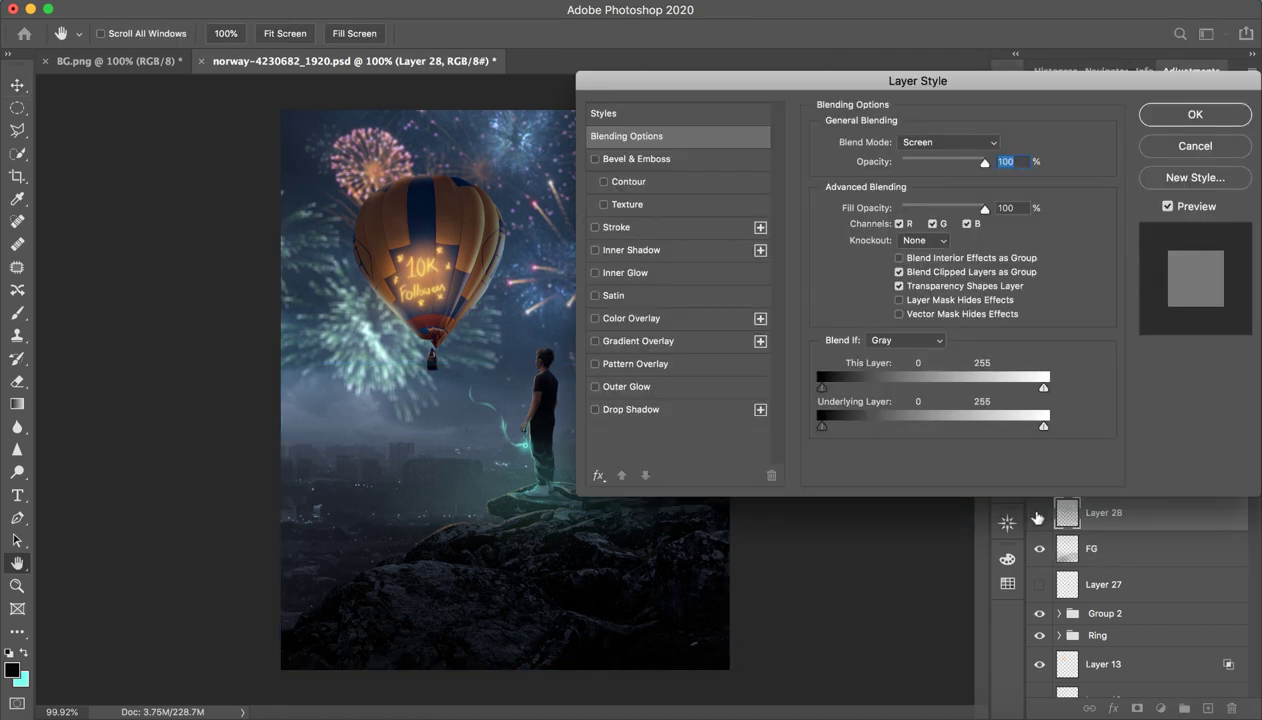
pyautogui.press('Return')
pyautogui.press('v')
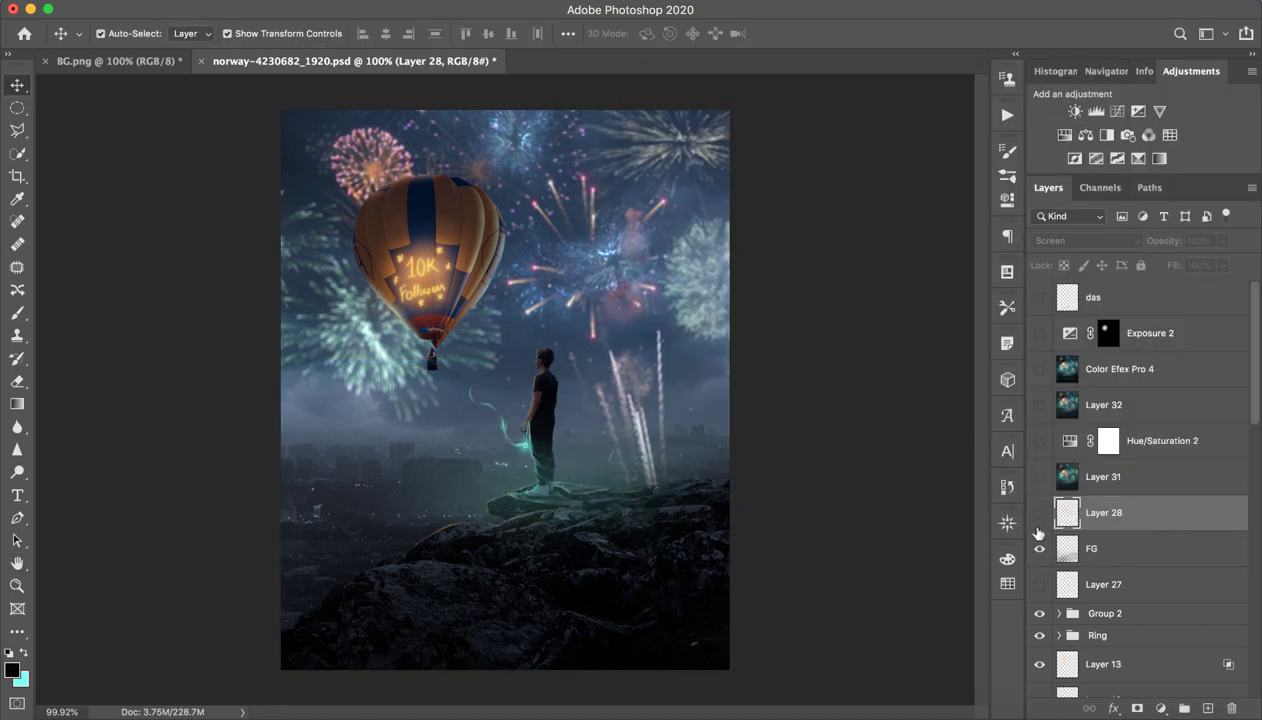
pyautogui.click(1040, 514)
pyautogui.click(1040, 514)
pyautogui.click(1040, 514)
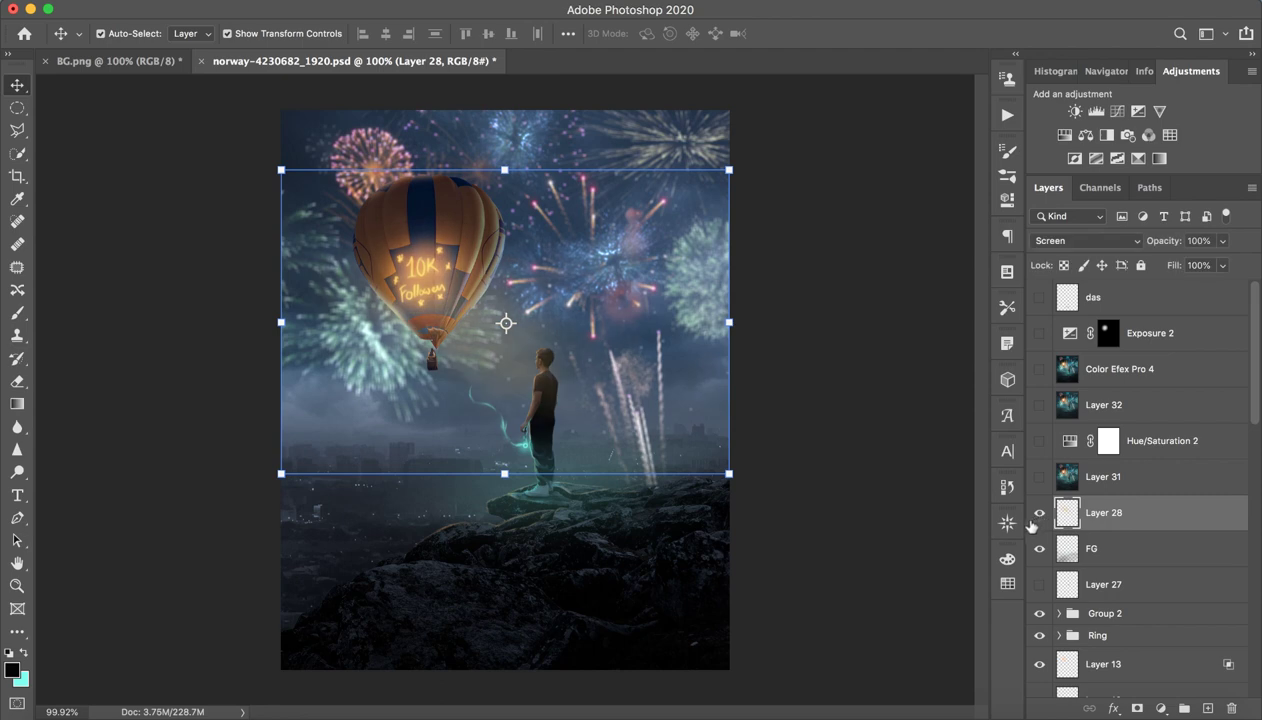
pyautogui.click(1040, 514)
pyautogui.click(837, 515)
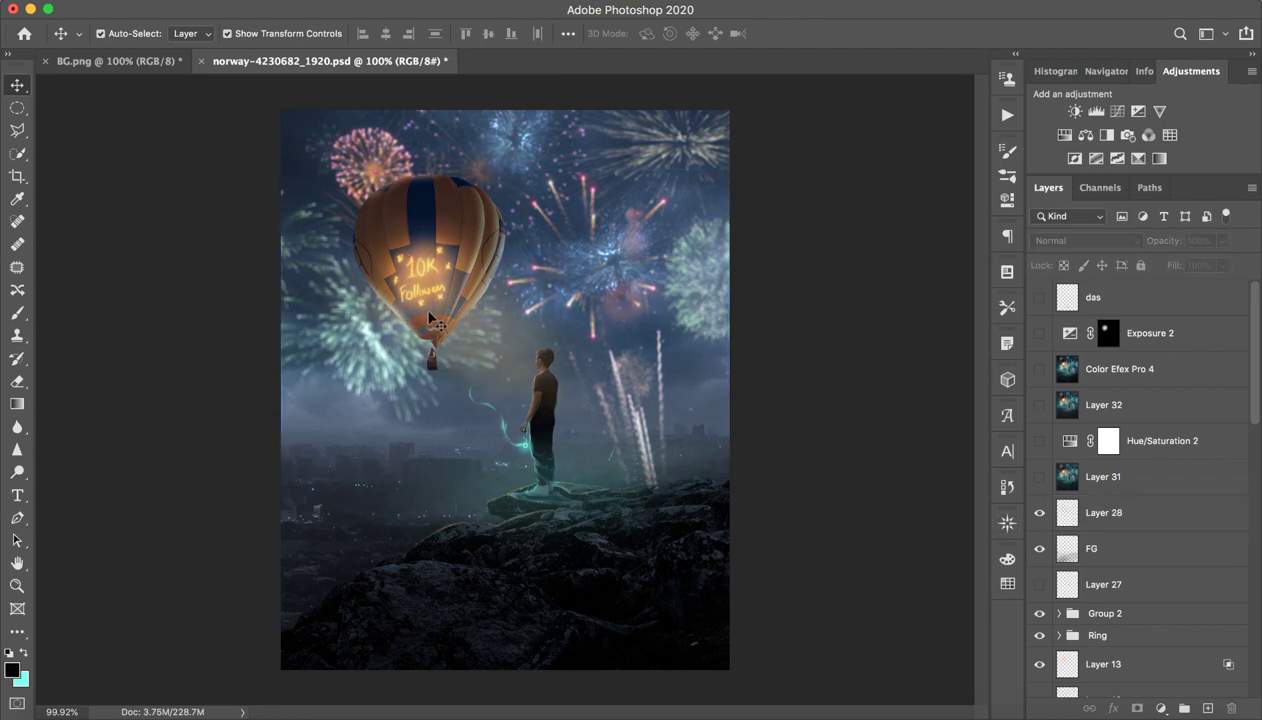
pyautogui.click(155, 63)
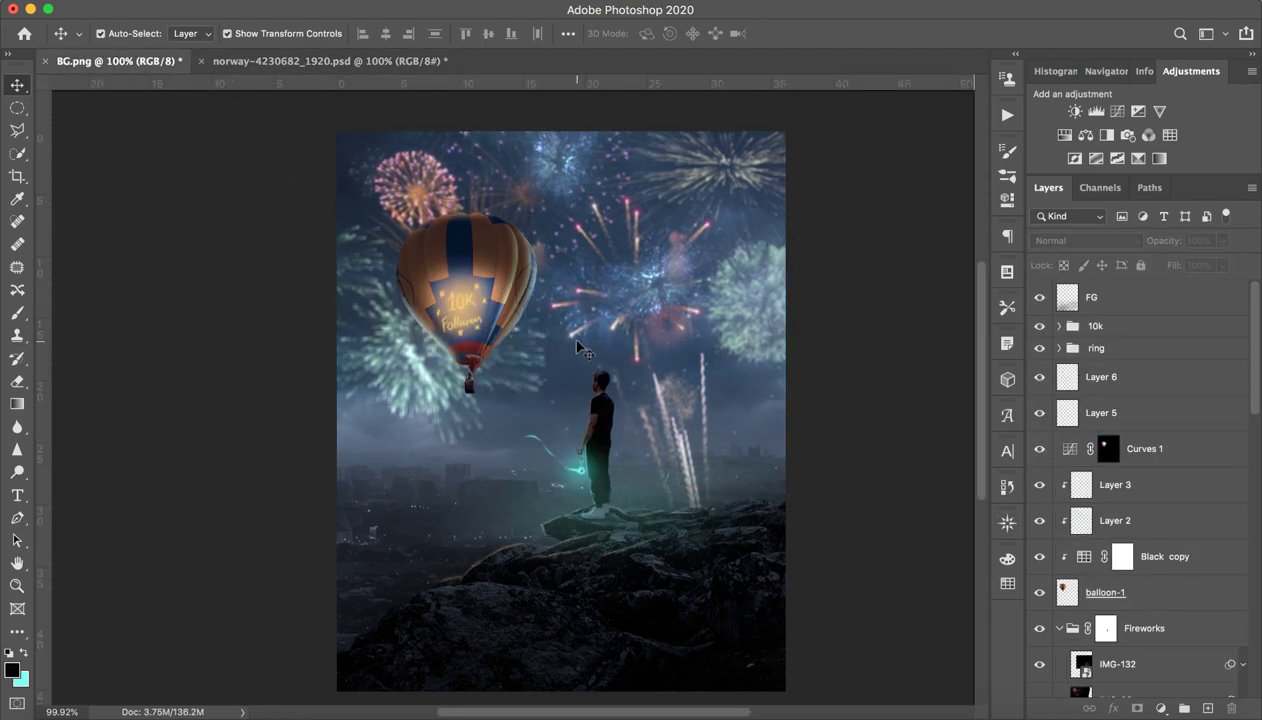
# Step: Add a new layer above FG and set a 239 px brush to the balloon's orange
pyautogui.hotkey('ctrl', 'r')
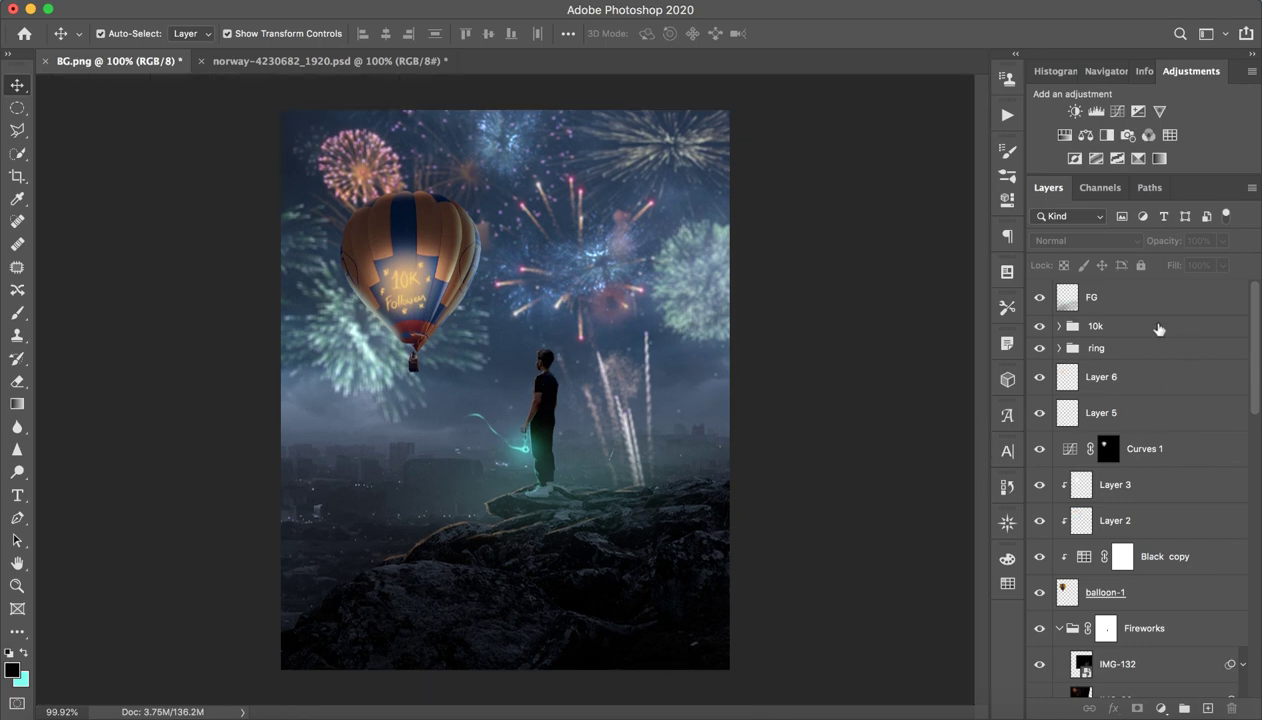
pyautogui.click(1133, 300)
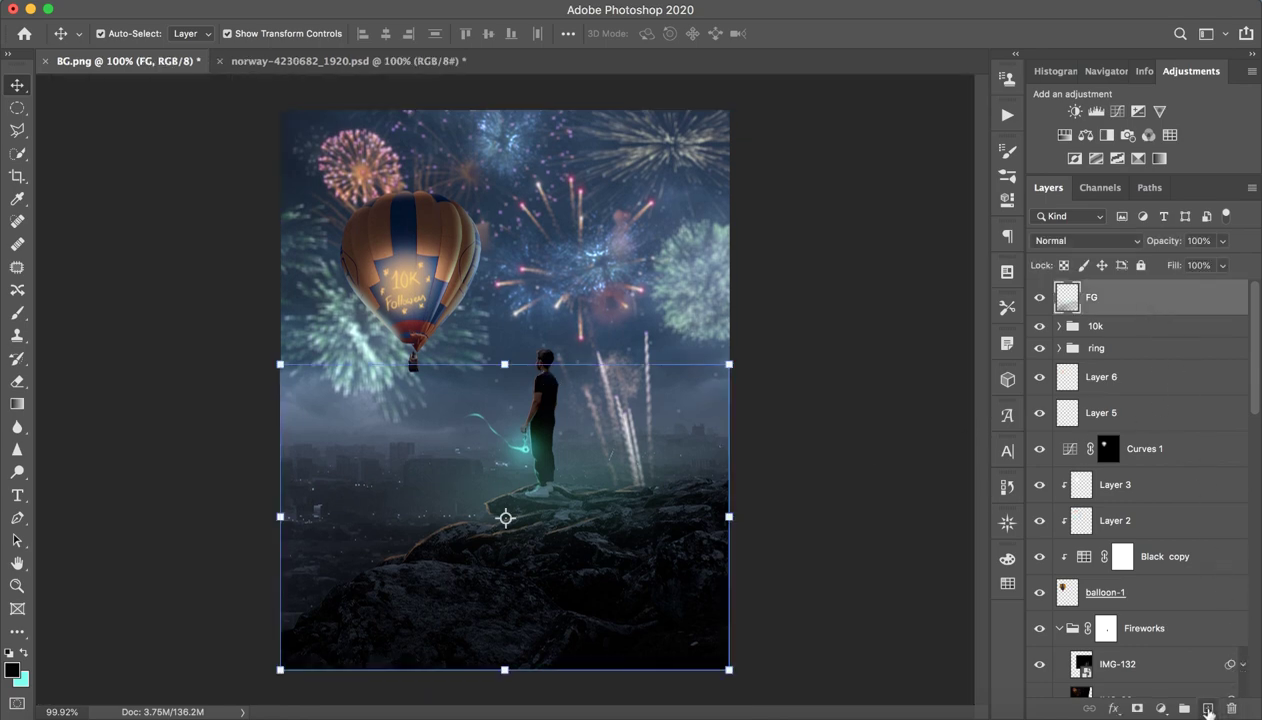
pyautogui.click(1207, 708)
pyautogui.press('b')
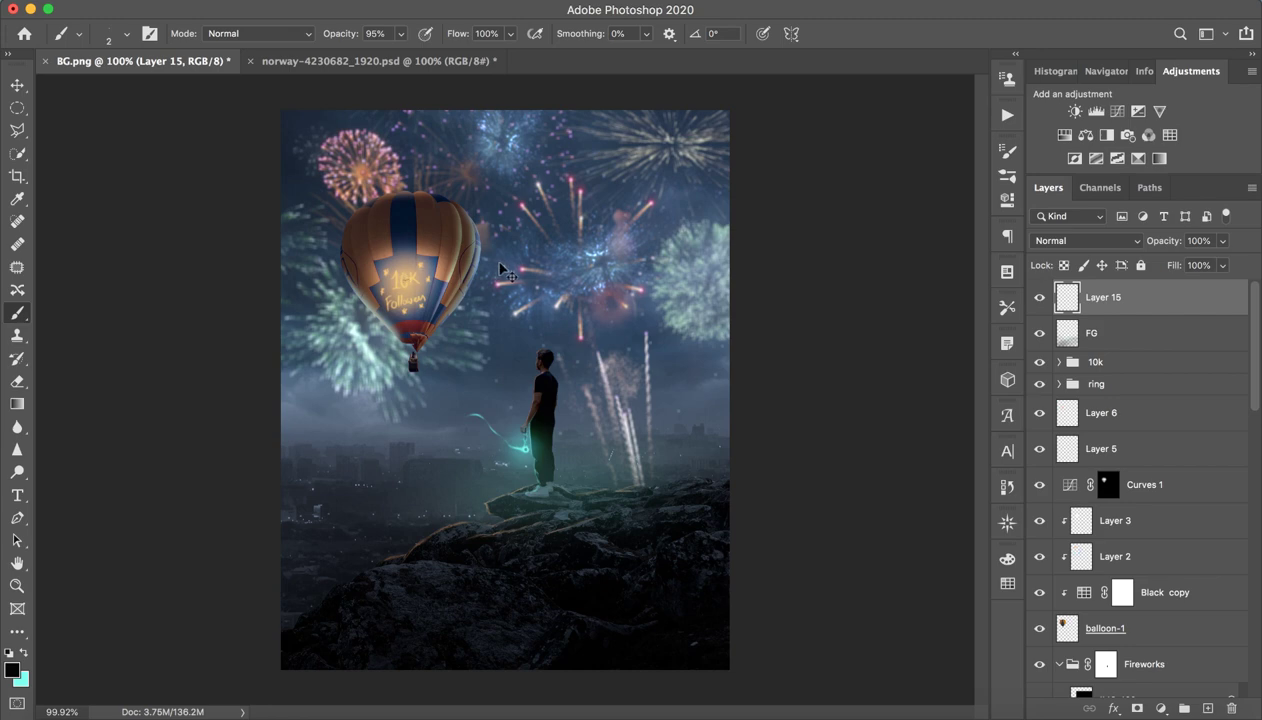
pyautogui.keyDown('alt'); pyautogui.click(410, 277); pyautogui.keyUp('alt')
pyautogui.moveTo(438, 308); pyautogui.dragTo(513, 305)
# Step: Paint an orange light beam from the balloon down toward the man
pyautogui.moveTo(420, 295); pyautogui.dragTo(517, 402)
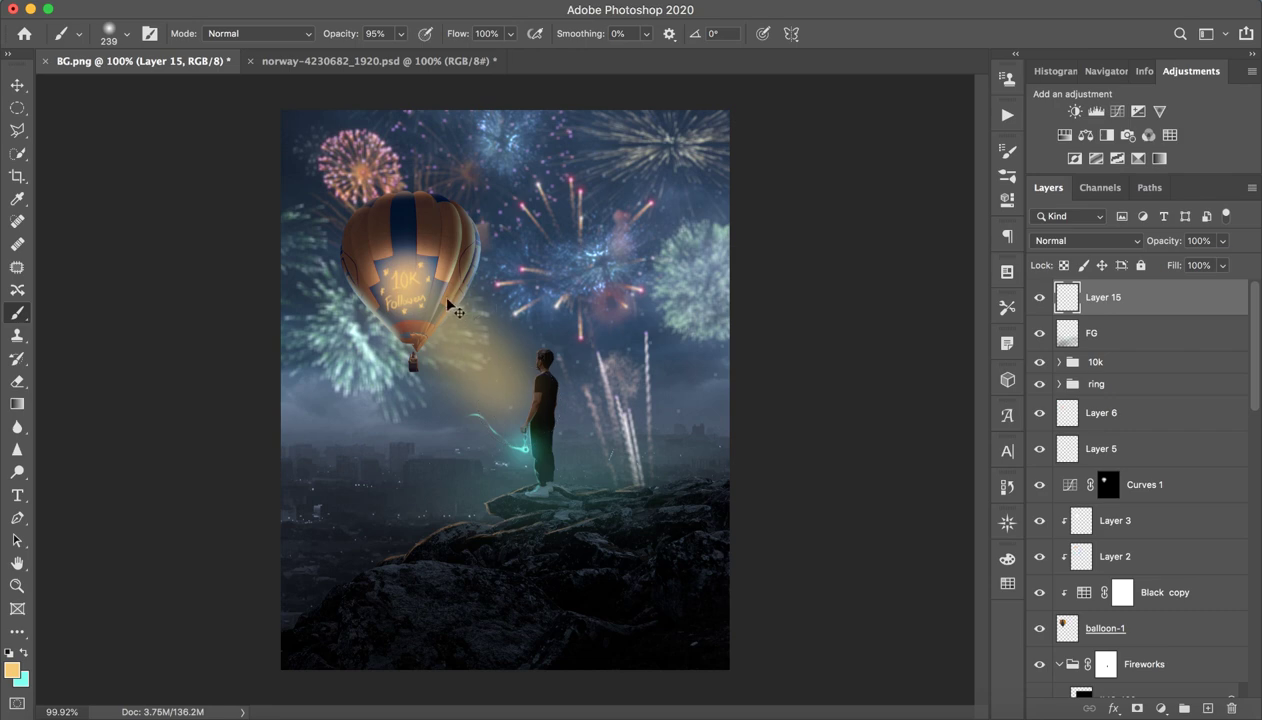
pyautogui.hotkey('ctrl', 'z')
pyautogui.hotkey('ctrl', 'shift', 'z')
pyautogui.hotkey('ctrl', 'z')
pyautogui.hotkey('ctrl', 'shift', 'z')
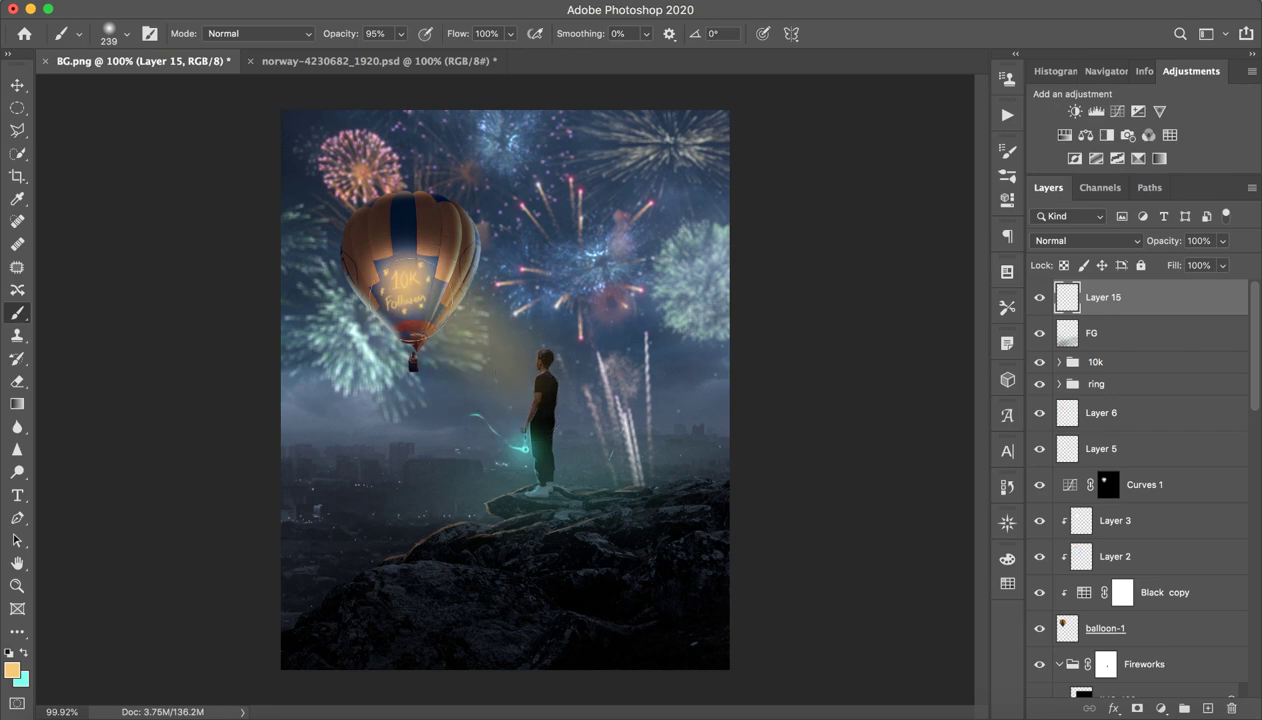
pyautogui.moveTo(405, 312); pyautogui.dragTo(495, 410)
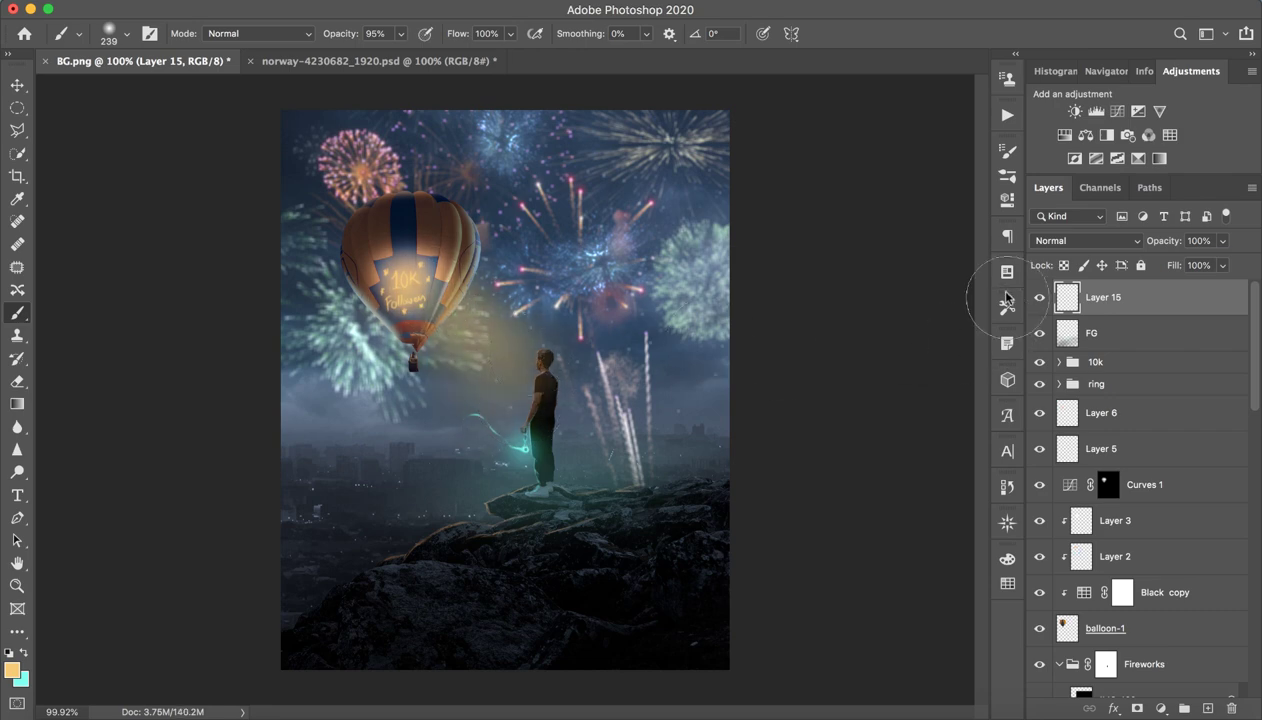
# Step: Set Layer 15 to Pin Light and split its Underlying Layer black slider to 0/38
pyautogui.click(1055, 241)
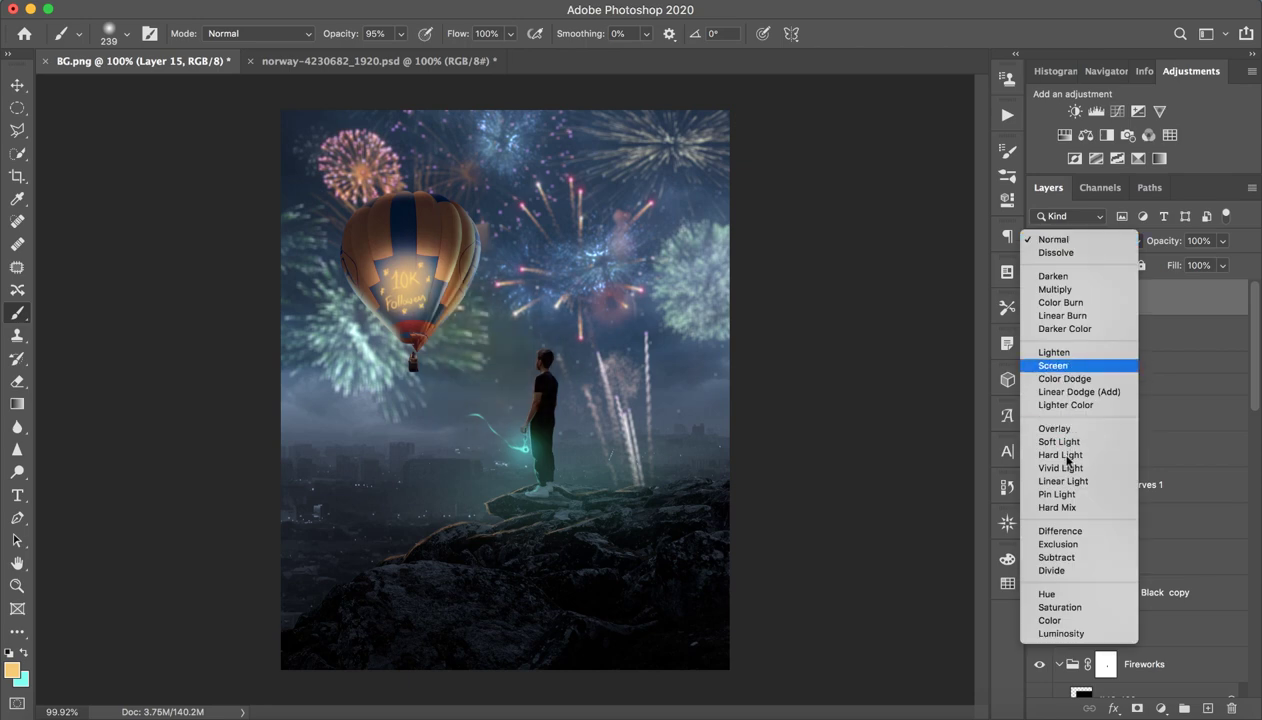
pyautogui.click(1062, 441)
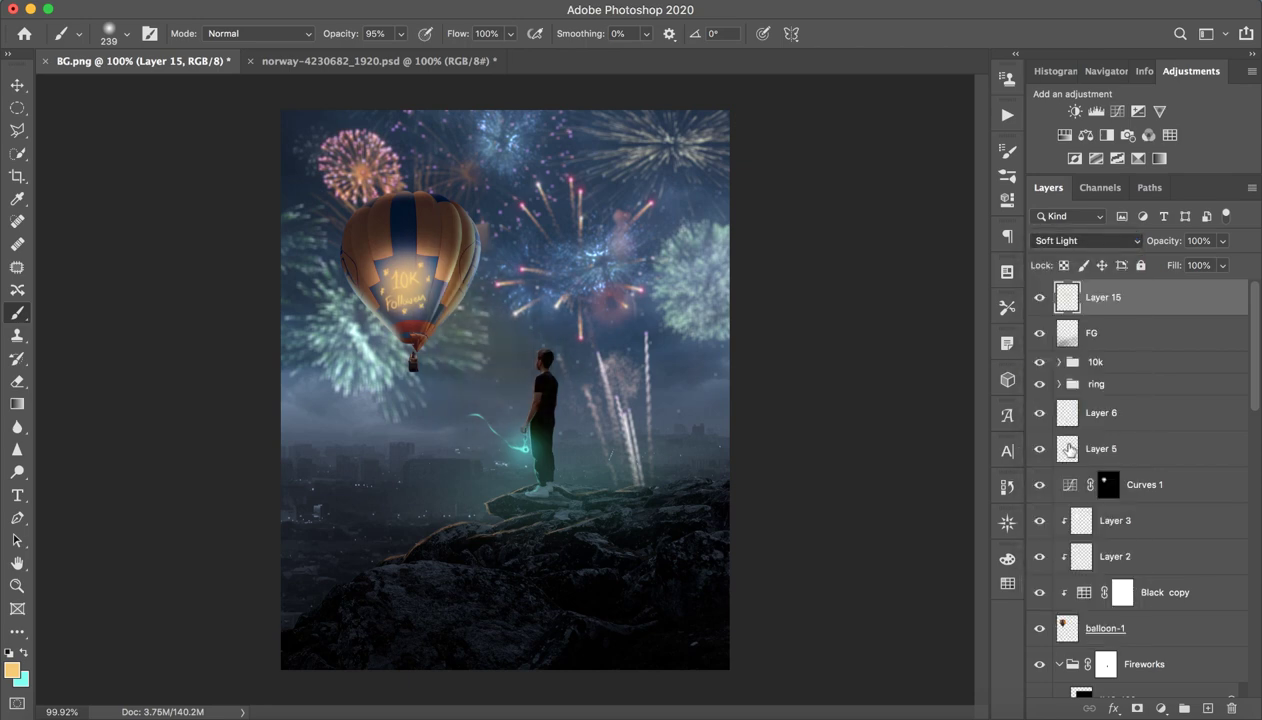
pyautogui.click(1062, 241)
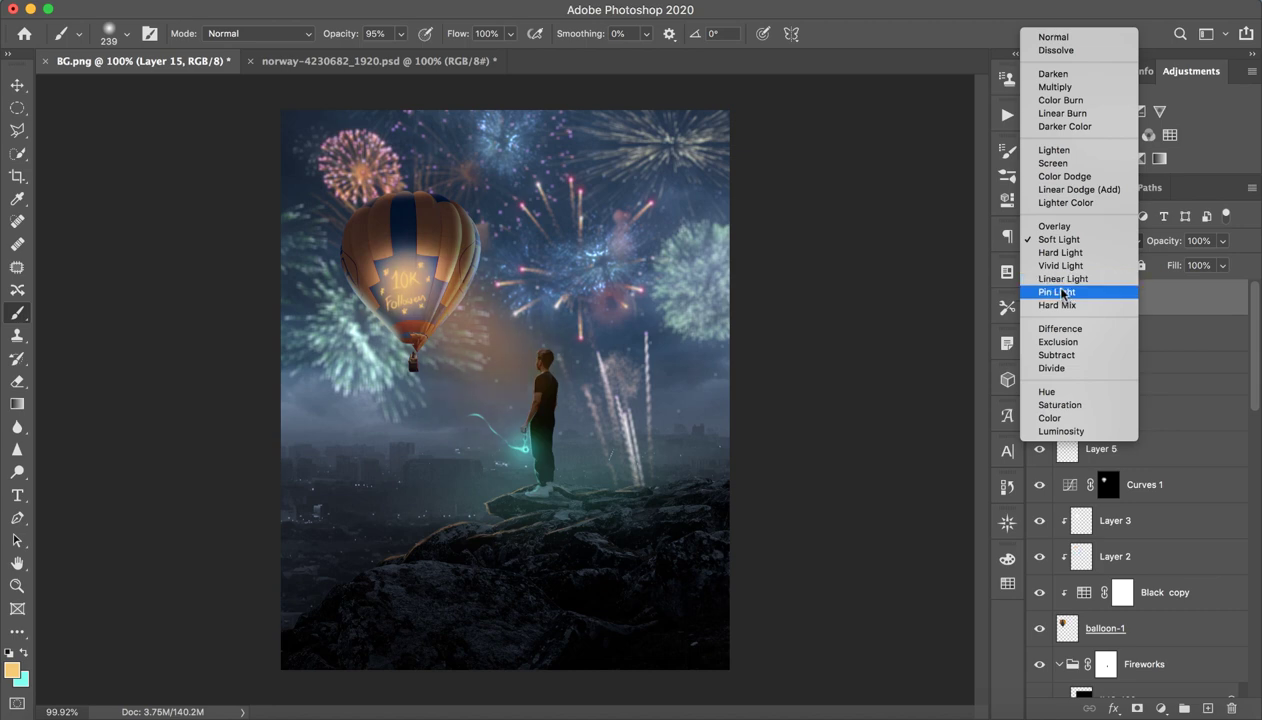
pyautogui.click(1062, 291)
pyautogui.doubleClick(1170, 297)
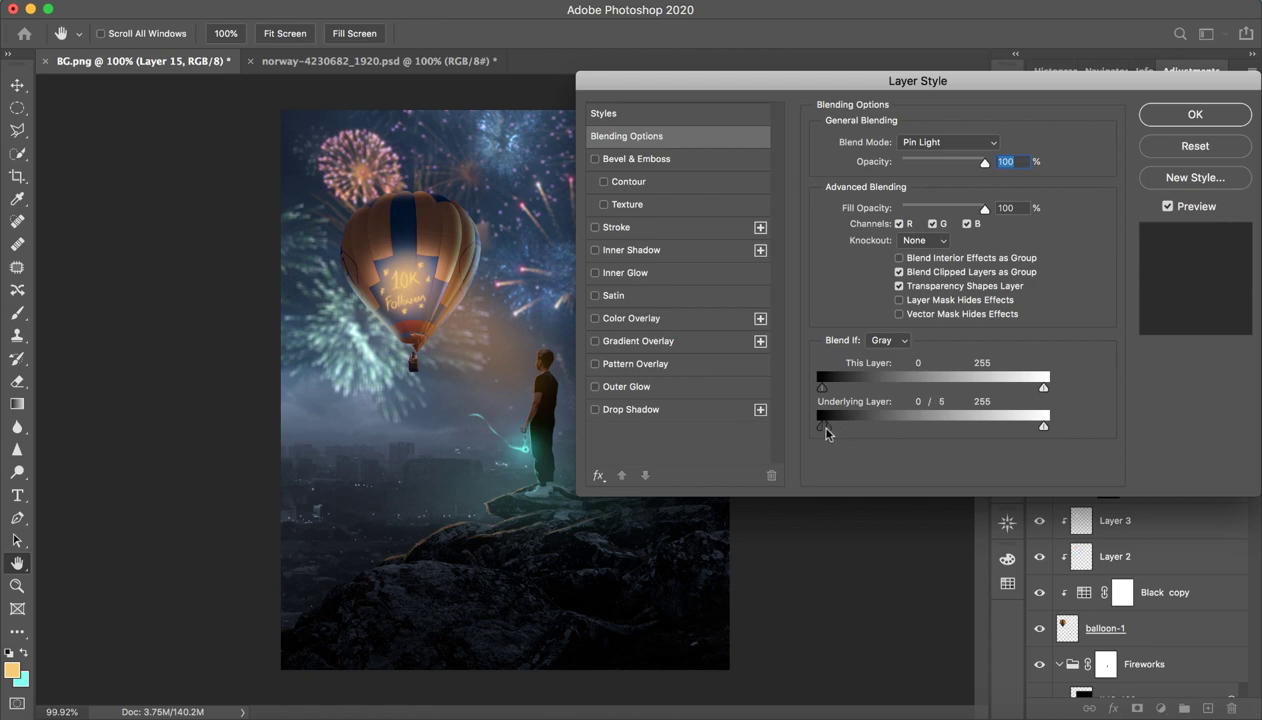
pyautogui.moveTo(827, 433); pyautogui.dragTo(856, 436)
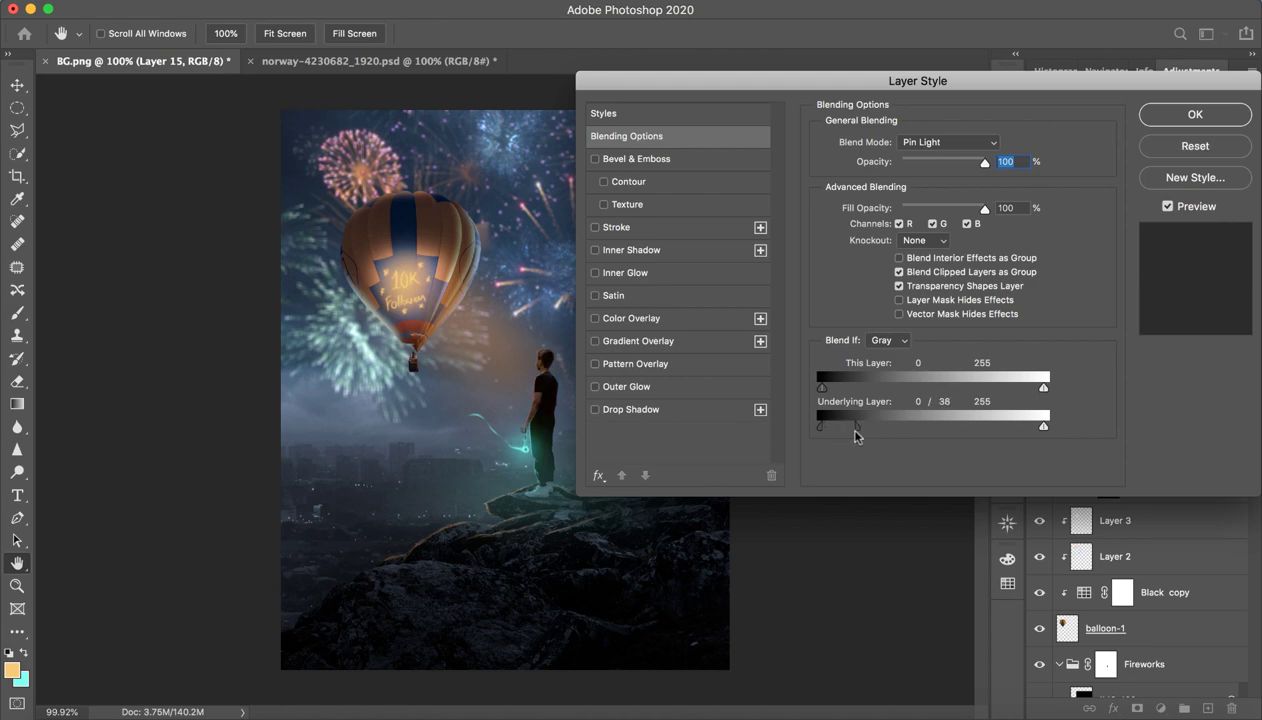
pyautogui.click(1195, 114)
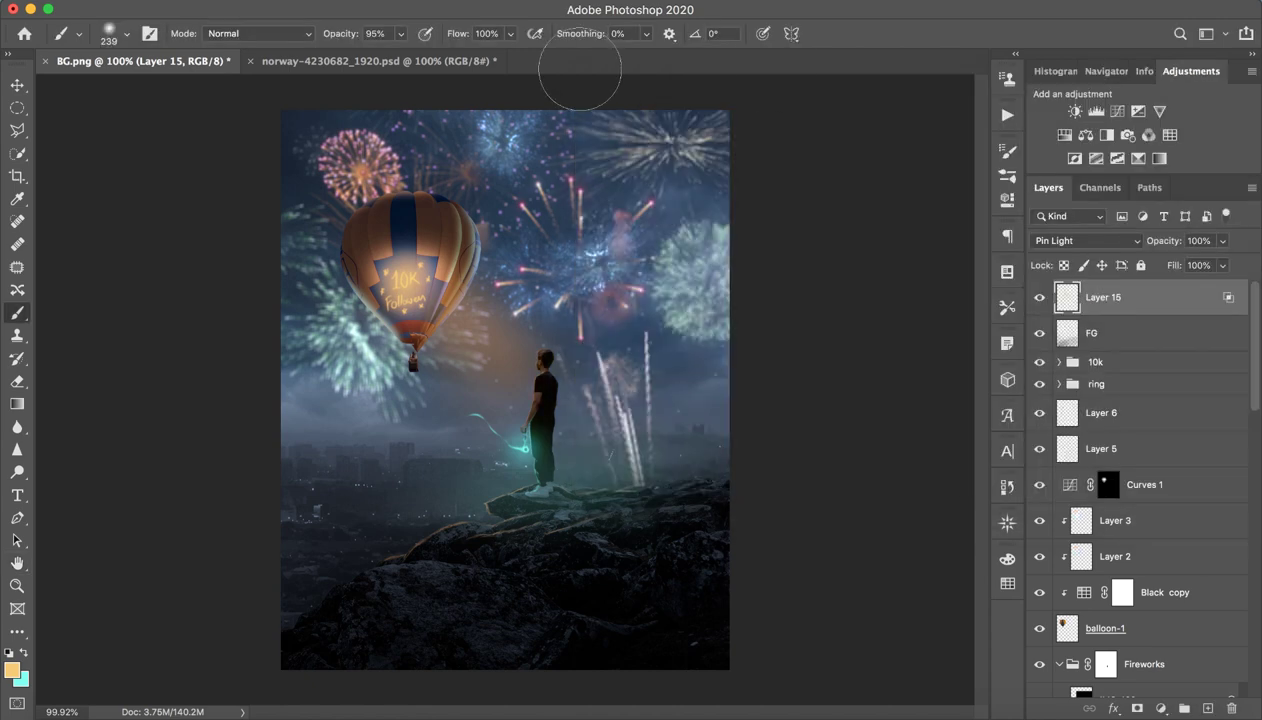
# Step: Turn on Layer 31, Layer 32, Color Efex Pro 4, Exposure 2 and das, then close norway without saving
pyautogui.click(400, 61)
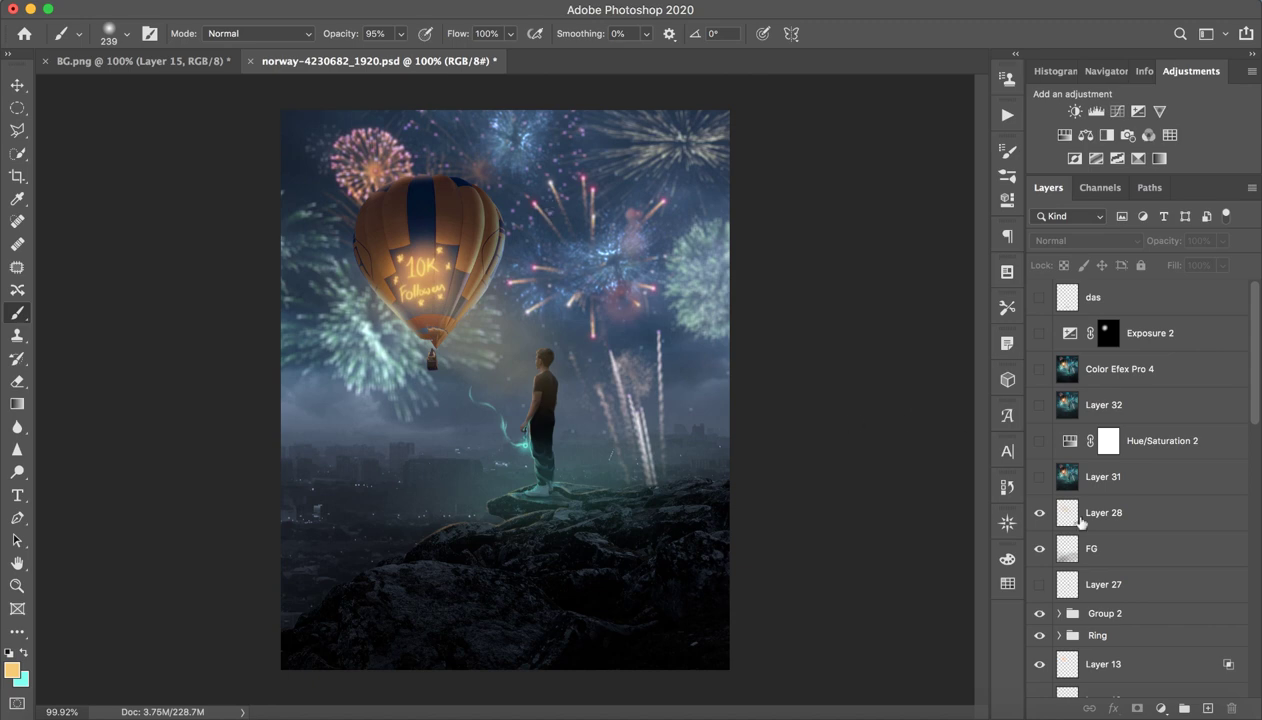
pyautogui.click(1039, 479)
pyautogui.click(1039, 478)
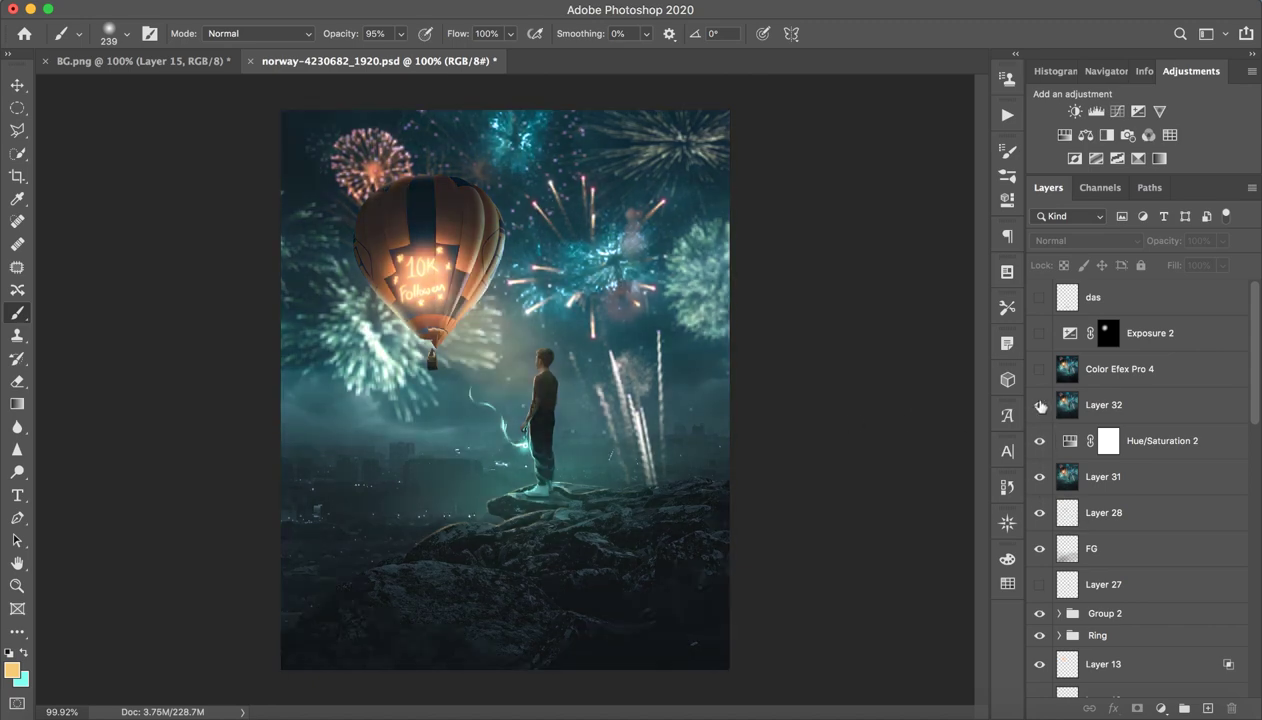
pyautogui.moveTo(1040, 405); pyautogui.dragTo(1041, 299)
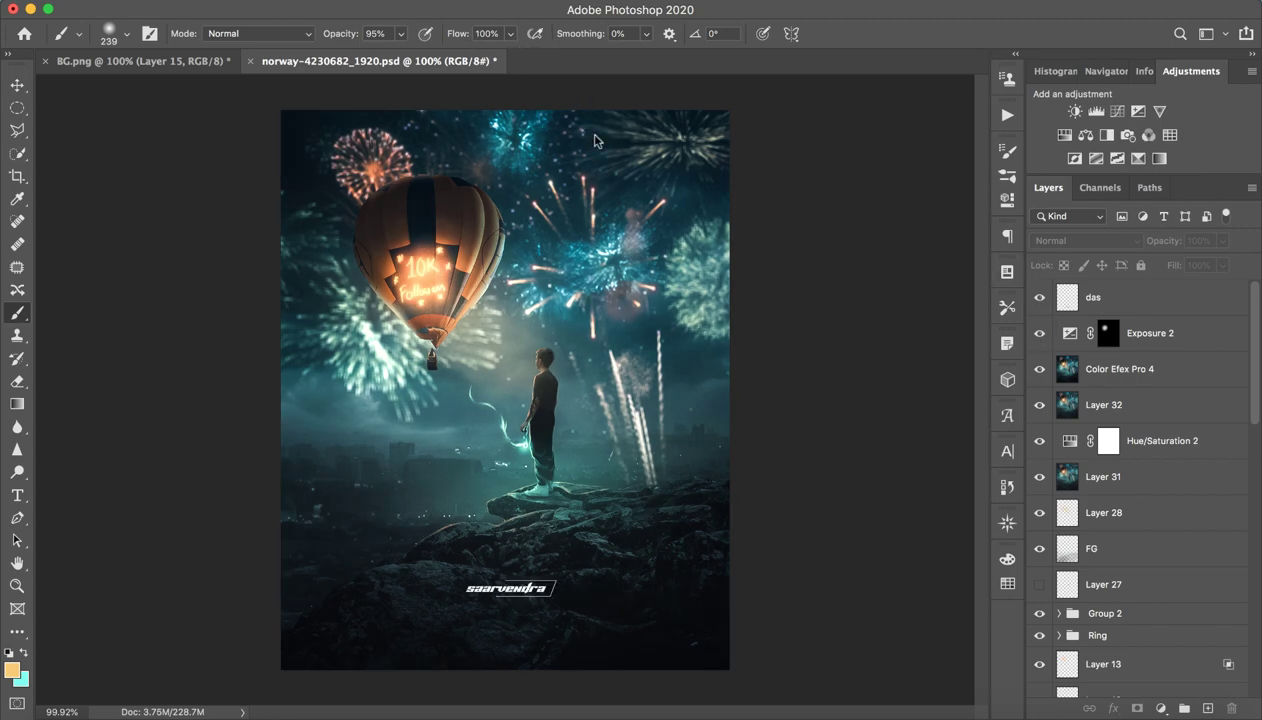
pyautogui.click(250, 61)
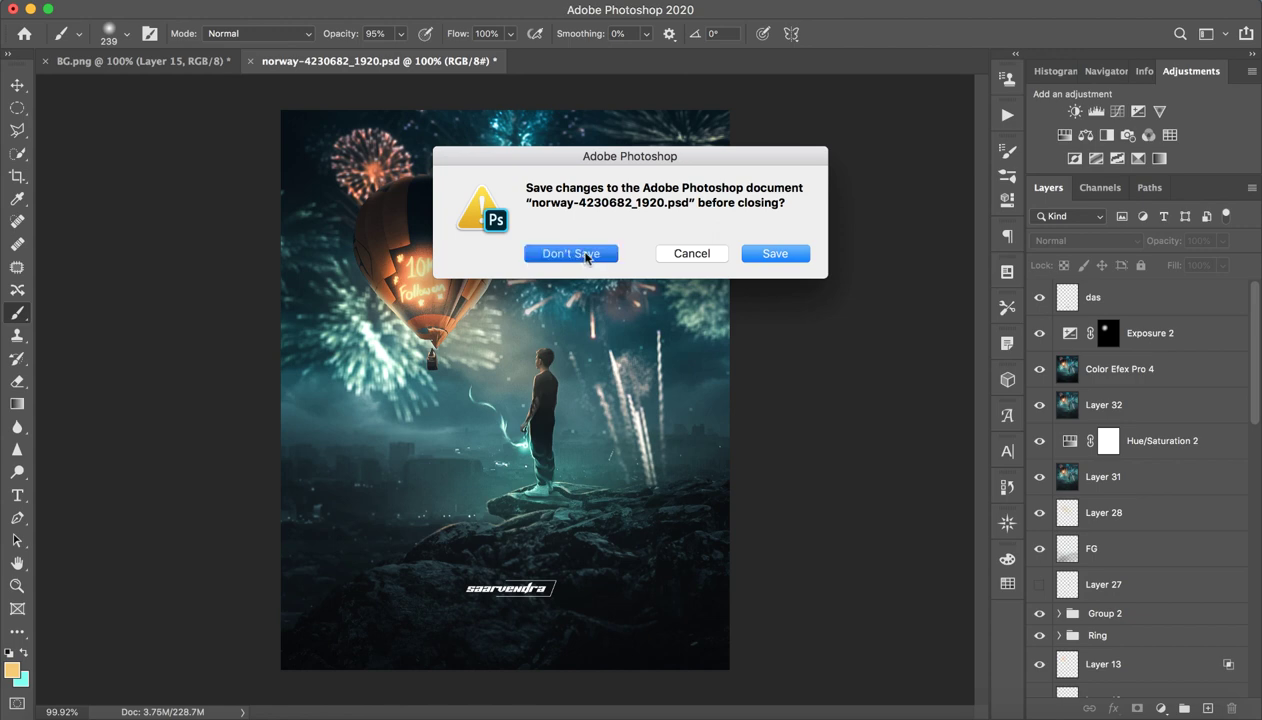
pyautogui.click(580, 254)
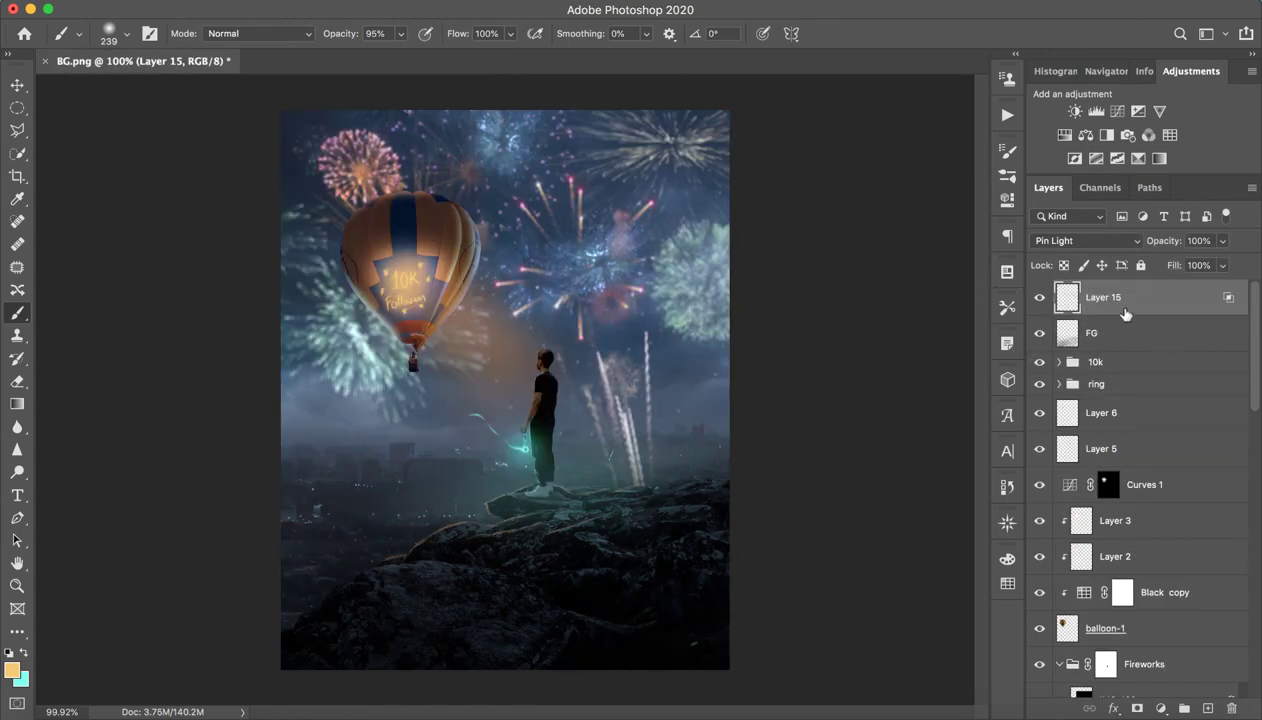
# Step: Stamp all visible layers into Layer 16 and open it in the Camera Raw filter
pyautogui.press('super+alt+shift+e')
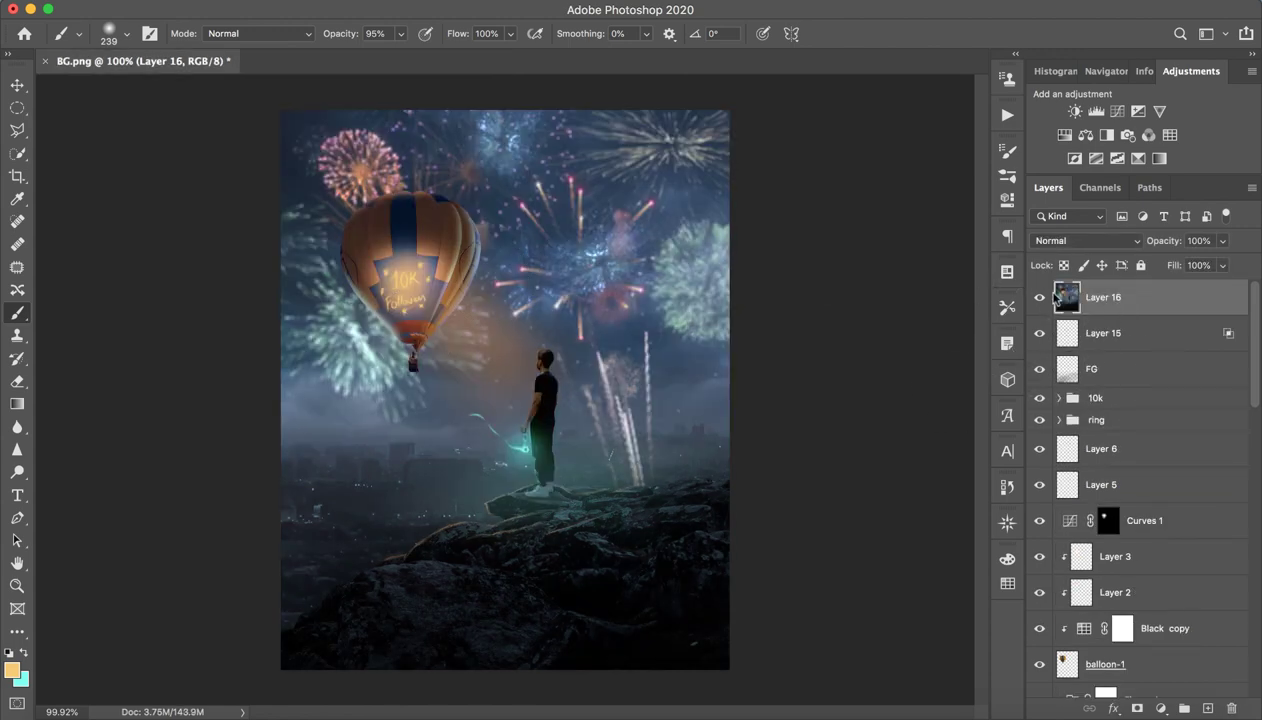
pyautogui.press('super+shift+a')
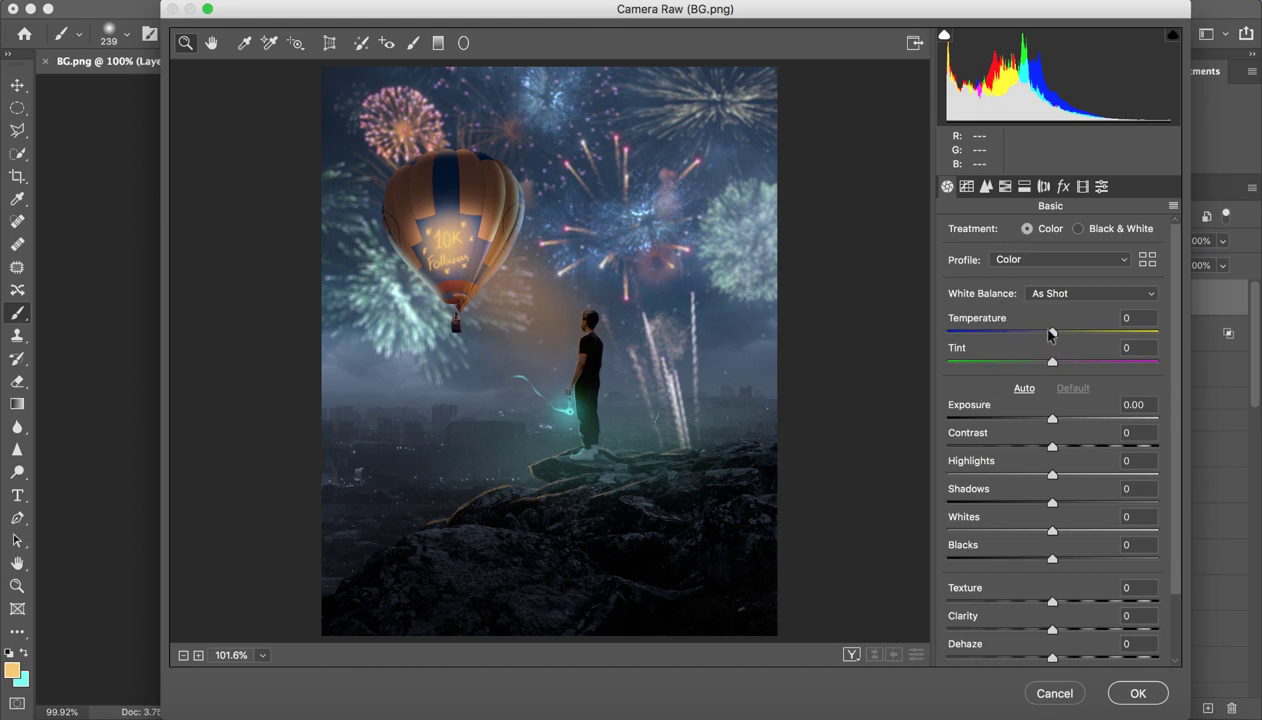
pyautogui.moveTo(1050, 335)
pyautogui.mouseDown()
pyautogui.moveTo(1024, 368)
pyautogui.moveTo(1058, 347)
pyautogui.mouseUp()
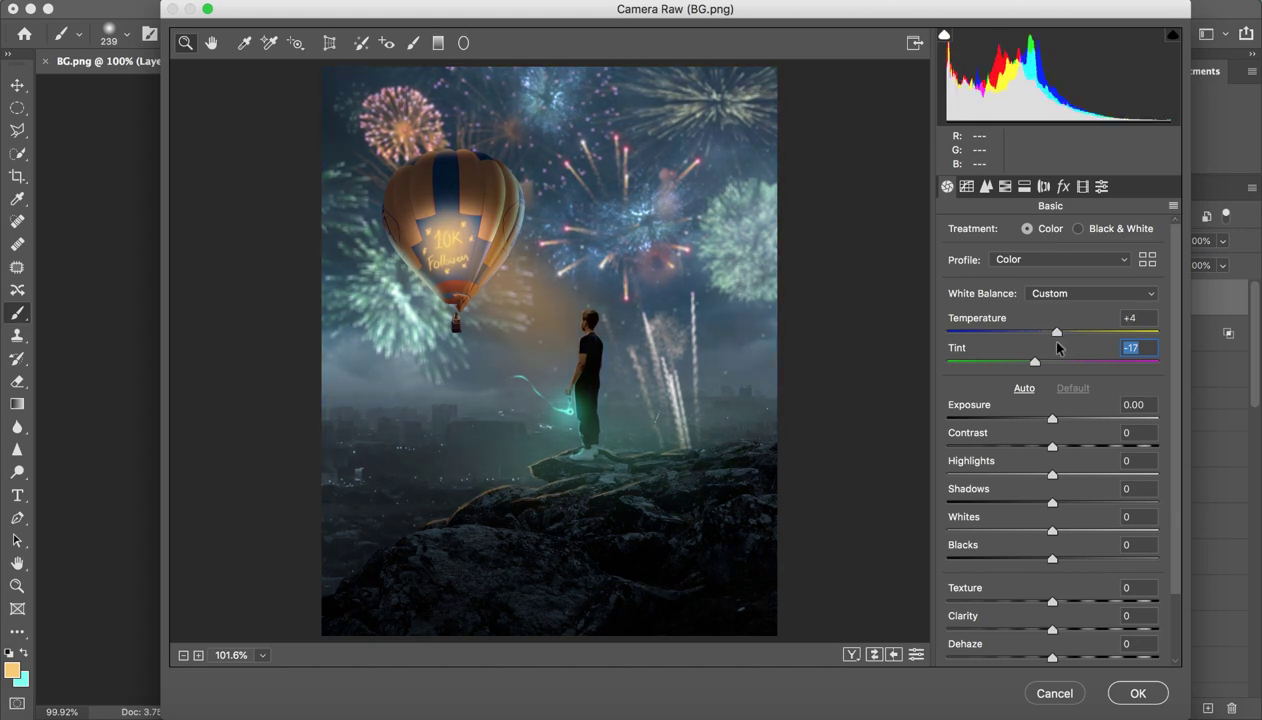
# Step: Set Basic exposure -0.40, whites +32, blacks -7 and adjust the Texture amount
pyautogui.moveTo(1052, 418)
pyautogui.mouseDown()
pyautogui.moveTo(1041, 416)
pyautogui.moveTo(1033, 448)
pyautogui.moveTo(1051, 456)
pyautogui.moveTo(1008, 478)
pyautogui.moveTo(1079, 480)
pyautogui.moveTo(1081, 468)
pyautogui.mouseUp()
pyautogui.moveTo(1052, 528)
pyautogui.mouseDown()
pyautogui.moveTo(1000, 528)
pyautogui.moveTo(1082, 518)
pyautogui.mouseUp()
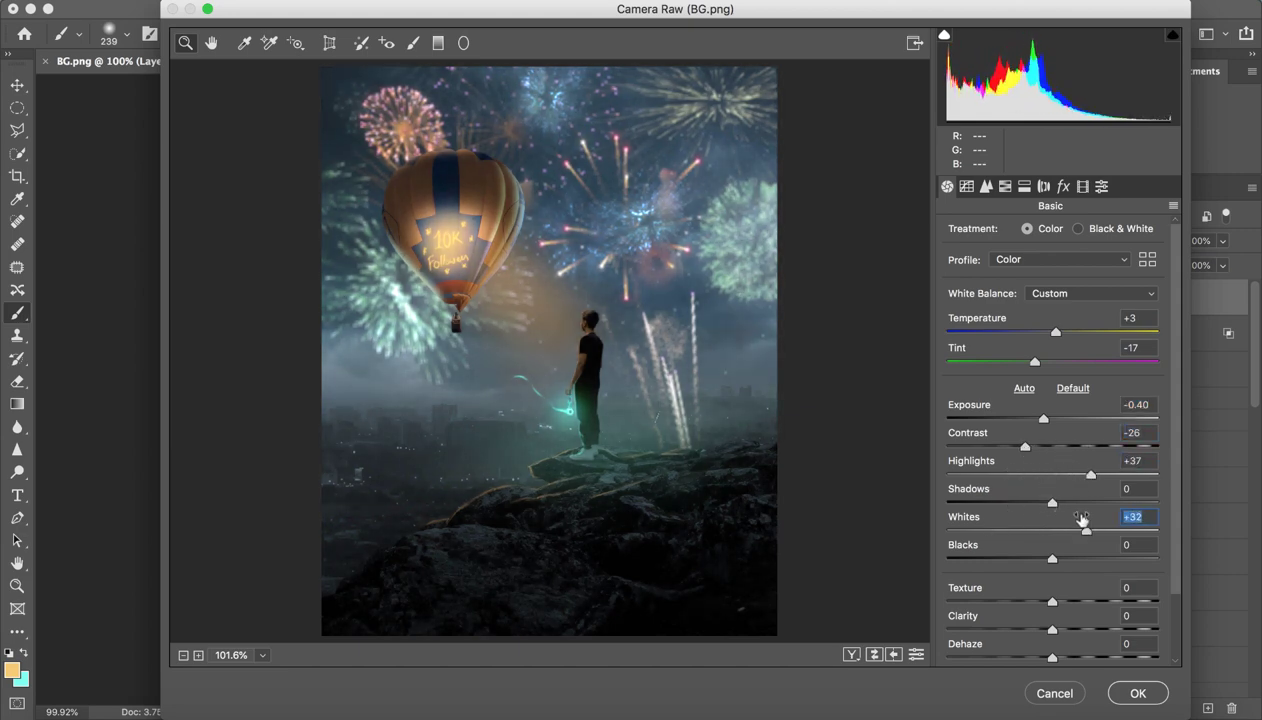
pyautogui.moveTo(1052, 558)
pyautogui.mouseDown()
pyautogui.moveTo(1000, 558)
pyautogui.moveTo(1045, 558)
pyautogui.mouseUp()
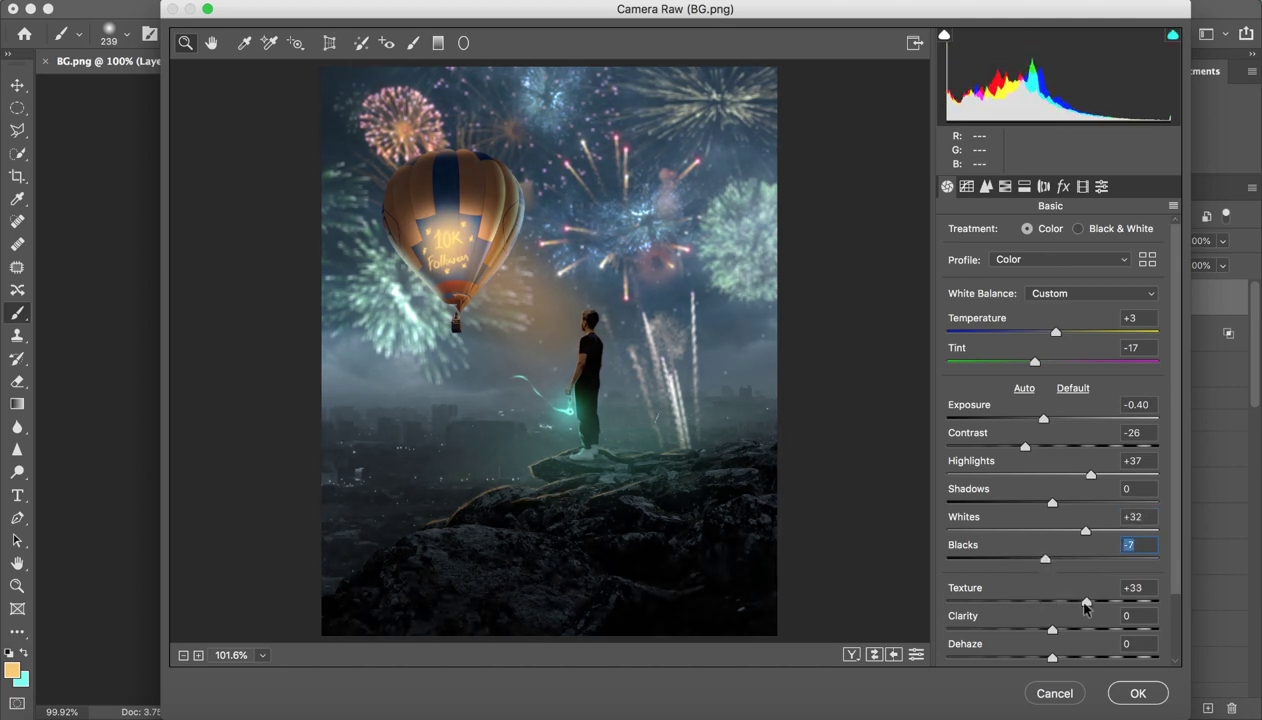
pyautogui.click(1052, 601)
pyautogui.moveTo(1052, 601)
pyautogui.mouseDown()
pyautogui.moveTo(1089, 624)
pyautogui.moveTo(1065, 622)
pyautogui.mouseUp()
pyautogui.scroll(-2, 1058, 630)
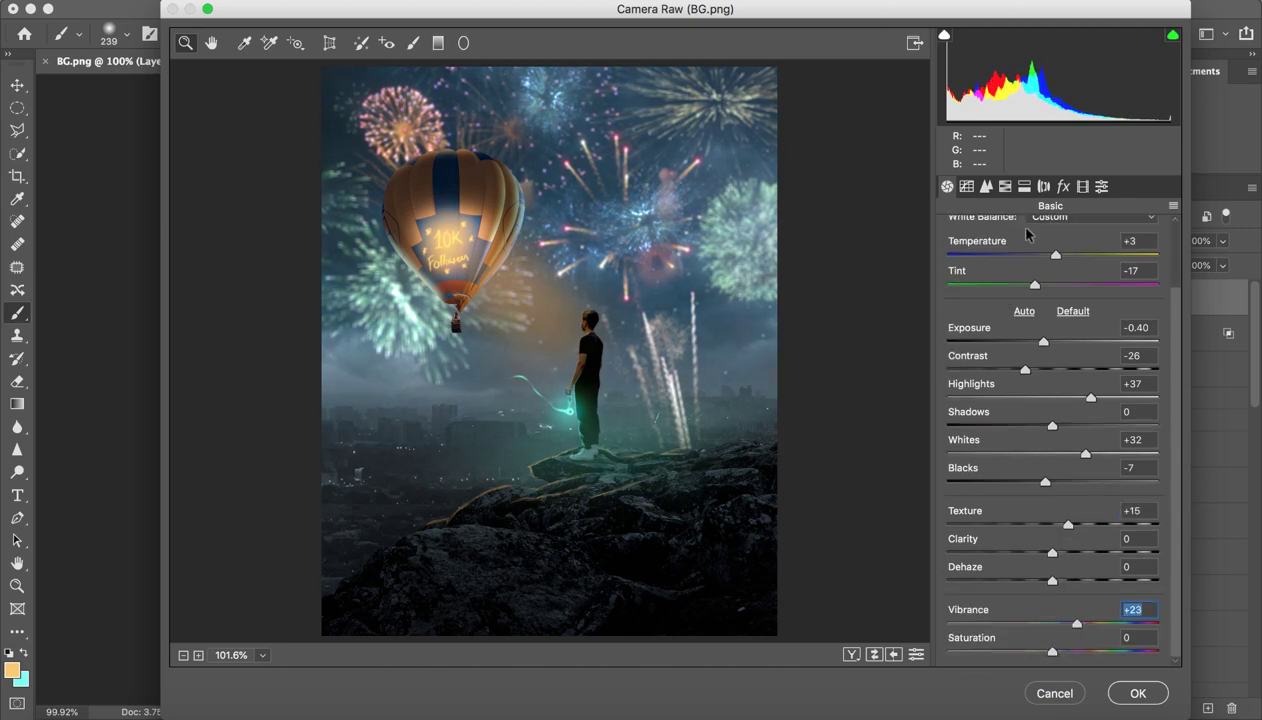
pyautogui.click(1083, 187)
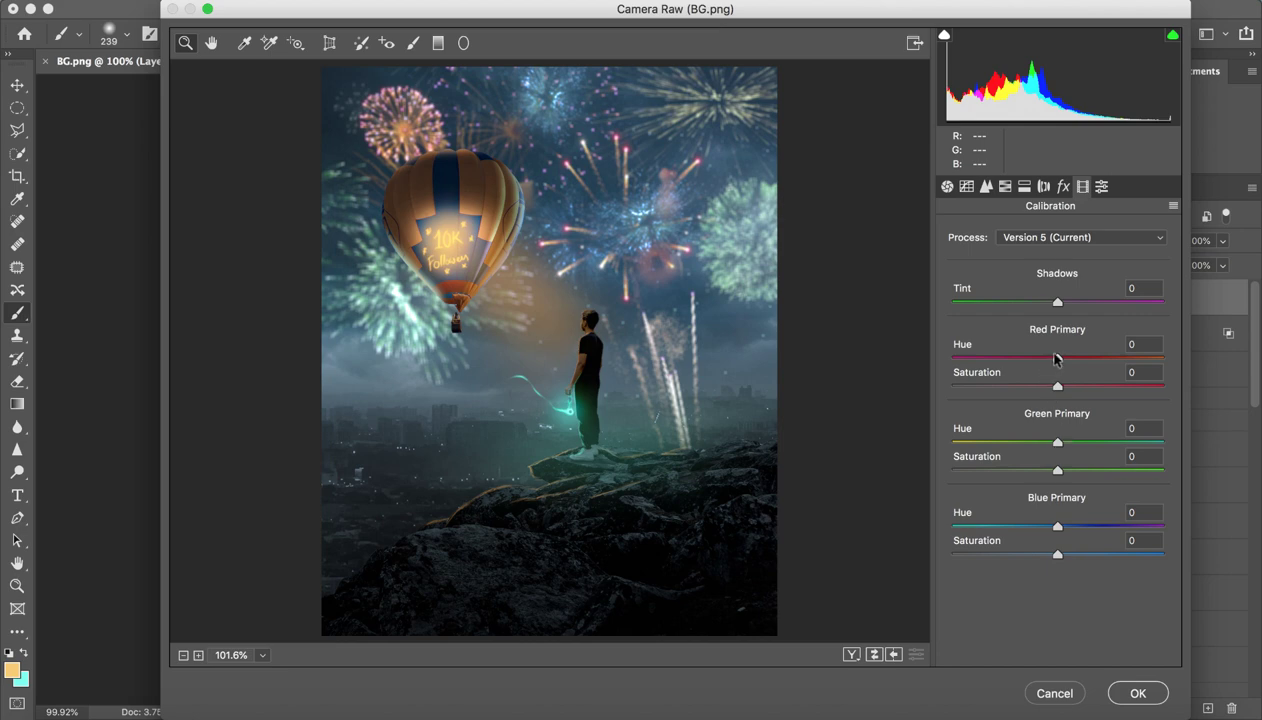
# Step: Shift the calibration primary hues: Red, Blue -25 and Green +18
pyautogui.moveTo(1055, 358)
pyautogui.mouseDown()
pyautogui.moveTo(1003, 358)
pyautogui.moveTo(1127, 358)
pyautogui.moveTo(958, 358)
pyautogui.mouseUp()
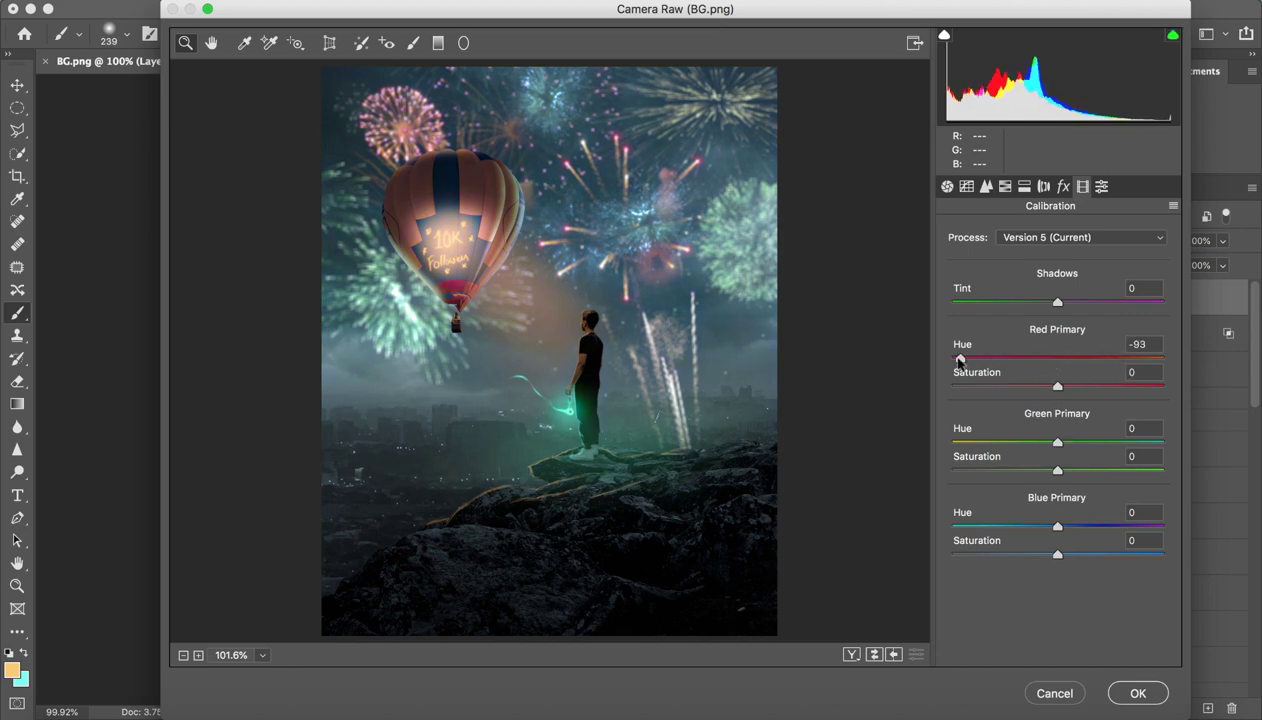
pyautogui.moveTo(1059, 528)
pyautogui.mouseDown()
pyautogui.moveTo(1147, 530)
pyautogui.moveTo(990, 526)
pyautogui.moveTo(1032, 526)
pyautogui.mouseUp()
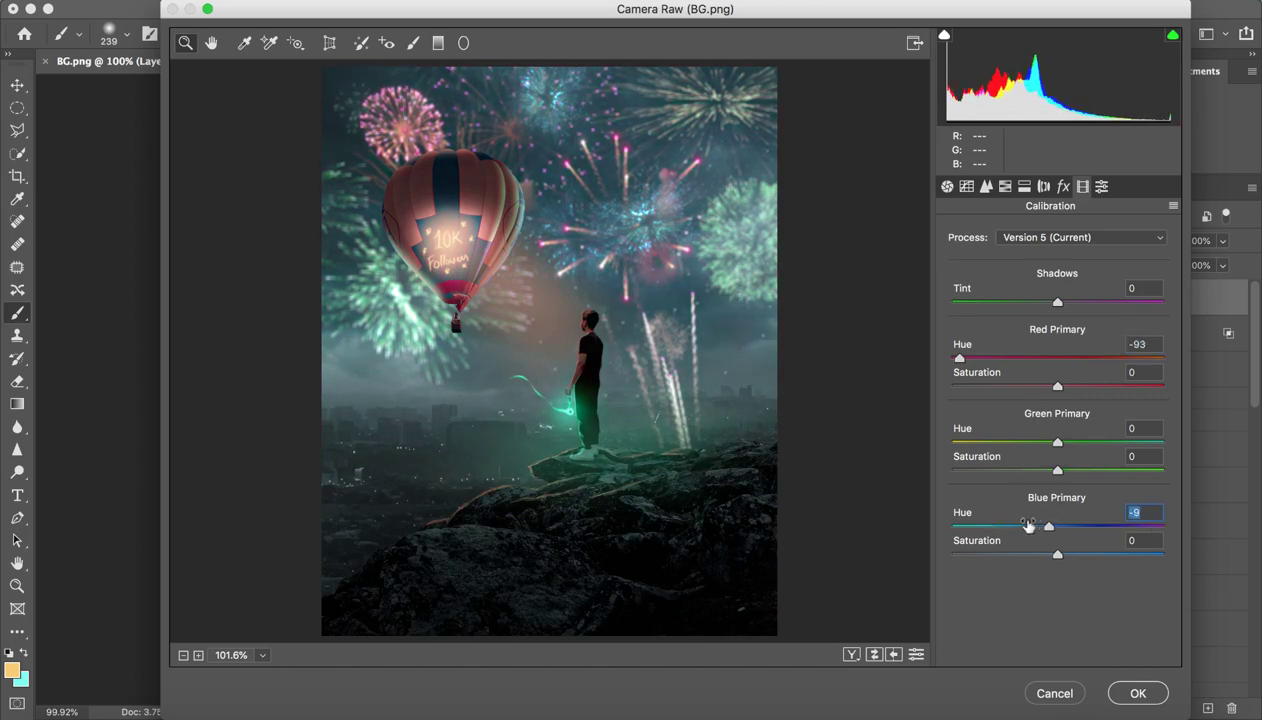
pyautogui.moveTo(1057, 443)
pyautogui.mouseDown()
pyautogui.moveTo(972, 441)
pyautogui.moveTo(1101, 443)
pyautogui.moveTo(1075, 442)
pyautogui.mouseUp()
pyautogui.moveTo(1054, 303)
pyautogui.mouseDown()
pyautogui.moveTo(1000, 302)
pyautogui.moveTo(1099, 302)
pyautogui.moveTo(1057, 302)
pyautogui.mouseUp()
pyautogui.click(967, 187)
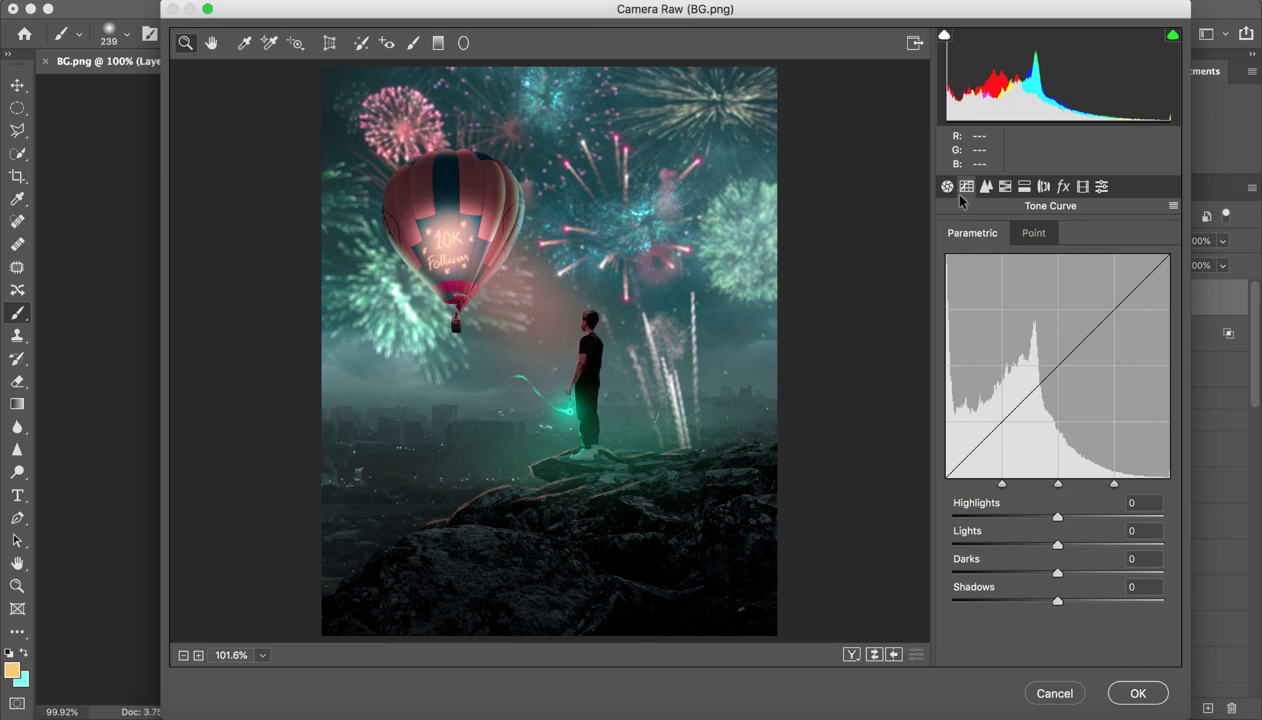
pyautogui.click(947, 187)
# Step: Cool temperature to -9, tint to -26, adjust blue saturation, and set Red hue -66
pyautogui.moveTo(1052, 258)
pyautogui.mouseDown()
pyautogui.moveTo(1020, 258)
pyautogui.moveTo(1065, 268)
pyautogui.moveTo(1041, 268)
pyautogui.mouseUp()
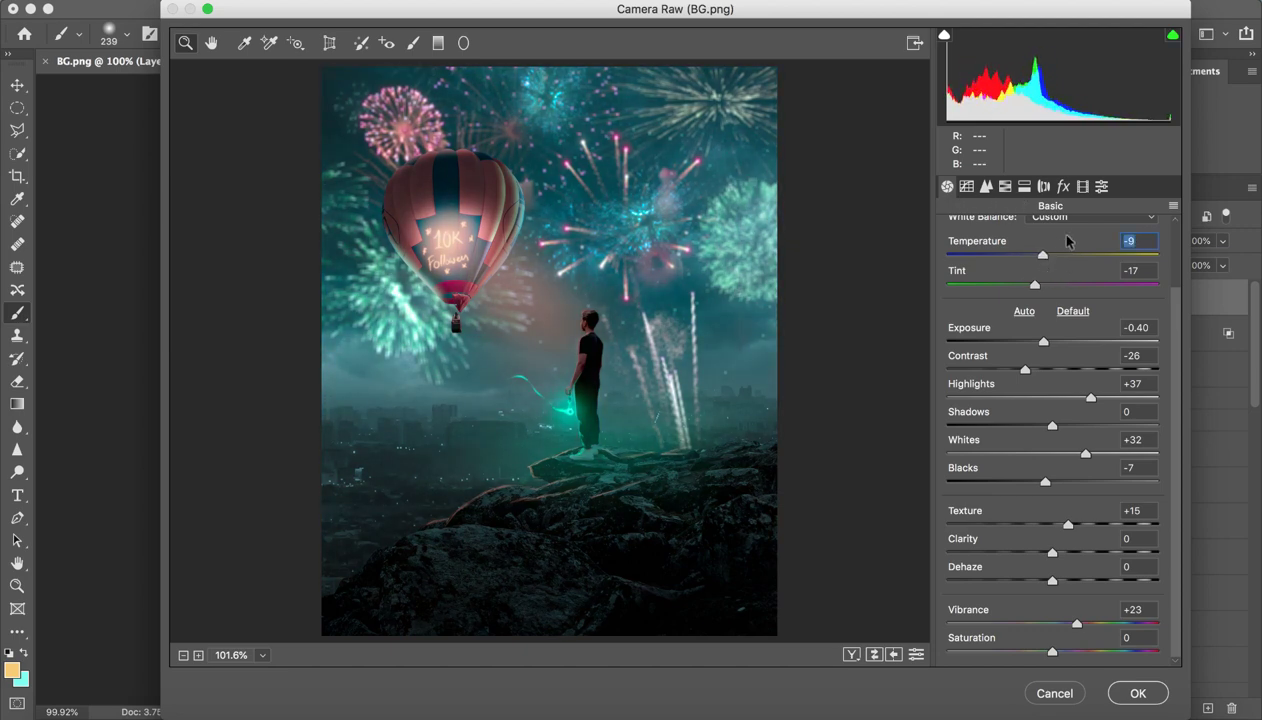
pyautogui.moveTo(1041, 291); pyautogui.dragTo(1027, 280)
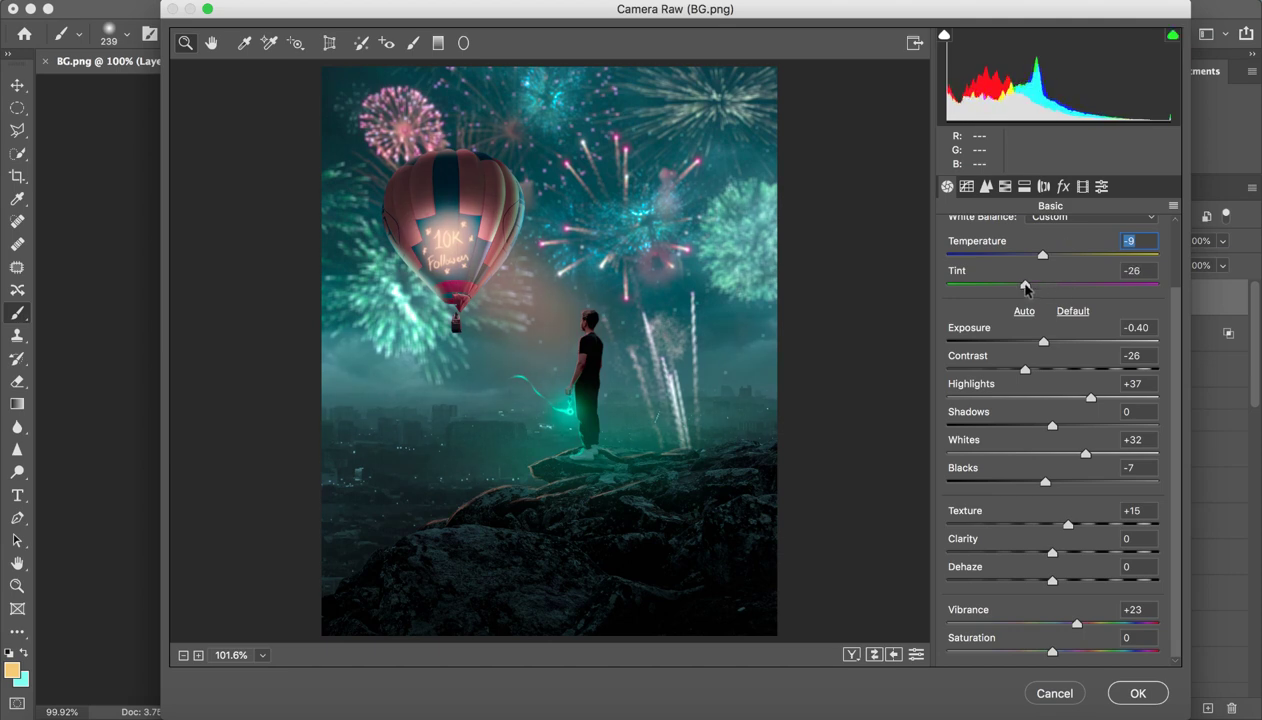
pyautogui.click(1080, 188)
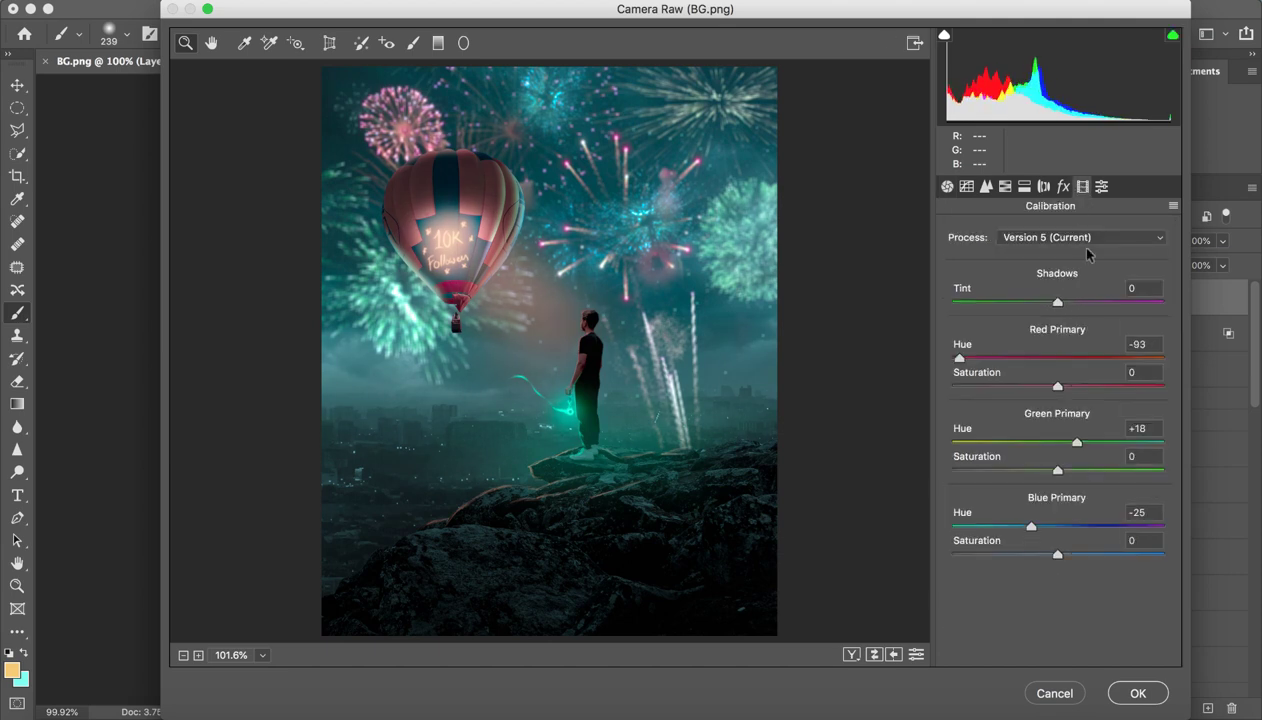
pyautogui.moveTo(1055, 558)
pyautogui.mouseDown()
pyautogui.moveTo(994, 556)
pyautogui.moveTo(1068, 566)
pyautogui.moveTo(1087, 532)
pyautogui.moveTo(944, 524)
pyautogui.moveTo(1031, 526)
pyautogui.mouseUp()
pyautogui.moveTo(959, 358)
pyautogui.mouseDown()
pyautogui.moveTo(1039, 368)
pyautogui.moveTo(948, 360)
pyautogui.moveTo(1026, 358)
pyautogui.moveTo(990, 374)
pyautogui.mouseUp()
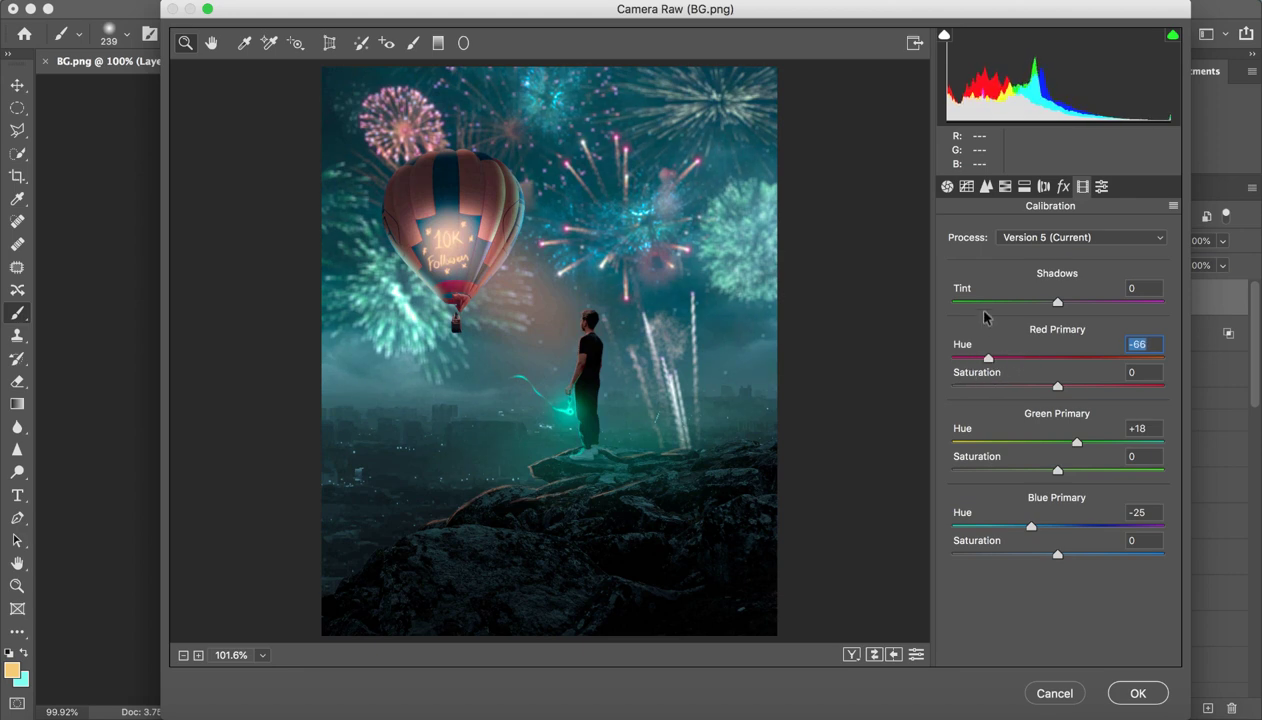
pyautogui.click(1004, 187)
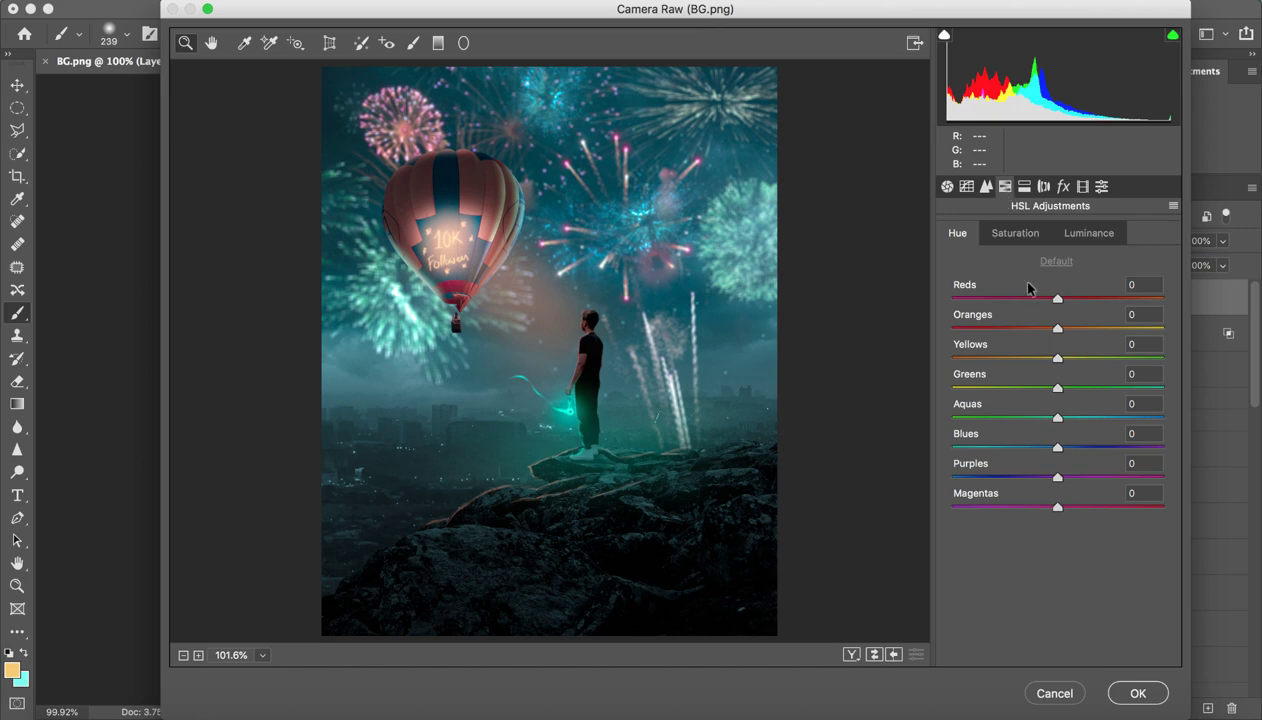
# Step: Set HSL hues: Blues -38, Purples and Oranges back to 0, Reds shifted up
pyautogui.moveTo(1057, 448)
pyautogui.mouseDown()
pyautogui.moveTo(1017, 447)
pyautogui.moveTo(1098, 427)
pyautogui.moveTo(1047, 420)
pyautogui.mouseUp()
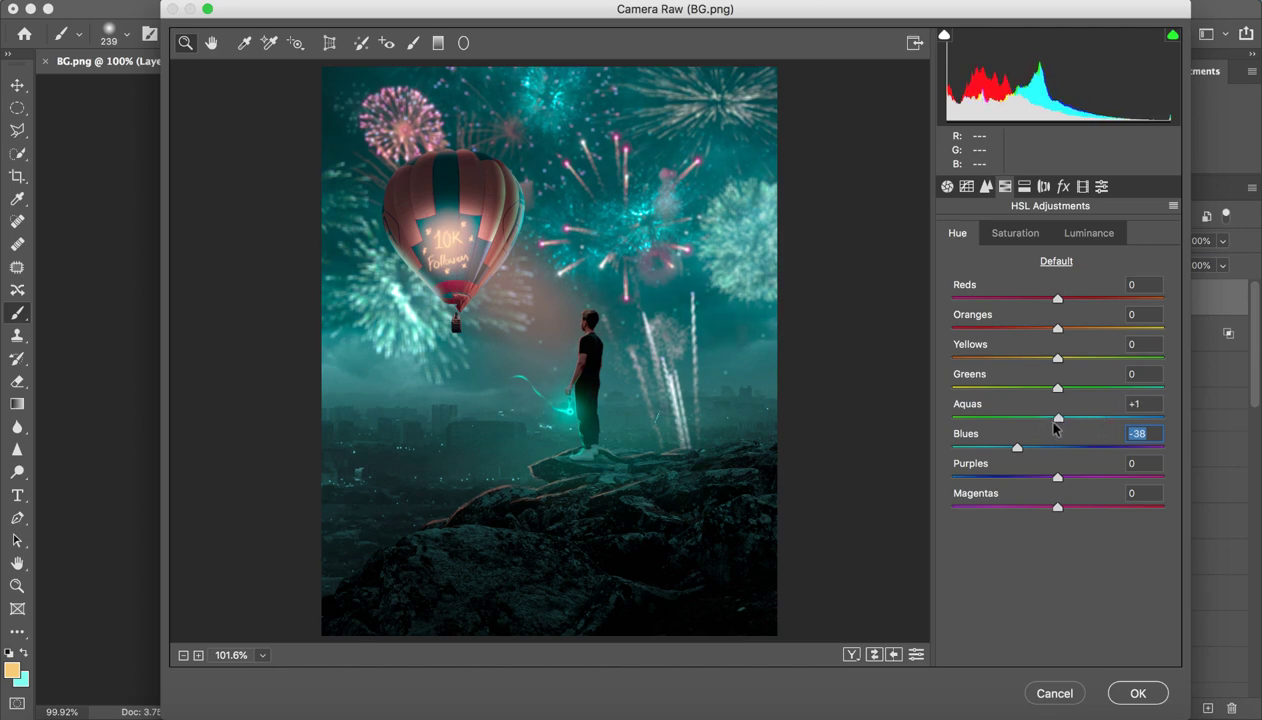
pyautogui.doubleClick(1058, 478)
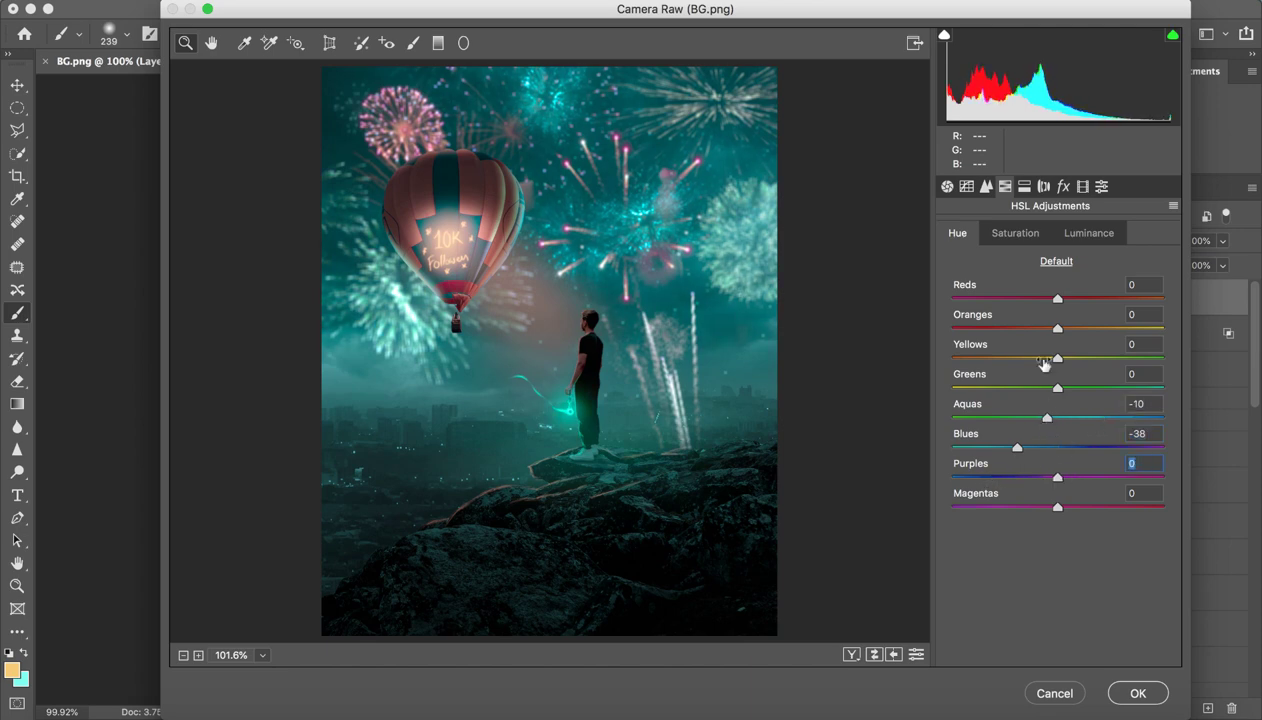
pyautogui.moveTo(1049, 334)
pyautogui.mouseDown()
pyautogui.moveTo(1001, 331)
pyautogui.moveTo(1126, 331)
pyautogui.mouseUp()
pyautogui.doubleClick(1050, 329)
pyautogui.moveTo(1057, 298)
pyautogui.mouseDown()
pyautogui.moveTo(980, 300)
pyautogui.moveTo(1086, 296)
pyautogui.moveTo(987, 300)
pyautogui.moveTo(1063, 298)
pyautogui.moveTo(1101, 331)
pyautogui.moveTo(1078, 331)
pyautogui.mouseUp()
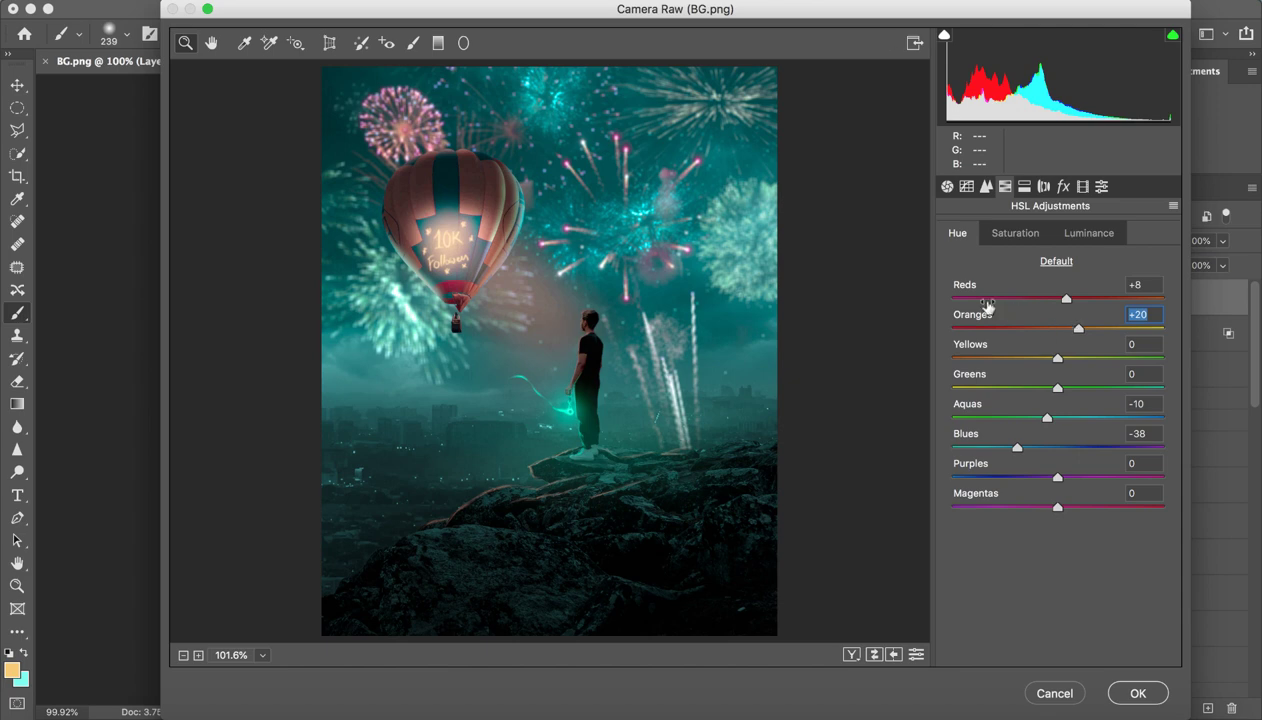
# Step: Adjust HSL saturation for Yellows and reduce the Blues saturation
pyautogui.click(1015, 233)
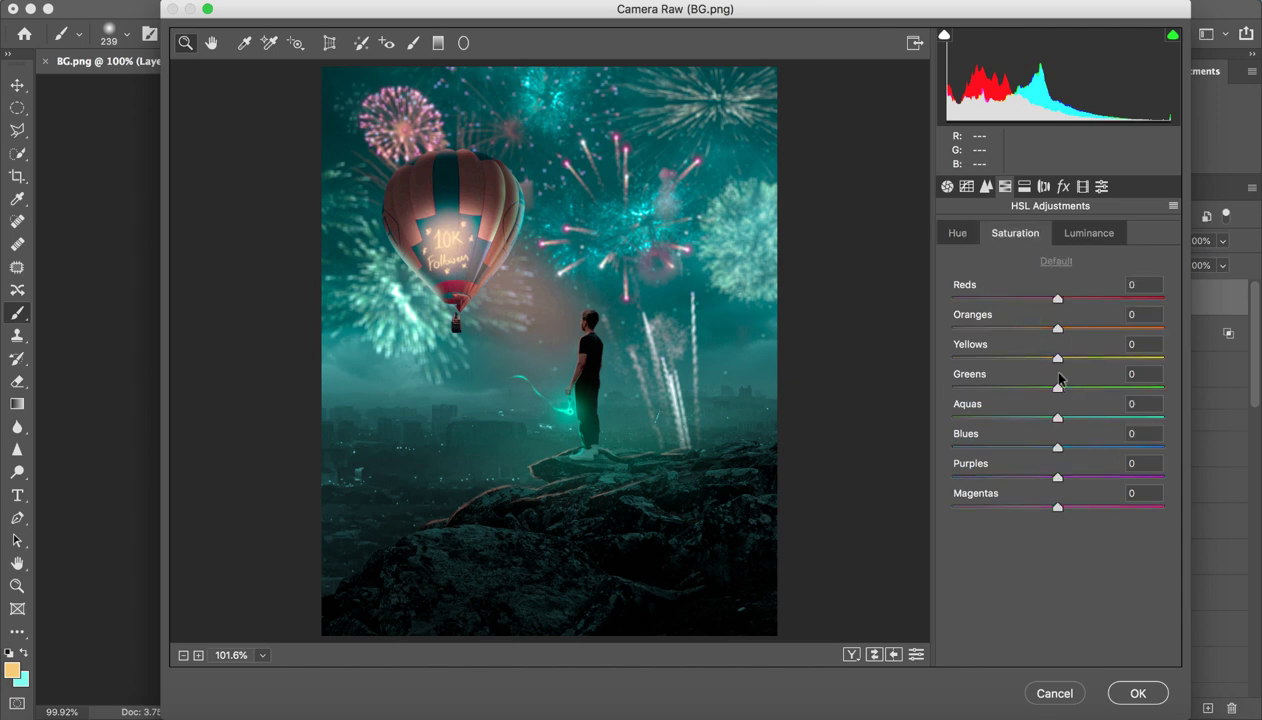
pyautogui.moveTo(1057, 358)
pyautogui.mouseDown()
pyautogui.moveTo(1000, 360)
pyautogui.moveTo(1095, 360)
pyautogui.moveTo(1057, 360)
pyautogui.mouseUp()
pyautogui.moveTo(1057, 447)
pyautogui.mouseDown()
pyautogui.moveTo(973, 452)
pyautogui.moveTo(1121, 449)
pyautogui.moveTo(1064, 450)
pyautogui.moveTo(1008, 416)
pyautogui.moveTo(1057, 416)
pyautogui.mouseUp()
# Step: Set luminance Yellows +20 and Reds -3, compare with the original, and apply the grade
pyautogui.click(1062, 237)
pyautogui.moveTo(1057, 358)
pyautogui.mouseDown()
pyautogui.moveTo(1012, 358)
pyautogui.moveTo(1099, 360)
pyautogui.moveTo(1006, 328)
pyautogui.moveTo(1105, 330)
pyautogui.moveTo(1003, 332)
pyautogui.moveTo(1080, 340)
pyautogui.moveTo(1048, 341)
pyautogui.mouseUp()
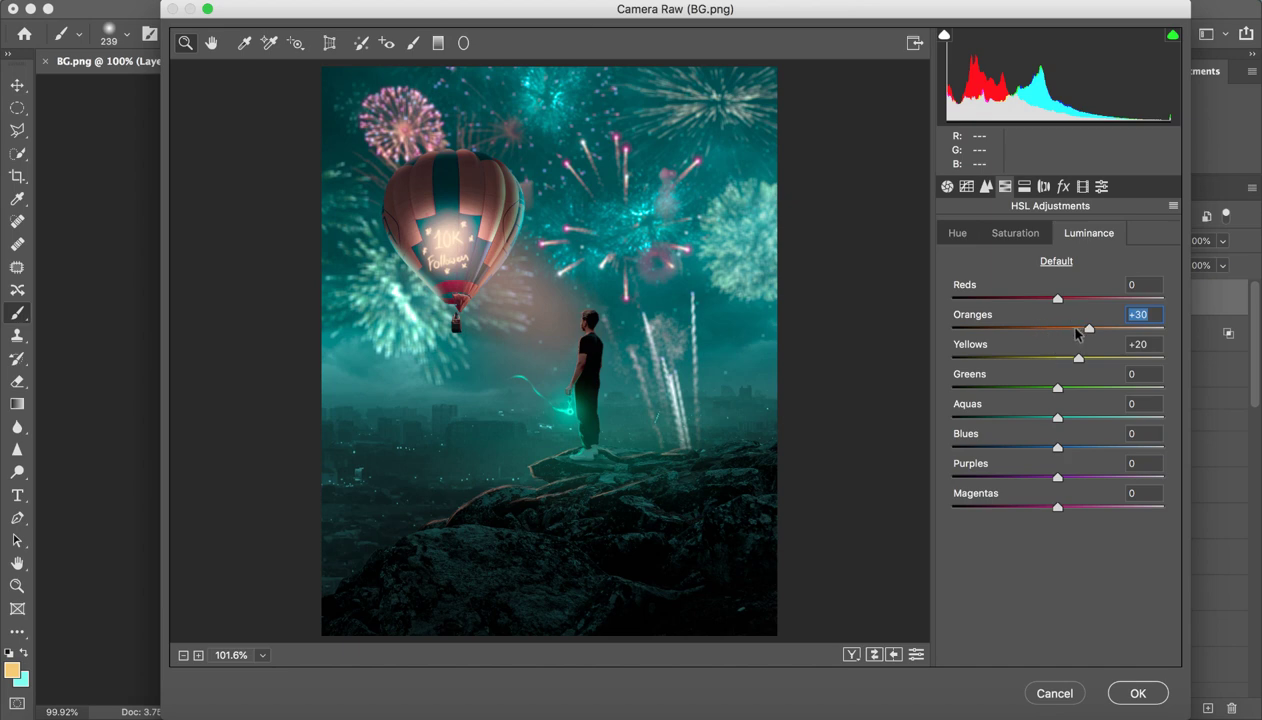
pyautogui.moveTo(1057, 303)
pyautogui.mouseDown()
pyautogui.moveTo(1020, 300)
pyautogui.moveTo(1079, 300)
pyautogui.moveTo(1008, 300)
pyautogui.moveTo(1052, 303)
pyautogui.mouseUp()
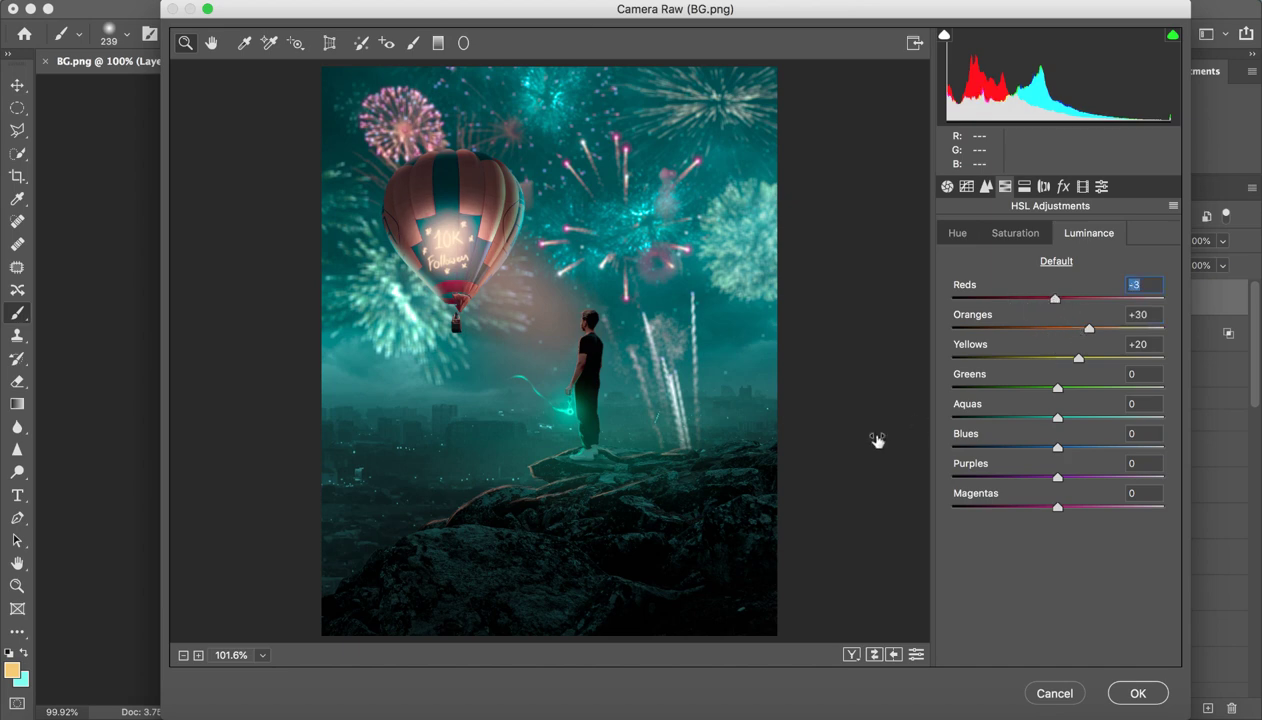
pyautogui.click(875, 656)
pyautogui.click(875, 656)
pyautogui.click(875, 656)
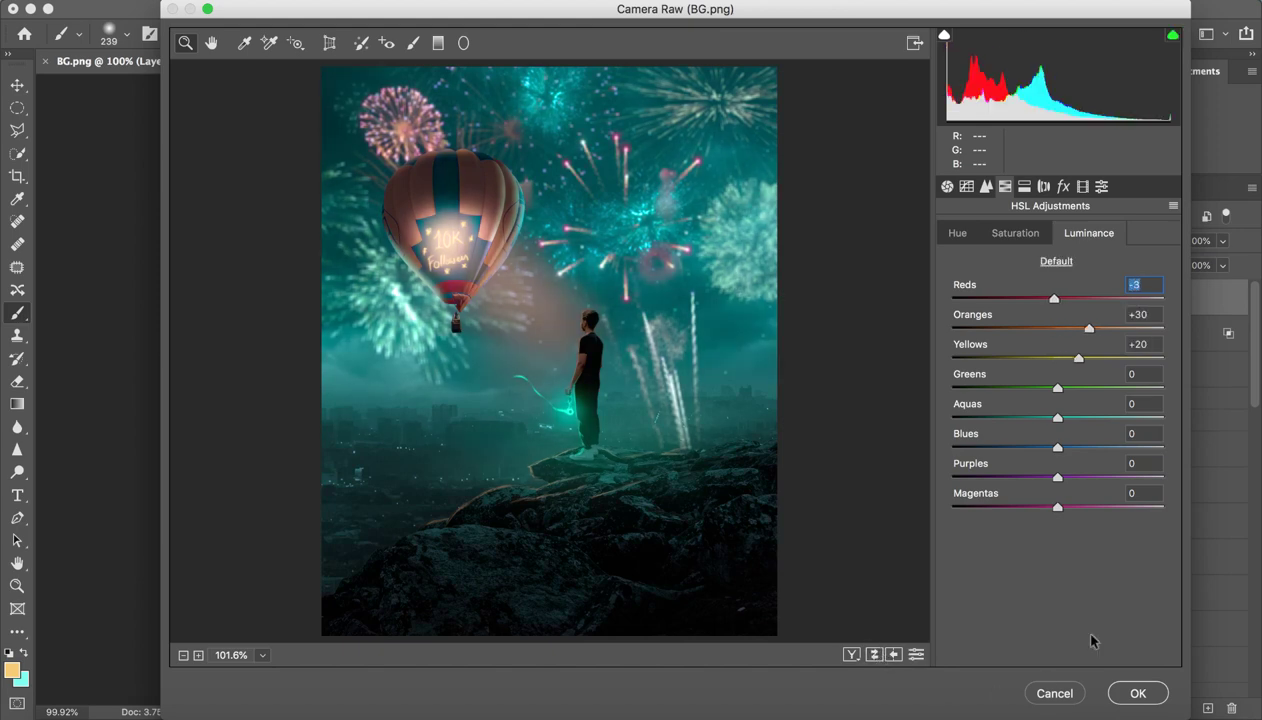
pyautogui.click(1131, 690)
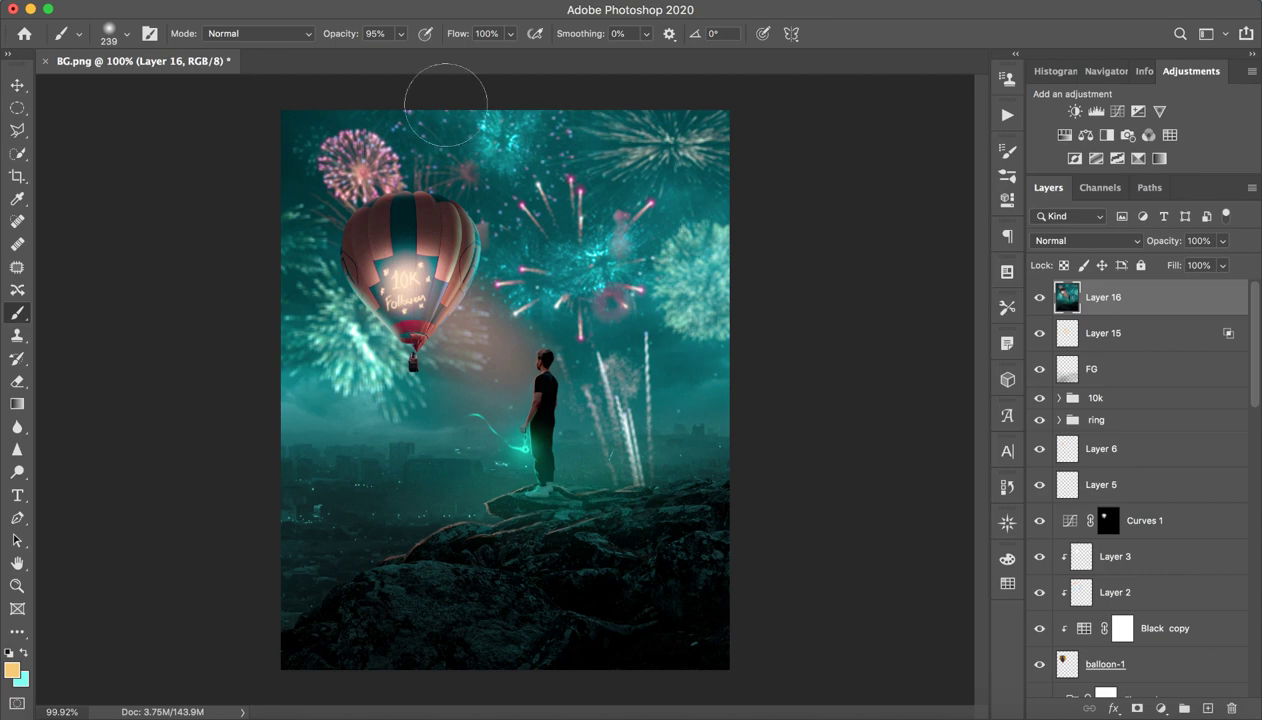
# Step: Set the opacity to 100% and launch Color Efex Pro 4 on Layer 16
pyautogui.moveTo(338, 36); pyautogui.dragTo(395, 31)
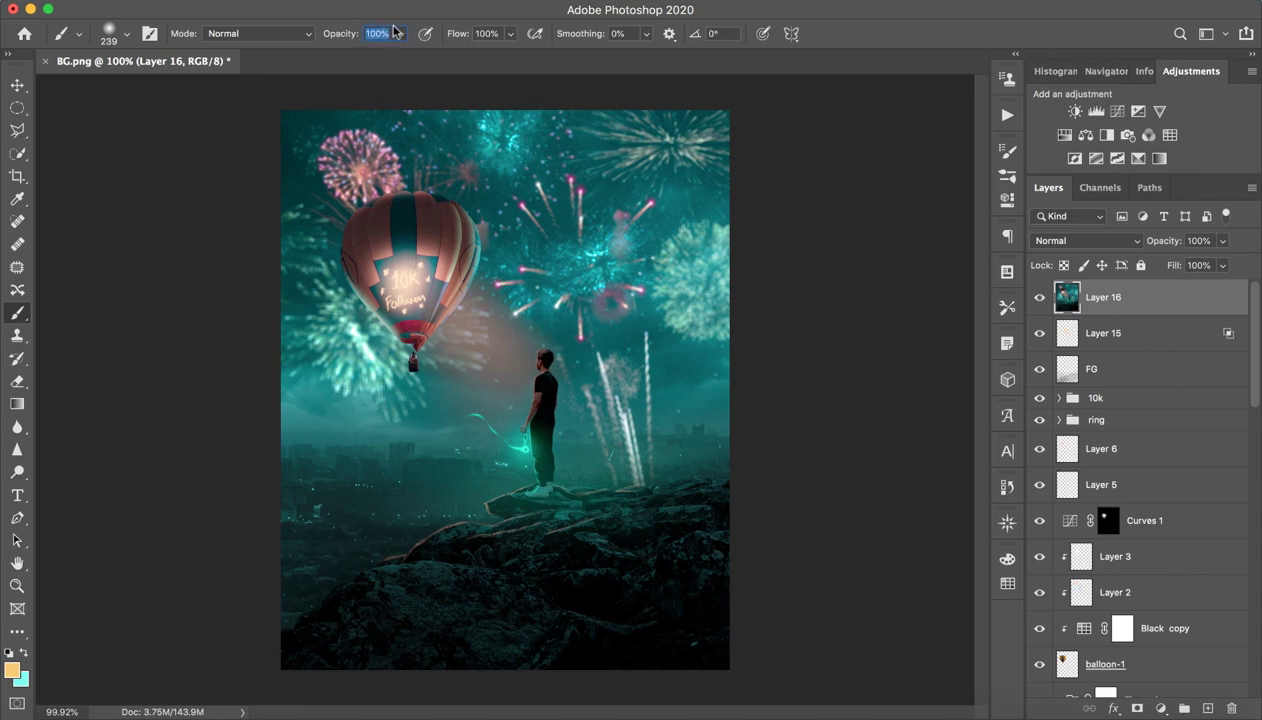
pyautogui.click(418, 3)
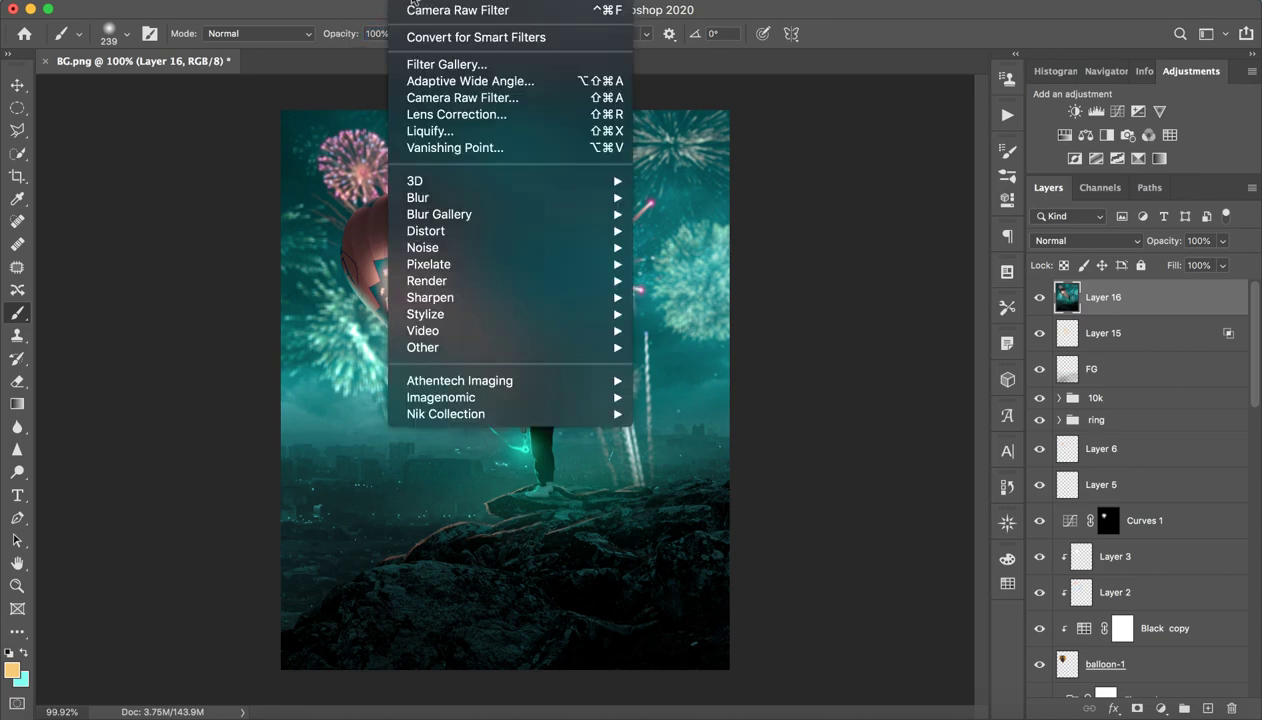
pyautogui.moveTo(470, 414)
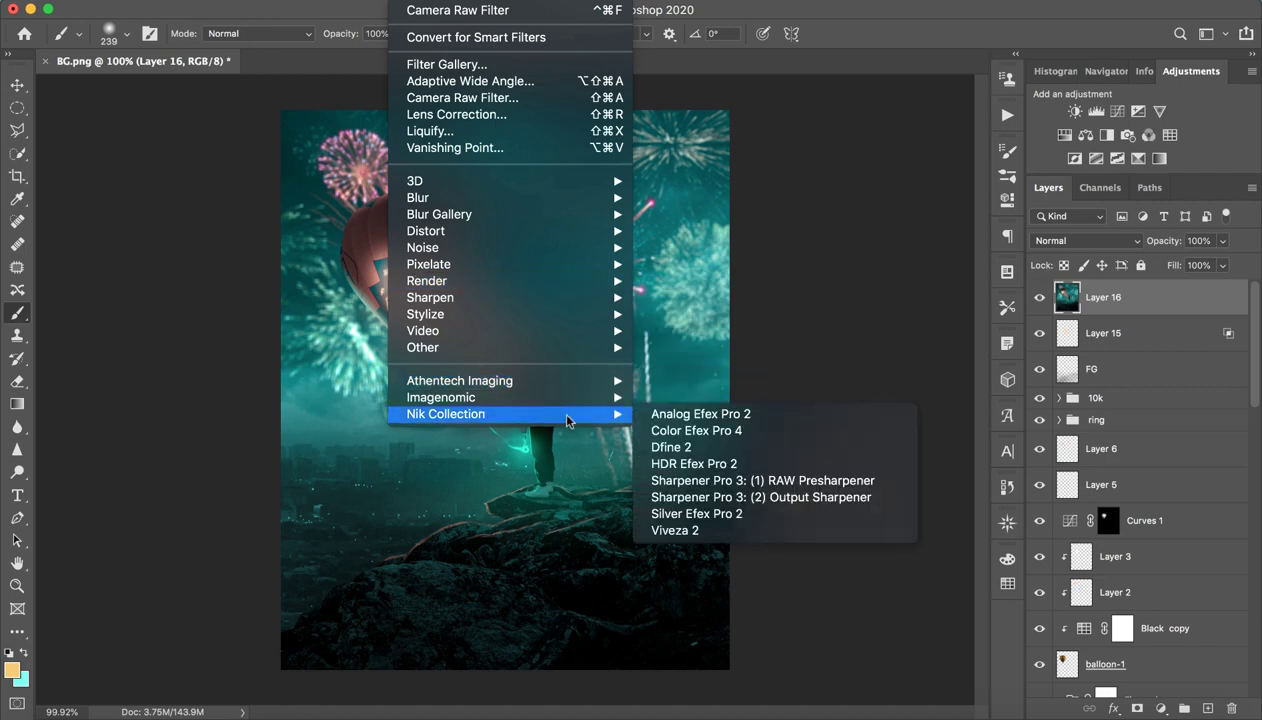
pyautogui.click(749, 429)
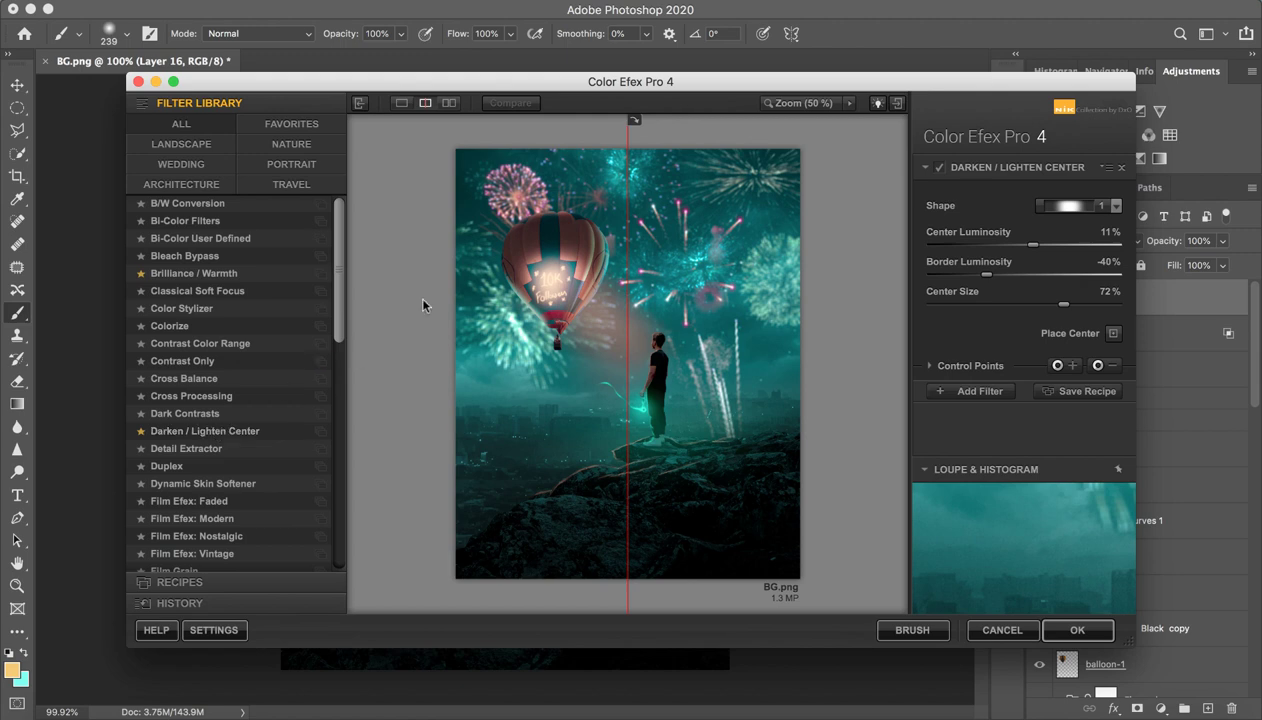
# Step: Preview the whole fireworks image, comparing it with Darken/Lighten Center toggled off and back on
pyautogui.moveTo(628, 340)
pyautogui.mouseDown()
pyautogui.moveTo(802, 346)
pyautogui.moveTo(417, 346)
pyautogui.mouseUp()
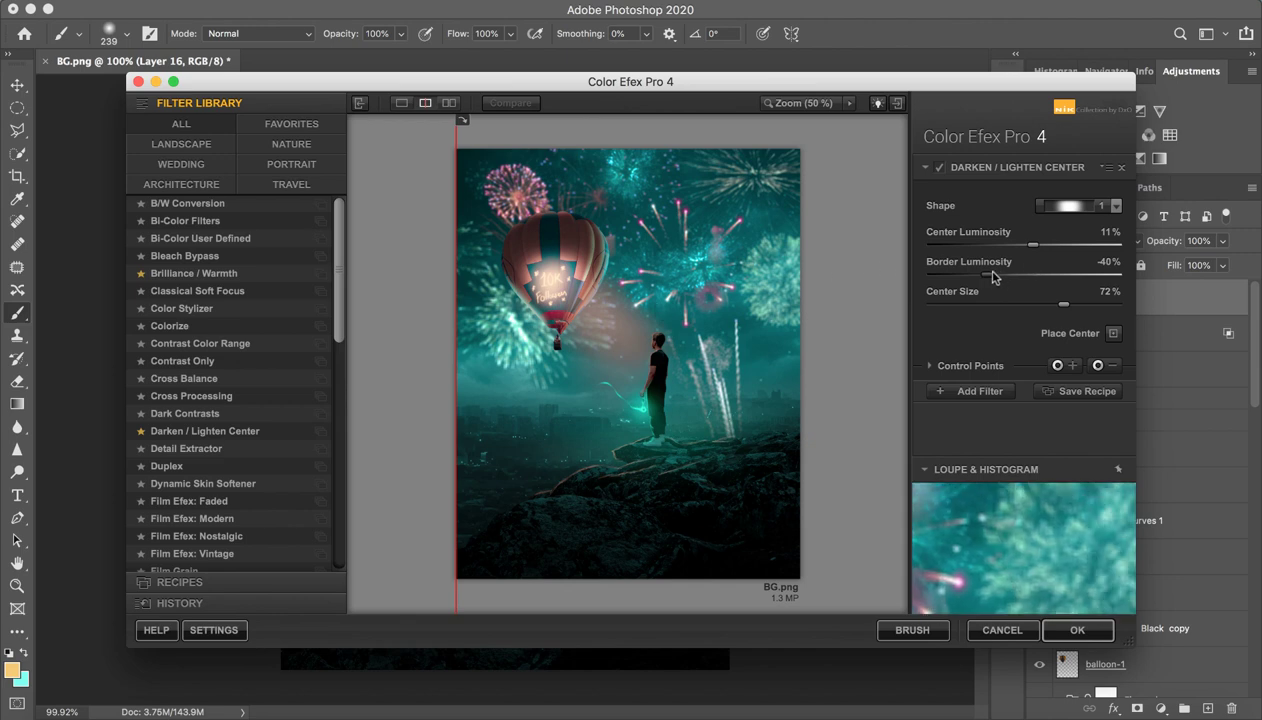
pyautogui.click(940, 169)
pyautogui.click(939, 171)
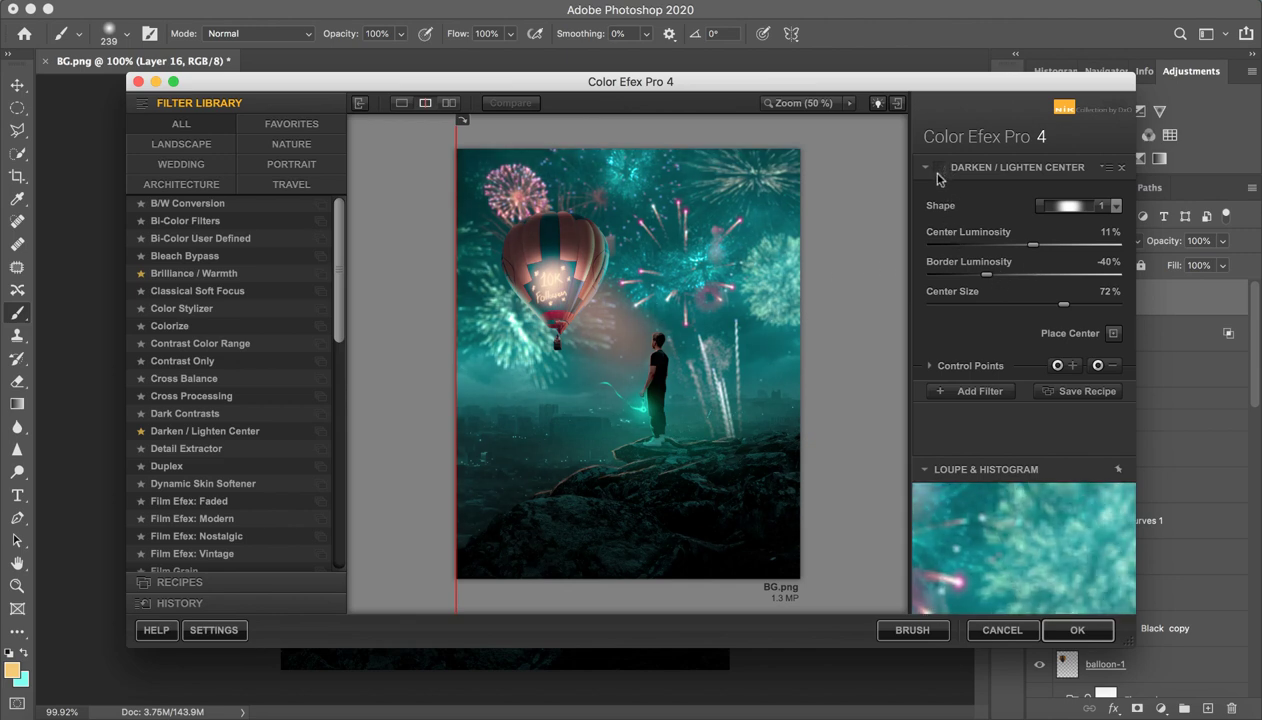
pyautogui.click(939, 168)
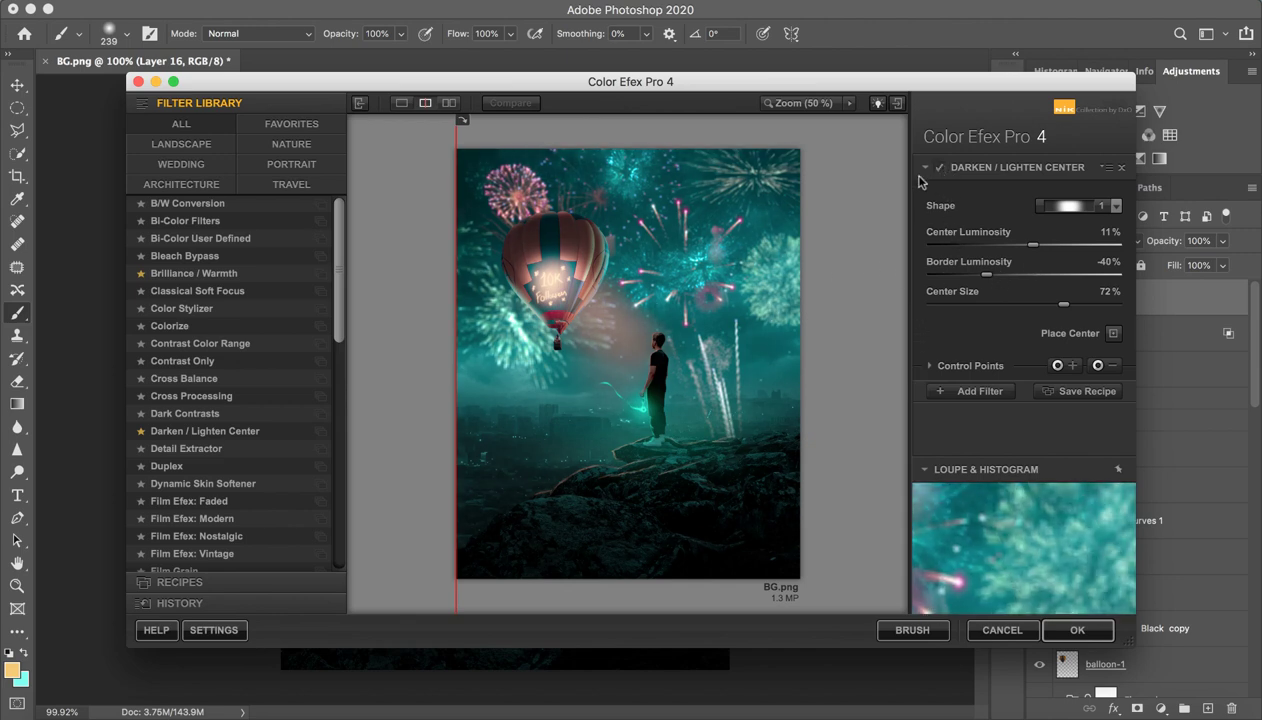
# Step: Try Dark Contrasts with raised brightness, contrast and 14% saturation, then delete it
pyautogui.scroll(-3, 250, 430)
pyautogui.scroll(-3, 212, 290)
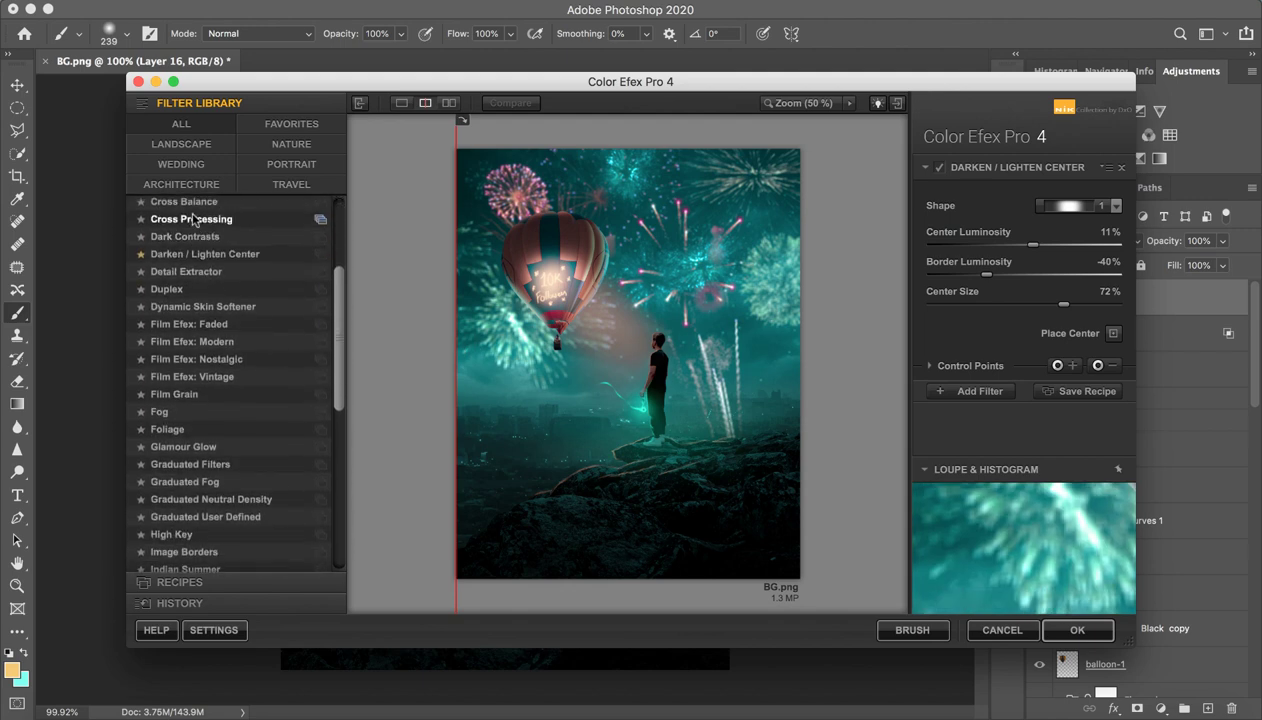
pyautogui.click(190, 239)
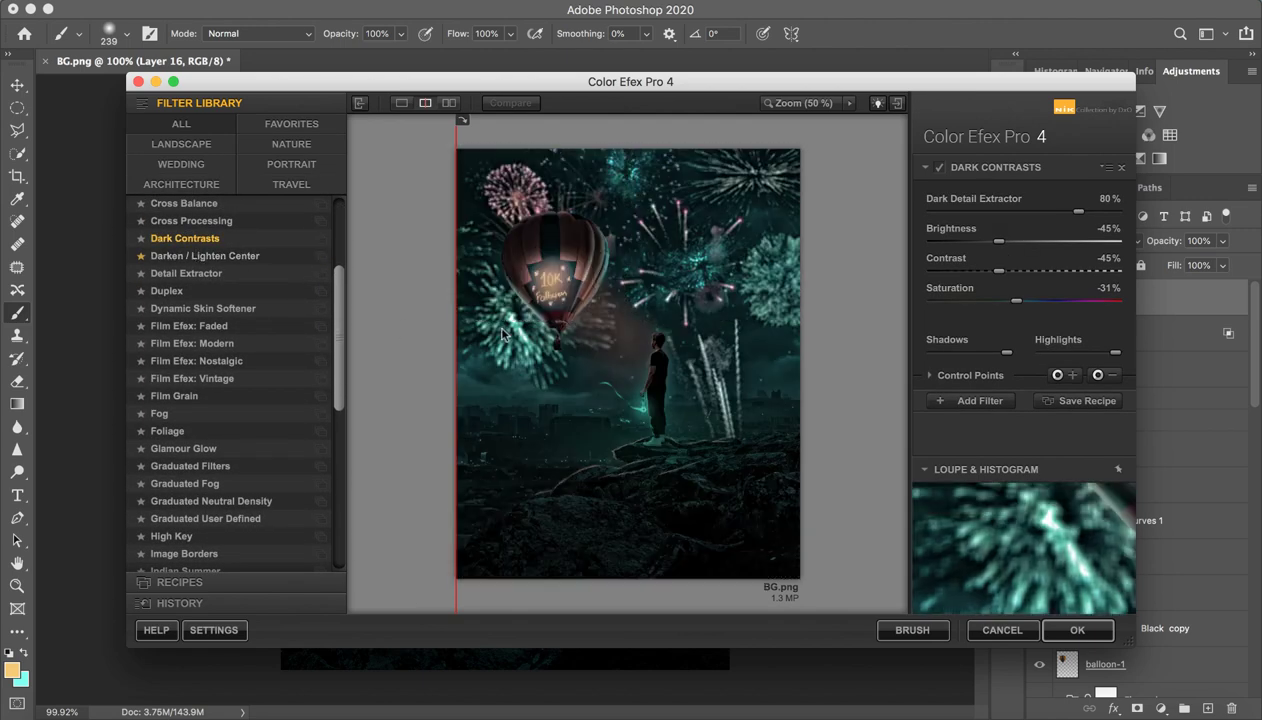
pyautogui.click(1004, 213)
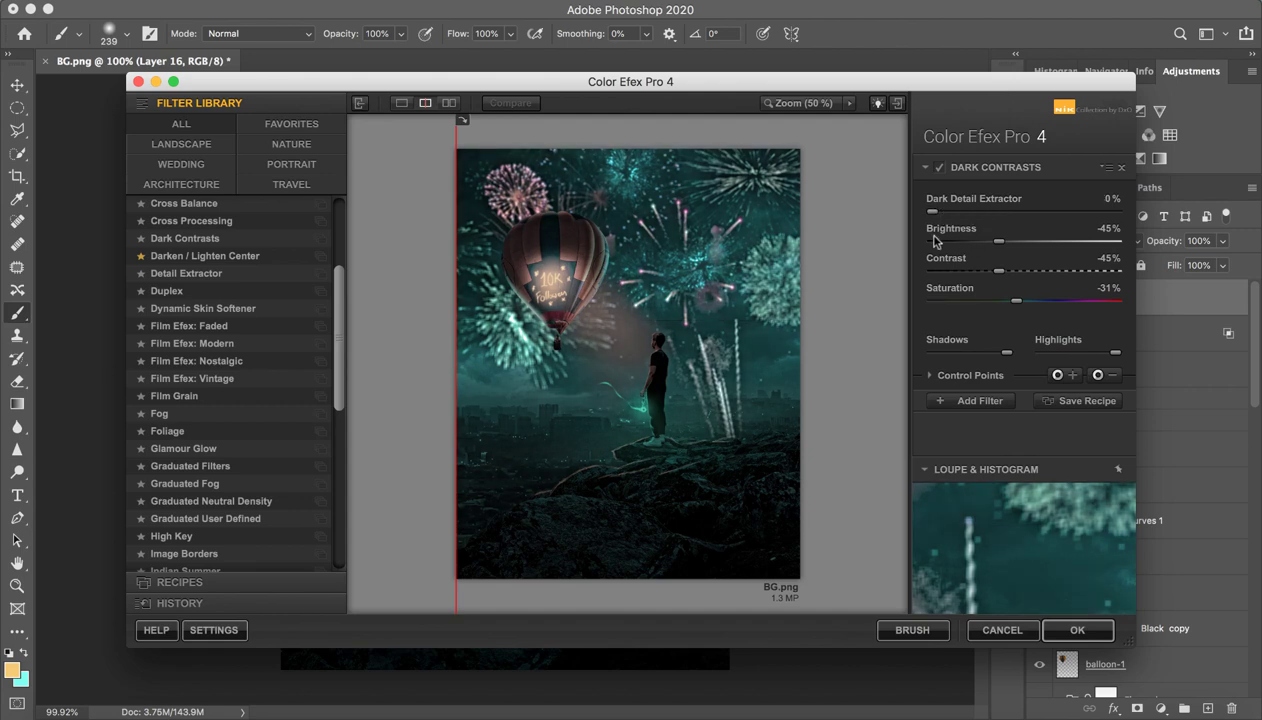
pyautogui.click(1037, 242)
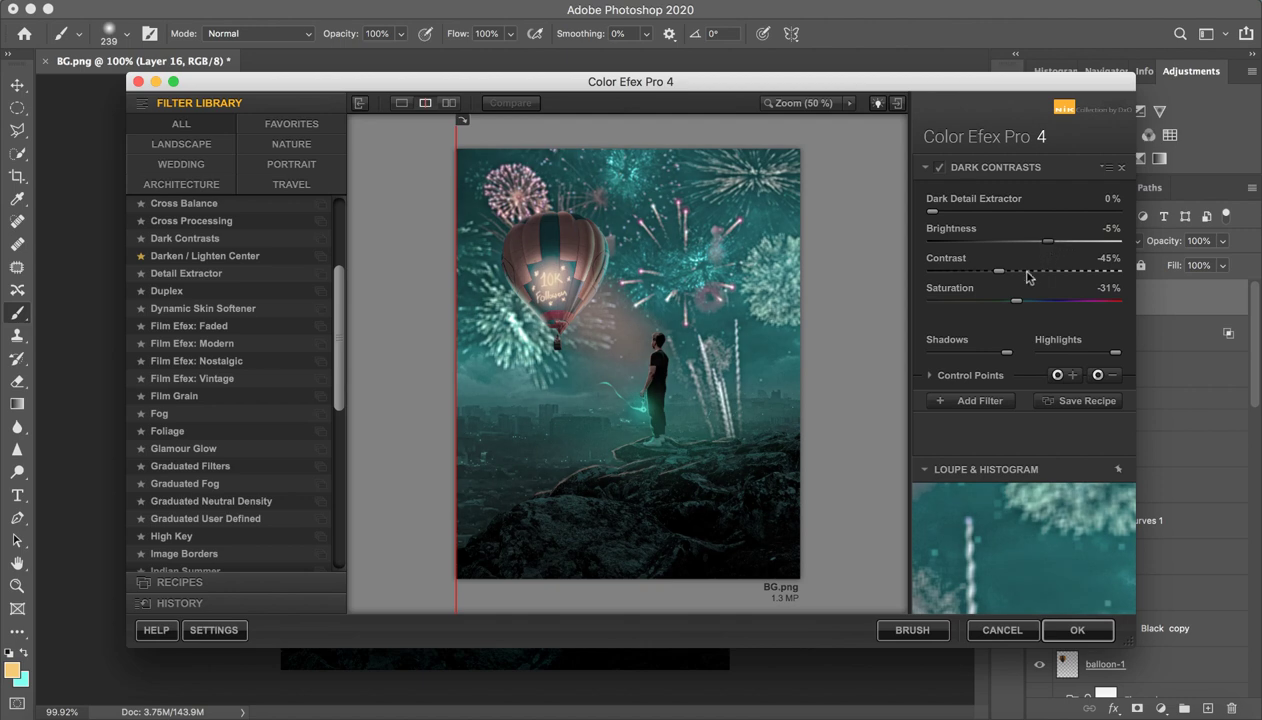
pyautogui.moveTo(997, 271)
pyautogui.mouseDown()
pyautogui.moveTo(1030, 273)
pyautogui.moveTo(1043, 304)
pyautogui.mouseUp()
pyautogui.moveTo(1062, 305)
pyautogui.mouseDown()
pyautogui.moveTo(1073, 305)
pyautogui.moveTo(1026, 279)
pyautogui.mouseUp()
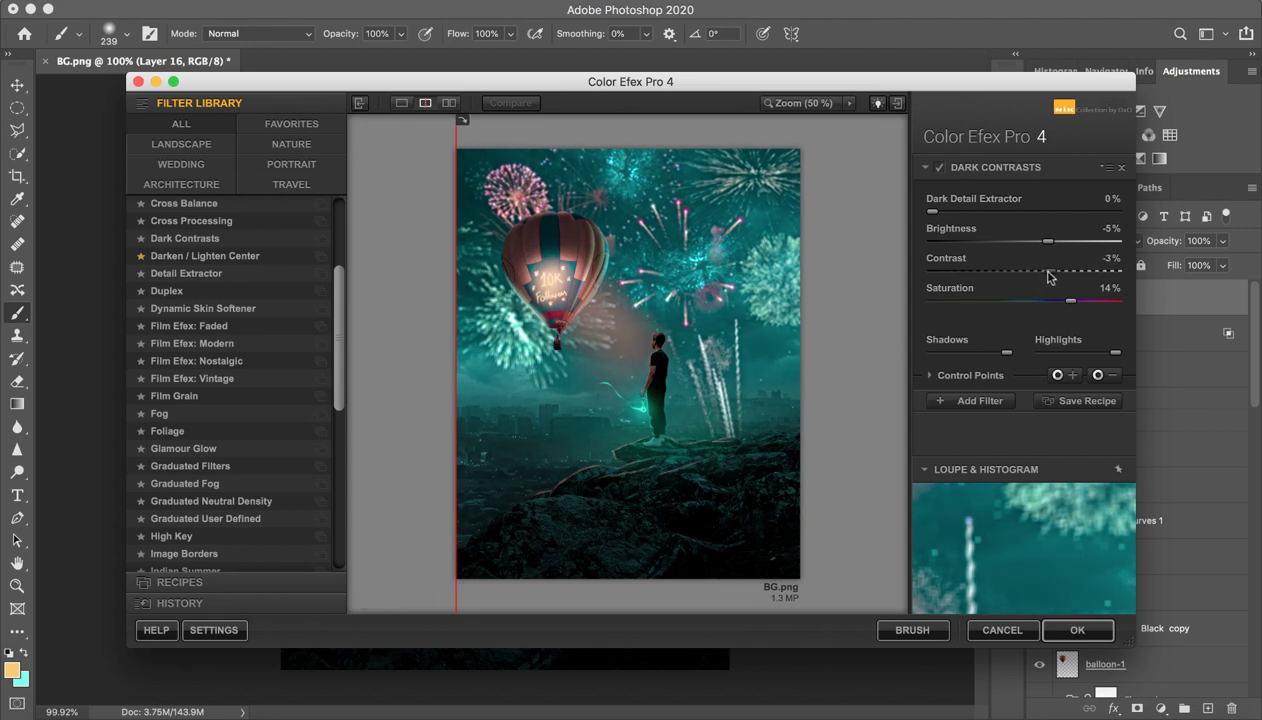
pyautogui.moveTo(1040, 277); pyautogui.dragTo(1056, 278)
pyautogui.click(941, 169)
pyautogui.click(1121, 168)
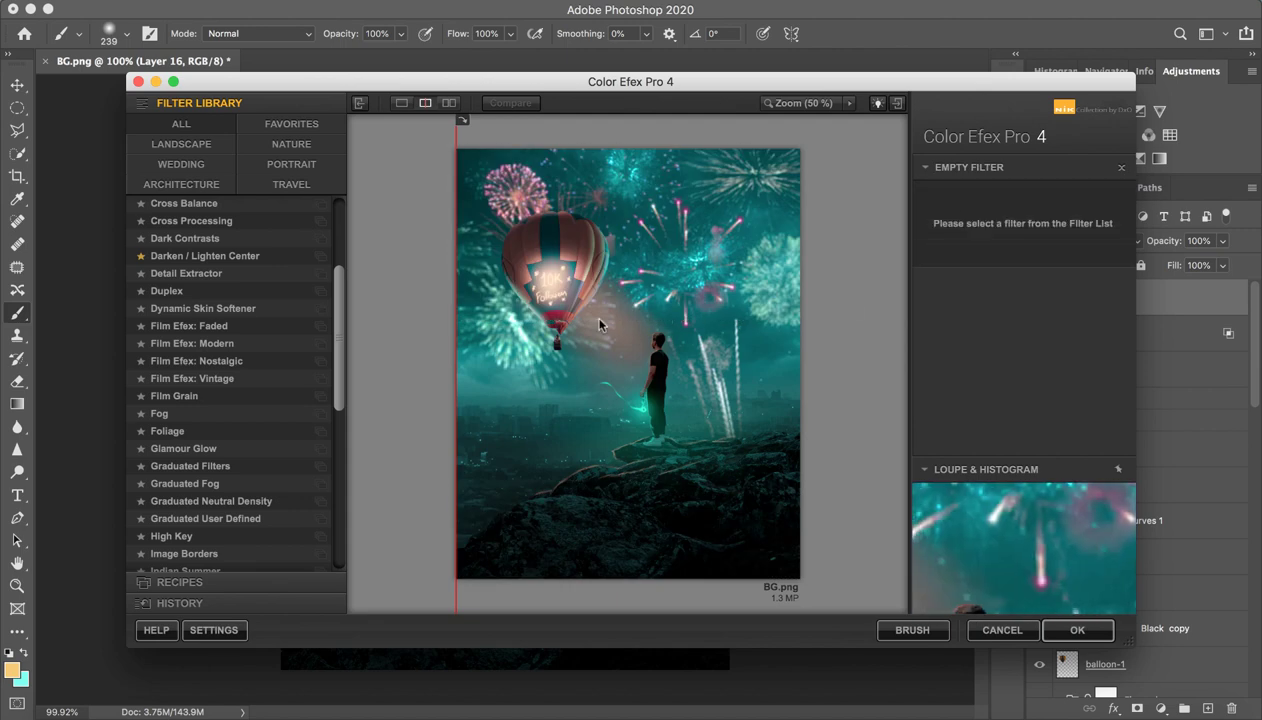
# Step: Apply Pro Contrast with Dynamic Contrast 32% and Correct Contrast 17% to the fireworks image
pyautogui.scroll(-3, 224, 488)
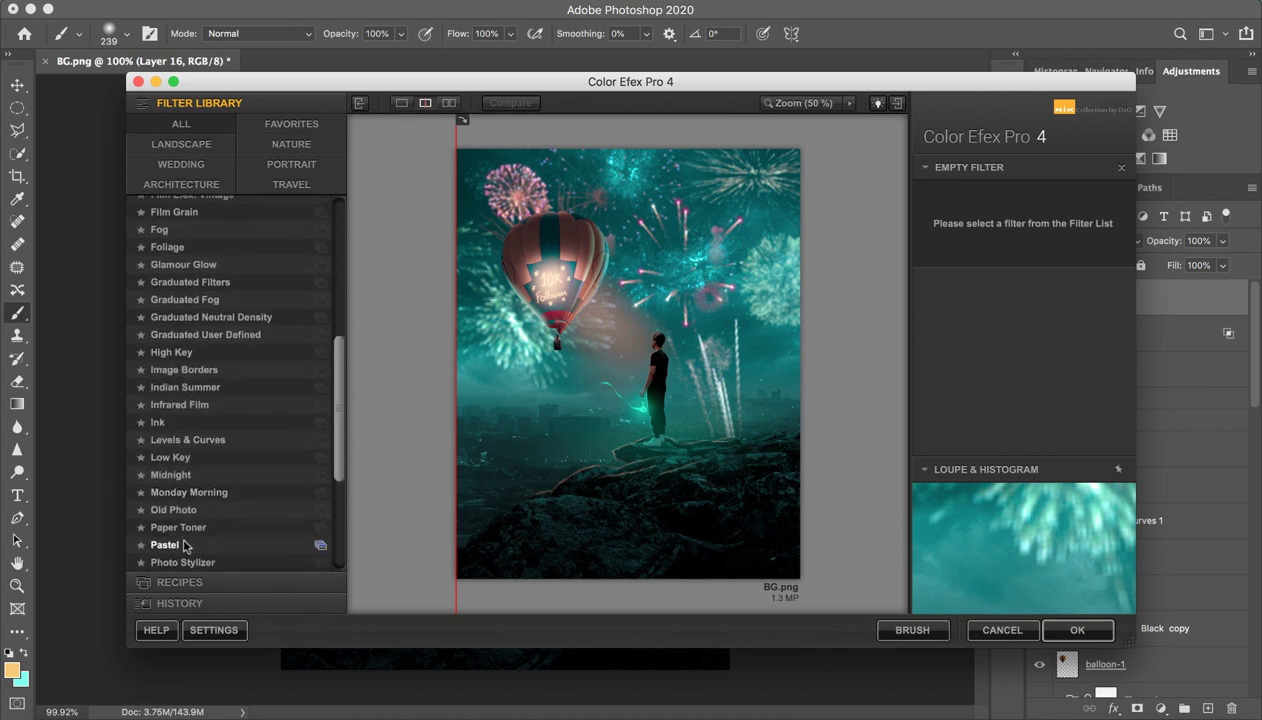
pyautogui.scroll(-3, 190, 540)
pyautogui.click(180, 475)
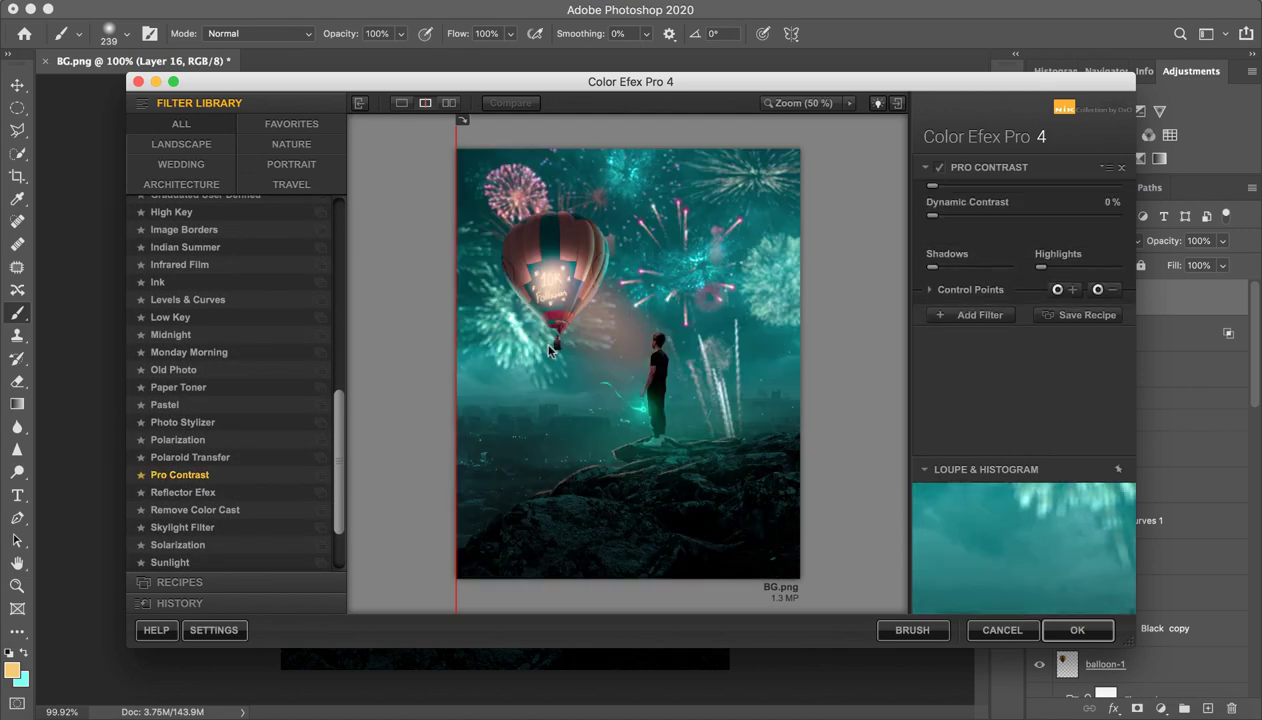
pyautogui.moveTo(963, 270); pyautogui.dragTo(972, 272)
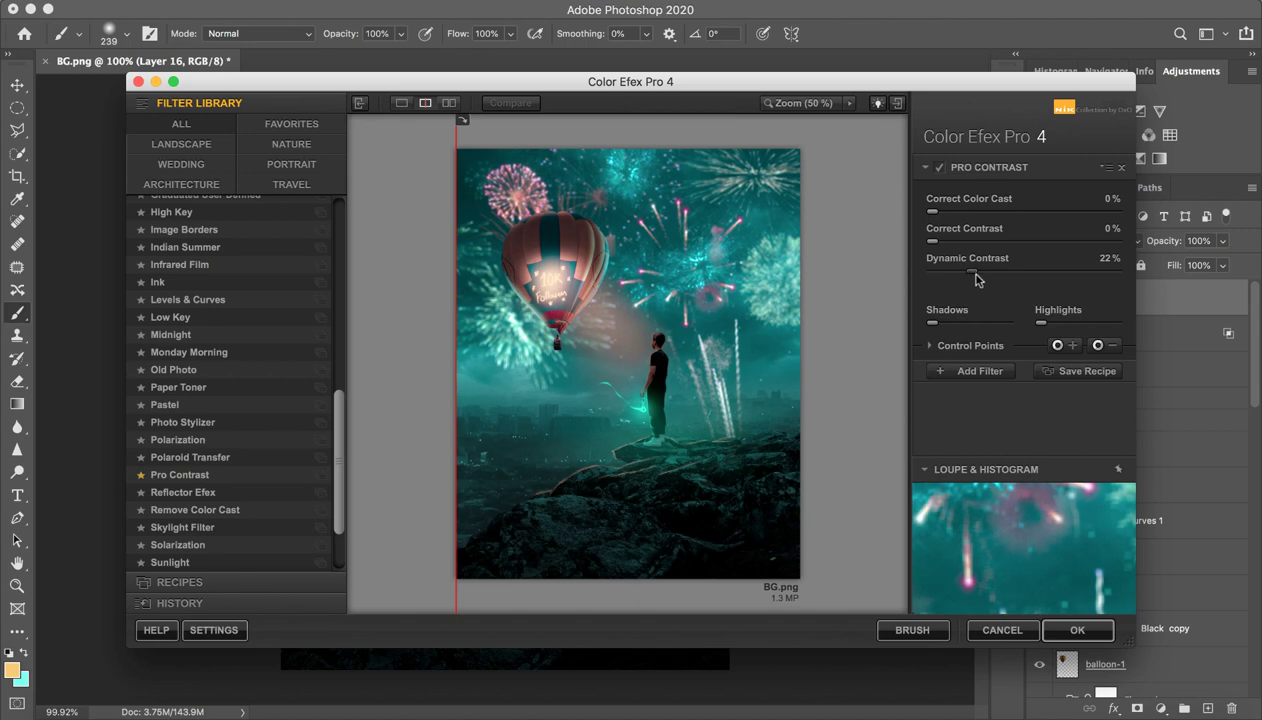
pyautogui.click(986, 272)
pyautogui.click(962, 241)
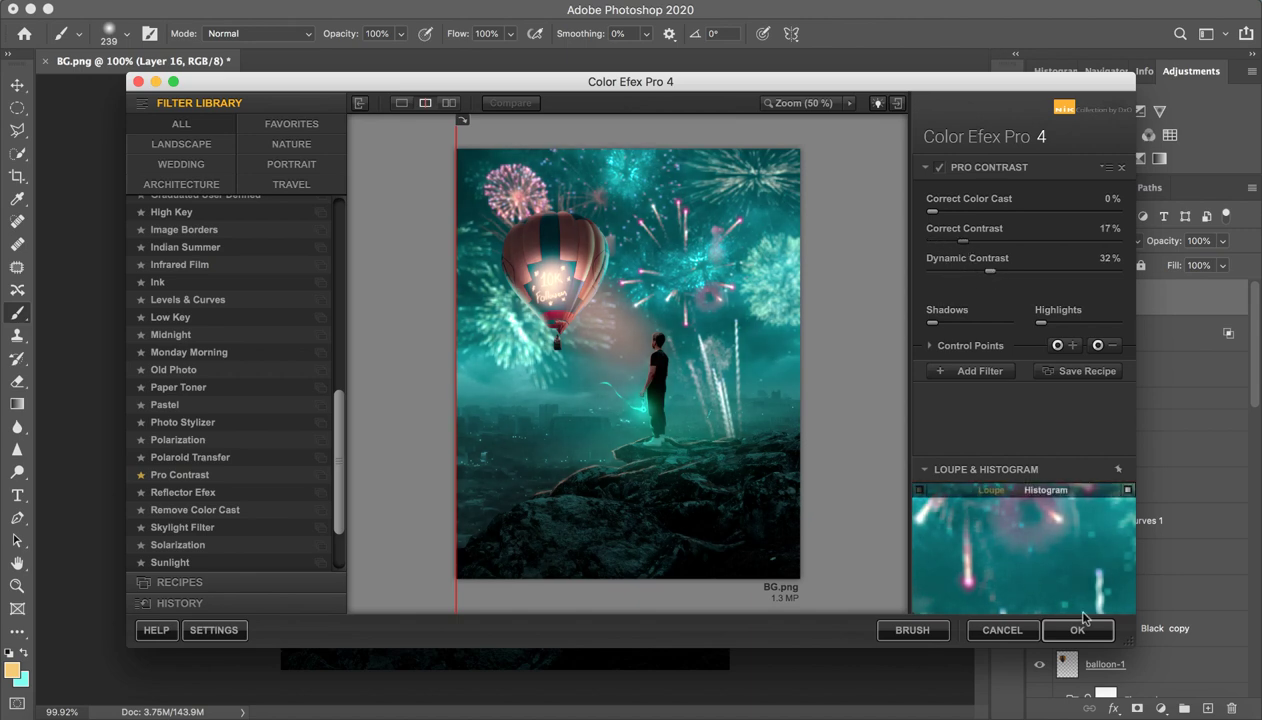
pyautogui.click(1077, 630)
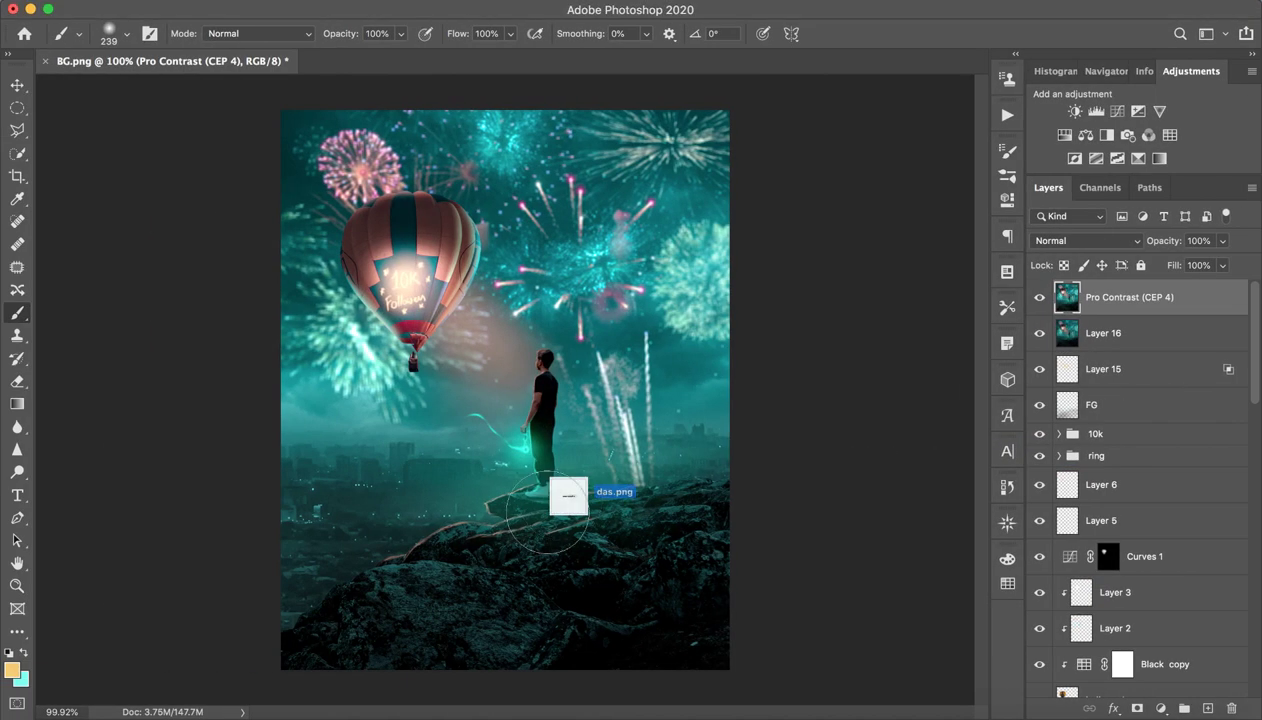
# Step: Place the das.png signature into the document and position it low on the rocks
pyautogui.moveTo(1100, 500); pyautogui.dragTo(560, 495)
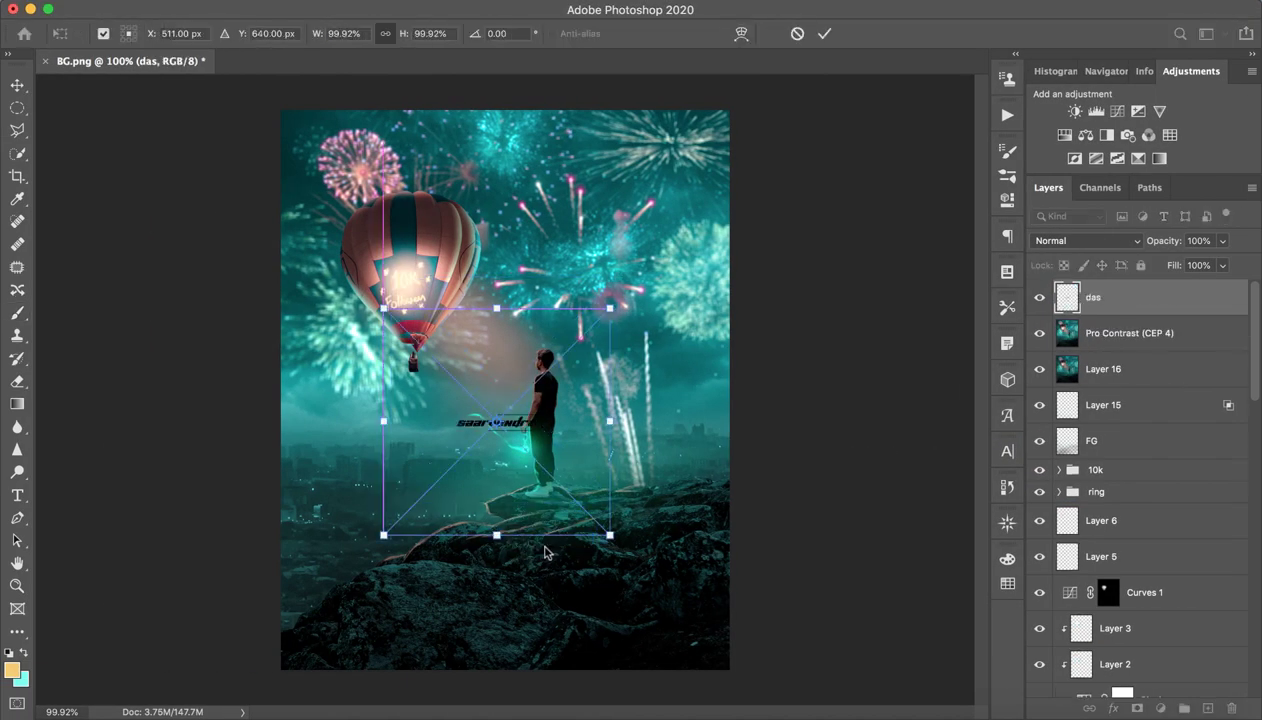
pyautogui.moveTo(549, 552); pyautogui.dragTo(557, 630)
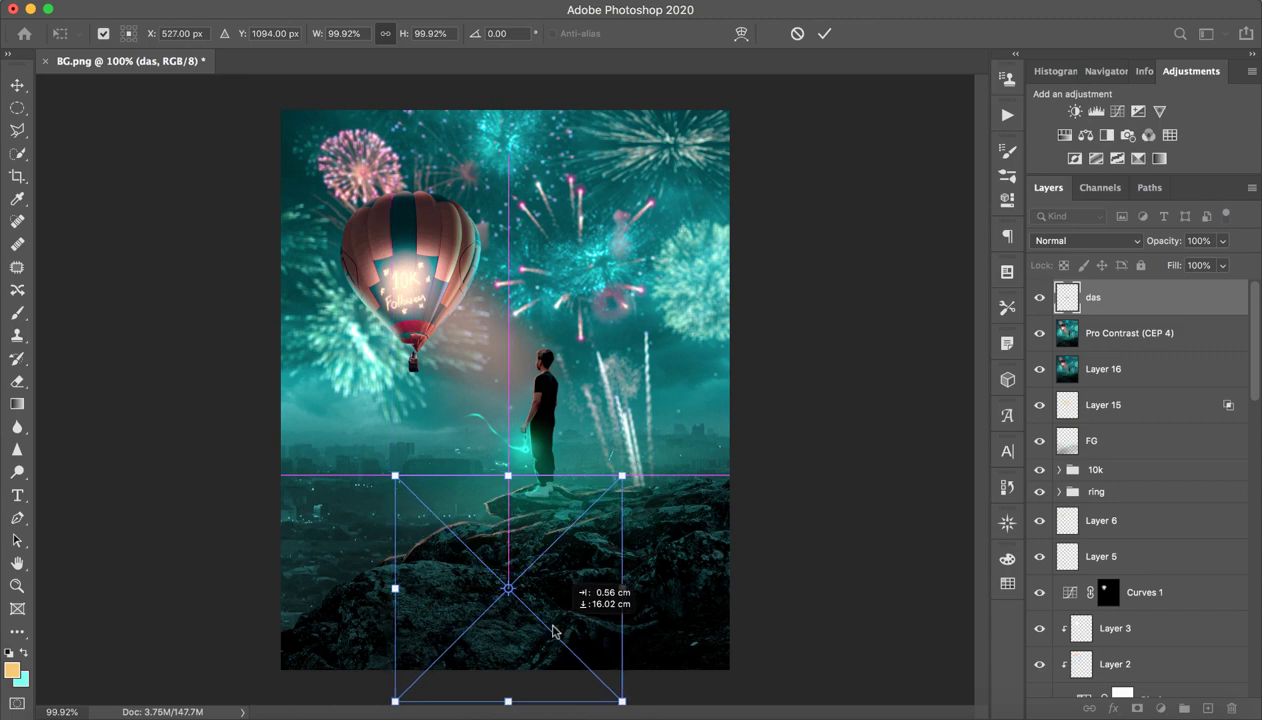
pyautogui.click(824, 33)
# Step: Try Divide blending on the signature layer, then set it back to Normal
pyautogui.click(1056, 243)
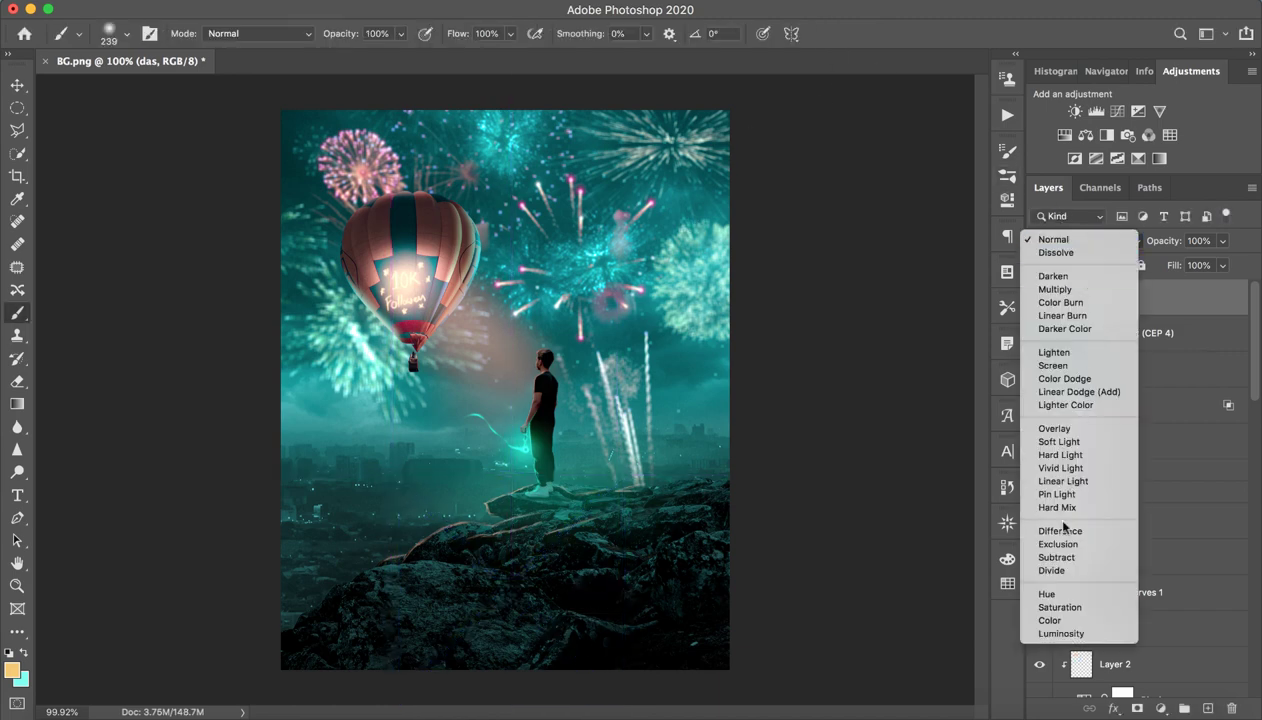
pyautogui.click(1069, 572)
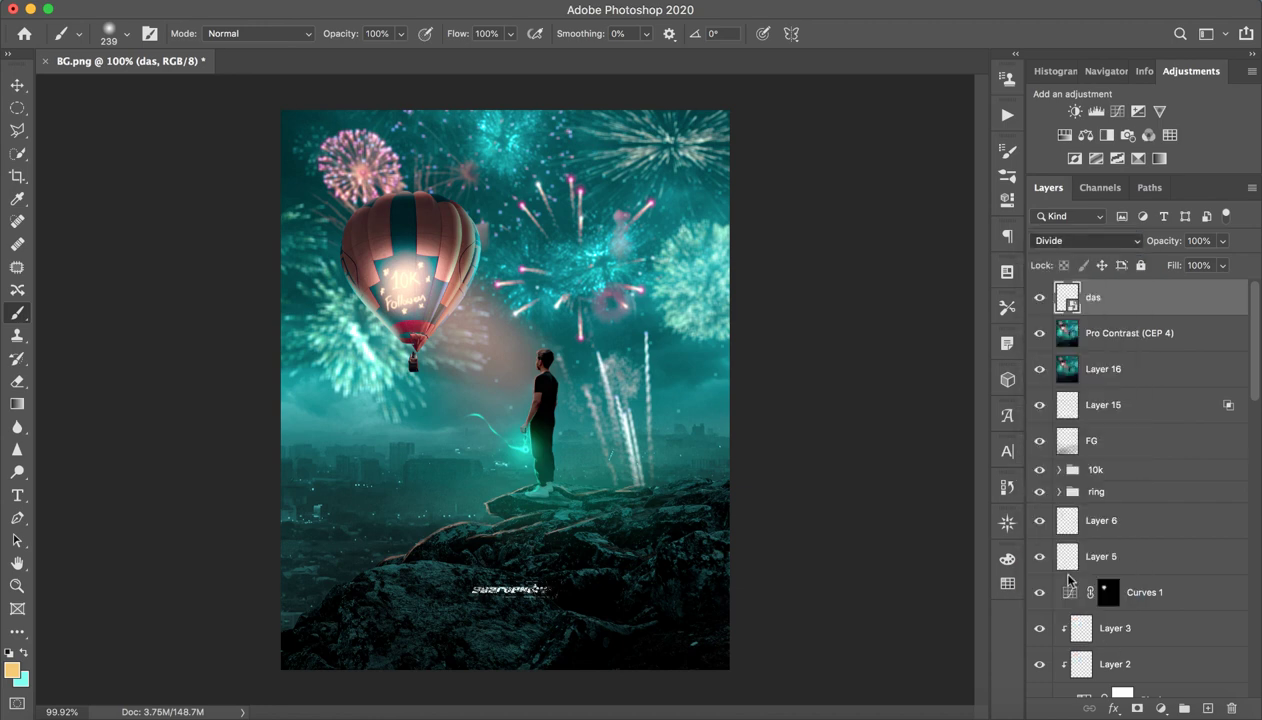
pyautogui.click(1068, 241)
pyautogui.press('Escape')
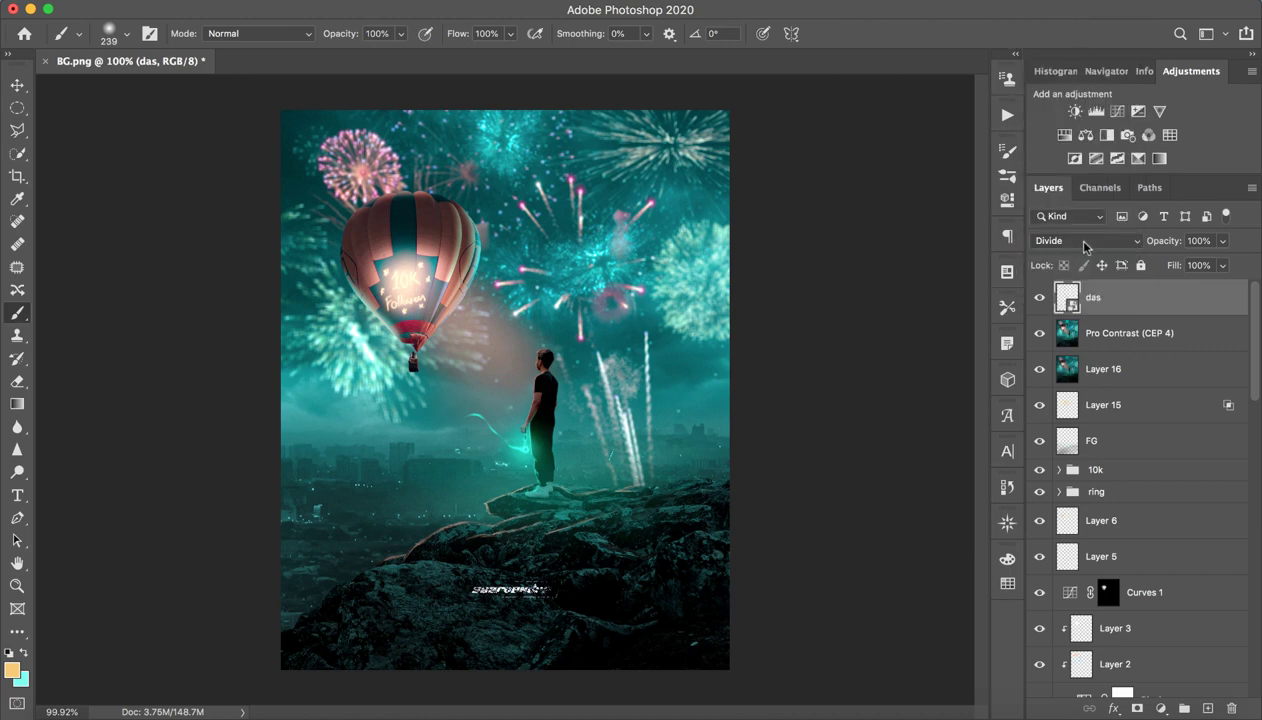
pyautogui.click(1070, 241)
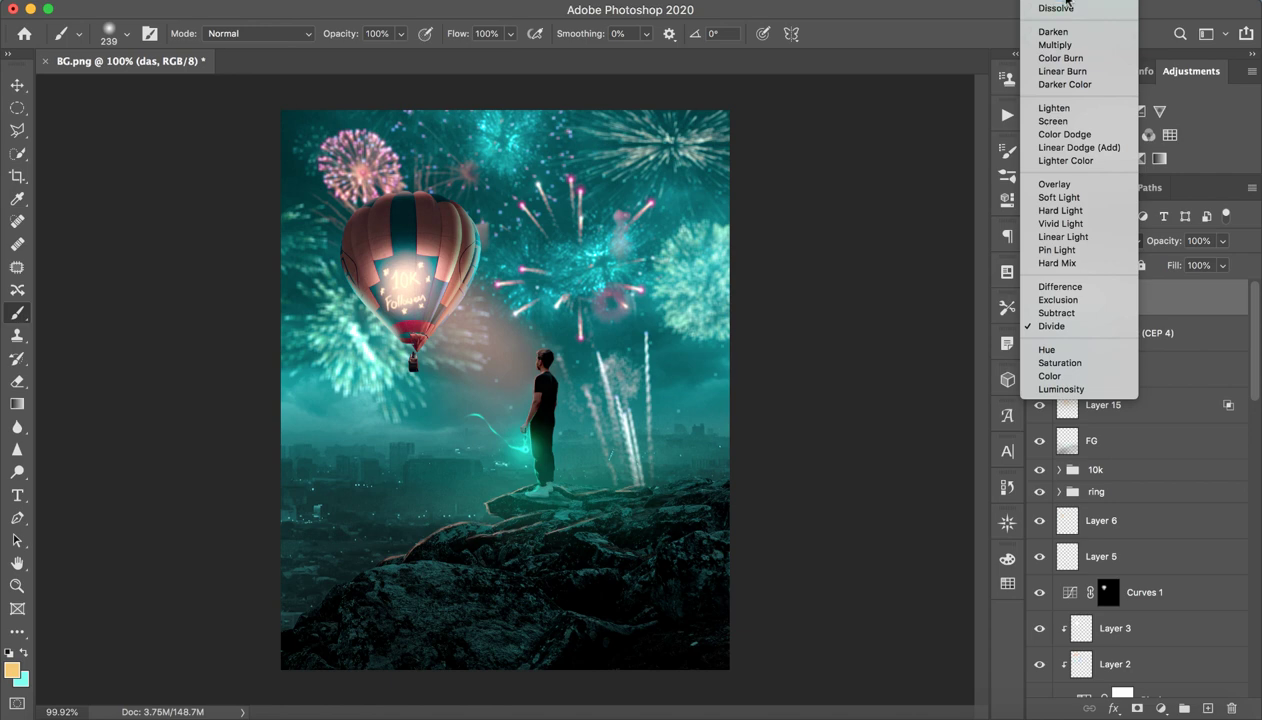
pyautogui.click(1066, 6)
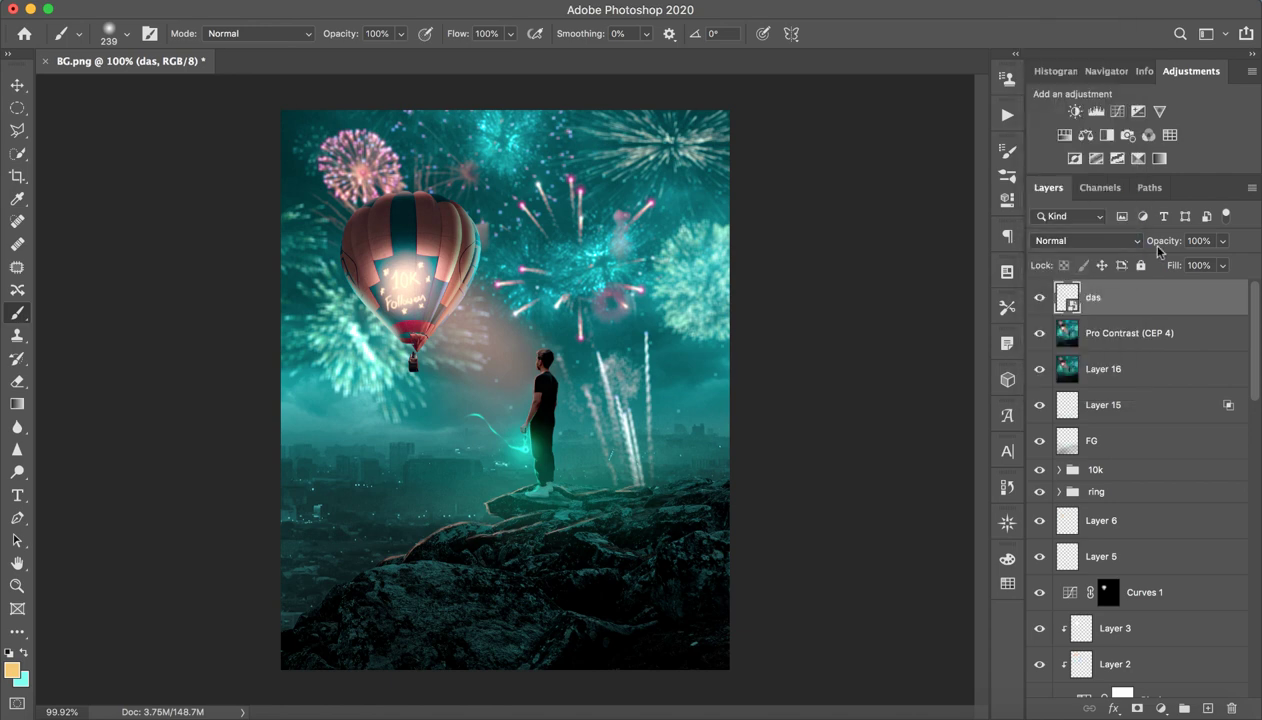
# Step: Add a Color Overlay layer style to the das signature layer
pyautogui.doubleClick(1140, 282)
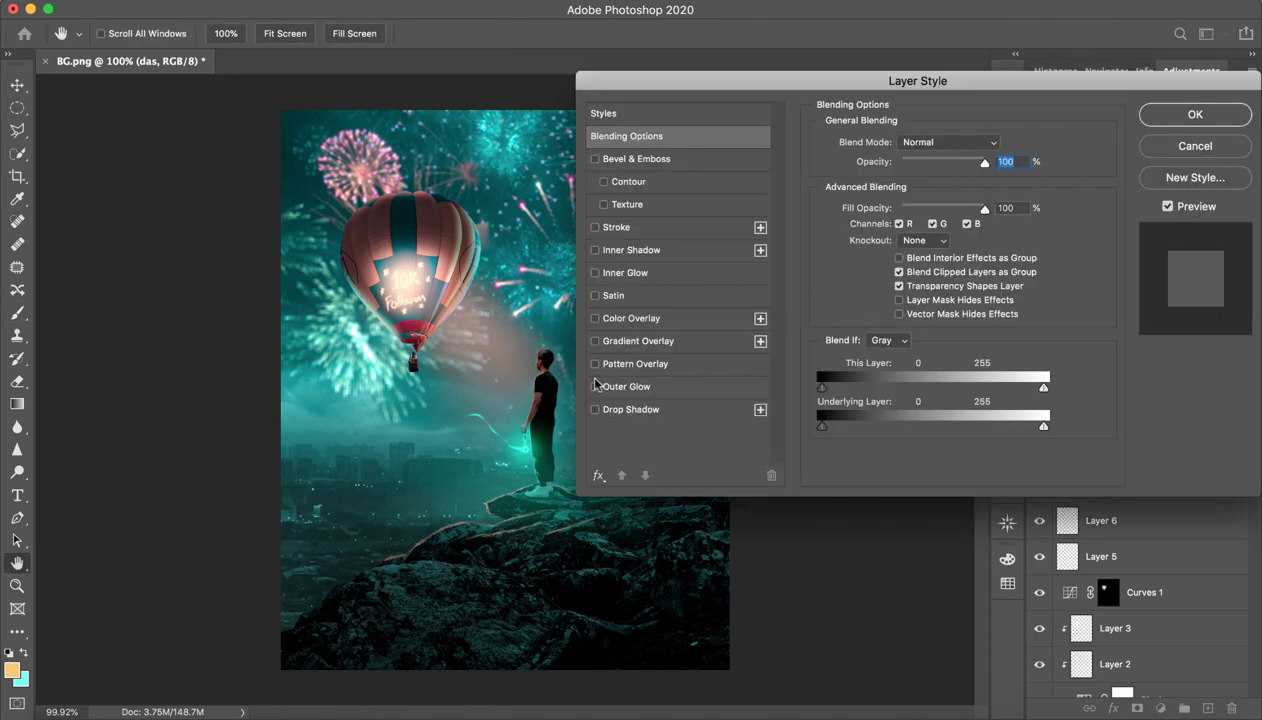
pyautogui.click(595, 318)
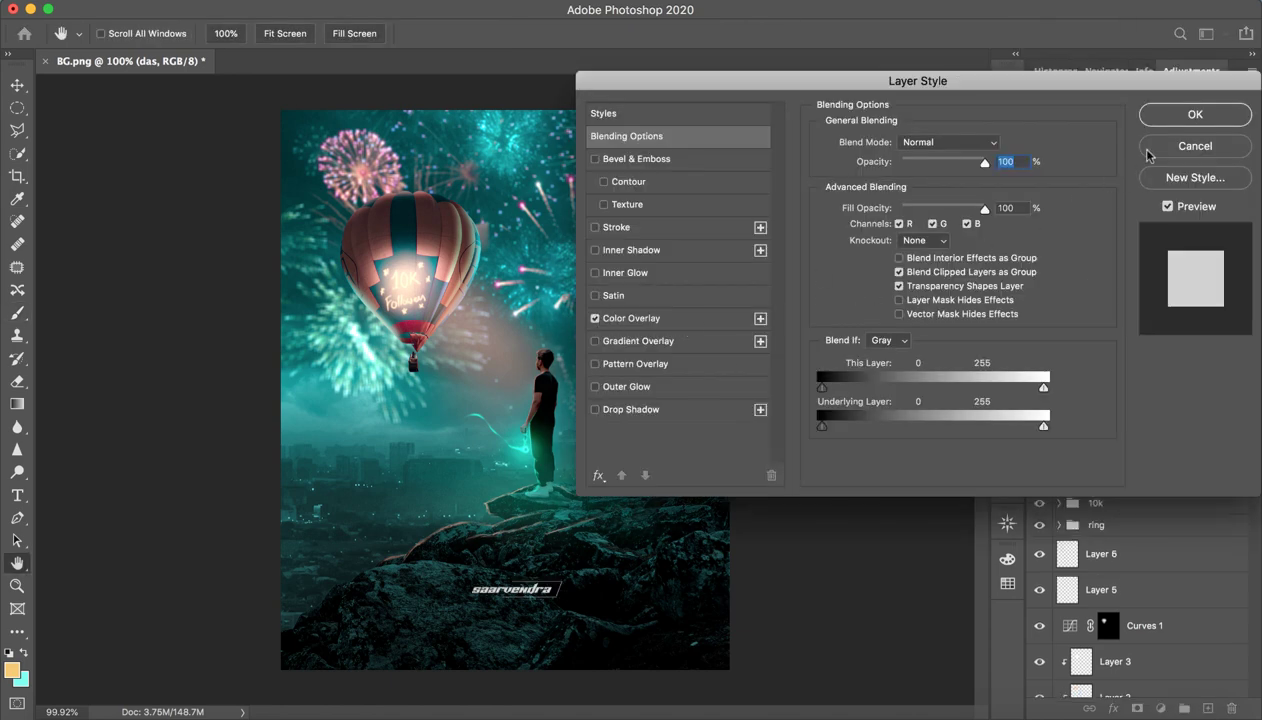
pyautogui.click(1167, 116)
pyautogui.press('z')
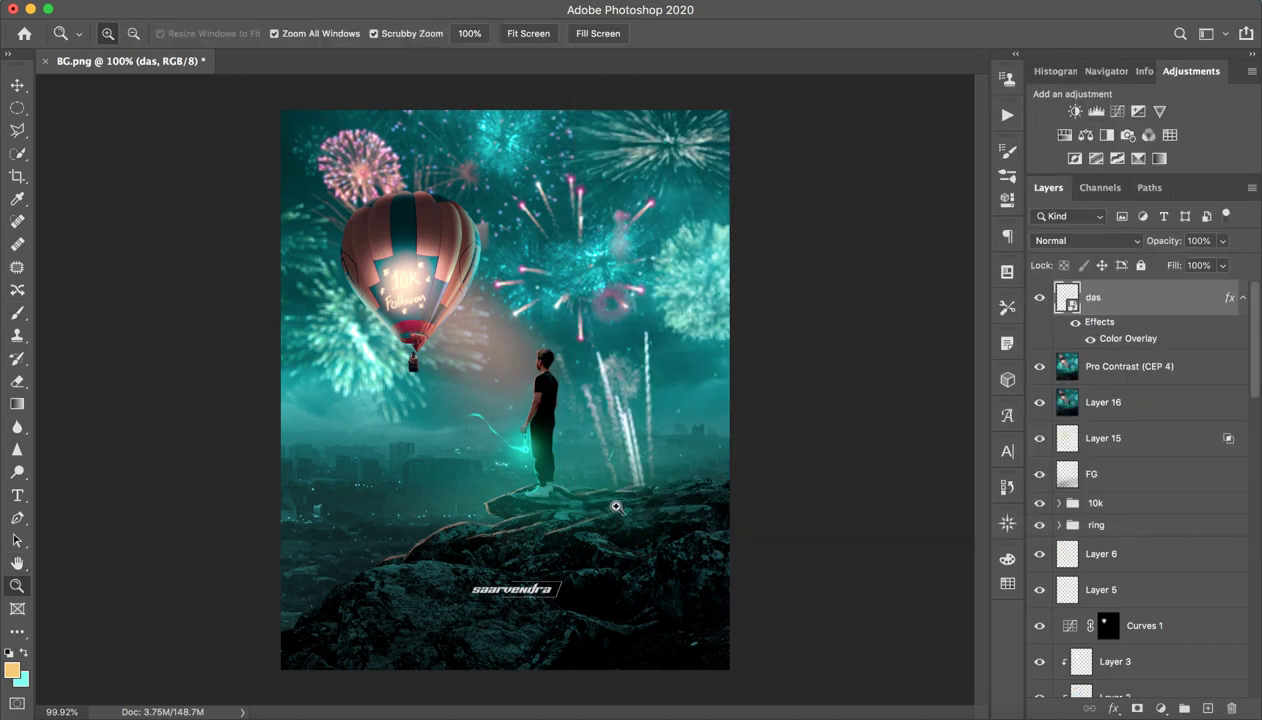
pyautogui.moveTo(611, 507)
pyautogui.mouseDown()
pyautogui.moveTo(600, 536)
pyautogui.moveTo(610, 534)
pyautogui.mouseUp()
pyautogui.press('b')
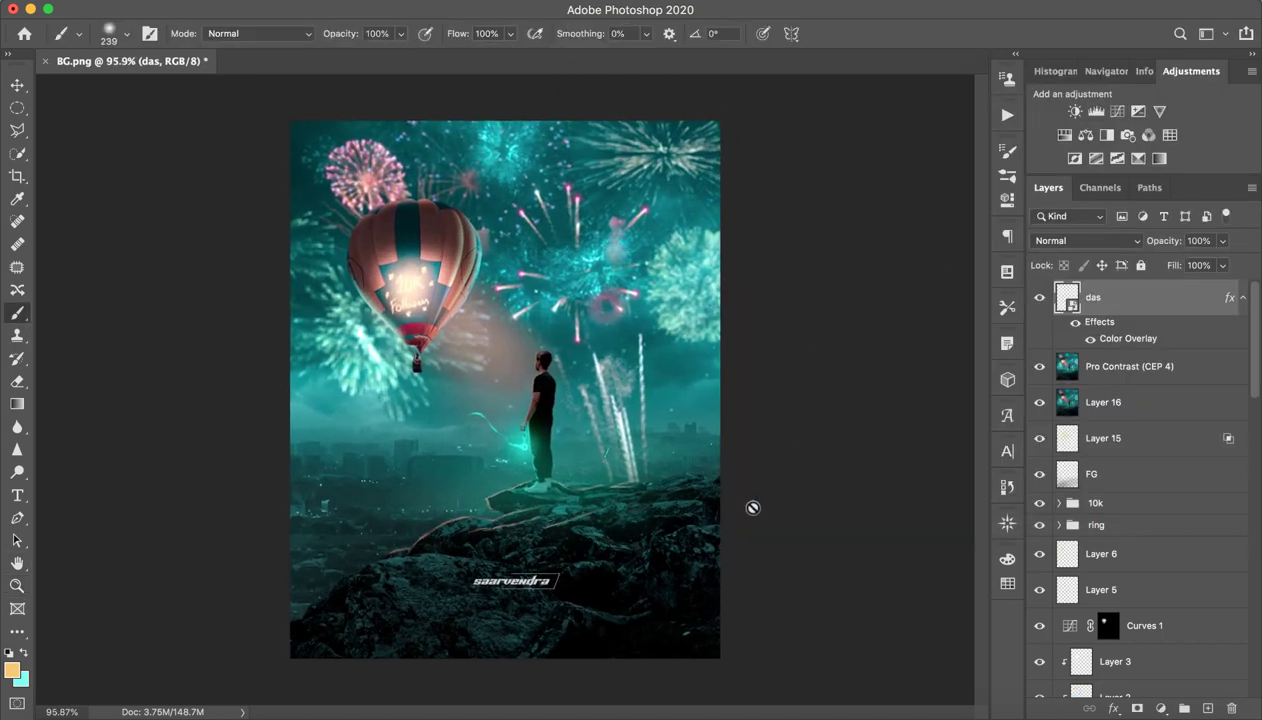
pyautogui.scroll(-10, 1186, 465)
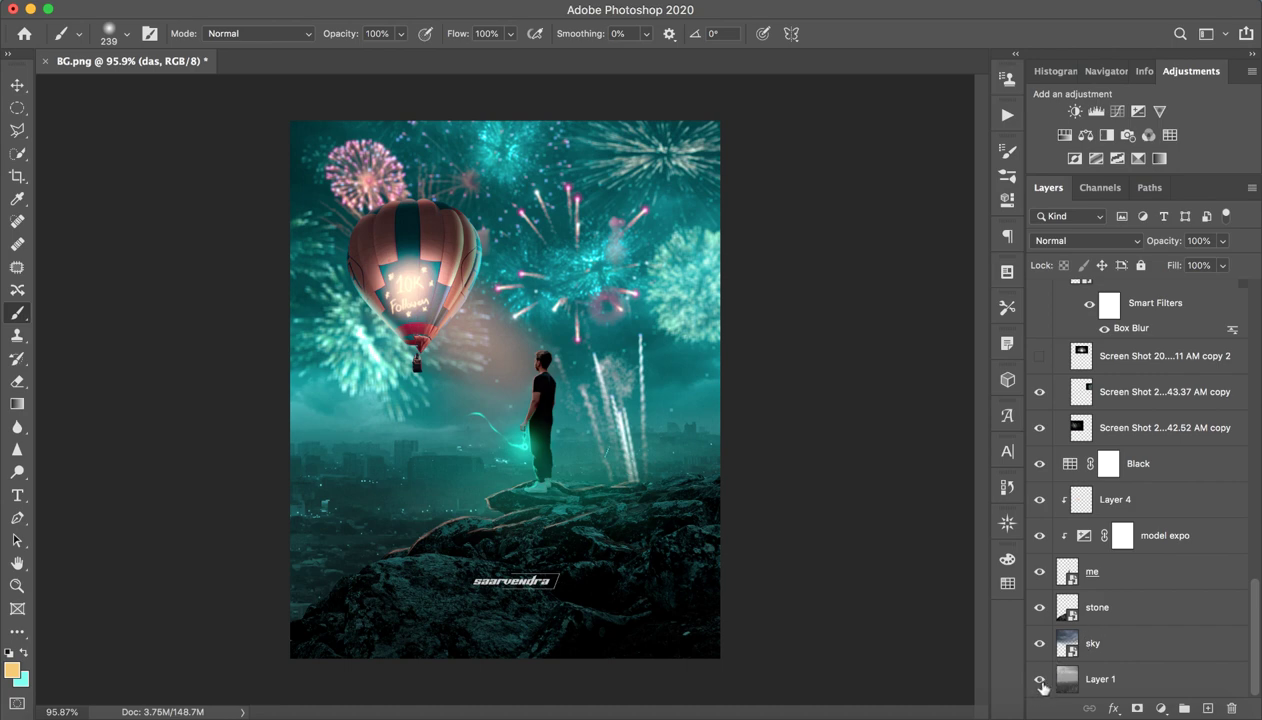
pyautogui.keyDown('alt'); pyautogui.click(1039, 680); pyautogui.keyUp('alt')
pyautogui.keyDown('alt'); pyautogui.click(1040, 681); pyautogui.keyUp('alt')
pyautogui.keyDown('alt'); pyautogui.click(1040, 681); pyautogui.keyUp('alt')
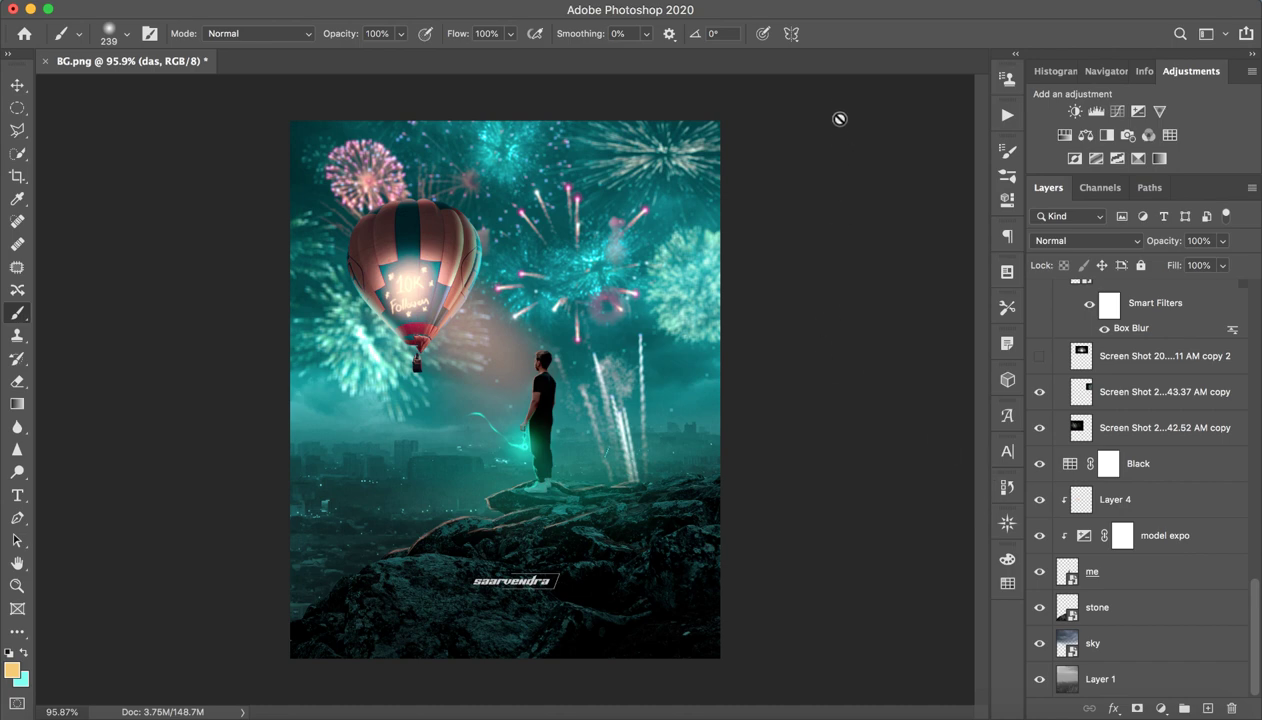
# Step: Choose Start Over in the screen-recorder menu to switch from the Photoshop composite to the phone
pyautogui.click(855, 8)
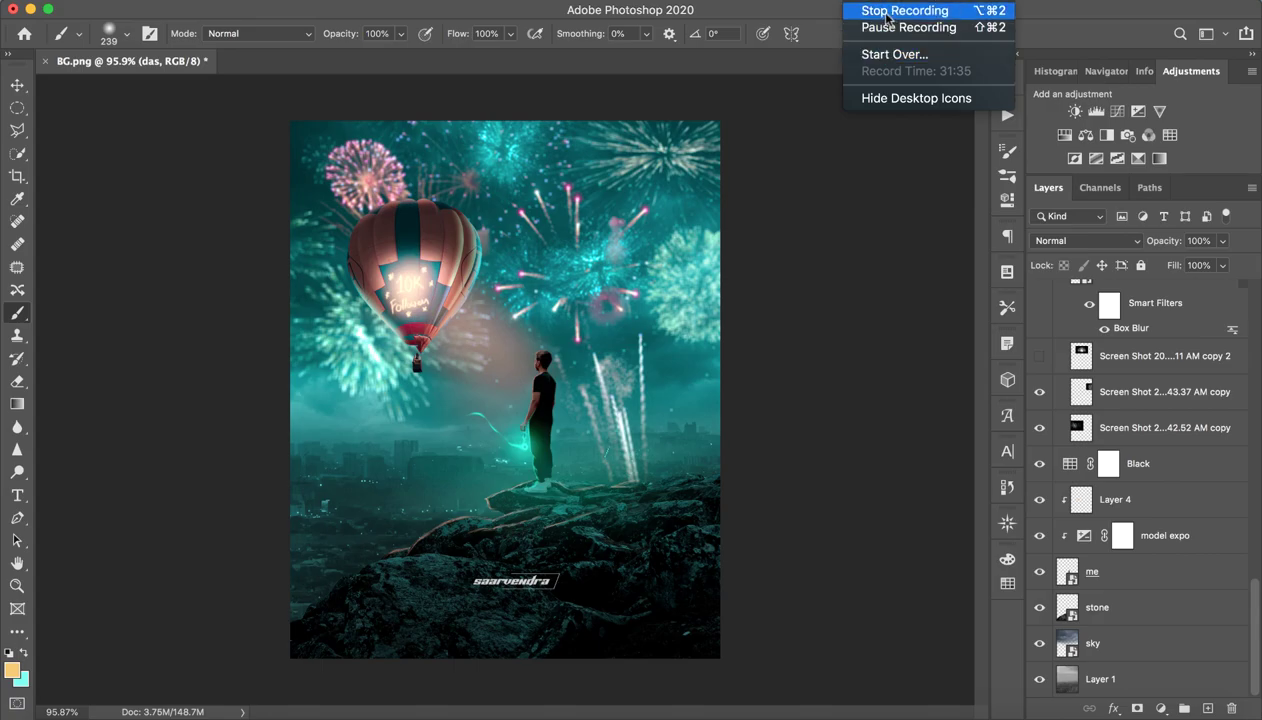
pyautogui.click(874, 15)
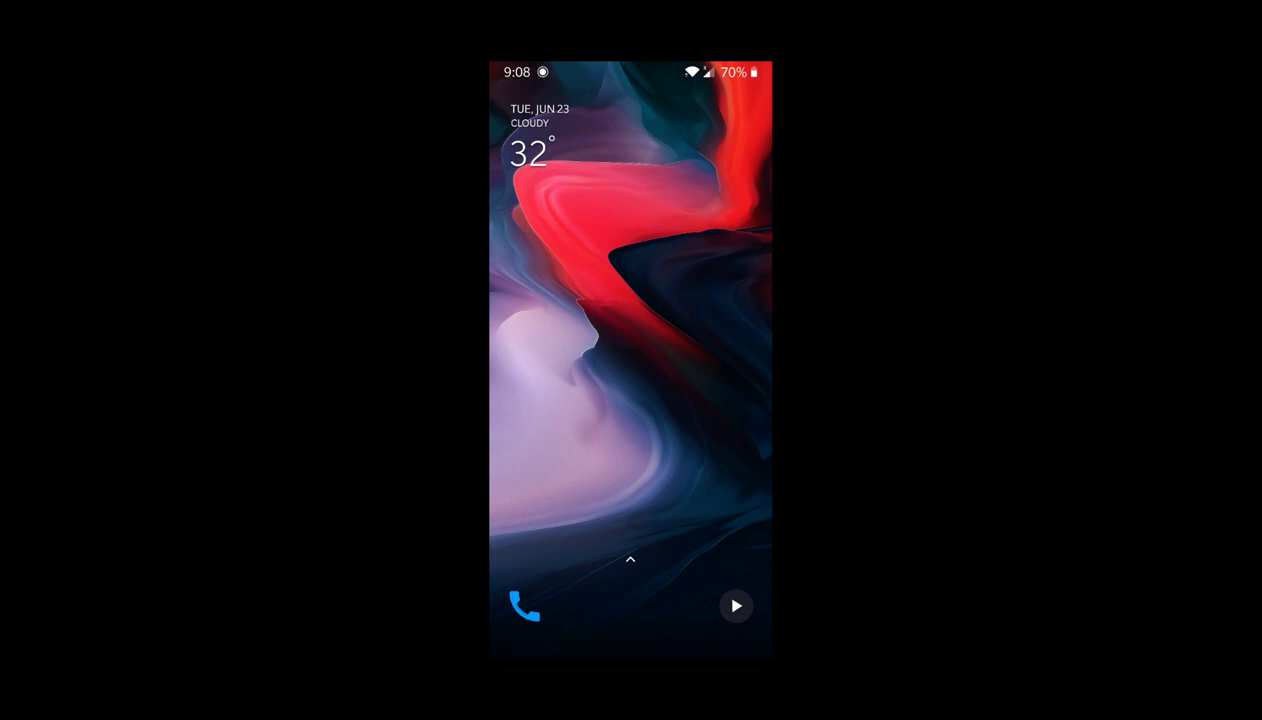
# Step: Launch Telegram from the phone's app drawer
pyautogui.moveTo(630, 580); pyautogui.dragTo(676, 431)
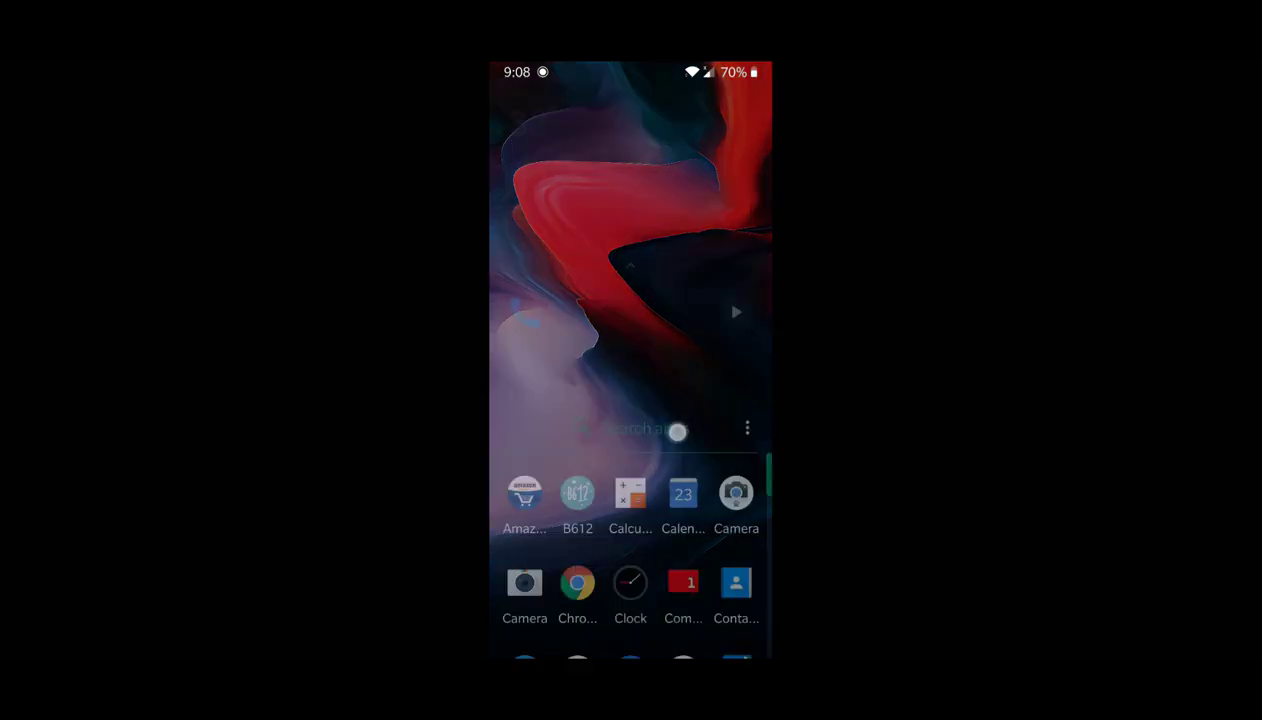
pyautogui.scroll(-3, 630, 400)
pyautogui.scroll(-3, 670, 450)
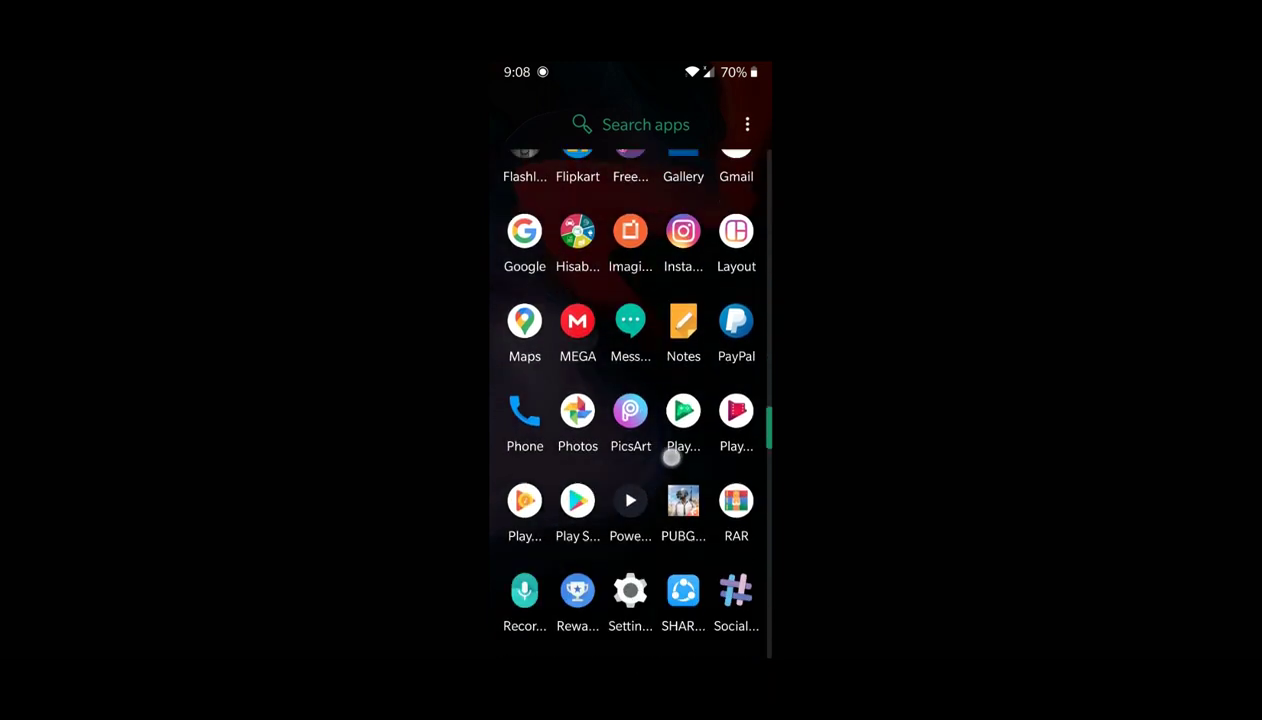
pyautogui.scroll(-4, 682, 417)
pyautogui.click(577, 495)
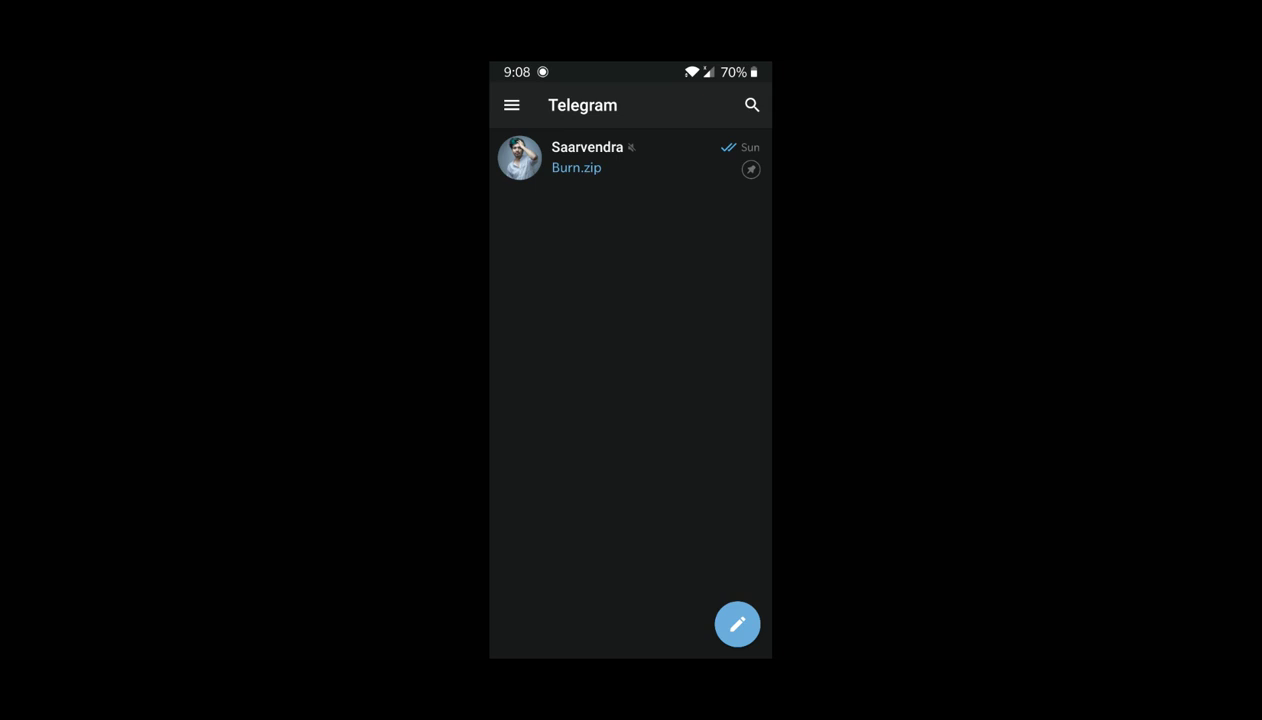
# Step: Browse the channel's posts and info page, then return to the chat list
pyautogui.click(600, 158)
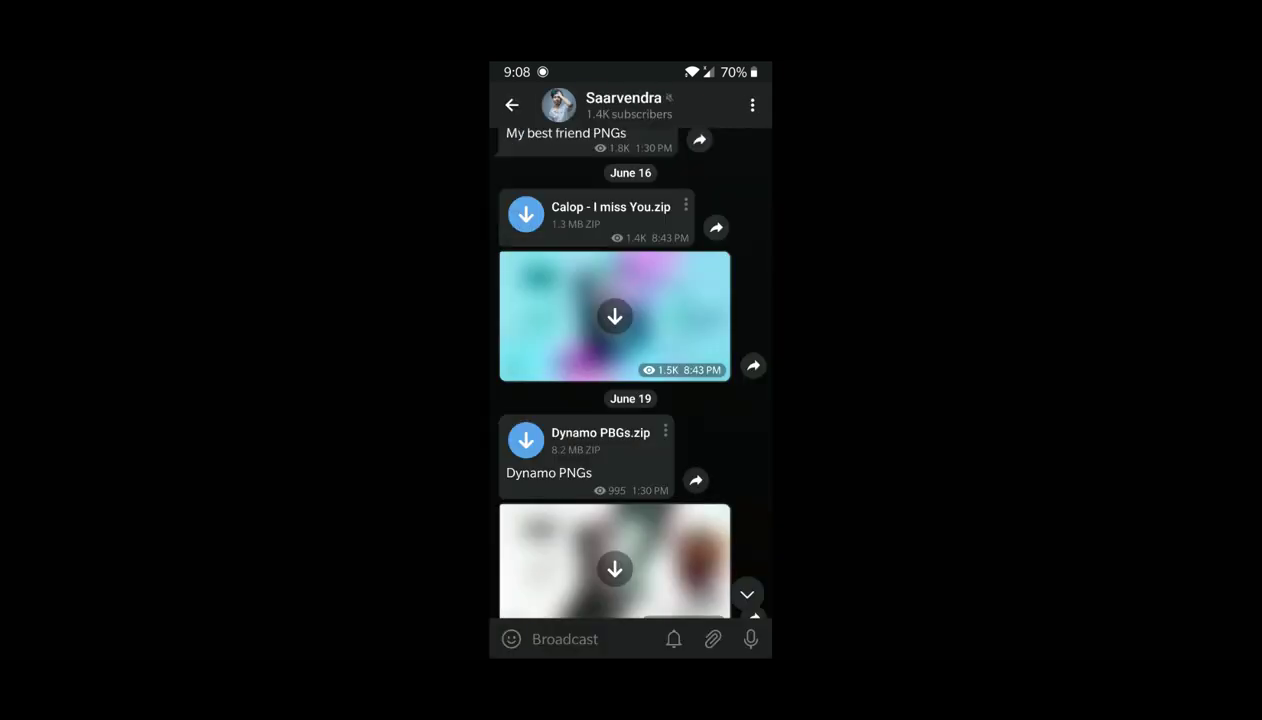
pyautogui.scroll(5, 630, 380)
pyautogui.scroll(5, 630, 380)
pyautogui.scroll(-10, 630, 380)
pyautogui.scroll(-5, 630, 380)
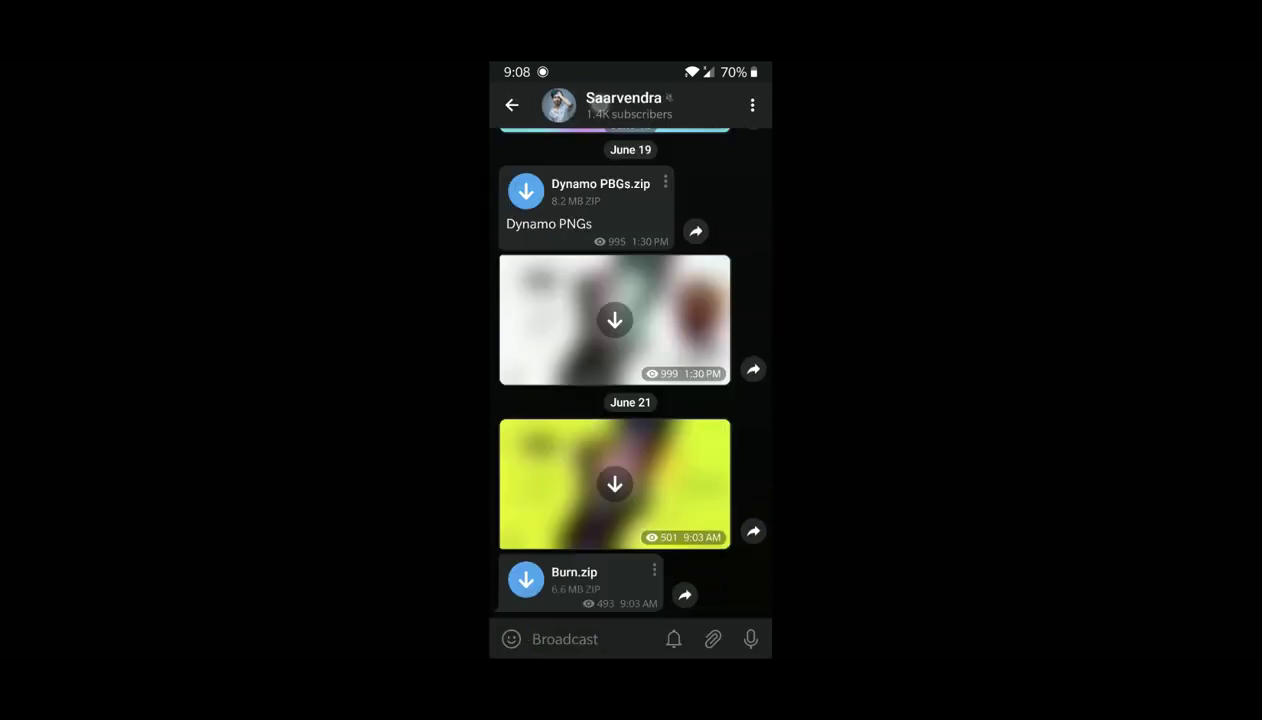
pyautogui.click(623, 104)
pyautogui.moveTo(718, 613); pyautogui.dragTo(640, 613)
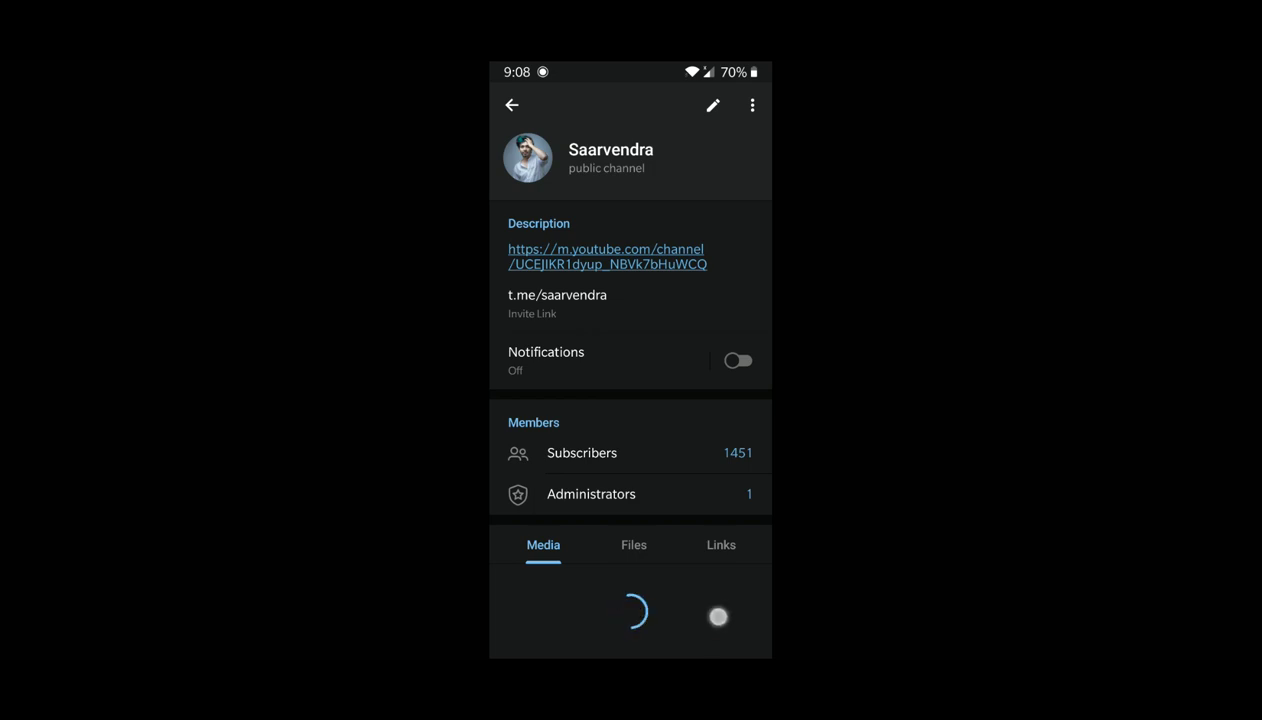
pyautogui.moveTo(762, 570); pyautogui.dragTo(694, 570)
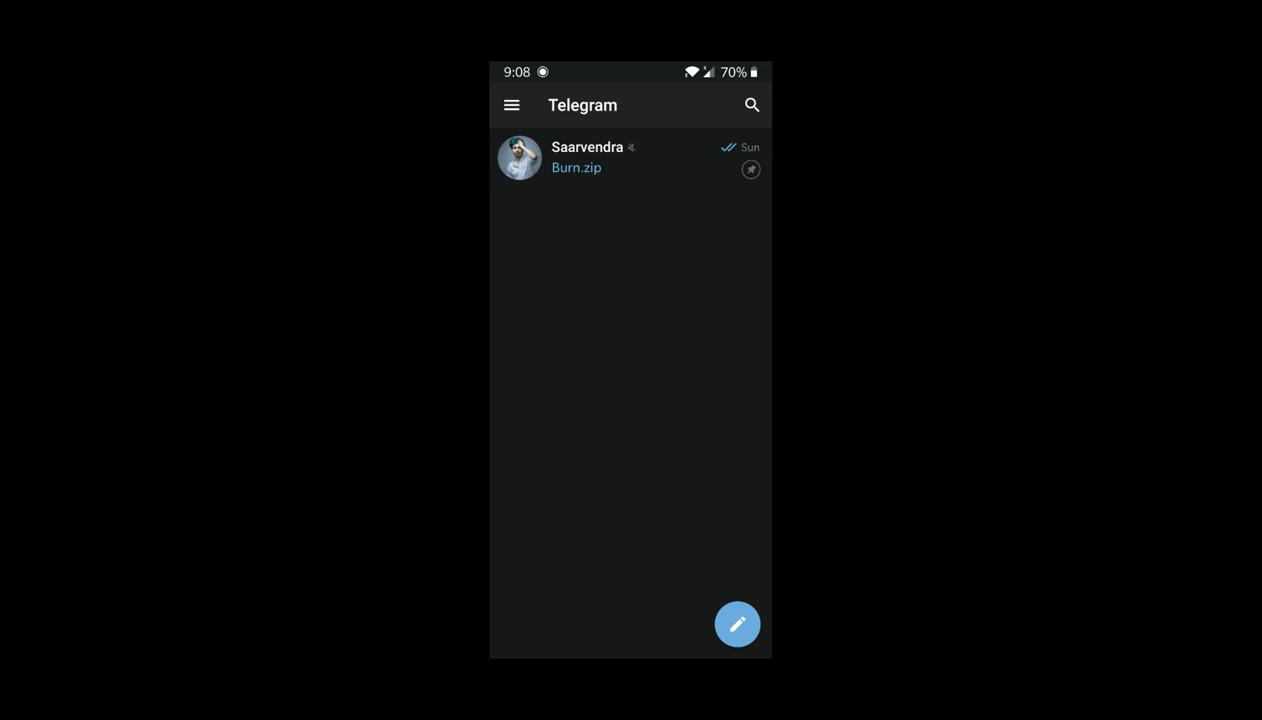
# Step: Search for the channel by name, open it, and focus the Broadcast message field
pyautogui.click(752, 104)
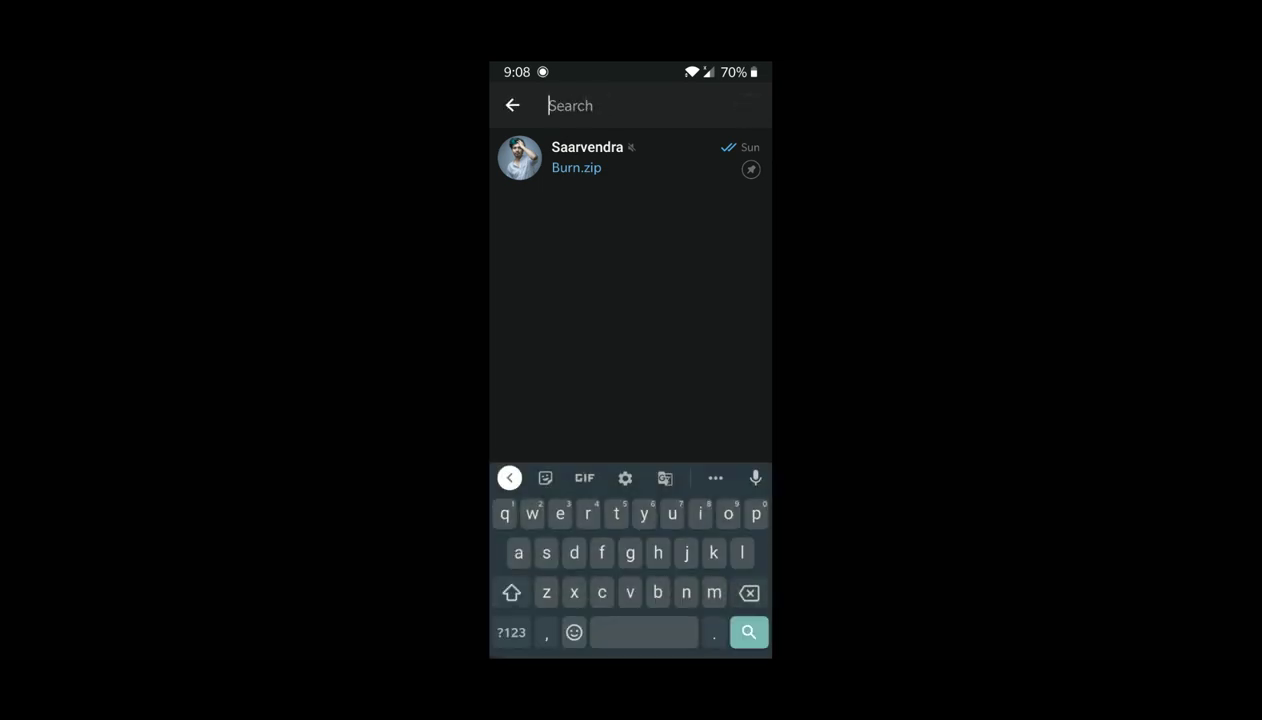
pyautogui.write('Sa')
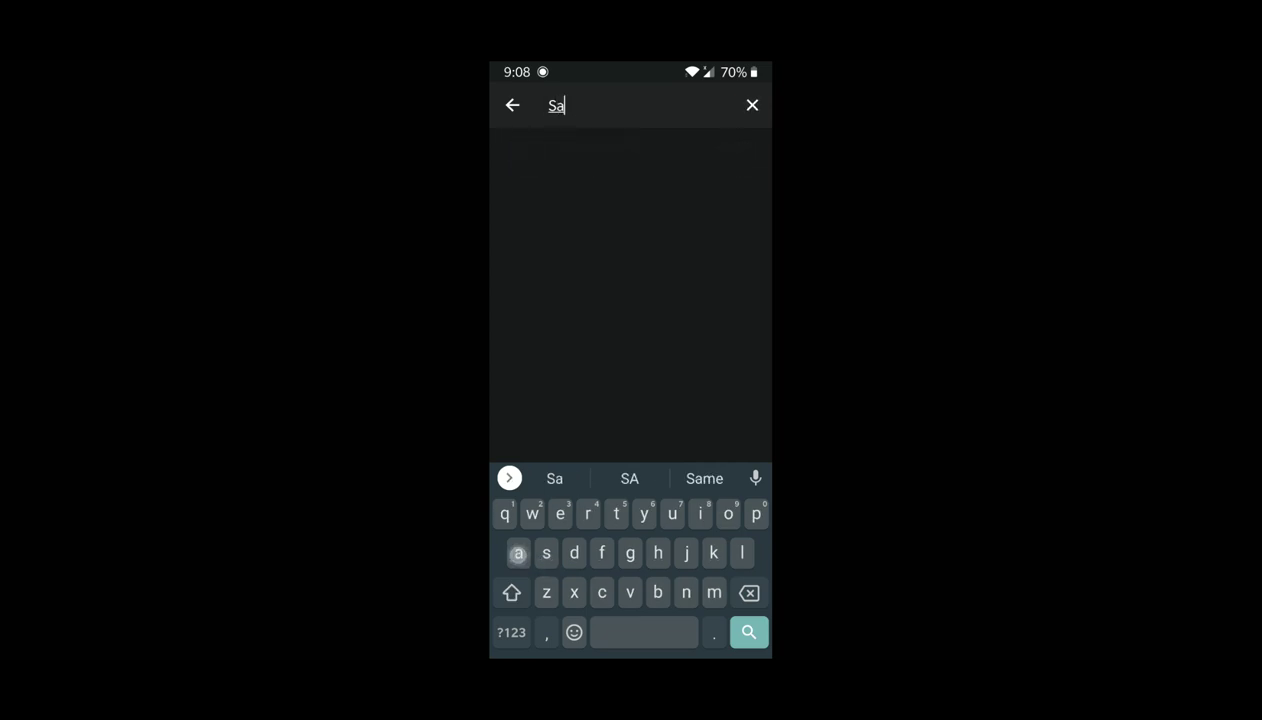
pyautogui.write('arv')
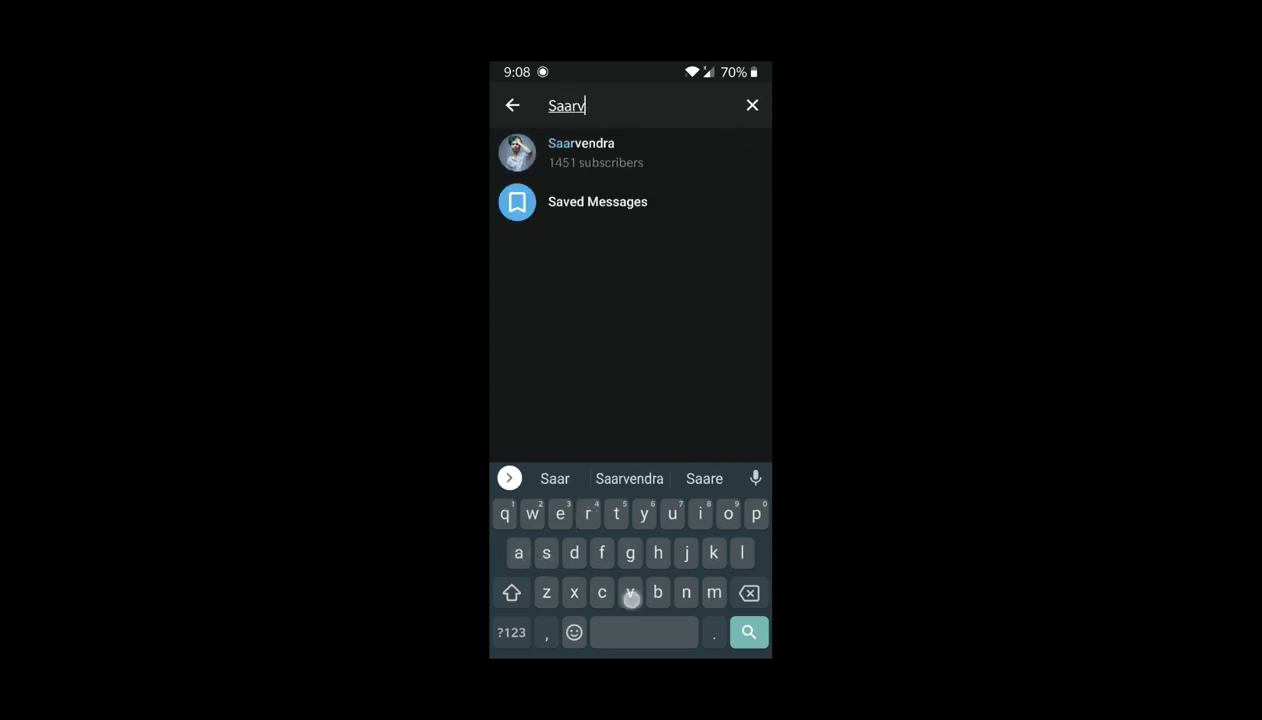
pyautogui.write('endra')
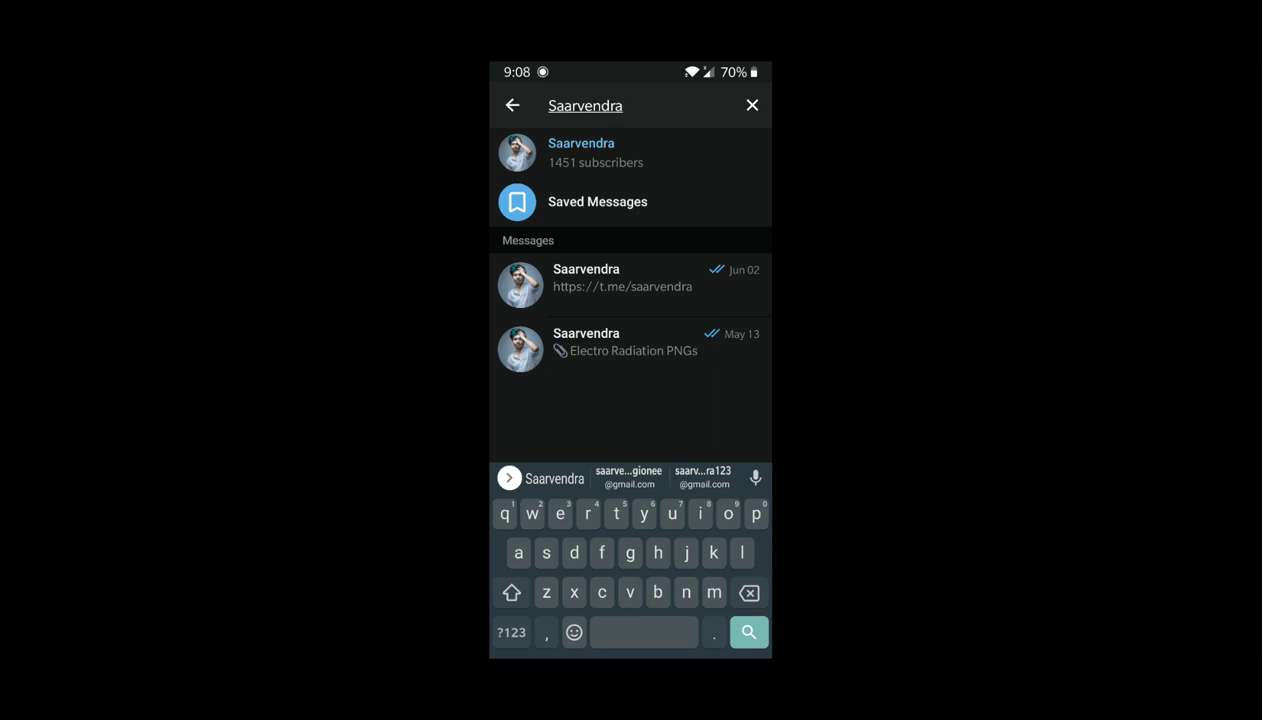
pyautogui.click(581, 152)
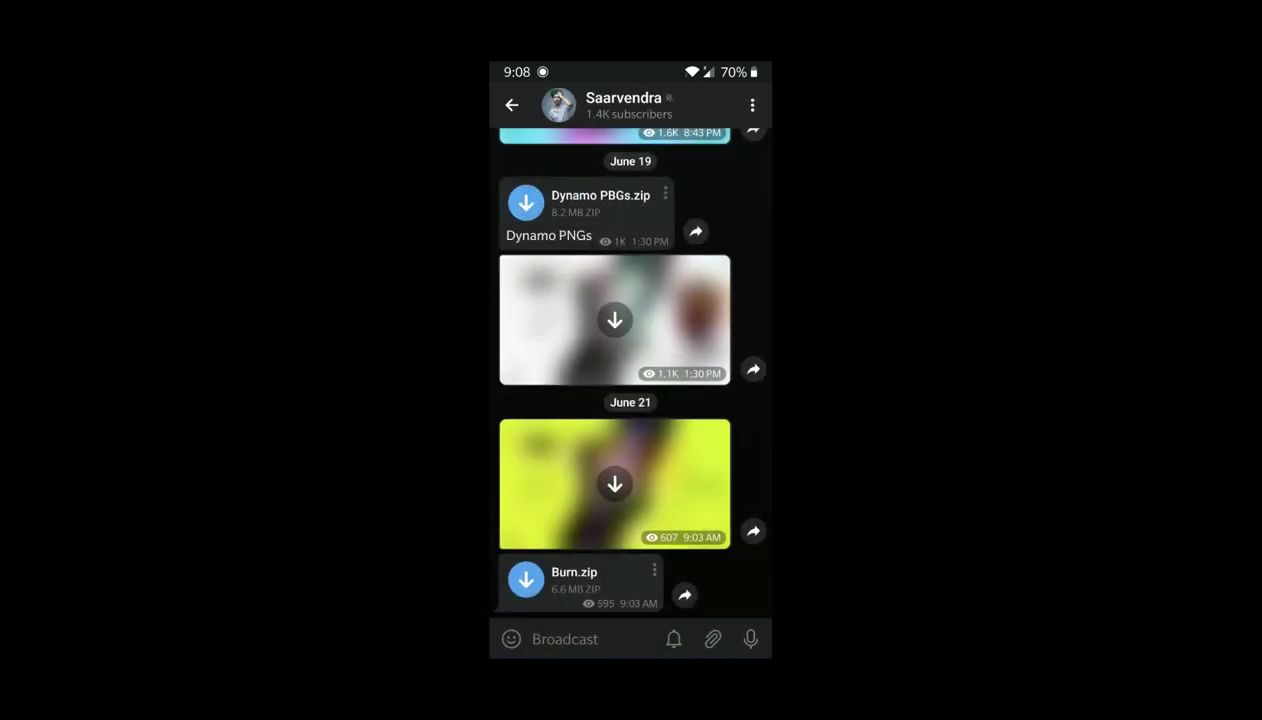
pyautogui.click(635, 642)
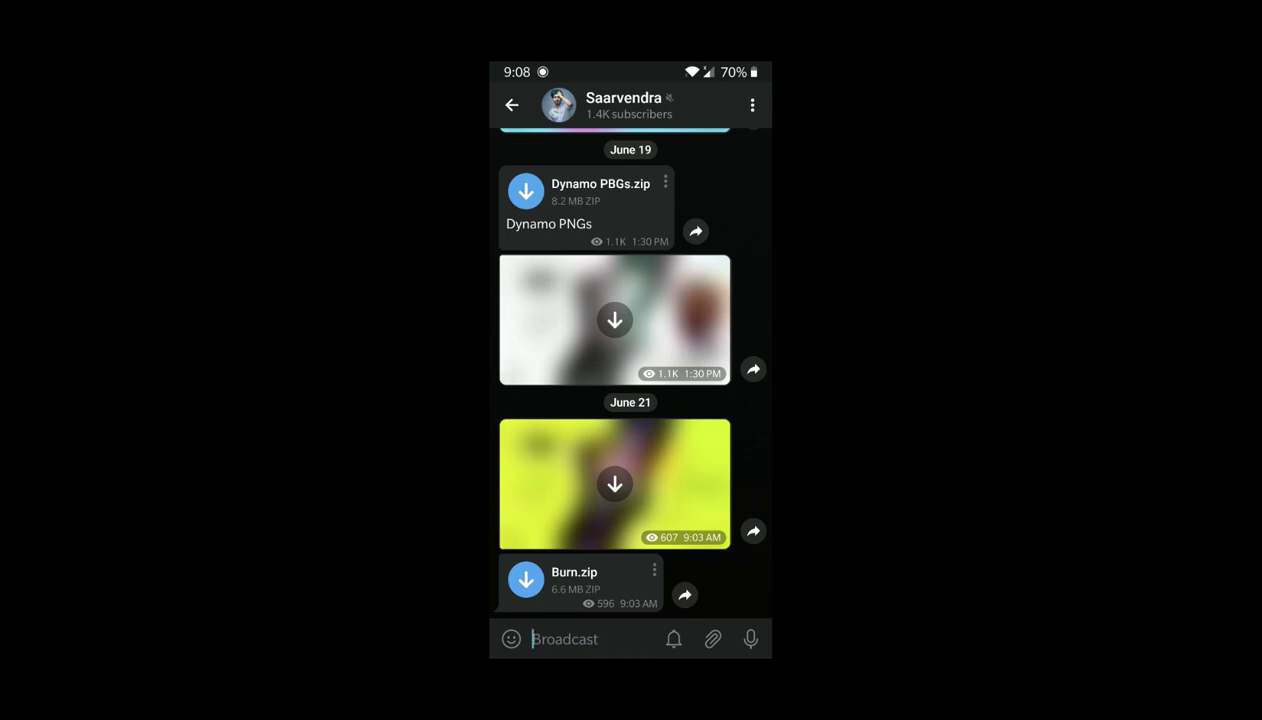